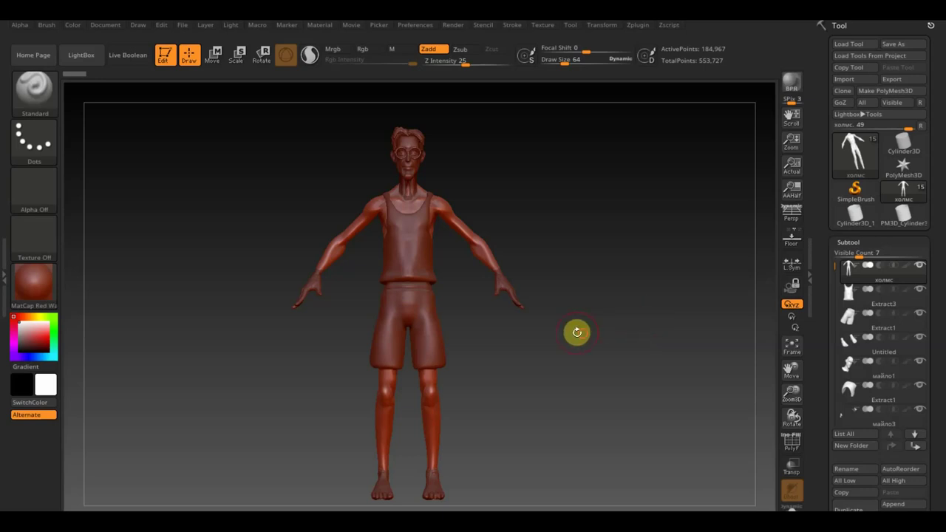
Hide the shorts subtool to expose the bare legs, keeping the tank top visible
drag(576, 330, 618, 336)
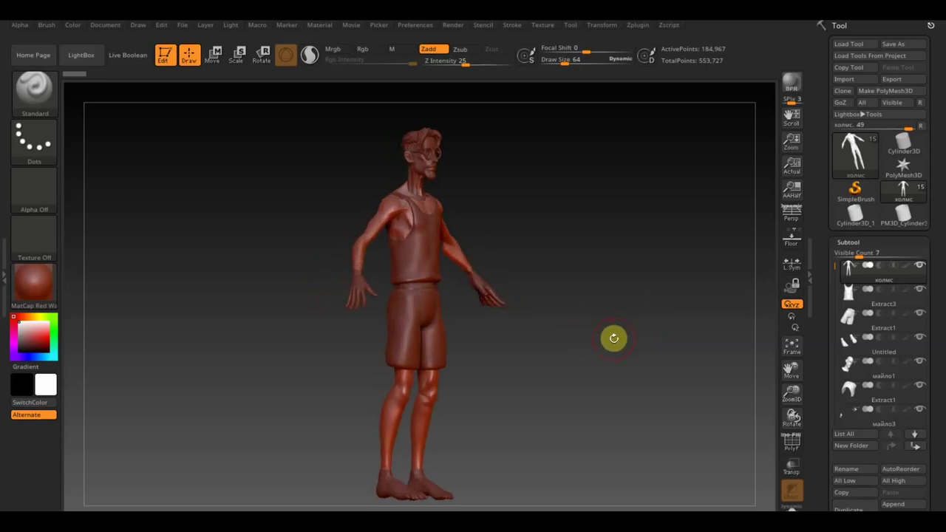
mouse_move(619, 336)
shift+mouse_down()
mouse_move(566, 352)
mouse_move(596, 384)
mouse_move(639, 365)
mouse_move(623, 357)
mouse_move(602, 362)
mouse_move(604, 372)
shift+mouse_up()
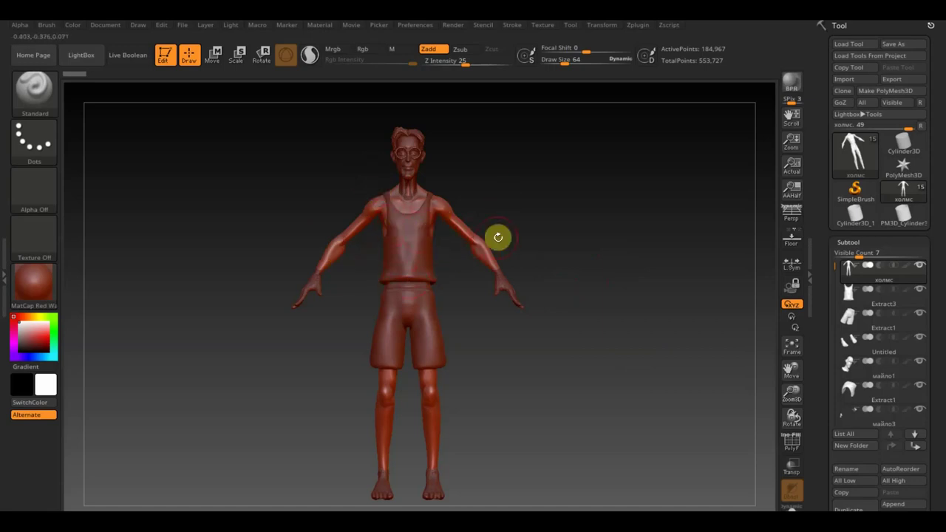
drag(578, 293, 586, 298)
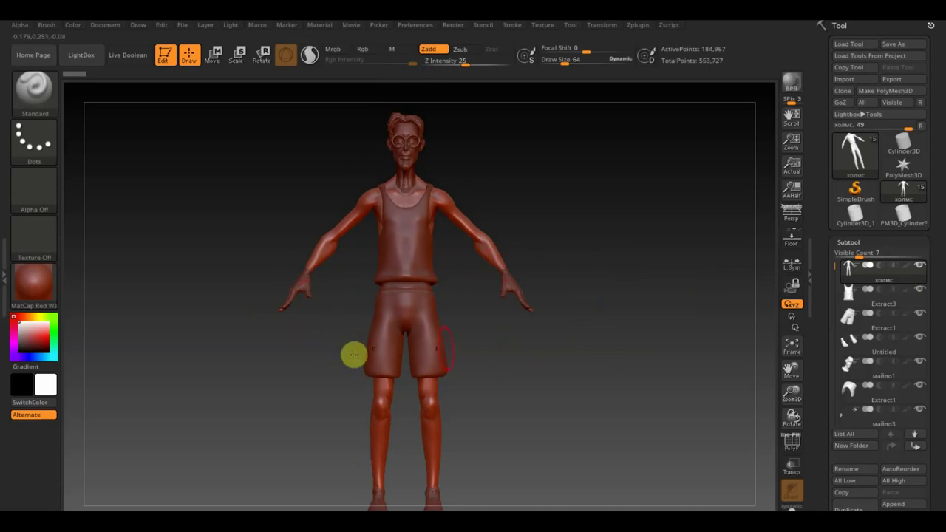
click(920, 294)
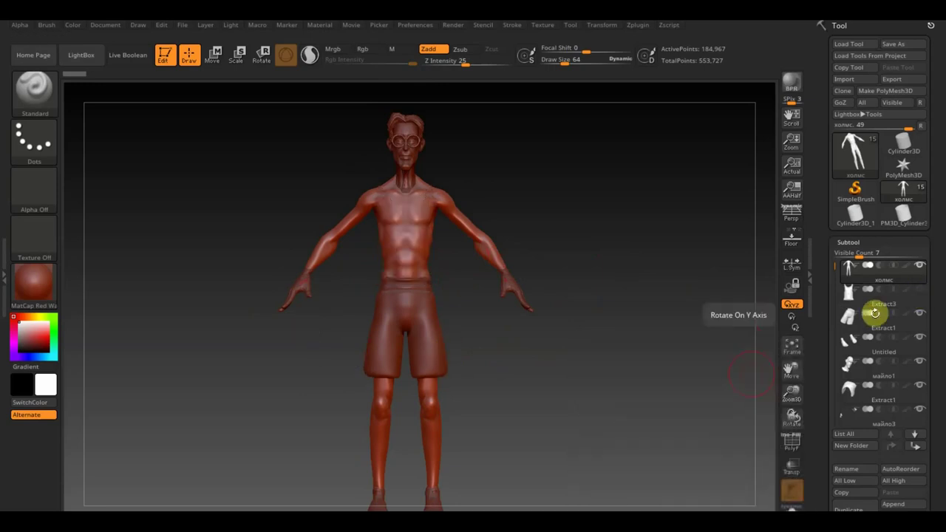
click(927, 290)
click(920, 313)
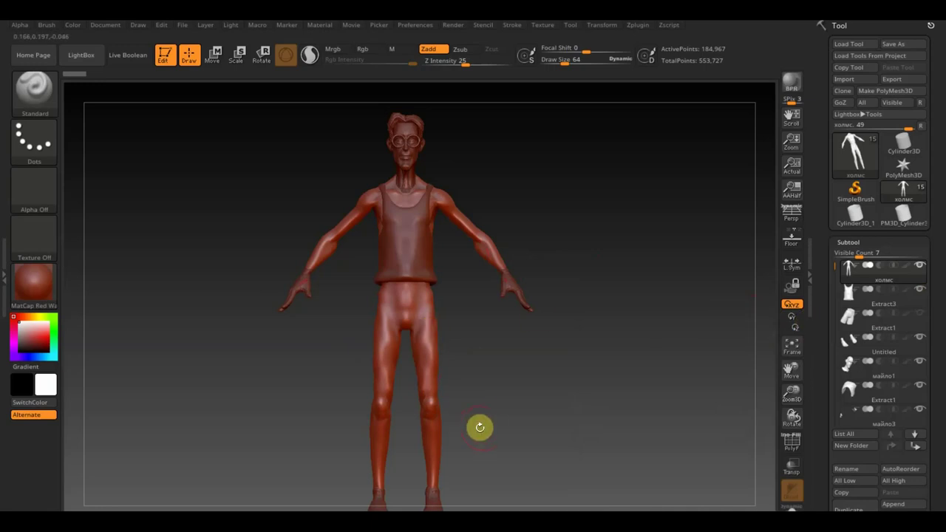
Mask the legs from the hips to just below the knees
alt+drag(489, 422, 488, 399)
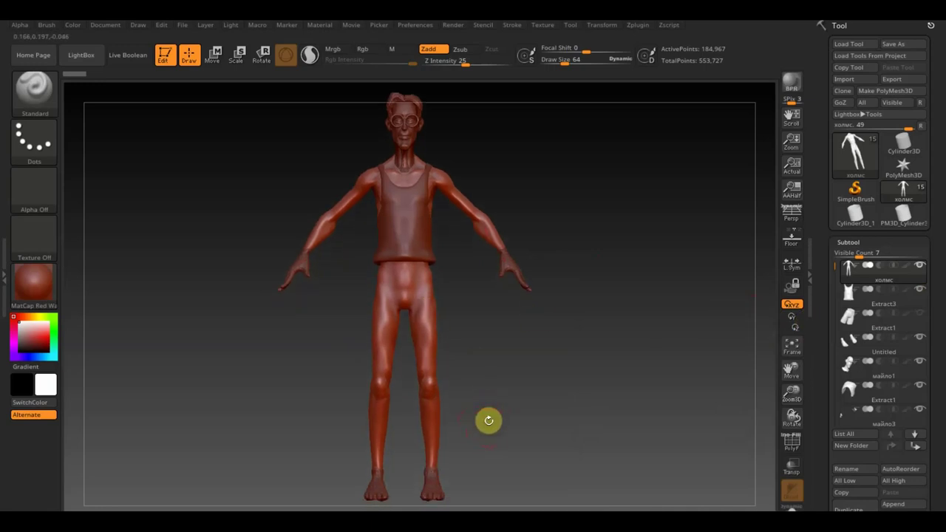
key(ctrl)
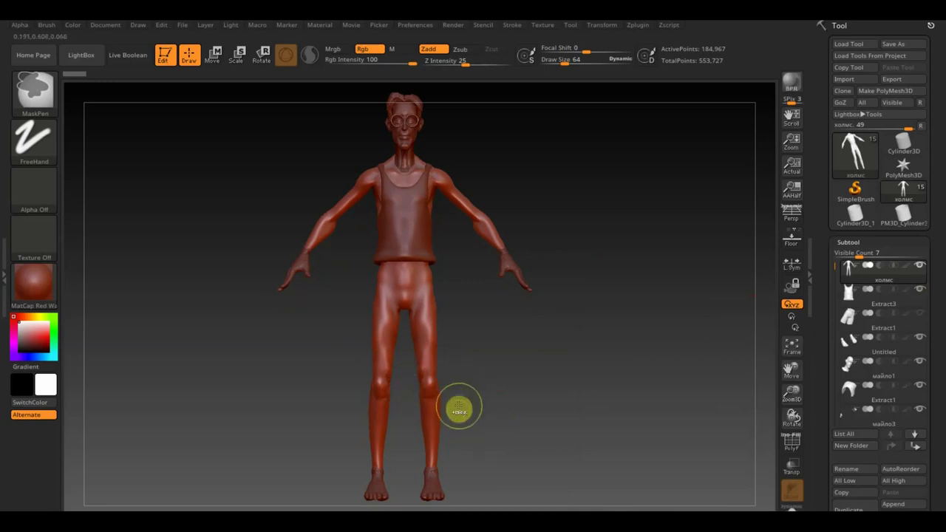
ctrl+drag(427, 410, 358, 259)
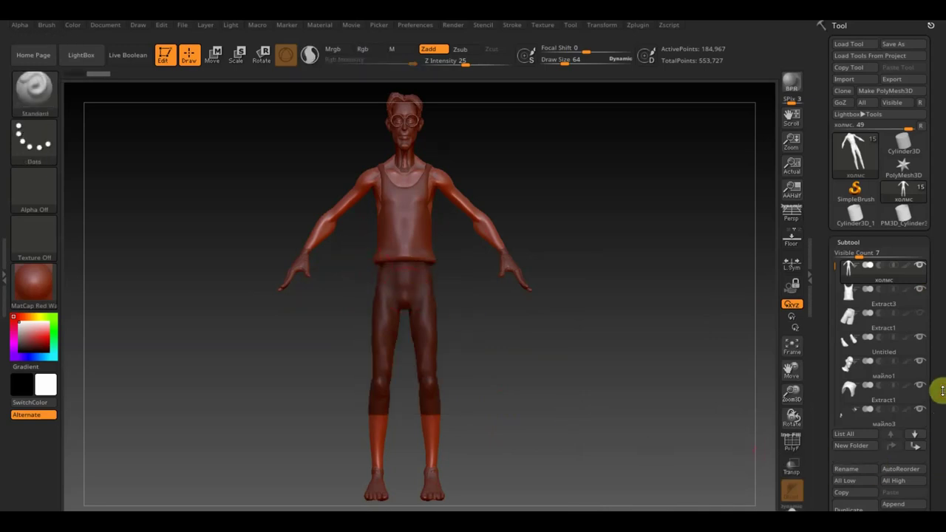
Extract the masked legs into a double-sided pants subtool at 0.02 thickness, then clear the mask
scroll(938, 403, down, 1)
scroll(937, 377, down, 2)
scroll(937, 340, down, 1)
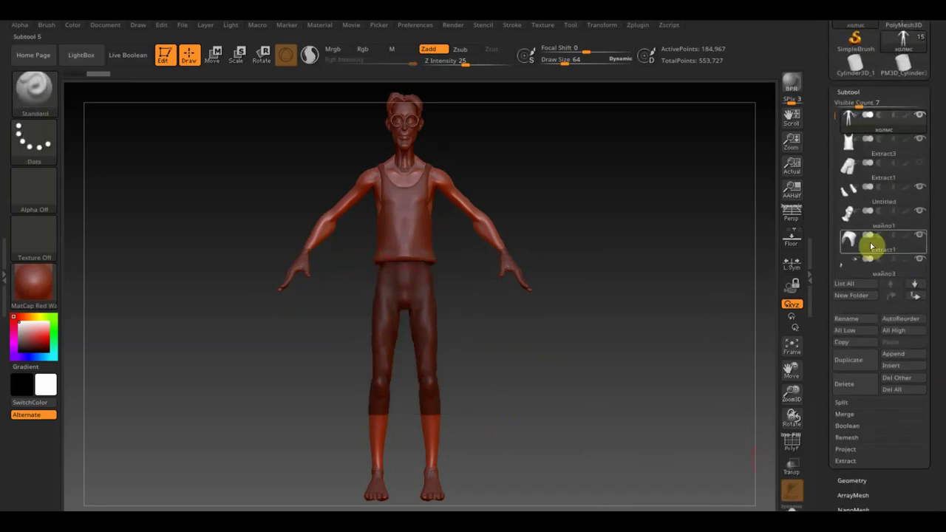
click(847, 461)
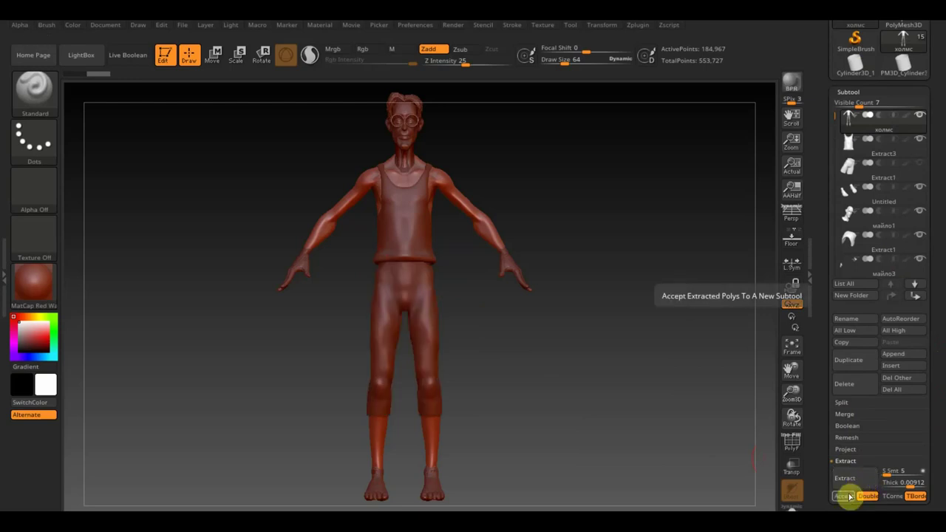
click(844, 495)
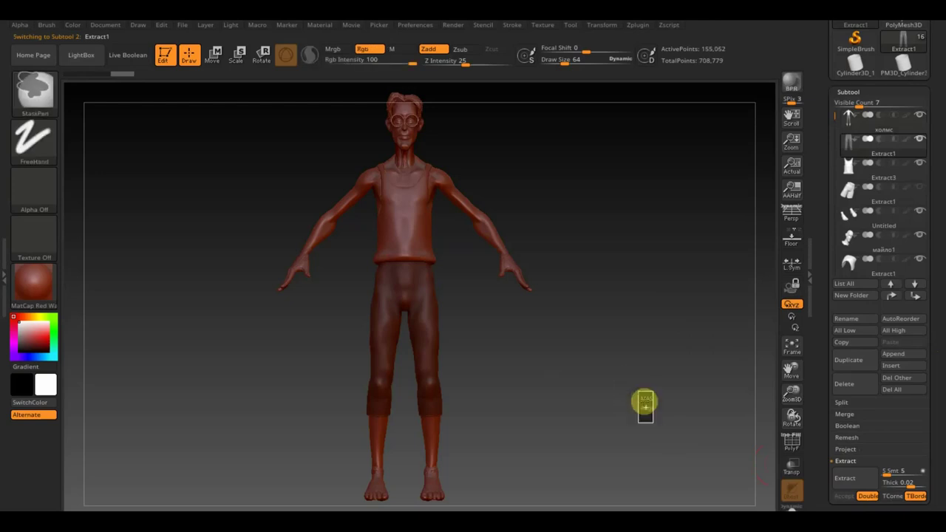
ctrl+drag(631, 386, 657, 428)
drag(937, 491, 940, 433)
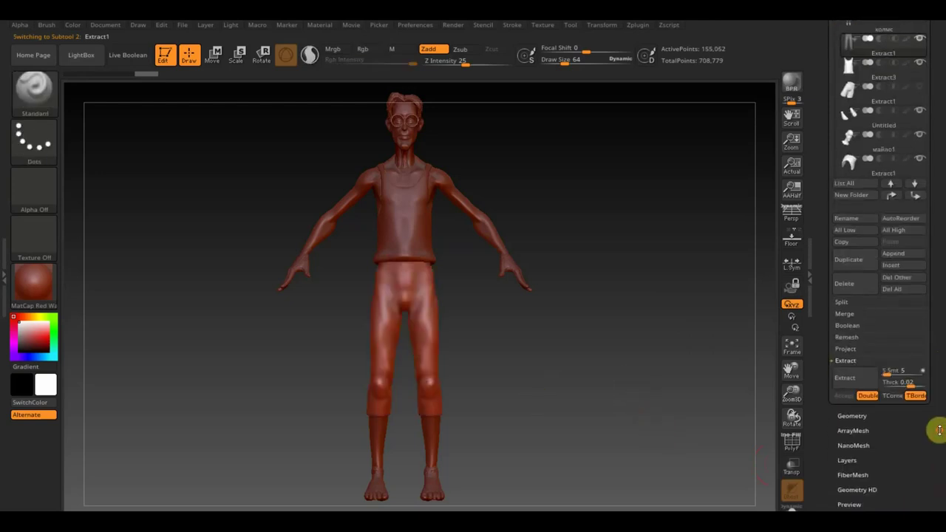
Try DynaMesh on the pants at resolution 248, then undo it
click(854, 415)
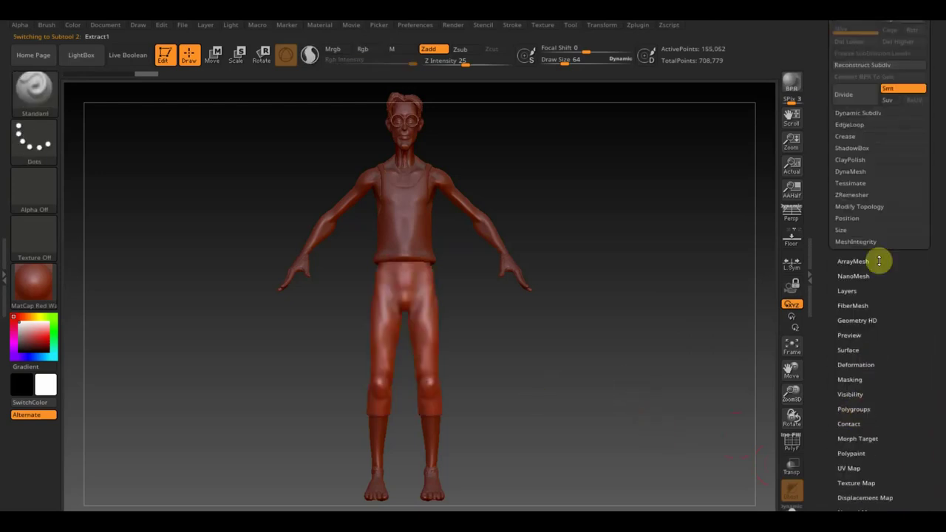
click(856, 170)
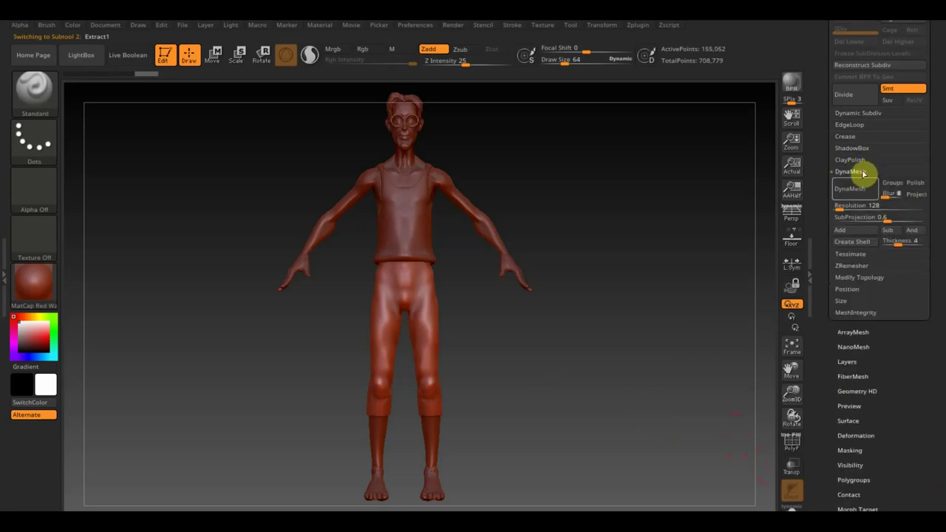
click(850, 194)
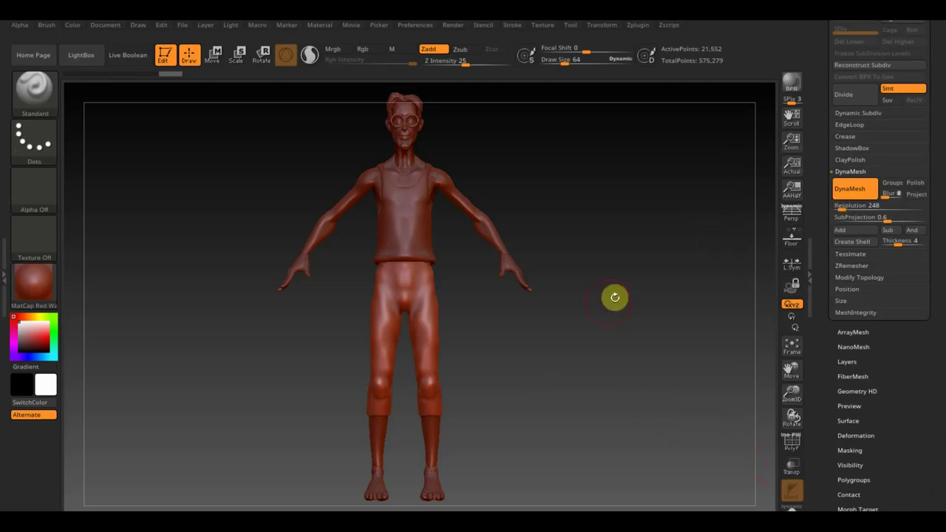
drag(520, 343, 521, 338)
click(495, 350)
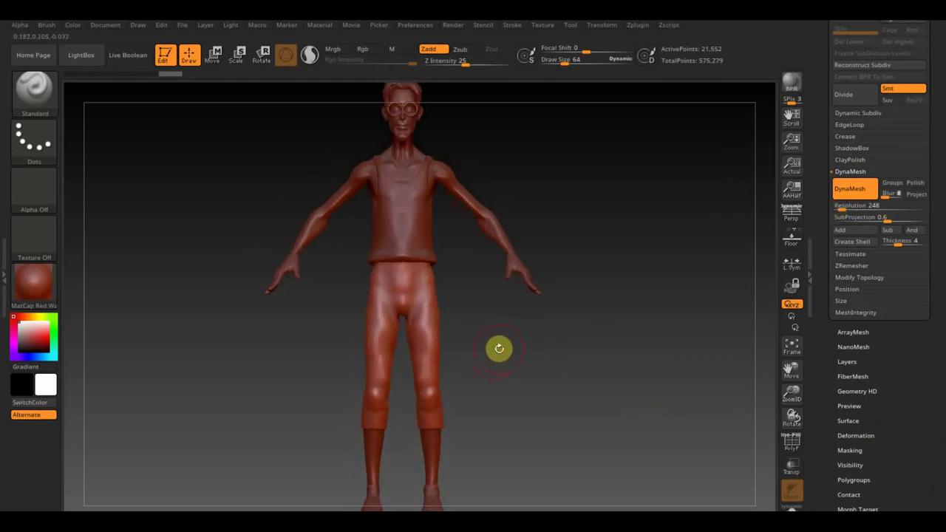
key(ctrl+z)
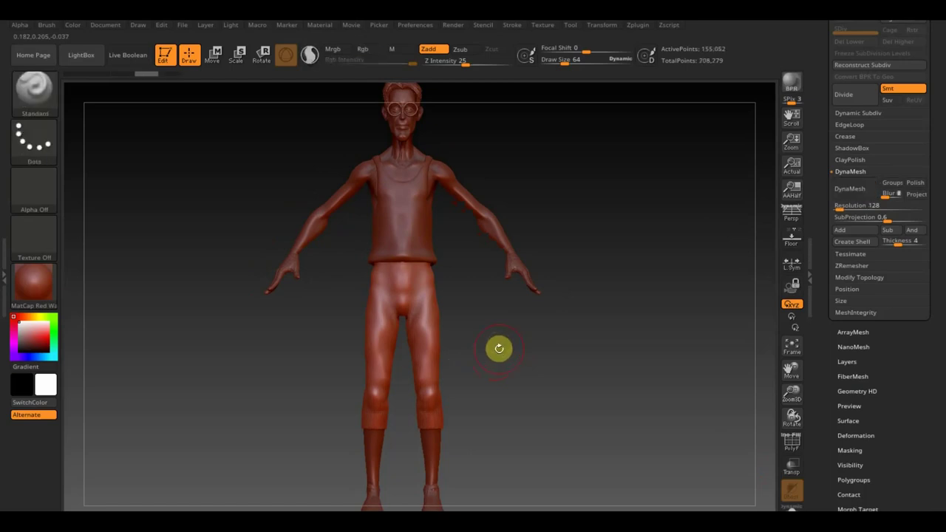
Hide the pants surface polygroup so the bare legs show
key(ctrl+shift)
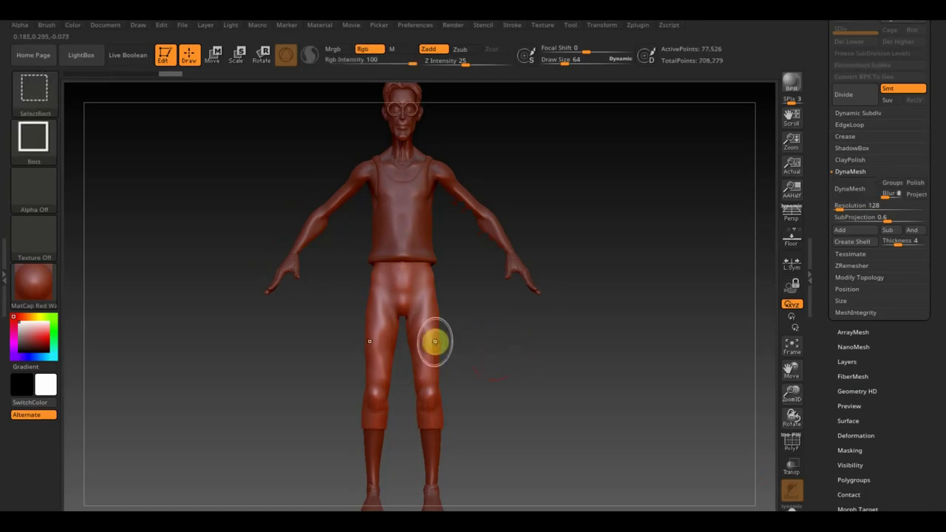
ctrl+shift+click(426, 341)
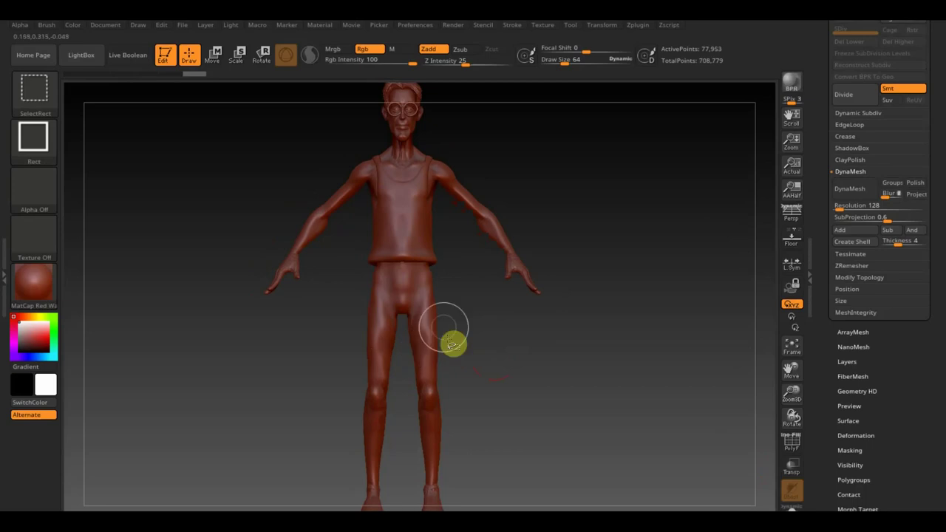
ctrl+shift+click(436, 347)
mouse_move(510, 357)
mouse_down()
mouse_move(454, 367)
mouse_move(475, 372)
mouse_up()
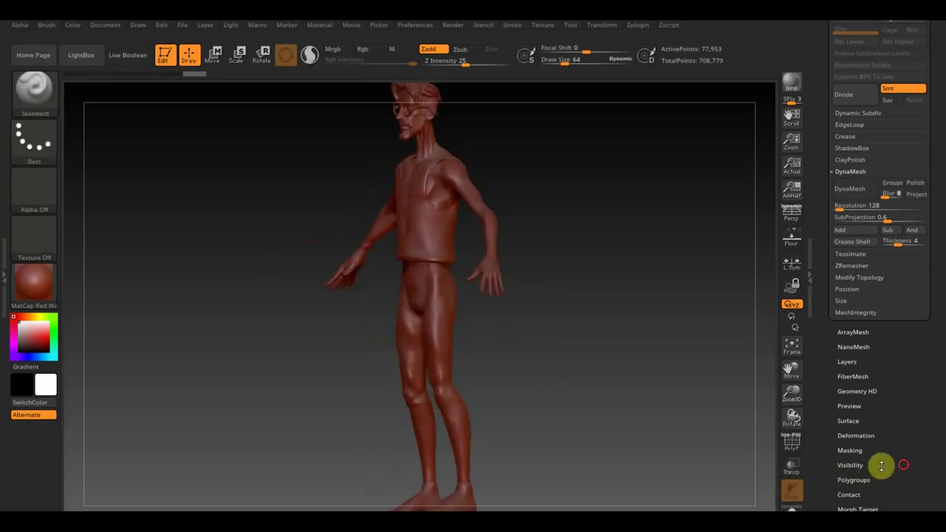
Turn on Double in Display Properties for the extracted pants mesh
scroll(900, 419, down, 3)
scroll(900, 419, down, 4)
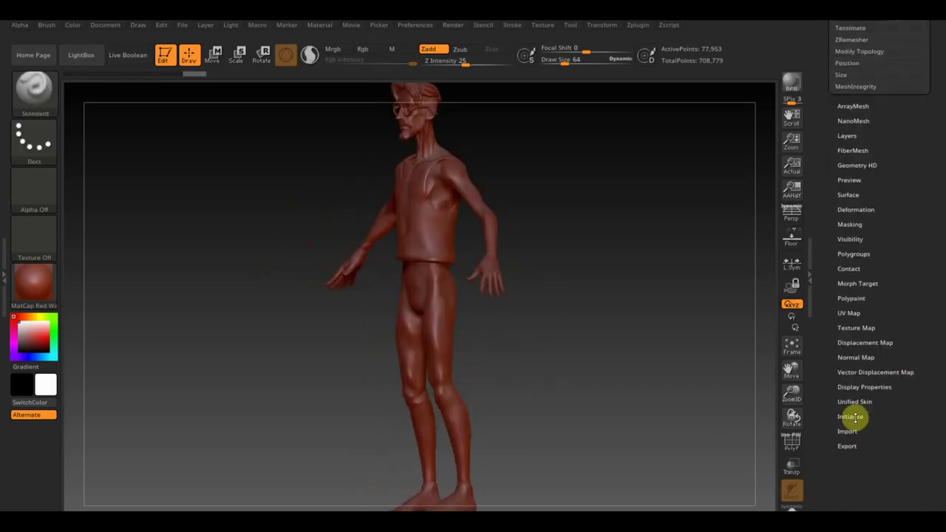
click(863, 387)
scroll(880, 447, up, 4)
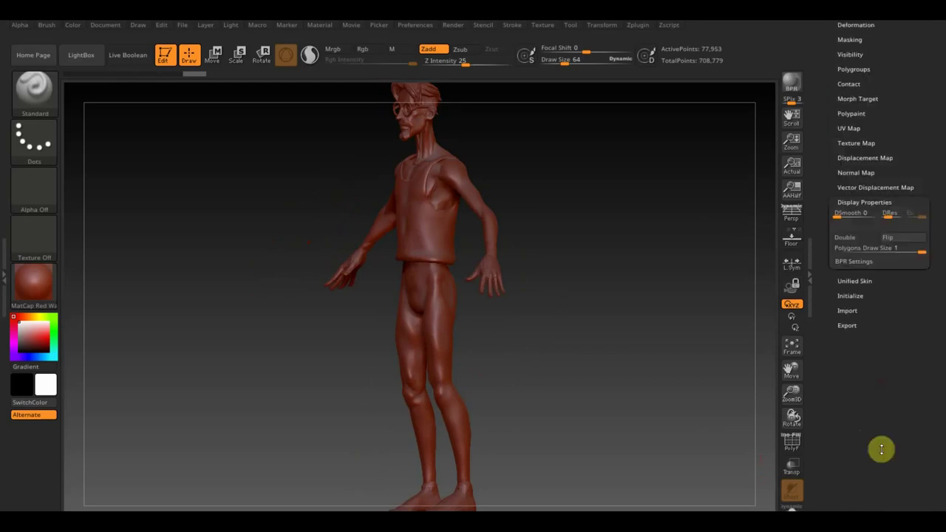
click(850, 238)
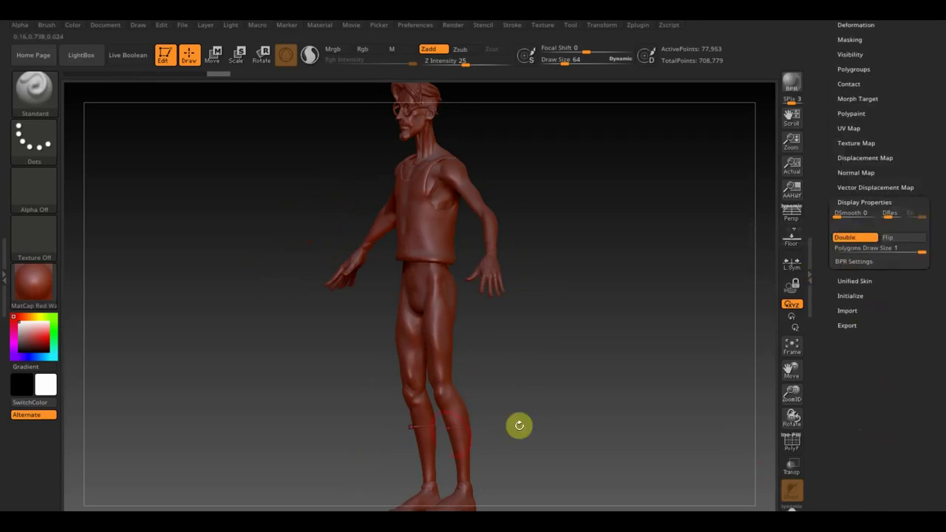
Inspect the rim bands at the knees up close, with Draw Size lowered to 20
mouse_move(545, 415)
alt+mouse_down()
mouse_move(584, 498)
mouse_move(578, 289)
mouse_move(594, 323)
mouse_move(558, 351)
mouse_move(599, 431)
mouse_move(612, 337)
mouse_move(563, 309)
alt+mouse_up()
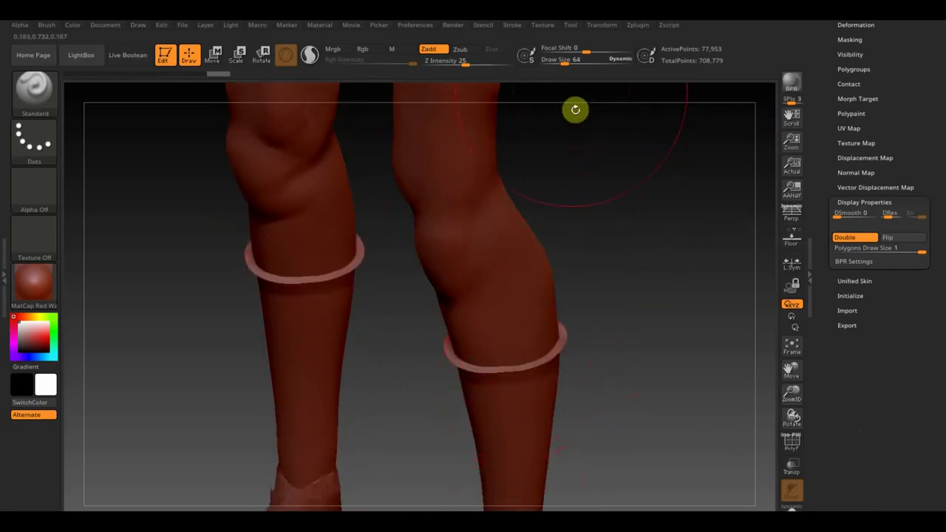
drag(564, 60, 556, 65)
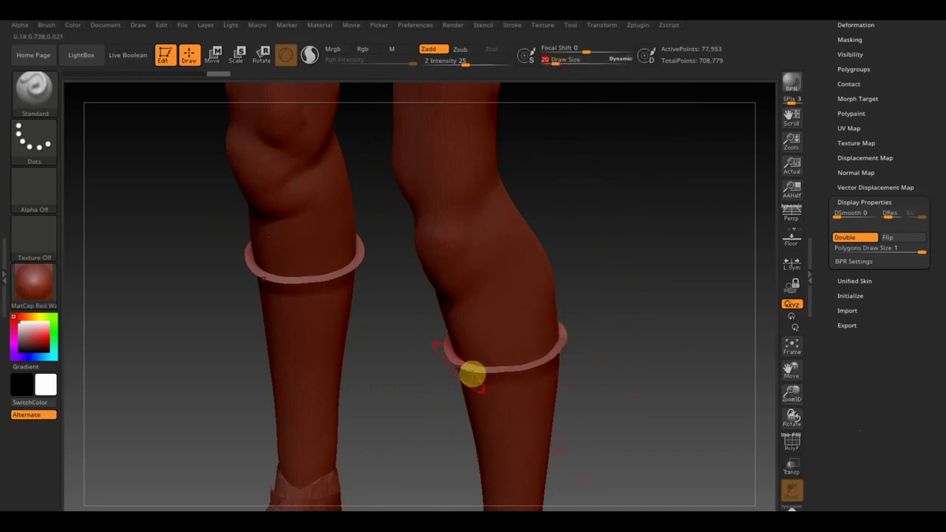
mouse_move(609, 368)
mouse_down()
mouse_move(626, 323)
mouse_move(623, 332)
mouse_up()
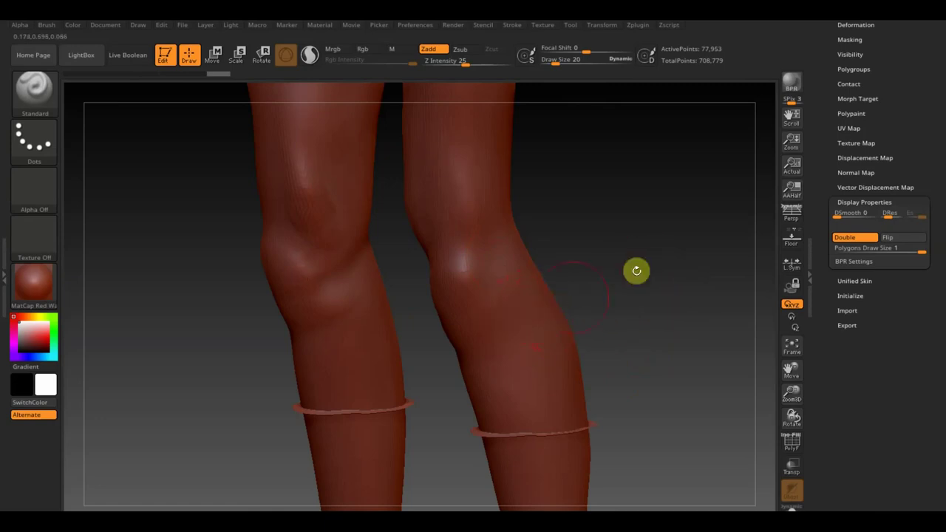
mouse_move(652, 311)
mouse_down()
mouse_move(610, 215)
mouse_move(628, 400)
mouse_move(597, 313)
mouse_move(602, 392)
mouse_move(630, 386)
mouse_up()
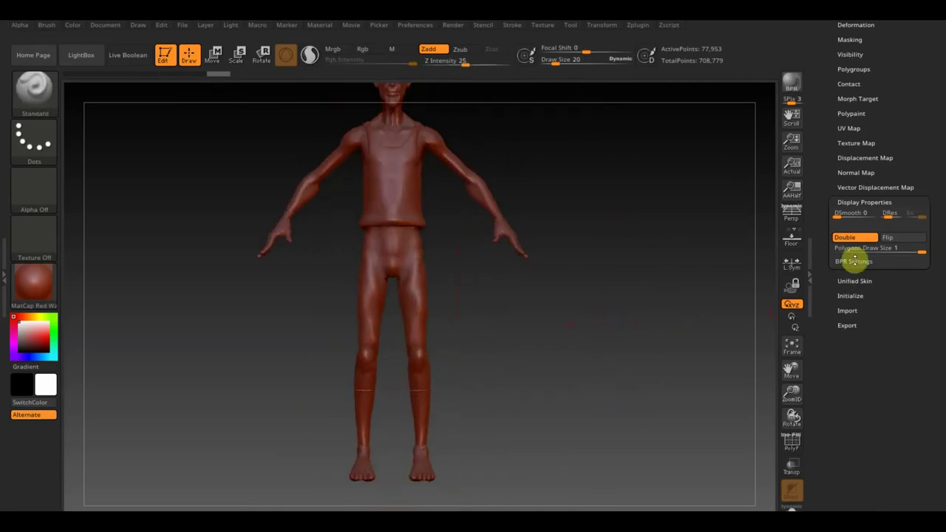
Show the pants again and DynaMesh the body at resolution 392
ctrl+shift+click(591, 317)
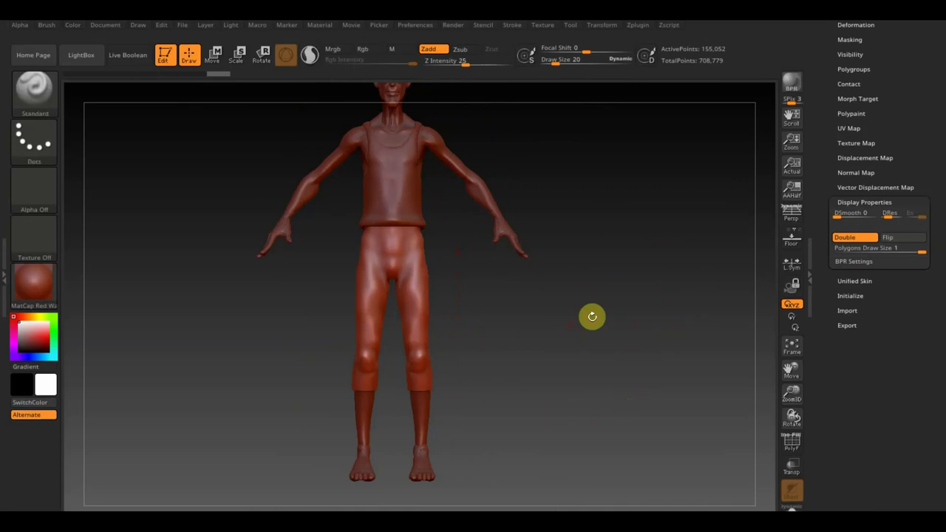
drag(936, 135, 937, 207)
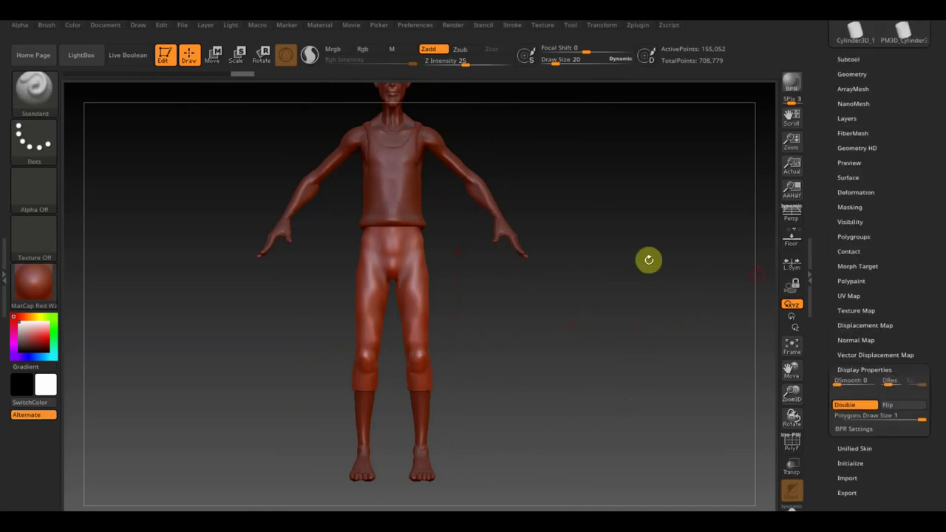
click(852, 74)
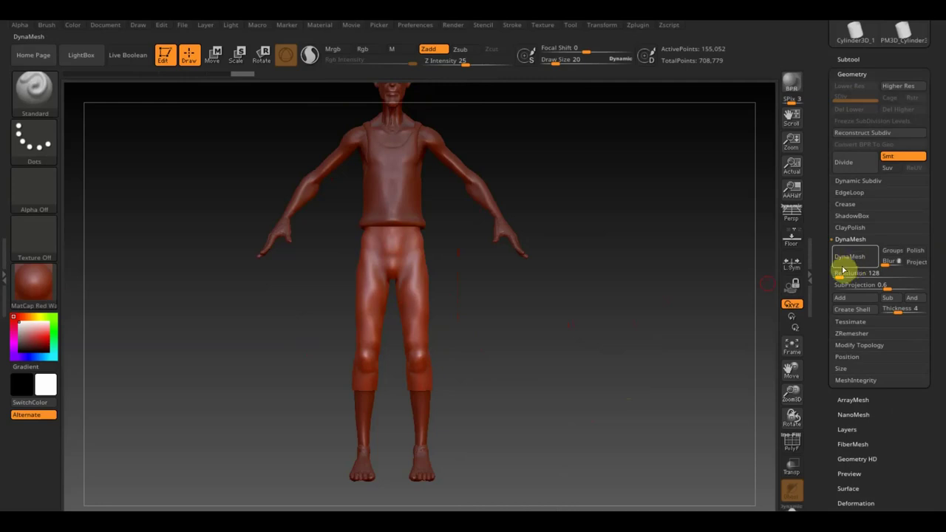
click(844, 273)
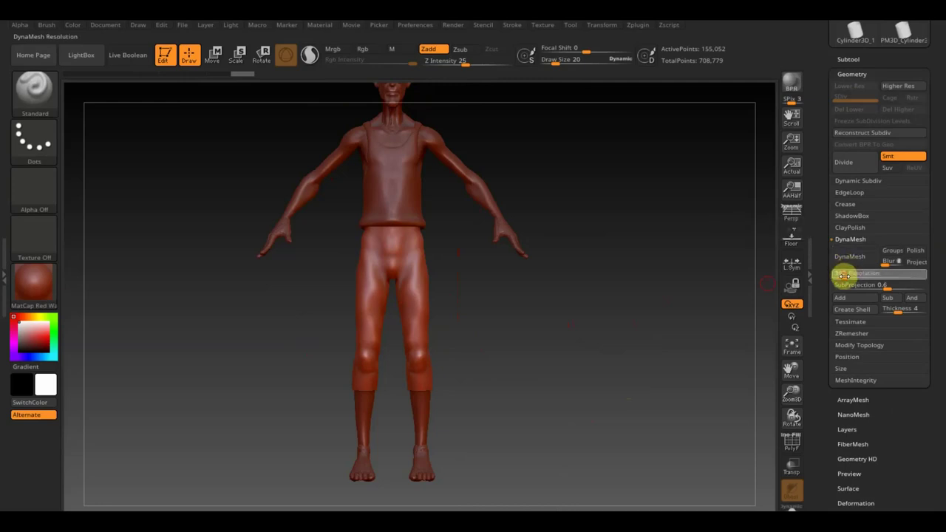
key(Return)
click(849, 257)
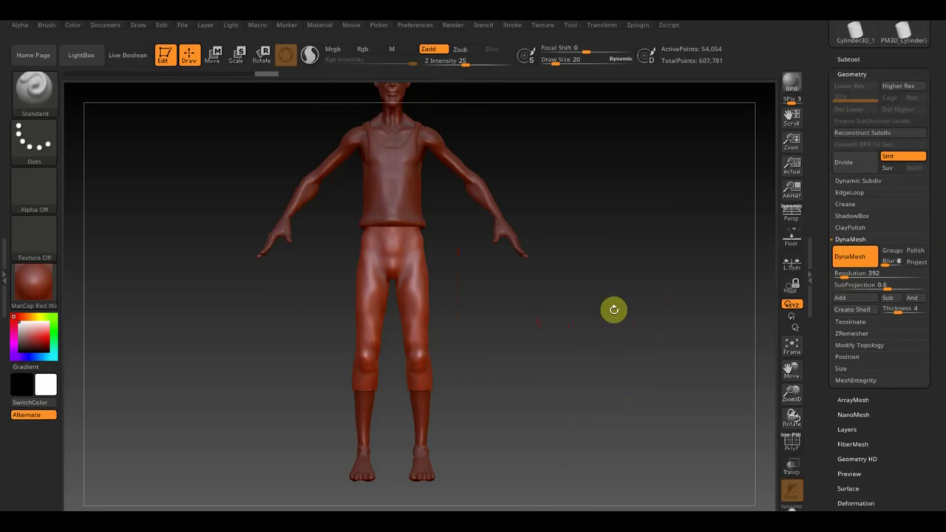
Hide and reshow the shorts, then turn on the PolyF wireframe and zoom into the legs
key(ctrl+shift)
ctrl+shift+click(418, 332)
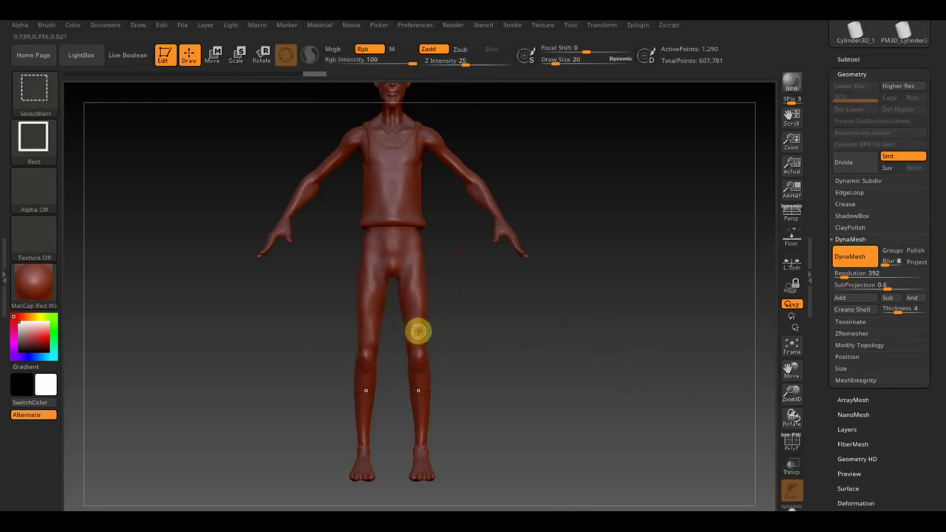
ctrl+shift+click(476, 348)
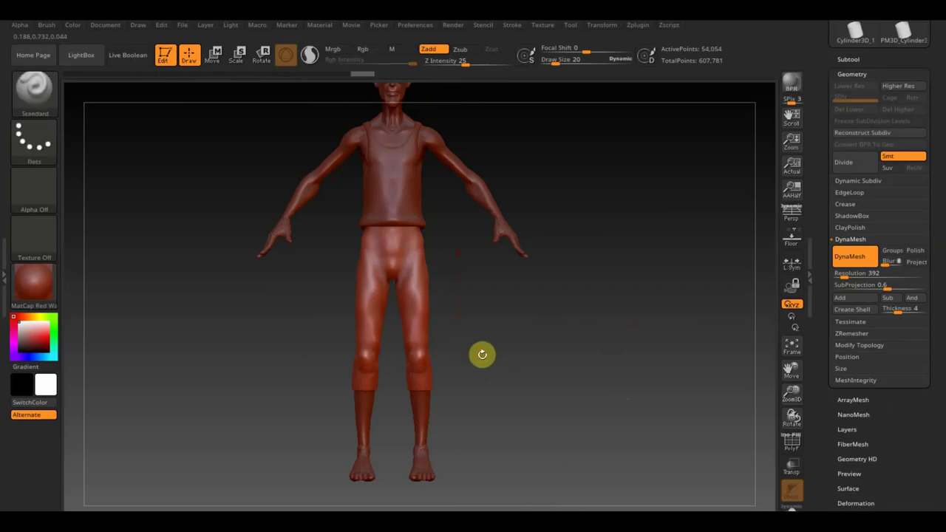
mouse_move(587, 362)
ctrl+right_down()
mouse_move(630, 320)
mouse_move(621, 276)
ctrl+right_up()
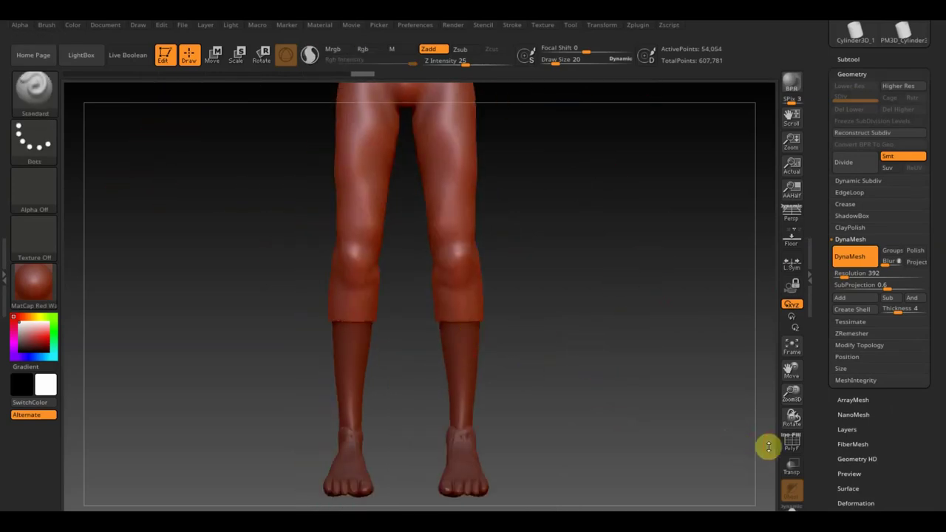
click(792, 442)
mouse_move(656, 416)
mouse_down()
mouse_move(642, 345)
mouse_move(617, 301)
mouse_up()
ctrl+right_drag(611, 321, 669, 429)
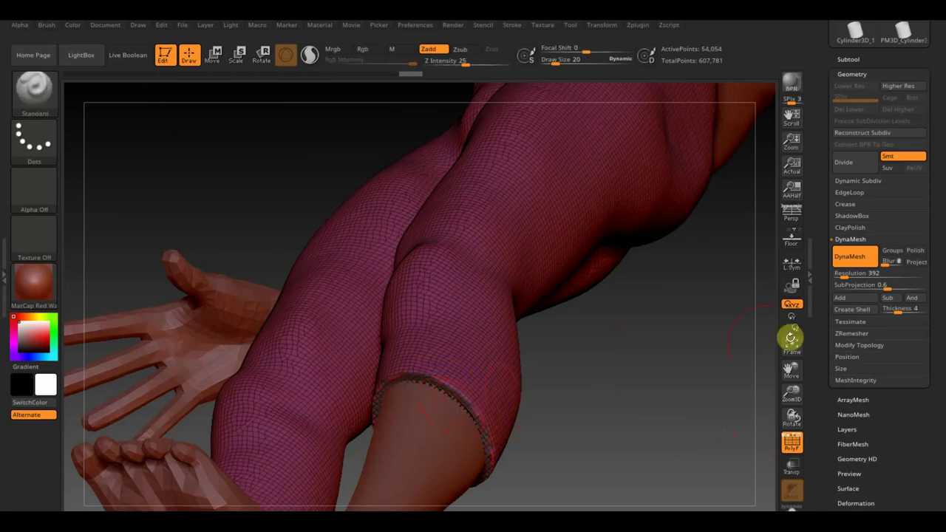
Orbit the remeshed legs, turn PolyF off, frame the full body and set Draw Size to 85
click(863, 274)
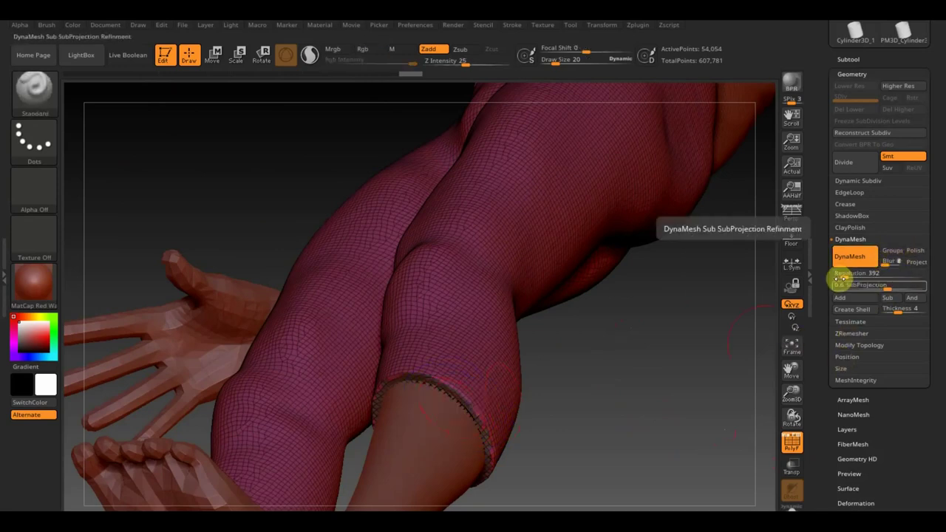
key(ctrl)
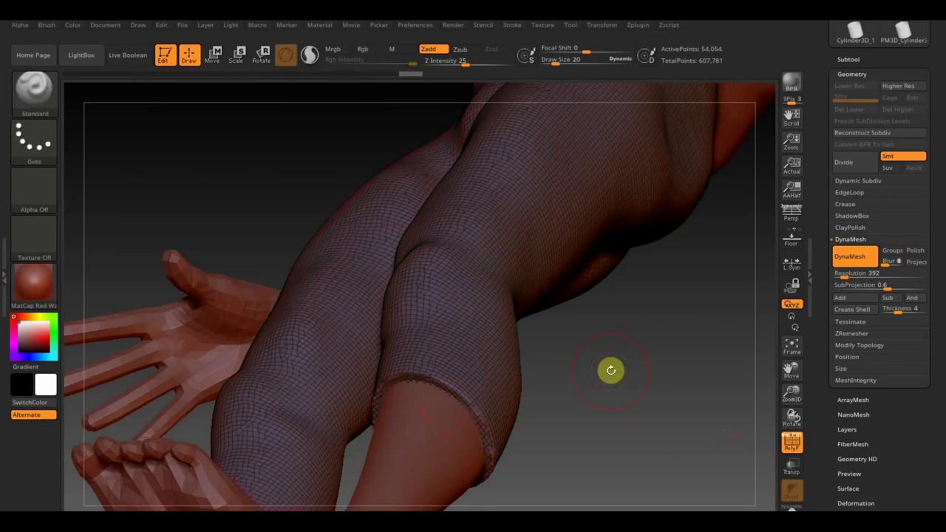
key(ctrl+shift)
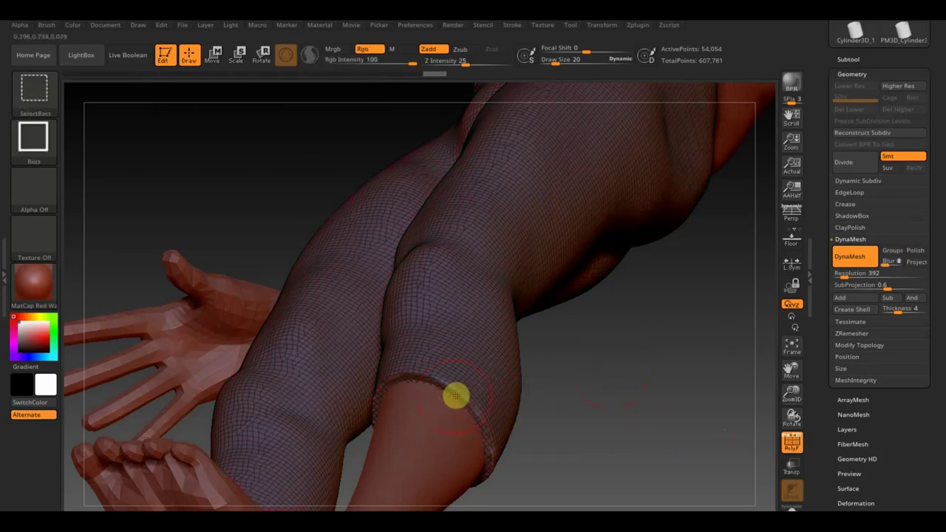
mouse_move(570, 462)
mouse_down()
mouse_move(583, 433)
mouse_move(593, 452)
mouse_move(585, 502)
mouse_move(595, 414)
mouse_move(594, 431)
mouse_move(544, 253)
mouse_move(553, 323)
mouse_up()
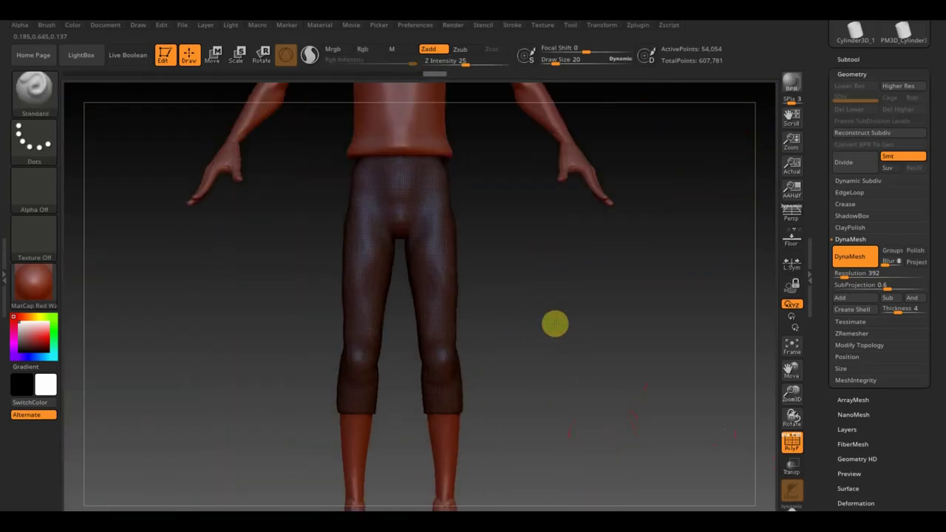
click(791, 442)
mouse_move(564, 361)
alt+mouse_down()
mouse_move(557, 342)
mouse_move(551, 368)
alt+mouse_up()
click(555, 61)
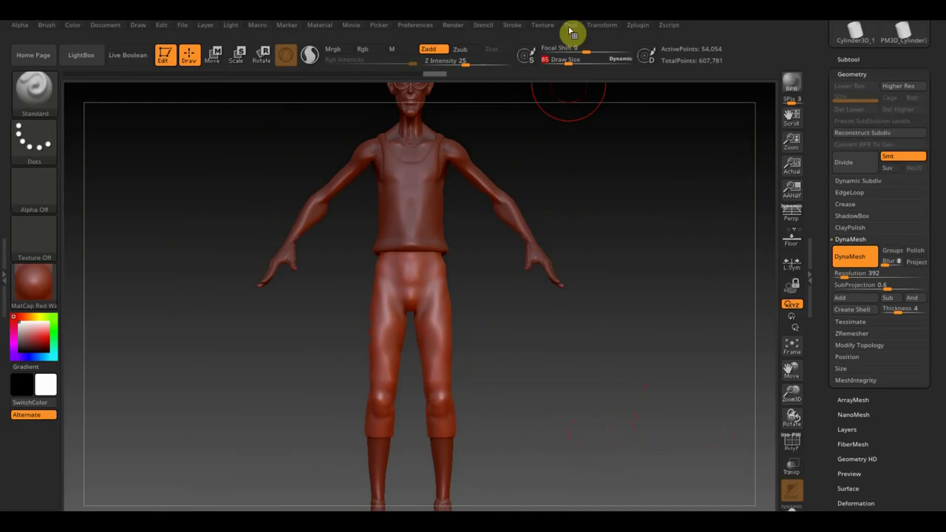
Import the desktop screenshot 'Скриншот 29.09.21_20.12.02' as a texture
click(544, 25)
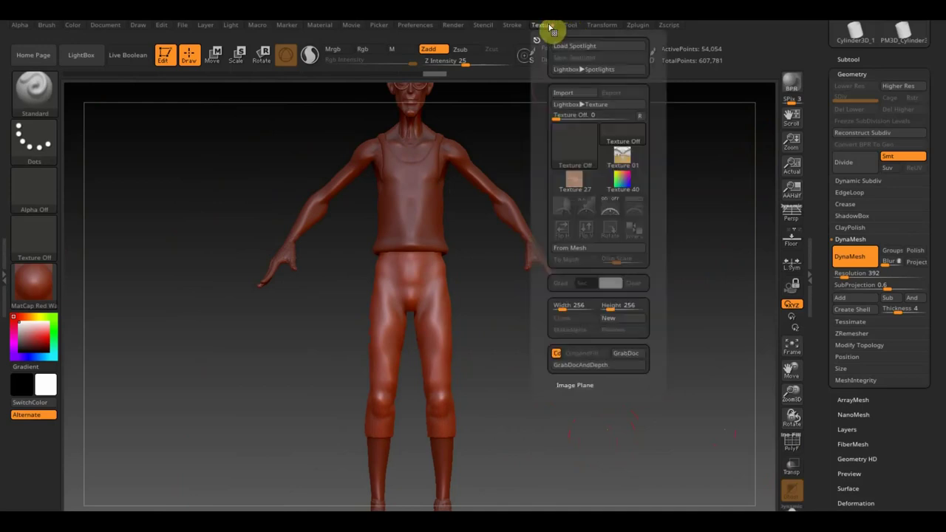
click(571, 94)
scroll(333, 243, down, 3)
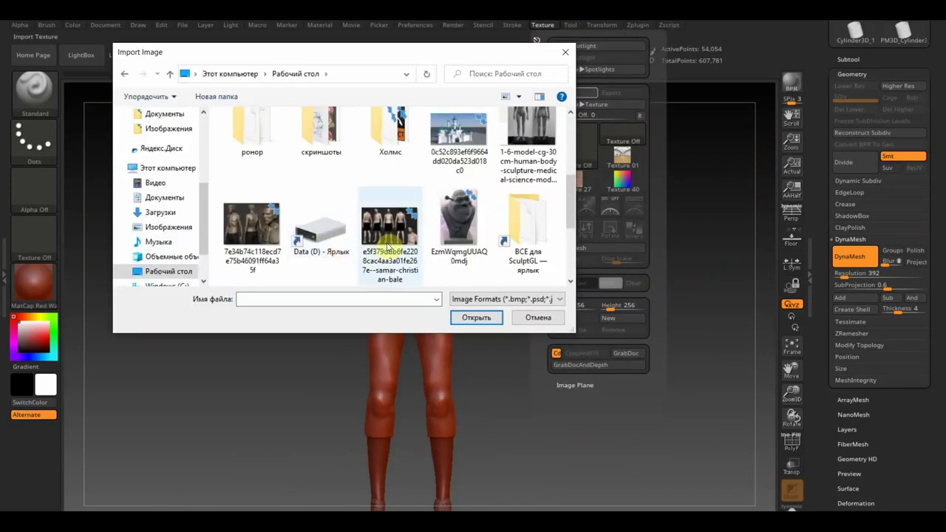
scroll(344, 241, down, 1)
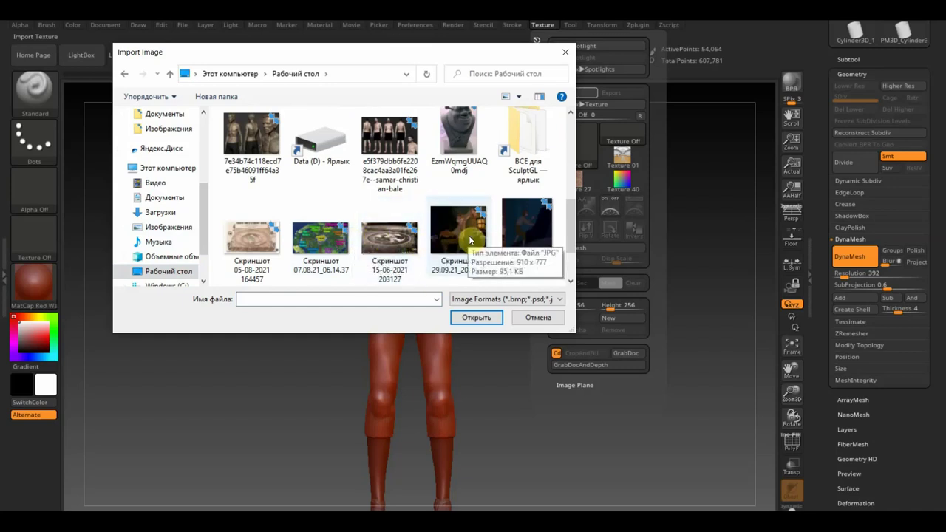
mouse_move(459, 235)
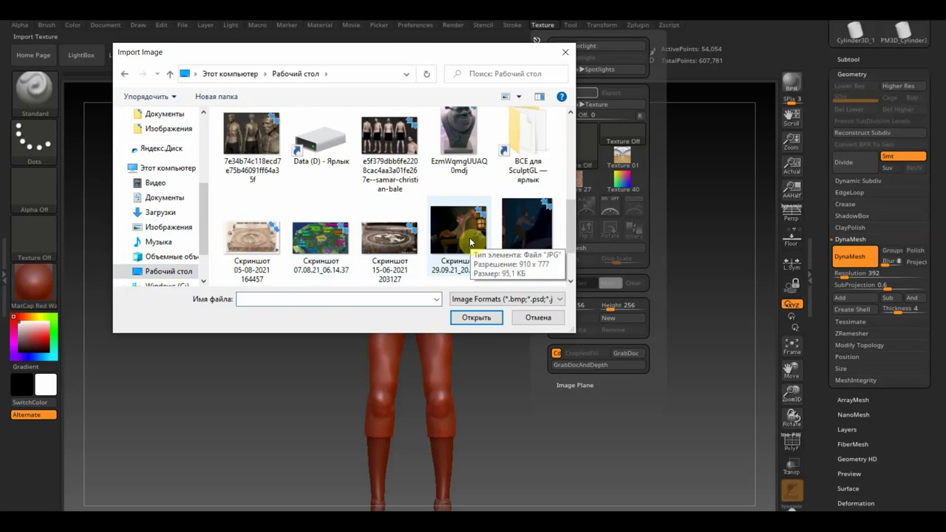
click(467, 243)
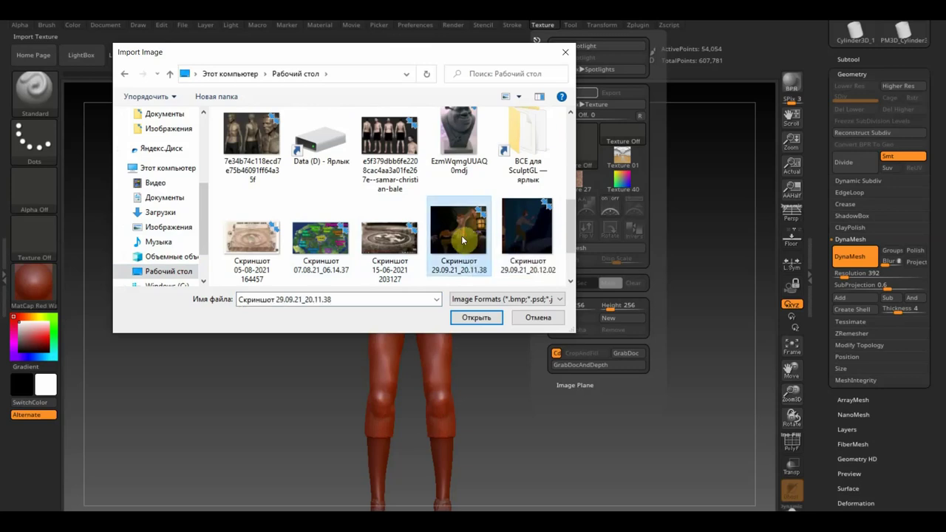
click(528, 235)
click(477, 318)
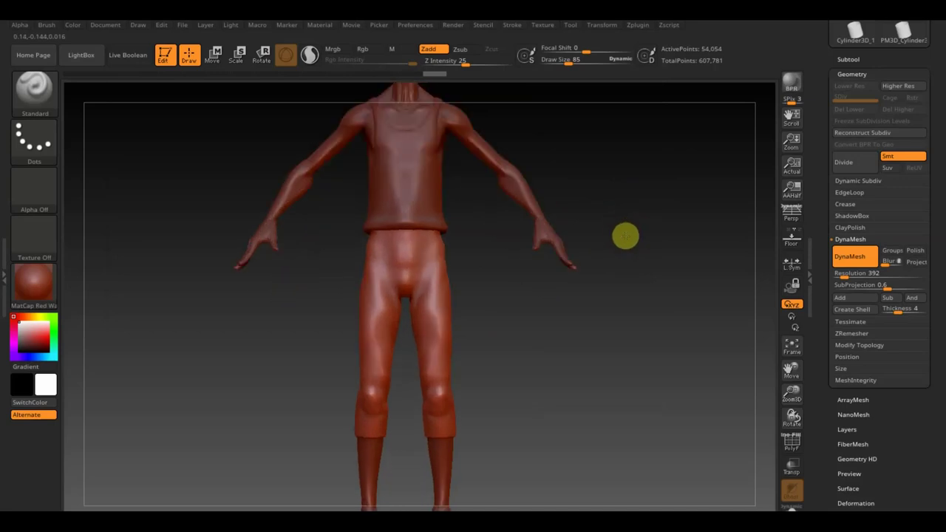
Add the screenshot to Spotlight, shrink it to a reference panel at right, then hide it
click(543, 25)
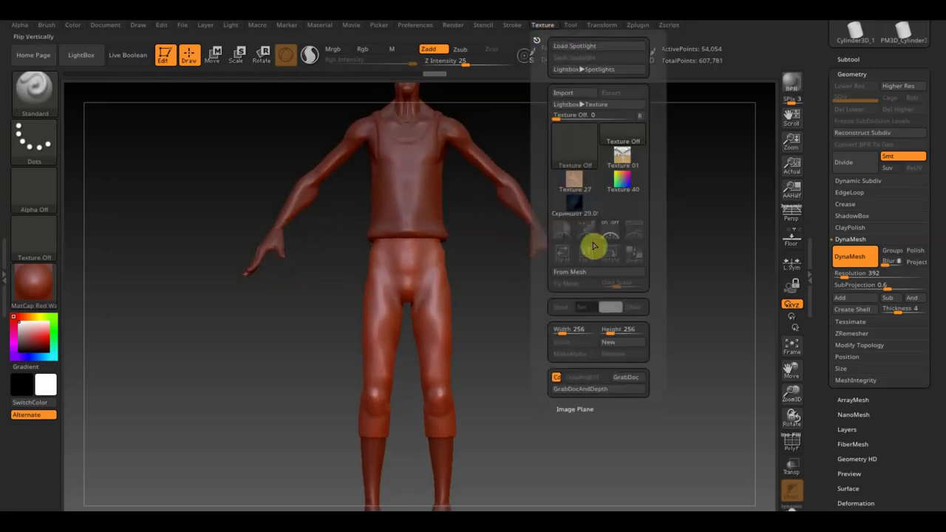
click(575, 207)
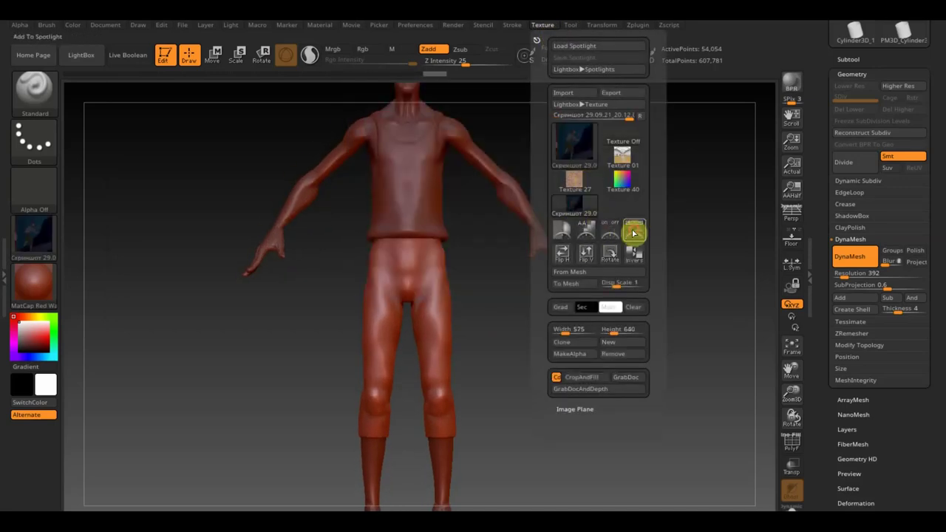
click(633, 235)
mouse_move(446, 217)
mouse_down()
mouse_move(436, 271)
mouse_move(743, 194)
mouse_up()
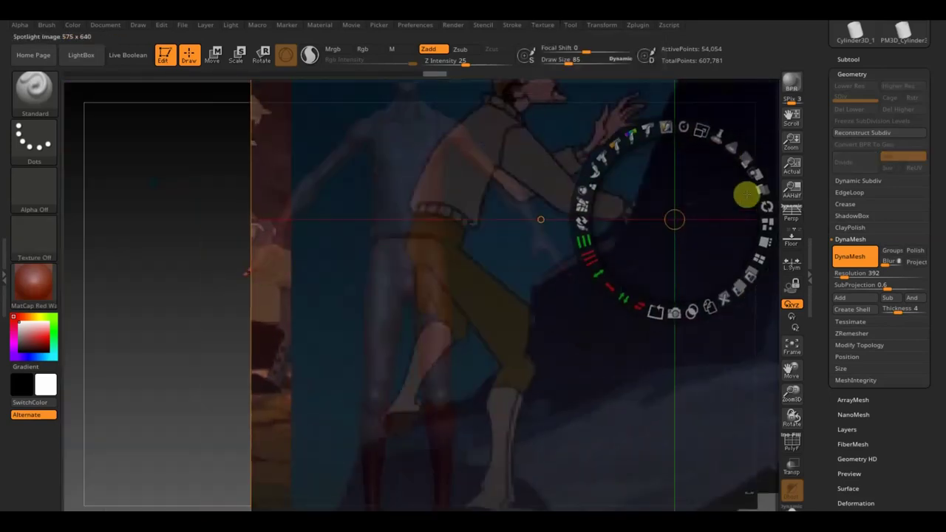
mouse_move(701, 111)
mouse_down()
mouse_move(640, 91)
mouse_move(648, 148)
mouse_move(693, 179)
mouse_move(671, 186)
mouse_move(717, 185)
mouse_move(697, 190)
mouse_up()
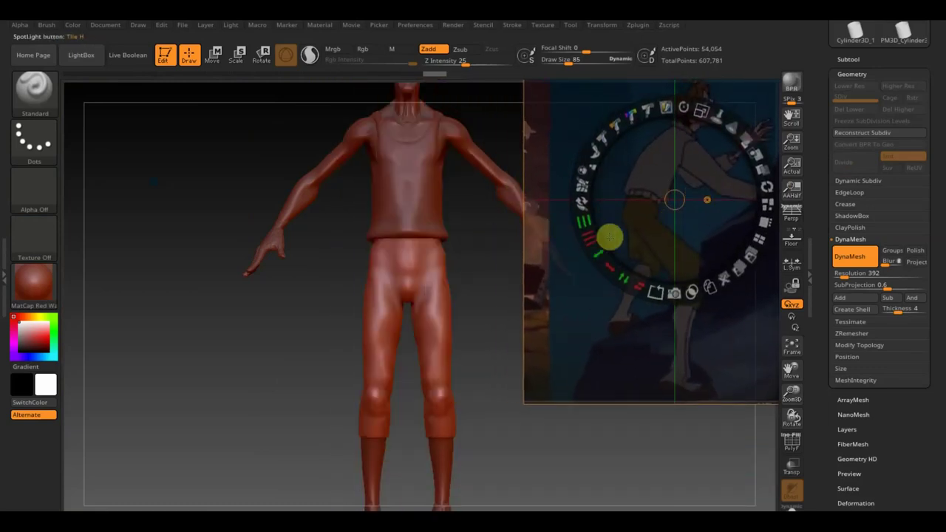
key(z)
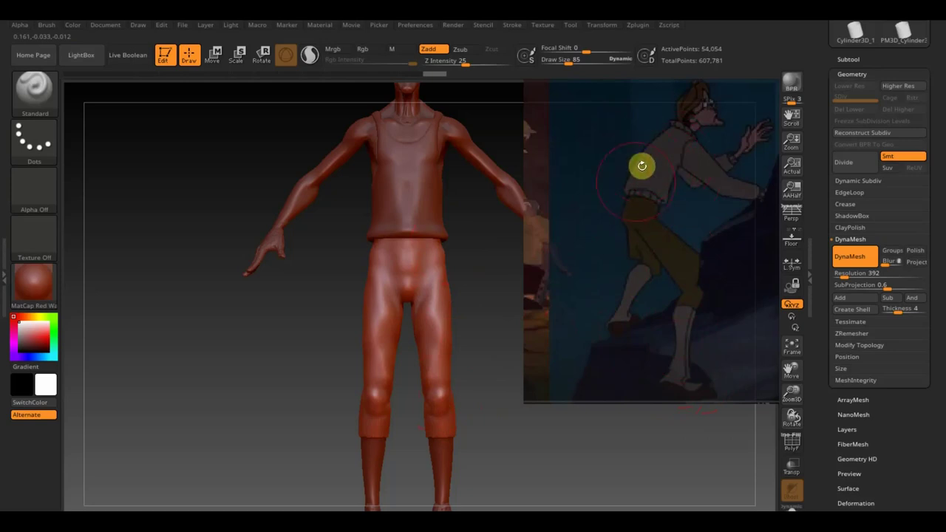
click(517, 211)
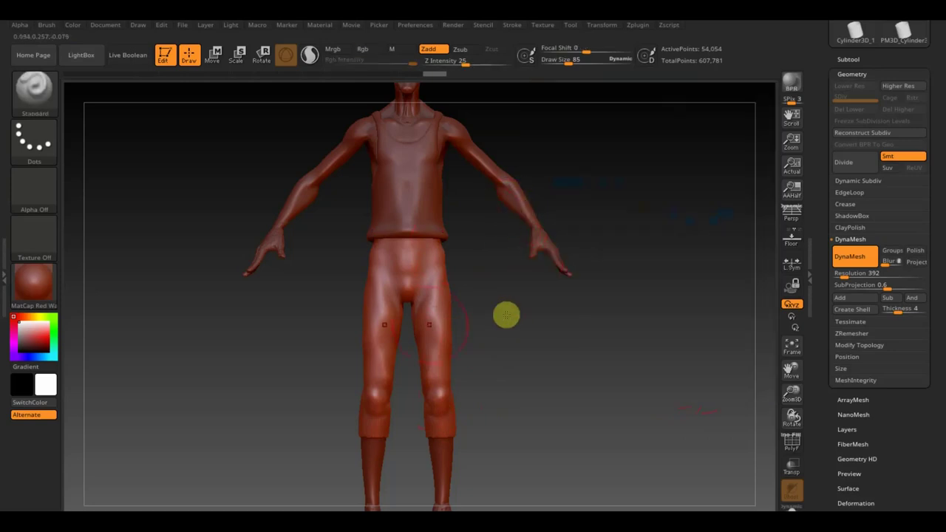
Switch to ClayBuildup with backface auto-masking and Draw Size 58
click(32, 107)
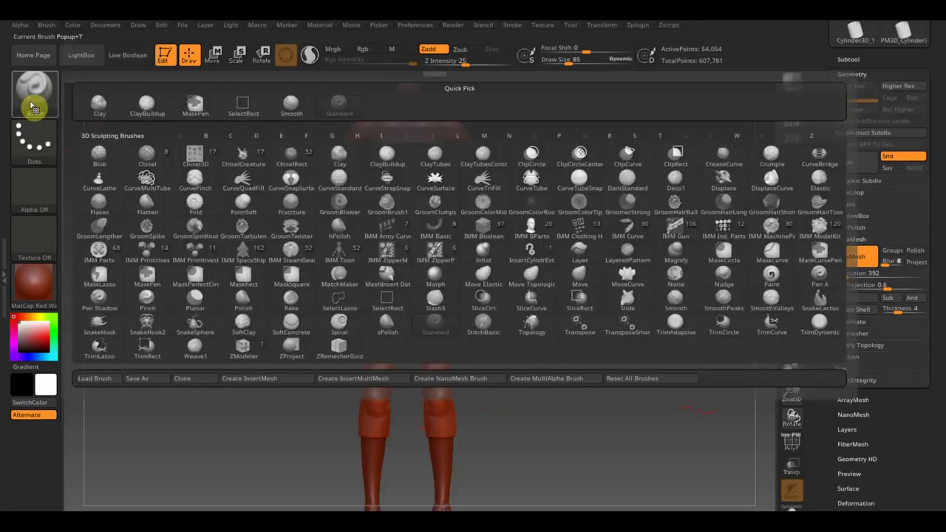
click(148, 101)
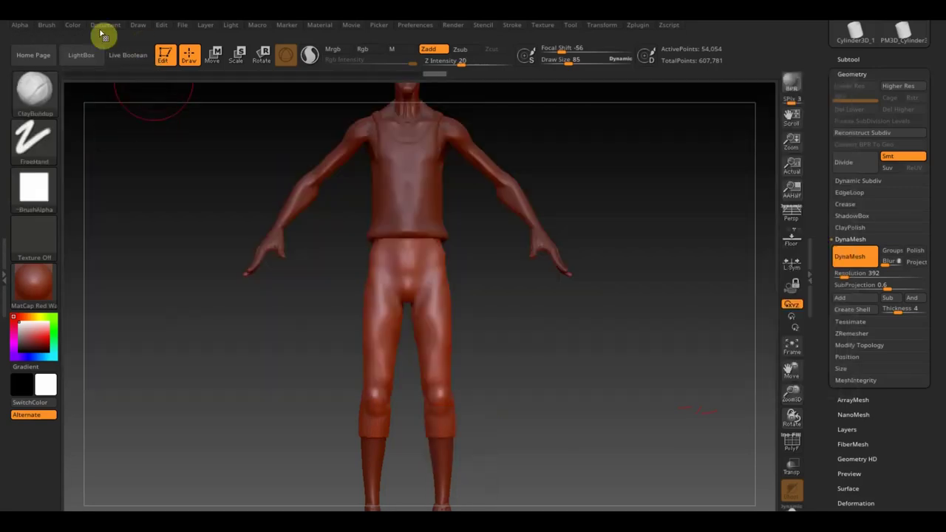
click(46, 25)
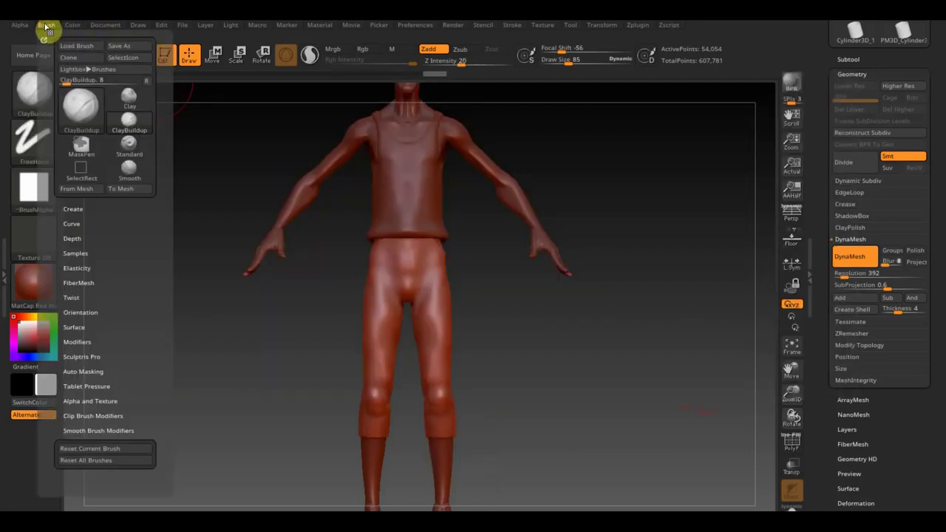
click(92, 372)
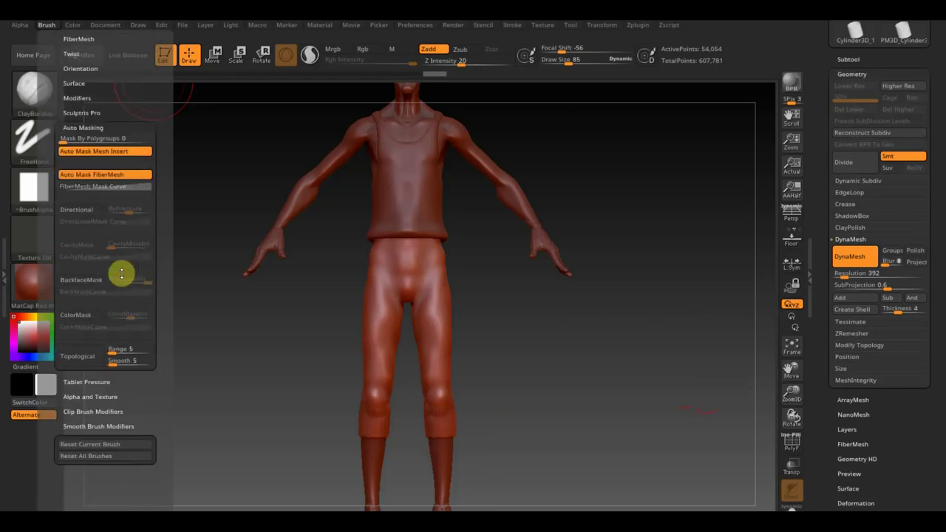
click(81, 279)
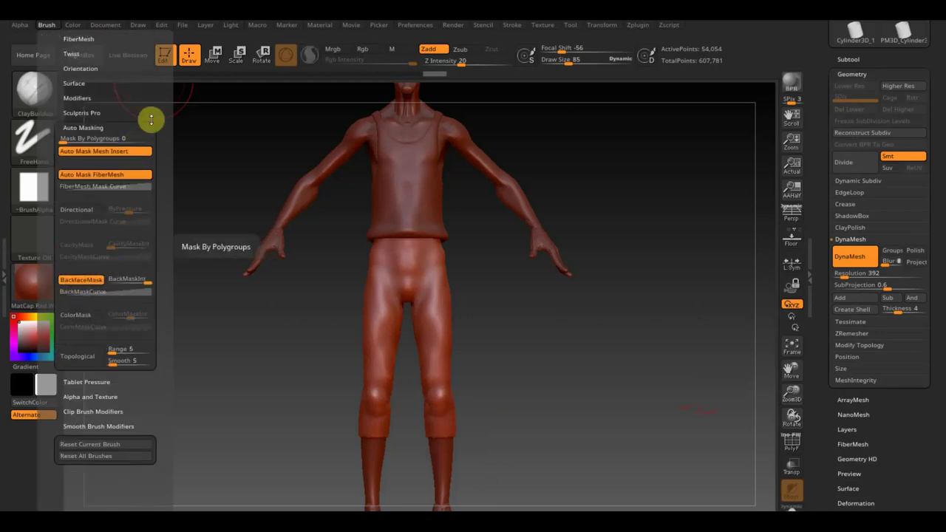
drag(572, 61, 566, 64)
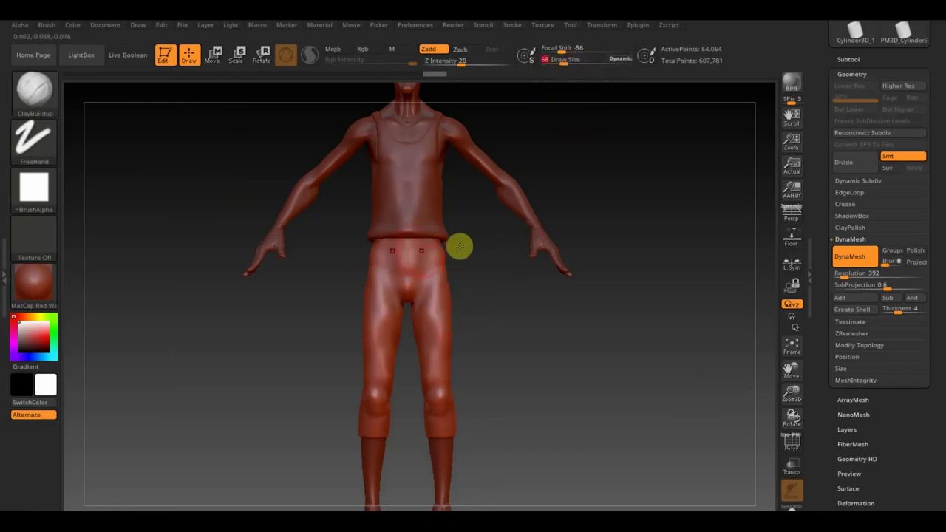
Smooth the crotch and upper thighs of the pants
drag(504, 306, 460, 313)
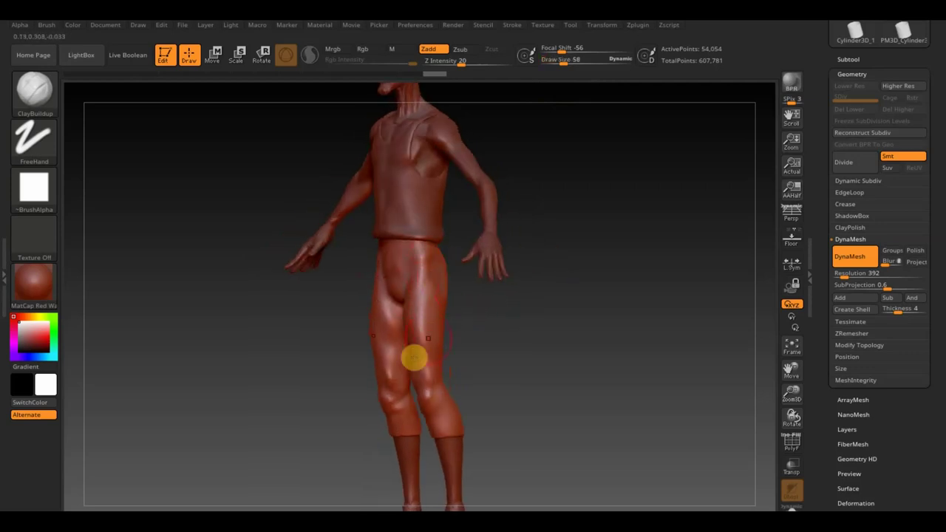
mouse_move(460, 332)
mouse_down()
mouse_move(480, 359)
mouse_move(498, 327)
mouse_move(465, 332)
mouse_move(490, 380)
mouse_up()
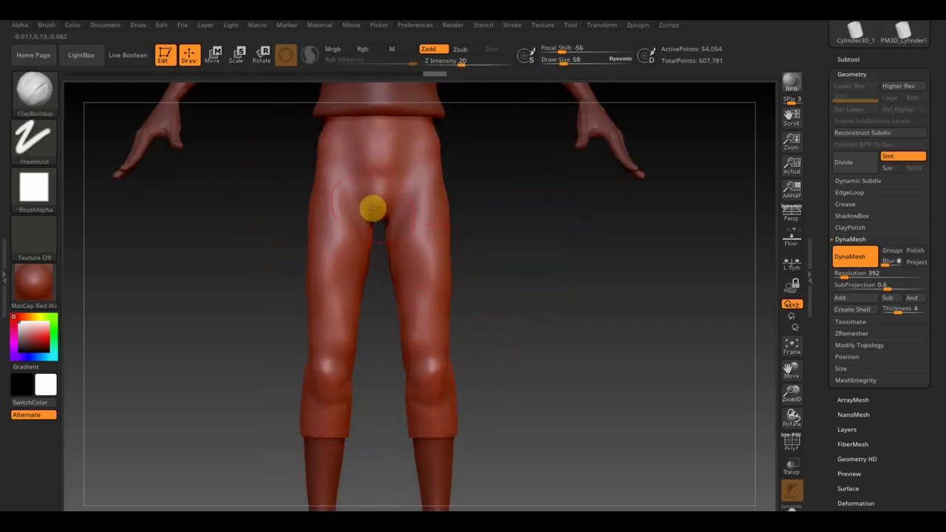
shift+drag(376, 181, 391, 256)
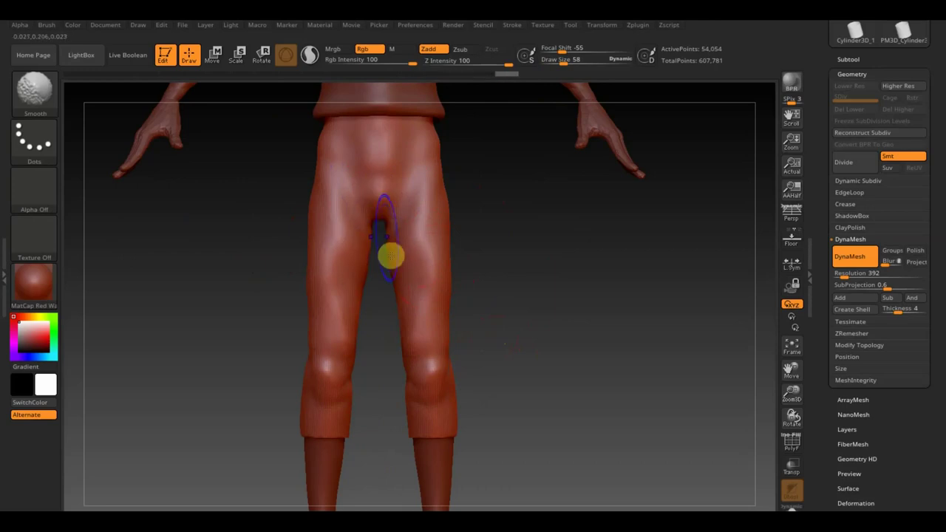
right_drag(478, 278, 435, 287)
mouse_move(439, 276)
shift+mouse_down()
mouse_move(409, 186)
mouse_move(394, 194)
mouse_move(439, 184)
shift+mouse_up()
Lower Z Intensity to 2 and Draw Size to 31, then add light folds on the thigh
drag(464, 57, 460, 61)
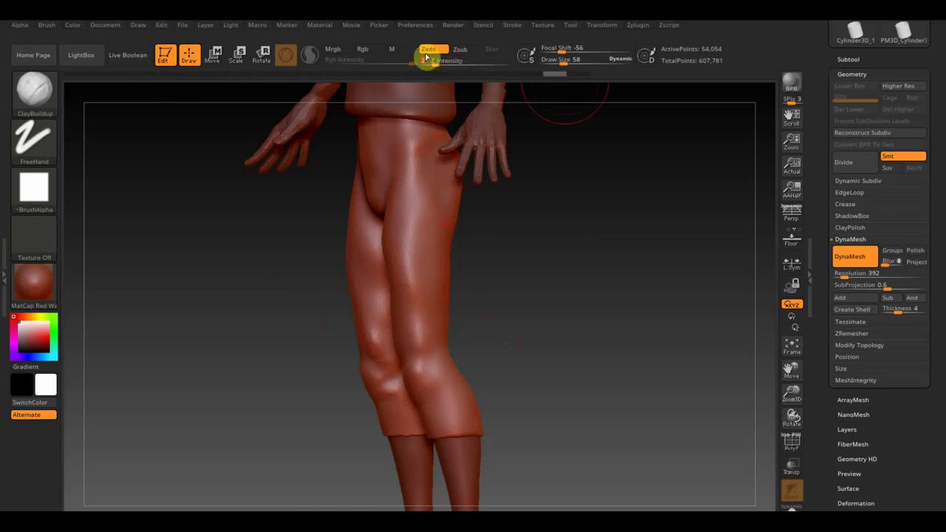
drag(562, 61, 559, 61)
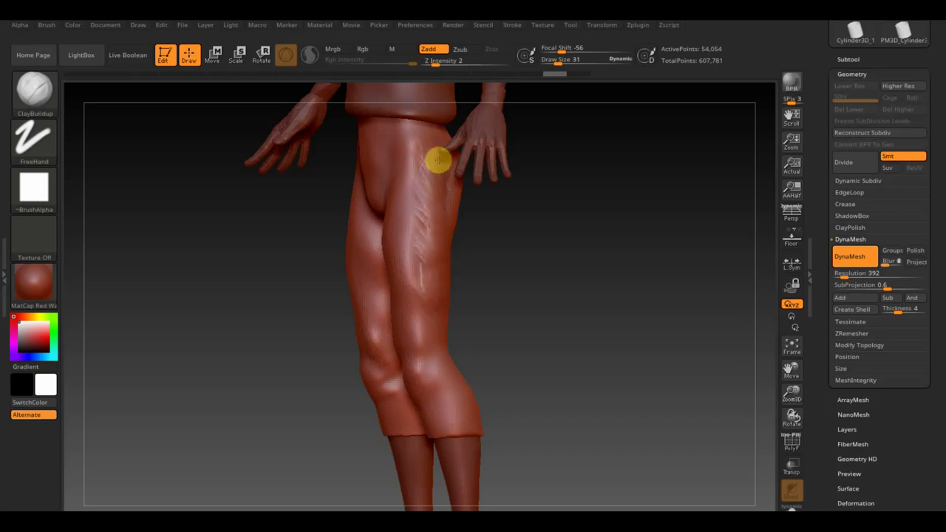
right_drag(433, 132, 631, 253)
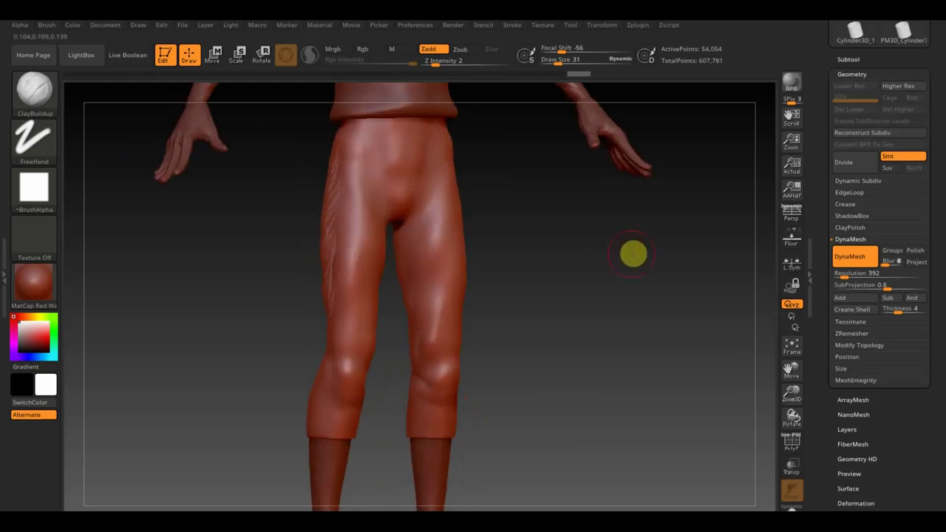
key(shift)
right_drag(542, 276, 494, 281)
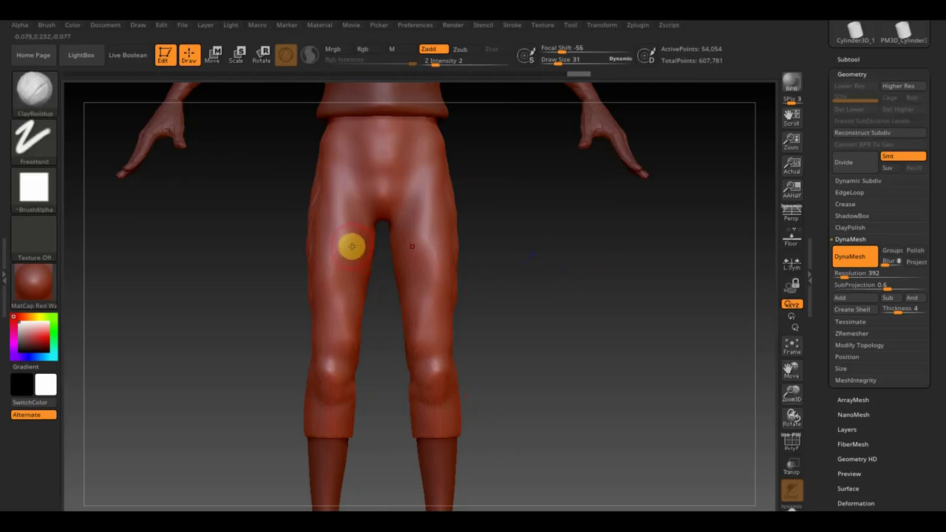
click(34, 90)
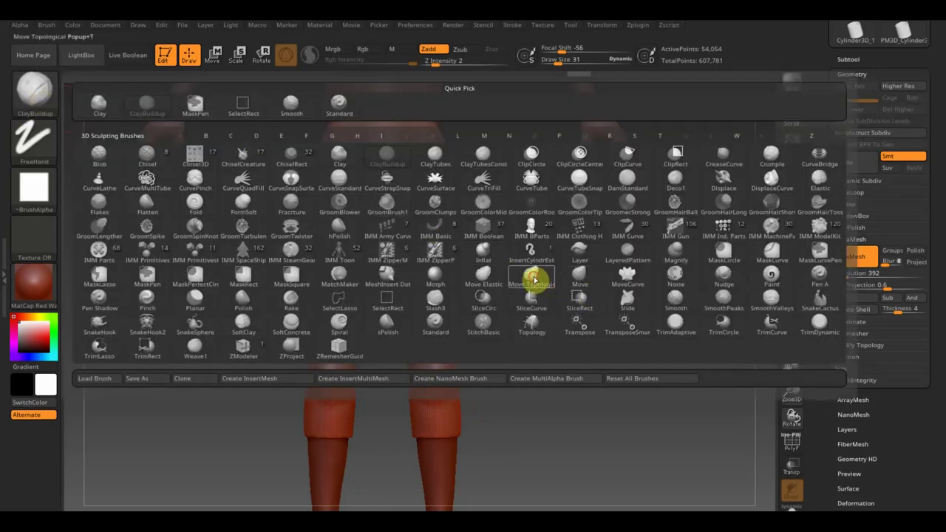
With Move Topological, pull the outer thighs outward on both legs for a baggy shape
click(533, 280)
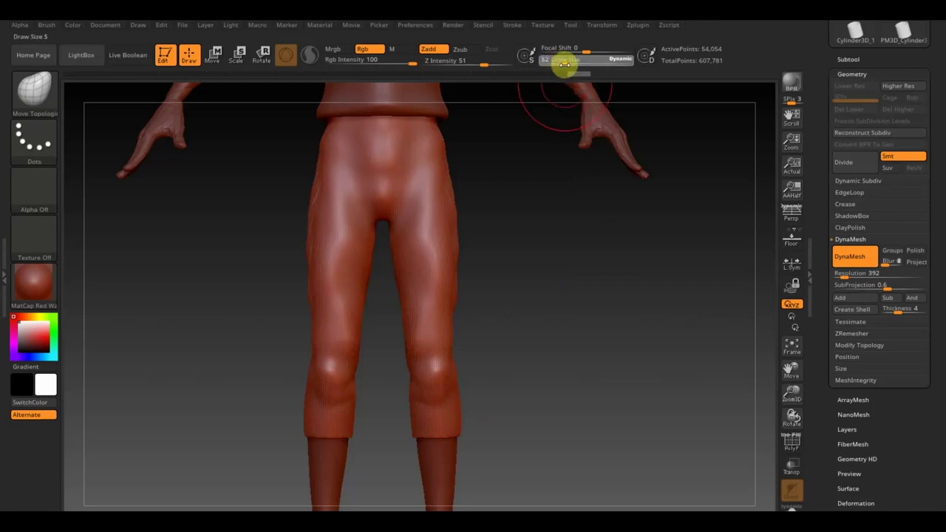
right_drag(516, 181, 462, 226)
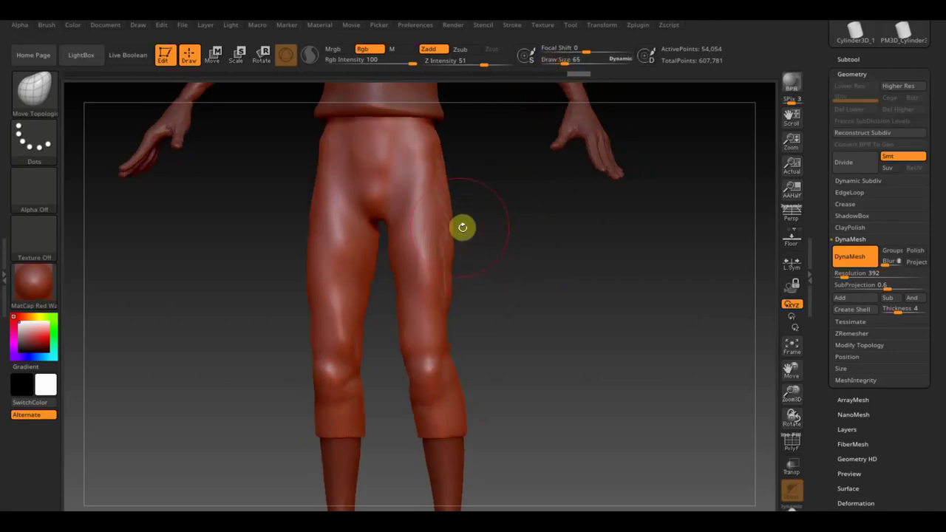
drag(467, 233, 450, 182)
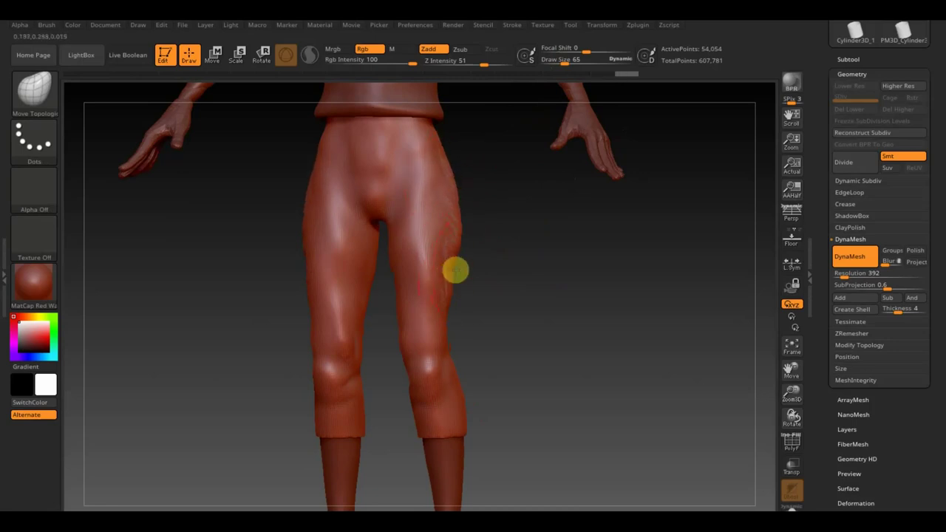
drag(454, 243, 452, 187)
mouse_move(521, 277)
mouse_down()
mouse_move(496, 277)
mouse_move(424, 242)
mouse_move(536, 310)
mouse_move(589, 311)
mouse_up()
mouse_move(499, 251)
shift+mouse_down()
mouse_move(567, 321)
mouse_move(539, 292)
mouse_move(476, 310)
shift+mouse_up()
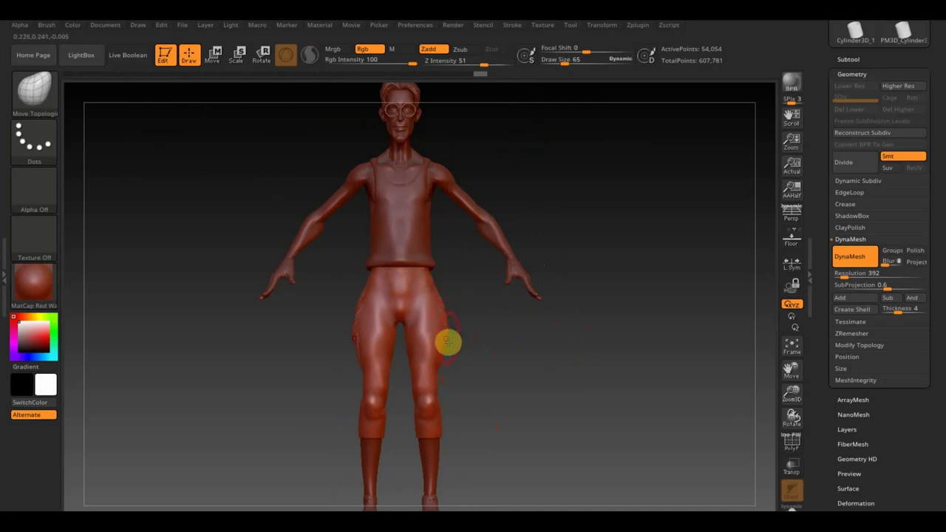
drag(460, 337, 444, 308)
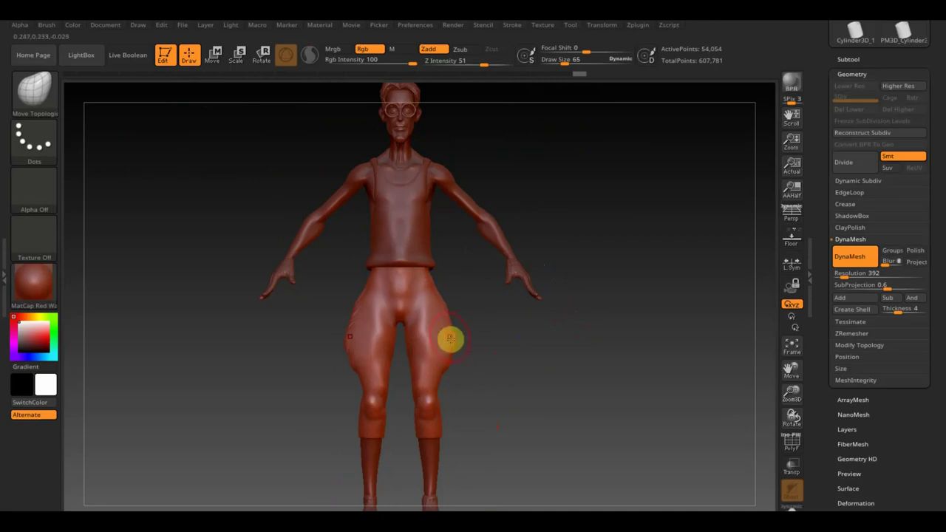
Smooth the seat of the pants and reframe the hips and legs
drag(489, 343, 575, 356)
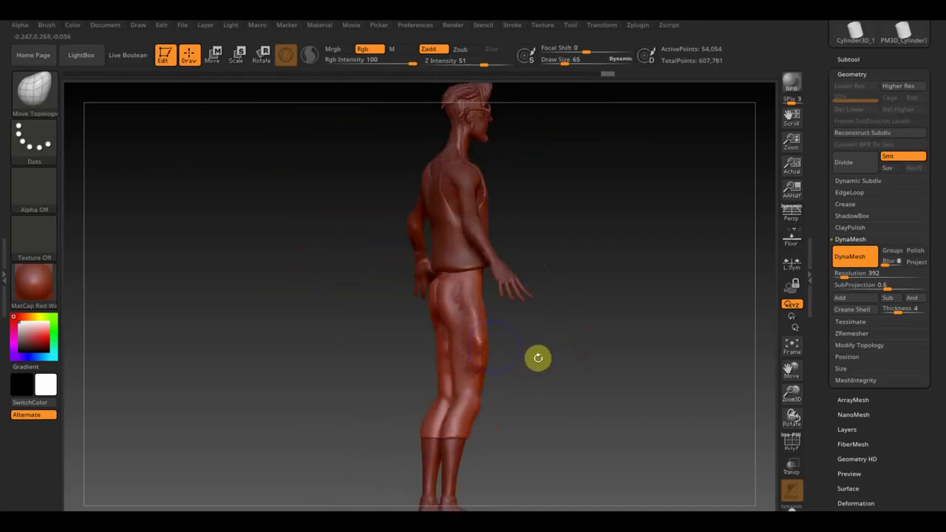
mouse_move(446, 293)
shift+mouse_down()
mouse_move(473, 321)
mouse_move(474, 299)
shift+mouse_up()
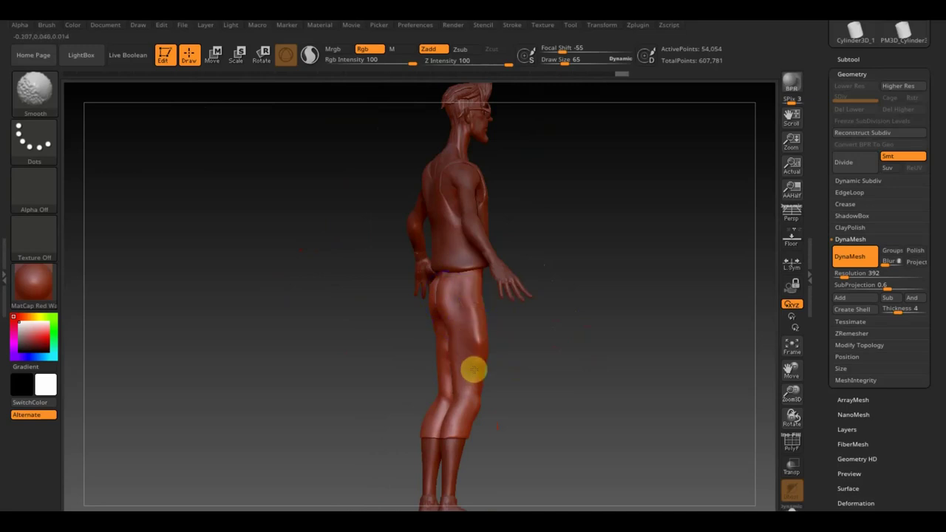
drag(515, 350, 449, 344)
mouse_move(358, 340)
mouse_down()
mouse_move(369, 342)
mouse_move(397, 416)
mouse_move(382, 392)
mouse_move(459, 397)
mouse_up()
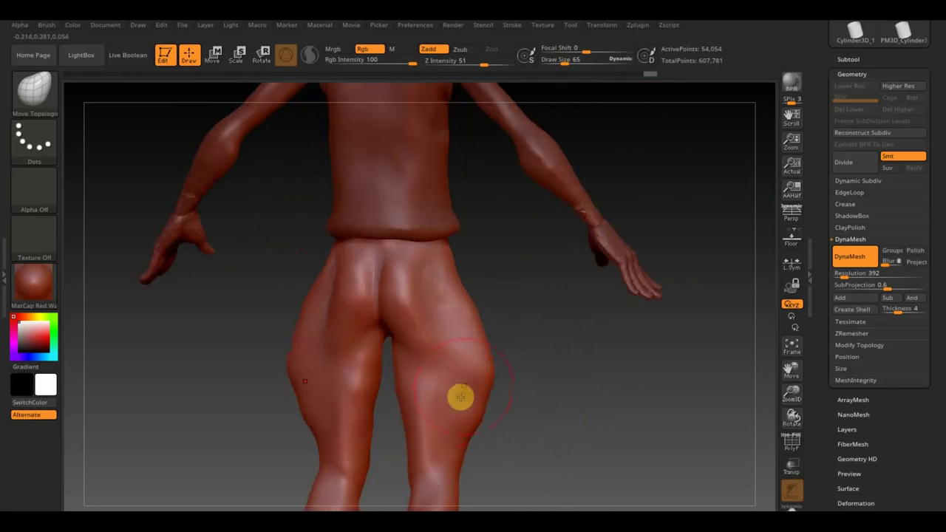
click(55, 99)
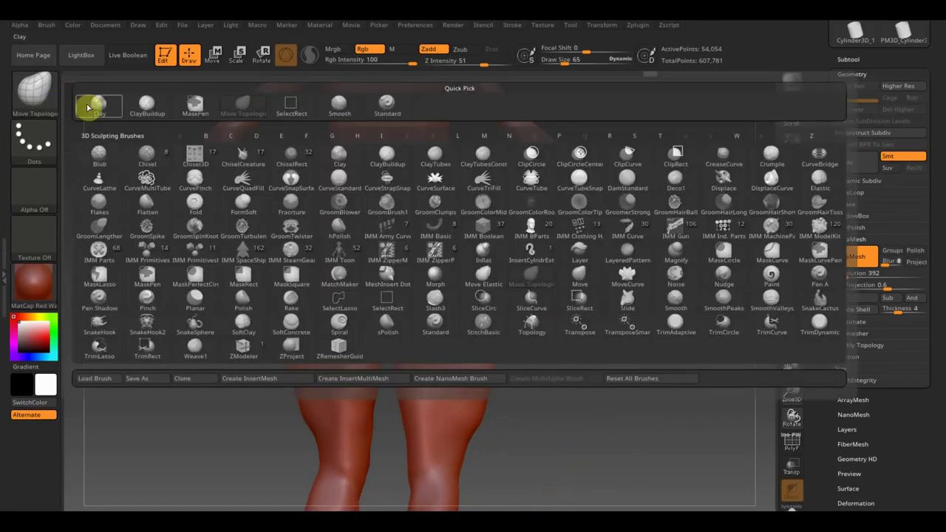
Switch to ClayBuildup at size 49 and smooth the buttock crease and side of the hip
click(145, 105)
drag(571, 62, 555, 64)
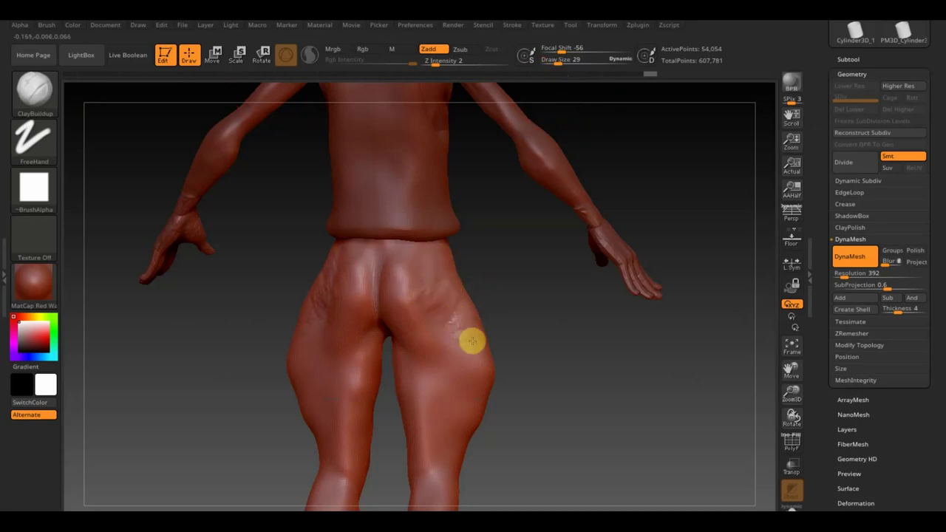
key(shift)
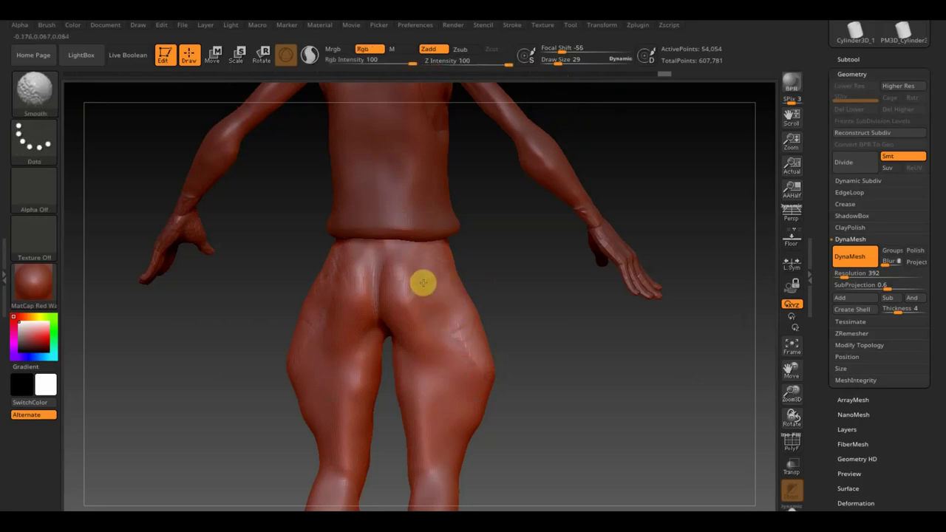
mouse_move(386, 267)
shift+mouse_down()
mouse_move(416, 266)
mouse_move(386, 320)
shift+mouse_up()
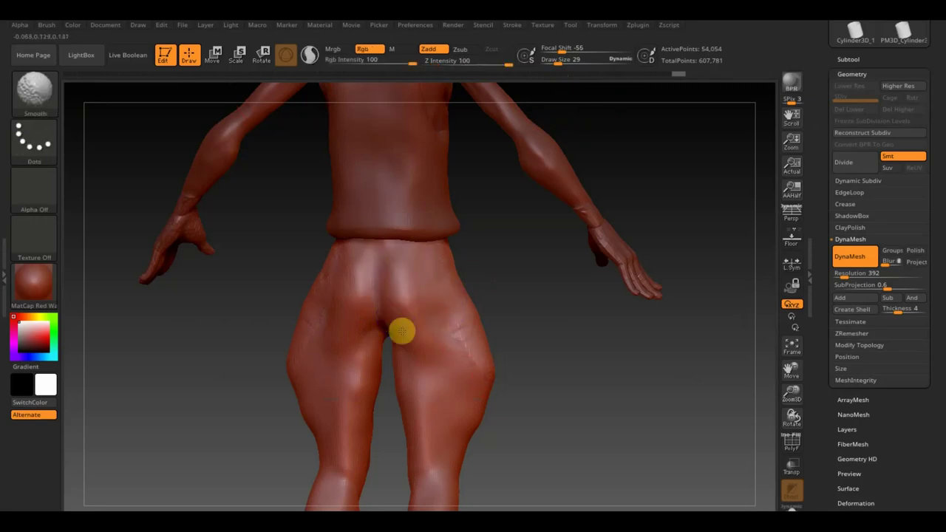
drag(543, 407, 501, 401)
key(shift)
mouse_move(452, 262)
shift+mouse_down()
mouse_move(456, 289)
mouse_move(486, 324)
shift+mouse_up()
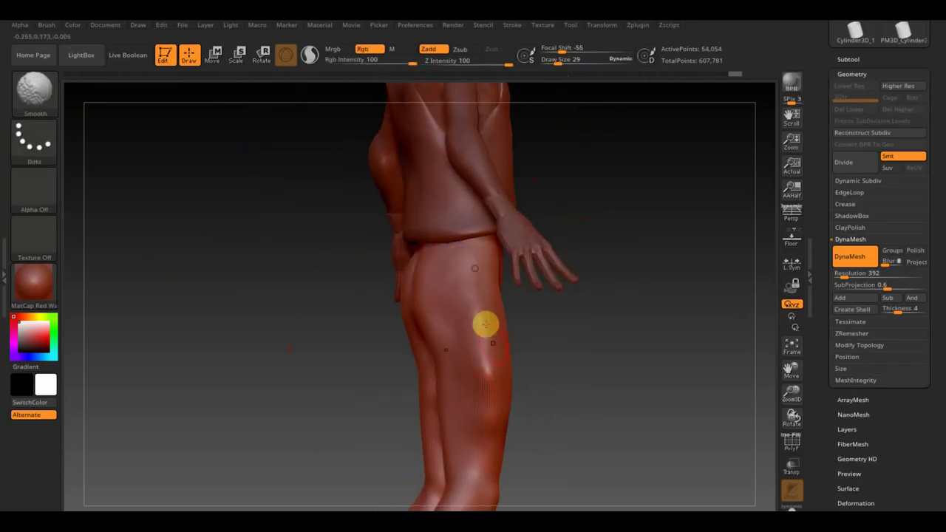
Build up clay over the left hip and thigh and sculpt a soft crease across the hip
drag(568, 340, 505, 308)
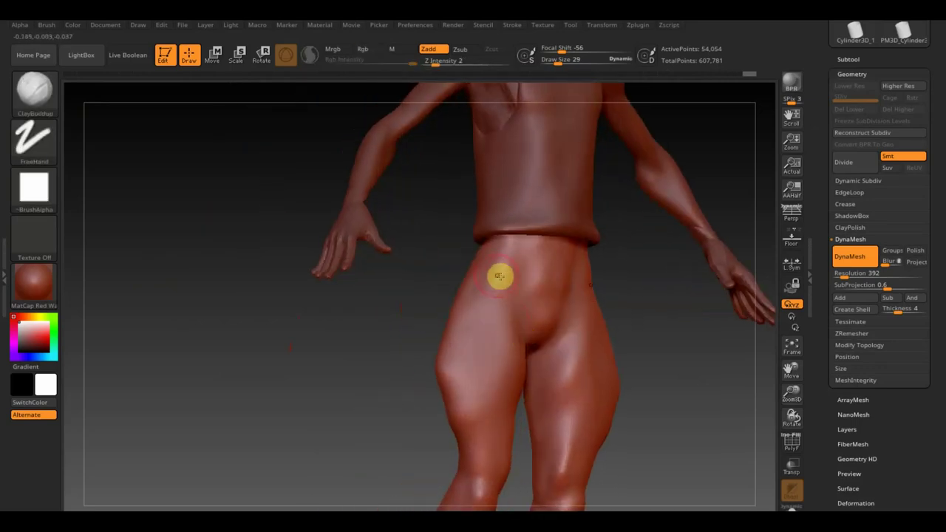
mouse_move(507, 255)
mouse_down()
mouse_move(473, 332)
mouse_move(499, 269)
mouse_move(479, 315)
mouse_move(488, 443)
mouse_move(494, 342)
mouse_move(472, 378)
mouse_up()
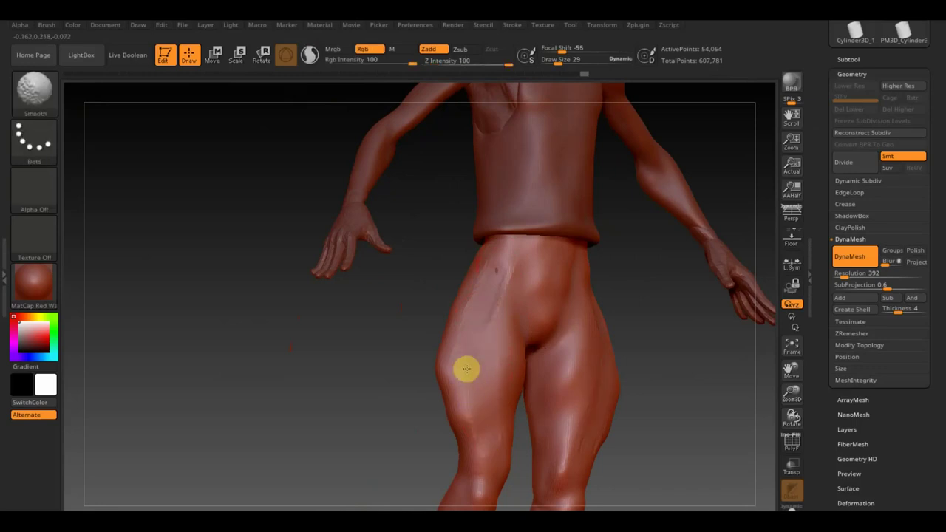
mouse_move(486, 296)
shift+mouse_down()
mouse_move(477, 276)
mouse_move(443, 380)
shift+mouse_up()
mouse_move(468, 419)
shift+mouse_down()
mouse_move(452, 395)
mouse_move(459, 422)
mouse_move(450, 394)
mouse_move(461, 318)
mouse_move(492, 247)
shift+mouse_up()
mouse_move(398, 364)
mouse_down()
mouse_move(439, 359)
mouse_move(407, 285)
mouse_move(406, 310)
mouse_move(399, 304)
mouse_move(416, 309)
mouse_up()
mouse_move(415, 309)
right_down()
mouse_move(446, 342)
mouse_move(412, 296)
right_up()
mouse_move(396, 298)
mouse_down()
mouse_move(426, 269)
mouse_move(431, 289)
mouse_move(411, 305)
mouse_up()
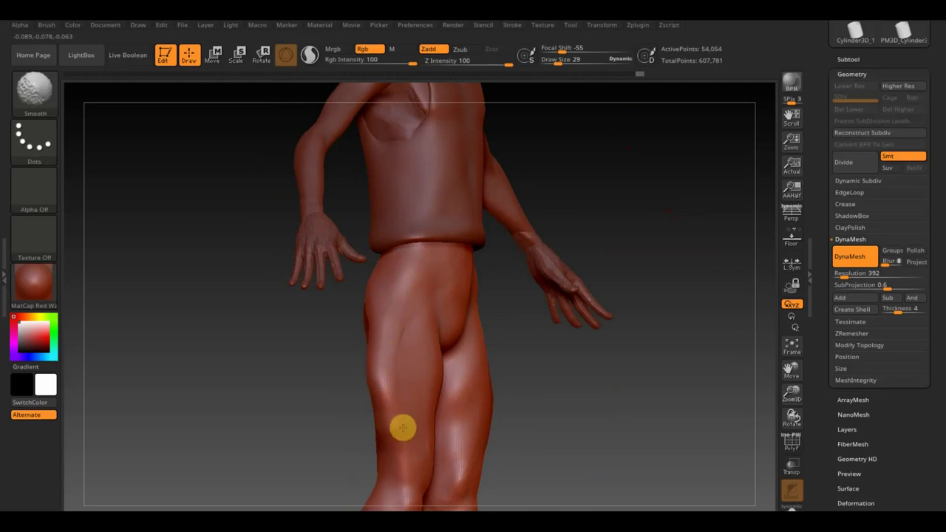
right_drag(439, 484, 604, 439)
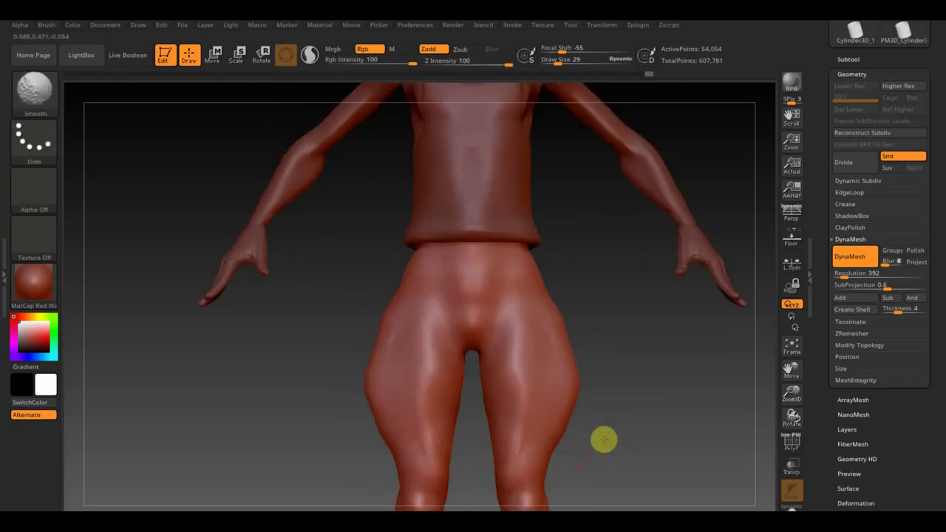
Smooth the inner thighs and crotch, adding vertical fold streaks down the thighs
shift+drag(439, 372, 440, 465)
mouse_move(401, 340)
shift+mouse_down()
mouse_move(392, 374)
mouse_move(421, 479)
shift+mouse_up()
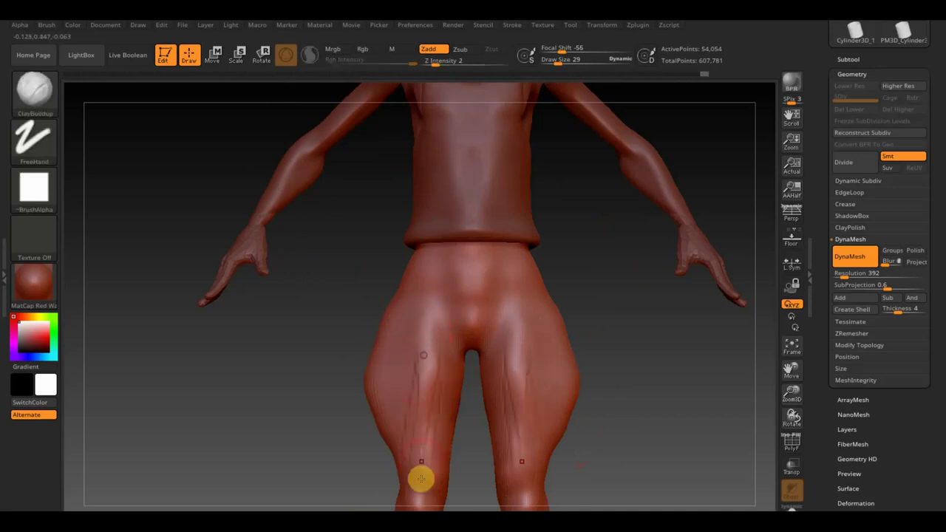
drag(438, 363, 428, 450)
drag(429, 420, 428, 285)
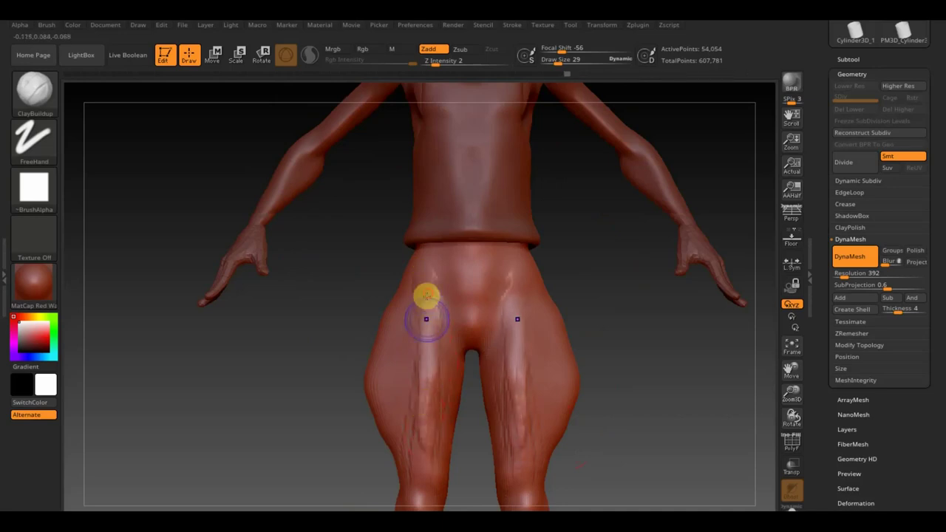
key(shift)
mouse_move(441, 402)
shift+mouse_down()
mouse_move(427, 472)
mouse_move(433, 333)
mouse_move(393, 316)
mouse_move(375, 337)
mouse_move(393, 446)
mouse_move(368, 411)
shift+mouse_up()
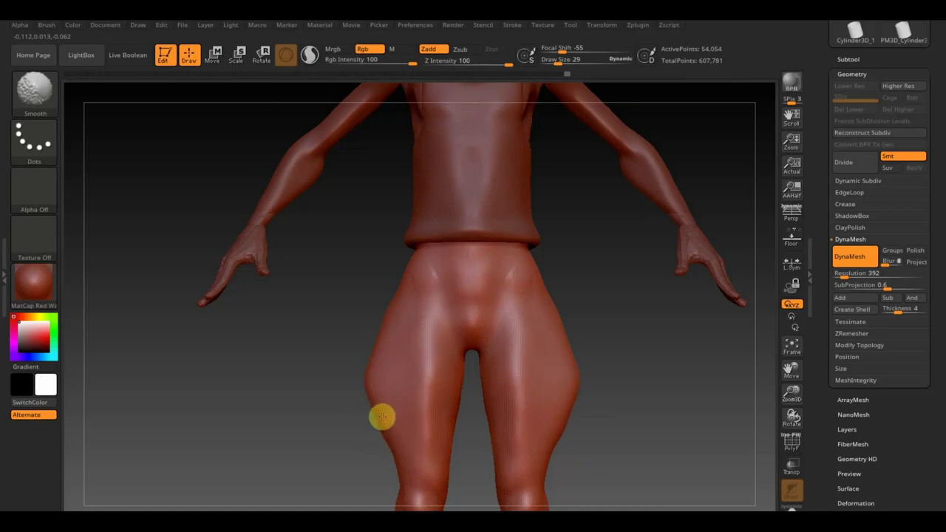
Add a clay dab behind the knee and buttock fold lines, smoothing the leg down to the knee
mouse_move(621, 448)
alt+mouse_down()
mouse_move(576, 404)
mouse_move(471, 372)
alt+mouse_up()
mouse_move(555, 370)
mouse_down()
mouse_move(561, 422)
mouse_move(536, 435)
mouse_move(468, 437)
mouse_move(387, 342)
mouse_up()
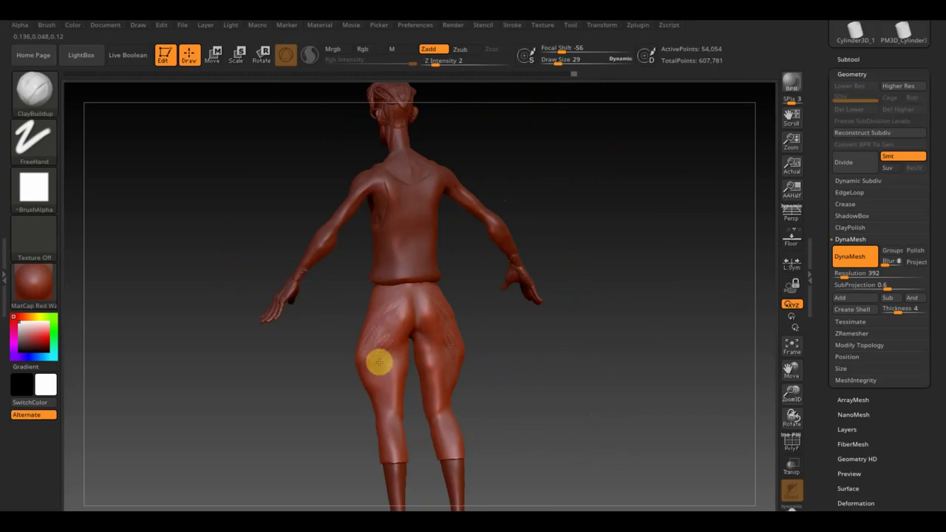
click(382, 397)
drag(382, 338, 370, 317)
key(shift)
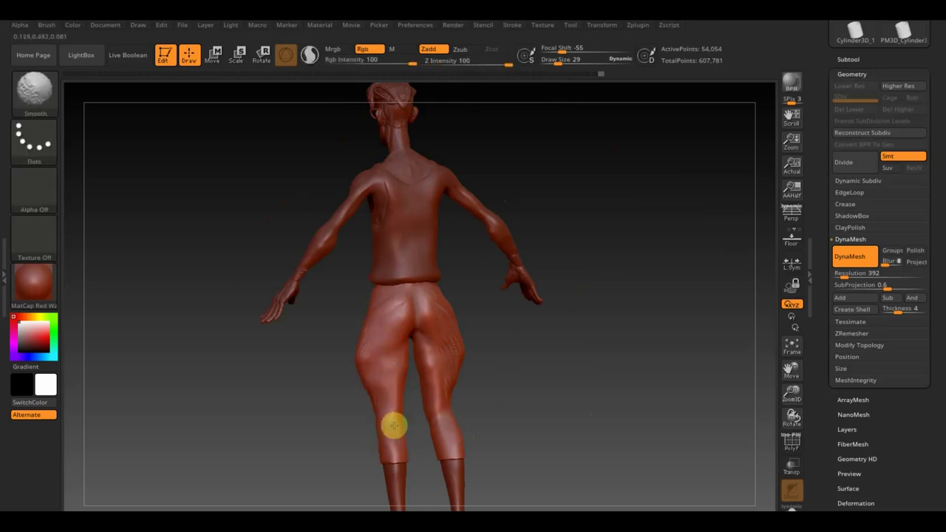
drag(370, 470, 473, 442)
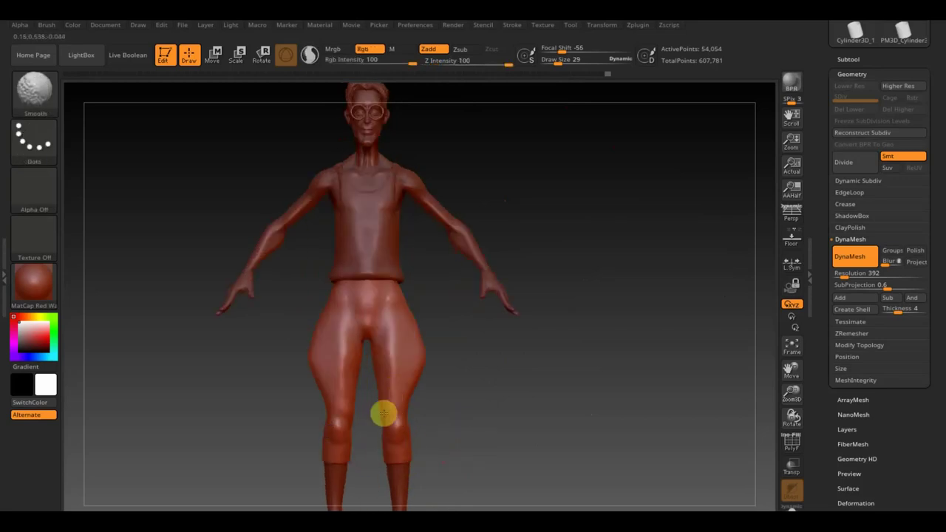
shift+drag(391, 435, 400, 404)
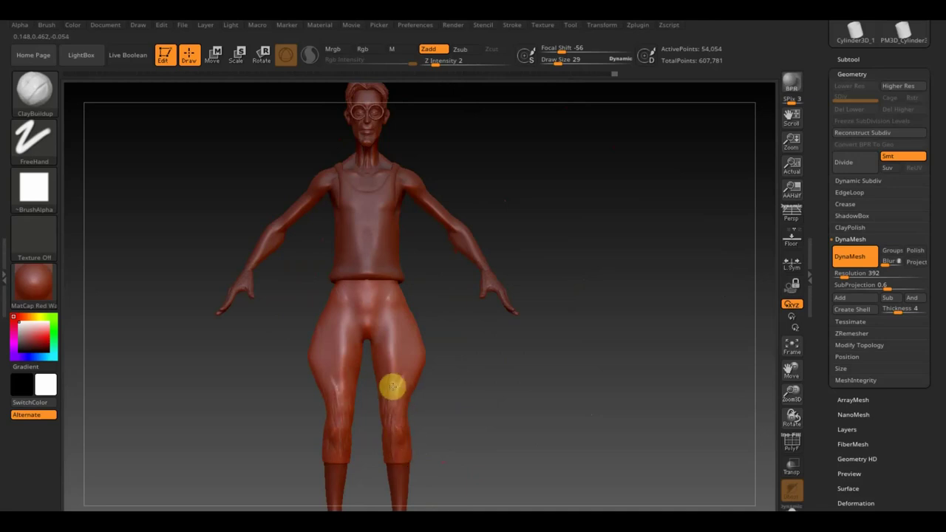
shift+drag(380, 400, 385, 426)
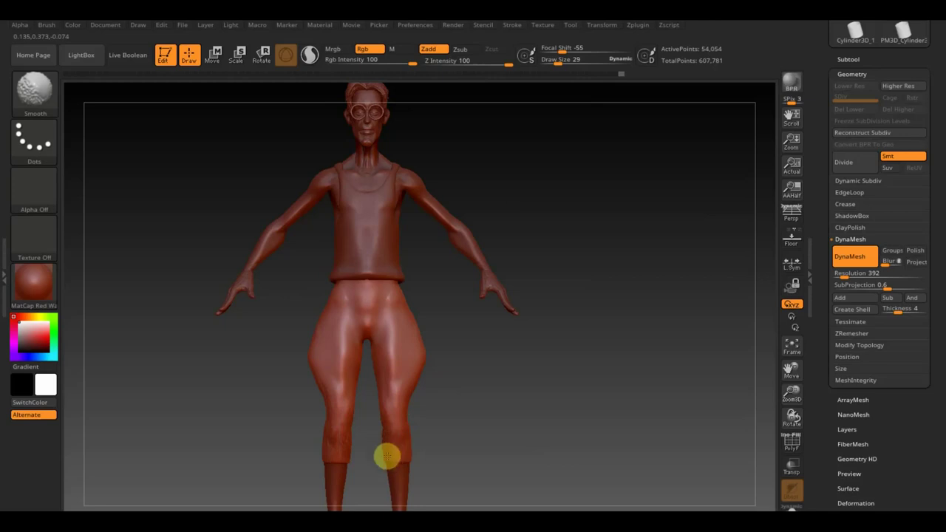
mouse_move(463, 444)
alt+mouse_down()
mouse_move(501, 388)
mouse_move(502, 399)
mouse_move(483, 347)
mouse_move(521, 412)
mouse_move(528, 400)
mouse_move(464, 372)
mouse_move(355, 353)
alt+mouse_up()
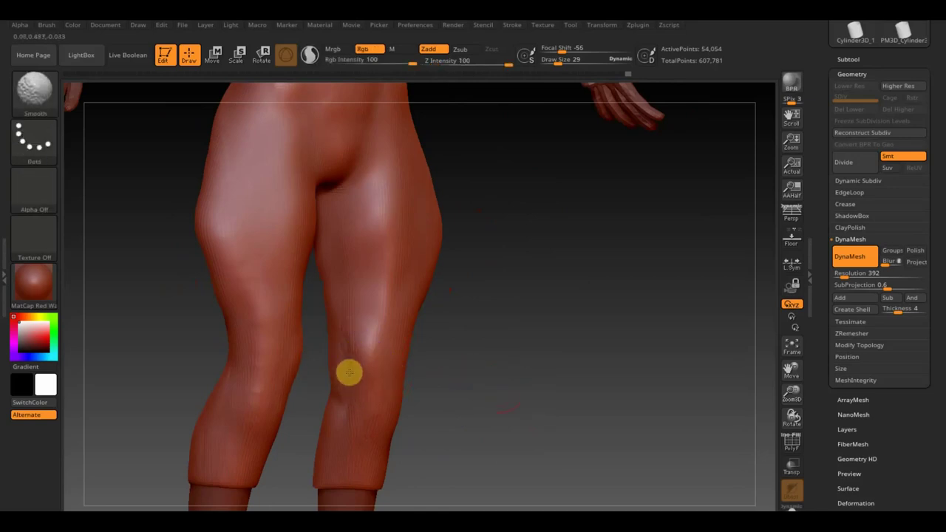
drag(547, 61, 555, 65)
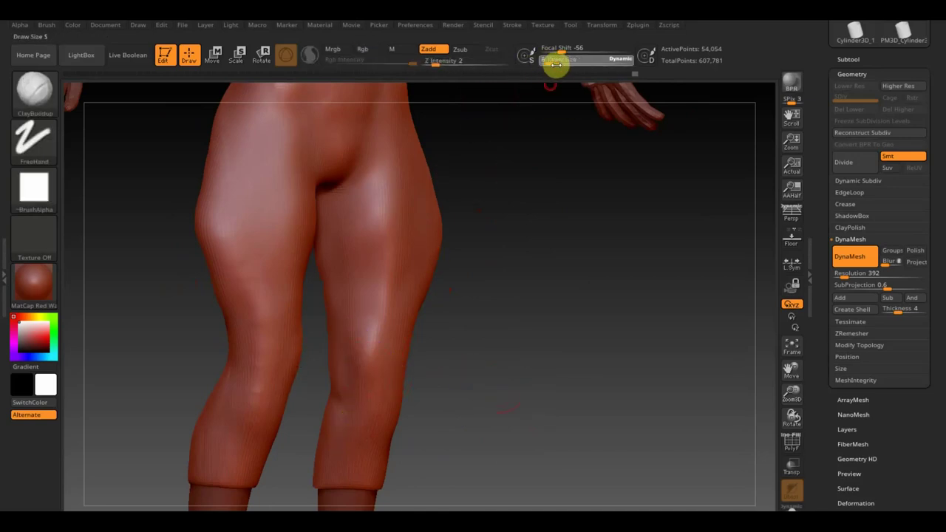
click(44, 93)
Switch to the Standard brush with Z Intensity 20 and a small draw size
click(387, 106)
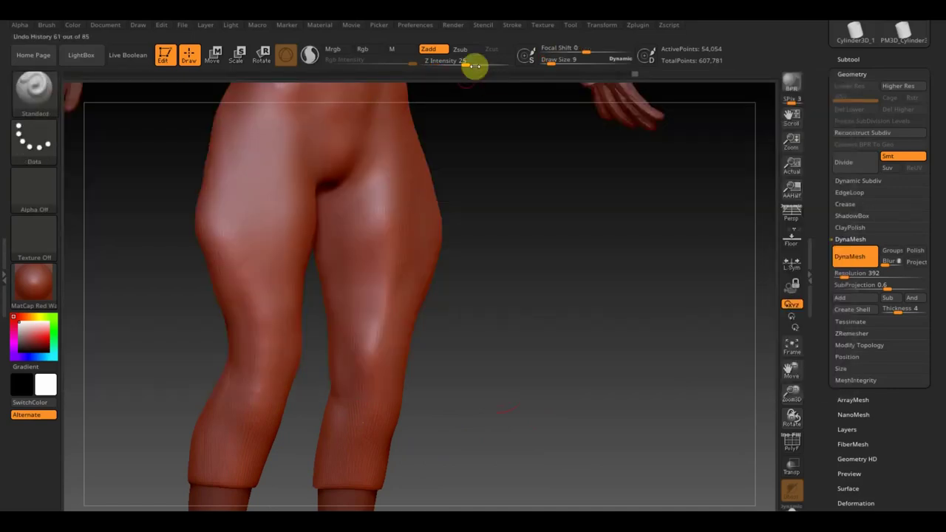
drag(459, 66, 456, 65)
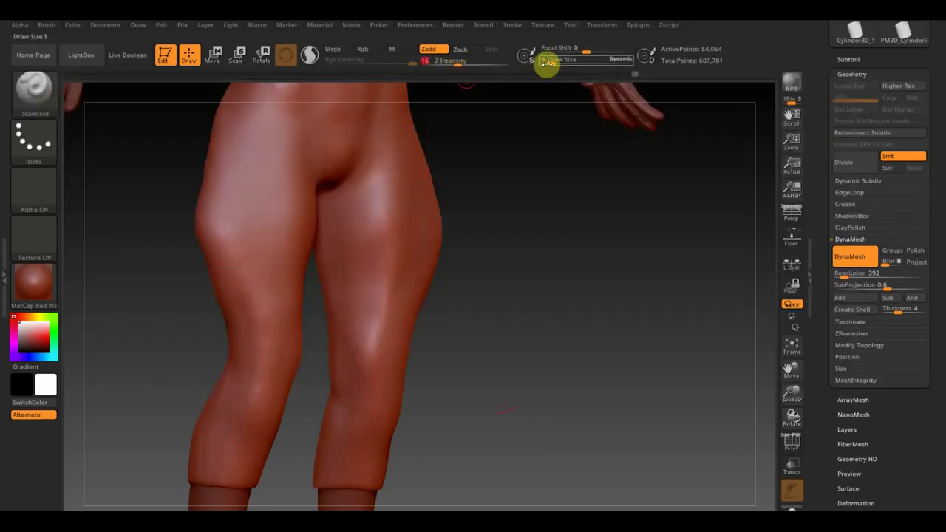
drag(544, 62, 552, 61)
mouse_move(463, 337)
mouse_down()
mouse_move(475, 344)
mouse_move(494, 395)
mouse_move(480, 296)
mouse_move(541, 295)
mouse_up()
mouse_move(388, 337)
alt+mouse_down()
mouse_move(424, 402)
mouse_move(416, 341)
alt+mouse_up()
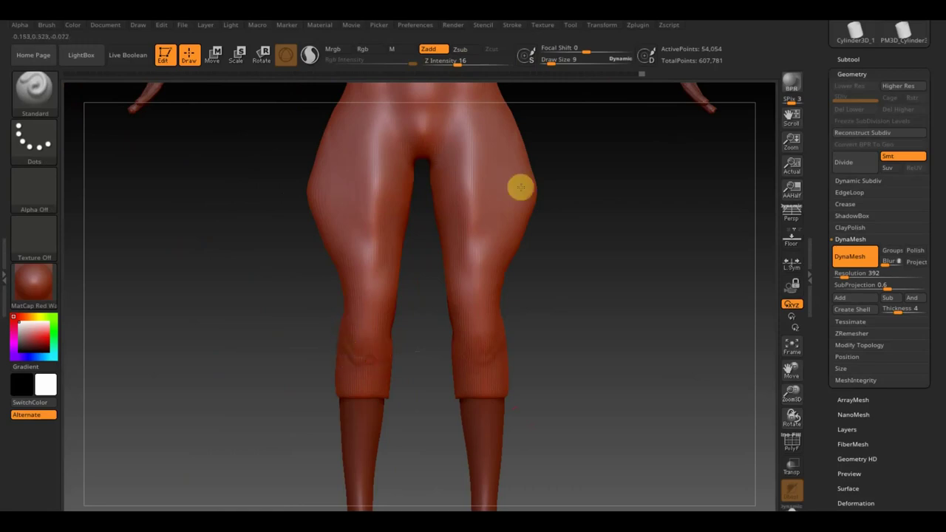
key(ctrl+shift+z)
key(ctrl+shift+z)
click(459, 65)
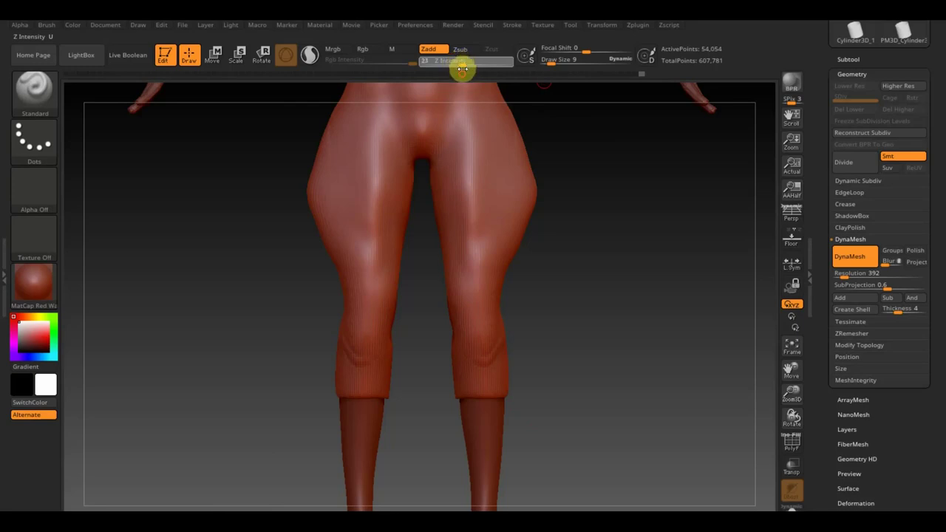
key(Return)
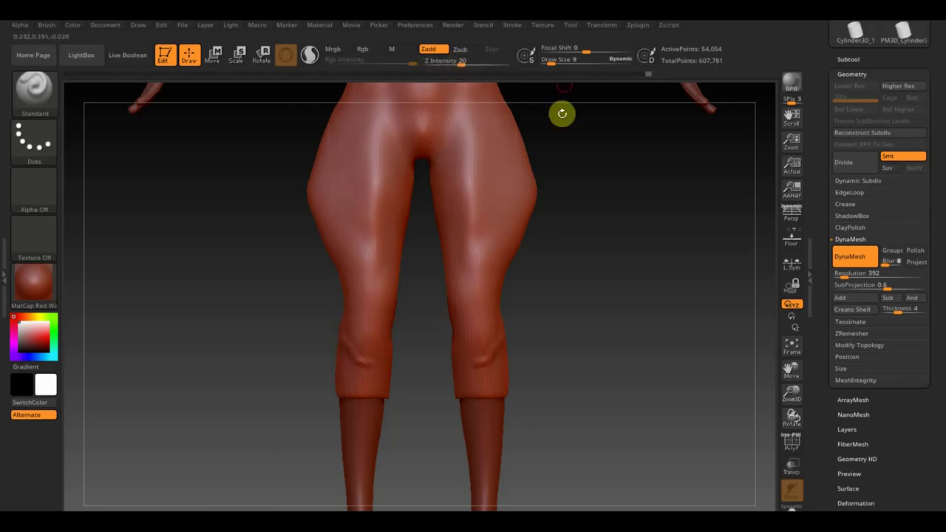
click(556, 63)
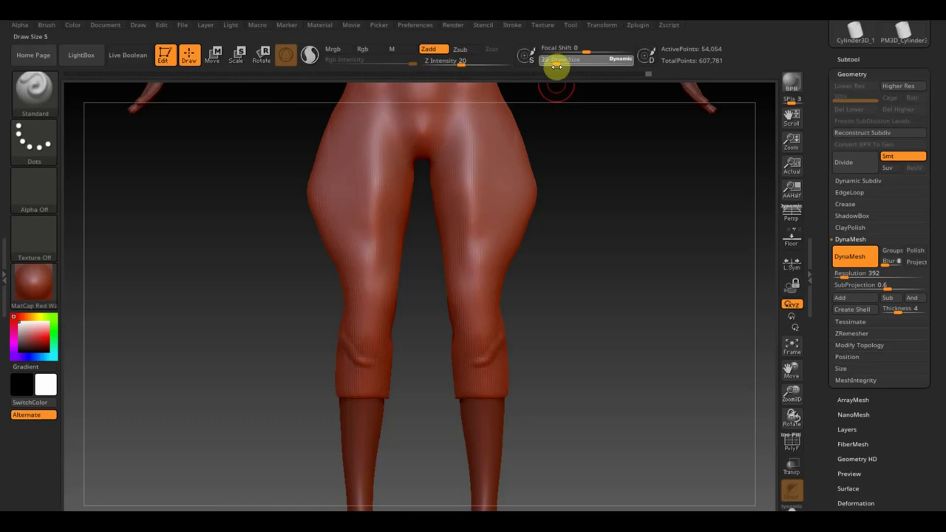
Sculpt wrinkle creases and small fold details at both knees
mouse_move(386, 370)
mouse_down()
mouse_move(350, 352)
mouse_move(329, 321)
mouse_move(353, 357)
mouse_up()
mouse_move(298, 332)
mouse_down()
mouse_move(330, 334)
mouse_move(230, 313)
mouse_up()
drag(386, 274, 353, 295)
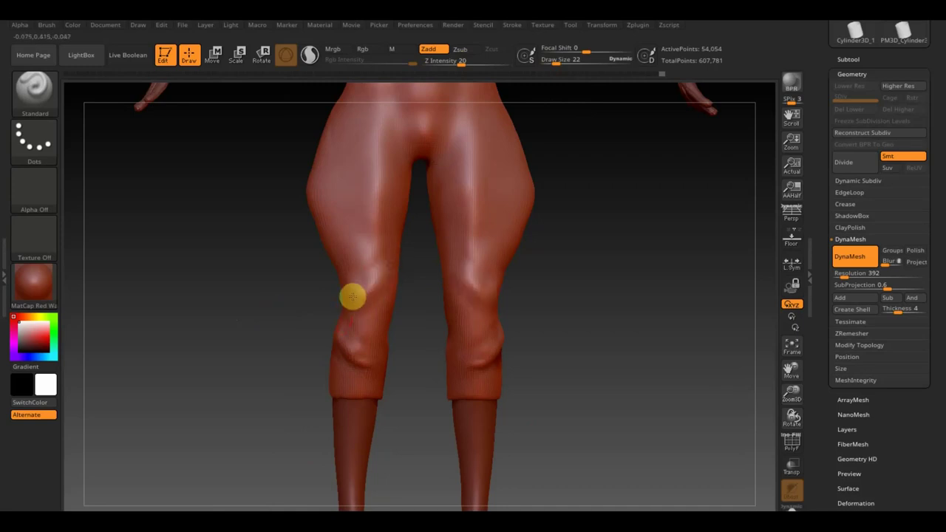
mouse_move(312, 247)
mouse_down()
mouse_move(302, 281)
mouse_move(340, 266)
mouse_move(600, 256)
mouse_up()
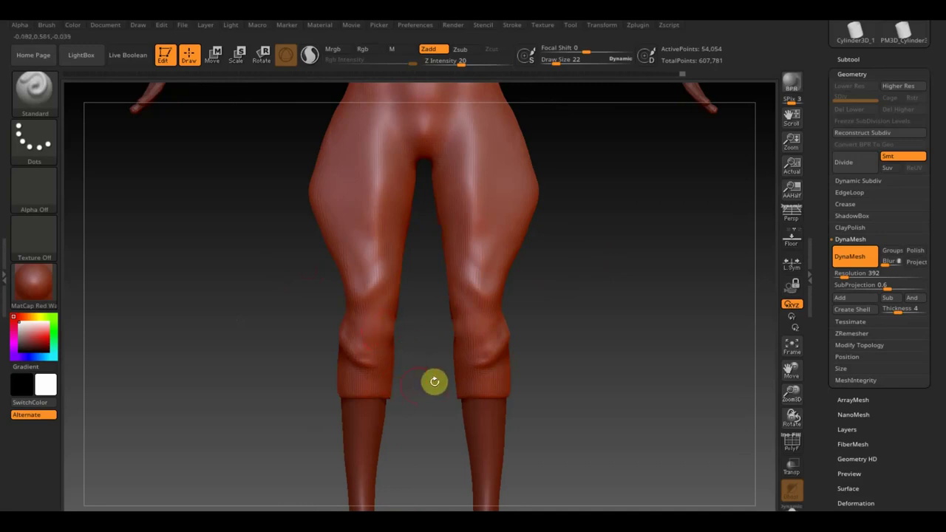
Carve a groove on the back of the left thigh and set brush size to 14
mouse_move(592, 345)
mouse_down()
mouse_move(580, 382)
mouse_move(465, 385)
mouse_up()
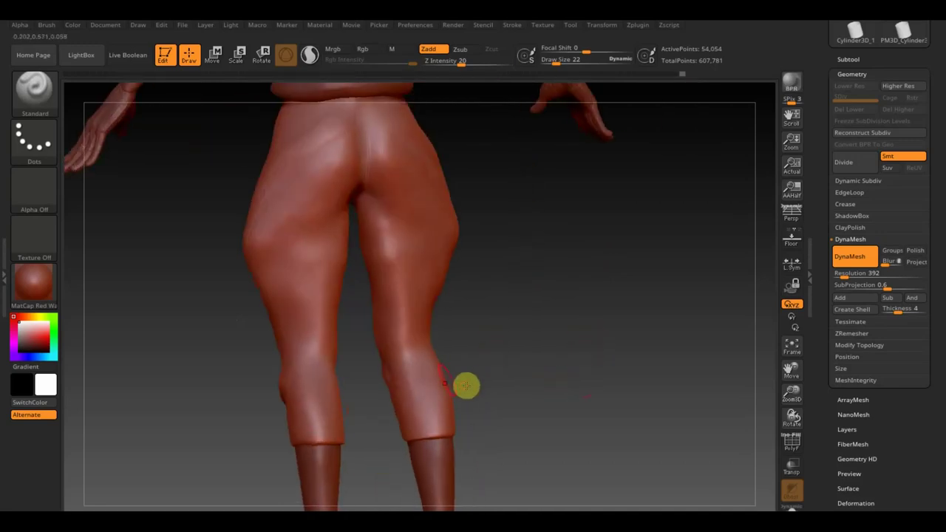
drag(344, 241, 344, 254)
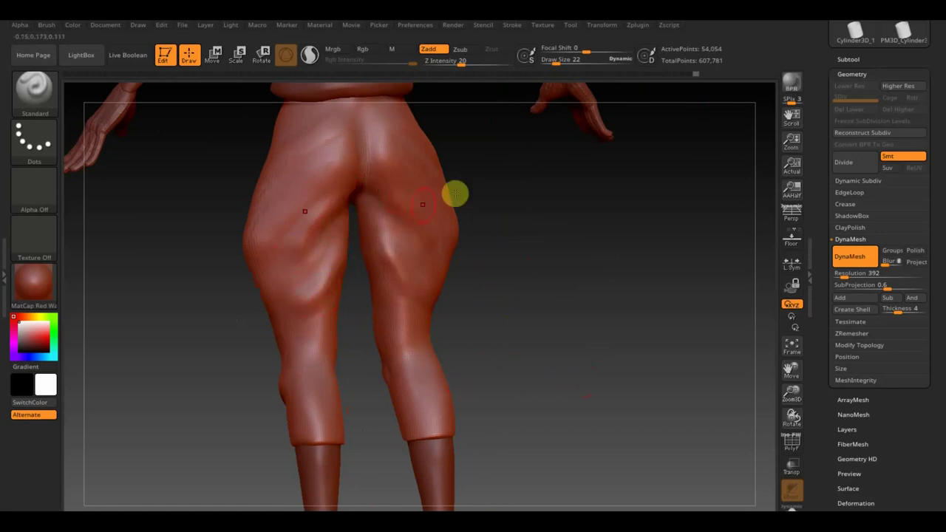
drag(492, 180, 443, 258)
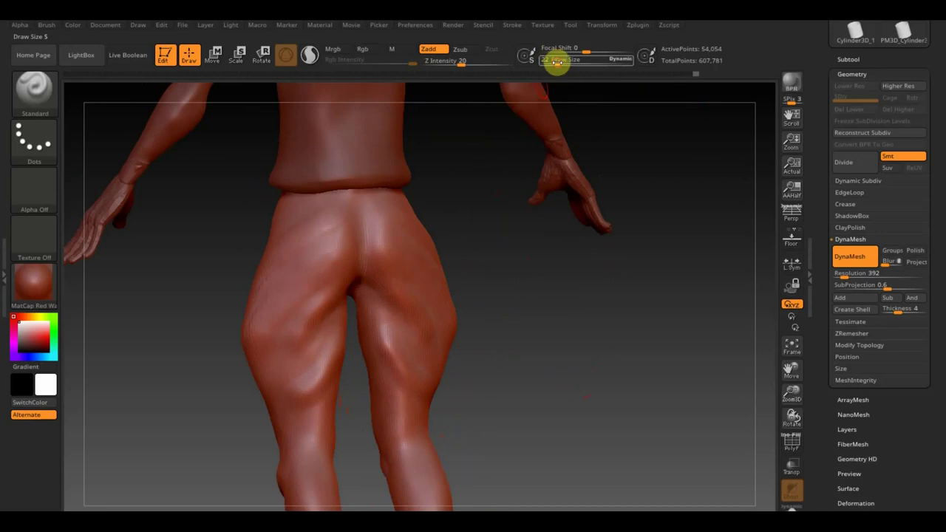
drag(552, 62, 549, 59)
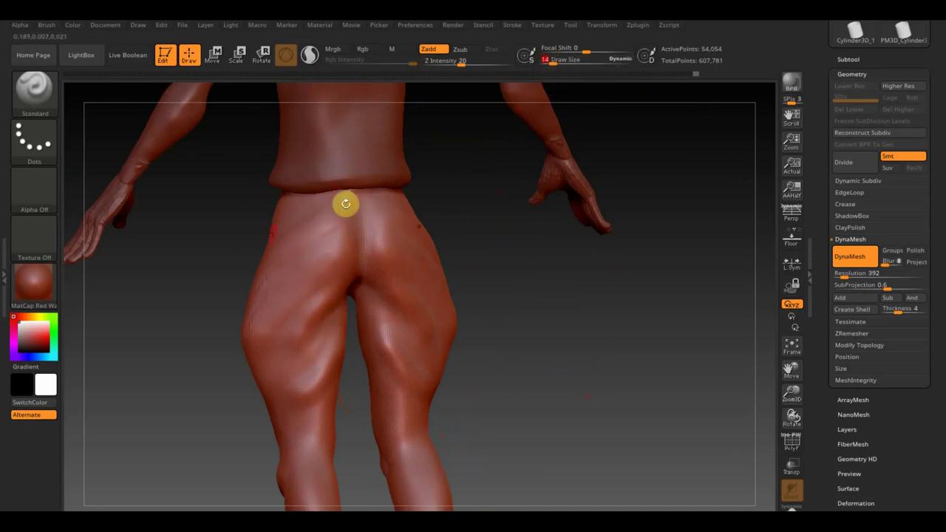
right_drag(345, 203, 311, 229)
Carve mirrored folds along the hip, inner thighs and crotch, then set Z Intensity to 18
right_drag(416, 221, 340, 247)
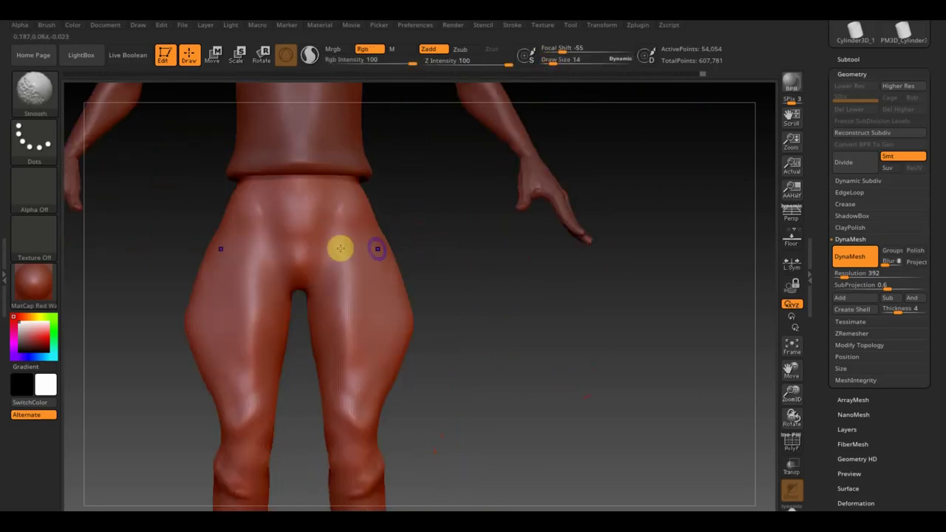
drag(270, 224, 246, 228)
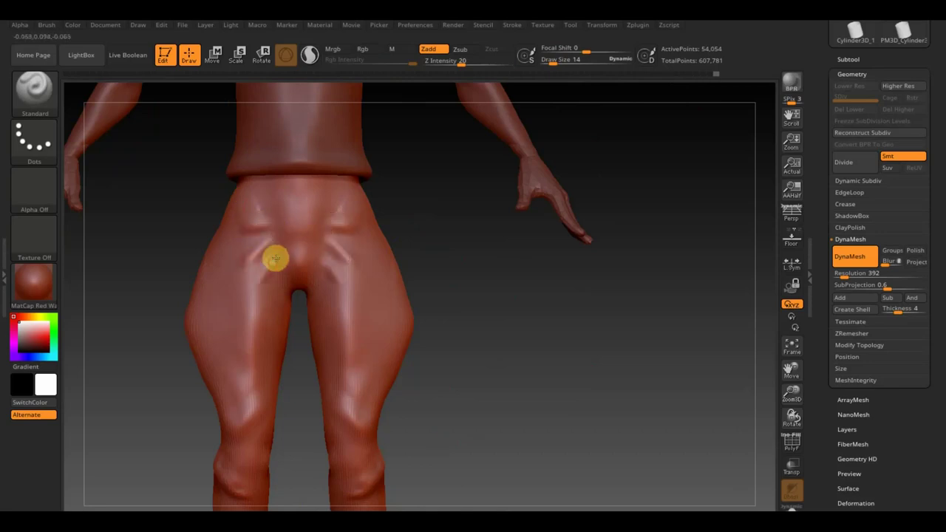
drag(279, 281, 271, 312)
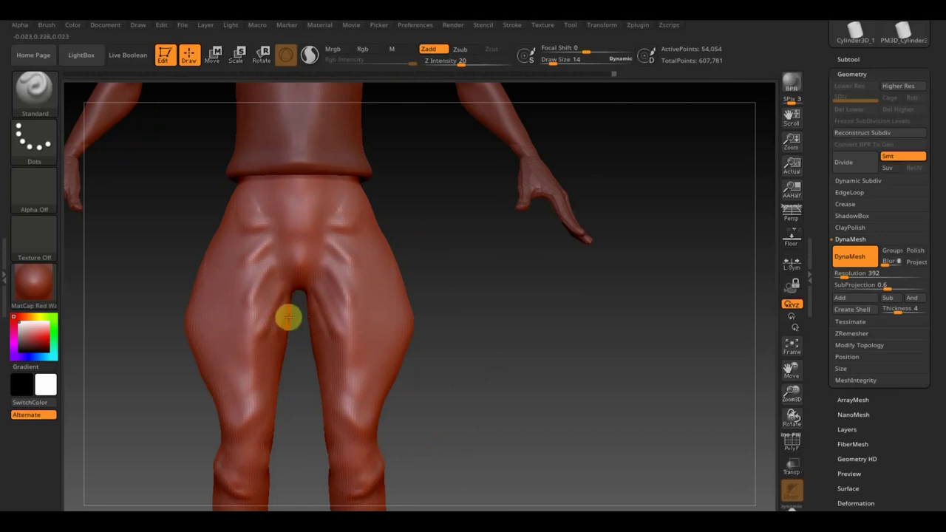
drag(481, 323, 473, 323)
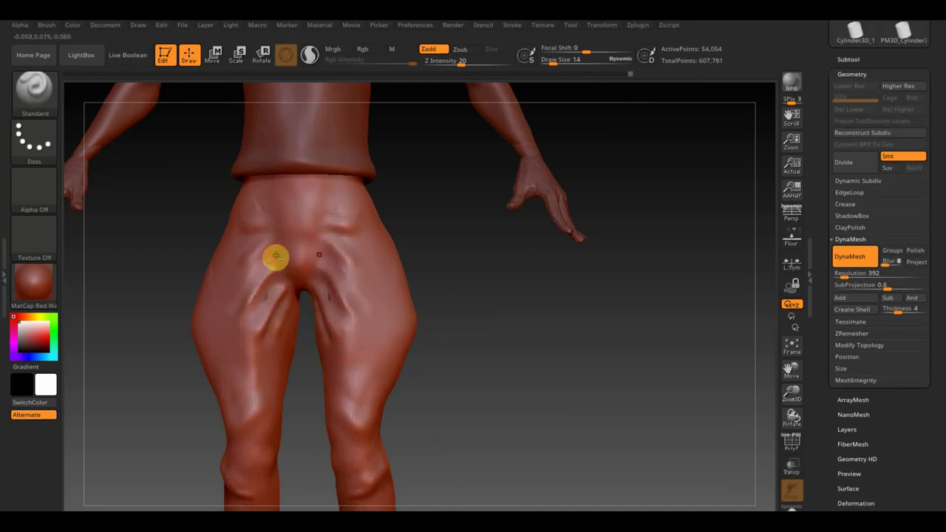
drag(281, 235, 303, 243)
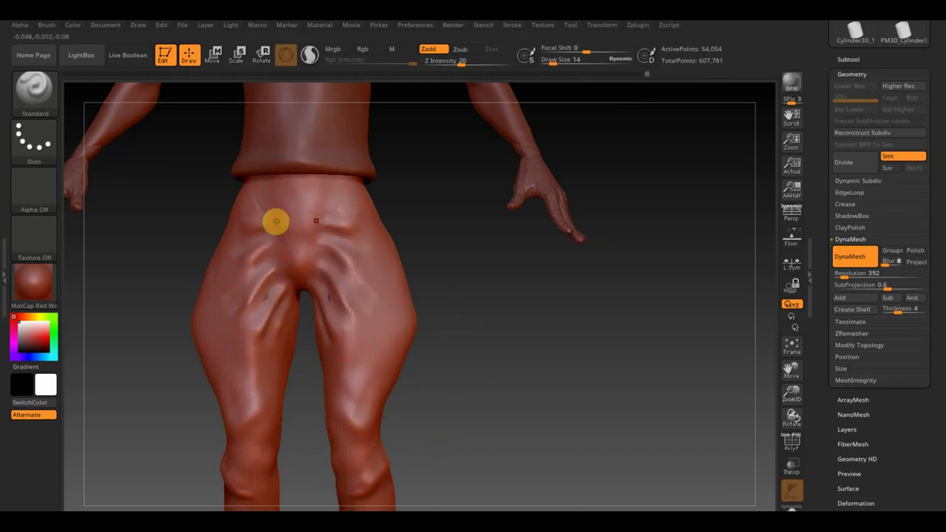
drag(433, 234, 444, 233)
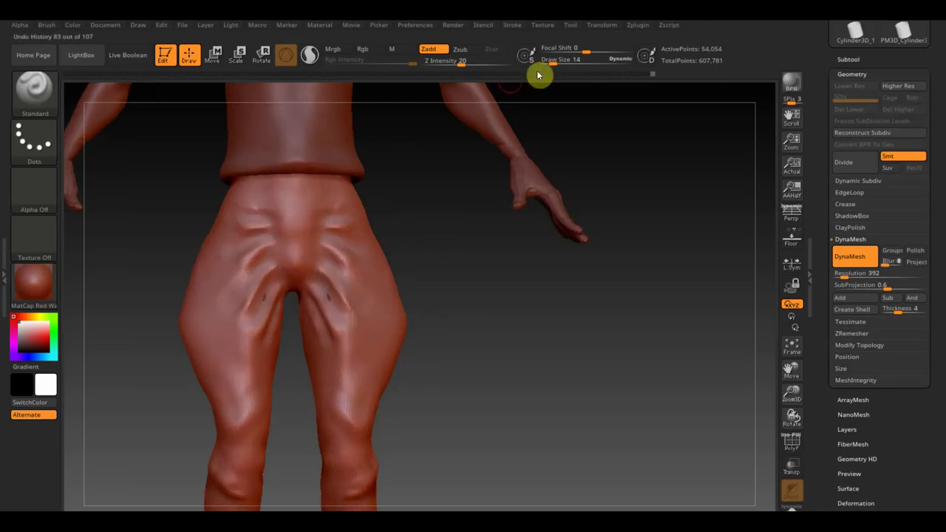
alt+drag(427, 365, 444, 278)
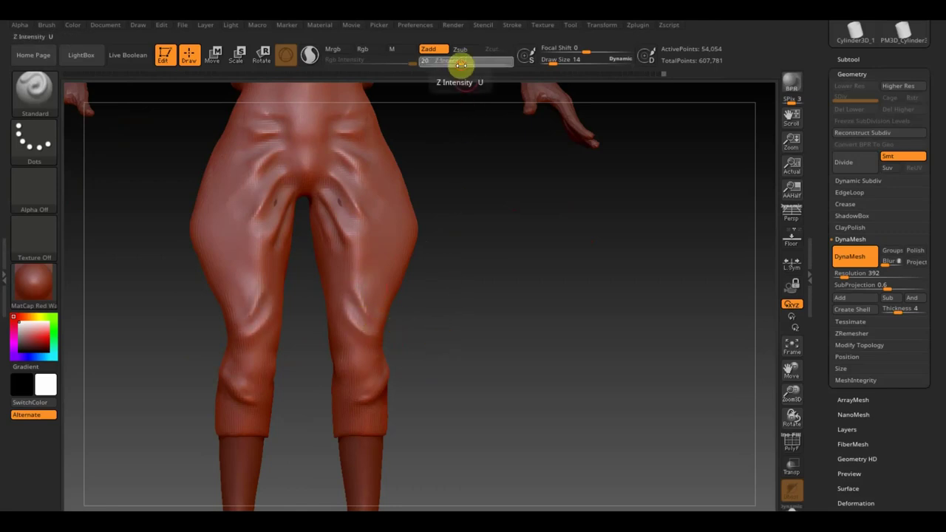
drag(457, 65, 464, 65)
drag(496, 334, 450, 334)
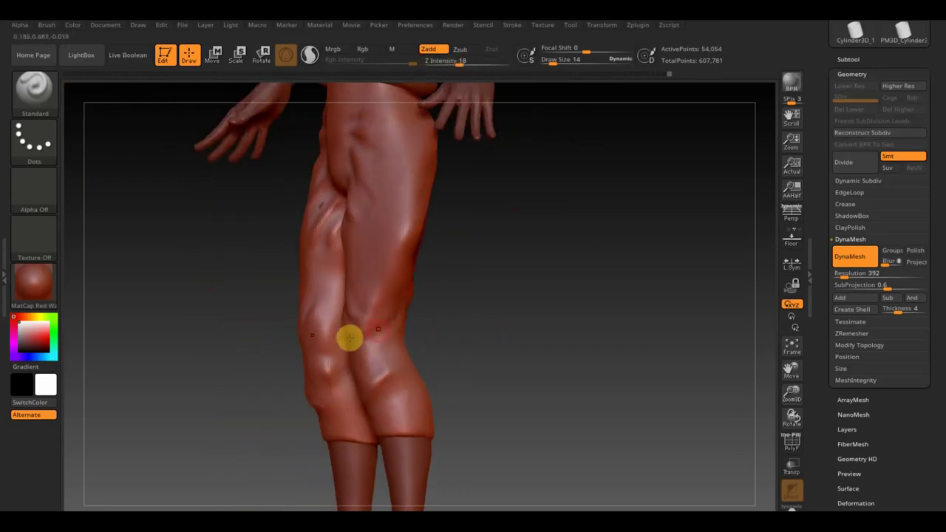
Sculpt crease detail around the knees and soften the folds on the right knee
drag(367, 340, 344, 319)
drag(398, 347, 478, 342)
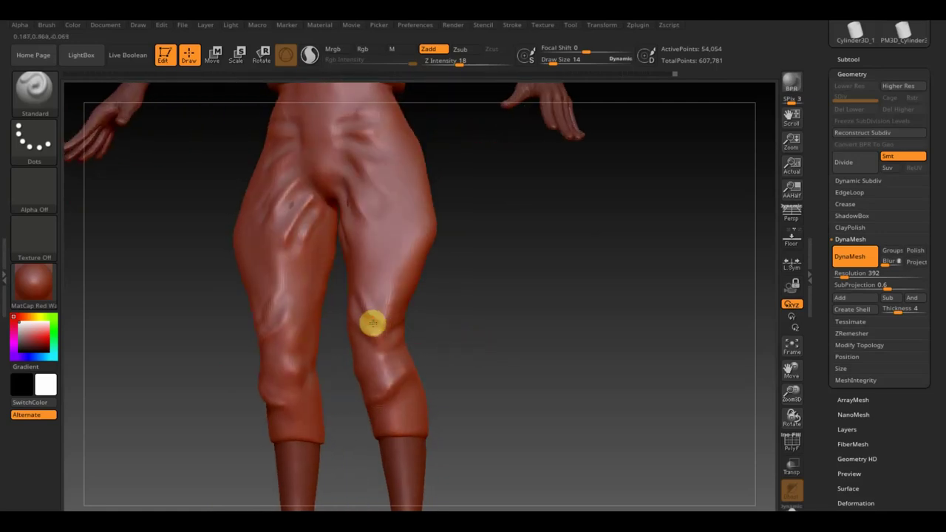
mouse_move(414, 329)
mouse_down()
mouse_move(481, 345)
mouse_move(483, 307)
mouse_move(480, 317)
mouse_up()
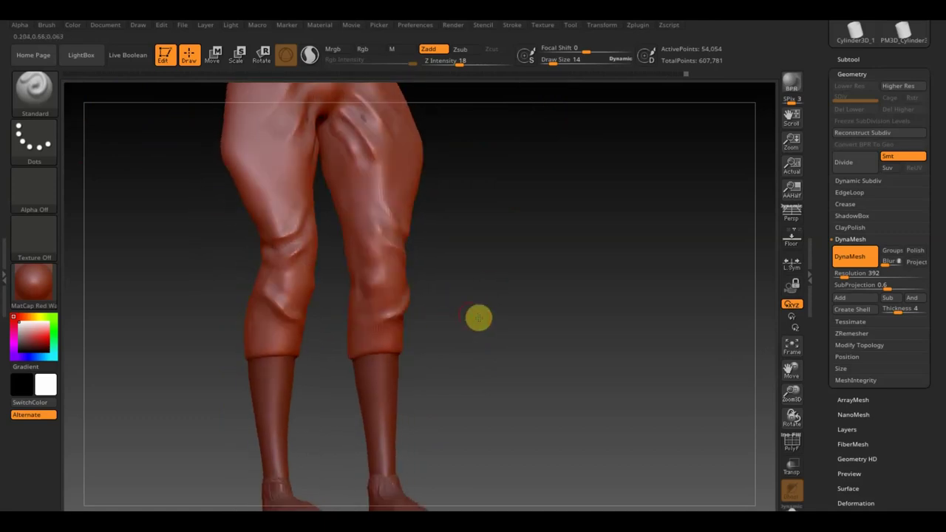
mouse_move(347, 258)
shift+mouse_down()
mouse_move(389, 288)
mouse_move(357, 257)
mouse_move(374, 283)
mouse_move(350, 268)
shift+mouse_up()
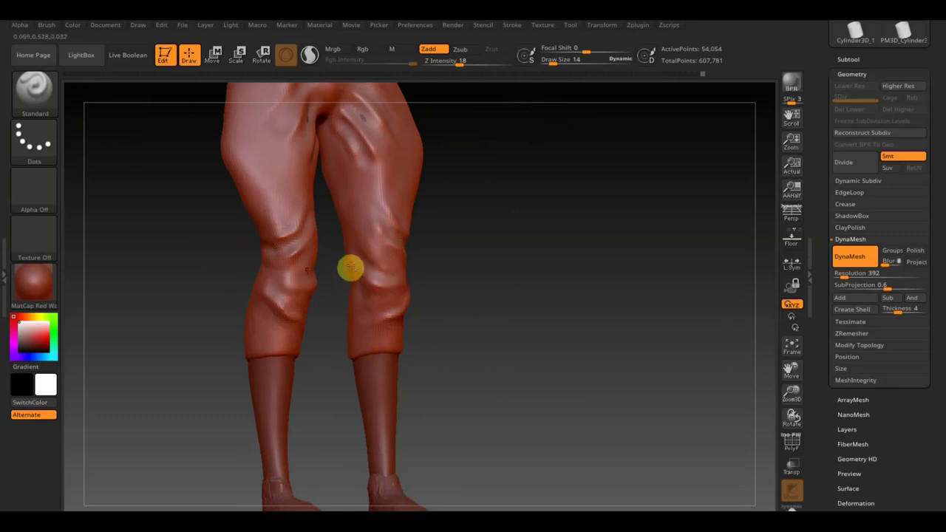
mouse_move(408, 291)
mouse_down()
mouse_move(443, 306)
mouse_move(422, 305)
mouse_move(486, 305)
mouse_move(509, 359)
mouse_move(443, 321)
mouse_up()
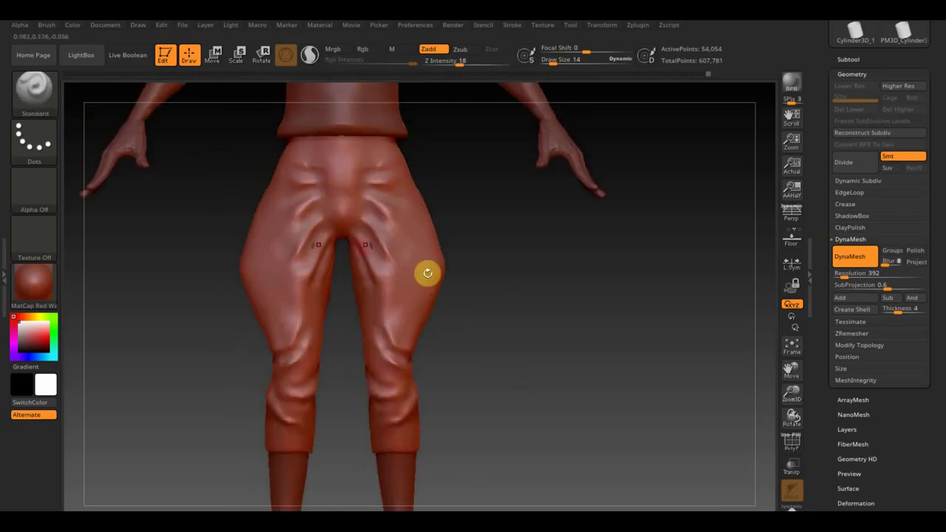
From behind, add a fold across the hips, a back-of-thigh crease and a lower-leg dent
drag(517, 318, 384, 332)
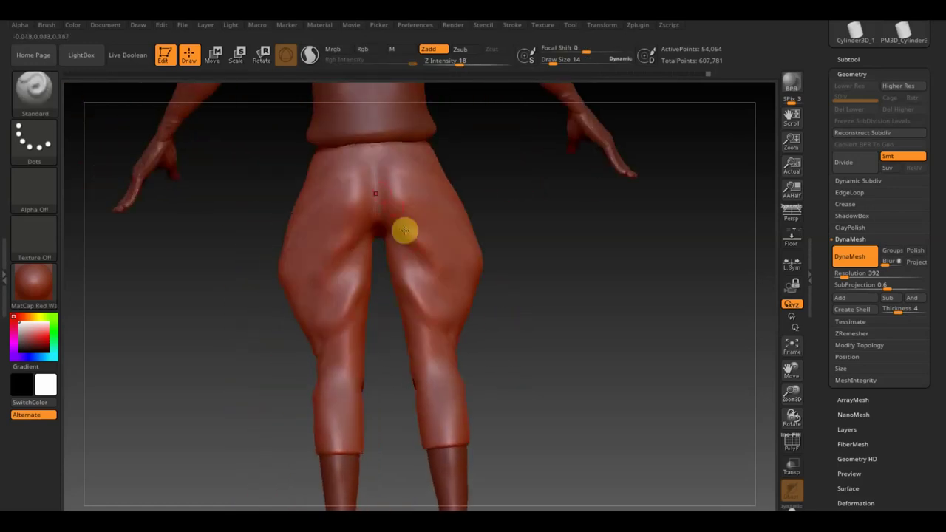
drag(560, 270, 613, 298)
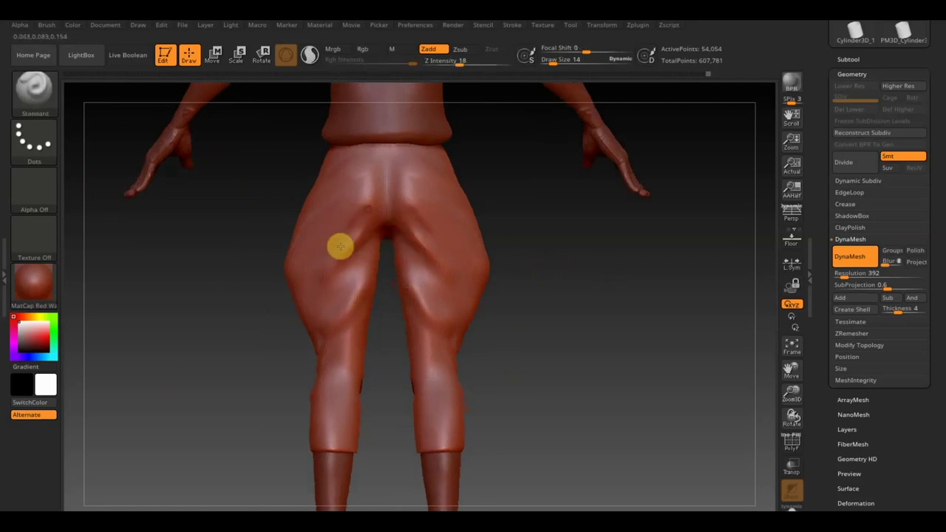
drag(365, 192, 355, 188)
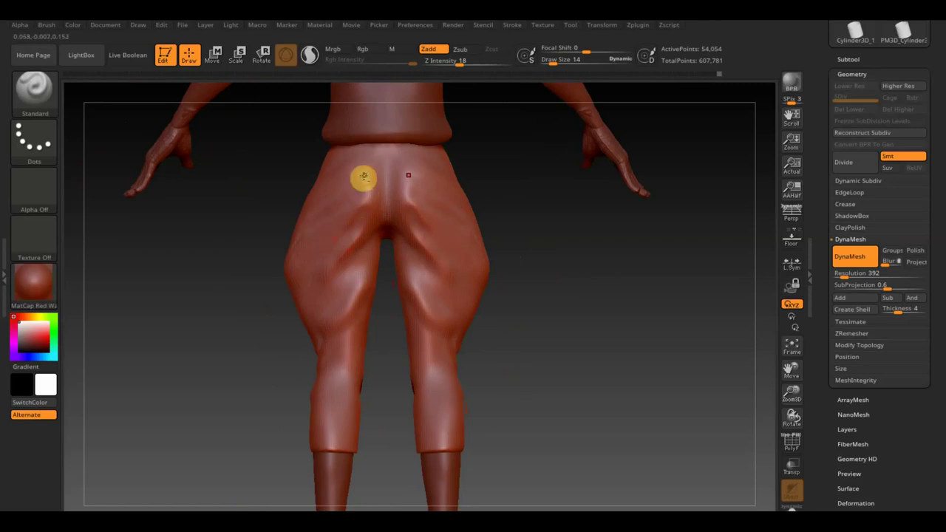
mouse_move(344, 289)
mouse_down()
mouse_move(304, 294)
mouse_move(351, 322)
mouse_move(328, 342)
mouse_move(335, 367)
mouse_move(344, 340)
mouse_move(357, 383)
mouse_move(382, 312)
mouse_move(378, 334)
mouse_move(334, 333)
mouse_up()
click(342, 345)
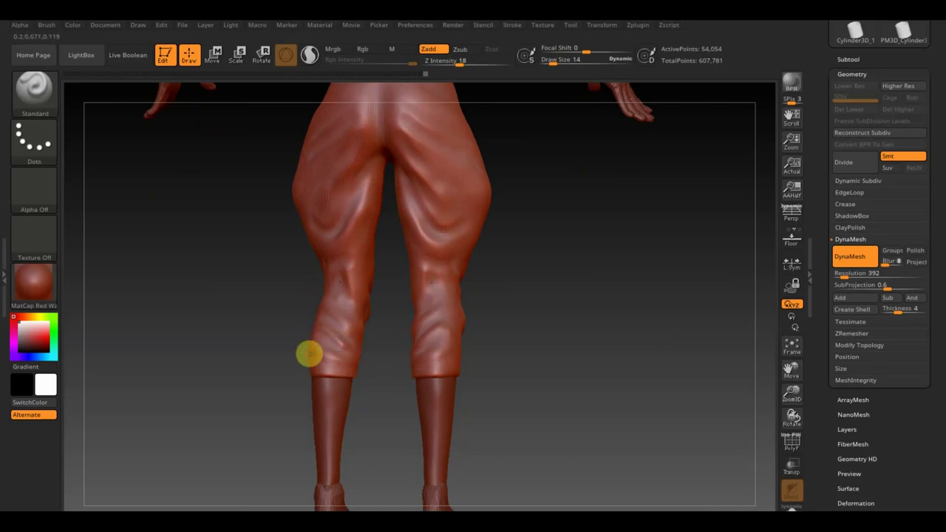
mouse_move(393, 359)
mouse_down()
mouse_move(507, 323)
mouse_move(401, 332)
mouse_move(467, 322)
mouse_move(465, 332)
mouse_move(448, 286)
mouse_move(525, 345)
mouse_up()
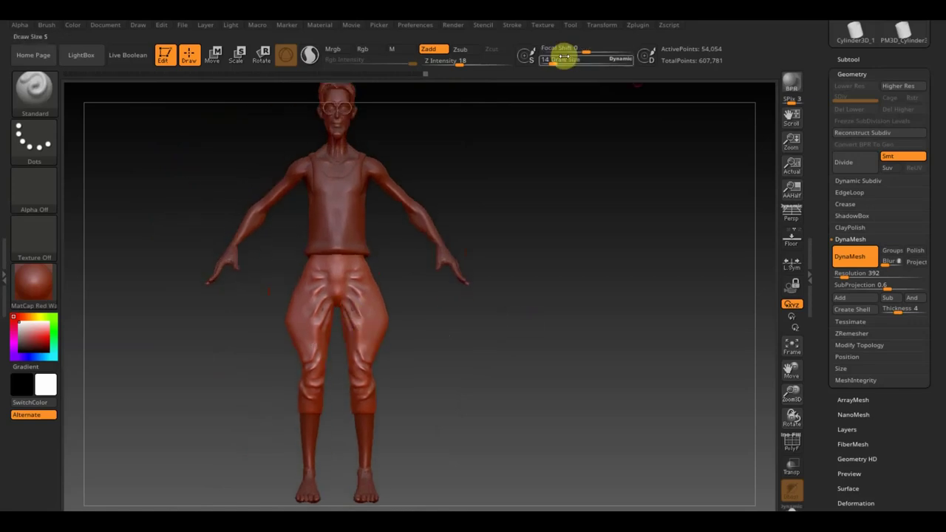
Enlarge the brush to about 42 and smooth the pants fabric and left knee folds
drag(553, 62, 560, 63)
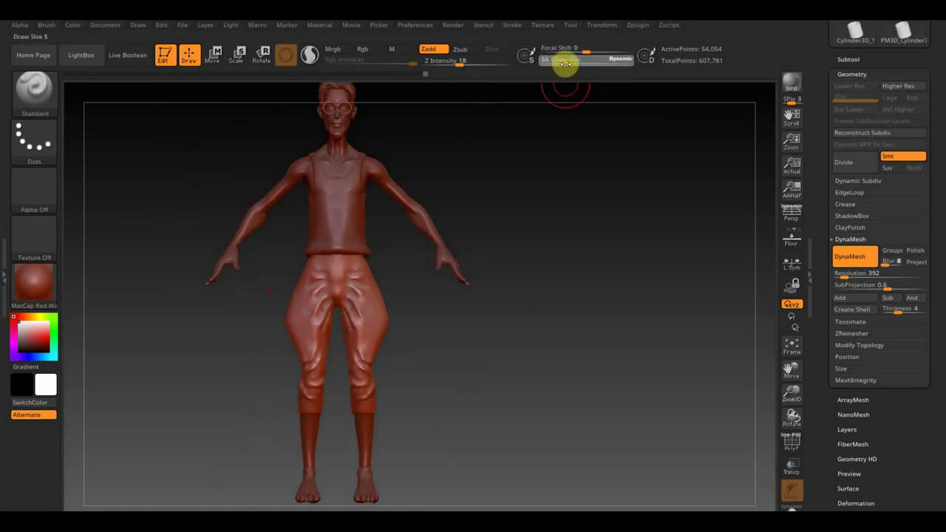
mouse_move(338, 279)
shift+mouse_down()
mouse_move(321, 274)
mouse_move(316, 297)
mouse_move(312, 274)
mouse_move(318, 357)
mouse_move(291, 374)
mouse_move(300, 389)
shift+mouse_up()
drag(433, 376, 540, 364)
mouse_move(299, 294)
shift+mouse_down()
mouse_move(275, 289)
mouse_move(298, 377)
shift+mouse_up()
drag(357, 391, 397, 389)
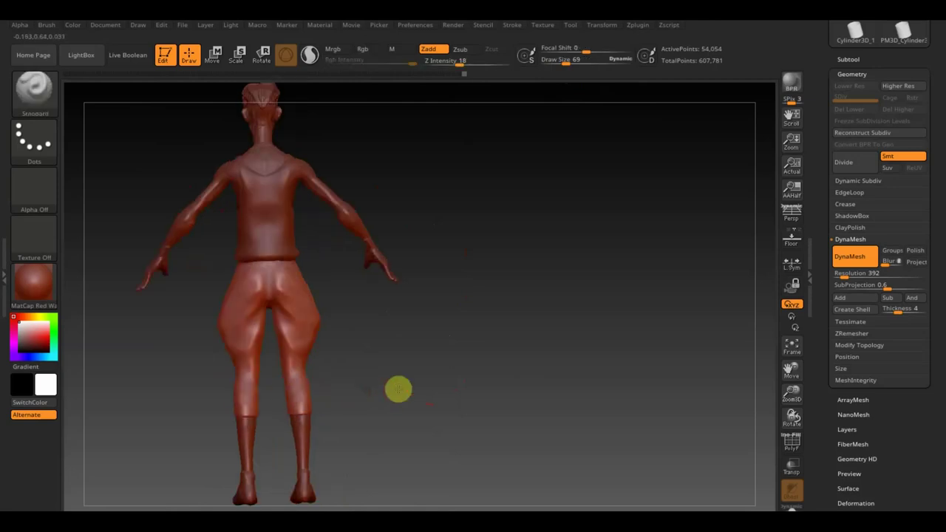
mouse_move(359, 334)
alt+mouse_down()
mouse_move(379, 366)
mouse_move(412, 306)
alt+mouse_up()
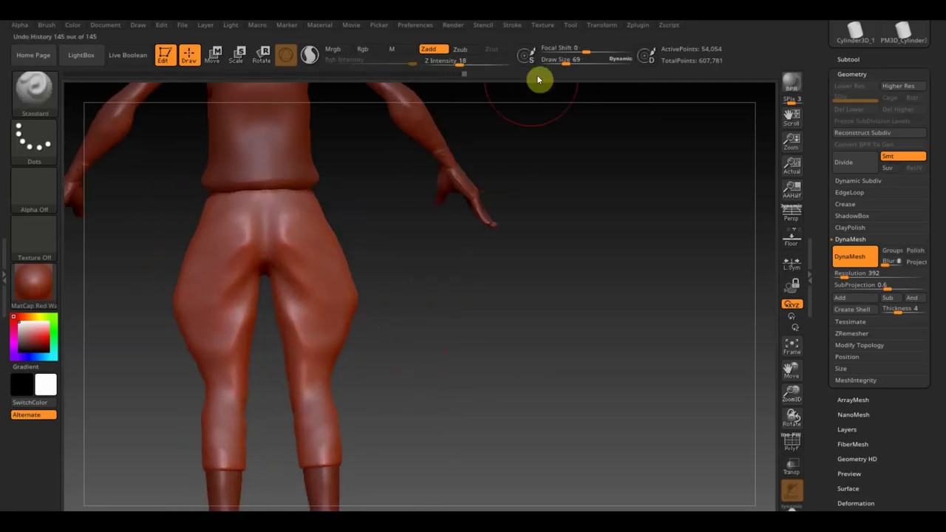
drag(566, 62, 563, 63)
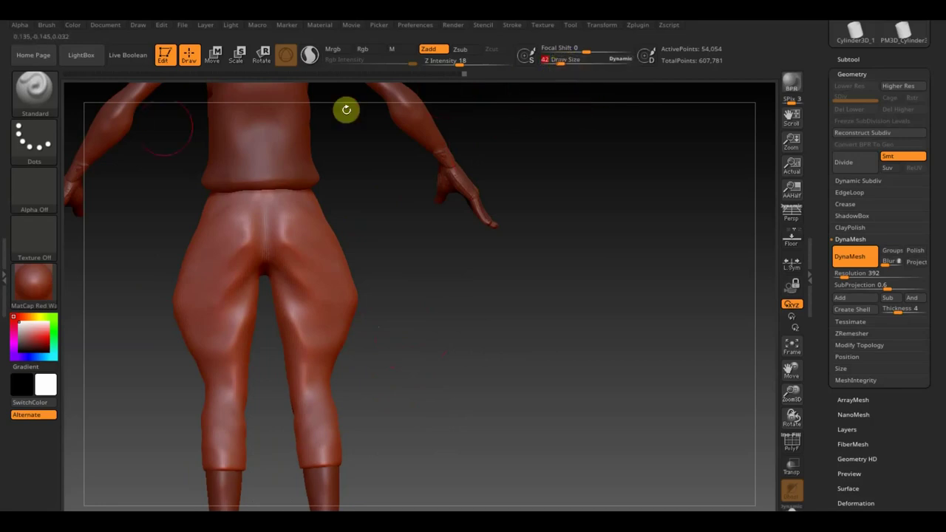
click(33, 89)
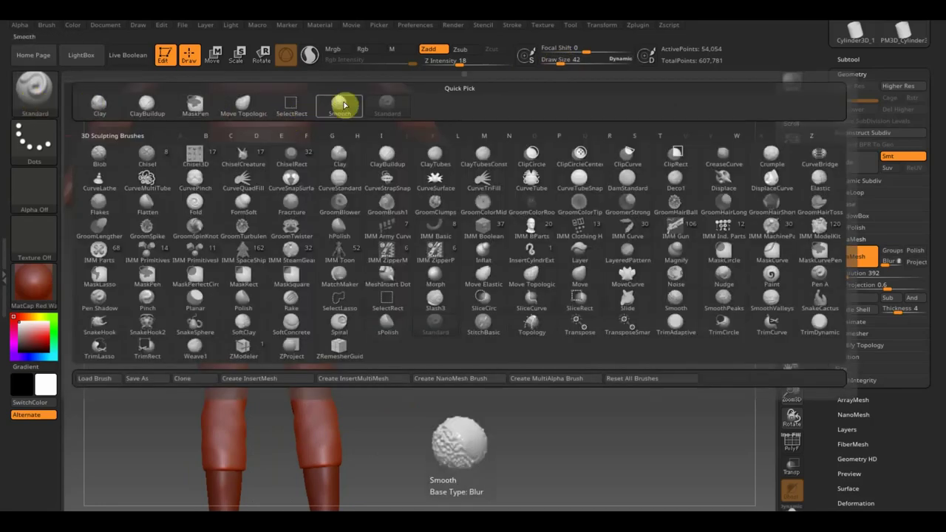
Build up and smooth ClayBuildup on the pants seat and crotch, then make Extract3 active
click(146, 104)
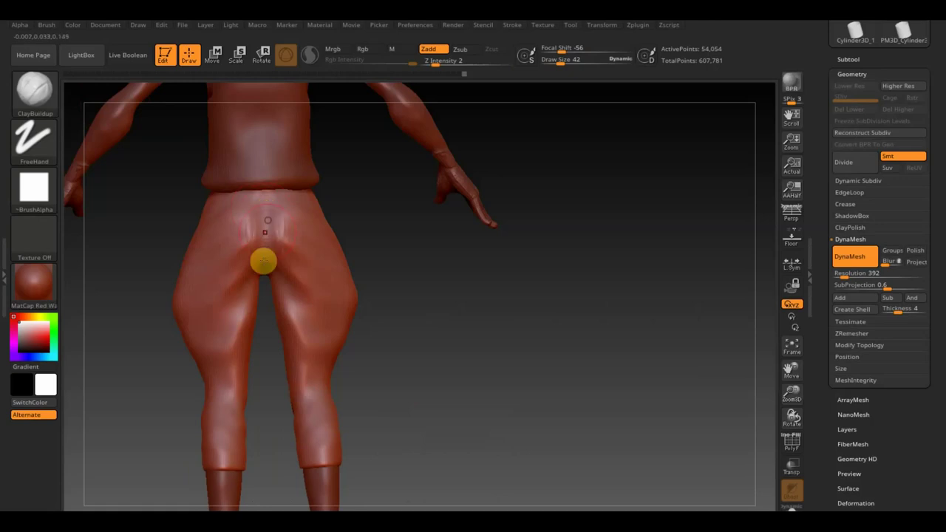
mouse_move(251, 242)
mouse_down()
mouse_move(257, 218)
mouse_move(224, 219)
mouse_up()
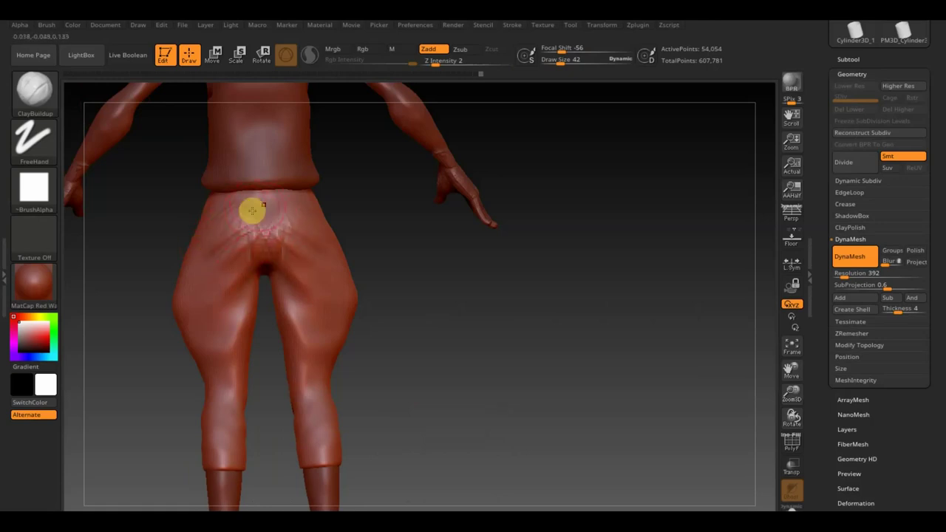
key(shift)
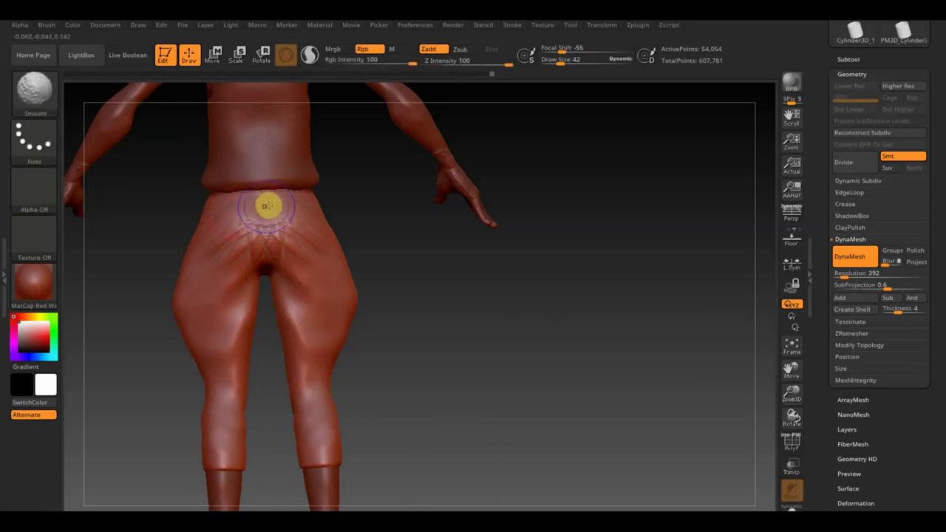
shift+drag(243, 209, 247, 266)
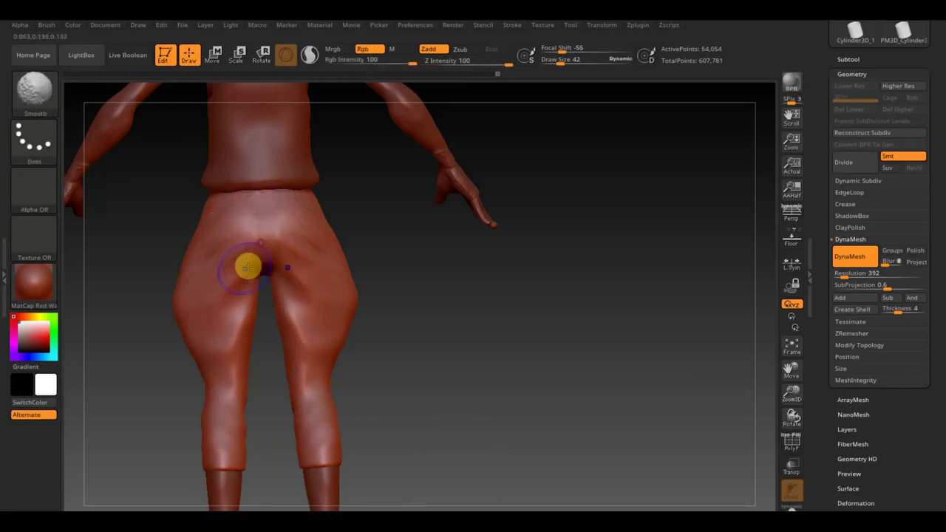
mouse_move(399, 271)
mouse_down()
mouse_move(422, 268)
mouse_move(401, 266)
mouse_move(394, 286)
mouse_move(321, 291)
mouse_move(423, 301)
mouse_move(418, 274)
mouse_move(439, 393)
mouse_move(448, 360)
mouse_up()
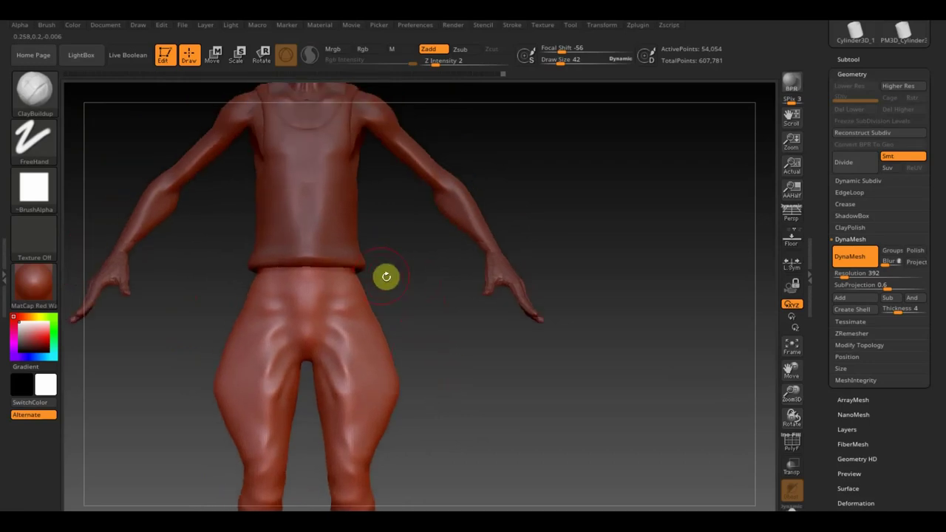
alt+click(332, 228)
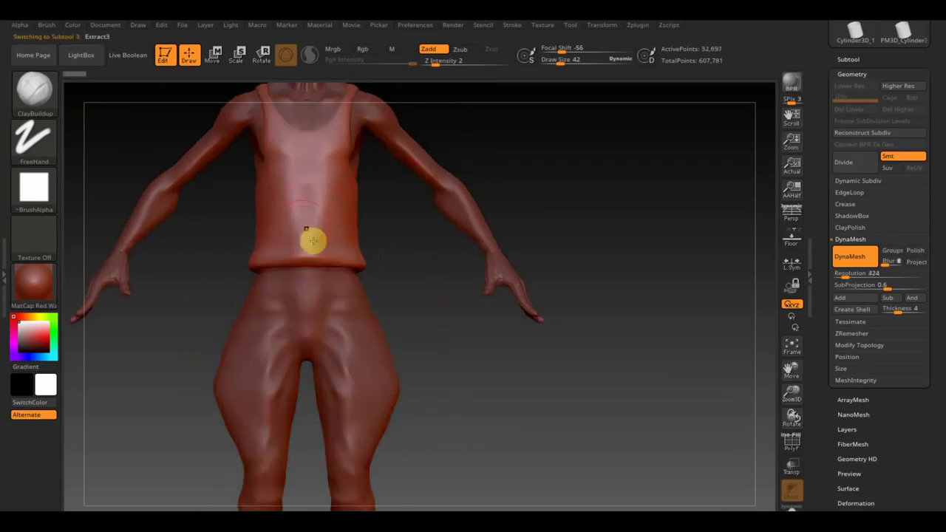
click(849, 59)
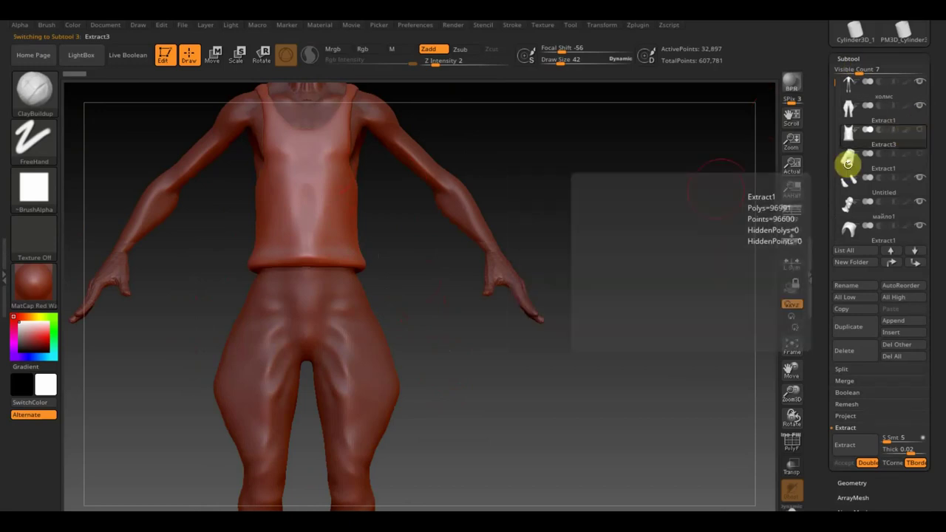
mouse_move(872, 122)
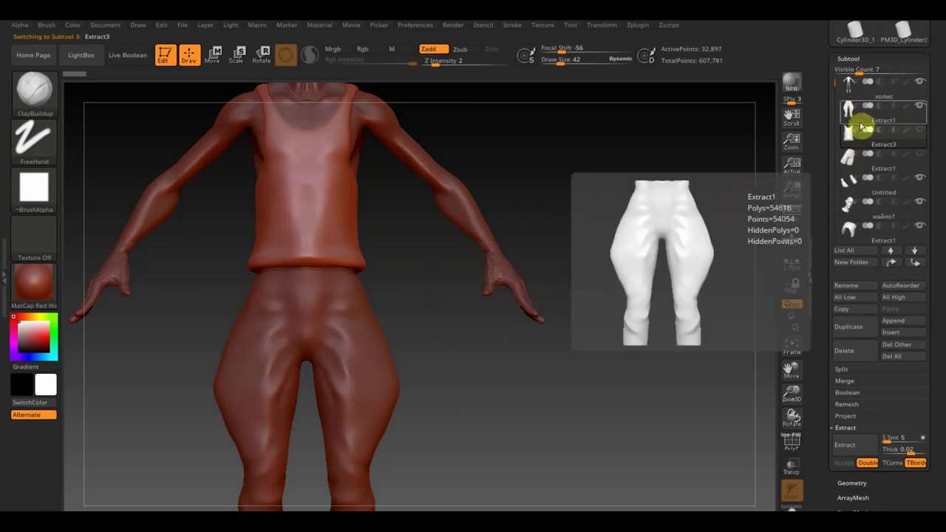
Select Extract1, mask all but a waist band, and lift that band upward with Transpose
click(862, 113)
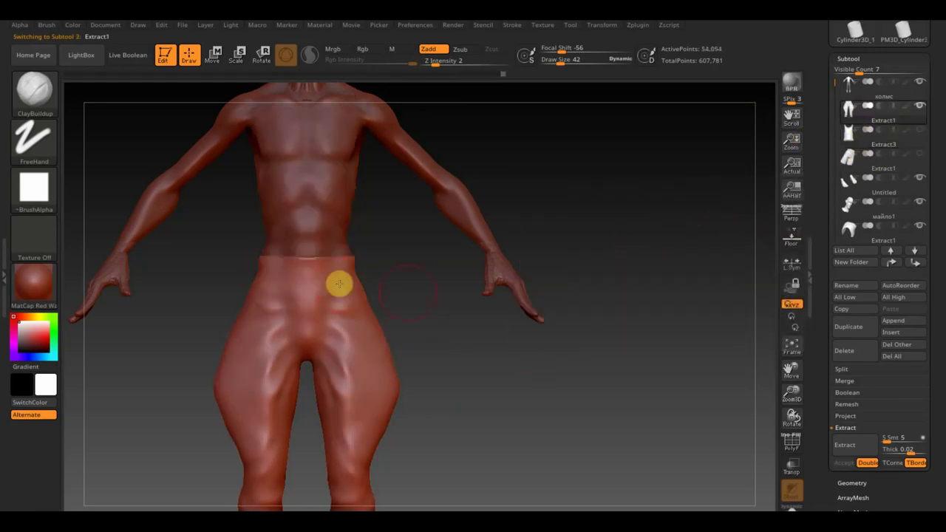
ctrl+drag(406, 275, 245, 253)
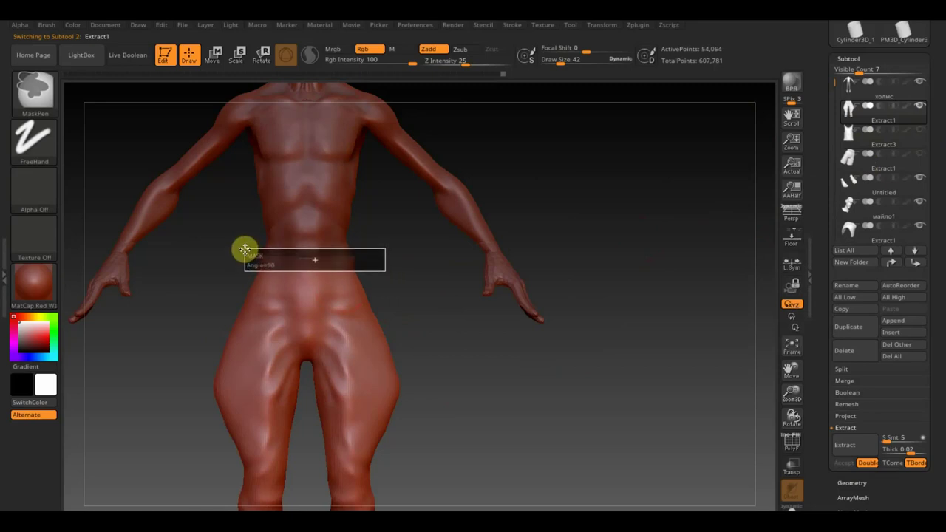
ctrl+drag(243, 252, 243, 254)
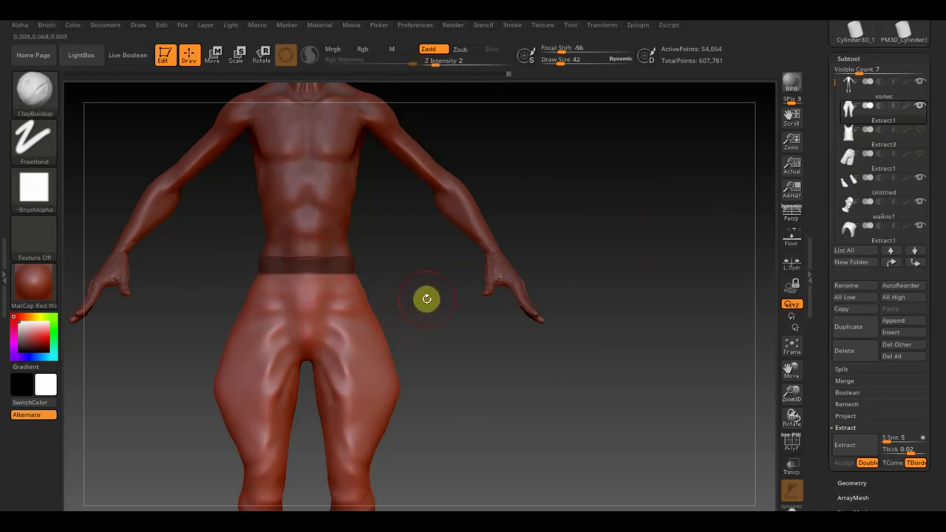
key(ctrl)
ctrl+click(428, 303)
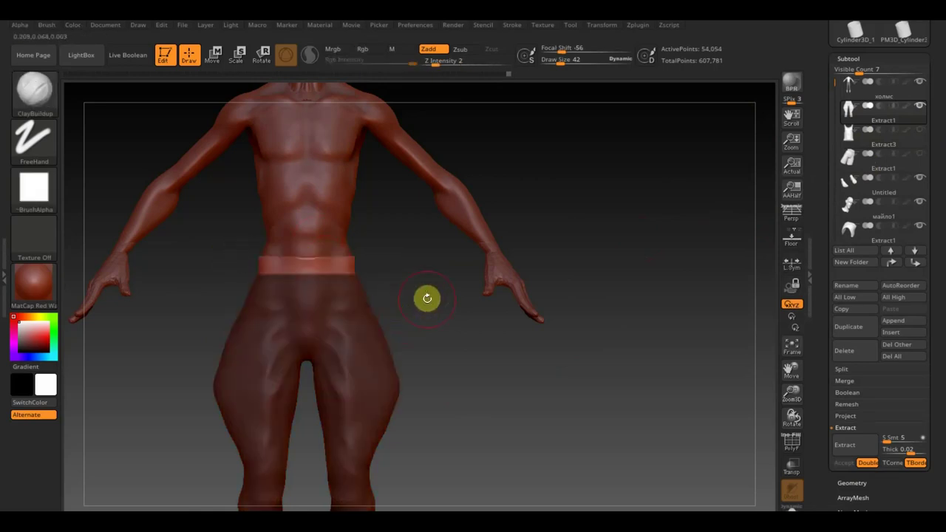
click(214, 54)
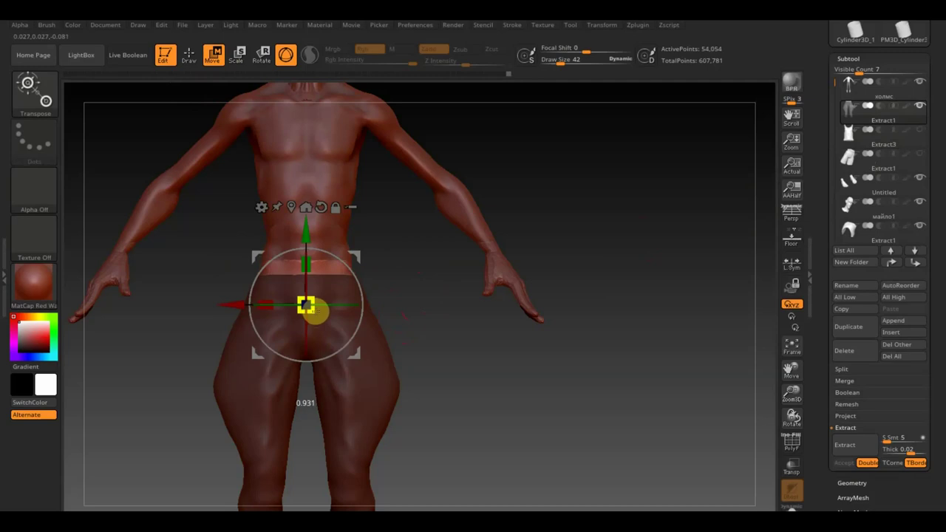
drag(308, 228, 307, 219)
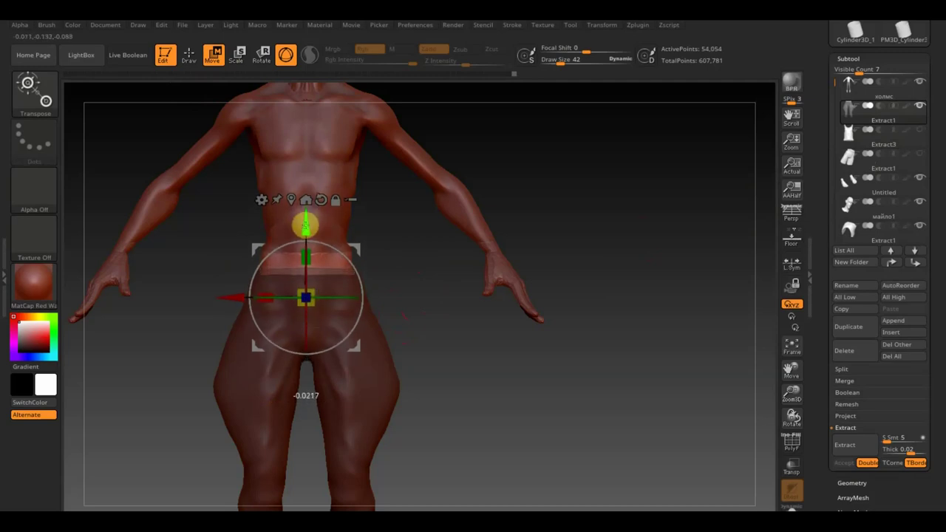
click(189, 54)
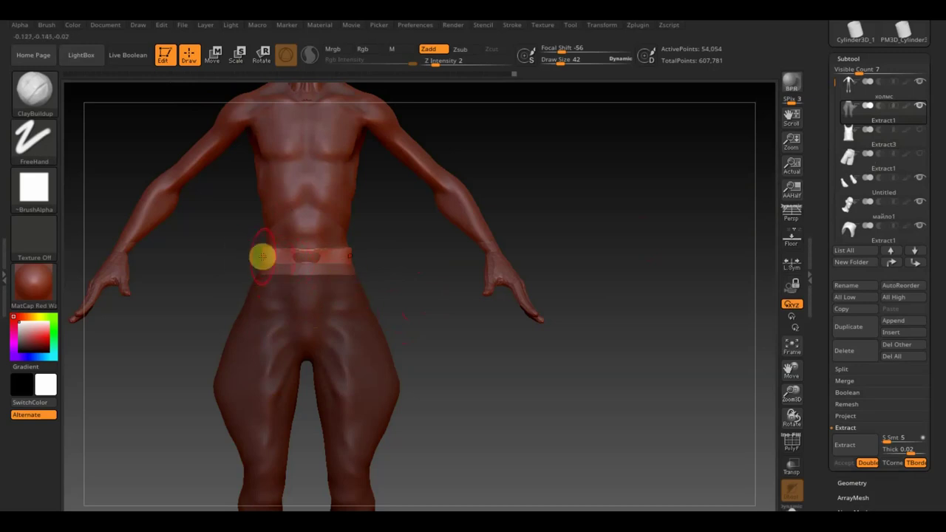
Pick the Move Topological brush at a larger size and adjust the waistband mask
click(34, 88)
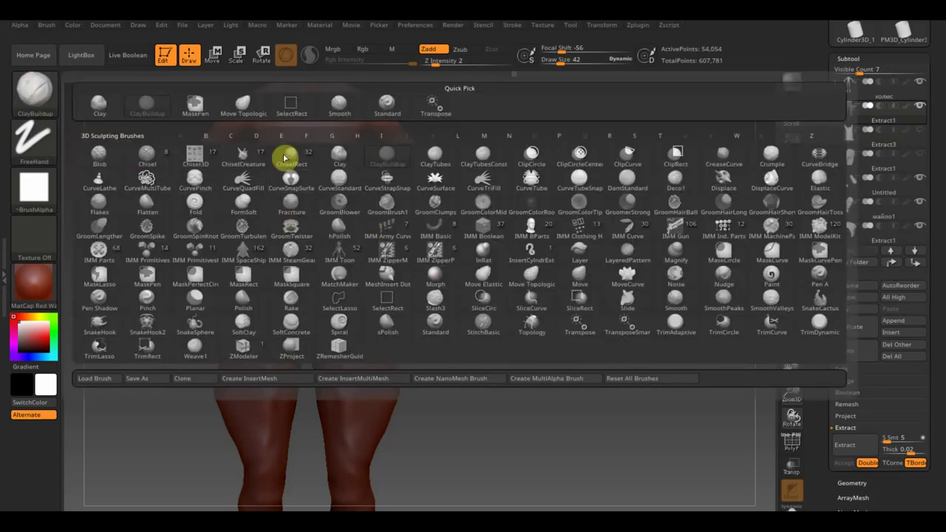
click(248, 108)
drag(557, 61, 565, 62)
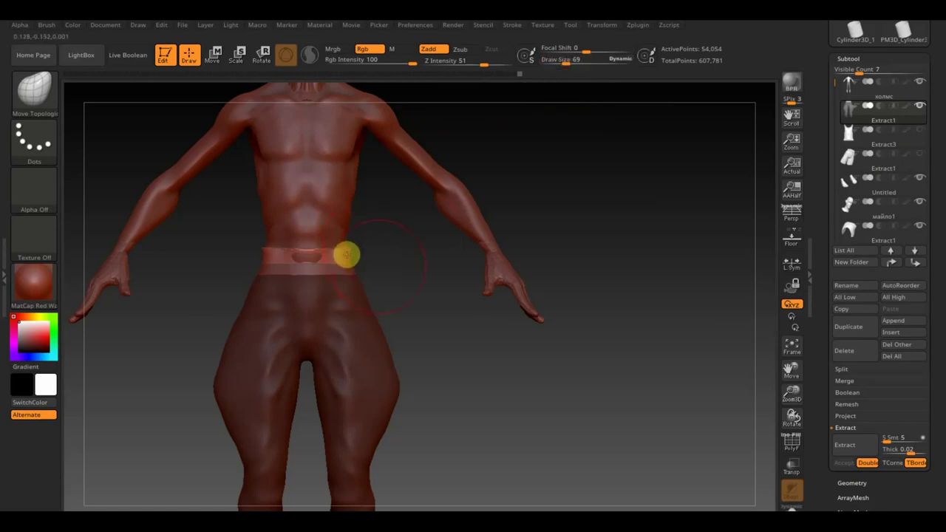
drag(347, 255, 295, 281)
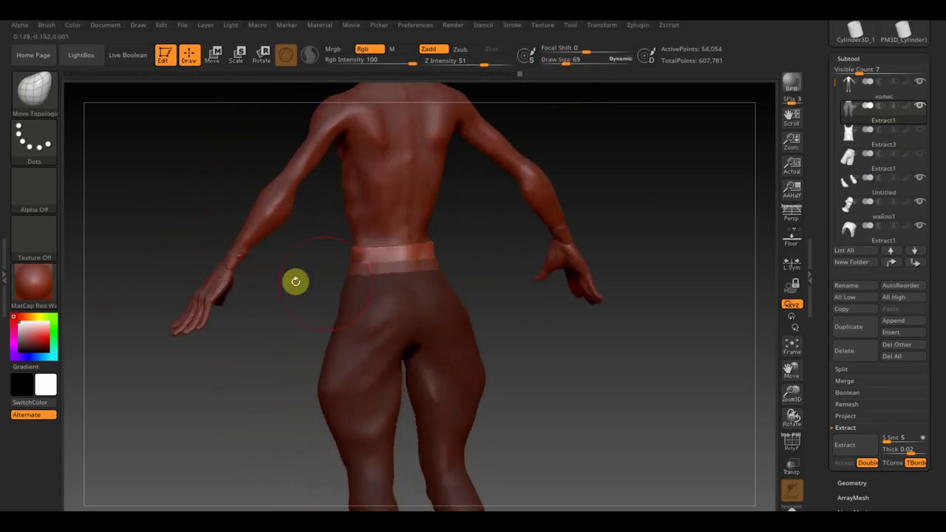
mouse_move(480, 276)
mouse_down()
mouse_move(476, 255)
mouse_move(503, 303)
mouse_up()
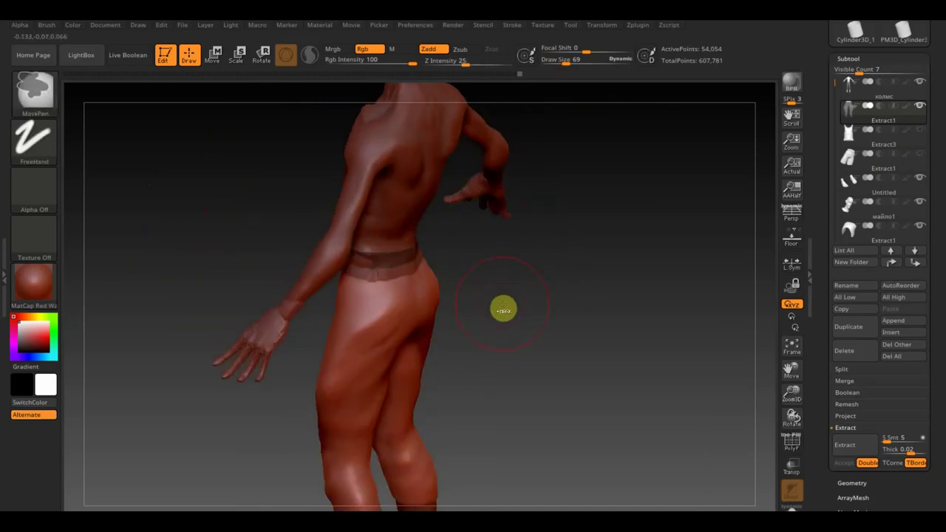
ctrl+click(502, 303)
mouse_move(503, 303)
mouse_down()
mouse_move(532, 303)
mouse_move(490, 302)
mouse_up()
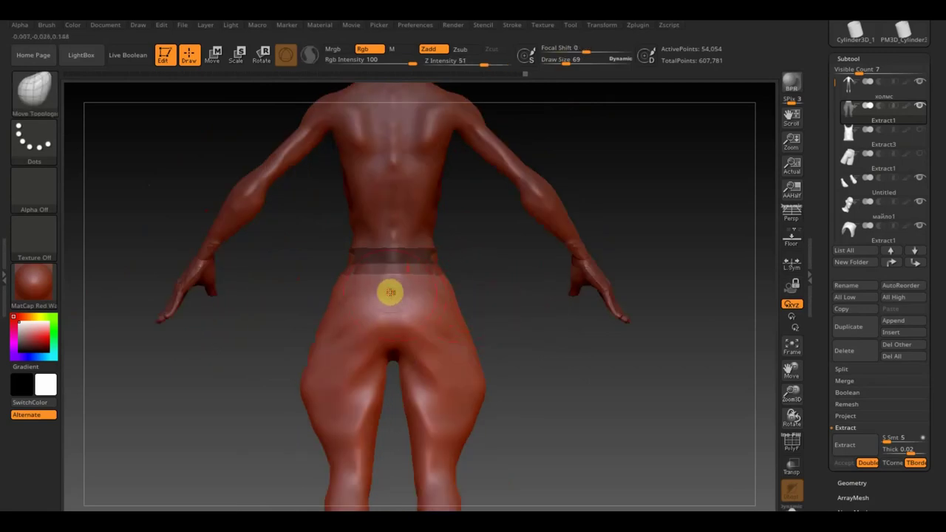
mouse_move(477, 286)
ctrl+mouse_down()
mouse_move(492, 281)
mouse_move(509, 303)
mouse_move(613, 306)
mouse_move(507, 285)
ctrl+mouse_up()
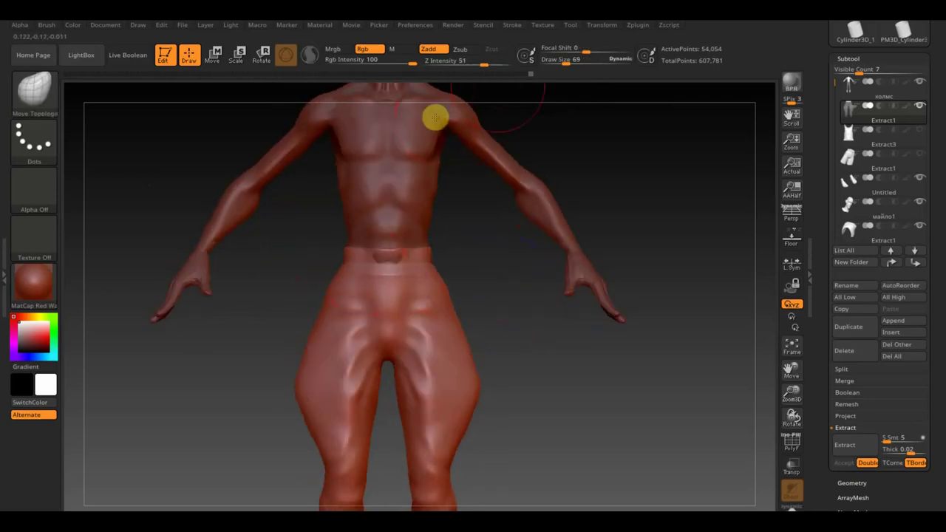
Reduce the brush size to 42 and mask a strip across the pants' waist
drag(570, 64, 553, 63)
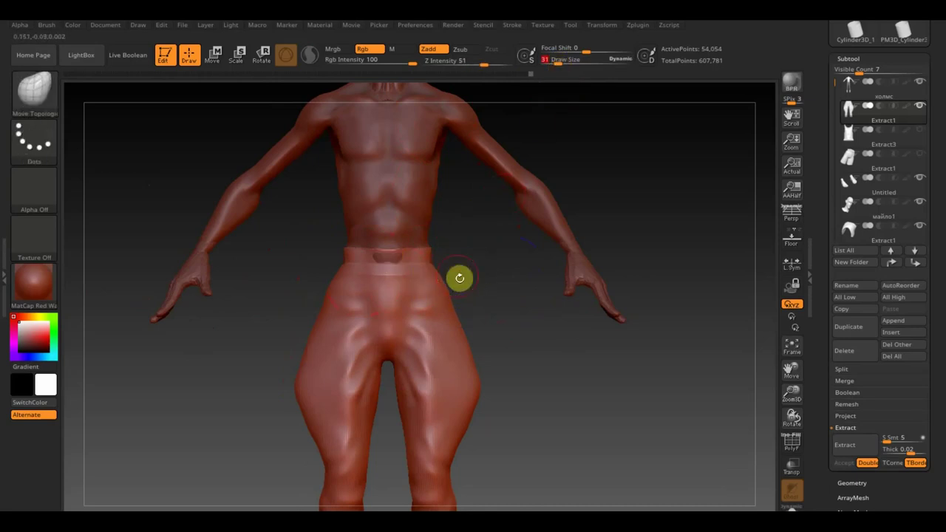
key(ctrl)
ctrl+drag(464, 276, 325, 266)
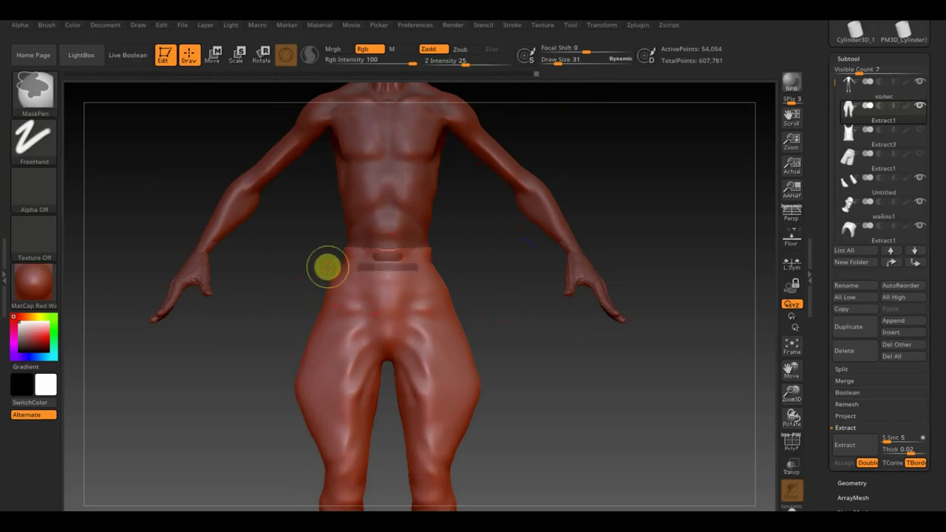
ctrl+click(465, 271)
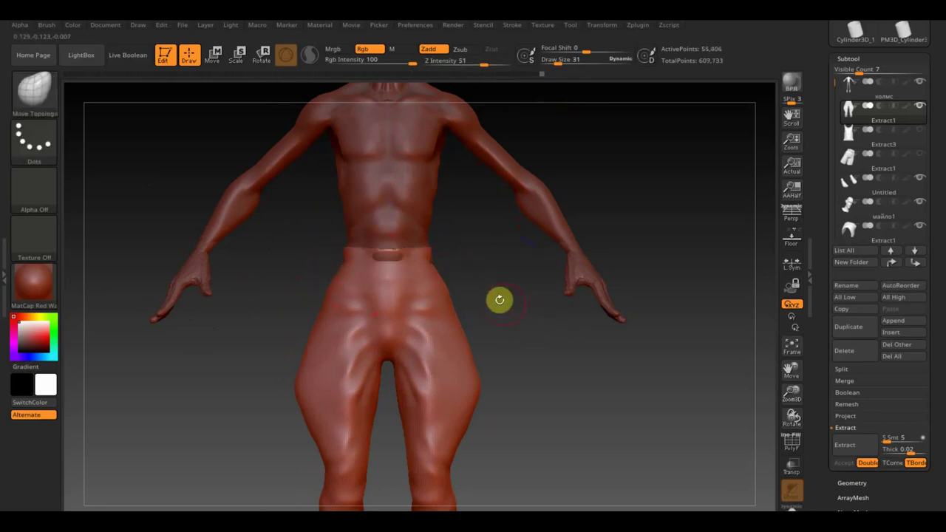
key(ctrl)
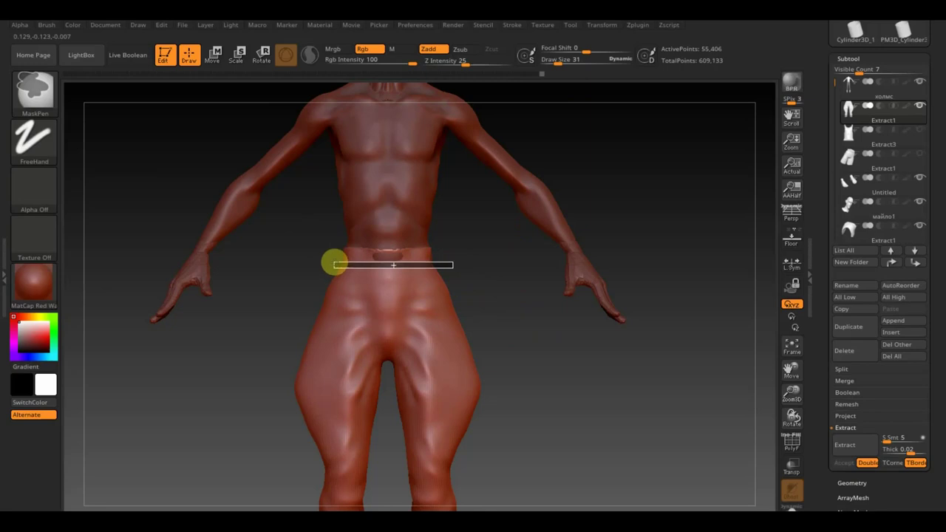
Mask a horizontal waist band, invert it so only the band is editable, and zoom in
ctrl+drag(334, 264, 333, 262)
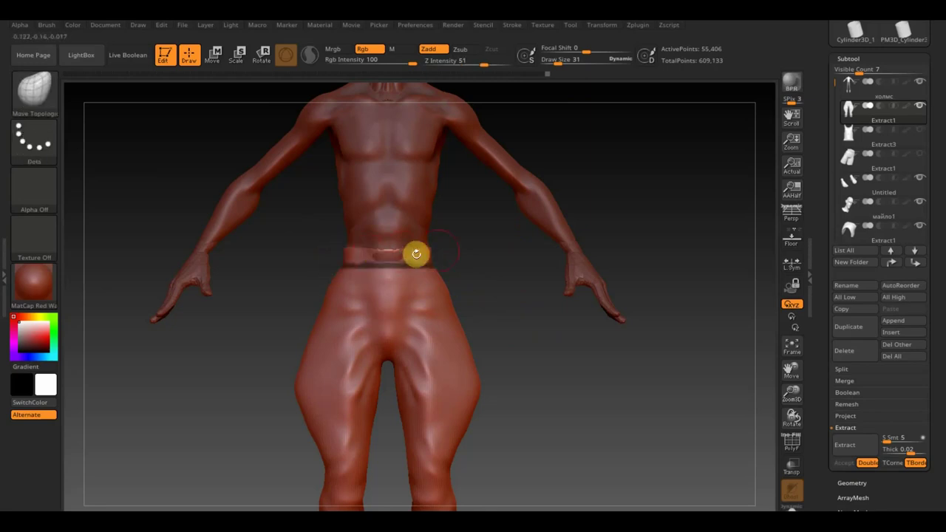
key(ctrl)
ctrl+click(470, 256)
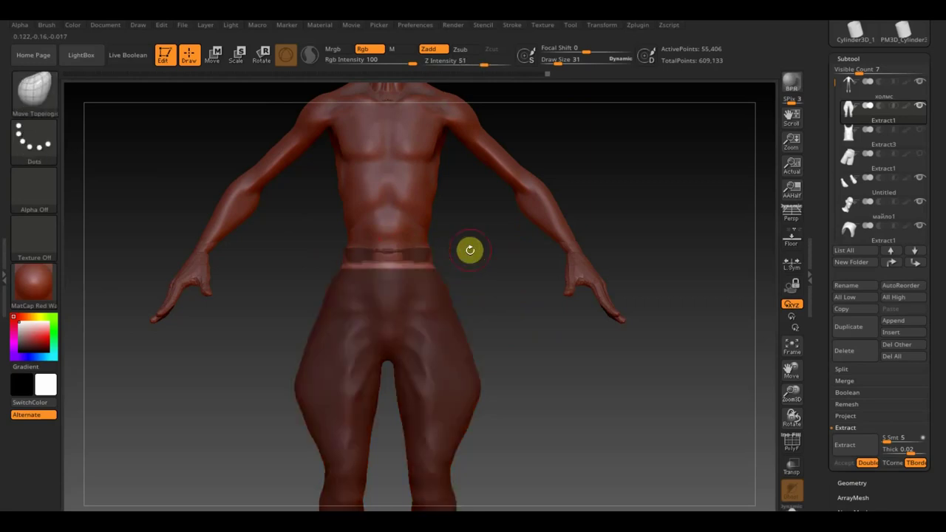
mouse_move(526, 287)
mouse_down()
mouse_move(540, 327)
mouse_move(527, 306)
mouse_up()
alt+drag(502, 276, 531, 403)
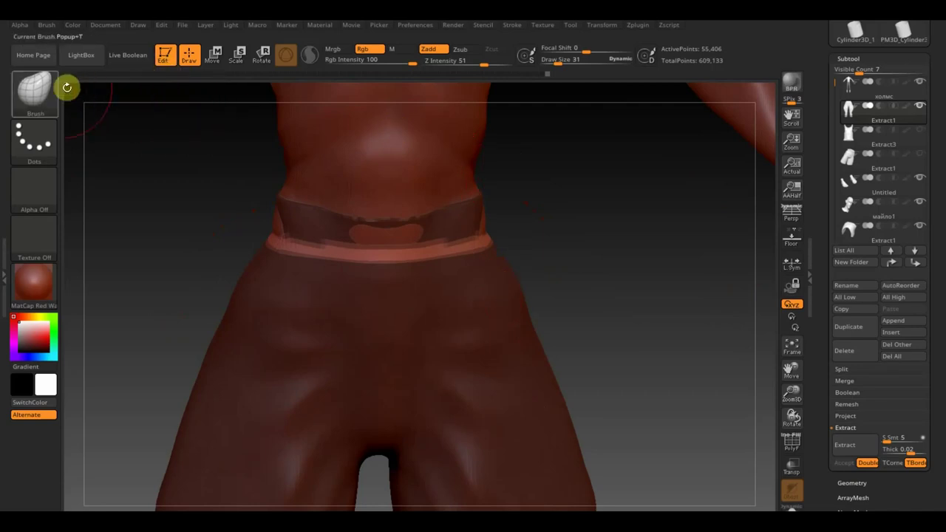
With the Standard brush at size 11, sculpt a raised strip along the belt's lower edge
click(34, 90)
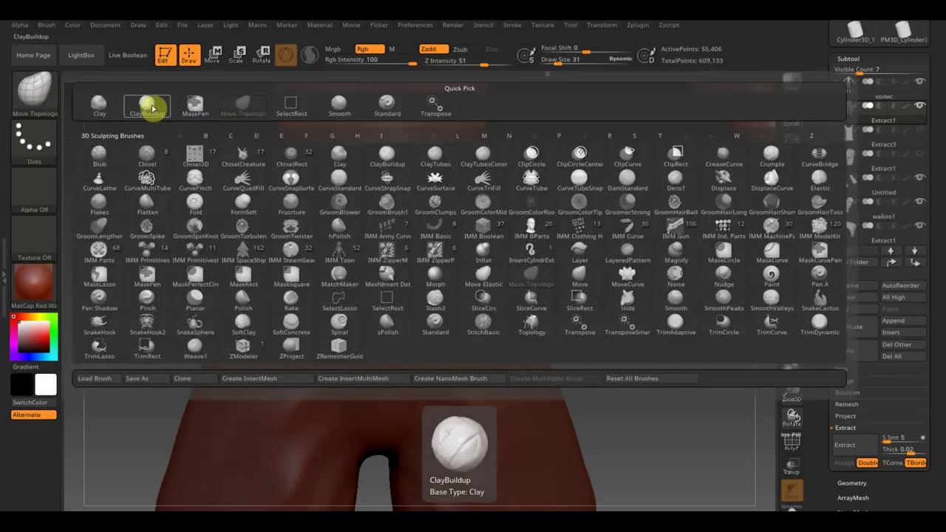
click(385, 104)
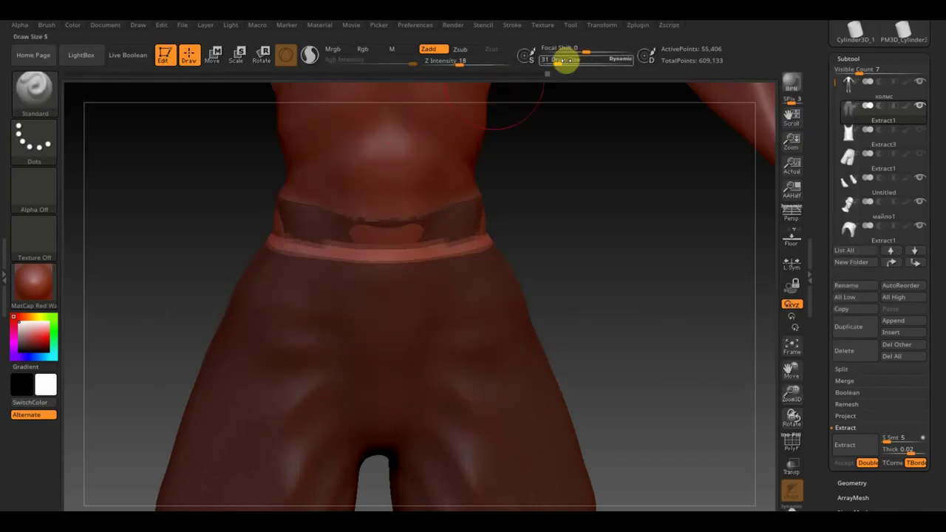
drag(566, 59, 551, 63)
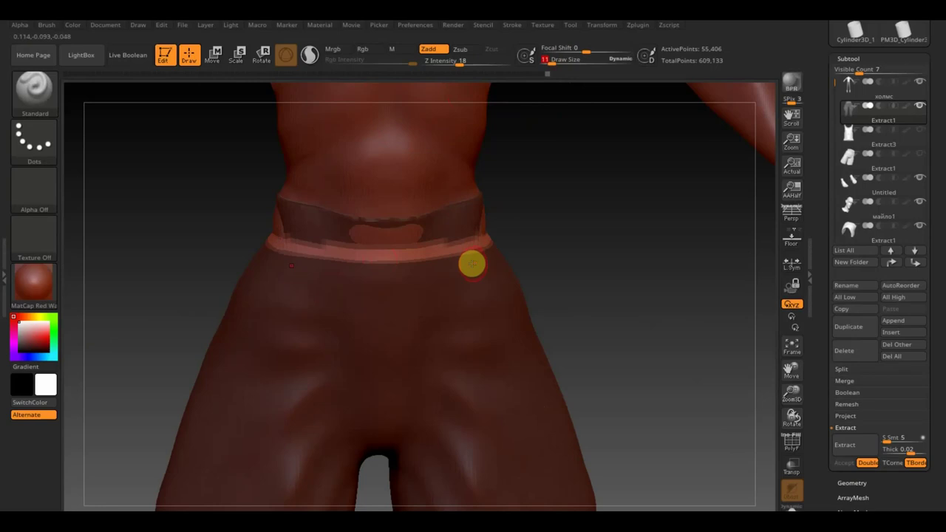
mouse_move(490, 248)
mouse_down()
mouse_move(298, 249)
mouse_move(254, 234)
mouse_up()
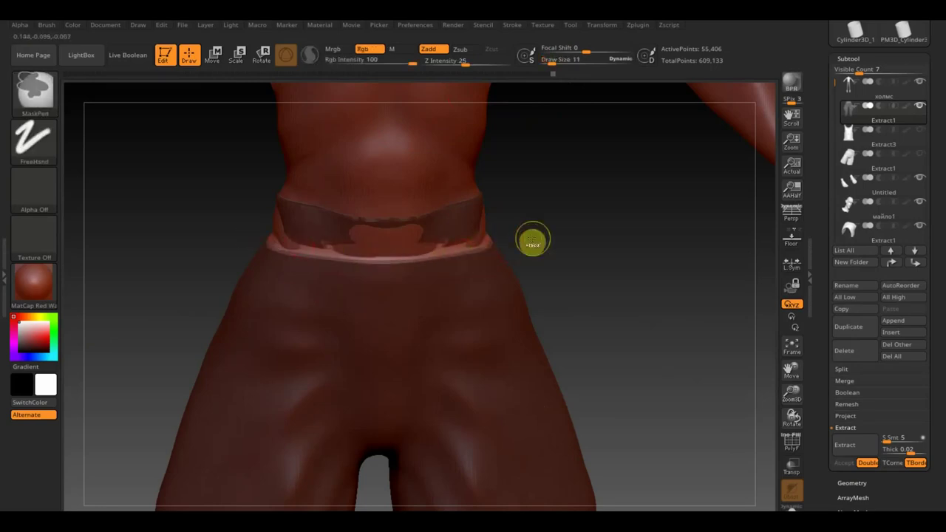
key(ctrl+z)
drag(372, 254, 450, 245)
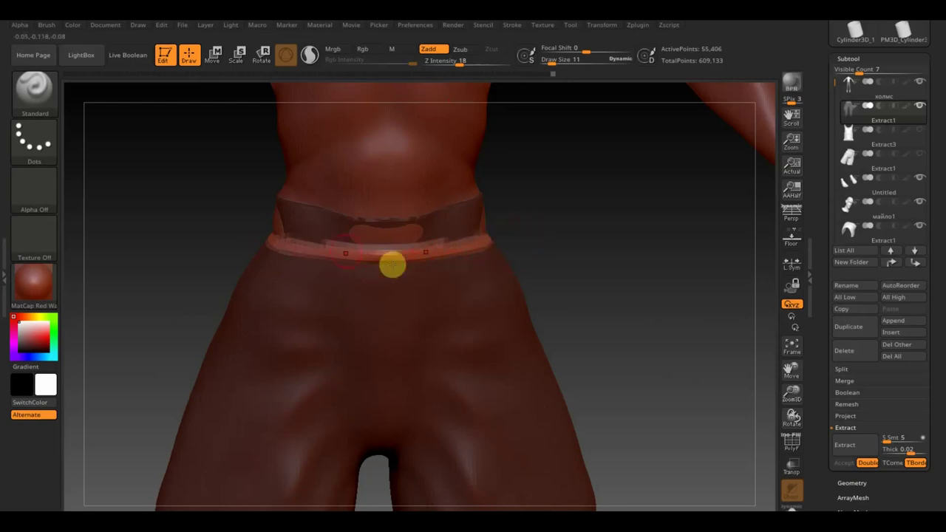
Turn the hips frontal and subdivide the pants to 891,702 active points
mouse_move(232, 232)
mouse_down()
mouse_move(309, 237)
mouse_move(156, 205)
mouse_move(209, 216)
mouse_up()
mouse_move(390, 262)
mouse_down()
mouse_move(340, 286)
mouse_move(219, 244)
mouse_up()
mouse_move(429, 276)
mouse_down()
mouse_move(431, 255)
mouse_move(475, 251)
mouse_move(473, 228)
mouse_move(388, 225)
mouse_up()
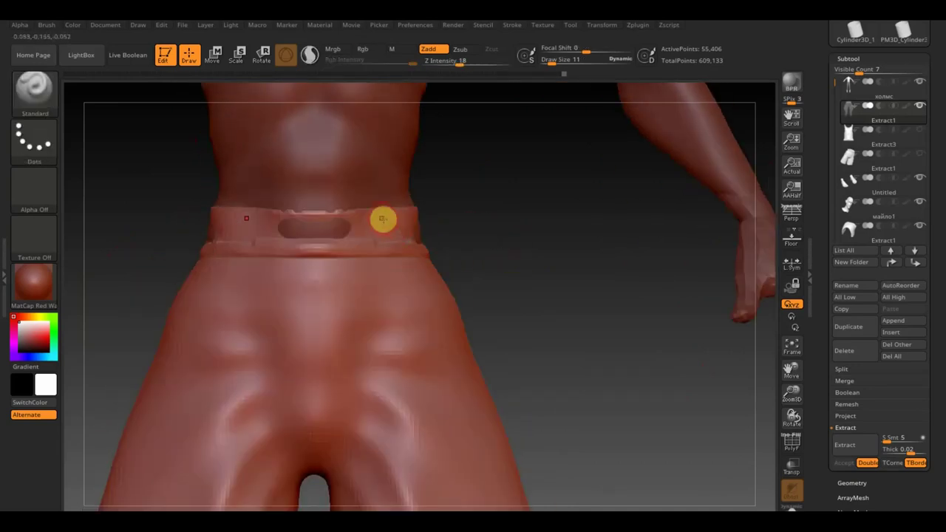
key(ctrl)
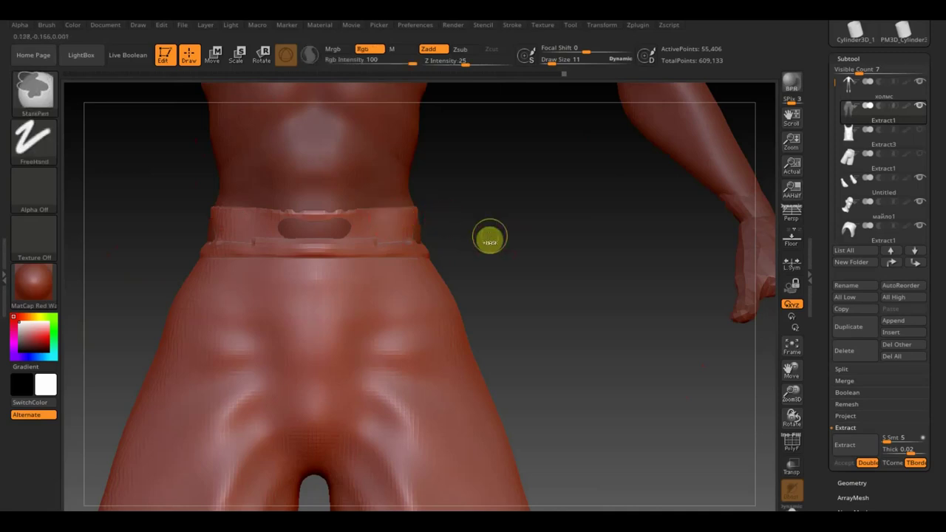
key(ctrl)
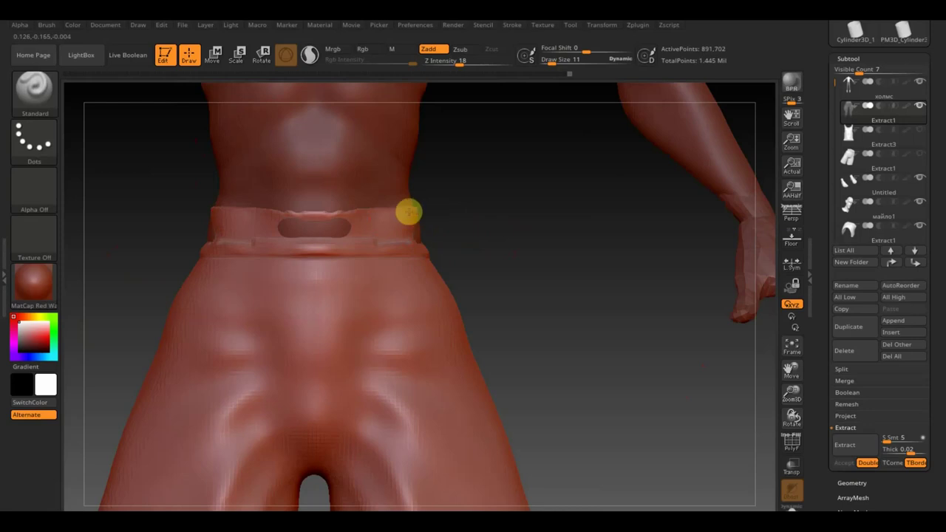
Carve a groove along the front of the waistband, then orbit around the hips
drag(377, 214, 217, 219)
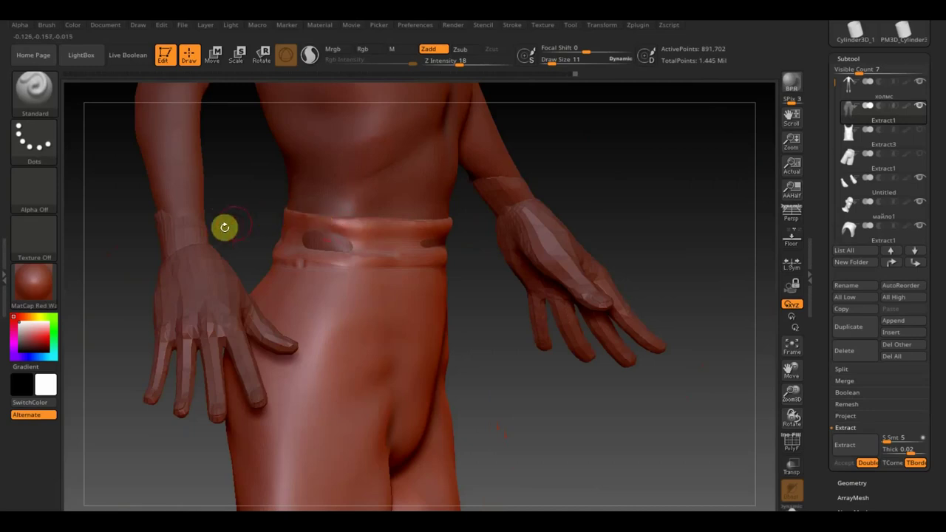
mouse_move(250, 215)
mouse_down()
mouse_move(322, 221)
mouse_move(143, 203)
mouse_up()
mouse_move(382, 238)
mouse_down()
mouse_move(473, 271)
mouse_move(480, 264)
mouse_move(326, 244)
mouse_move(350, 266)
mouse_move(507, 250)
mouse_move(467, 209)
mouse_move(496, 238)
mouse_move(579, 253)
mouse_move(540, 176)
mouse_move(498, 203)
mouse_move(498, 226)
mouse_move(552, 295)
mouse_up()
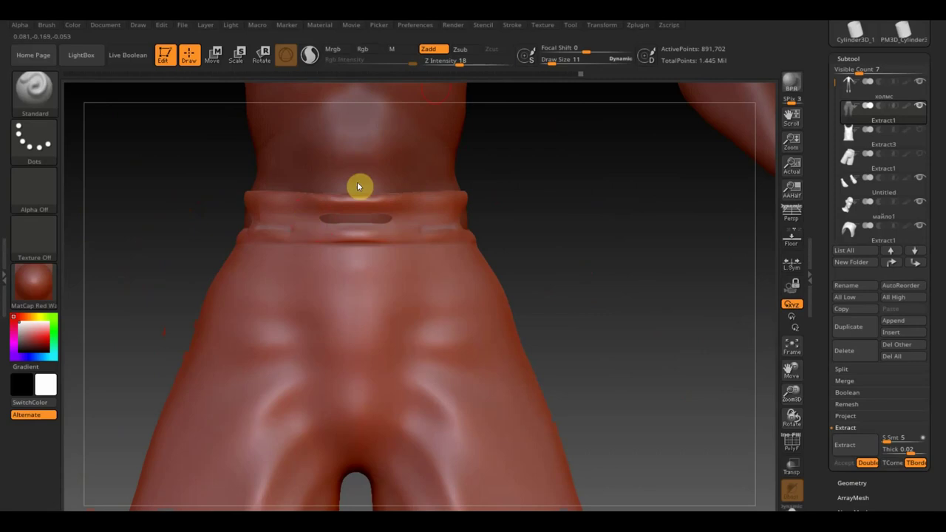
Set the brush to Z Intensity 23 and Draw Size 7 for the small notches
drag(460, 63, 473, 64)
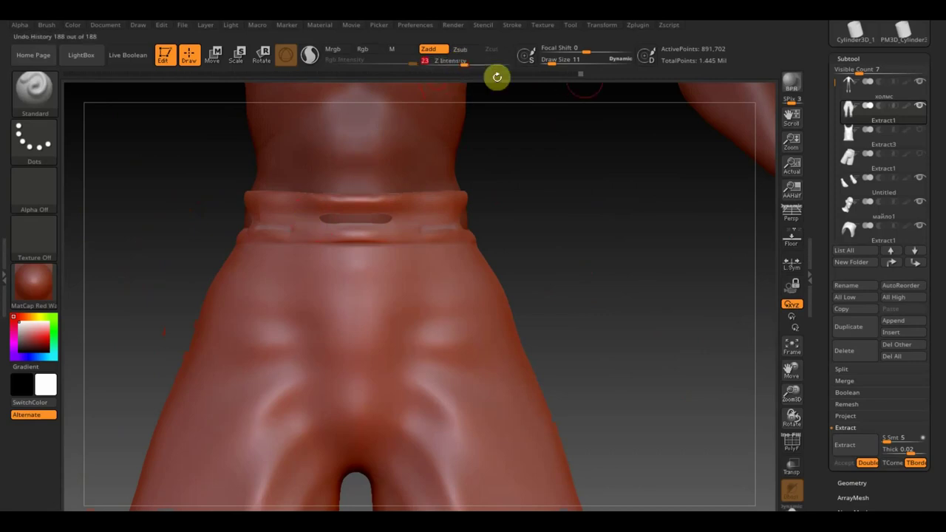
click(552, 61)
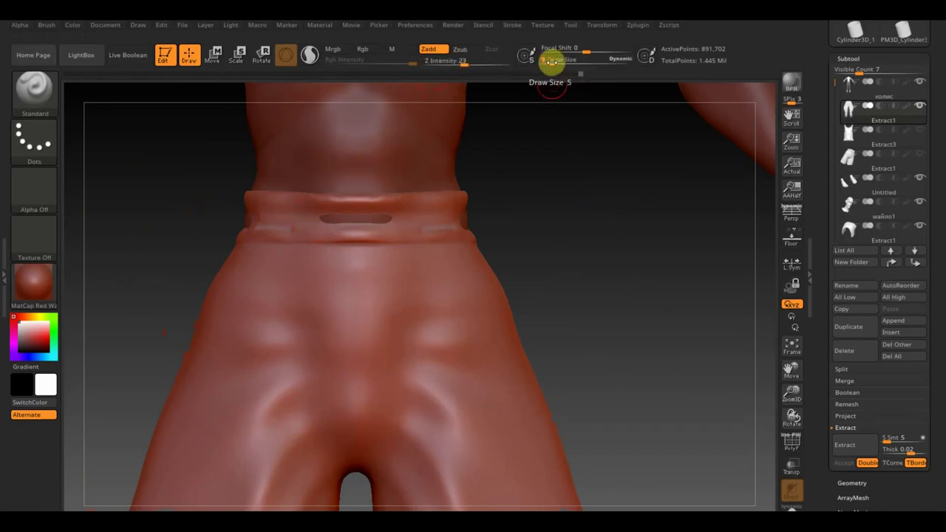
drag(557, 63, 551, 63)
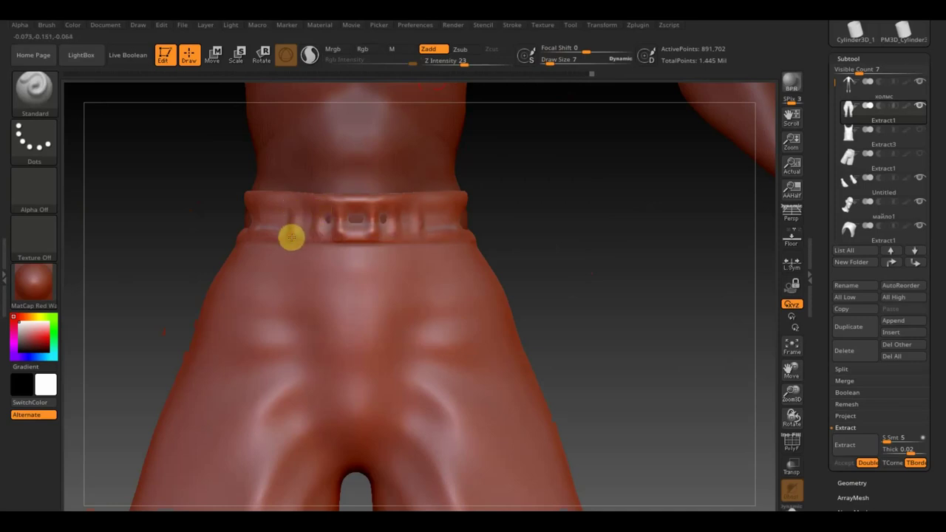
Orbit around the hips to inspect the belt from the sides and back
drag(530, 192, 564, 197)
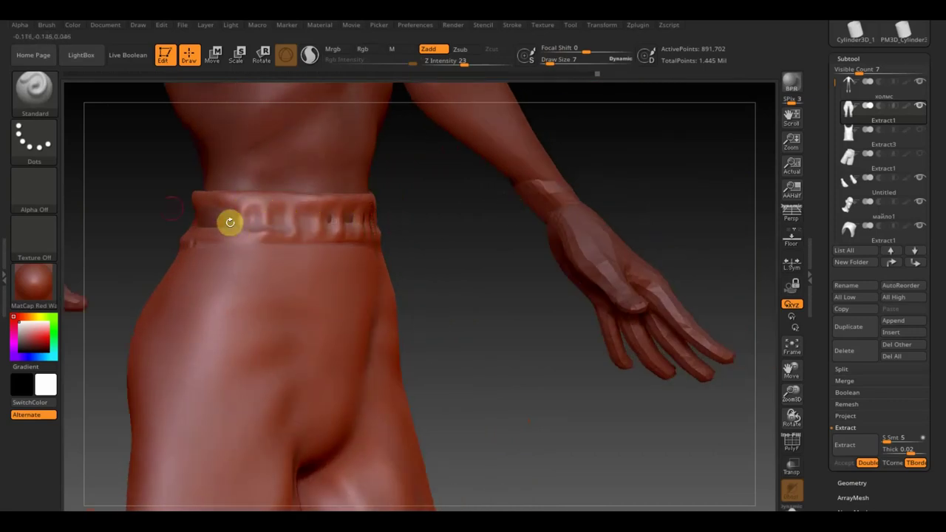
drag(148, 196, 197, 209)
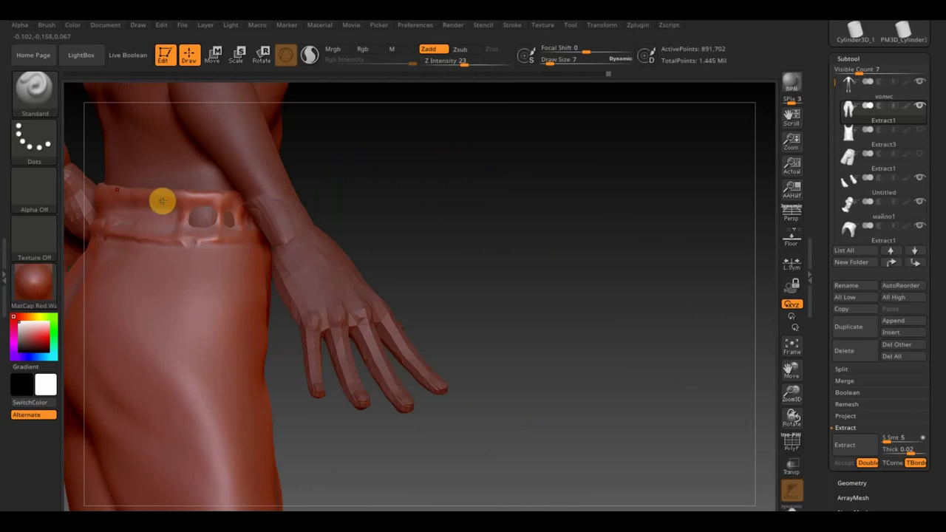
mouse_move(413, 217)
mouse_down()
mouse_move(448, 200)
mouse_move(363, 239)
mouse_up()
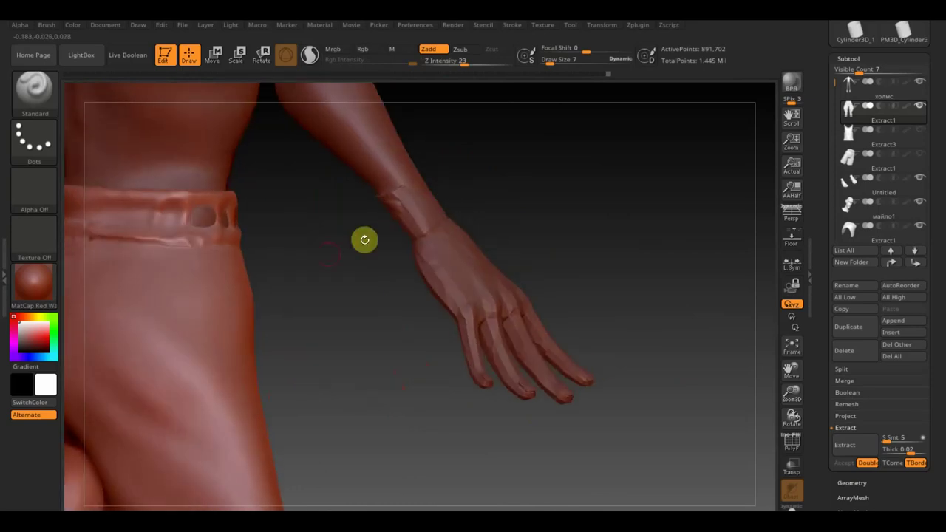
drag(292, 268, 483, 255)
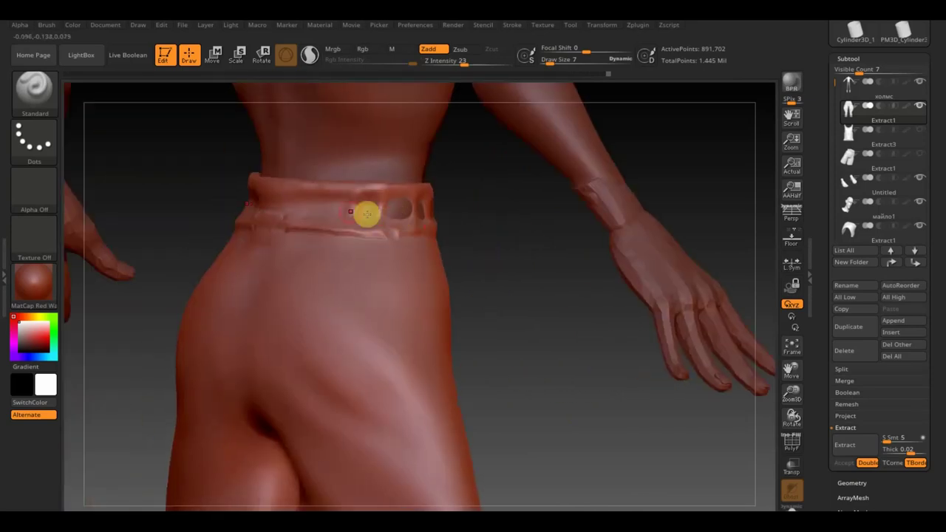
drag(443, 226, 496, 221)
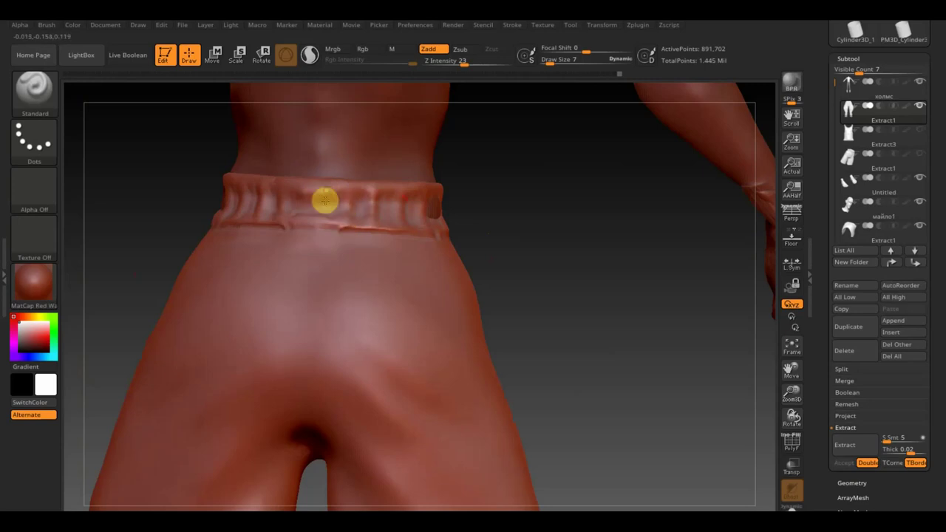
mouse_move(462, 216)
mouse_down()
mouse_move(477, 220)
mouse_move(356, 212)
mouse_up()
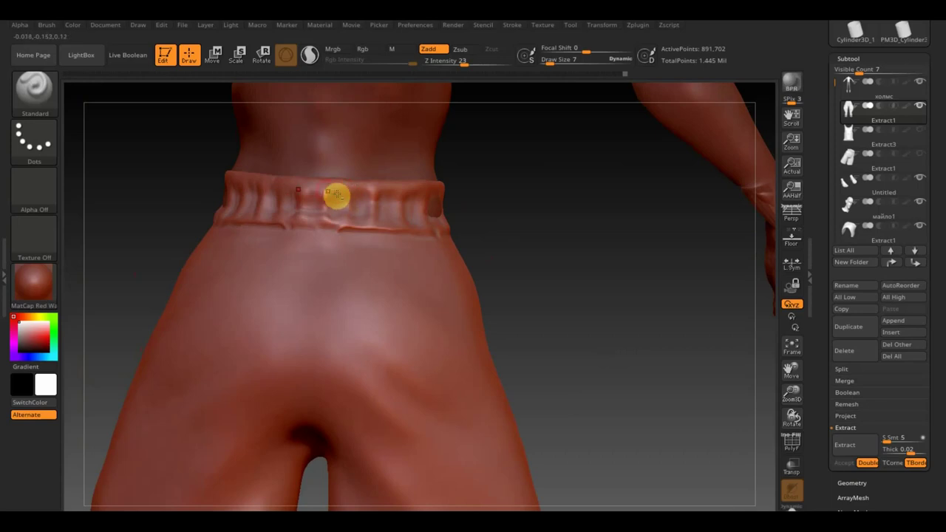
Sculpt small notches into the waistband's sides and return to a frontal view
mouse_move(336, 199)
mouse_down()
mouse_move(379, 209)
mouse_move(408, 201)
mouse_move(414, 215)
mouse_move(469, 207)
mouse_move(414, 207)
mouse_up()
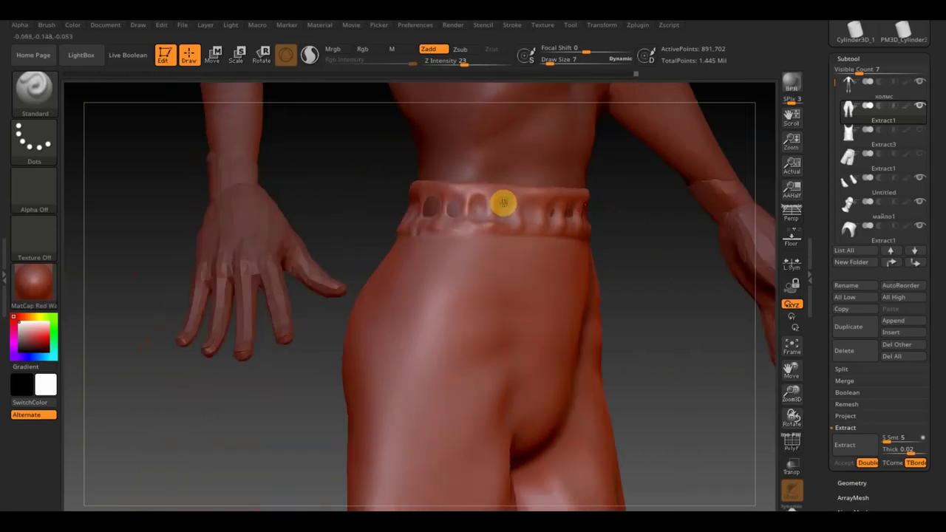
drag(644, 226, 617, 222)
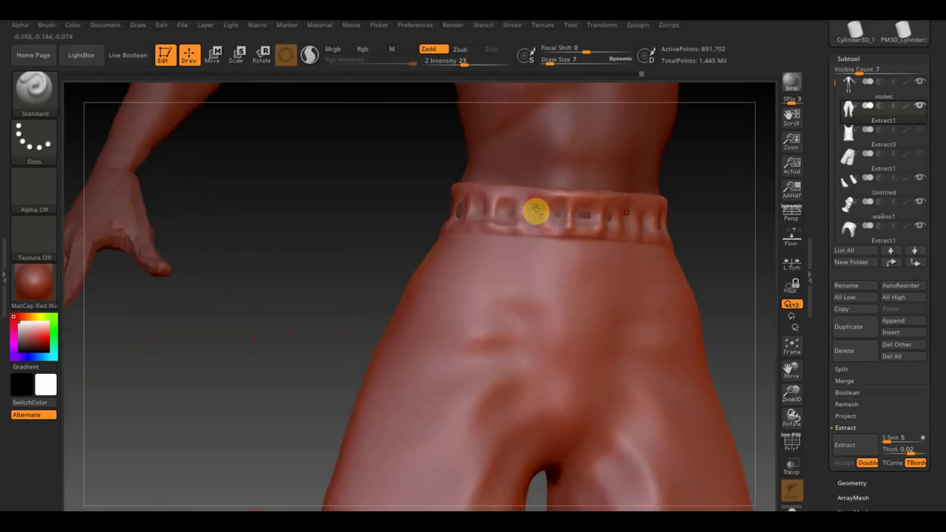
drag(535, 220, 560, 213)
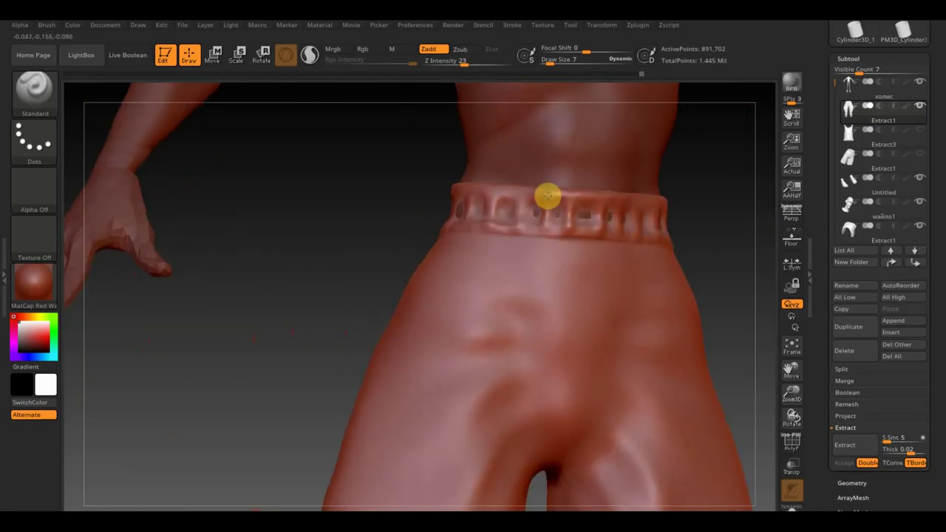
mouse_move(718, 229)
mouse_down()
mouse_move(707, 177)
mouse_move(692, 230)
mouse_move(618, 232)
mouse_up()
drag(569, 61, 551, 62)
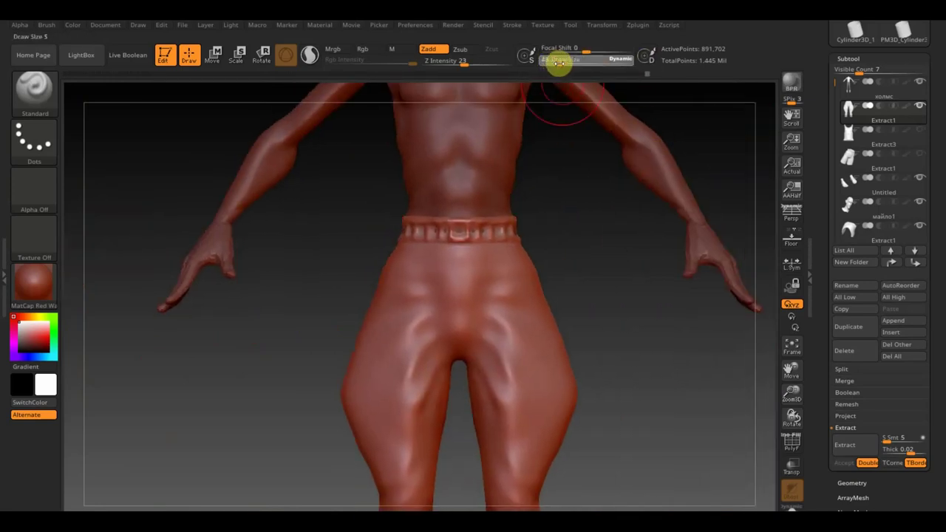
mouse_move(585, 196)
alt+mouse_down()
mouse_move(606, 266)
mouse_move(339, 204)
alt+mouse_up()
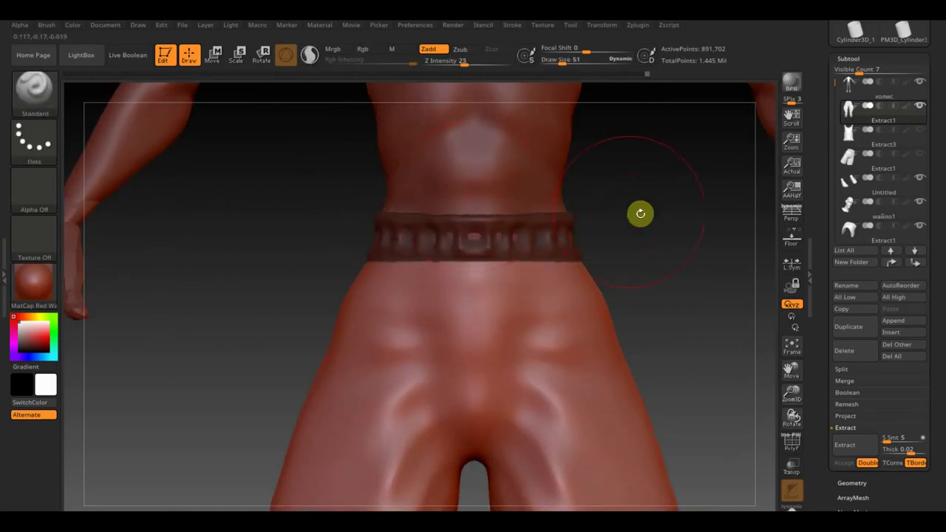
Invert the mask so only the belt is editable and switch to the Move Topological brush
ctrl+click(650, 220)
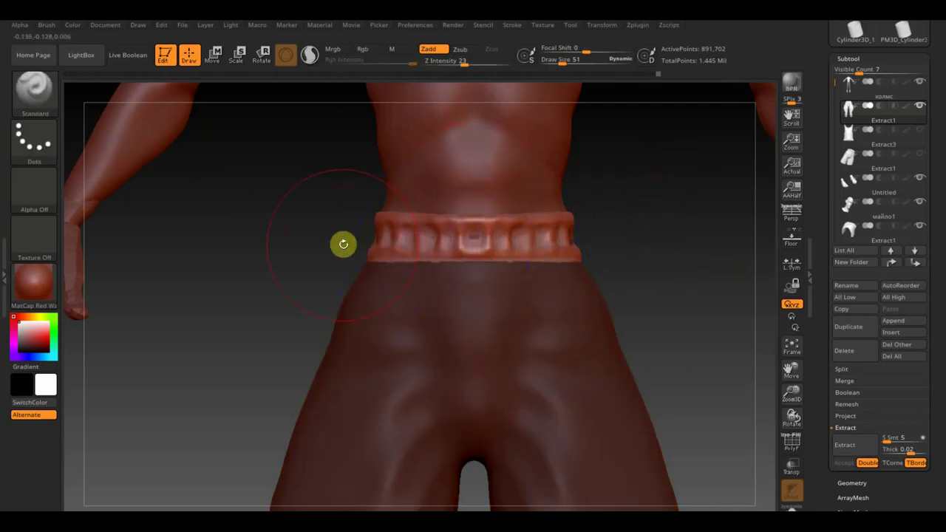
drag(343, 243, 412, 262)
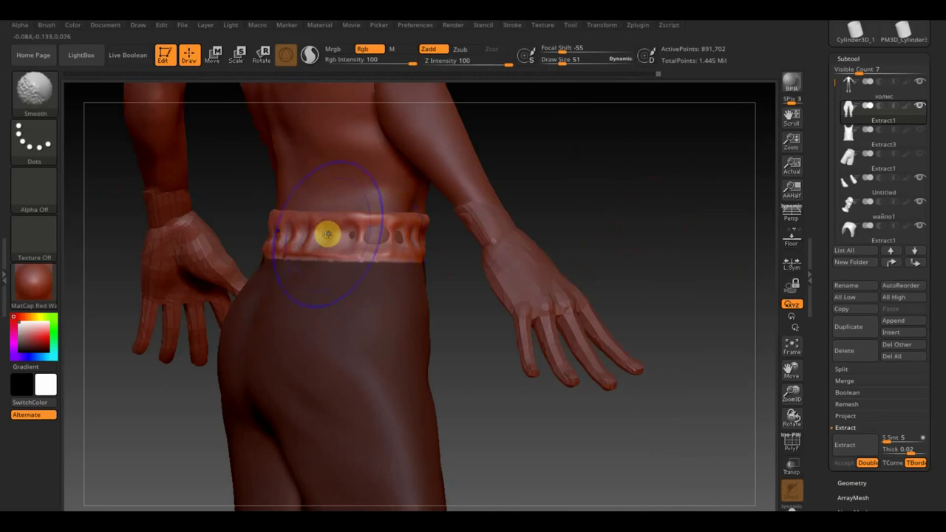
drag(585, 224, 613, 219)
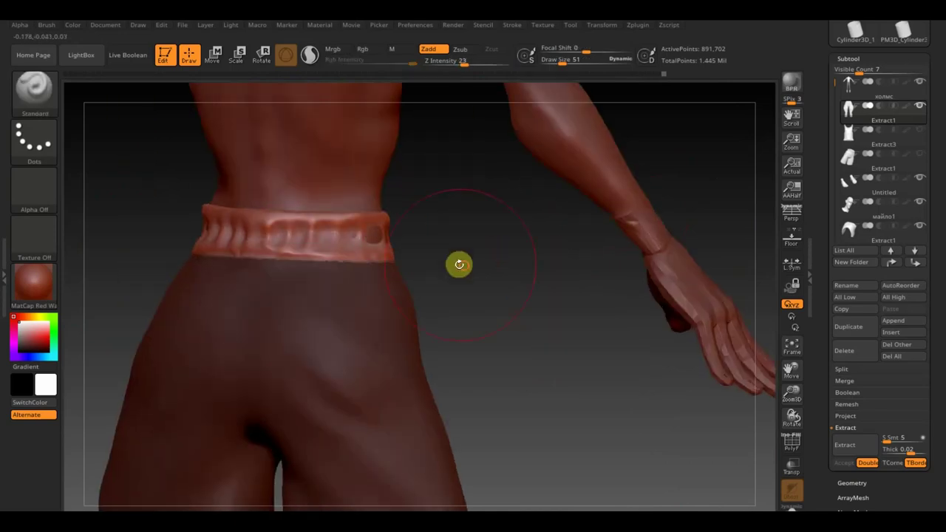
drag(459, 263, 429, 252)
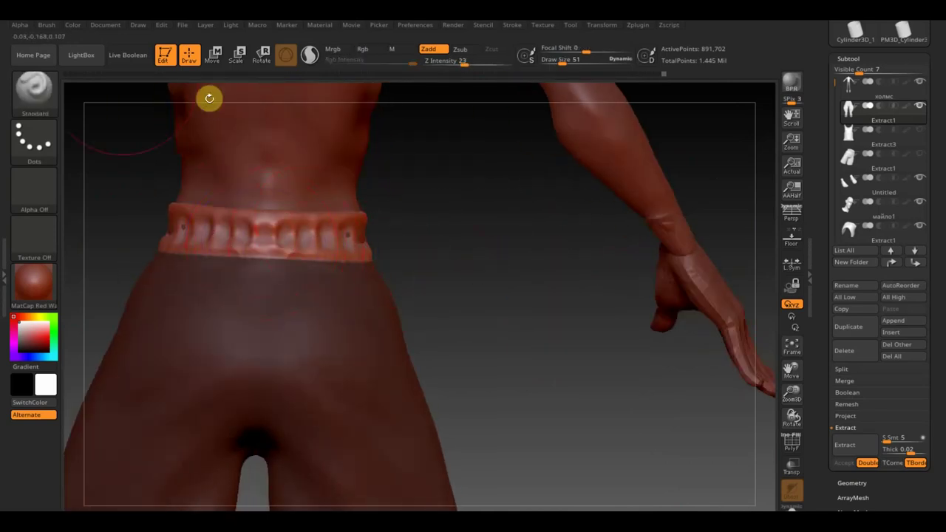
click(46, 87)
click(250, 99)
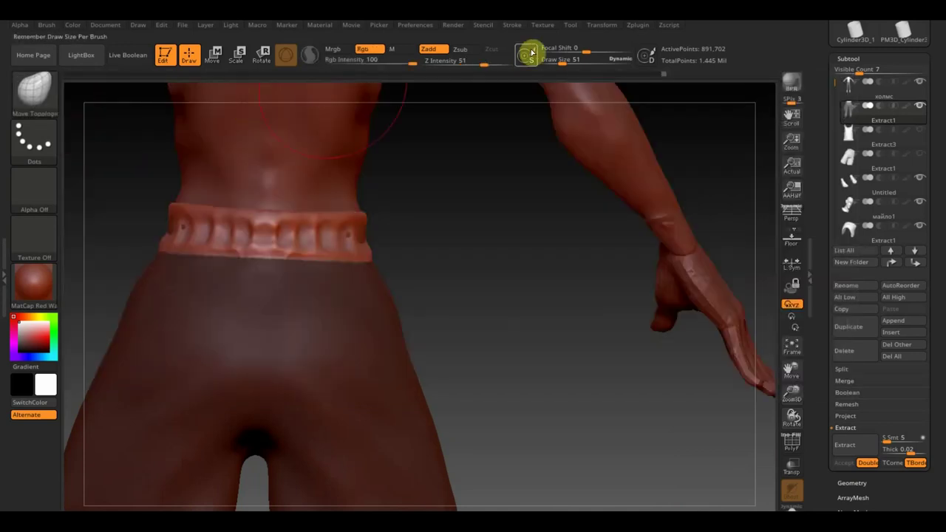
At Draw Size 20, push the belt folds left and right so the band sits evenly
drag(559, 64, 560, 62)
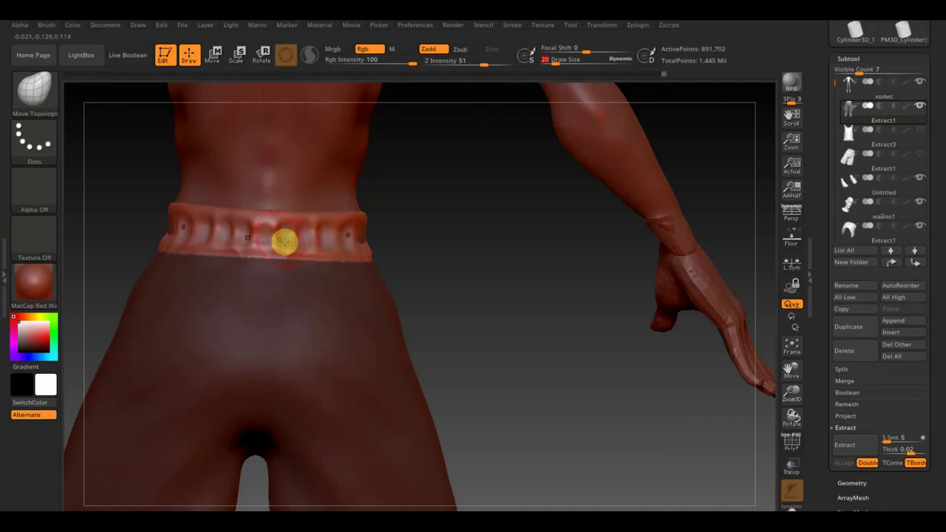
drag(286, 235, 346, 234)
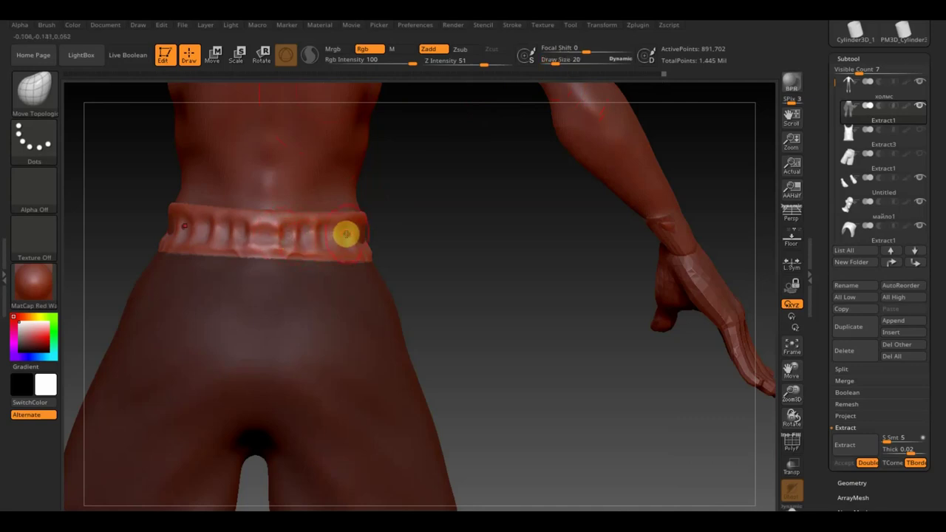
mouse_move(429, 232)
mouse_down()
mouse_move(342, 232)
mouse_move(391, 246)
mouse_up()
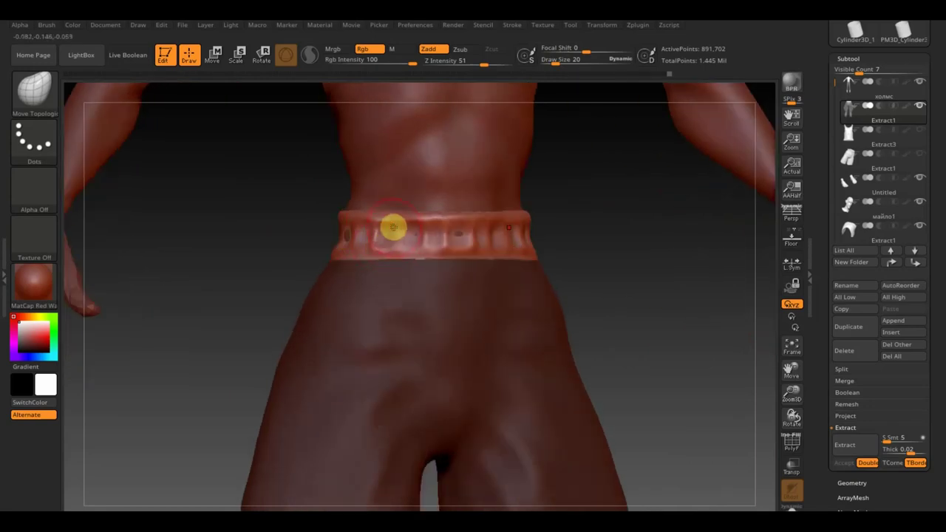
mouse_move(402, 229)
mouse_down()
mouse_move(374, 230)
mouse_move(468, 232)
mouse_up()
mouse_move(611, 249)
mouse_down()
mouse_move(528, 247)
mouse_move(627, 241)
mouse_move(604, 239)
mouse_move(627, 232)
mouse_move(543, 226)
mouse_up()
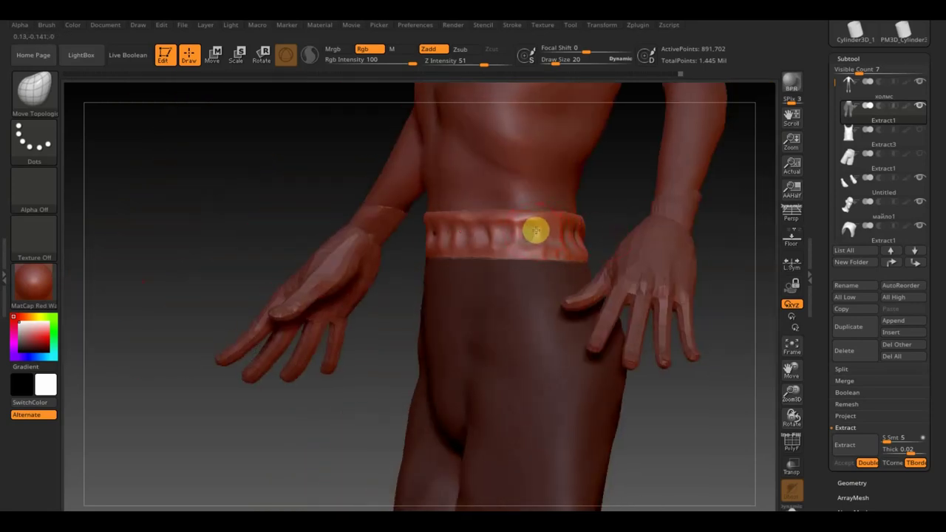
mouse_move(538, 232)
mouse_down()
mouse_move(557, 212)
mouse_move(584, 220)
mouse_up()
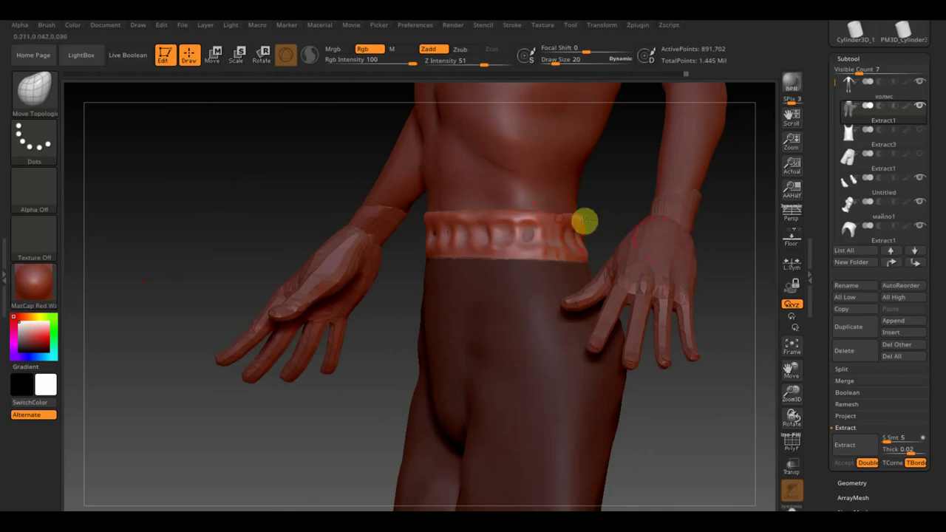
shift+drag(716, 258, 724, 282)
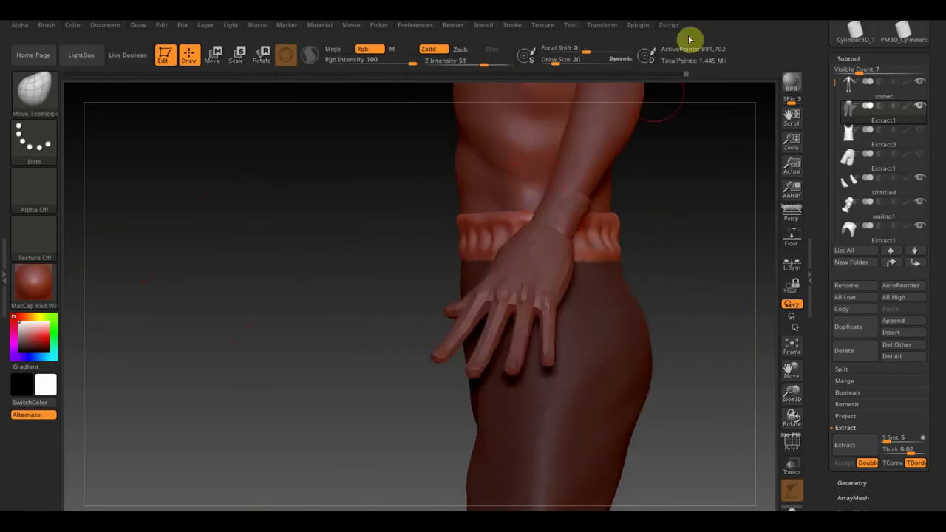
Enlarge the brush to Draw Size 51 and check the hips from front and side
drag(558, 61, 563, 62)
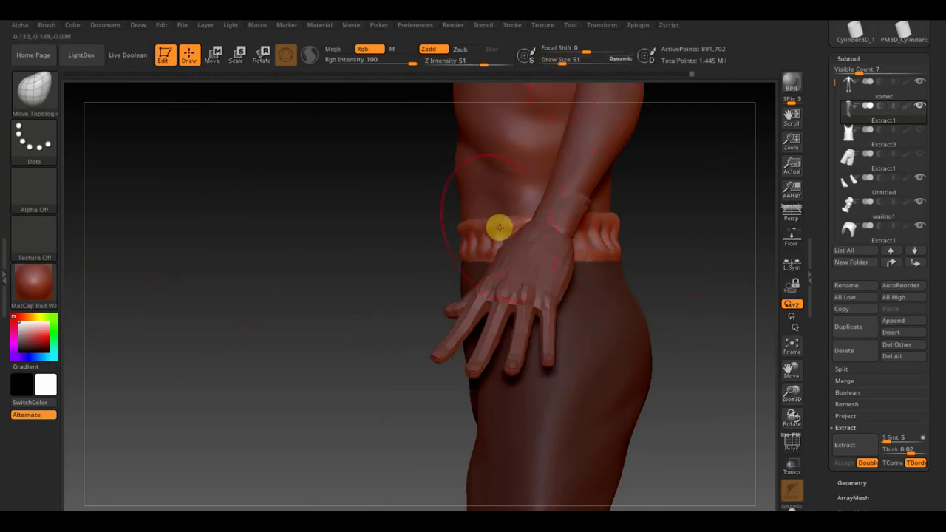
drag(369, 221, 349, 216)
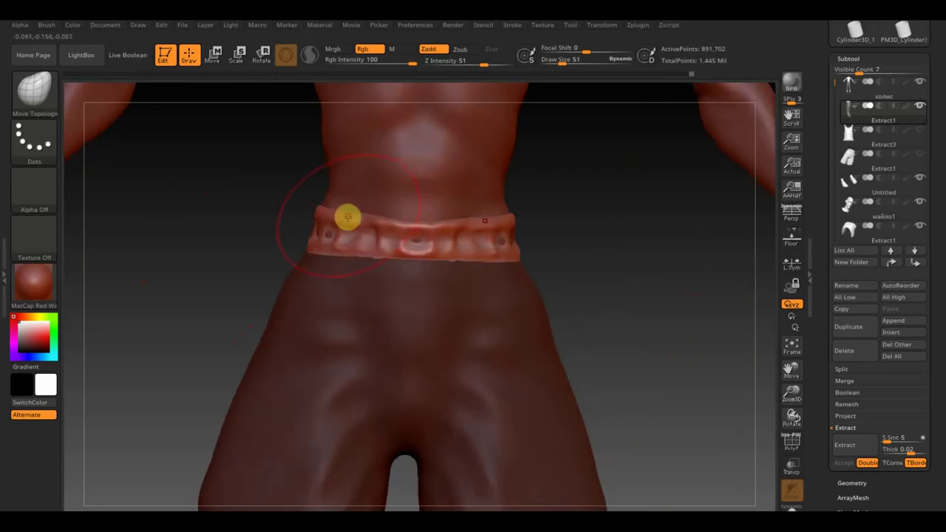
mouse_move(232, 211)
mouse_down()
mouse_move(300, 217)
mouse_move(274, 207)
mouse_up()
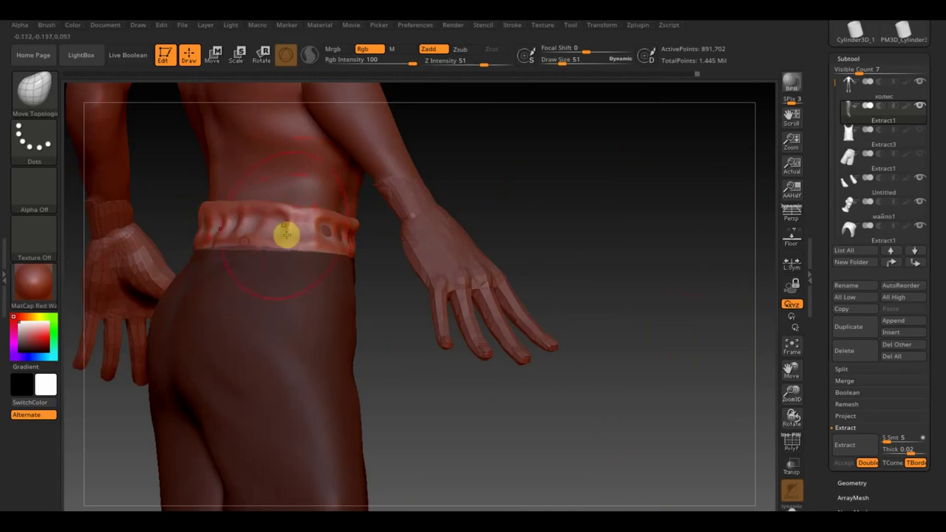
mouse_move(555, 190)
mouse_down()
mouse_move(527, 190)
mouse_move(559, 212)
mouse_move(518, 212)
mouse_move(560, 229)
mouse_move(570, 222)
mouse_up()
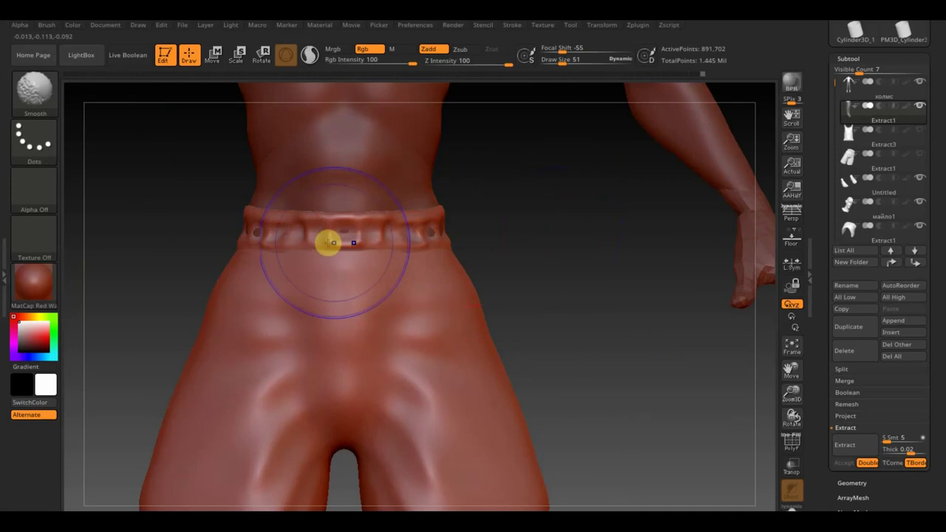
Set Draw Size to 29 and orbit around the waistband
click(563, 61)
text(29)
key(Return)
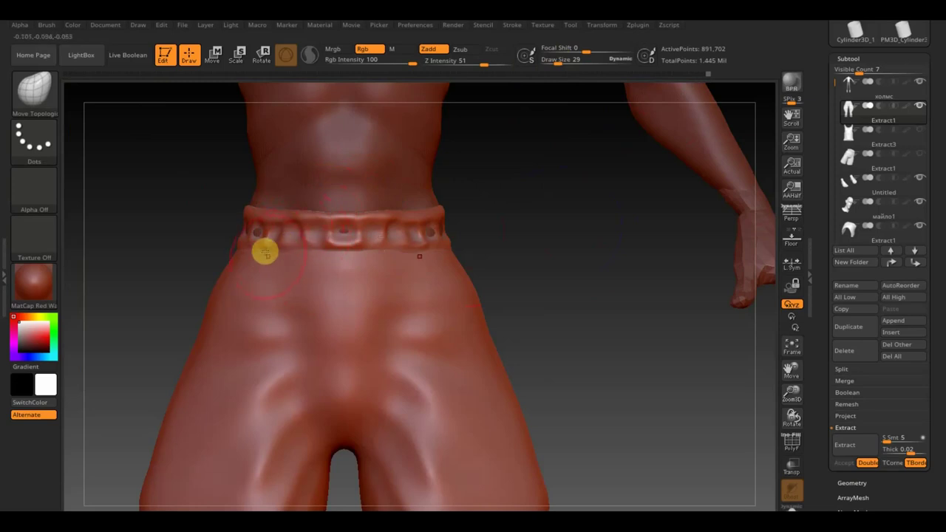
drag(570, 285, 568, 289)
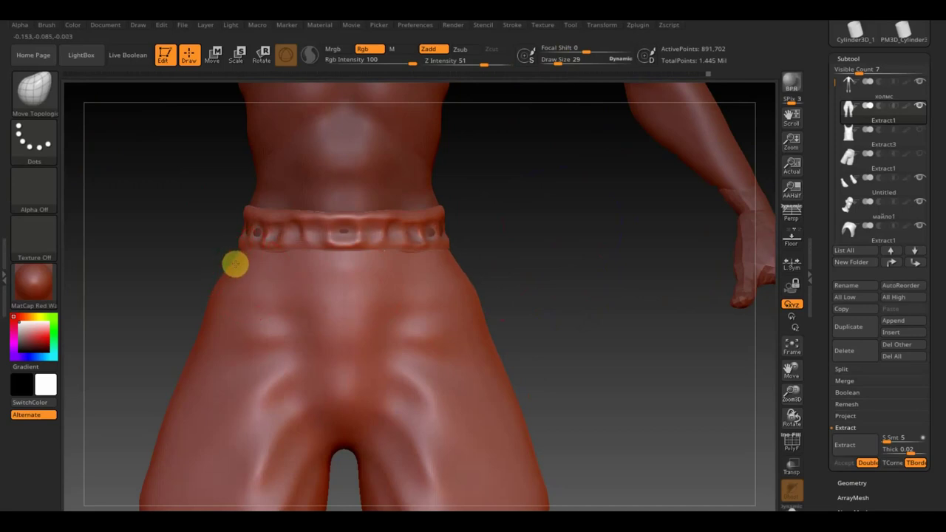
drag(539, 264, 527, 263)
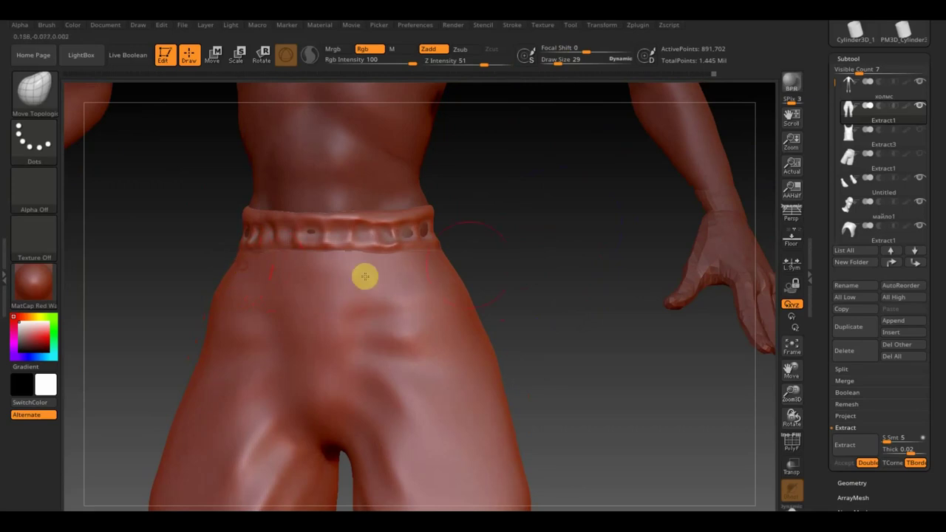
drag(490, 252, 502, 258)
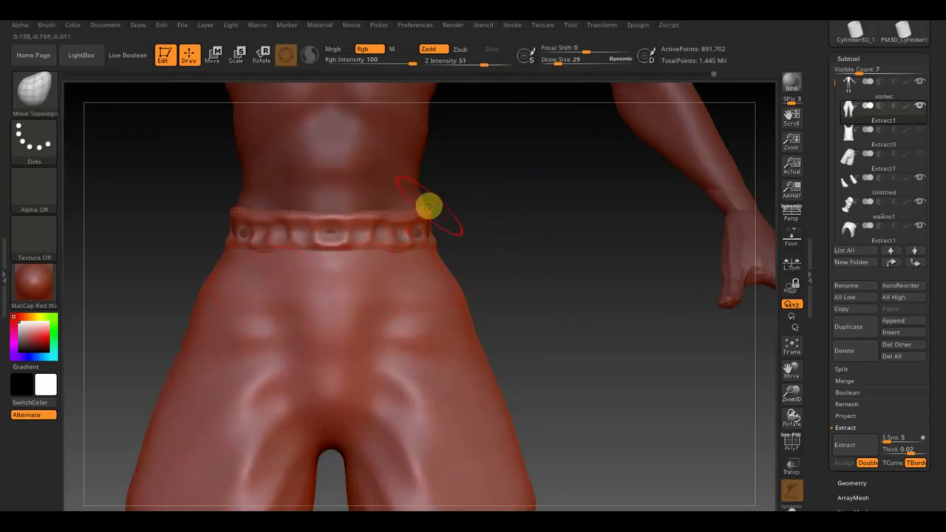
Smooth the front of the waistband, then zoom out to the full body
key(shift)
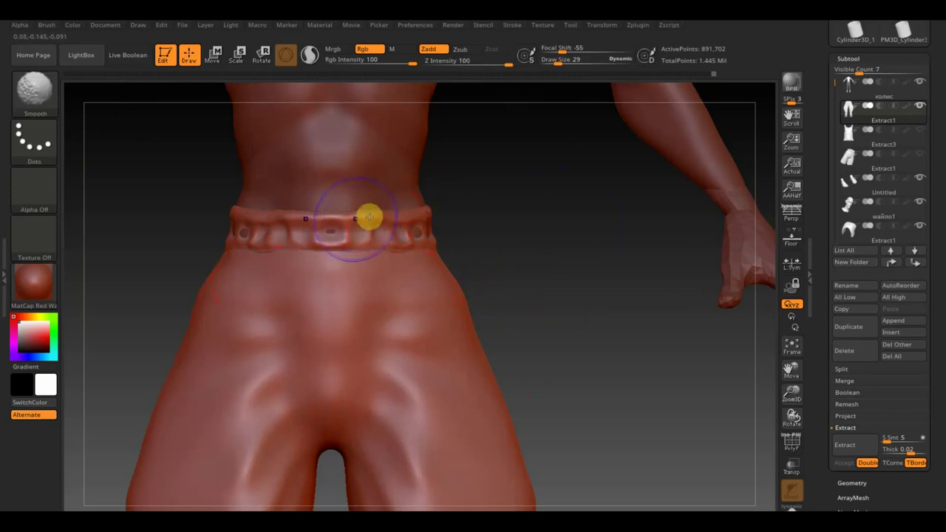
key(shift)
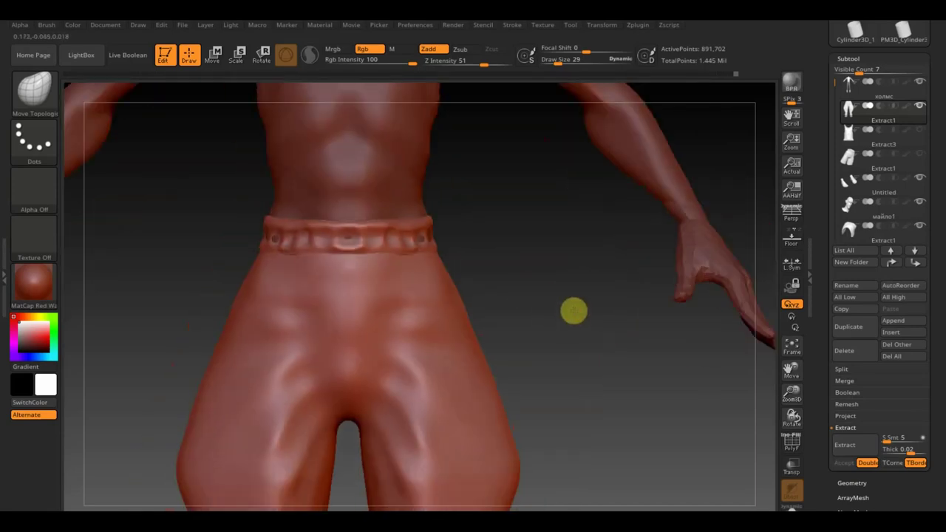
mouse_move(586, 296)
alt+mouse_down()
mouse_move(574, 313)
mouse_move(481, 118)
alt+mouse_up()
mouse_move(514, 358)
mouse_down()
mouse_move(503, 352)
mouse_move(498, 374)
mouse_move(490, 328)
mouse_move(495, 372)
mouse_up()
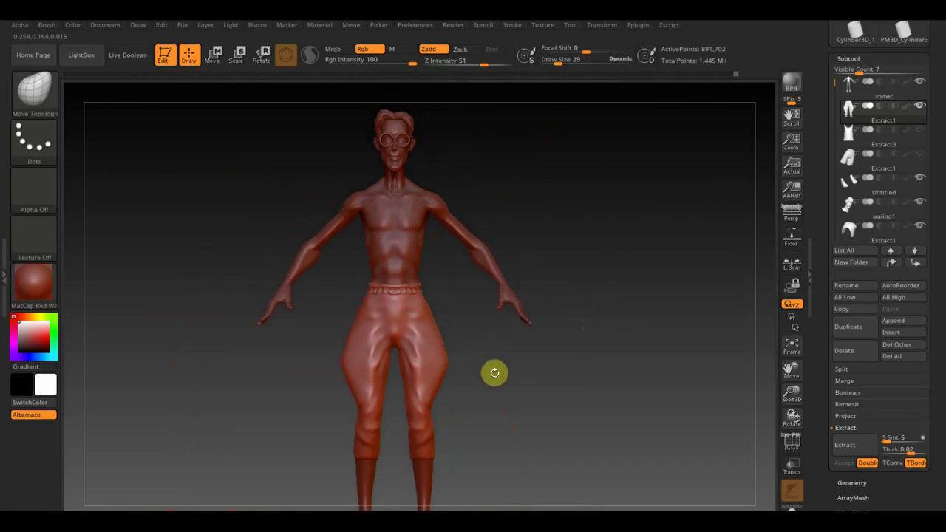
Load the cartoon screenshot as the texture and add it to Spotlight as a reference
click(542, 28)
click(578, 207)
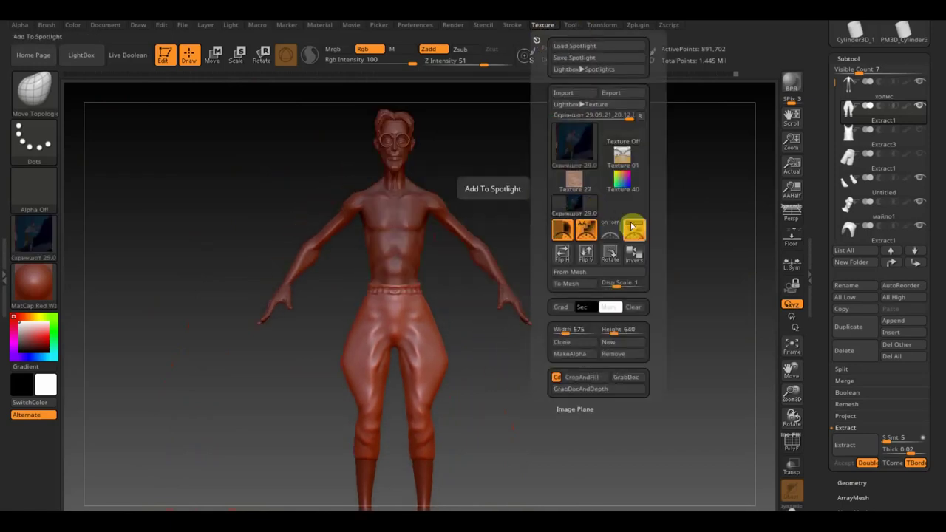
click(637, 235)
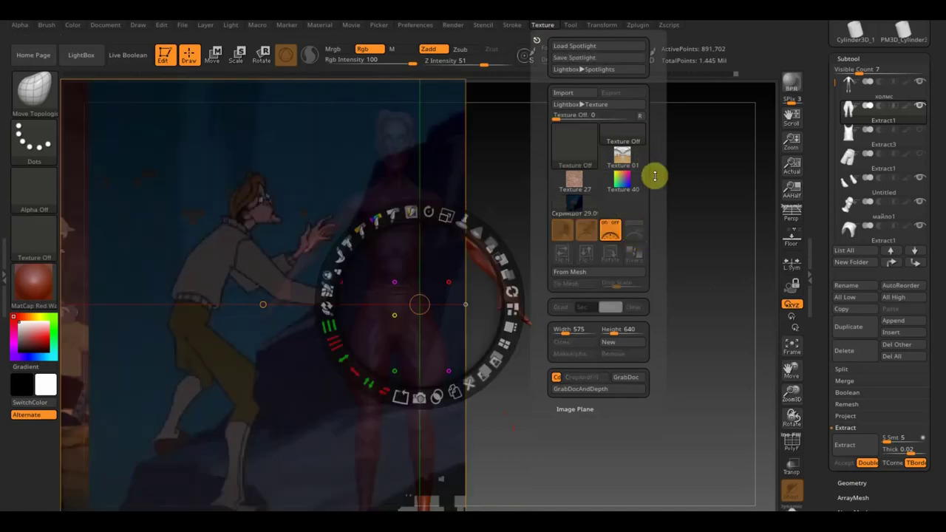
key(z)
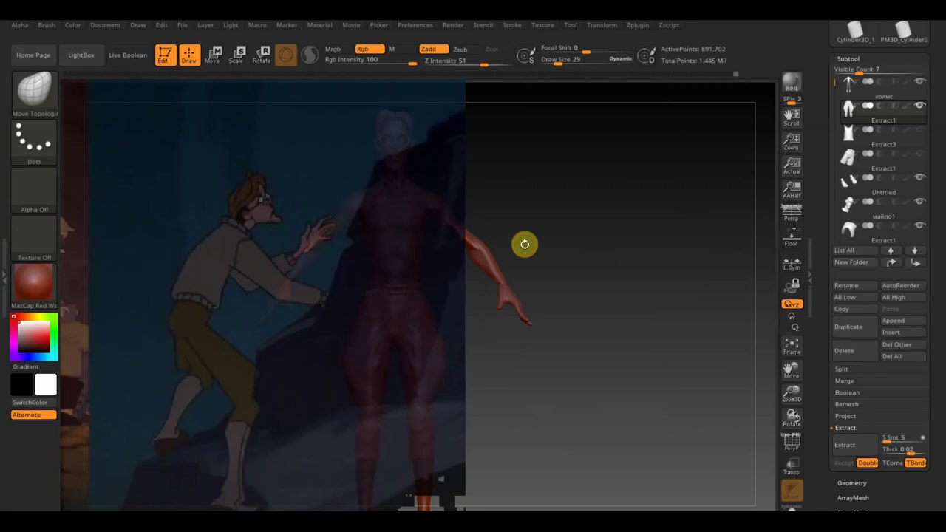
Toggle the reference overlay with Shift+Z to compare it against the whole figure
key(shift+z)
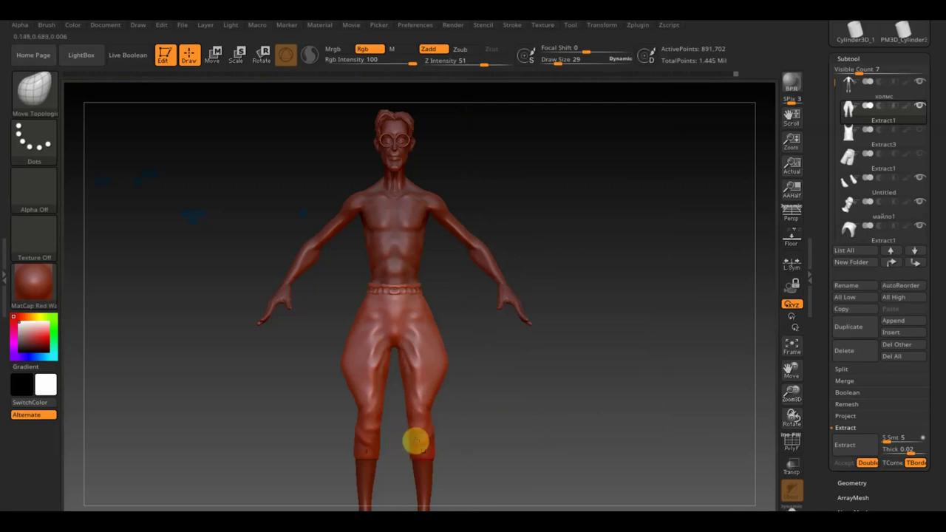
key(shift+z)
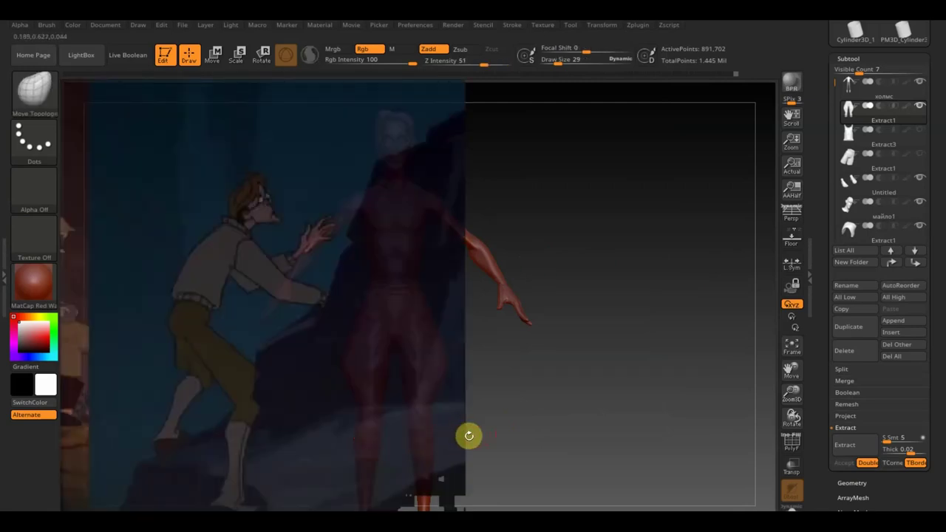
key(shift)
key(shift+z)
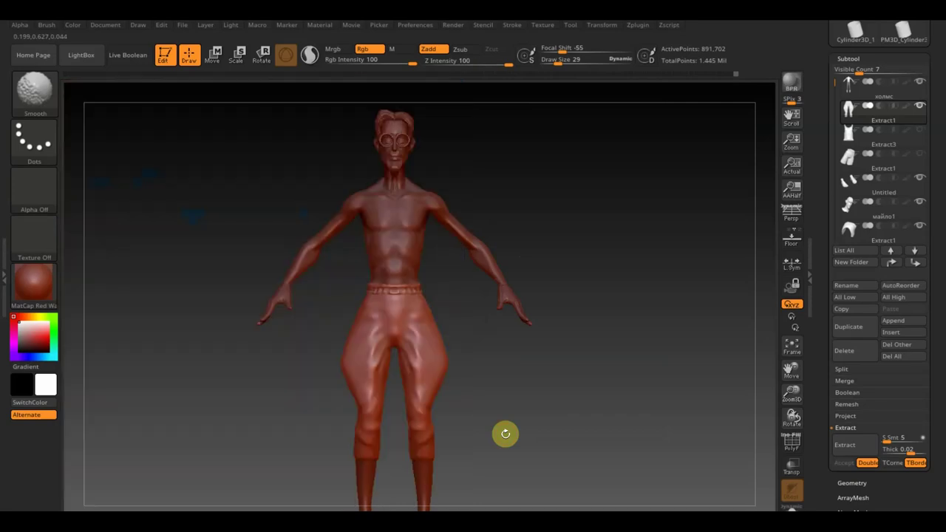
mouse_move(515, 447)
alt+mouse_down()
mouse_move(517, 368)
mouse_move(524, 406)
mouse_move(530, 392)
mouse_move(540, 412)
mouse_move(541, 403)
alt+mouse_up()
key(shift+z)
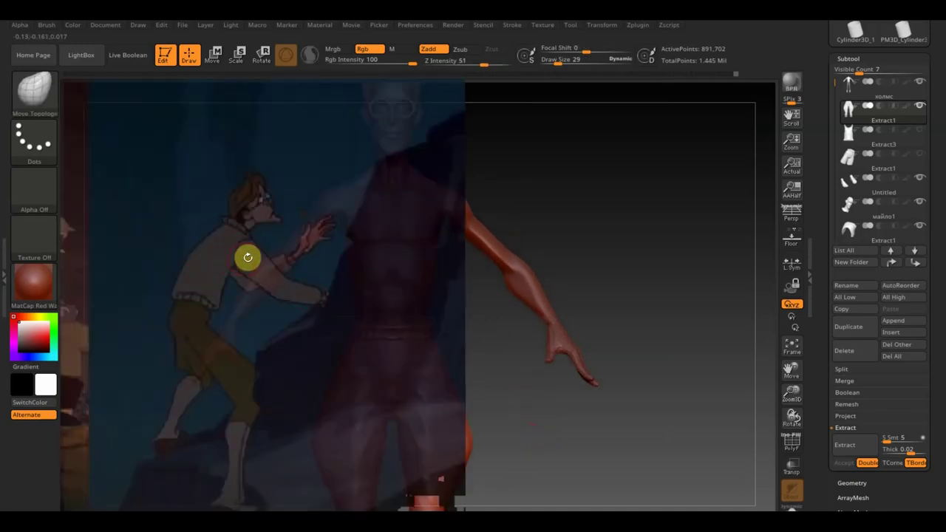
key(shift+z)
alt+drag(606, 249, 581, 293)
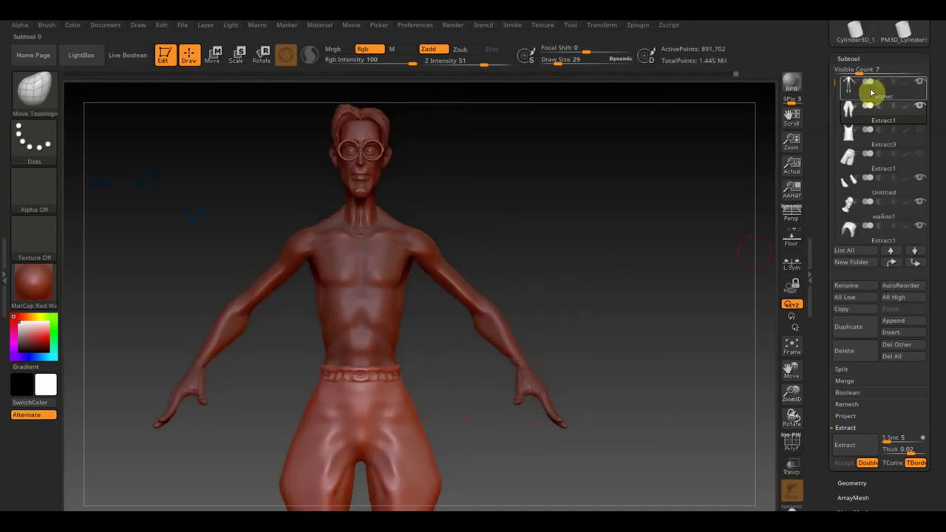
Select the character subtool and mask the torso and both arms
click(858, 87)
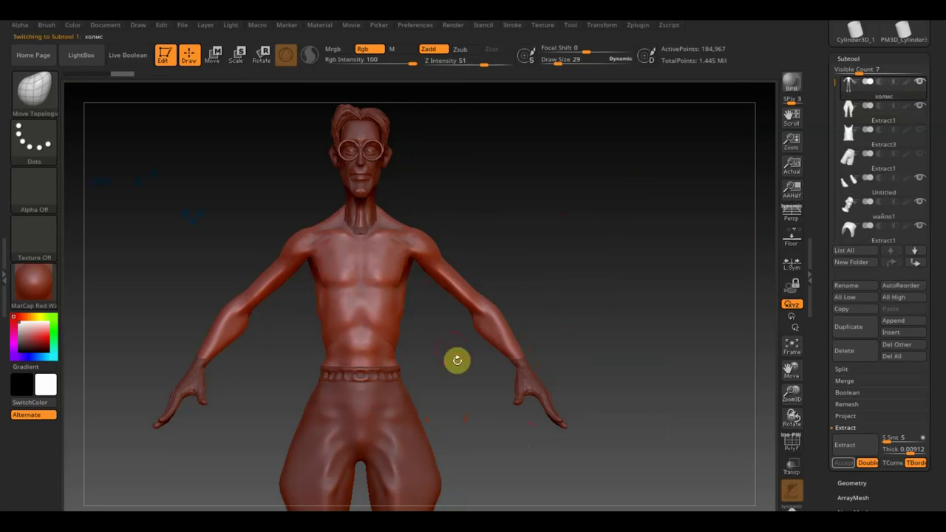
key(ctrl)
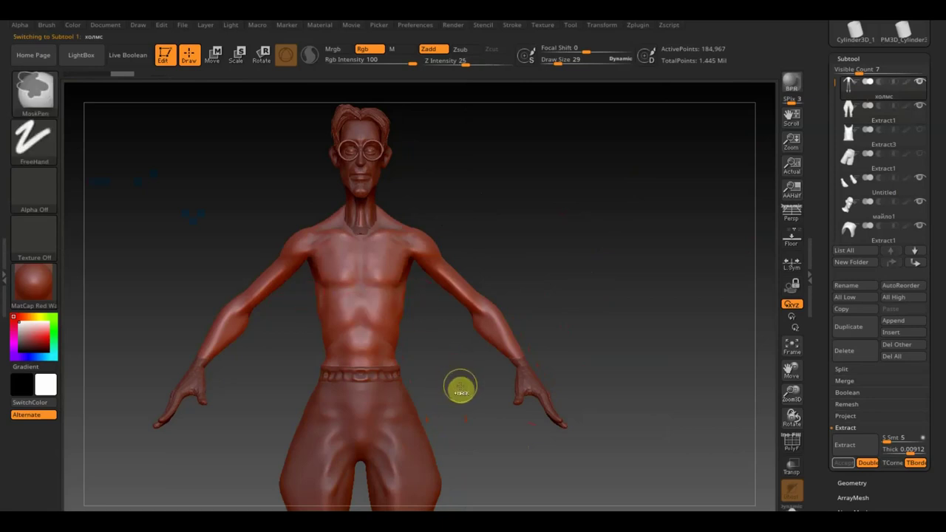
ctrl+drag(460, 386, 271, 235)
ctrl+click(275, 243)
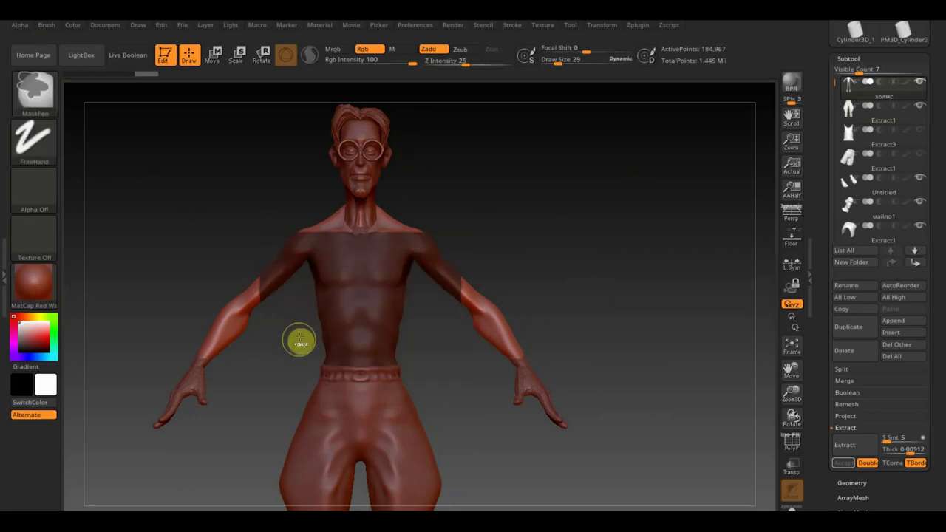
mouse_move(256, 290)
ctrl+mouse_down()
mouse_move(228, 338)
mouse_move(212, 337)
ctrl+mouse_up()
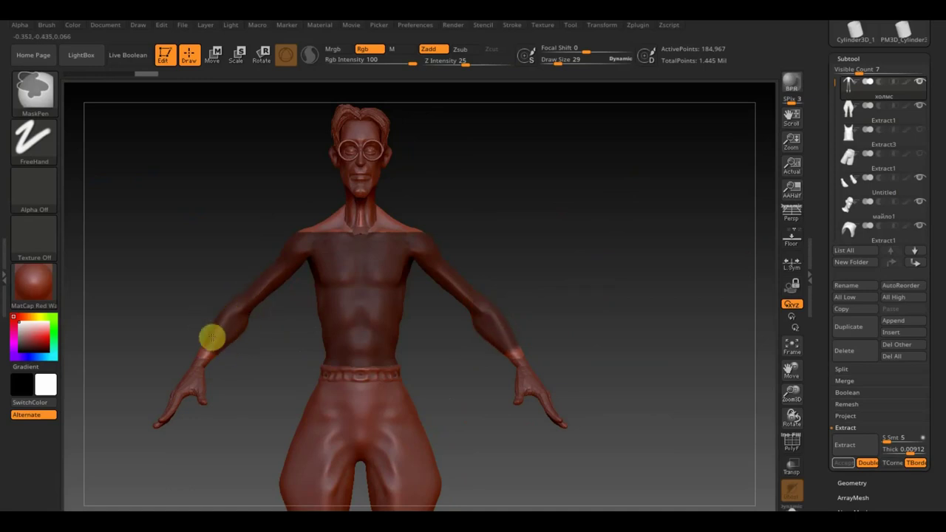
Extend the mask along both arms, checking it from the back and side
drag(540, 280, 502, 280)
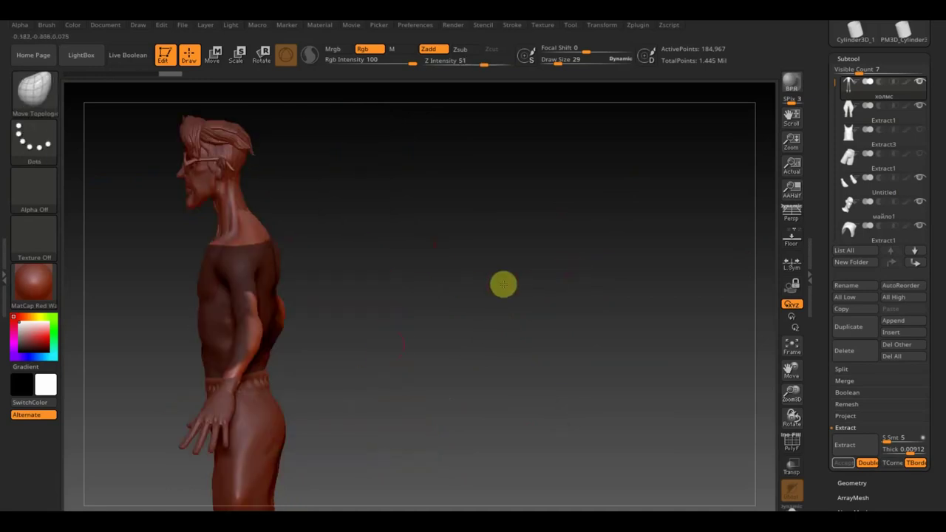
mouse_move(350, 350)
mouse_down()
mouse_move(433, 321)
mouse_move(570, 316)
mouse_up()
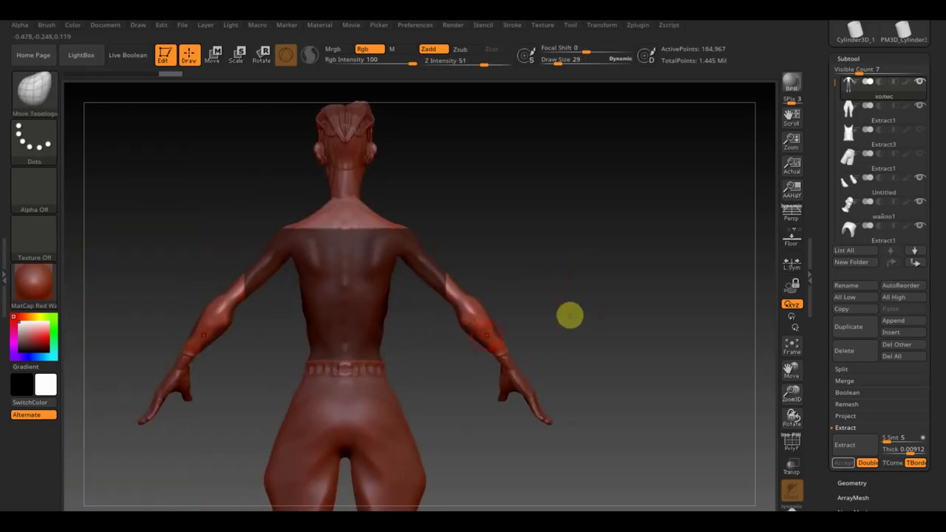
key(ctrl)
mouse_move(215, 345)
ctrl+mouse_down()
mouse_move(232, 335)
mouse_move(222, 291)
mouse_move(285, 260)
mouse_move(289, 228)
mouse_move(334, 234)
mouse_move(326, 226)
ctrl+mouse_up()
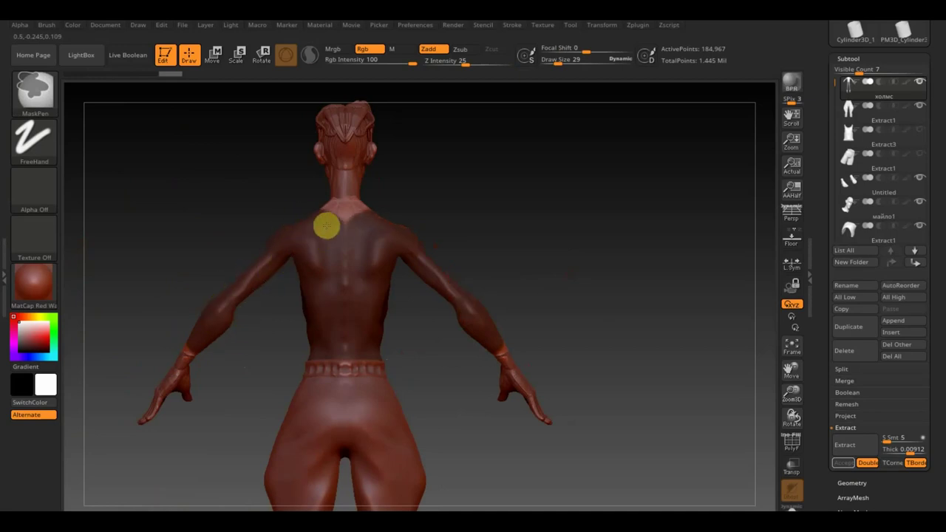
mouse_move(409, 226)
shift+mouse_down()
mouse_move(534, 217)
mouse_move(489, 259)
mouse_move(351, 297)
shift+mouse_up()
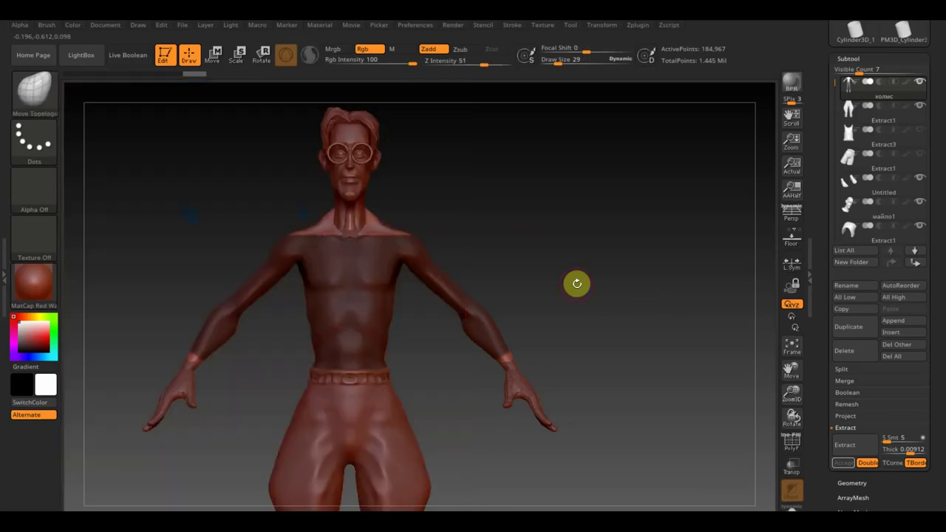
drag(522, 229, 527, 275)
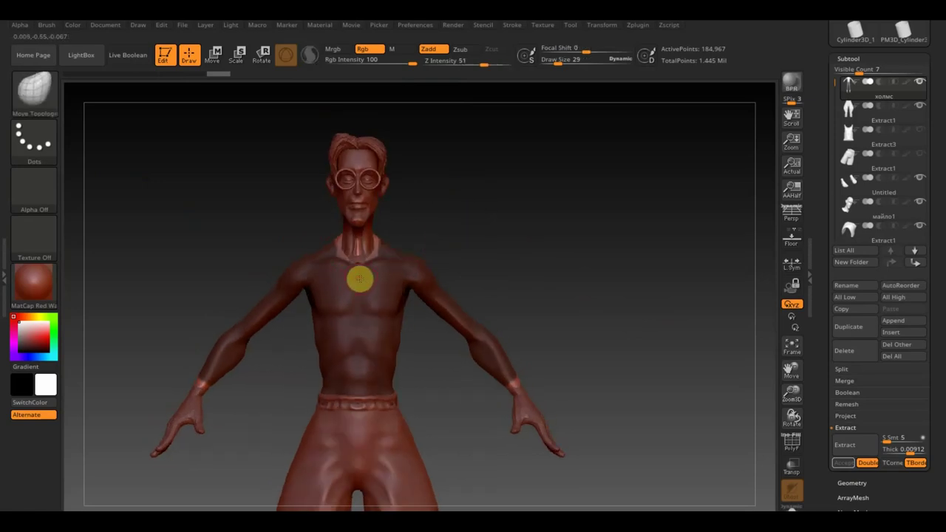
Shape a V neckline into the chest mask and preview the extracted shell
key(m)
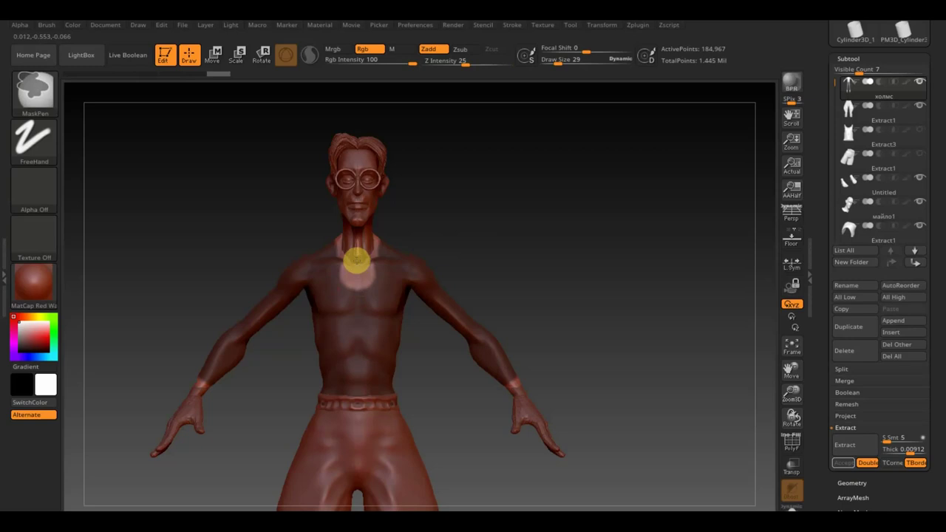
drag(352, 248, 351, 311)
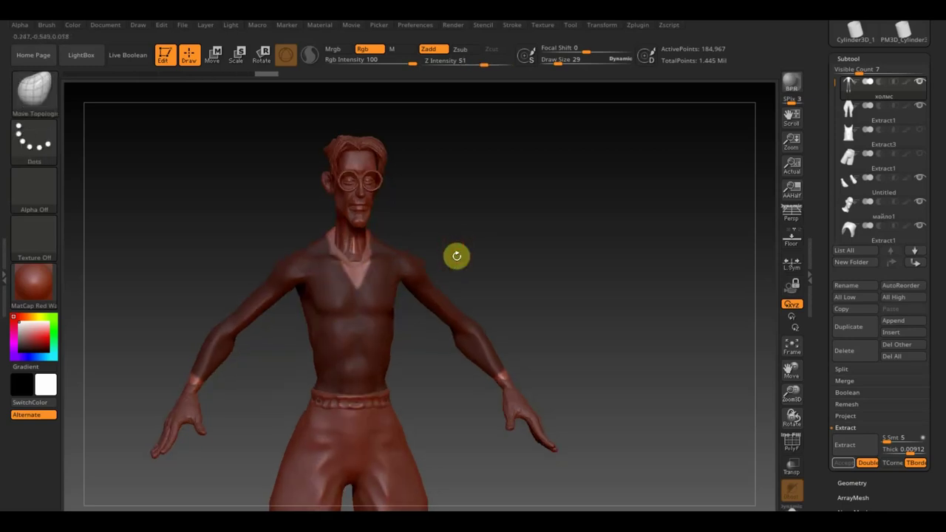
click(859, 449)
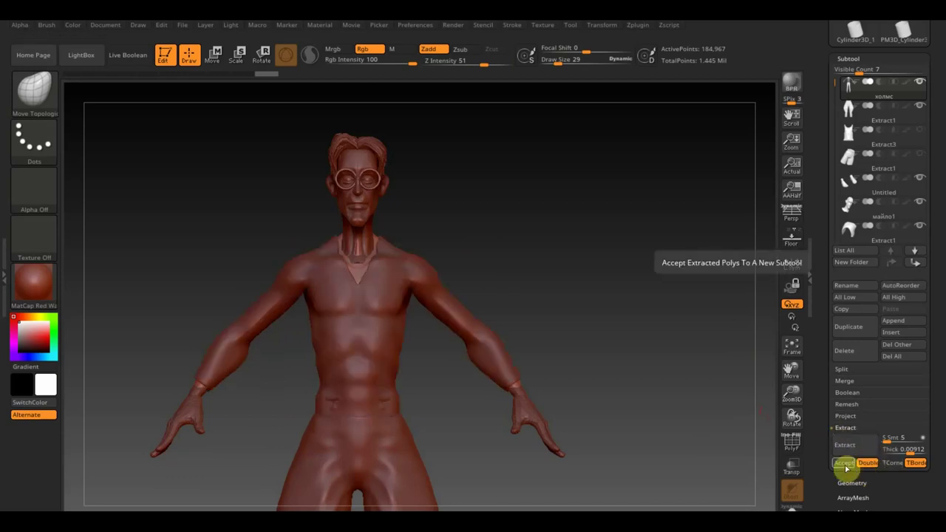
Accept the extracted shirt as subtool Extract2 and toggle the reference overlay to compare
click(843, 463)
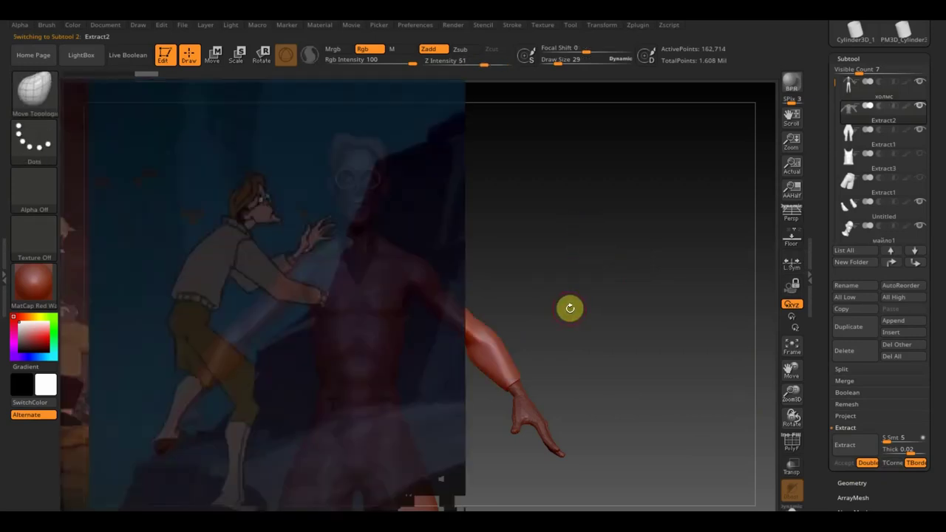
mouse_move(315, 295)
mouse_down()
mouse_move(251, 255)
mouse_move(253, 274)
mouse_move(243, 239)
mouse_move(232, 270)
mouse_move(261, 247)
mouse_move(219, 282)
mouse_move(207, 310)
mouse_up()
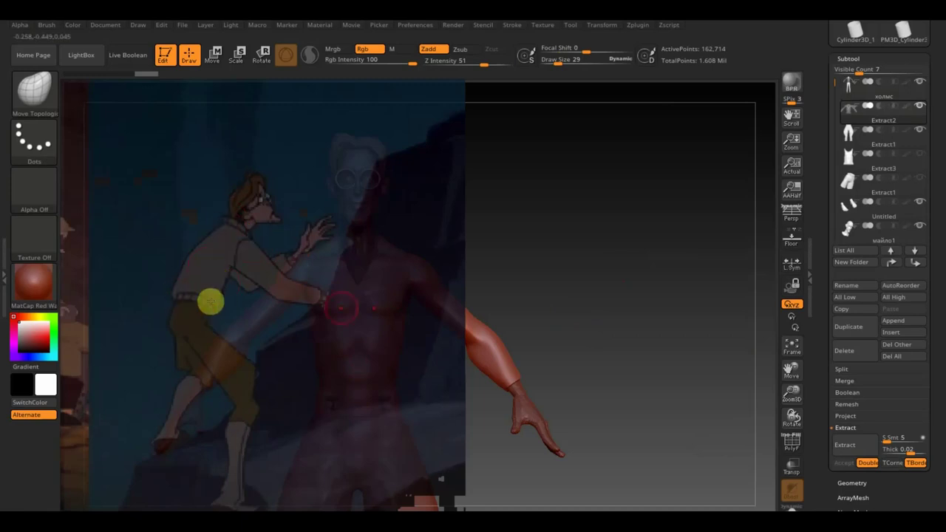
key(shift+z)
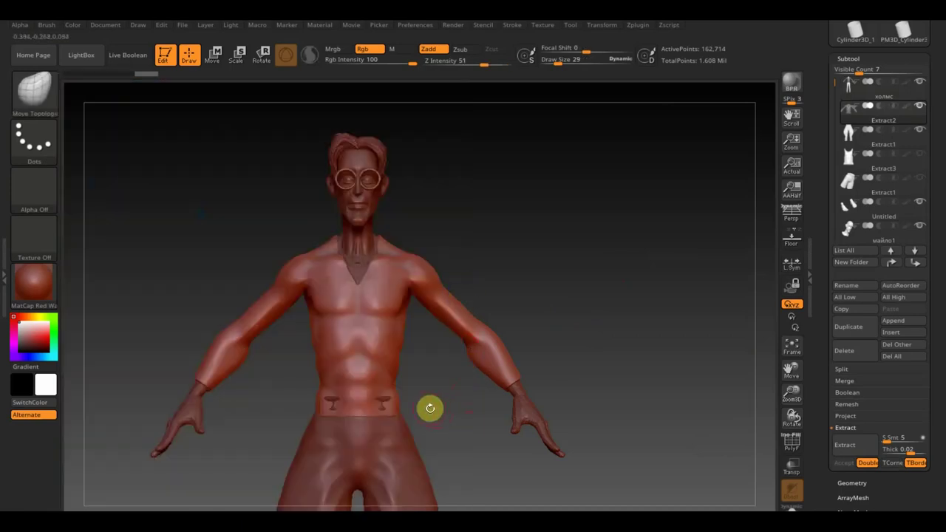
key(shift+z)
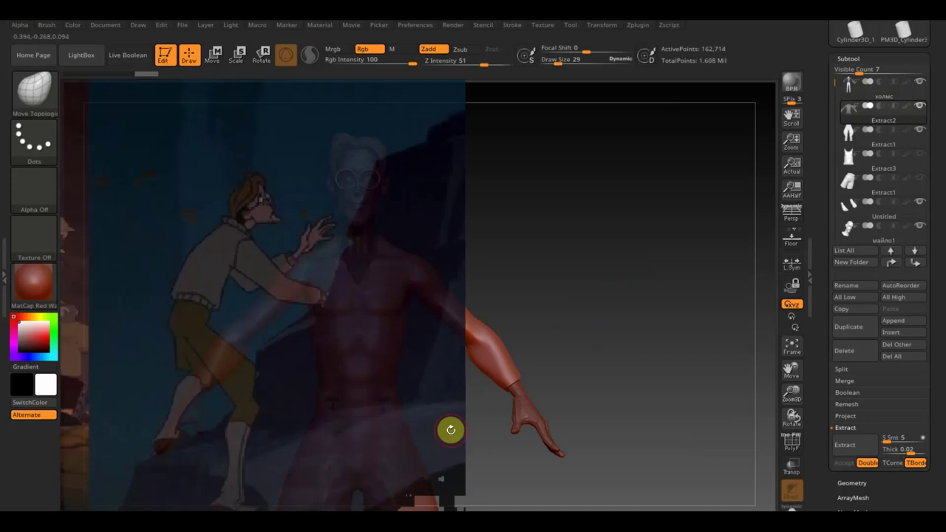
key(shift+z)
key(ctrl)
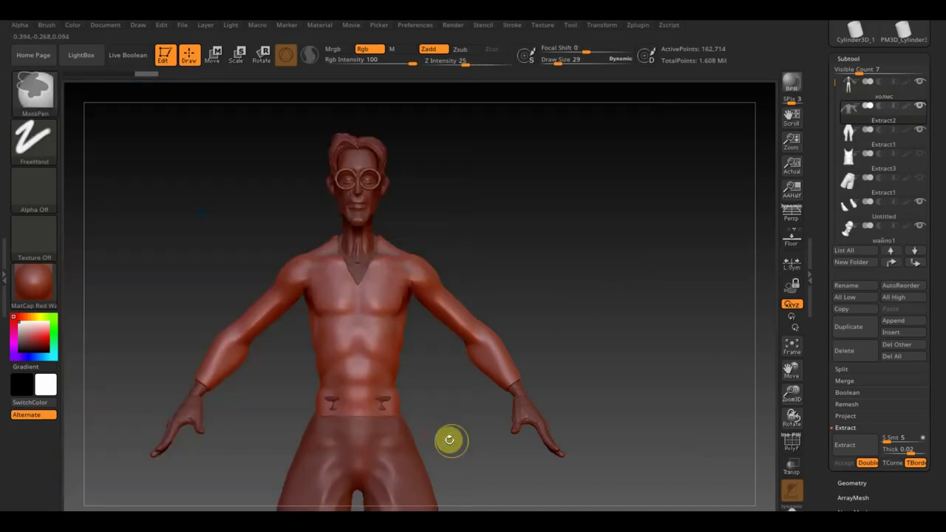
Mask a band along the shirt's waist hem and at the wrist cuffs, checking the profile
ctrl+drag(327, 418, 285, 401)
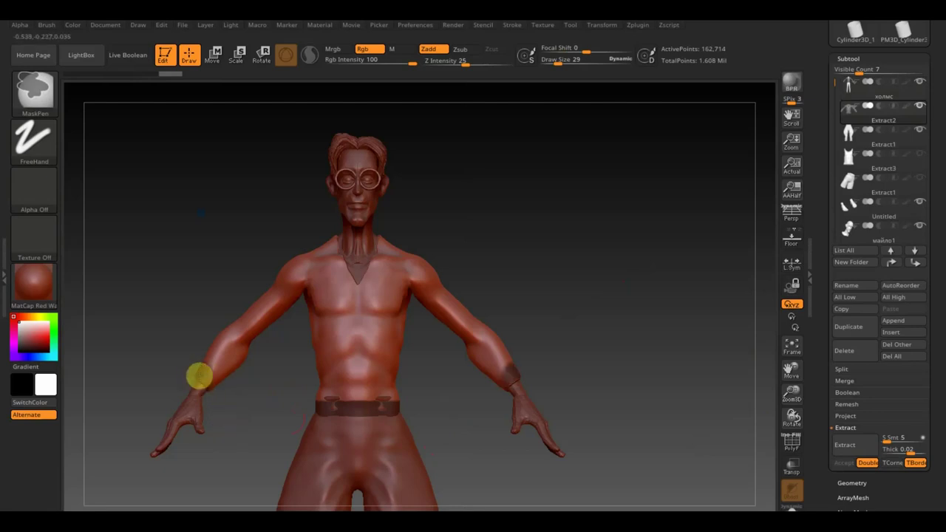
mouse_move(349, 419)
mouse_down()
mouse_move(235, 405)
mouse_move(342, 401)
mouse_up()
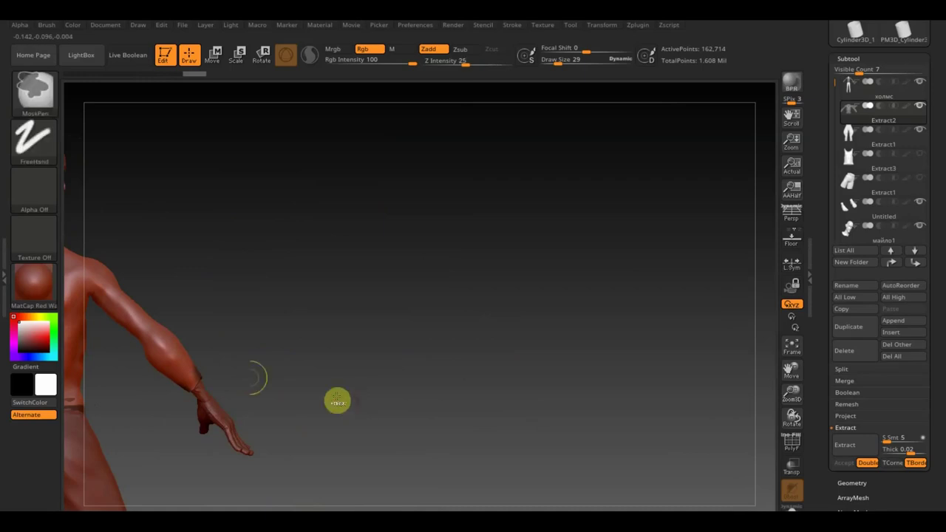
mouse_move(184, 397)
mouse_down()
mouse_move(344, 362)
mouse_move(256, 378)
mouse_move(246, 397)
mouse_move(211, 392)
mouse_move(228, 391)
mouse_up()
mouse_move(433, 401)
mouse_down()
mouse_move(505, 399)
mouse_move(487, 407)
mouse_up()
mouse_move(418, 407)
alt+mouse_down()
mouse_move(496, 382)
mouse_move(488, 357)
mouse_move(516, 334)
alt+mouse_up()
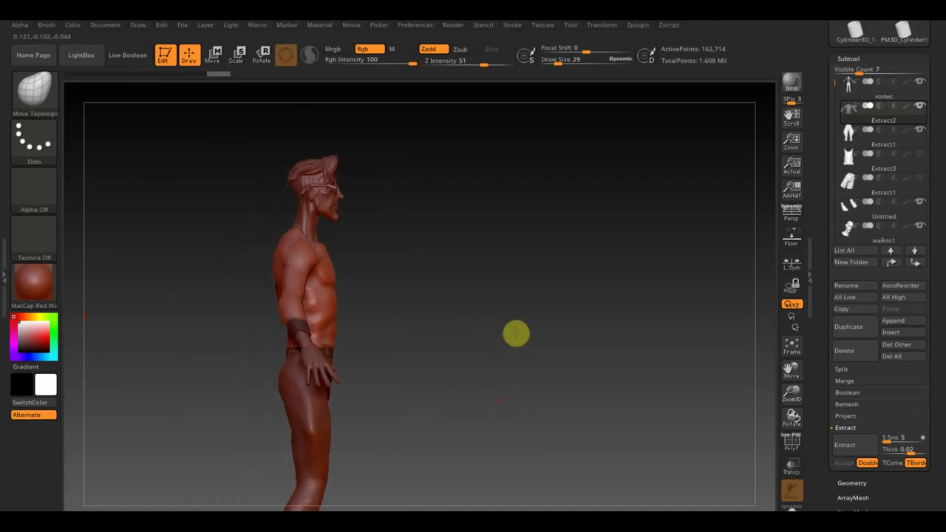
mouse_move(579, 344)
mouse_down()
mouse_move(532, 351)
mouse_move(576, 311)
mouse_move(572, 325)
mouse_up()
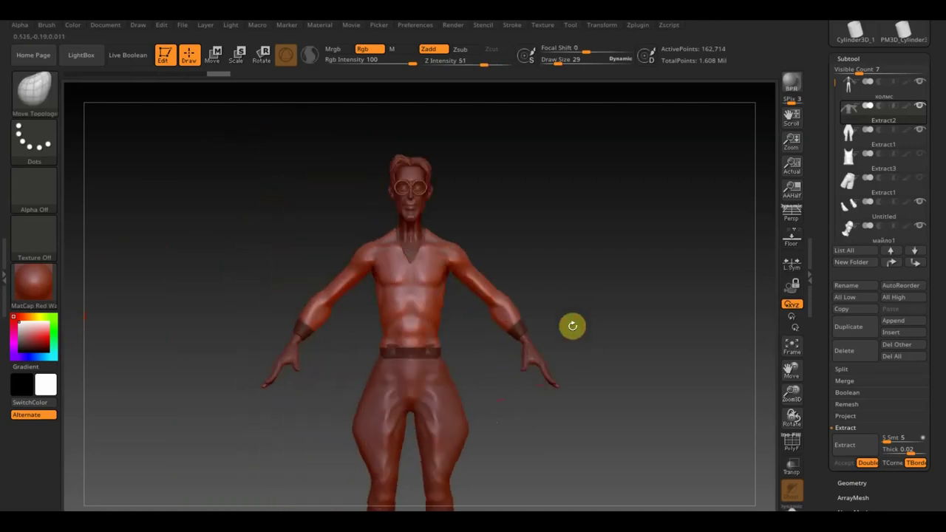
alt+drag(507, 418, 470, 411)
mouse_move(912, 500)
mouse_down()
mouse_move(912, 422)
mouse_move(865, 409)
mouse_up()
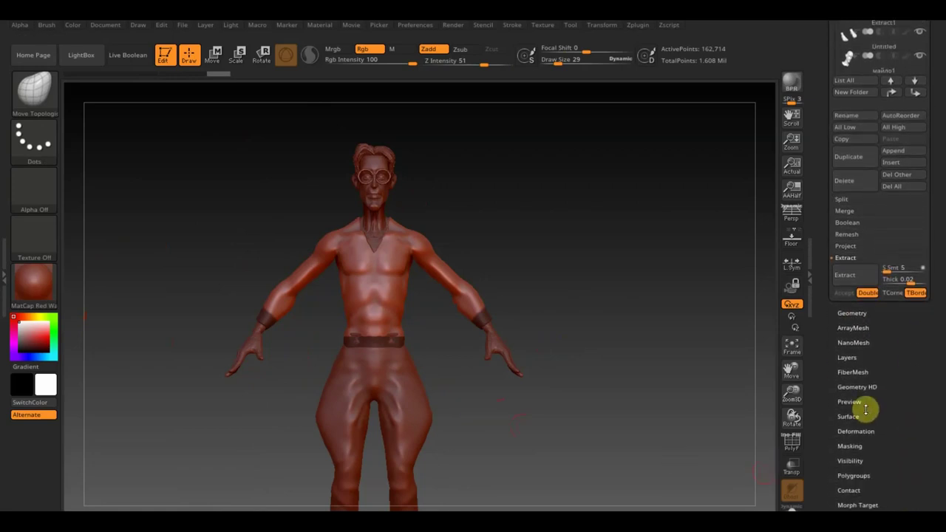
Apply the Deformation Inflate slider to make the shirt baggier
click(860, 429)
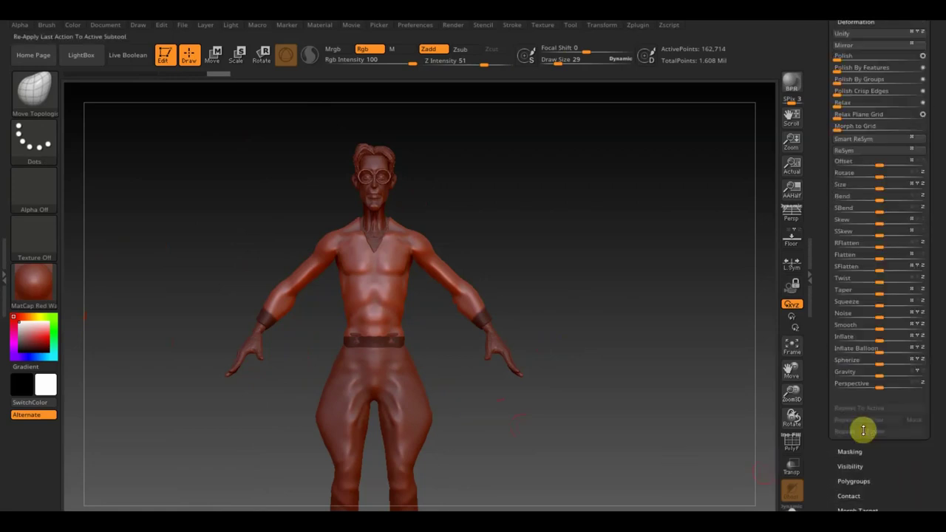
click(880, 341)
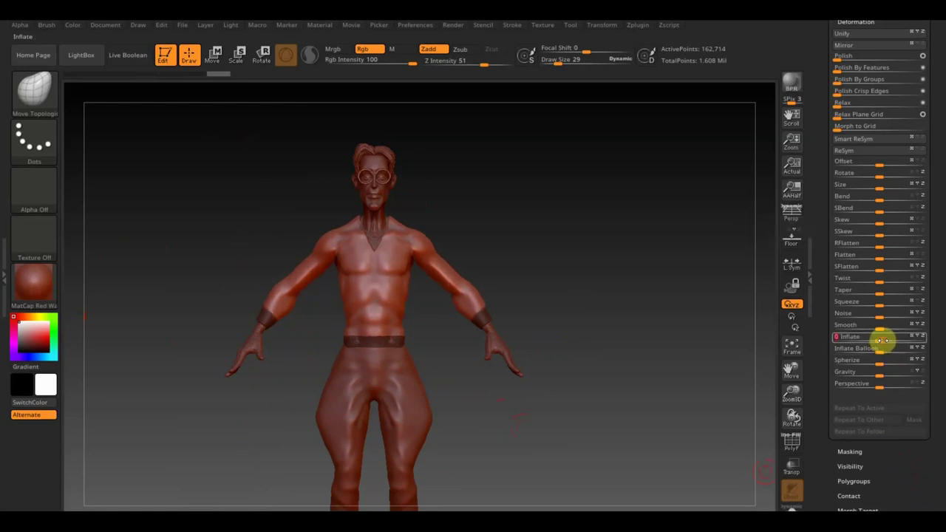
drag(558, 61, 563, 64)
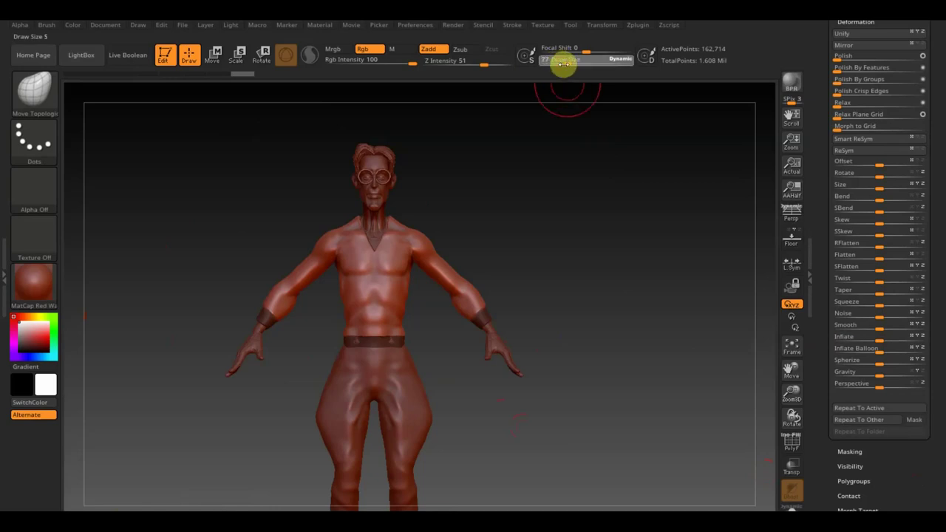
Smooth the shirt's back at Draw Size 81, then inflate it further
key(shift)
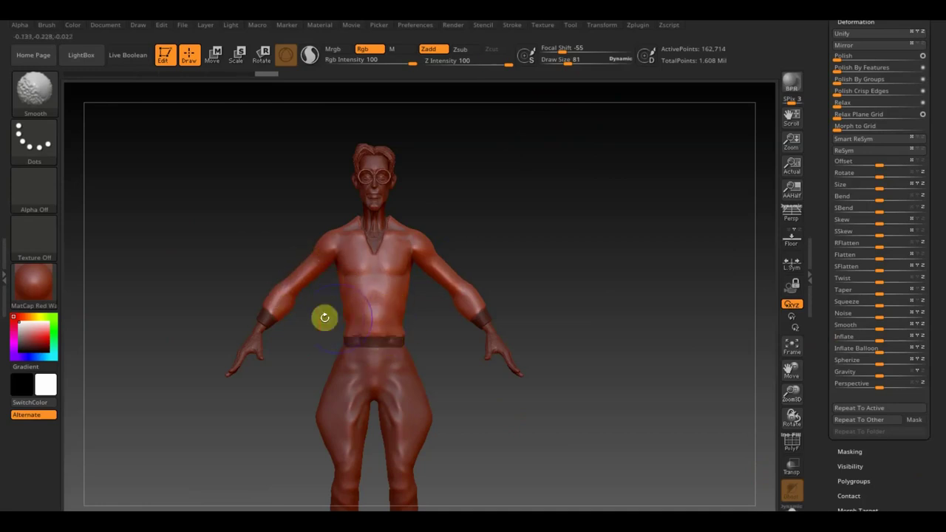
mouse_move(323, 317)
mouse_down()
mouse_move(359, 332)
mouse_move(425, 281)
mouse_up()
mouse_move(476, 262)
mouse_down()
mouse_move(439, 262)
mouse_move(495, 266)
mouse_up()
drag(418, 295, 453, 329)
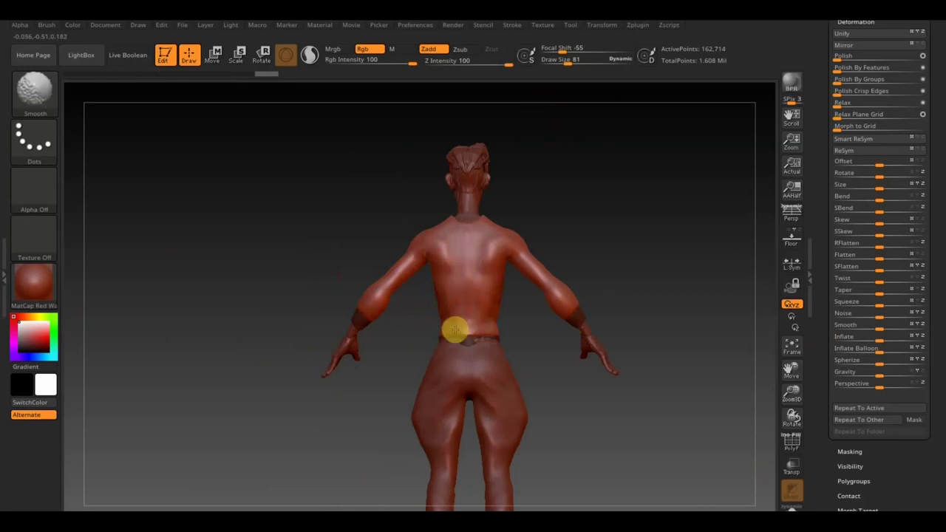
shift+drag(394, 275, 449, 269)
drag(585, 210, 568, 222)
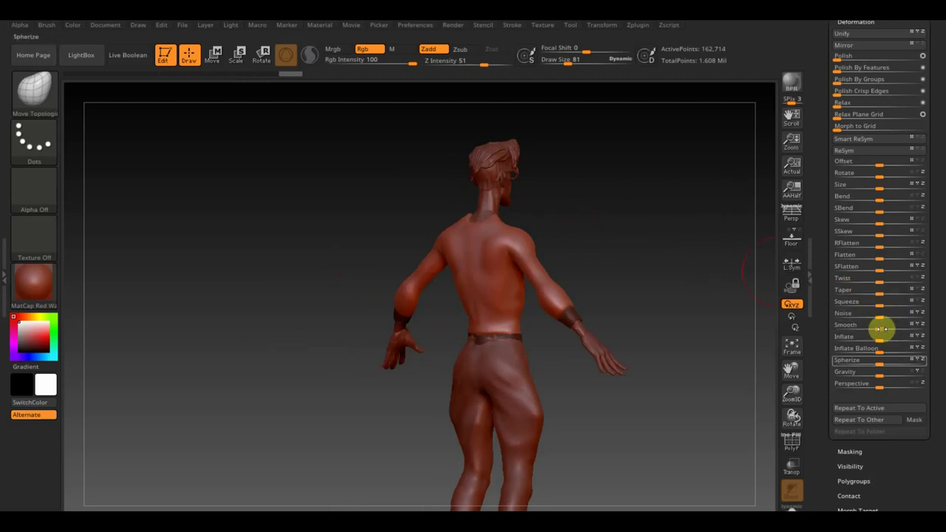
drag(879, 338, 885, 339)
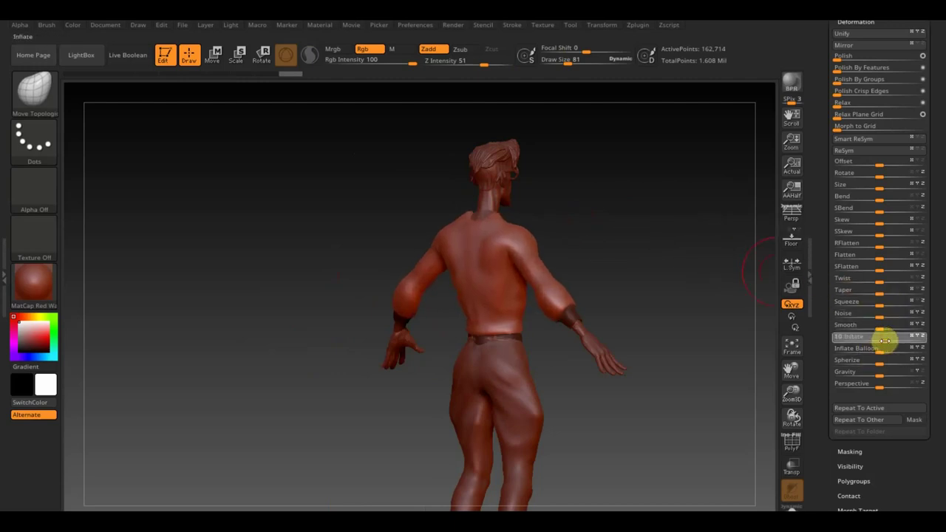
mouse_move(661, 293)
mouse_down()
mouse_move(566, 298)
mouse_move(462, 250)
mouse_up()
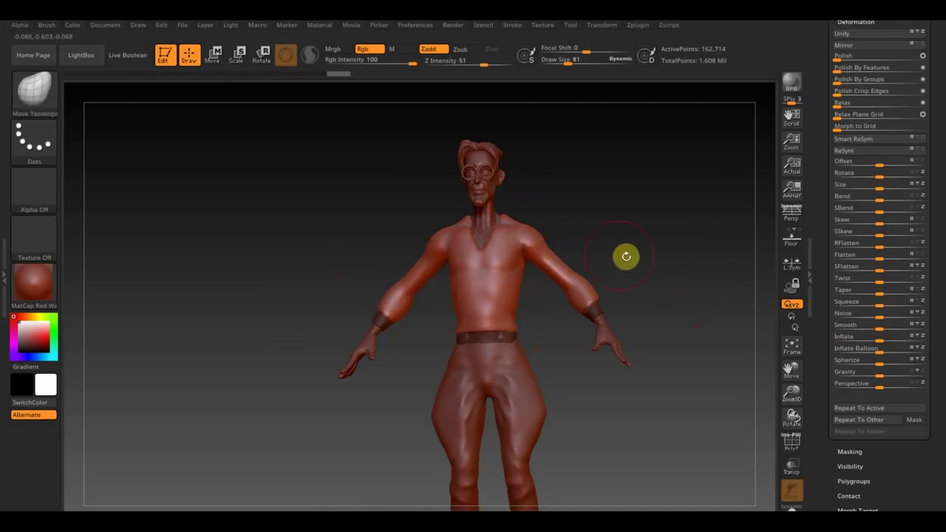
With a smaller brush, pull the shirt down near the neck and upper back, then smooth it
mouse_move(626, 256)
mouse_down()
mouse_move(644, 256)
mouse_move(648, 284)
mouse_move(623, 286)
mouse_move(606, 248)
mouse_move(625, 328)
mouse_move(599, 228)
mouse_up()
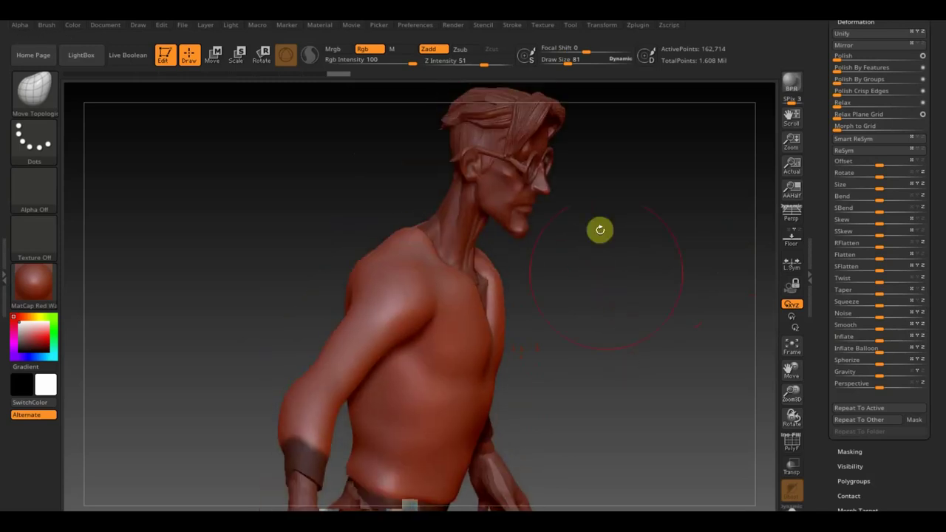
drag(565, 60, 564, 61)
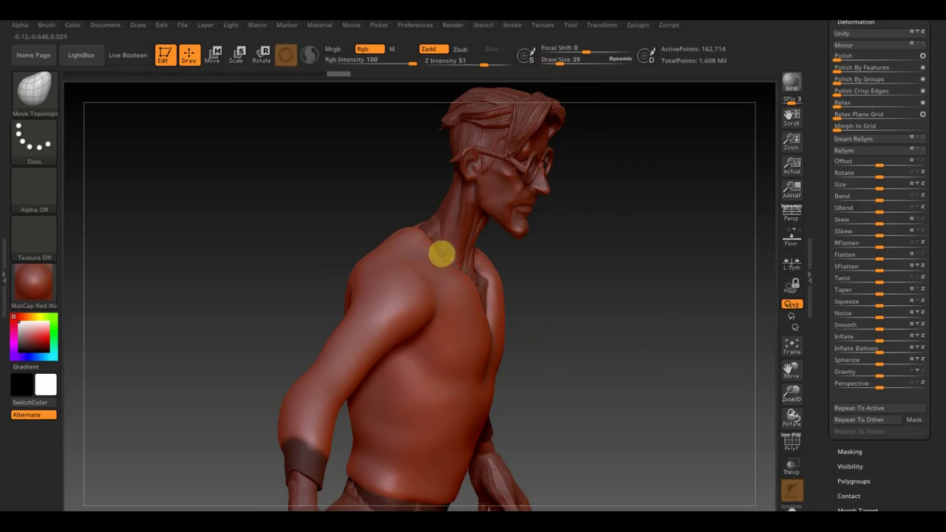
drag(433, 249, 441, 264)
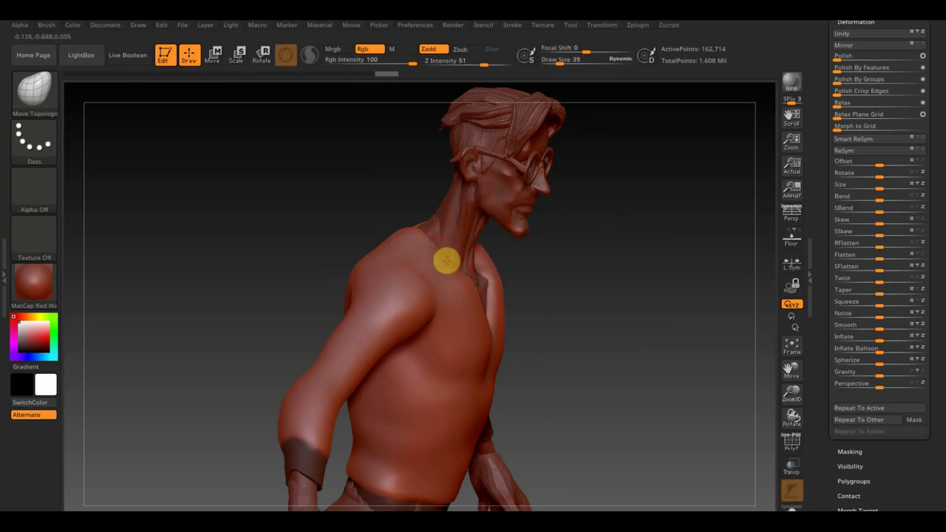
drag(553, 250, 590, 300)
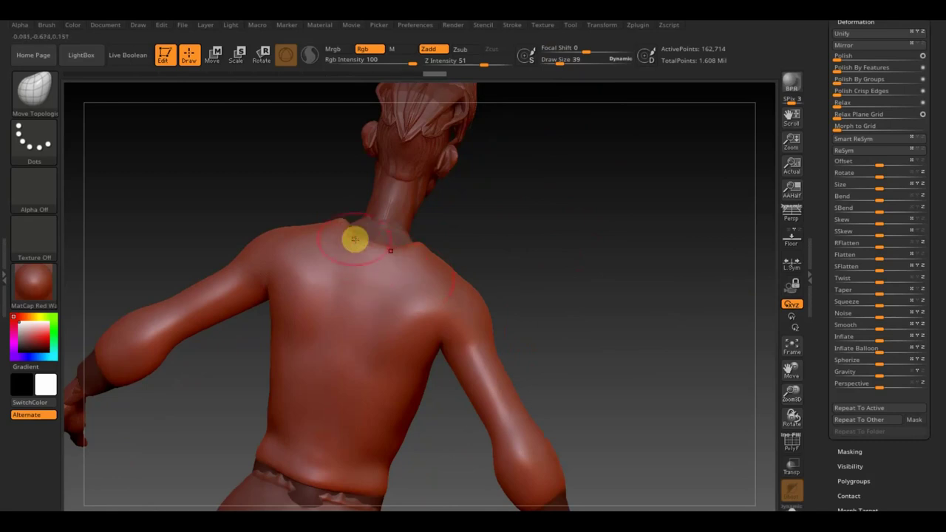
drag(355, 233, 363, 241)
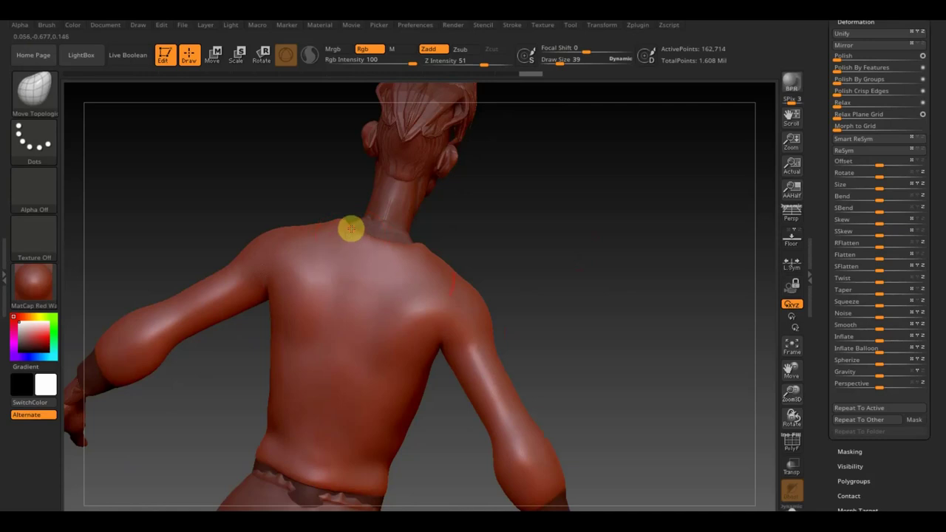
key(shift)
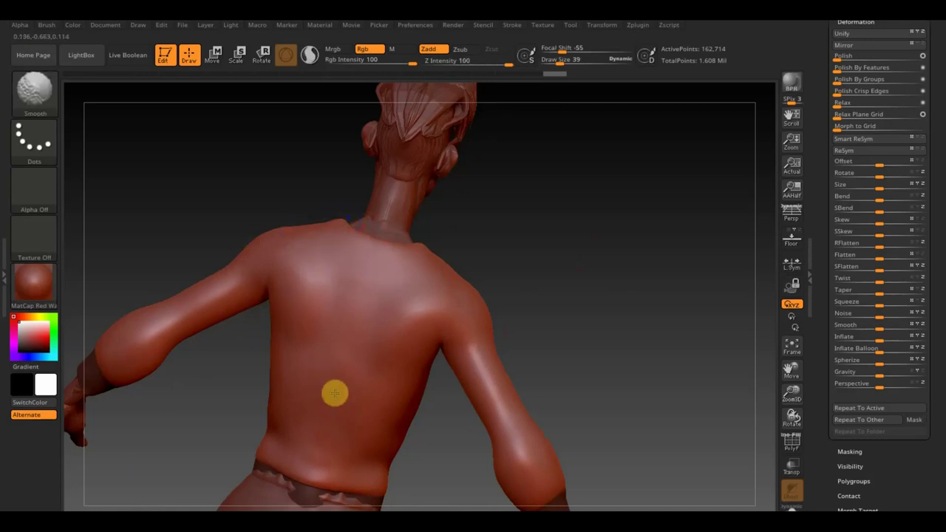
mouse_move(587, 342)
mouse_down()
mouse_move(525, 297)
mouse_move(537, 302)
mouse_move(587, 239)
mouse_move(584, 309)
mouse_move(541, 363)
mouse_move(585, 333)
mouse_move(520, 298)
mouse_move(599, 286)
mouse_up()
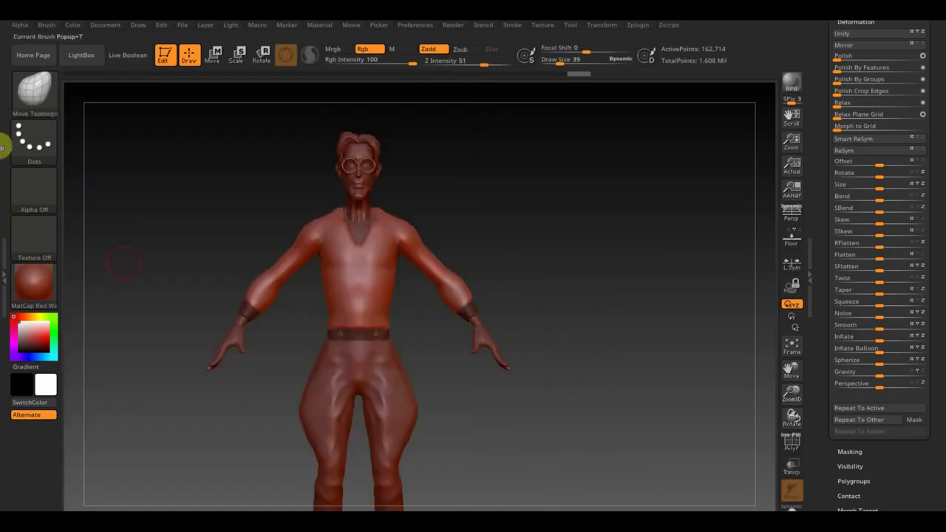
click(56, 97)
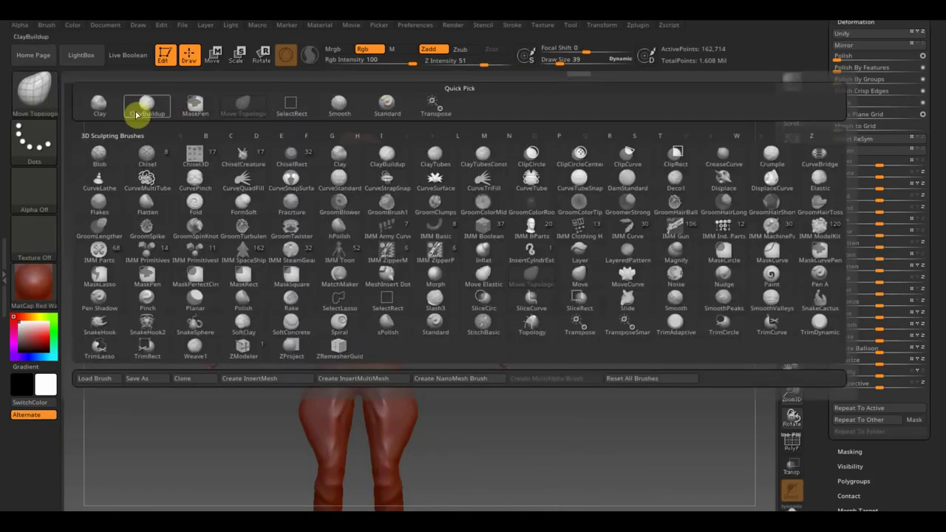
Paint bunched cloth folds on the shirt above the belt using ClayBuildup at draw size 31
click(143, 106)
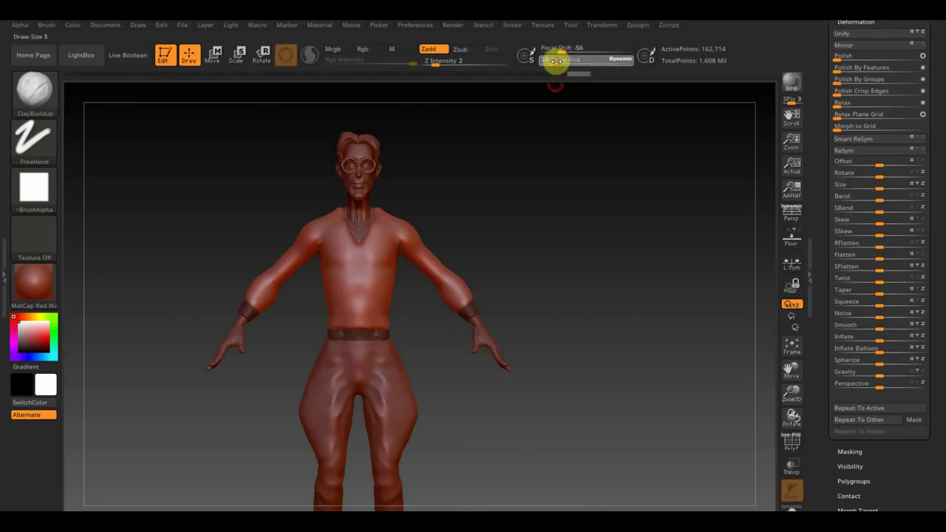
drag(556, 61, 559, 64)
mouse_move(475, 352)
mouse_down()
mouse_move(439, 365)
mouse_move(446, 374)
mouse_move(535, 294)
mouse_up()
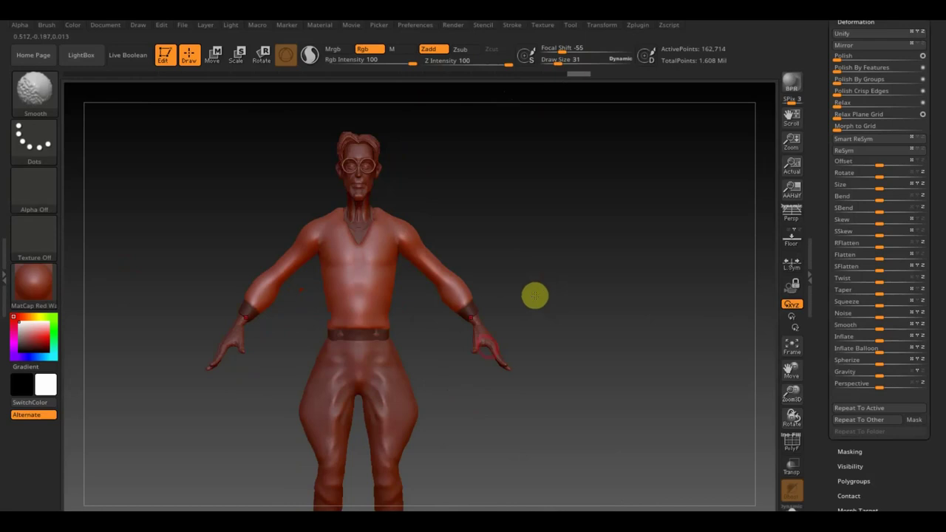
mouse_move(462, 368)
alt+mouse_down()
mouse_move(466, 444)
mouse_move(507, 310)
mouse_move(368, 317)
alt+mouse_up()
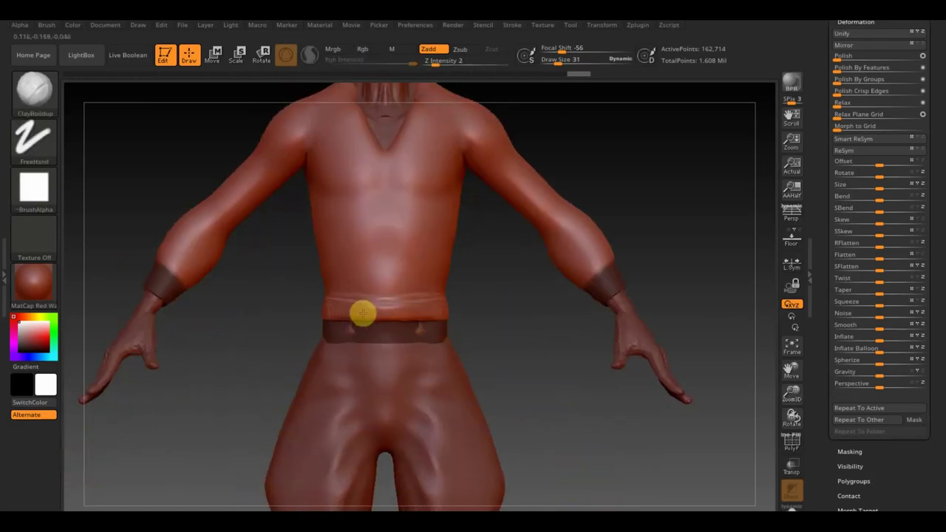
drag(308, 325, 416, 296)
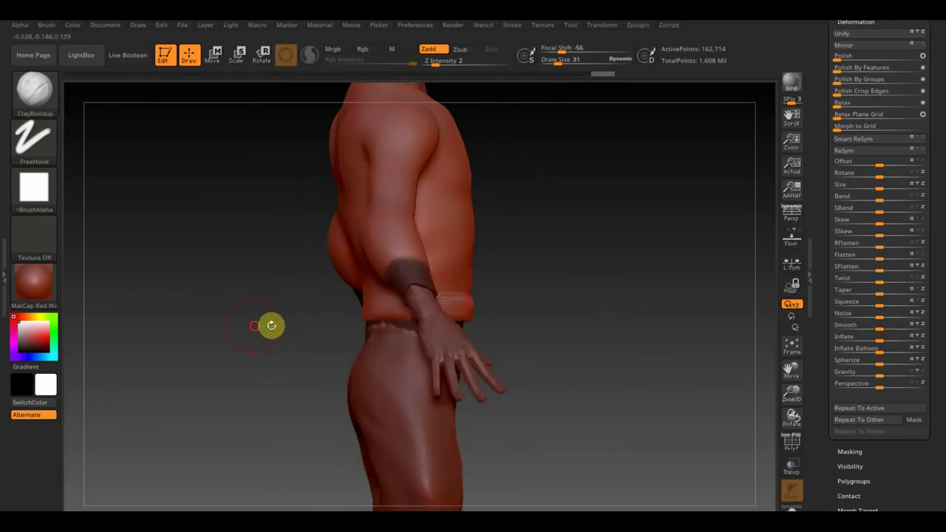
drag(272, 325, 328, 332)
mouse_move(549, 312)
mouse_down()
mouse_move(482, 308)
mouse_move(525, 317)
mouse_move(537, 318)
mouse_move(443, 295)
mouse_move(521, 283)
mouse_up()
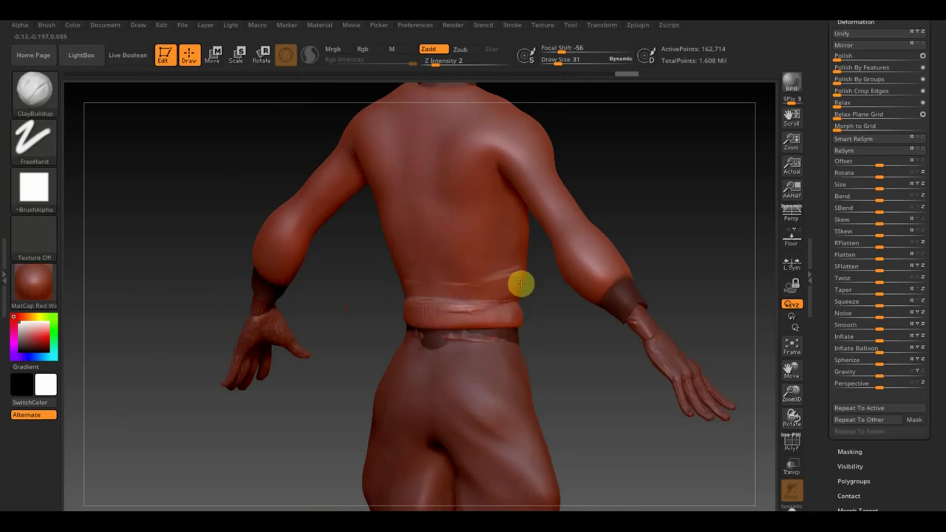
drag(671, 249, 572, 259)
drag(459, 284, 470, 261)
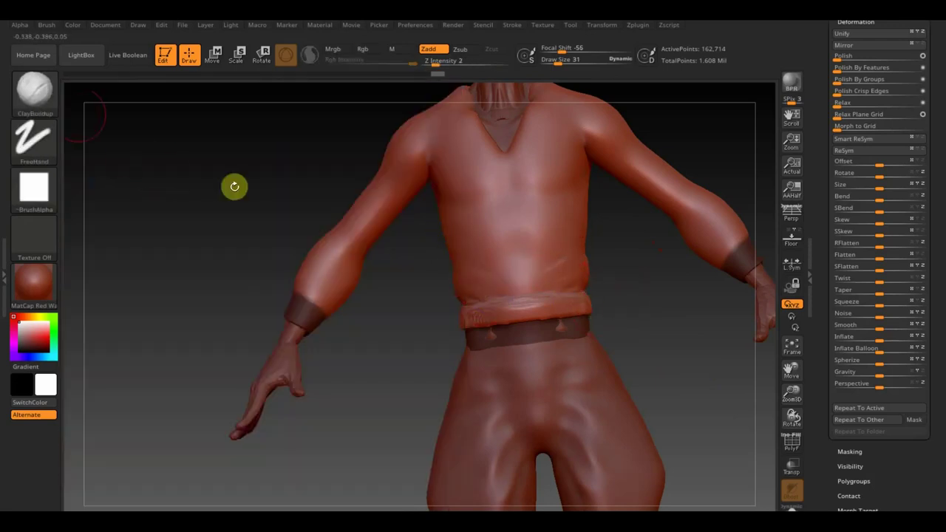
click(52, 100)
Pull the shirt hem outward above the belt with Move Topological at draw size 107
click(237, 99)
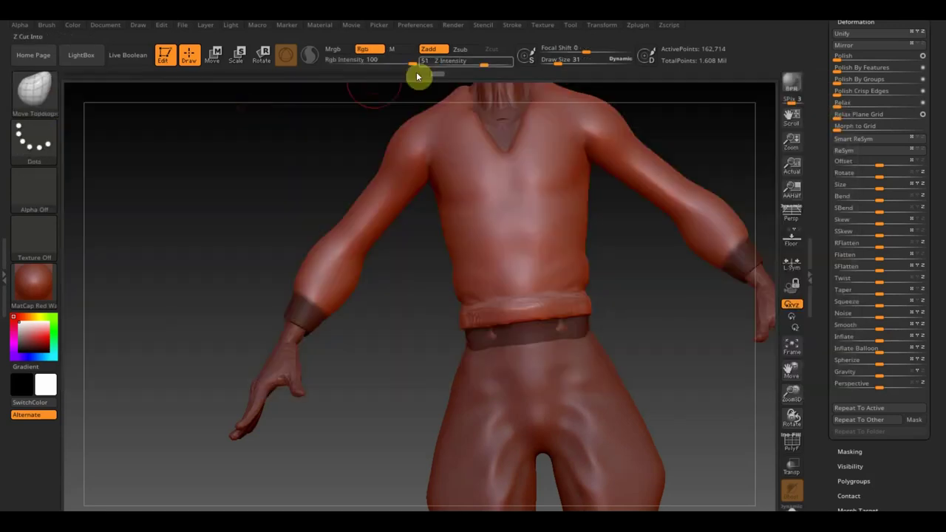
drag(581, 59, 562, 62)
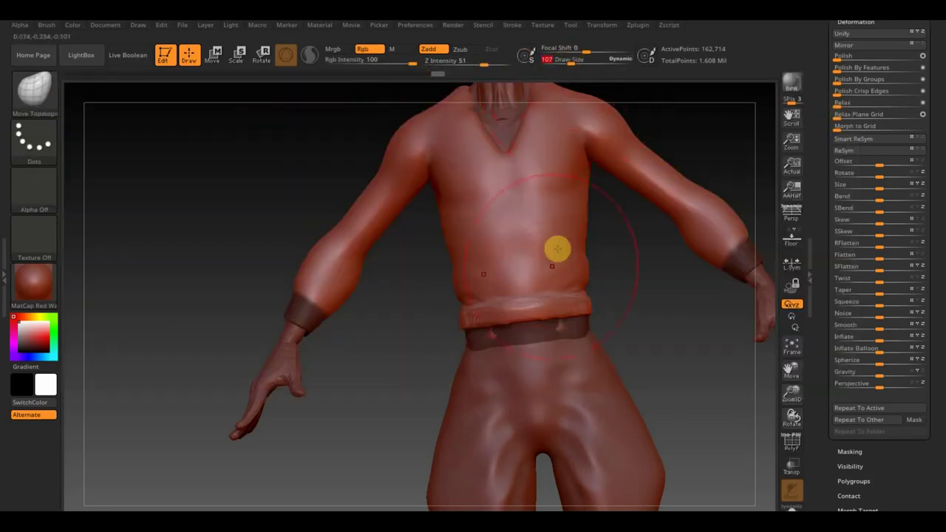
mouse_move(570, 296)
mouse_down()
mouse_move(604, 306)
mouse_move(574, 316)
mouse_up()
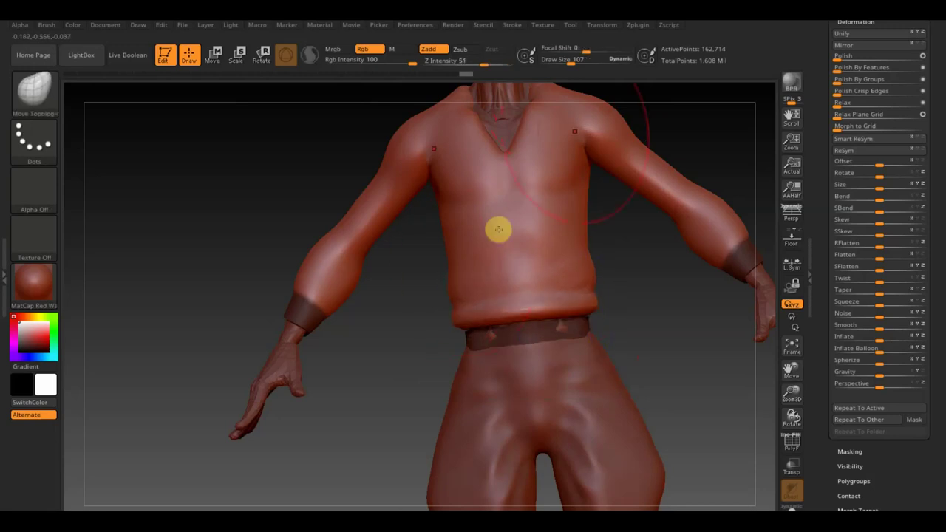
Push the shirt's torso sides outward, check the profile, and reduce draw size to 62
drag(591, 63, 575, 63)
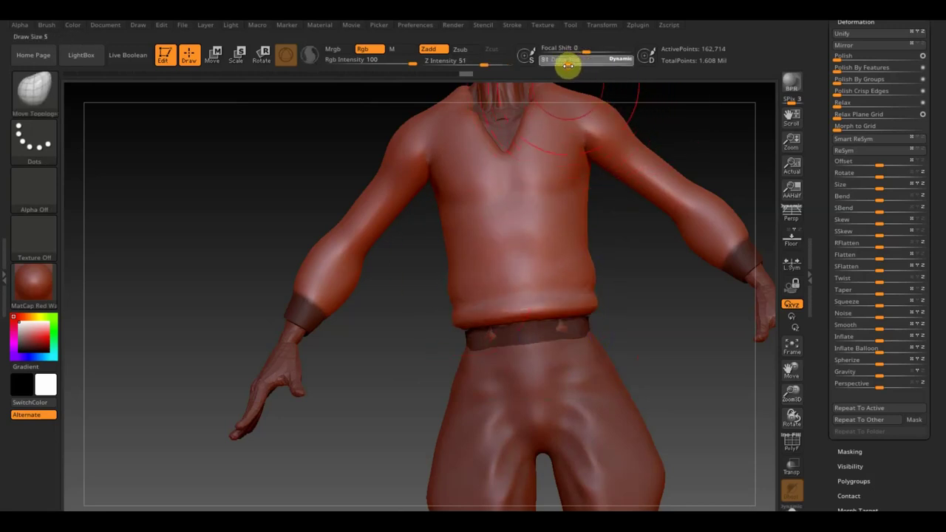
drag(450, 238, 446, 228)
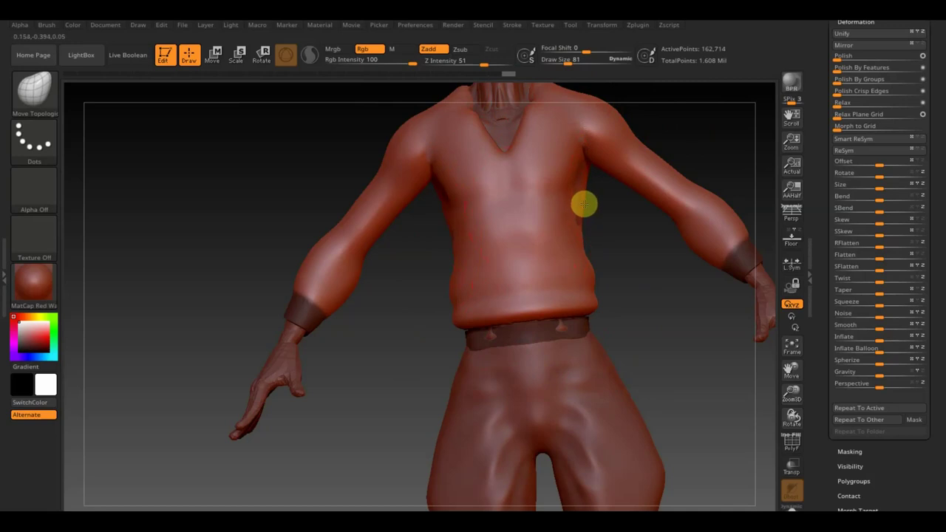
mouse_move(614, 220)
mouse_down()
mouse_move(495, 213)
mouse_move(519, 227)
mouse_up()
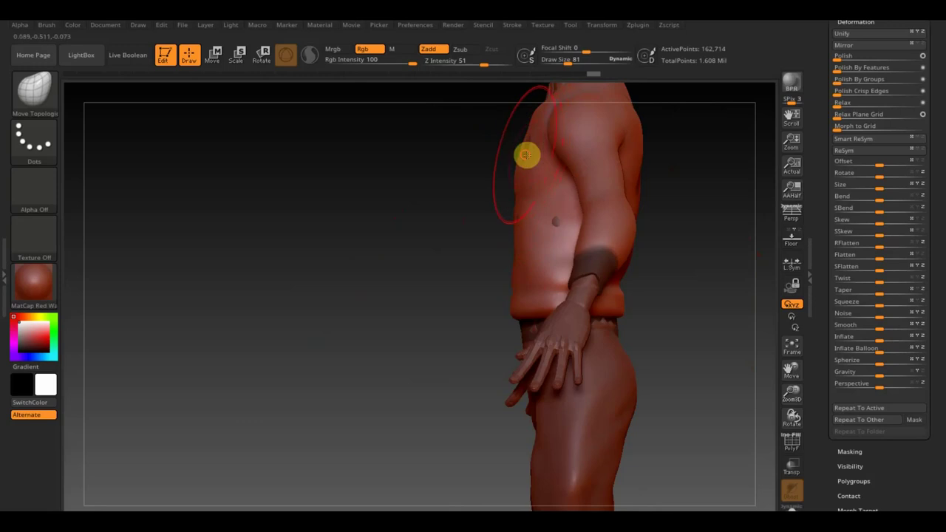
mouse_move(422, 205)
mouse_down()
mouse_move(586, 197)
mouse_move(682, 154)
mouse_up()
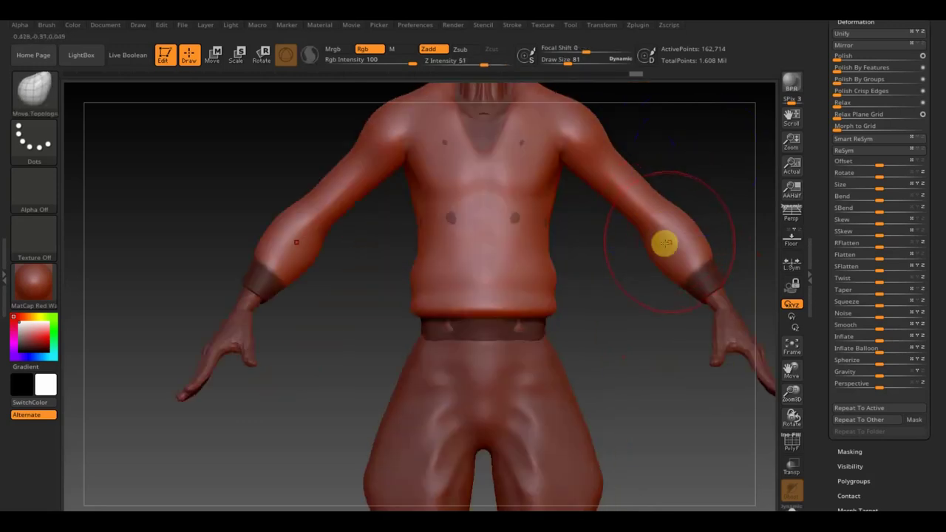
drag(633, 63, 564, 62)
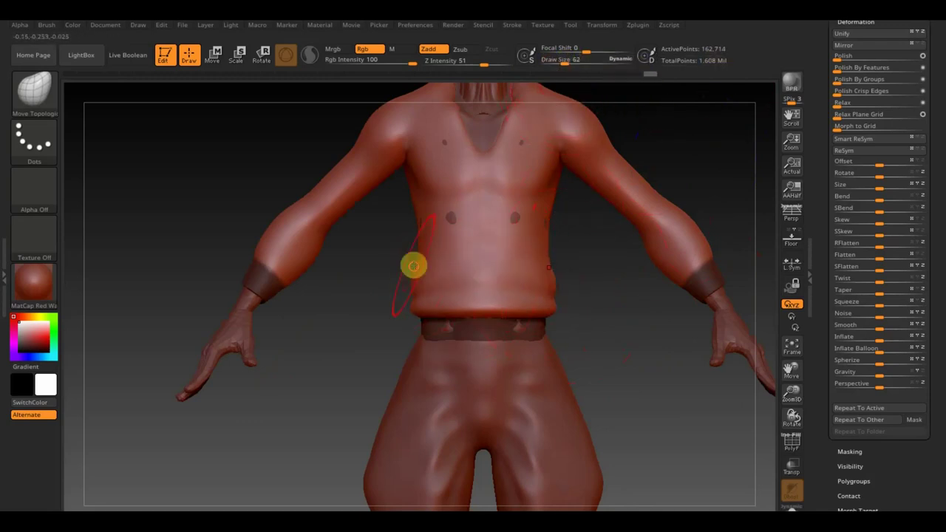
right_drag(380, 262, 422, 274)
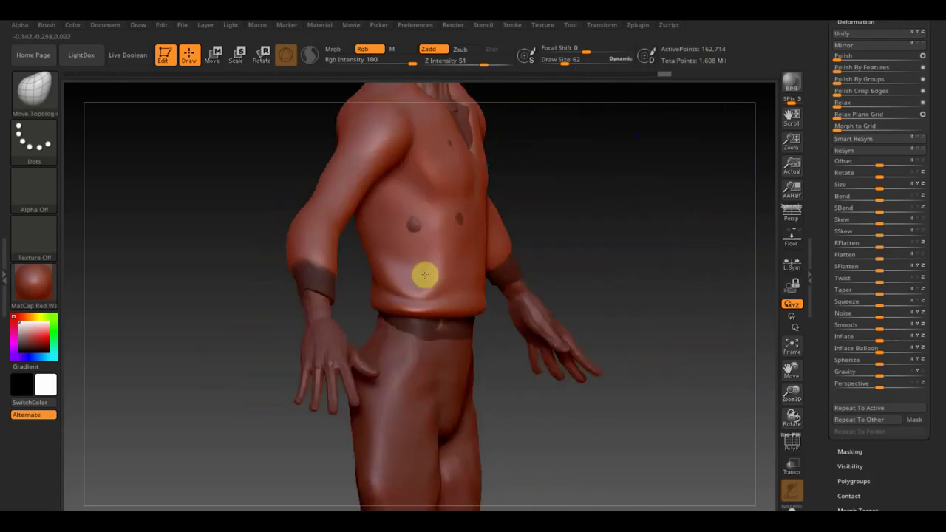
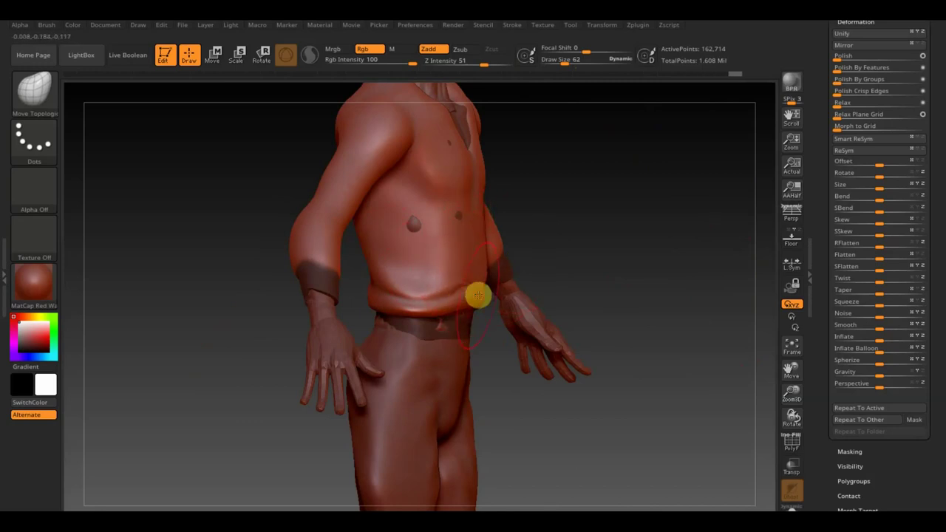
Nudge the stomach just above the belt into shape and quick-save the project
mouse_move(405, 306)
mouse_down()
mouse_move(405, 296)
mouse_move(383, 303)
mouse_up()
click(450, 311)
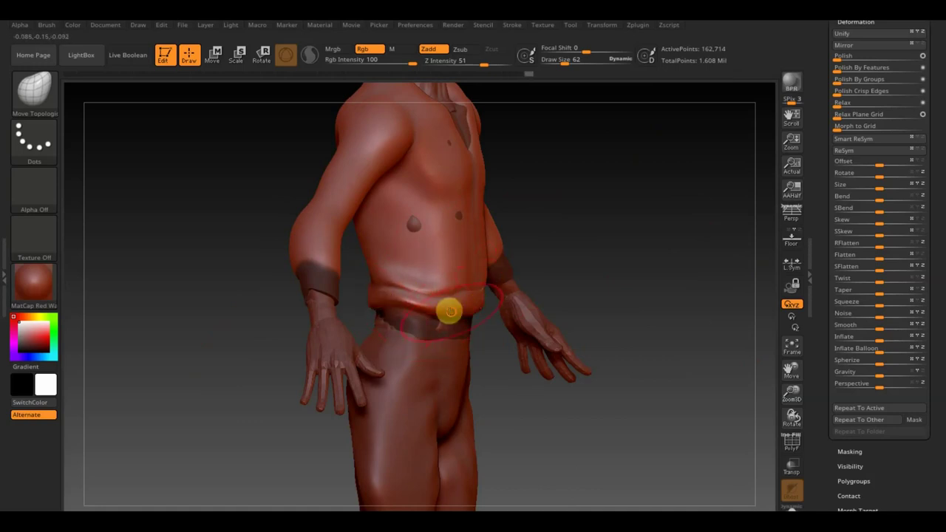
mouse_move(555, 262)
mouse_down()
mouse_move(545, 281)
mouse_move(456, 283)
mouse_move(445, 297)
mouse_move(476, 304)
mouse_up()
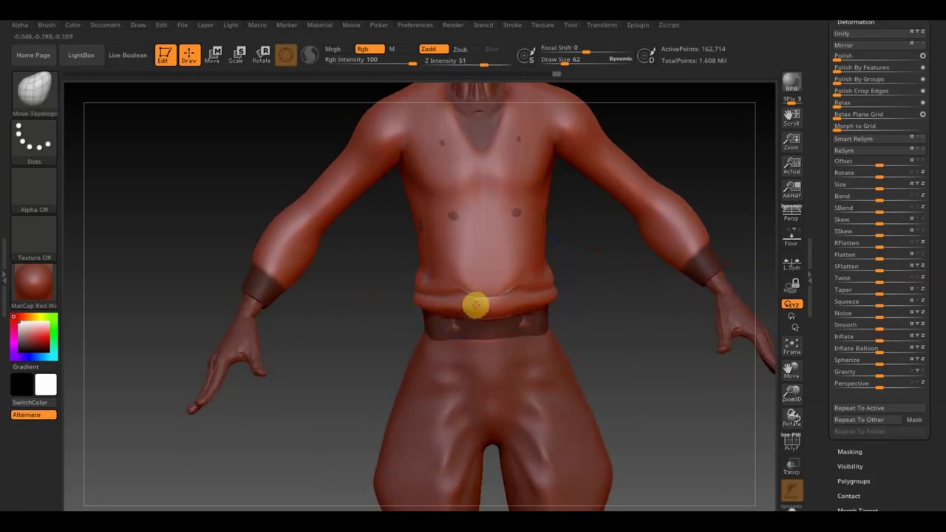
drag(559, 275, 455, 298)
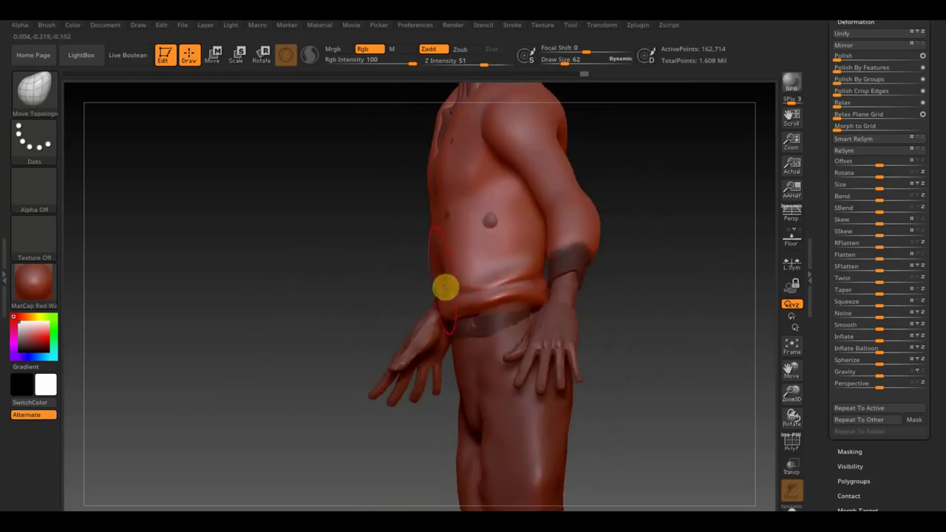
key(ctrl+s)
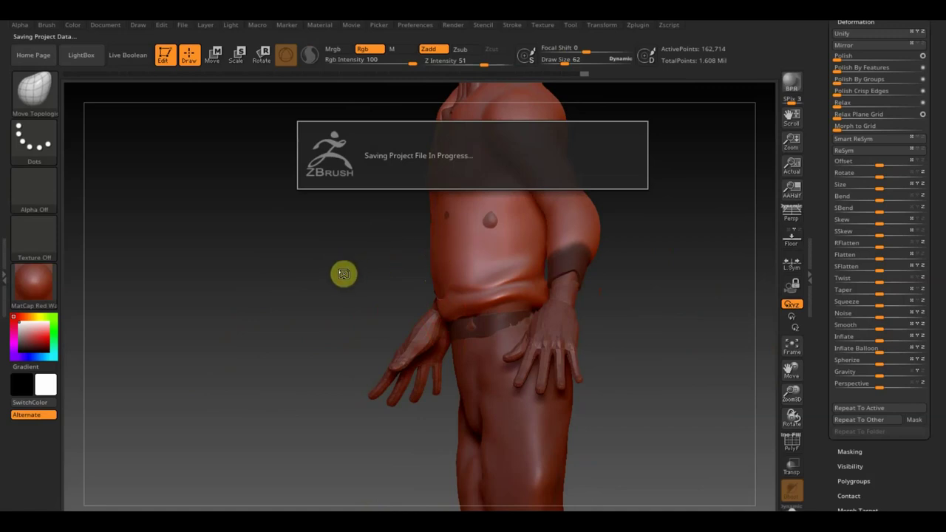
Erase the stray chest mask patches while keeping the belt and wristband mask
drag(350, 264, 368, 271)
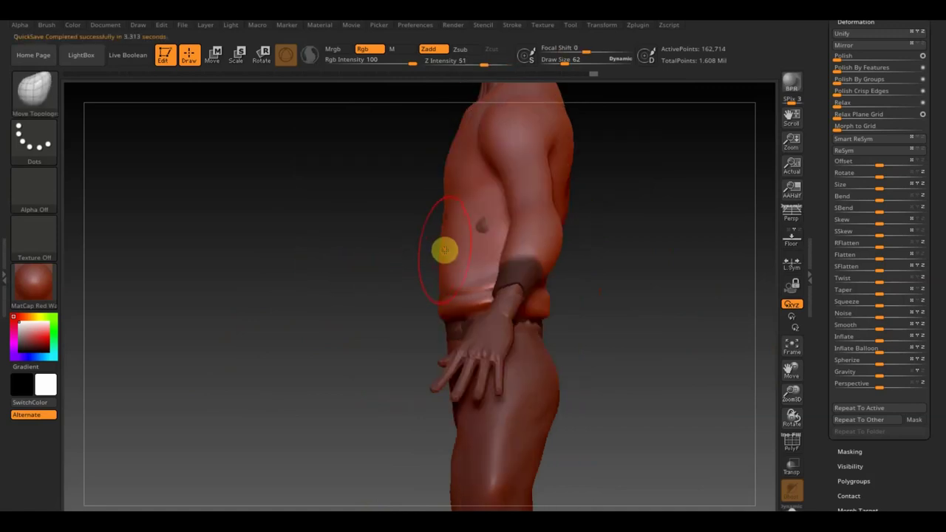
drag(637, 251, 654, 322)
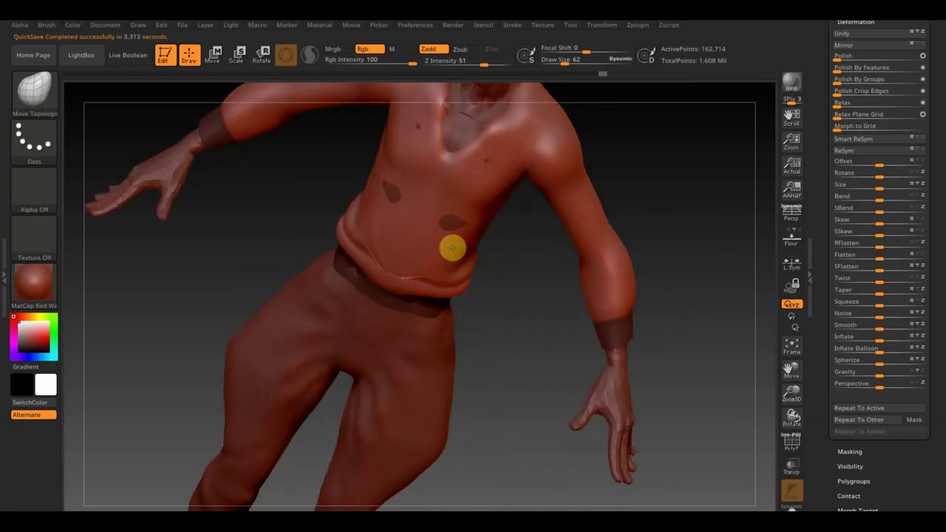
mouse_move(525, 263)
mouse_down()
mouse_move(488, 204)
mouse_move(475, 247)
mouse_up()
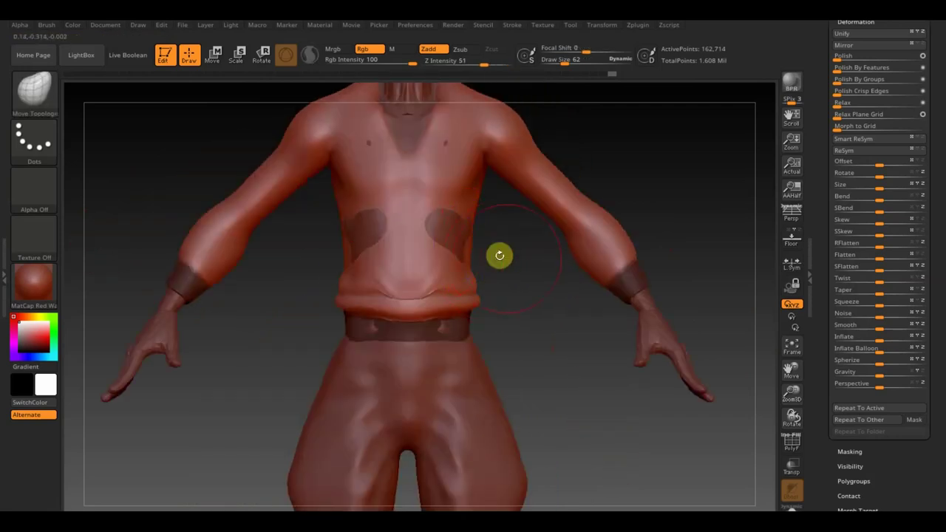
drag(498, 256, 533, 262)
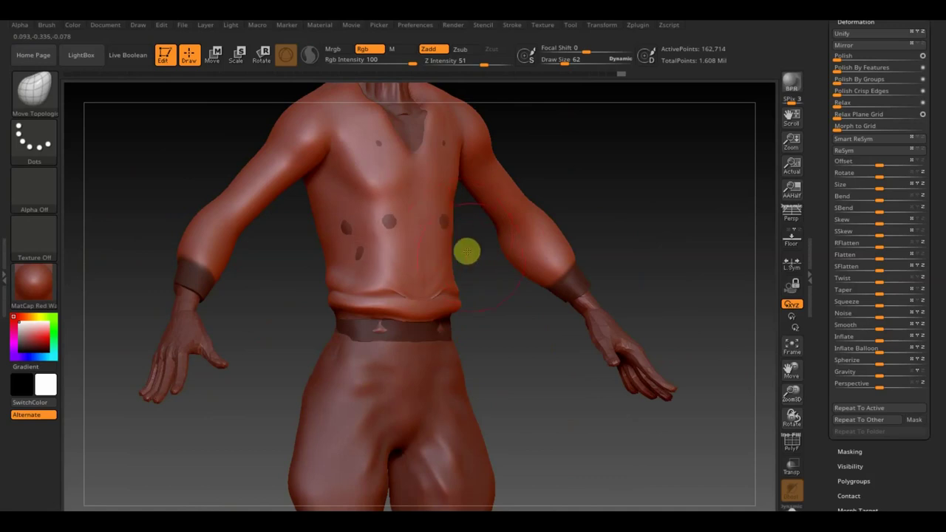
drag(466, 251, 452, 253)
key(shift)
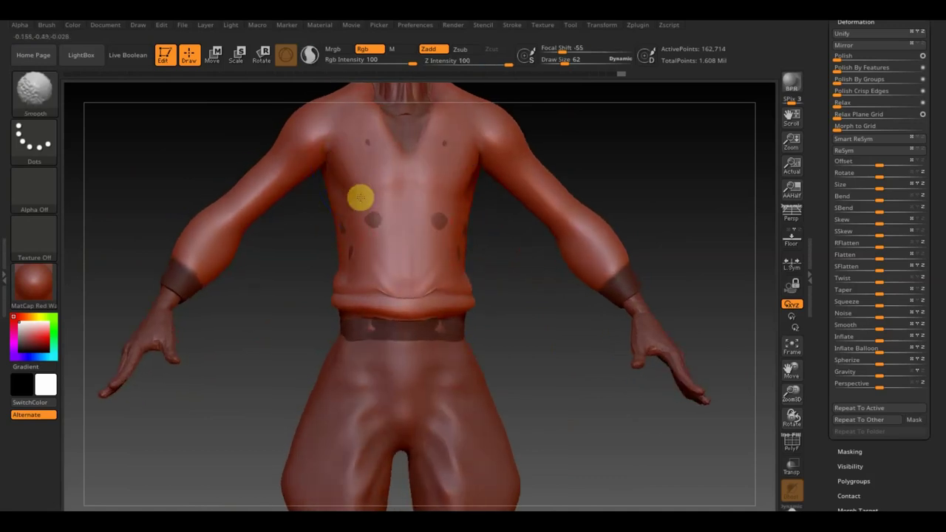
drag(288, 253, 388, 225)
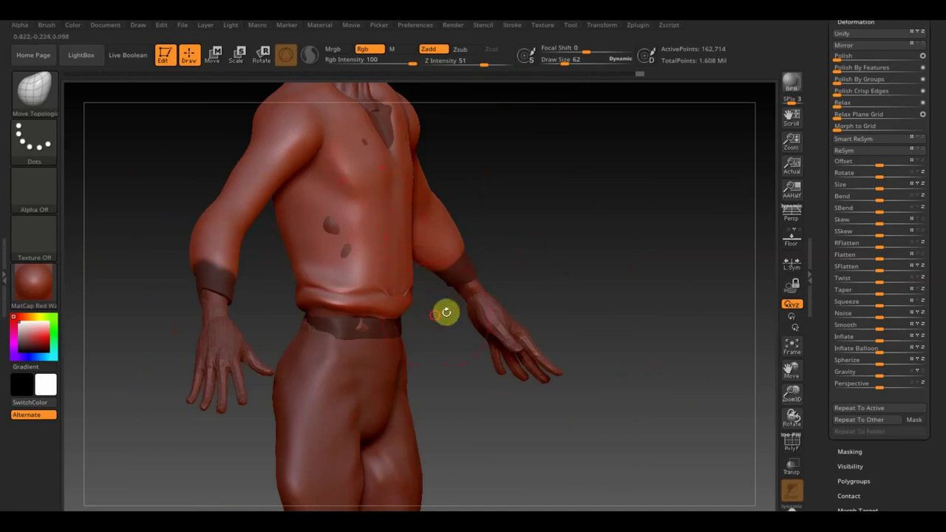
shift+drag(446, 313, 463, 330)
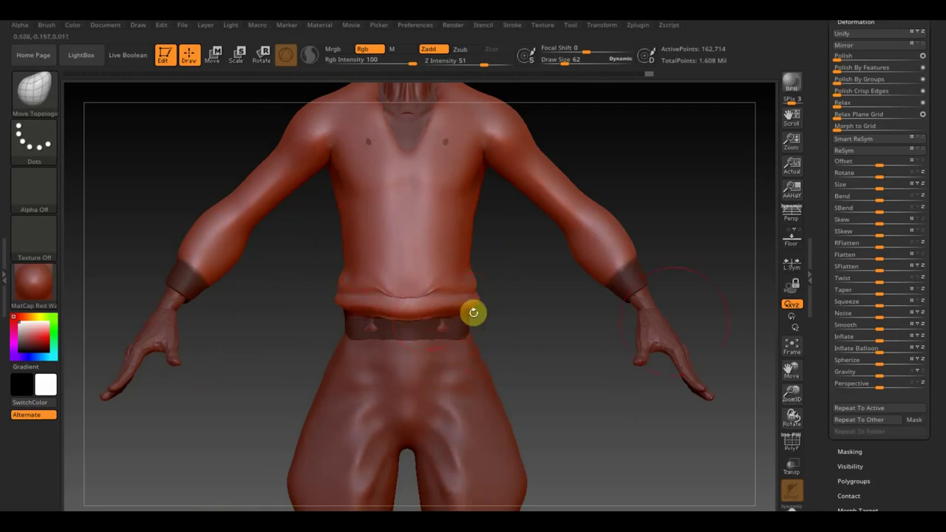
ctrl+drag(544, 302, 582, 358)
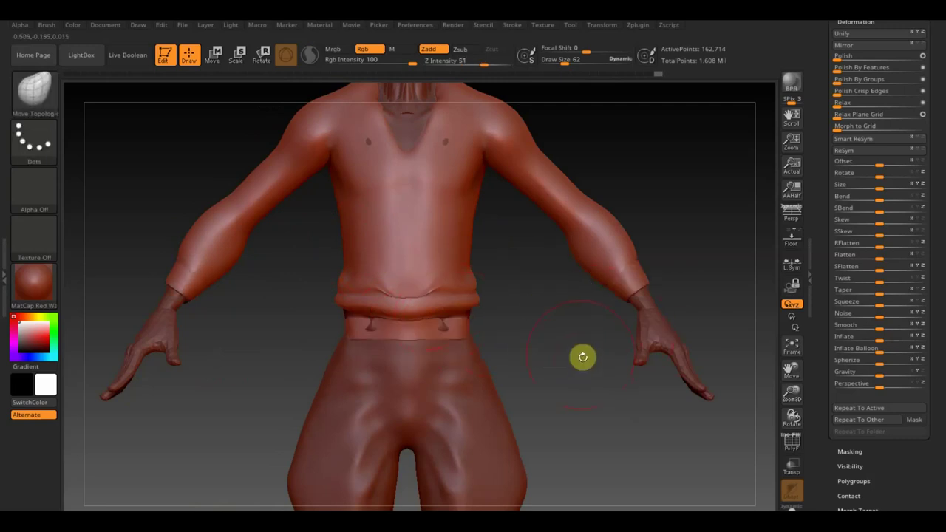
key(ctrl+z)
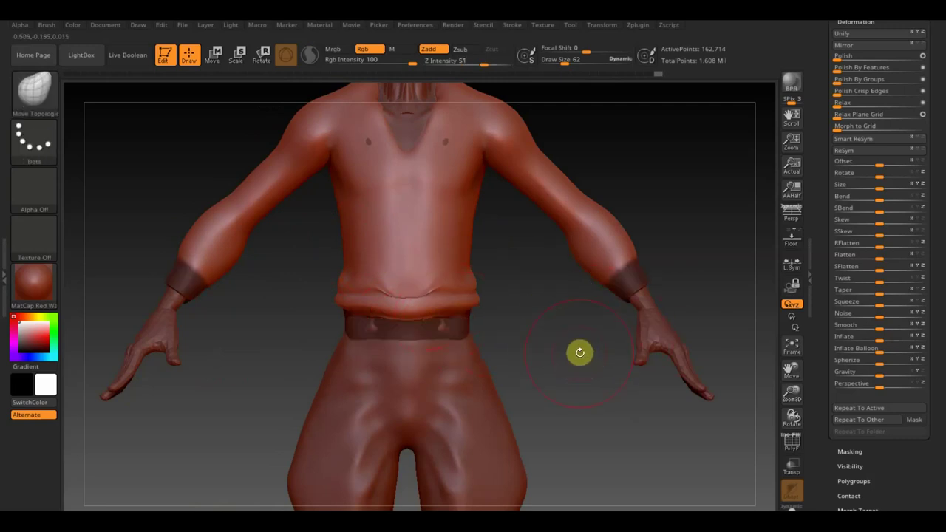
Switch to the ClayBuildup brush and shrink Draw Size to 39
click(50, 93)
click(146, 102)
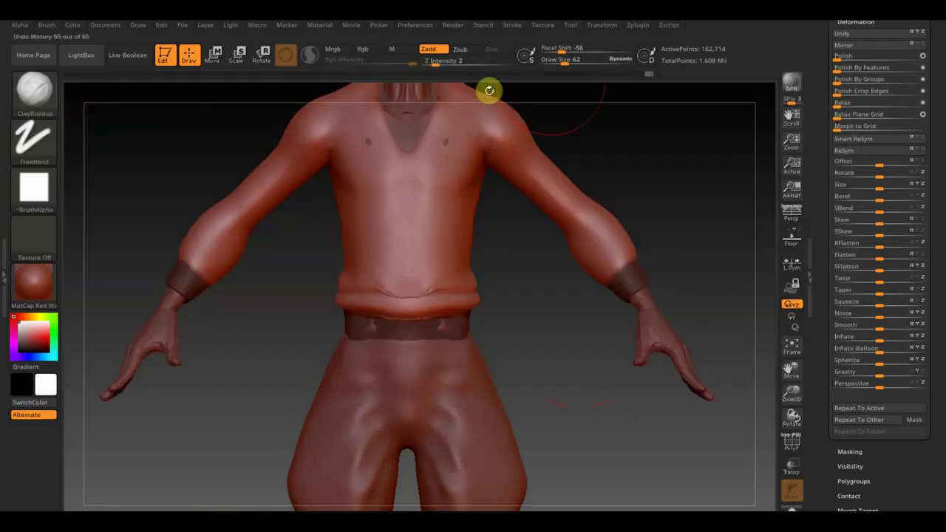
drag(563, 62, 560, 61)
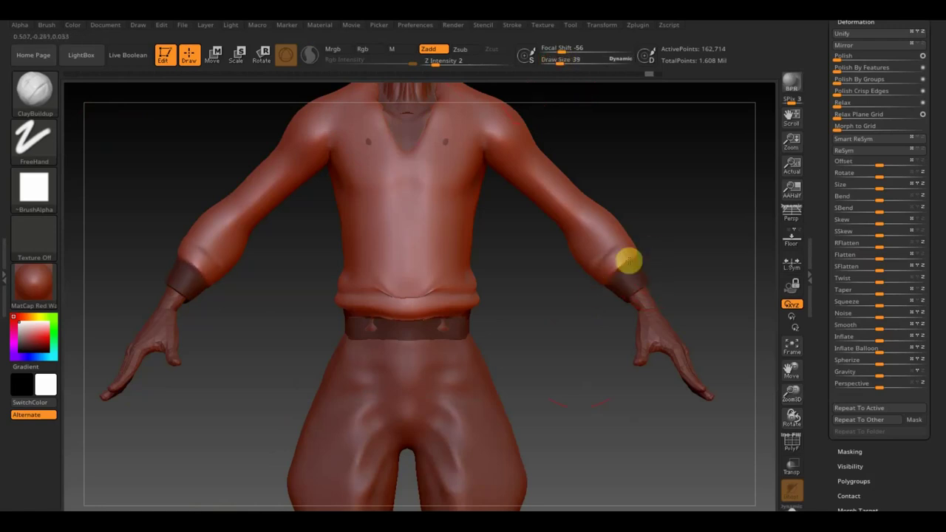
Sculpt a thin crease across the shirt just above the belt from a front view
drag(610, 251, 638, 254)
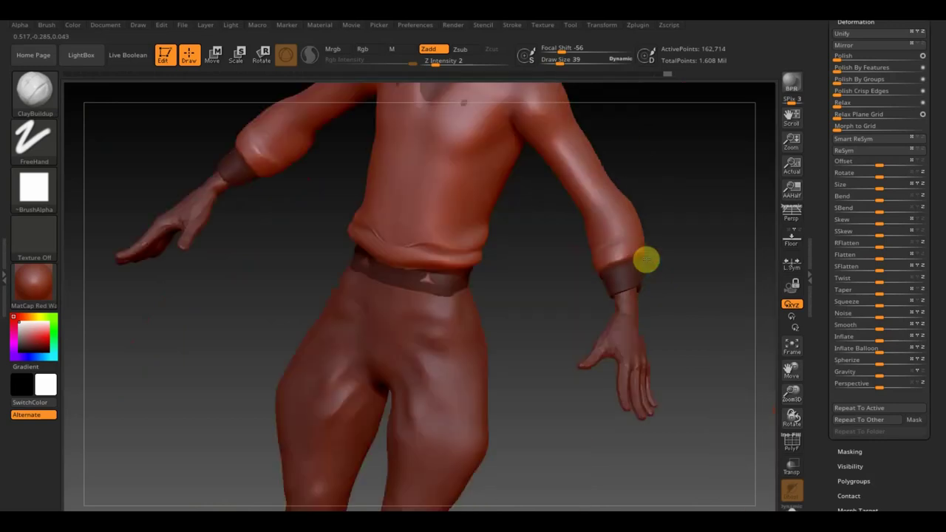
mouse_move(650, 230)
mouse_down()
mouse_move(708, 222)
mouse_move(652, 230)
mouse_up()
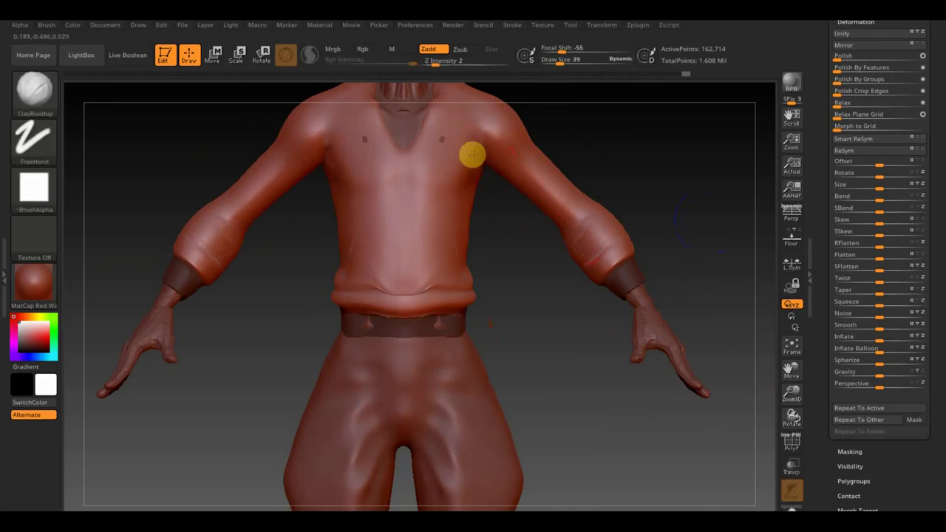
right_drag(495, 213, 481, 148)
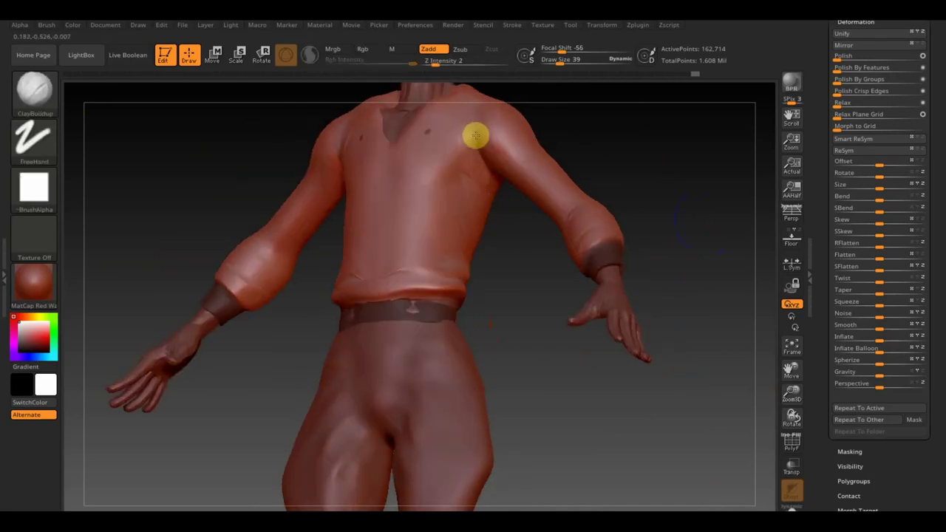
shift+right_drag(469, 136, 473, 129)
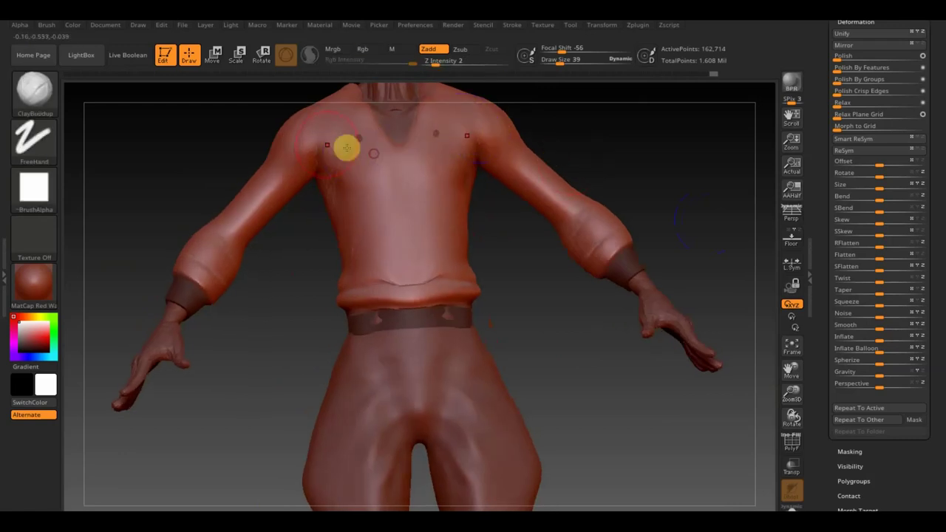
key(shift)
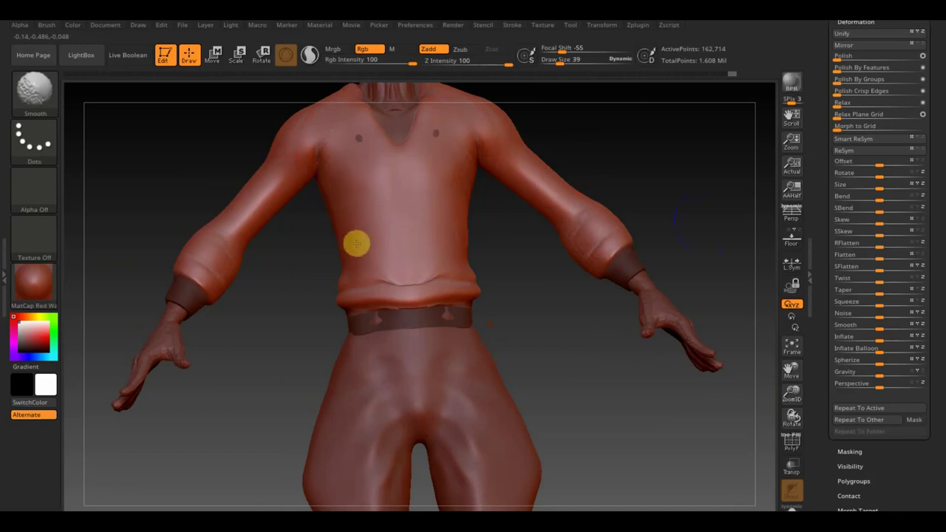
click(422, 287)
drag(422, 287, 358, 272)
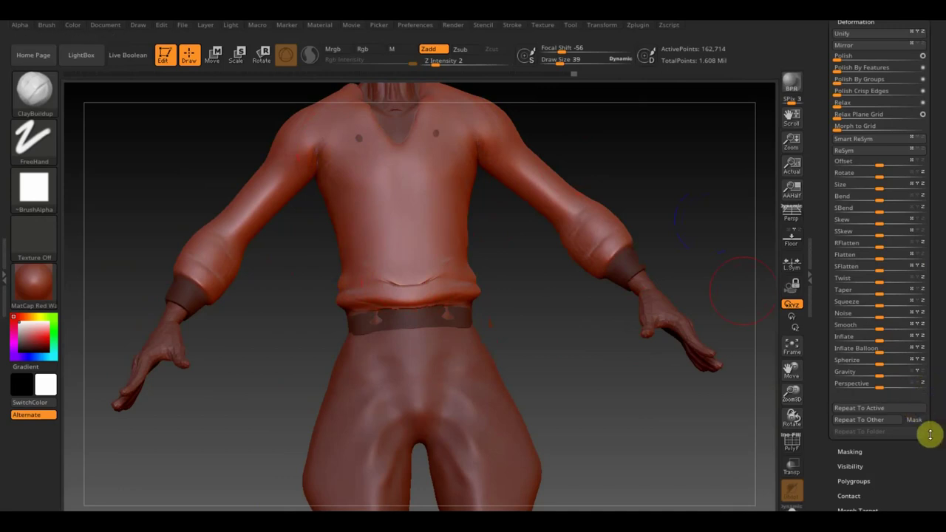
Set the DynaMesh resolution to 568 in the Geometry options
scroll(926, 460, down, 3)
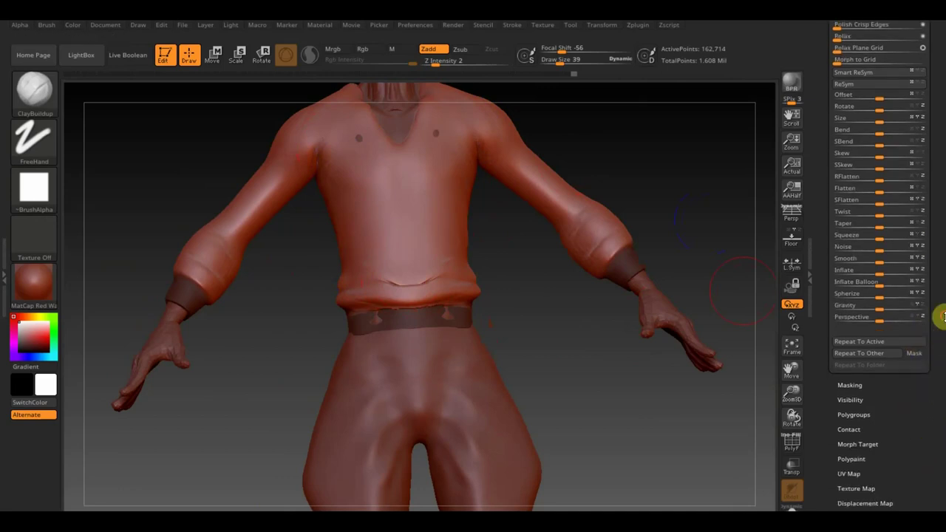
scroll(942, 370, up, 3)
scroll(940, 399, up, 3)
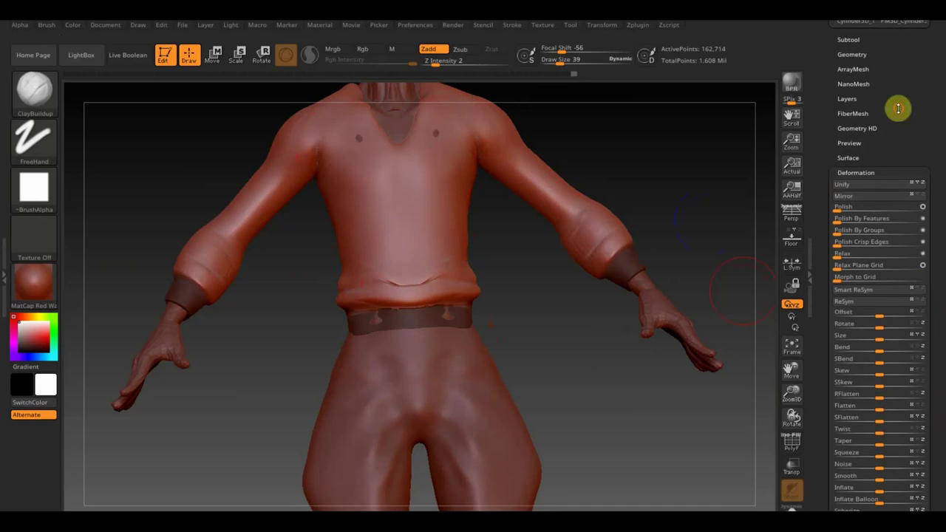
scroll(899, 119, up, 1)
scroll(902, 140, up, 1)
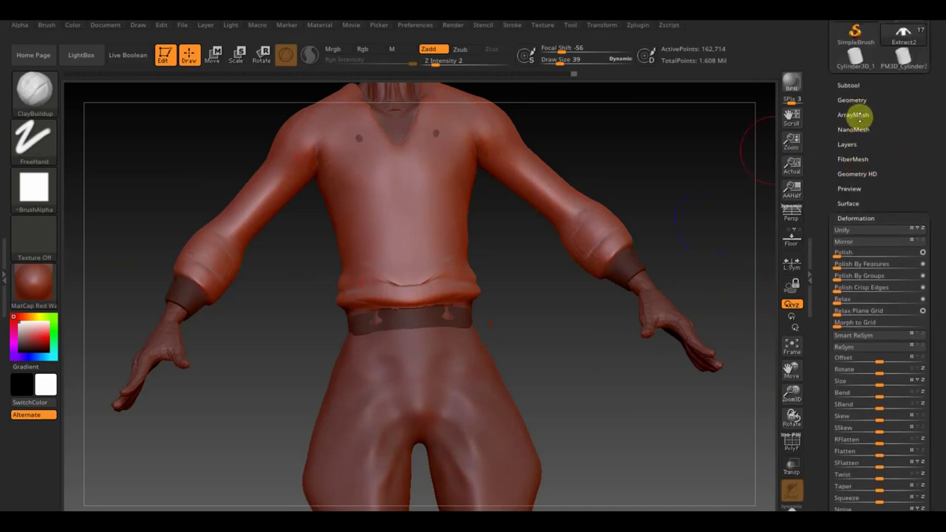
click(851, 101)
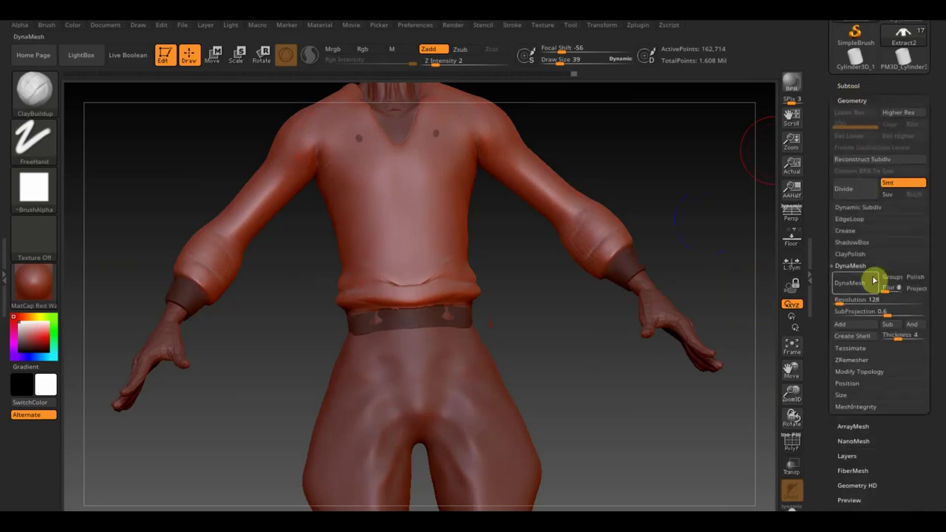
click(841, 300)
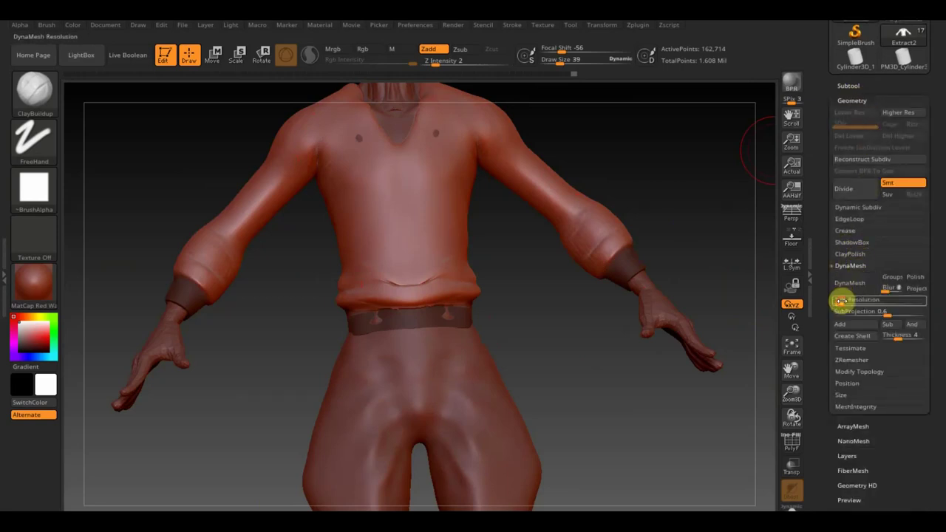
text(568)
key(Return)
Clear the belt and cuff mask and DynaMesh the body into an even mesh
click(850, 285)
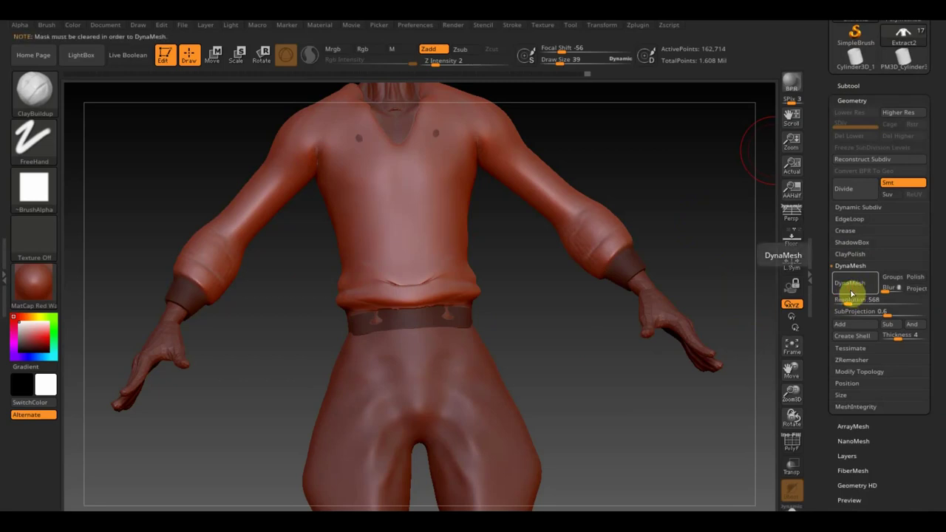
drag(726, 222, 722, 234)
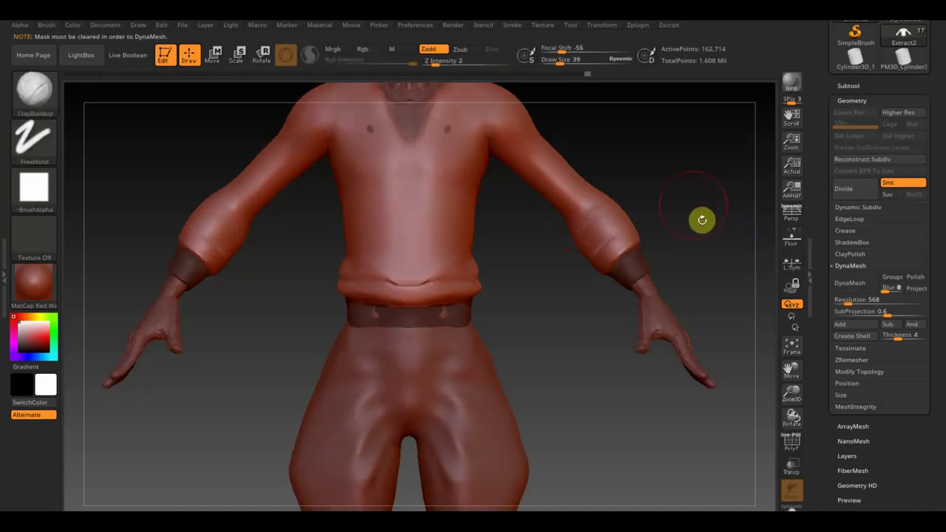
ctrl+drag(691, 159, 726, 226)
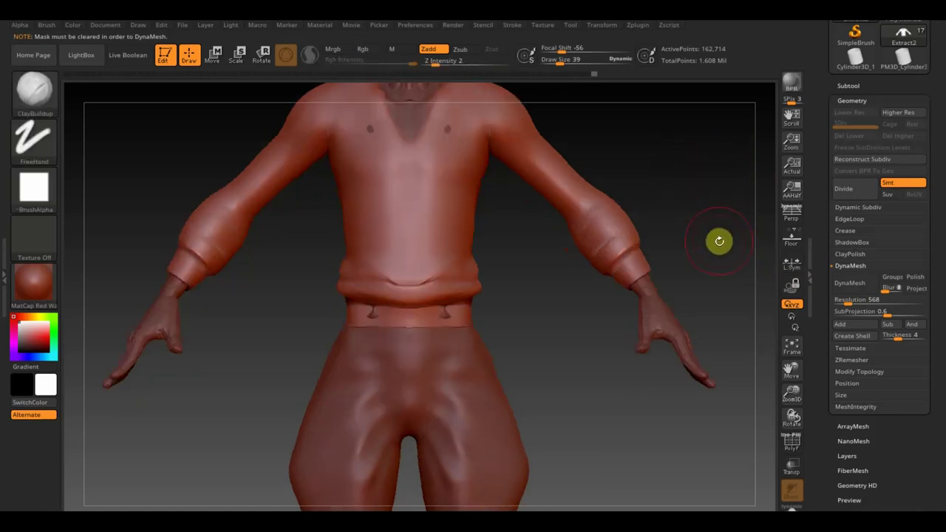
click(851, 286)
key(shift)
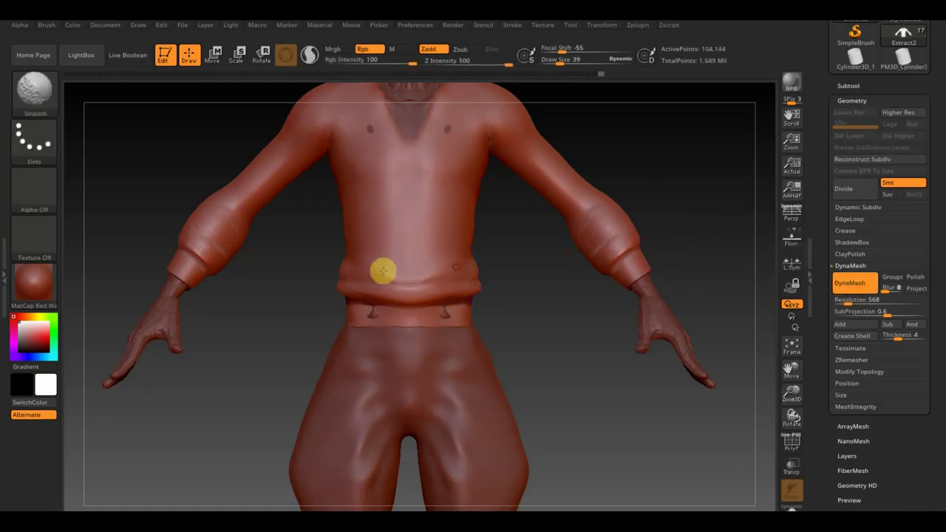
Reduce the brush Draw Size to 24
key(shift)
key(shift)
drag(504, 331, 574, 348)
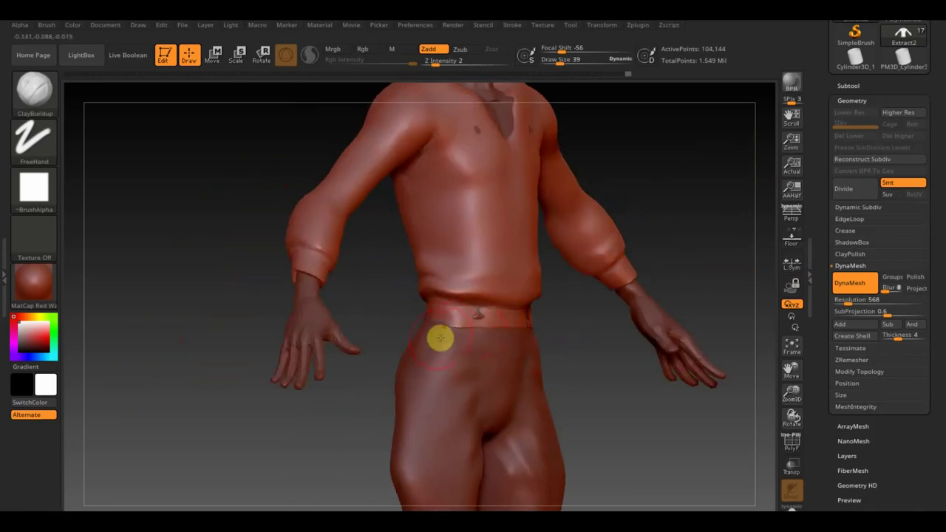
click(34, 89)
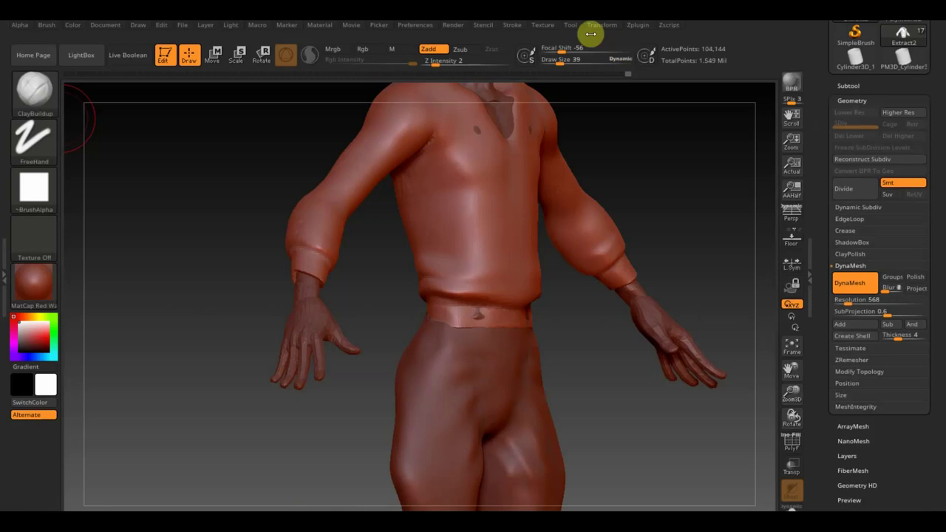
click(561, 62)
drag(558, 64, 553, 61)
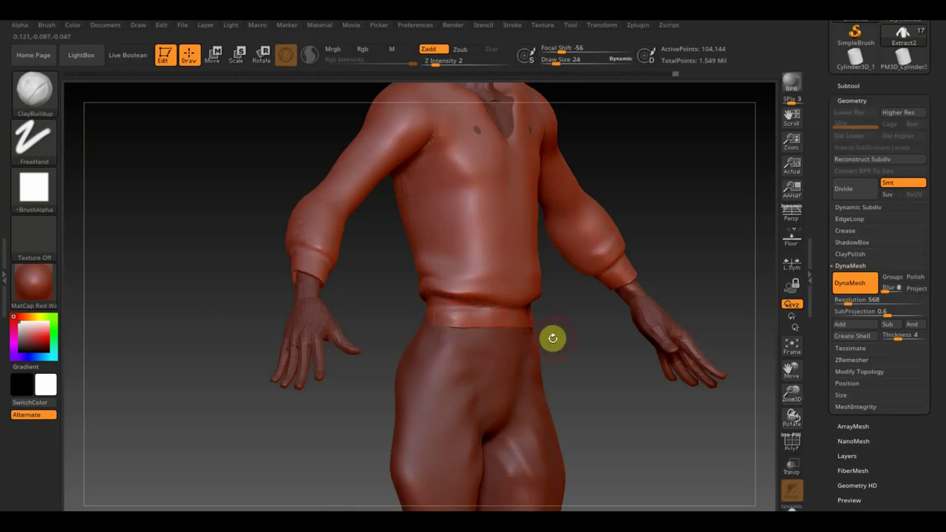
Smooth the waistband across the back and front of the belt line
drag(554, 338, 579, 337)
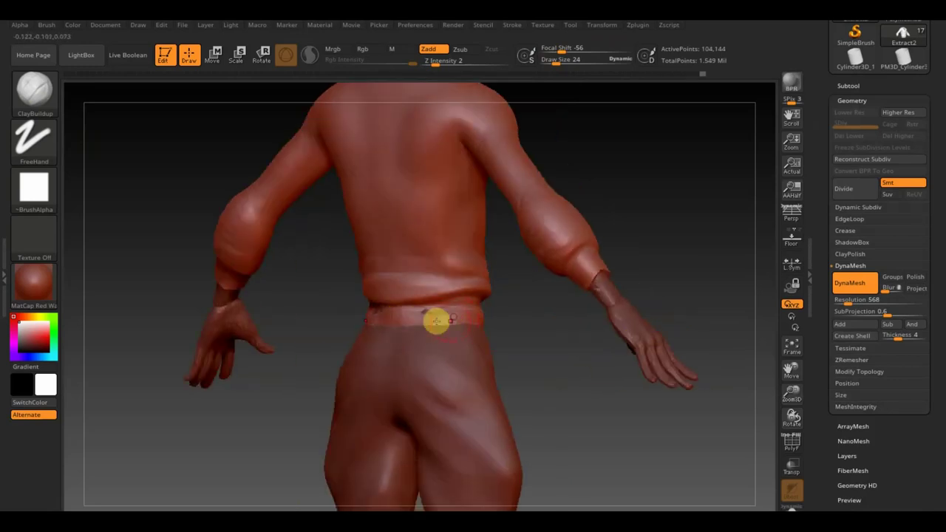
shift+drag(484, 324, 423, 311)
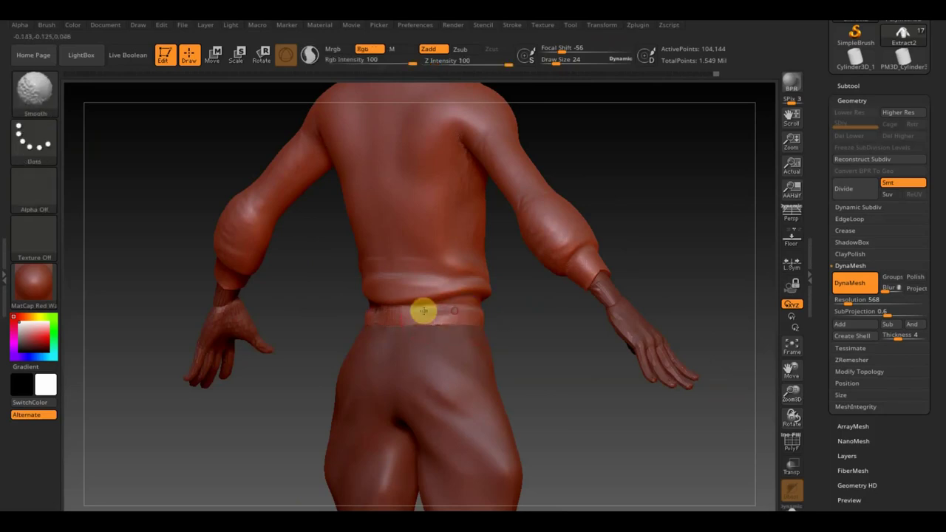
right_drag(498, 325, 467, 319)
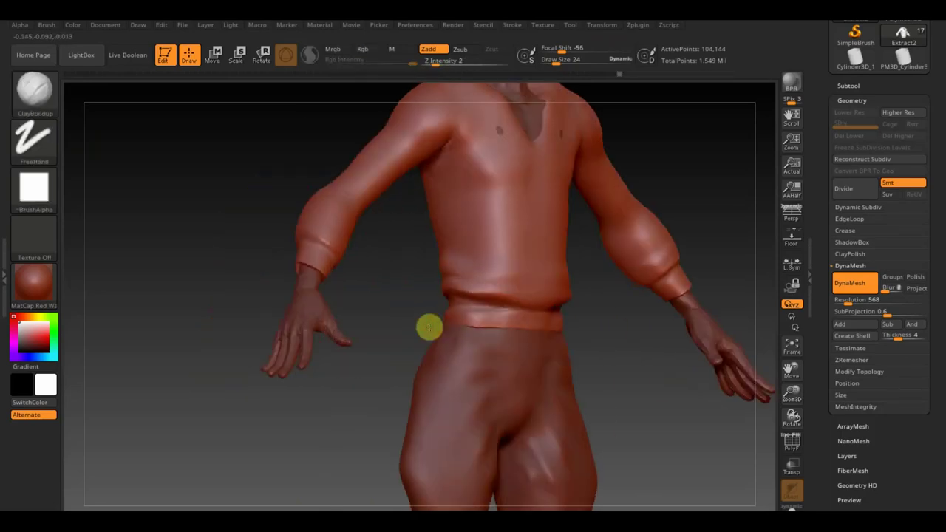
shift+drag(512, 334, 501, 328)
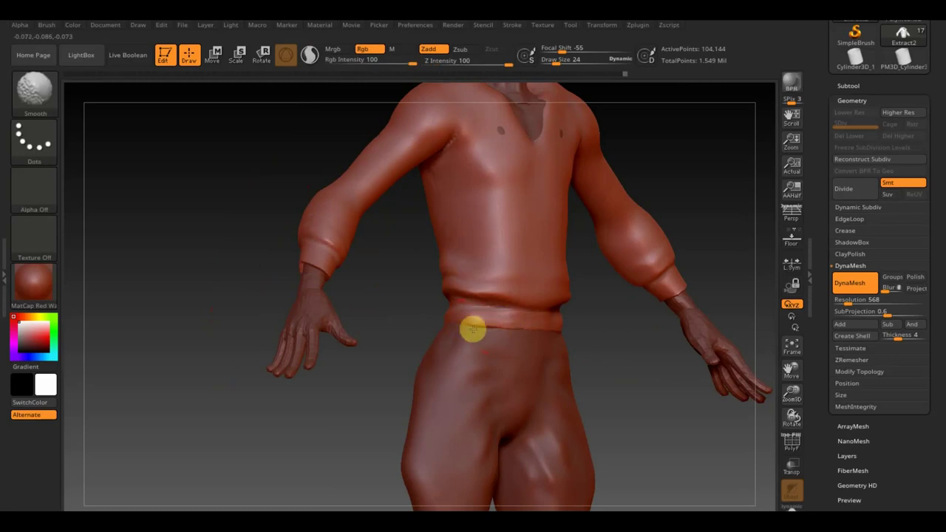
shift+right_drag(589, 338, 576, 343)
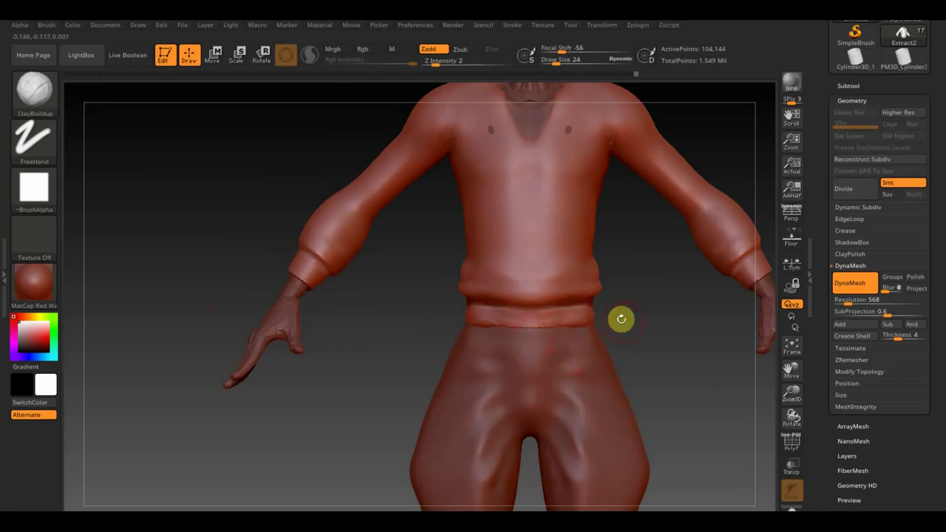
mouse_move(642, 350)
alt+right_down()
mouse_move(602, 274)
mouse_move(647, 280)
mouse_move(665, 336)
mouse_move(579, 412)
mouse_move(620, 409)
alt+right_up()
mouse_move(623, 262)
right_down()
mouse_move(623, 338)
mouse_move(640, 385)
mouse_move(657, 397)
mouse_move(611, 363)
mouse_move(593, 327)
right_up()
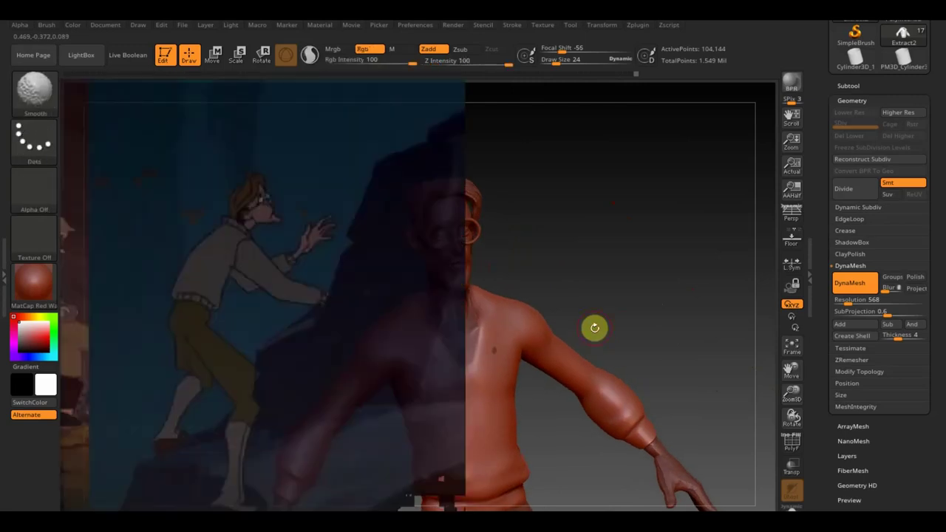
Mask a V-shaped collar band from the chest up over the shoulder around the neckline
mouse_move(454, 321)
right_down()
mouse_move(600, 274)
mouse_move(490, 349)
right_up()
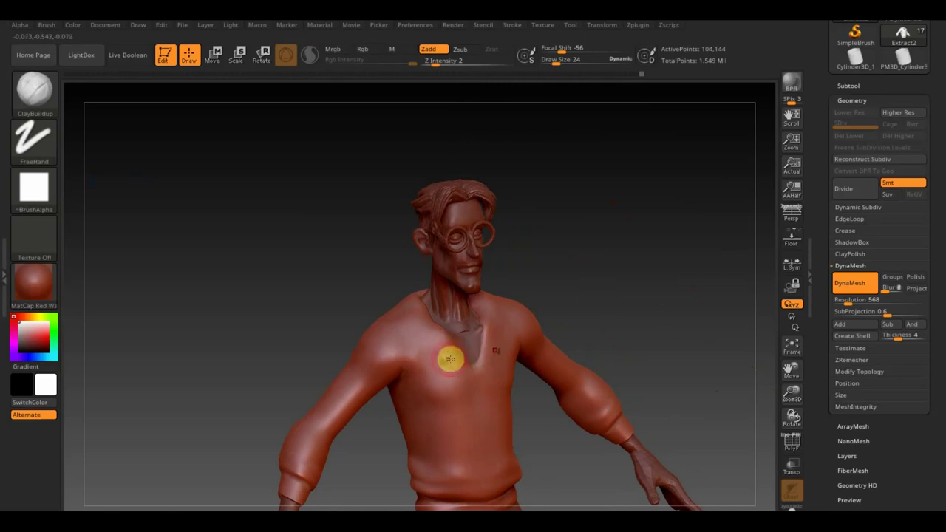
key(shift)
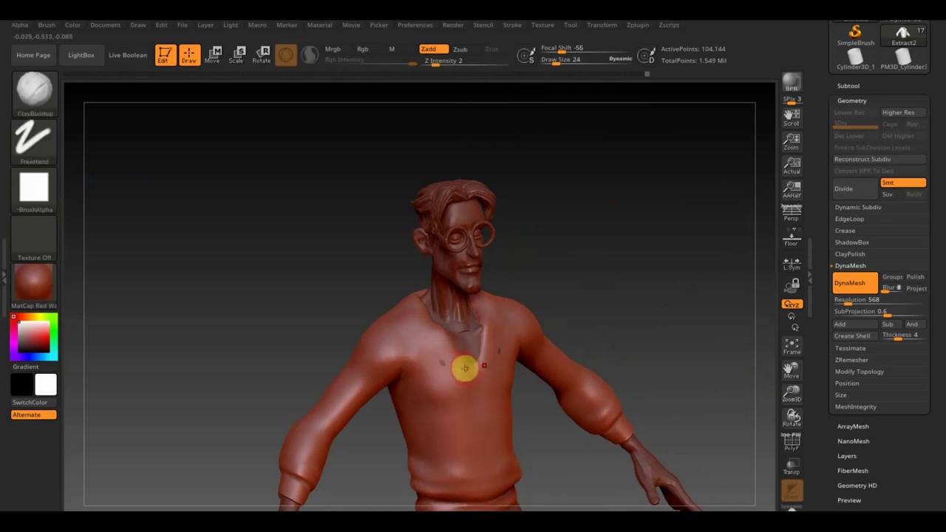
ctrl+drag(466, 370, 417, 304)
mouse_move(384, 271)
mouse_down()
mouse_move(438, 294)
mouse_move(434, 306)
mouse_up()
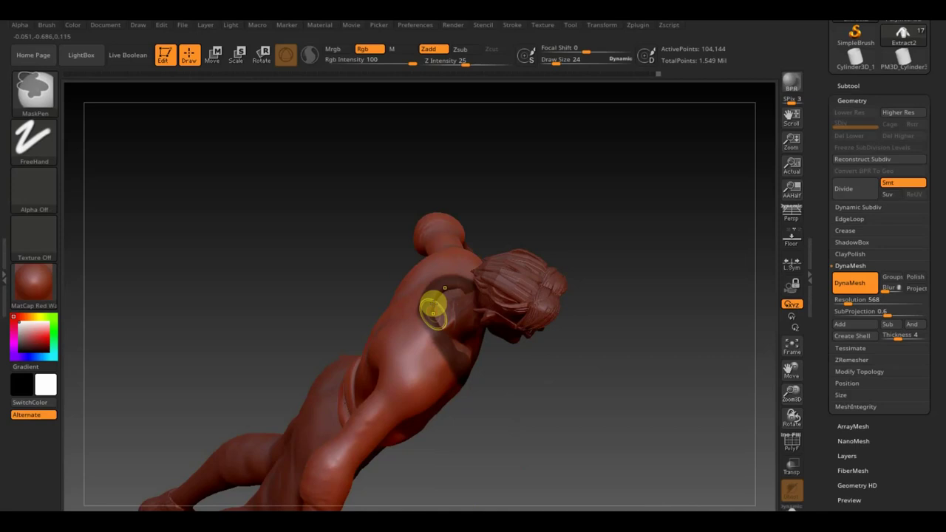
mouse_move(564, 389)
mouse_down()
mouse_move(532, 332)
mouse_move(547, 254)
mouse_move(549, 268)
mouse_up()
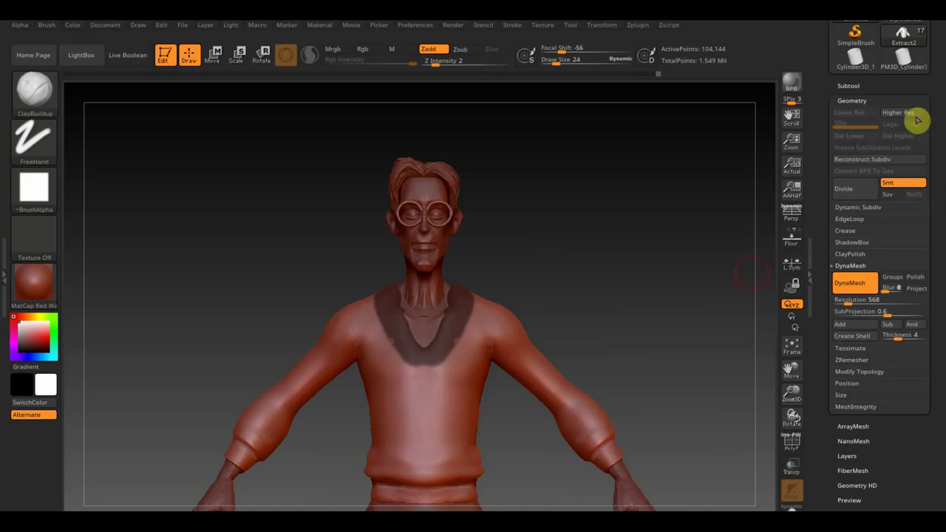
click(848, 87)
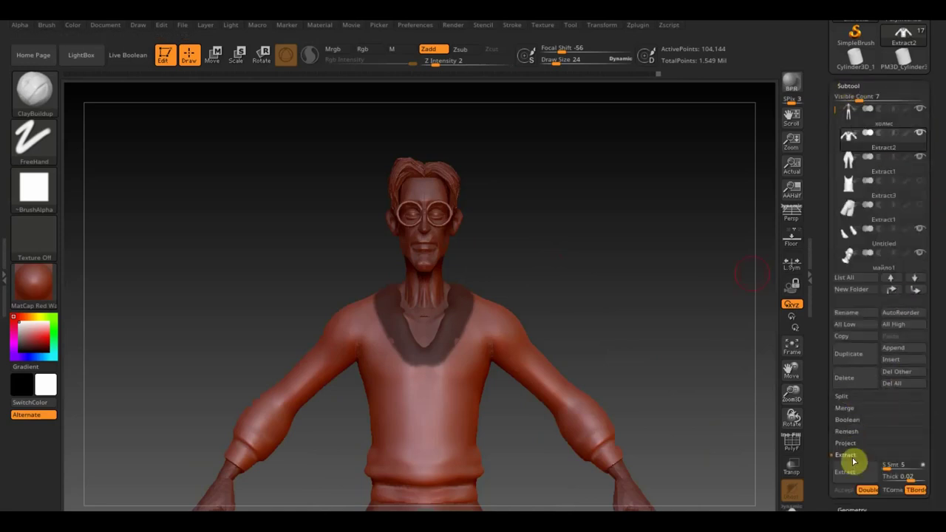
Extract the masked neckline as the new Extract3 subtool and solo it
click(865, 475)
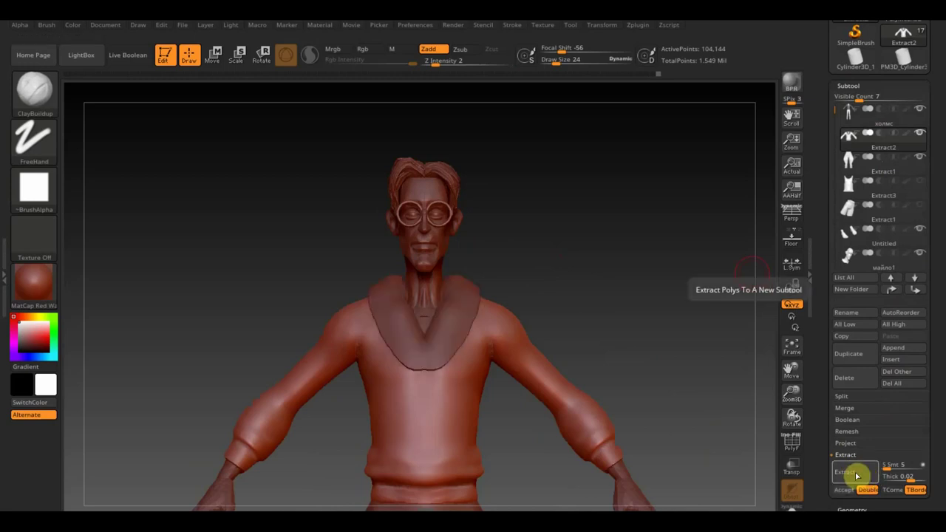
click(842, 490)
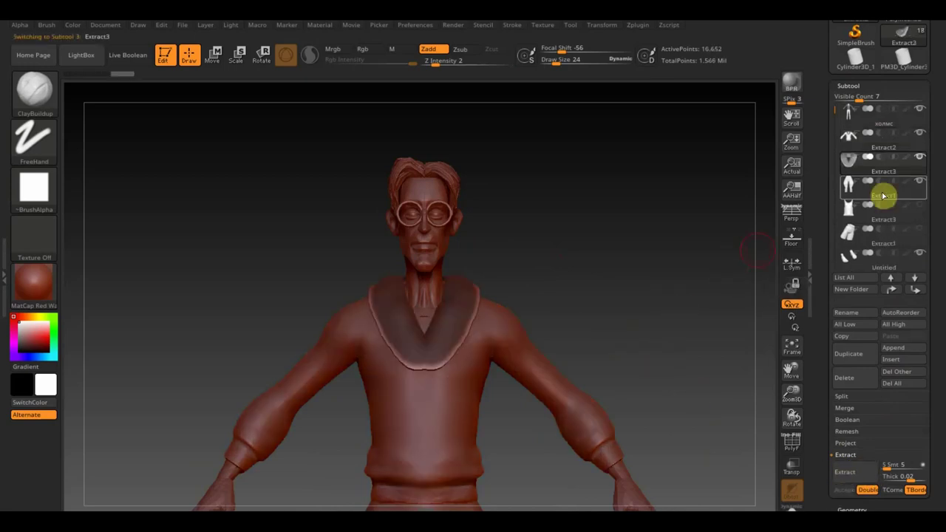
key(ctrl)
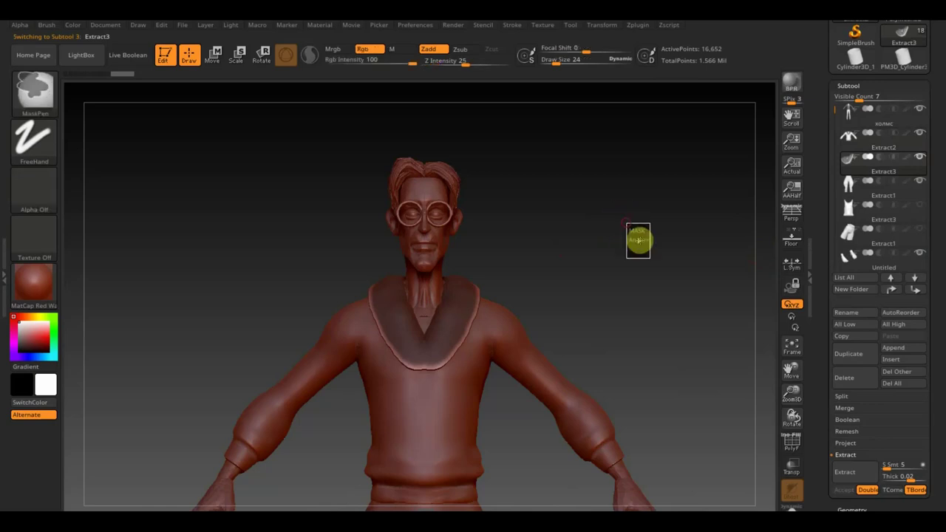
key(shift)
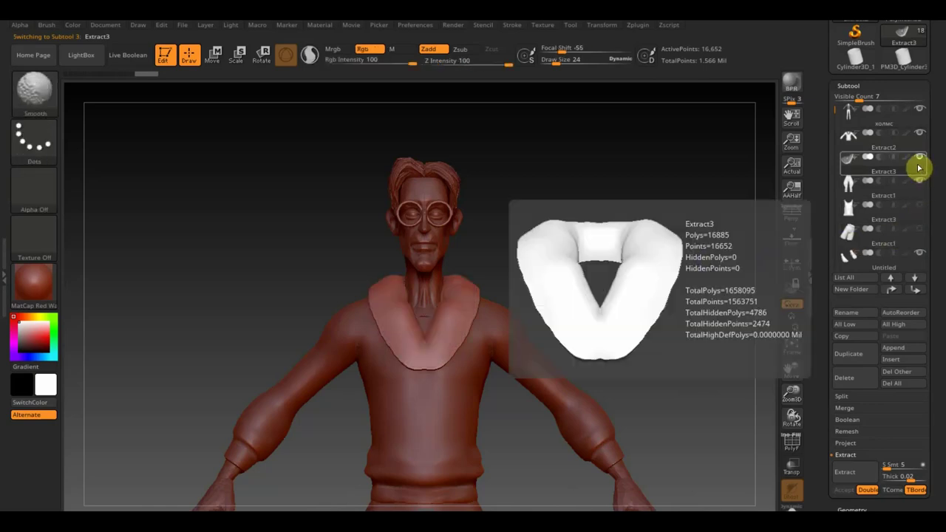
shift+click(919, 162)
Smooth the right side of the Extract3 collar's edge
drag(532, 340, 562, 223)
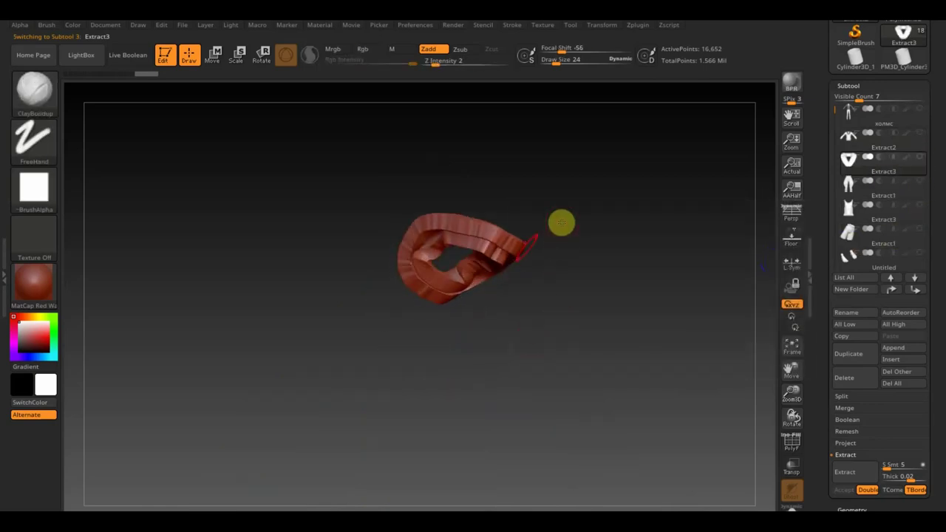
mouse_move(473, 268)
shift+mouse_down()
mouse_move(490, 232)
mouse_move(394, 256)
shift+mouse_up()
key(shift)
click(857, 510)
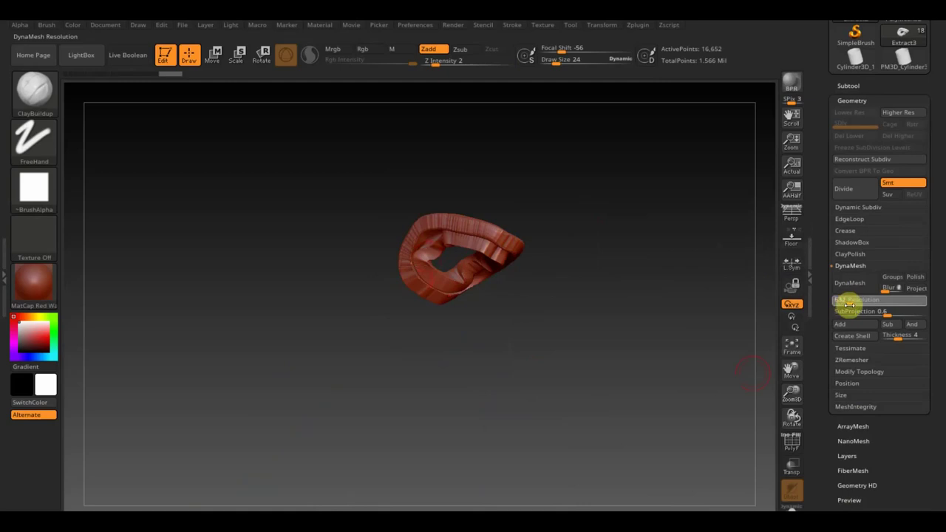
DynaMesh the collar at resolution 632 and smooth its middle
click(850, 285)
shift+drag(469, 239, 447, 248)
drag(529, 322, 524, 234)
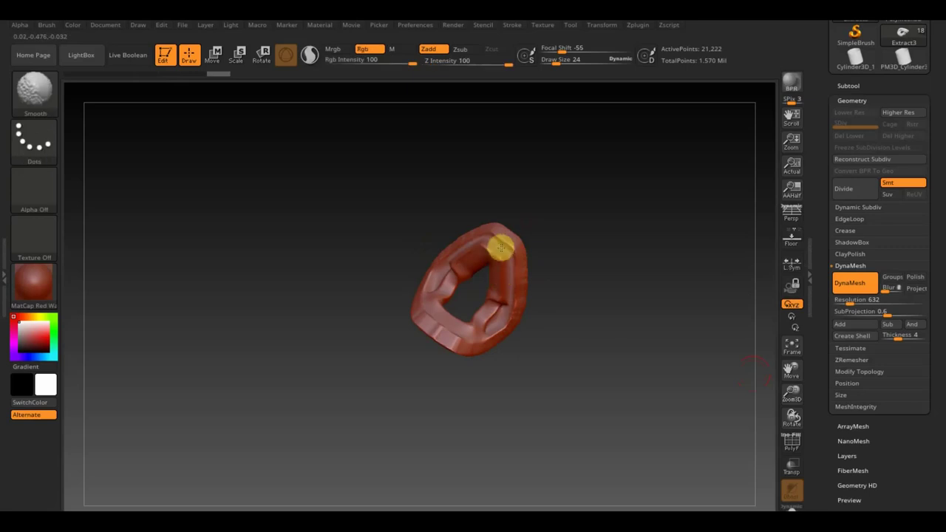
shift+drag(481, 320, 499, 311)
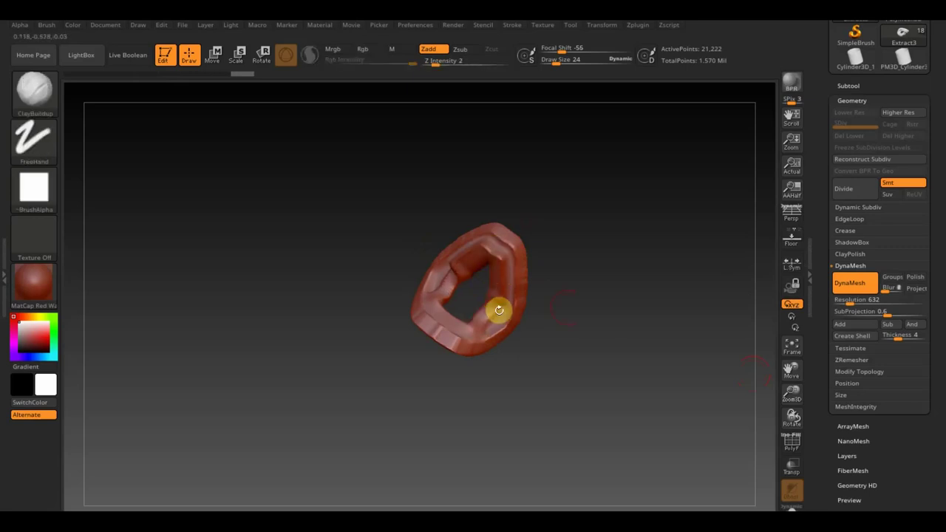
mouse_move(673, 364)
mouse_down()
mouse_move(648, 465)
mouse_move(640, 392)
mouse_move(626, 367)
mouse_move(618, 132)
mouse_up()
Raise Draw Size to 58 and smooth the top of the collar into a rounded ring
drag(566, 64, 563, 67)
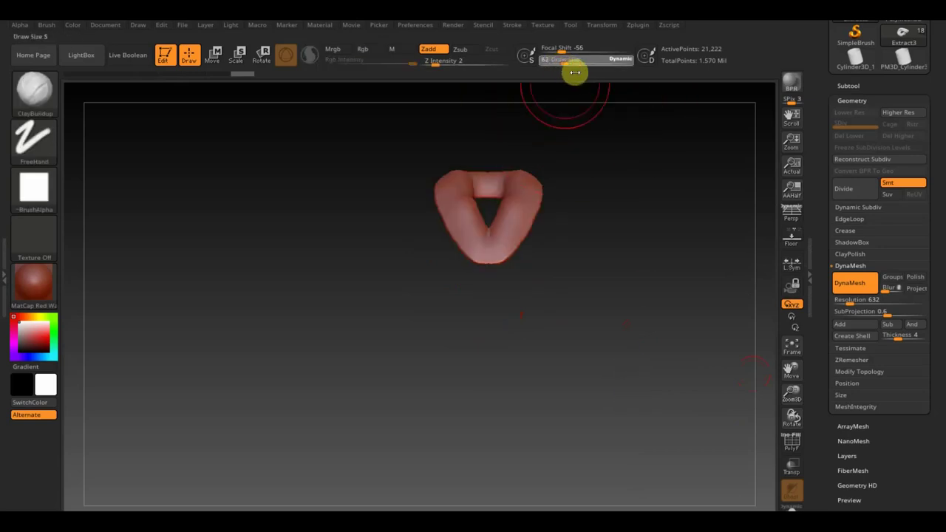
key(shift)
mouse_move(487, 94)
shift+mouse_down()
mouse_move(462, 203)
mouse_move(454, 192)
mouse_move(506, 226)
mouse_move(507, 197)
mouse_move(484, 180)
mouse_move(505, 169)
shift+mouse_up()
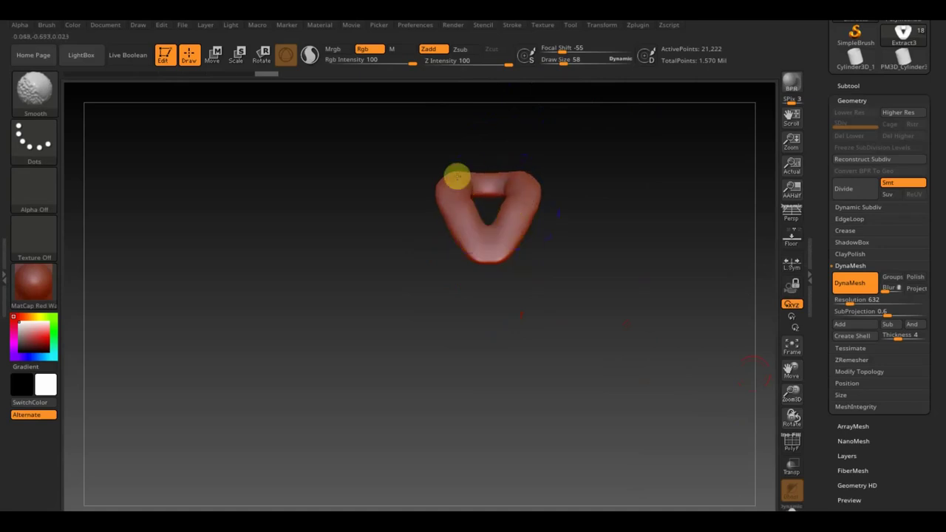
mouse_move(490, 218)
mouse_down()
mouse_move(547, 215)
mouse_move(536, 201)
mouse_up()
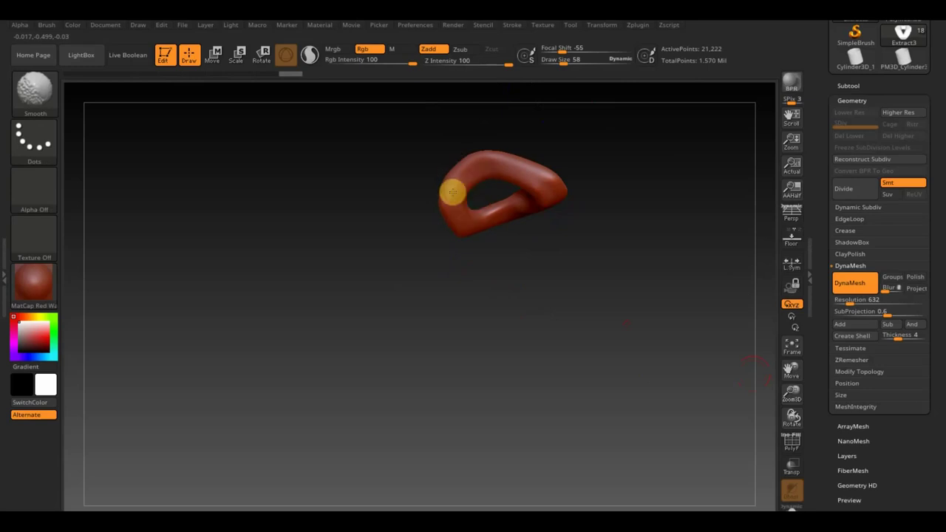
drag(558, 225, 550, 329)
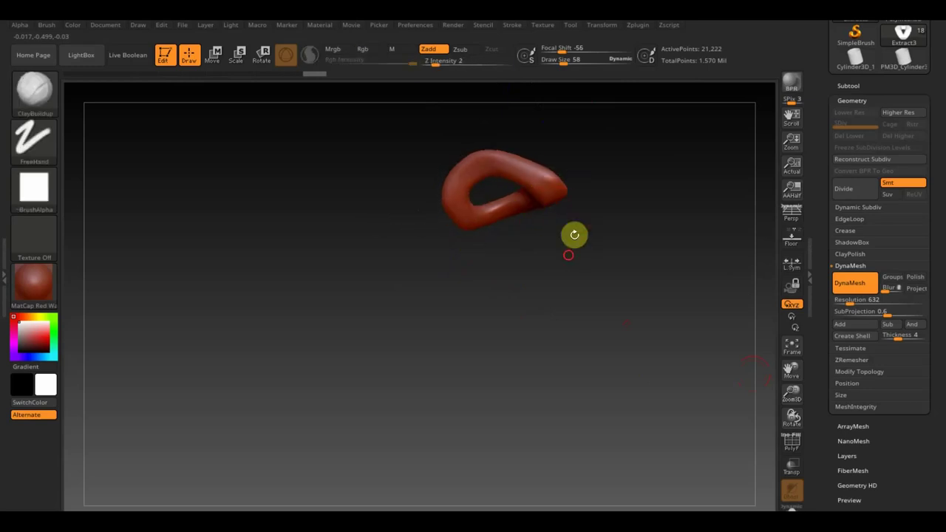
key(shift)
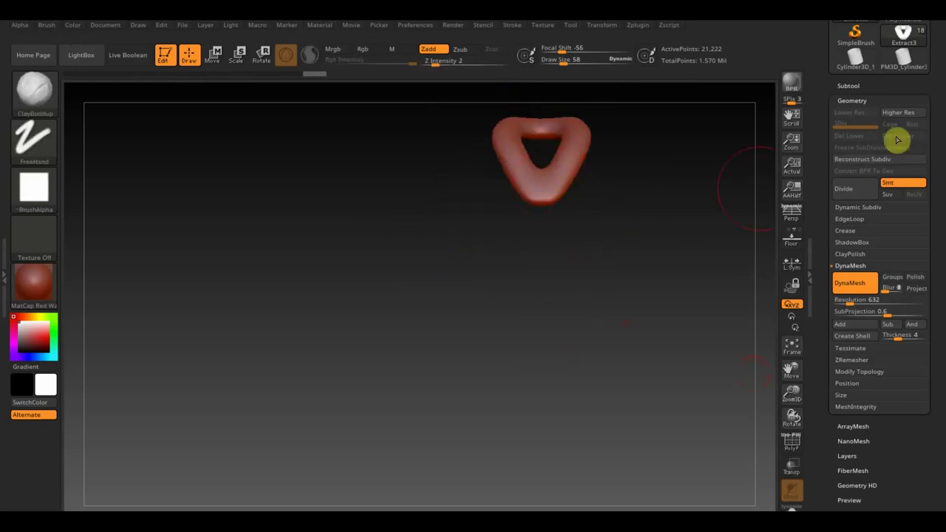
Unsolo Extract3 so all seven character subtools are visible again
click(860, 85)
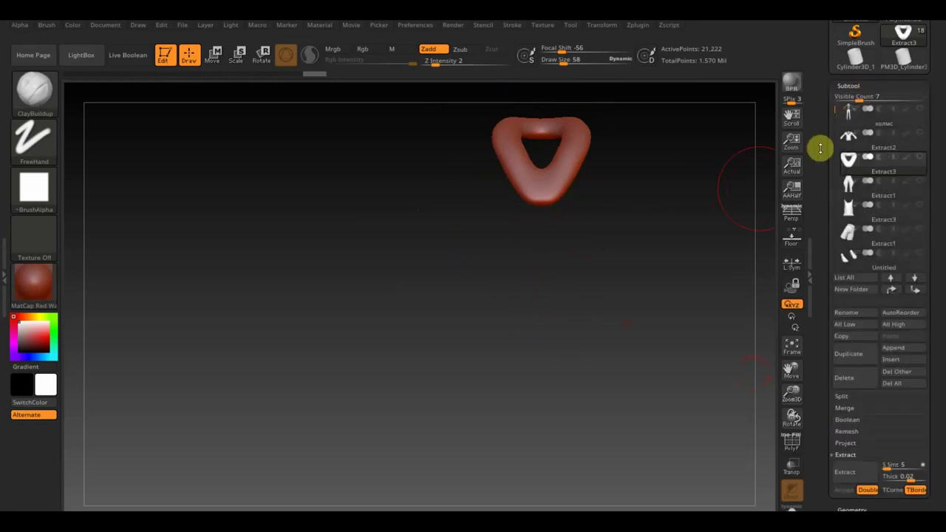
click(919, 158)
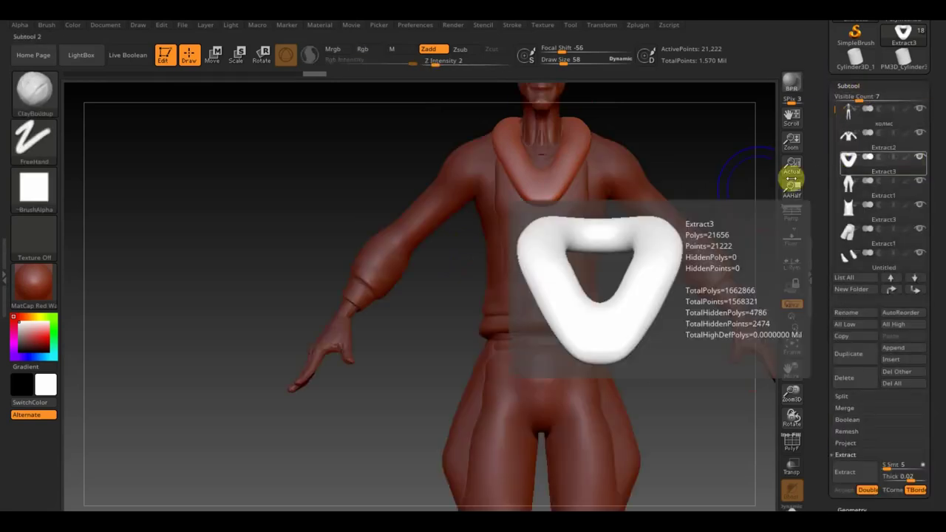
mouse_move(714, 171)
alt+mouse_down()
mouse_move(640, 258)
mouse_move(494, 308)
alt+mouse_up()
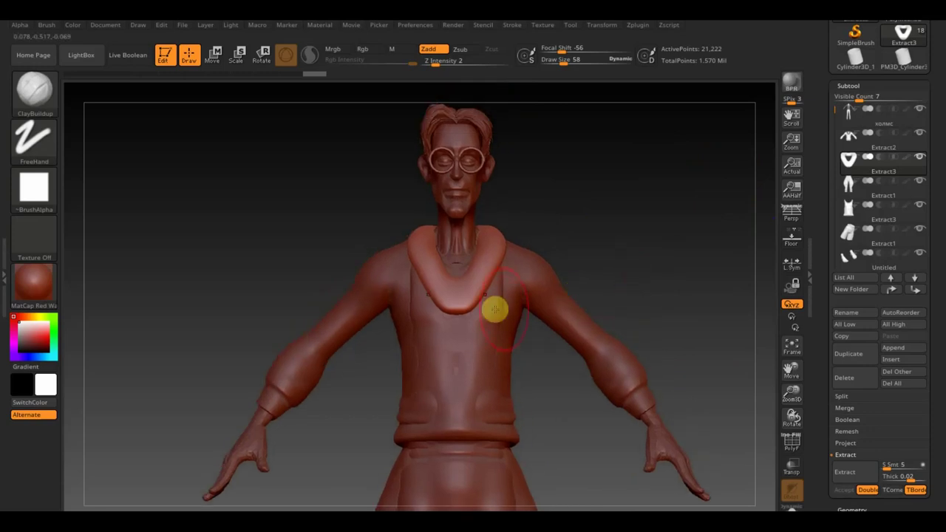
key(shift)
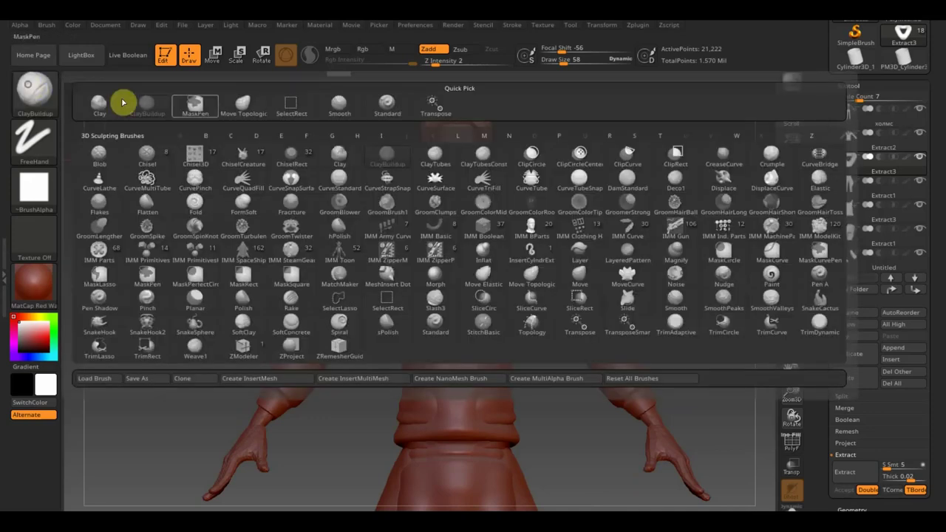
With Move Topological, pull the collar band into a V-neck lying against the chest
click(33, 92)
click(248, 103)
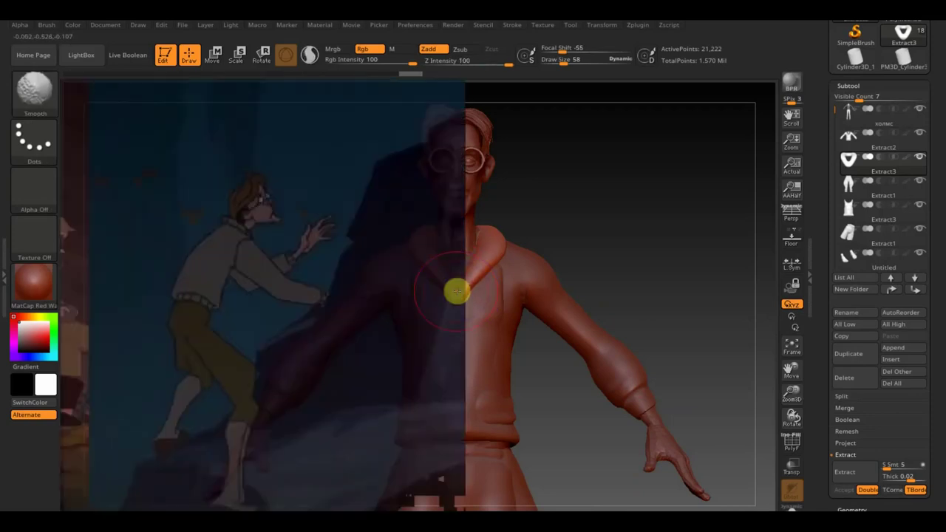
mouse_move(545, 228)
mouse_down()
mouse_move(537, 205)
mouse_move(486, 216)
mouse_move(535, 222)
mouse_move(572, 318)
mouse_move(581, 294)
mouse_up()
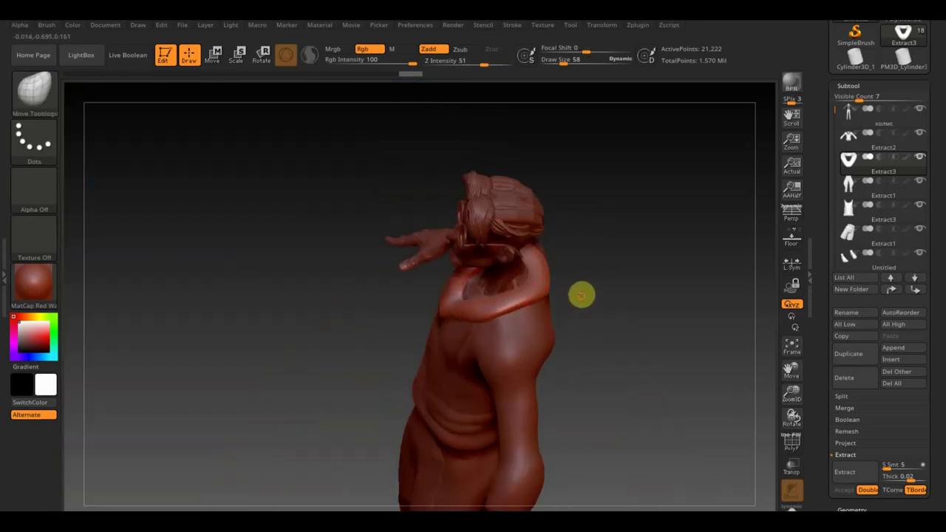
drag(487, 311, 470, 321)
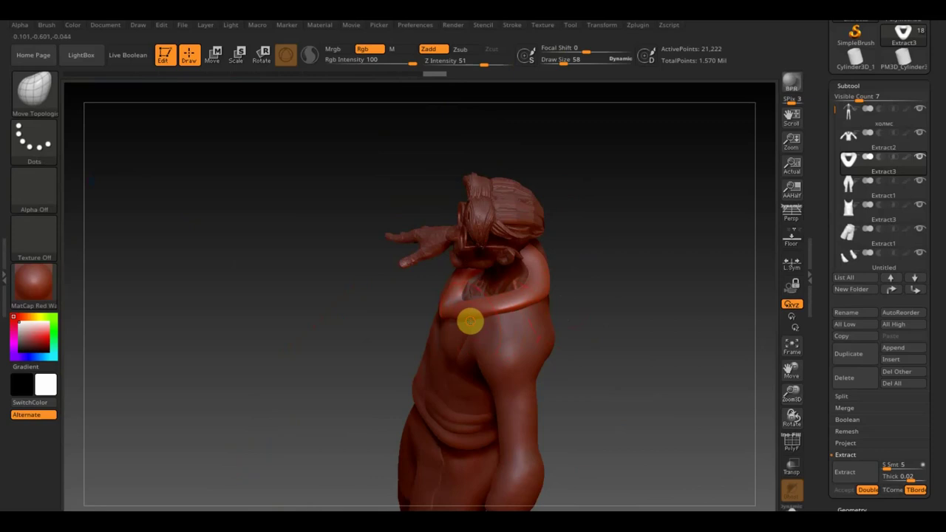
mouse_move(606, 280)
mouse_down()
mouse_move(625, 230)
mouse_move(638, 256)
mouse_move(606, 294)
mouse_up()
key(shift)
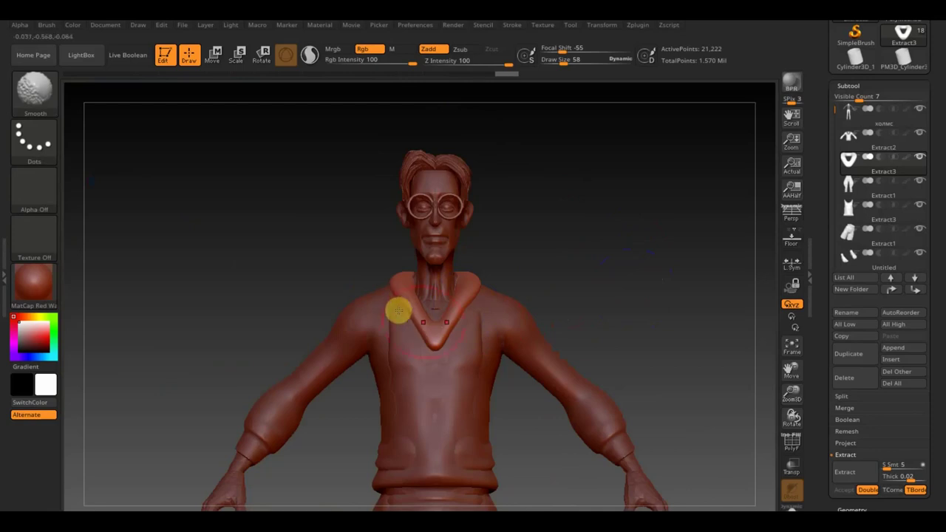
Zoom onto the torso and turn on PolyF wireframe and polygroup display
mouse_move(599, 291)
ctrl+mouse_down()
mouse_move(629, 332)
mouse_move(627, 182)
ctrl+mouse_up()
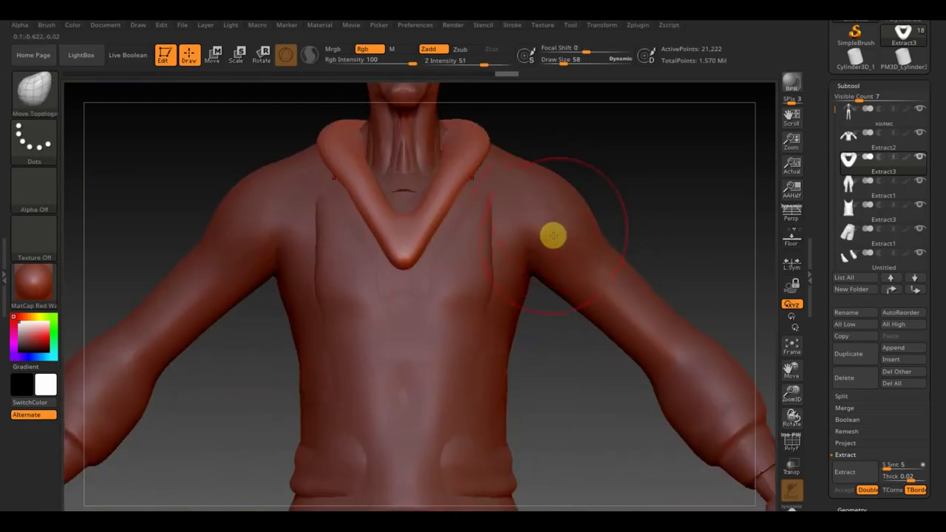
mouse_move(532, 367)
mouse_down()
mouse_move(549, 359)
mouse_move(564, 387)
mouse_move(564, 312)
mouse_move(453, 287)
mouse_up()
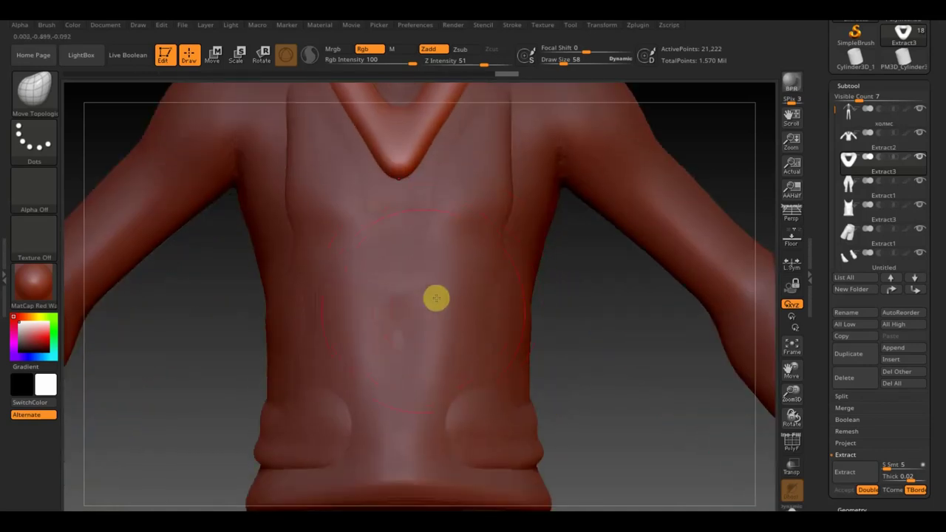
click(792, 443)
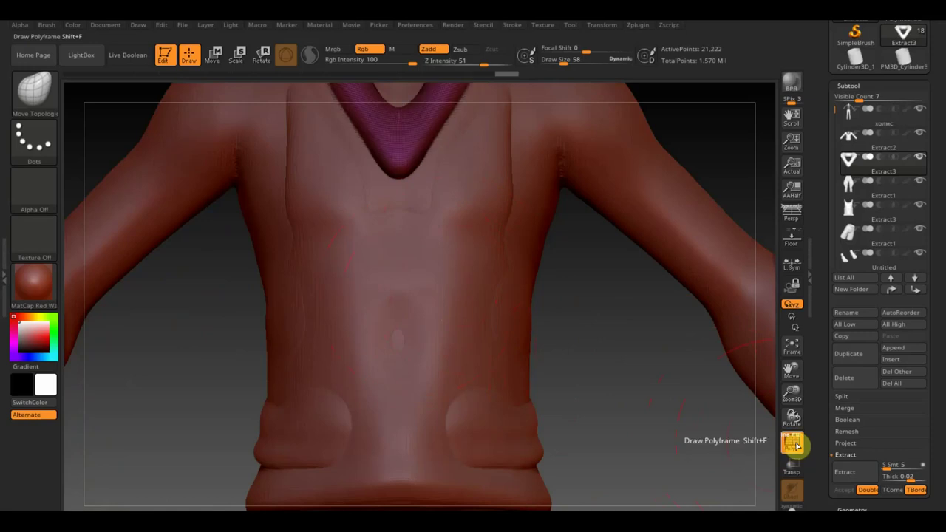
Select the shirt, body and sweater subtools in turn to inspect each piece
alt+click(494, 346)
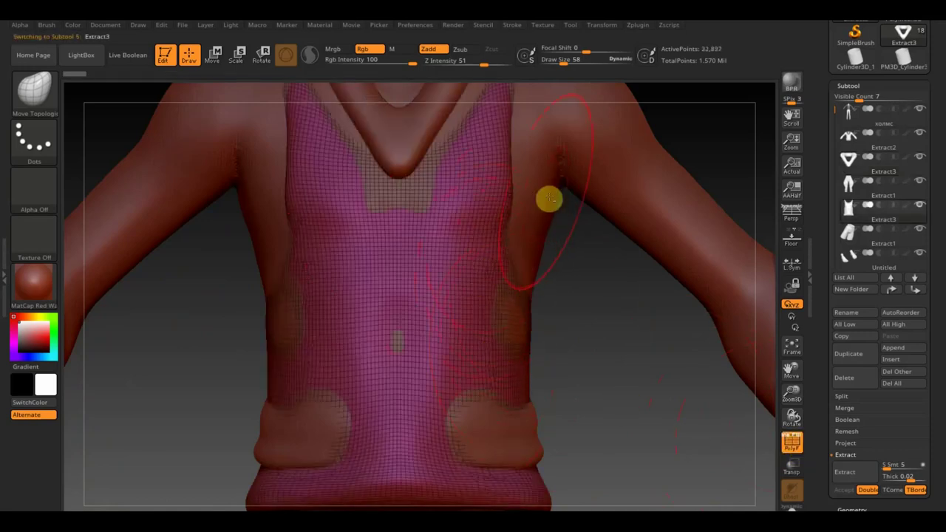
mouse_move(868, 137)
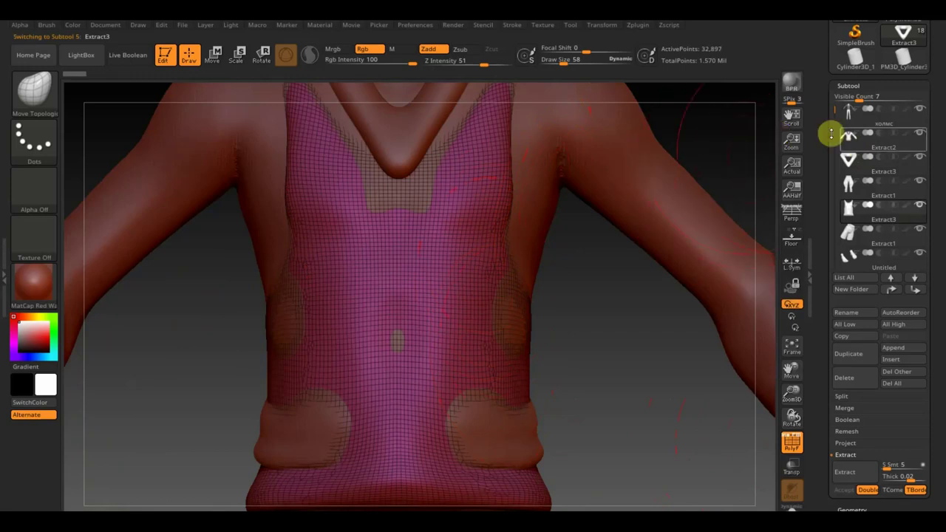
click(856, 127)
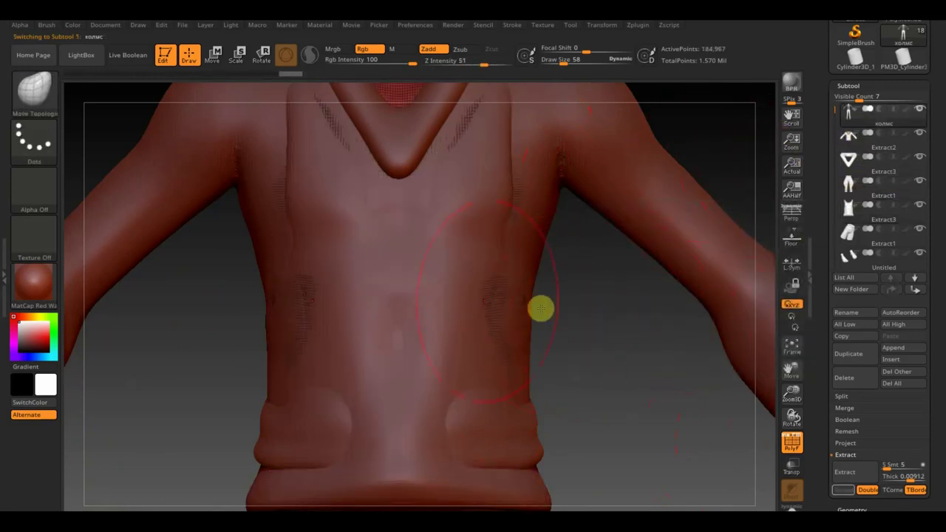
alt+click(446, 303)
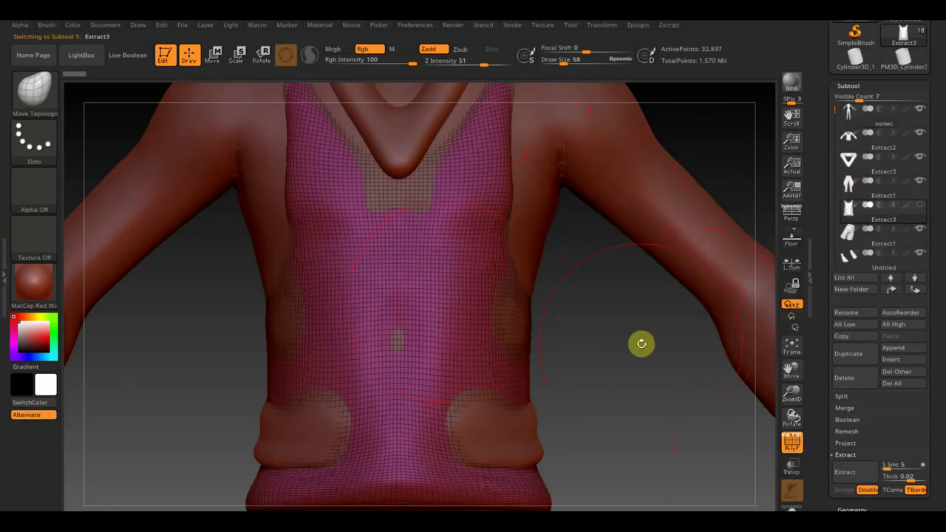
mouse_move(861, 163)
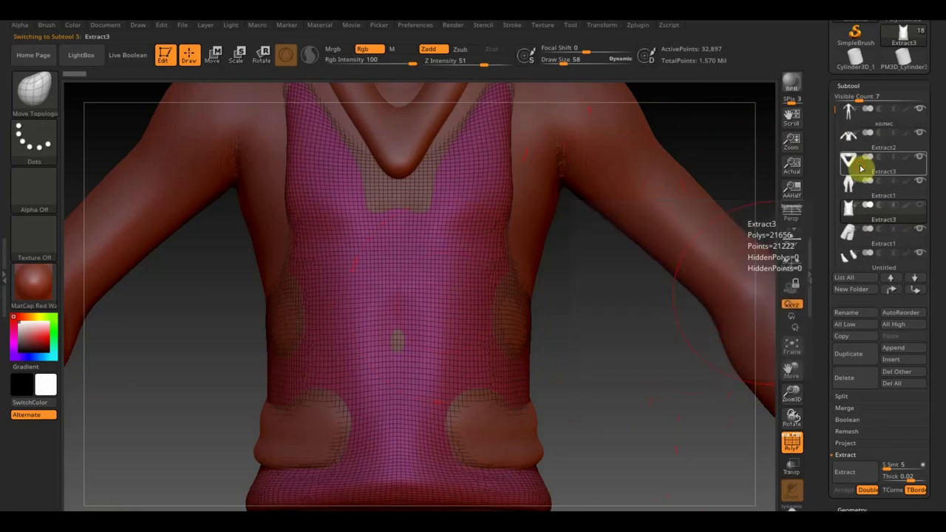
click(861, 149)
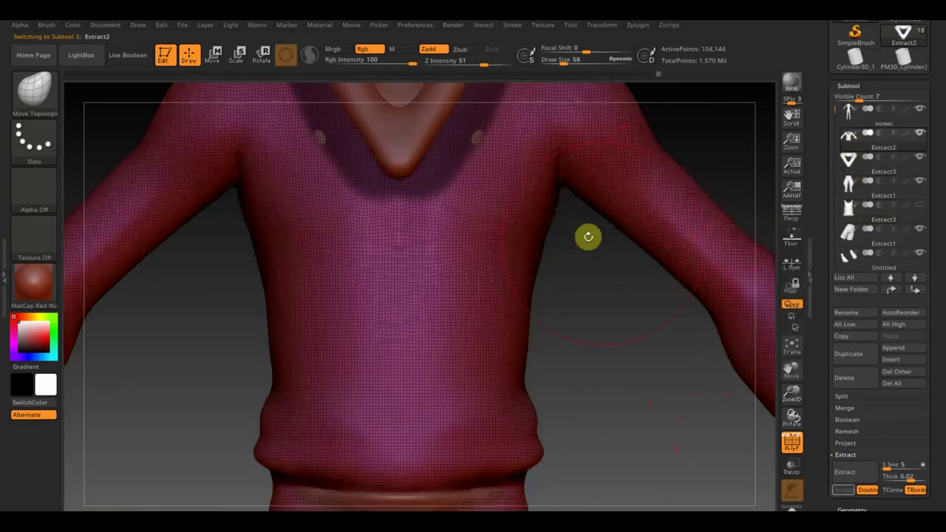
Orbit around the sweater's side, arm and front to check its fit
mouse_move(581, 302)
mouse_down()
mouse_move(613, 315)
mouse_move(659, 249)
mouse_move(695, 269)
mouse_move(644, 264)
mouse_up()
key(ctrl)
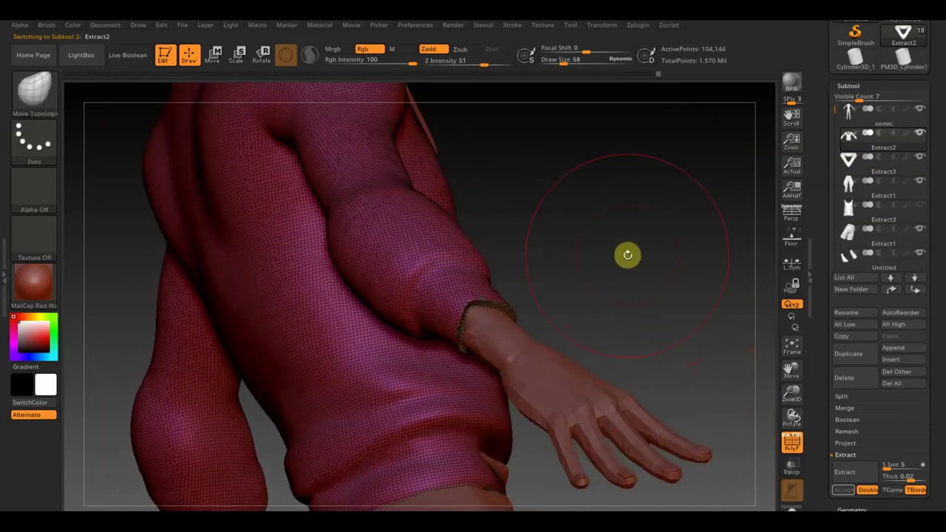
drag(591, 296, 592, 272)
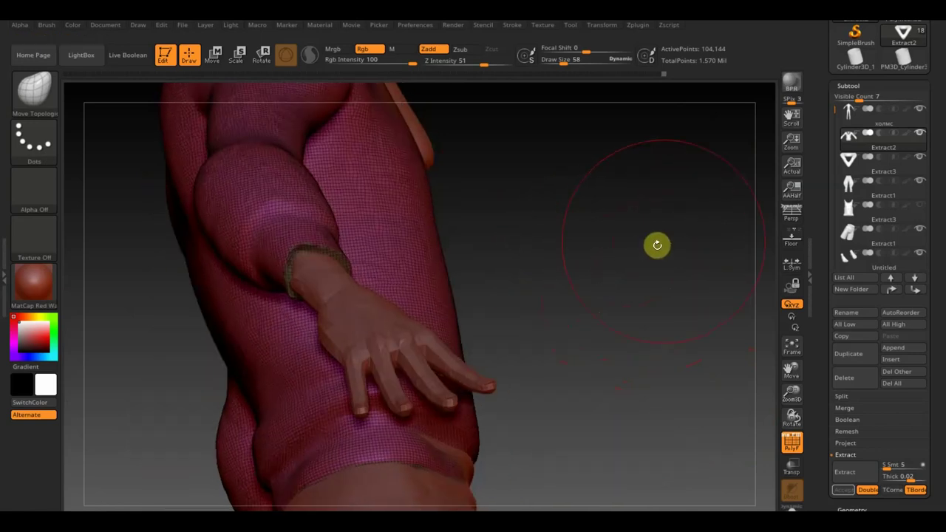
key(ctrl)
ctrl+click(604, 245)
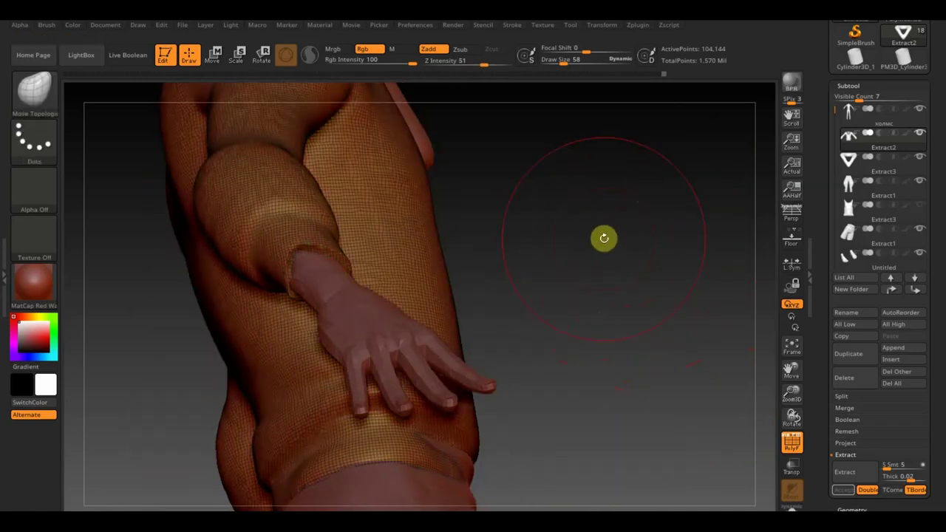
mouse_move(607, 235)
mouse_down()
mouse_move(596, 285)
mouse_move(570, 319)
mouse_up()
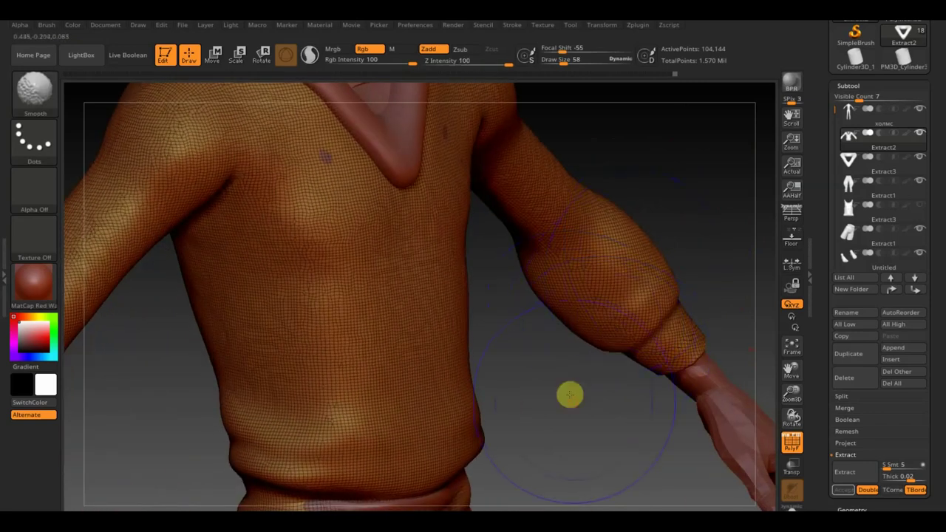
drag(570, 393, 566, 428)
mouse_move(462, 425)
mouse_down()
mouse_move(496, 405)
mouse_move(553, 338)
mouse_up()
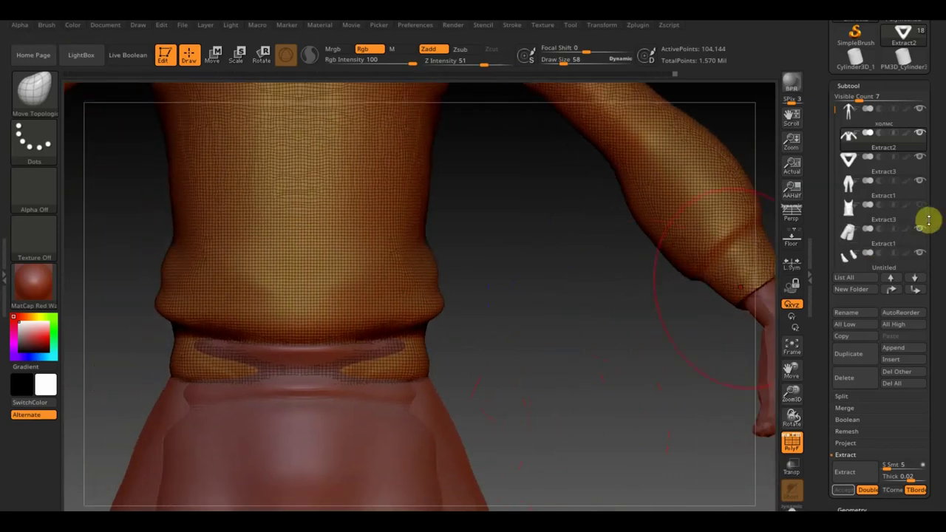
Show the character down to the shins and hide the vest subtool
shift+click(922, 136)
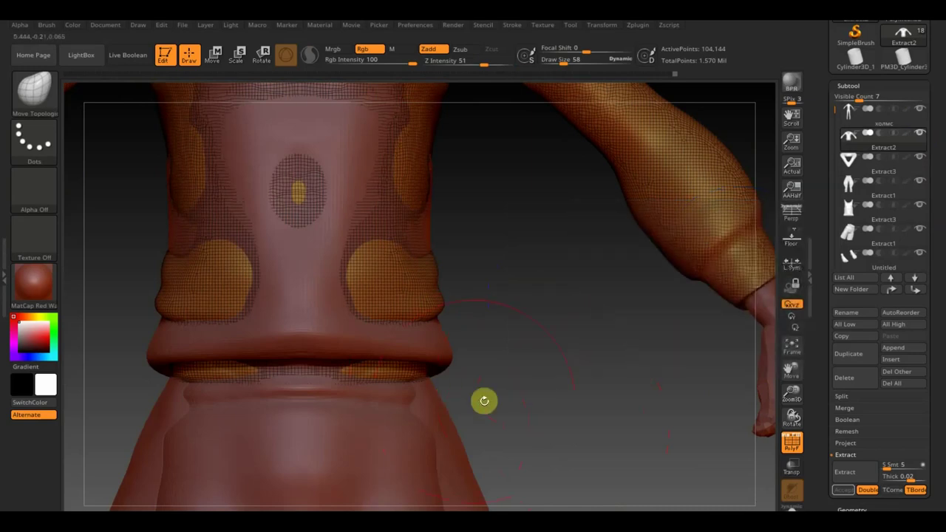
scroll(583, 410, down, 5)
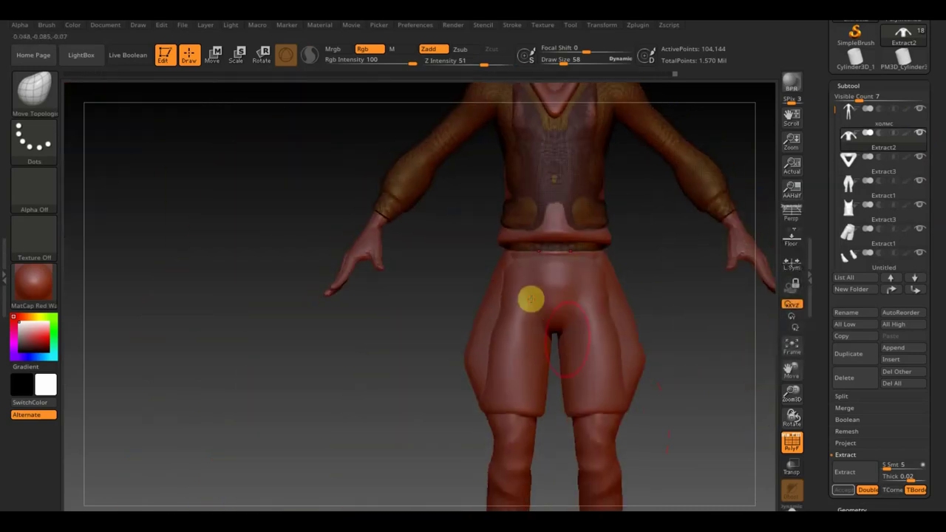
alt+drag(710, 318, 555, 433)
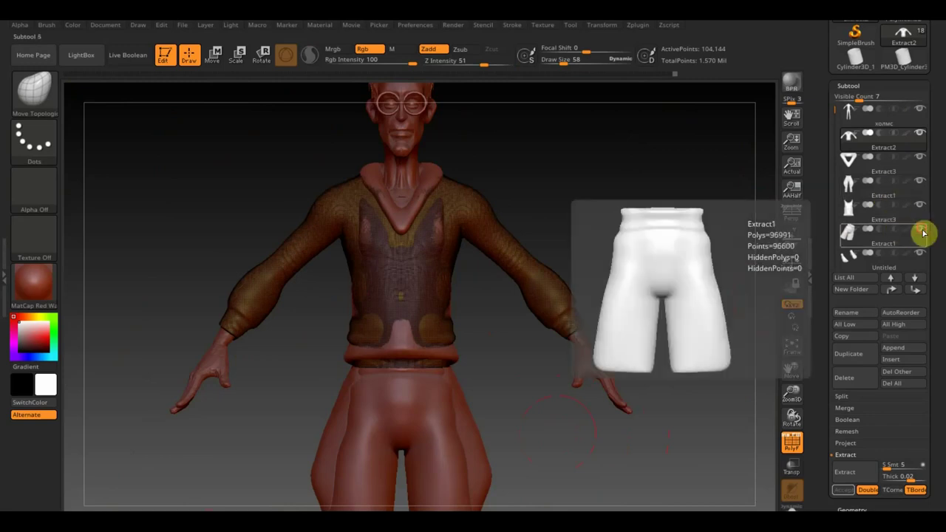
click(920, 140)
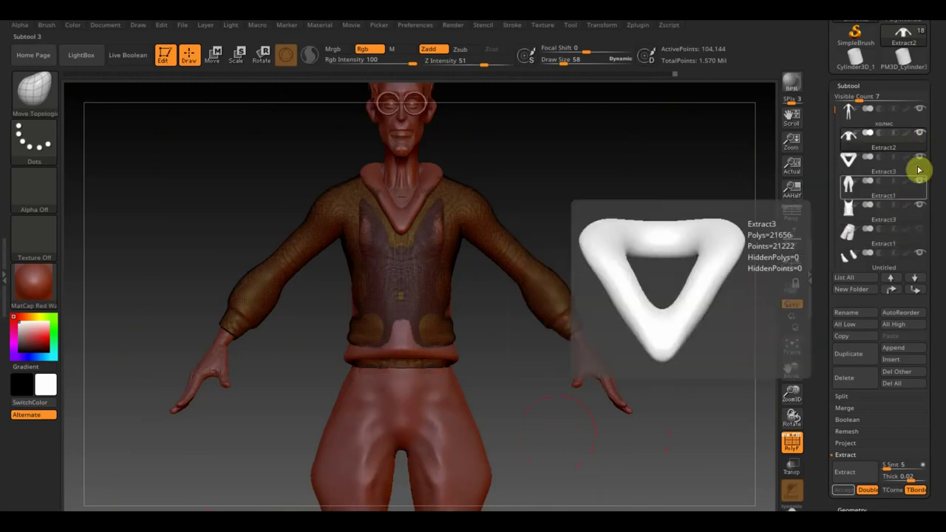
click(916, 204)
click(920, 210)
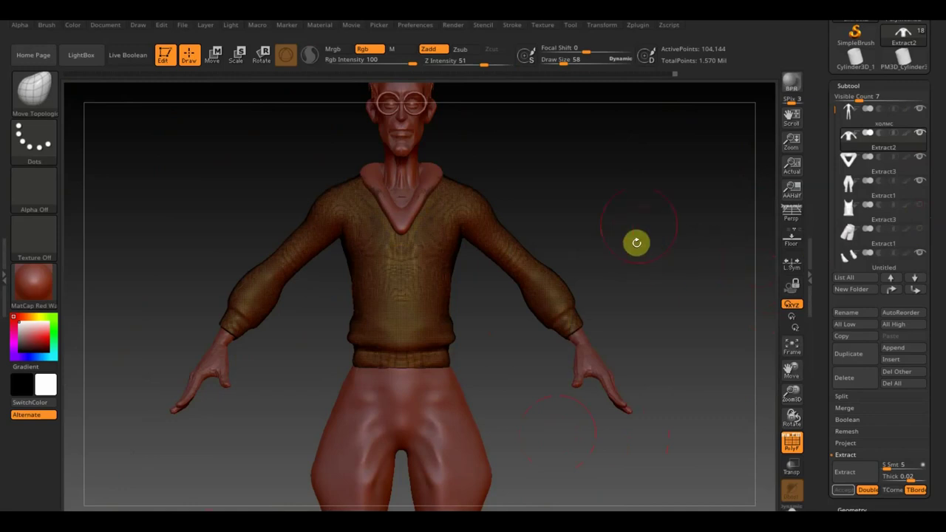
Turn off PolyF and make the collar the active subtool
click(795, 452)
mouse_move(598, 226)
mouse_down()
mouse_move(633, 221)
mouse_move(599, 226)
mouse_up()
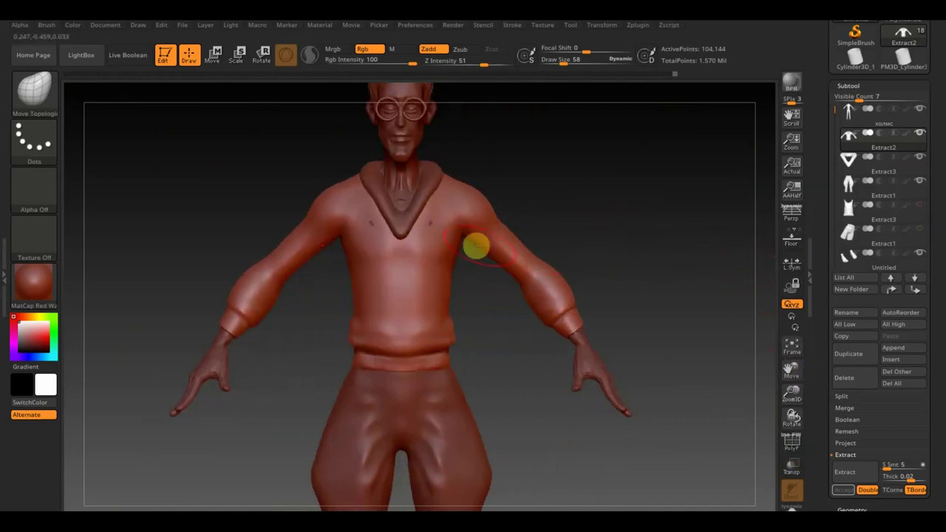
alt+click(394, 231)
mouse_move(556, 182)
mouse_down()
mouse_move(555, 283)
mouse_move(572, 296)
mouse_move(587, 285)
mouse_move(581, 313)
mouse_move(600, 370)
mouse_up()
mouse_move(281, 259)
mouse_down()
mouse_move(264, 251)
mouse_move(297, 309)
mouse_up()
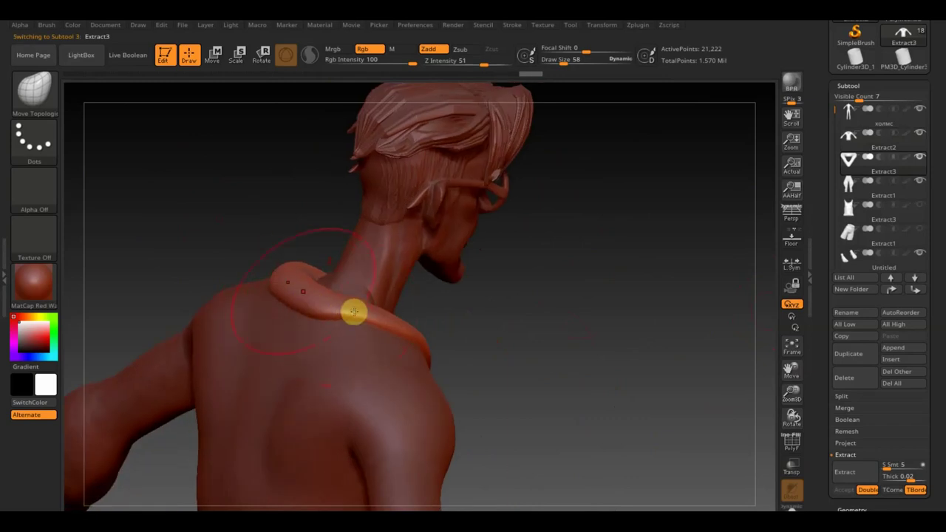
Build up the collar over the shoulder with Clay Buildup at Draw Size about 20
click(35, 93)
click(142, 108)
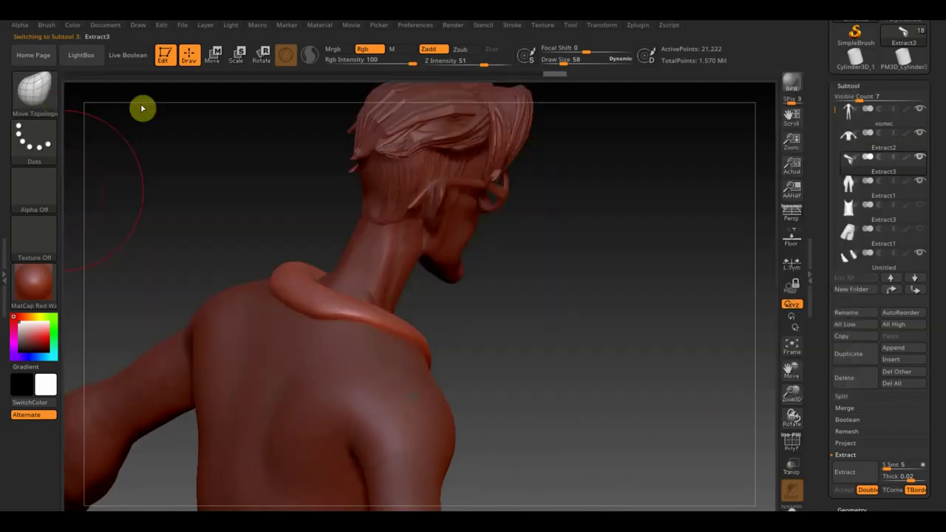
drag(558, 63, 556, 62)
mouse_move(577, 222)
mouse_down()
mouse_move(572, 382)
mouse_move(375, 301)
mouse_up()
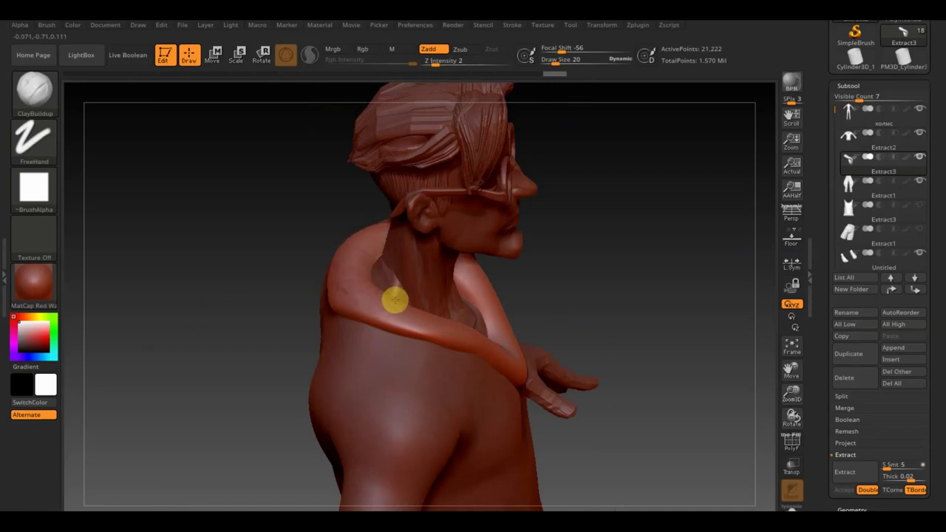
mouse_move(387, 315)
mouse_down()
mouse_move(434, 317)
mouse_move(360, 285)
mouse_up()
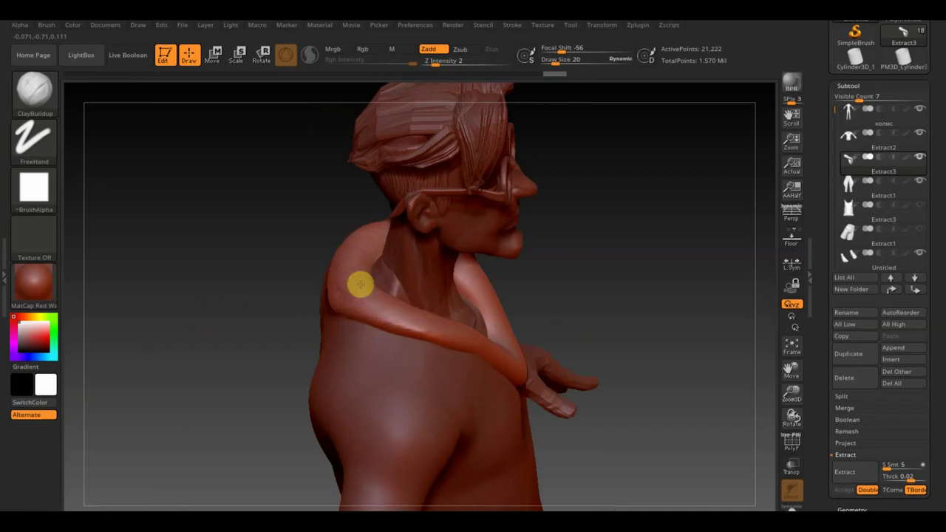
drag(347, 239, 331, 255)
mouse_move(426, 308)
right_down()
mouse_move(498, 283)
mouse_move(385, 305)
right_up()
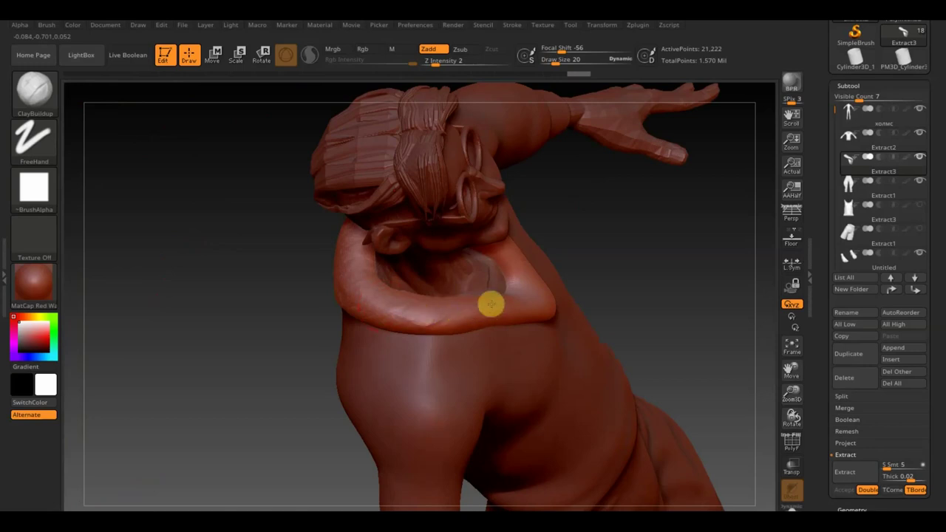
mouse_move(574, 306)
right_down()
mouse_move(603, 226)
mouse_move(580, 295)
right_up()
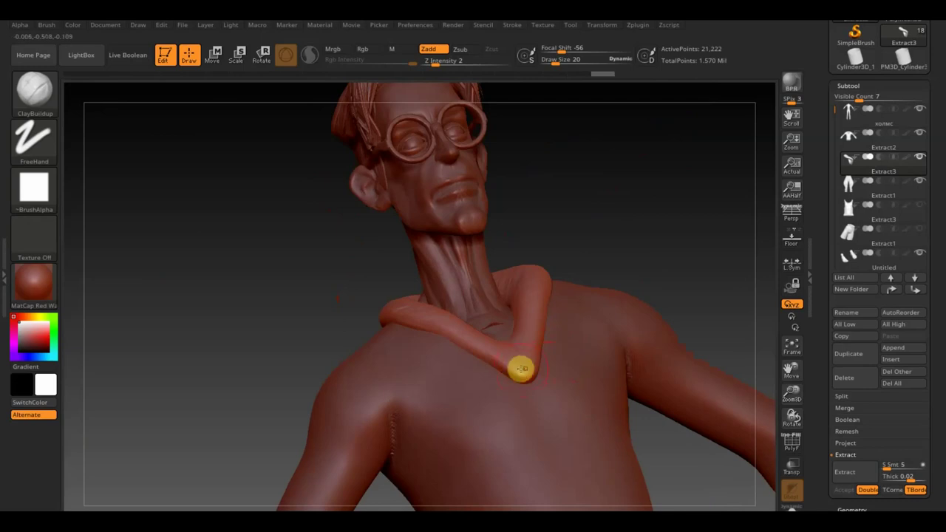
Lower Draw Size from 20 to 14 while inspecting the collar from several angles
key(shift)
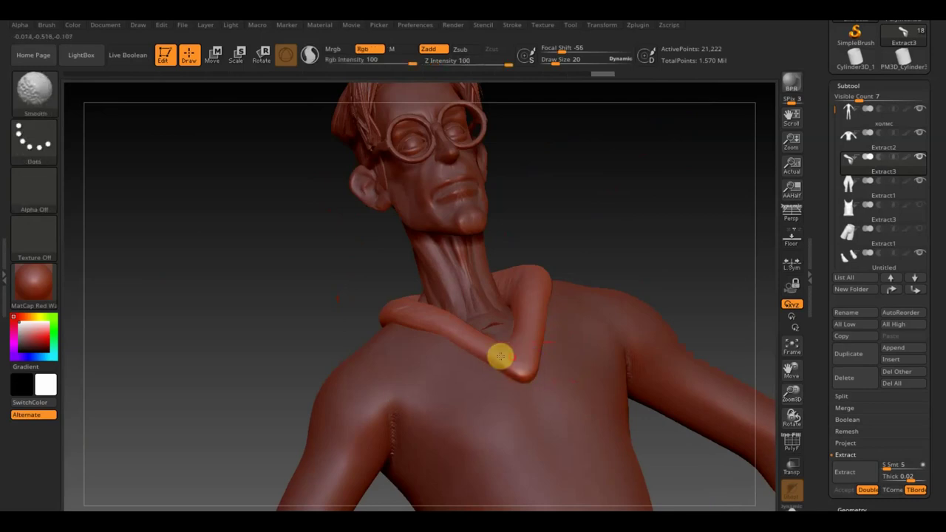
mouse_move(637, 232)
right_down()
mouse_move(642, 281)
mouse_move(640, 213)
right_up()
mouse_move(594, 238)
right_down()
mouse_move(644, 224)
mouse_move(650, 251)
right_up()
right_drag(667, 192, 570, 280)
drag(554, 64, 550, 64)
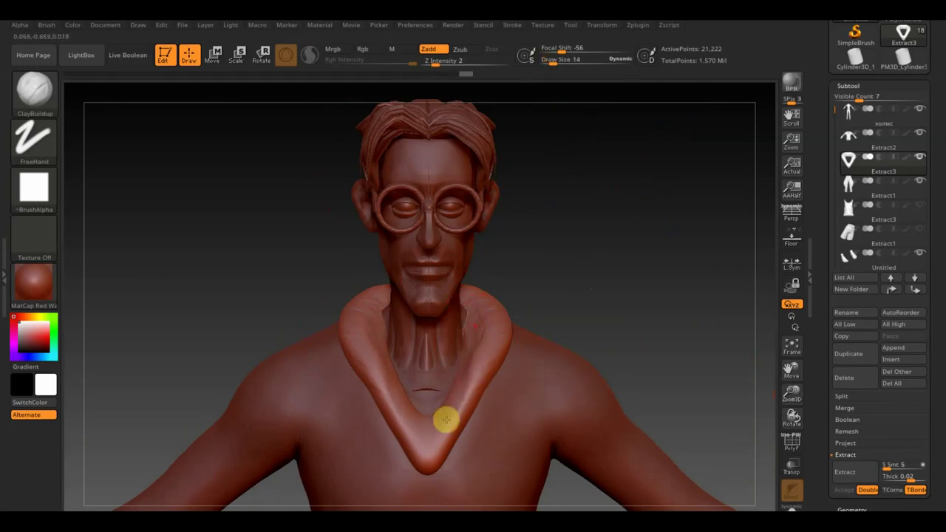
right_drag(487, 314, 474, 277)
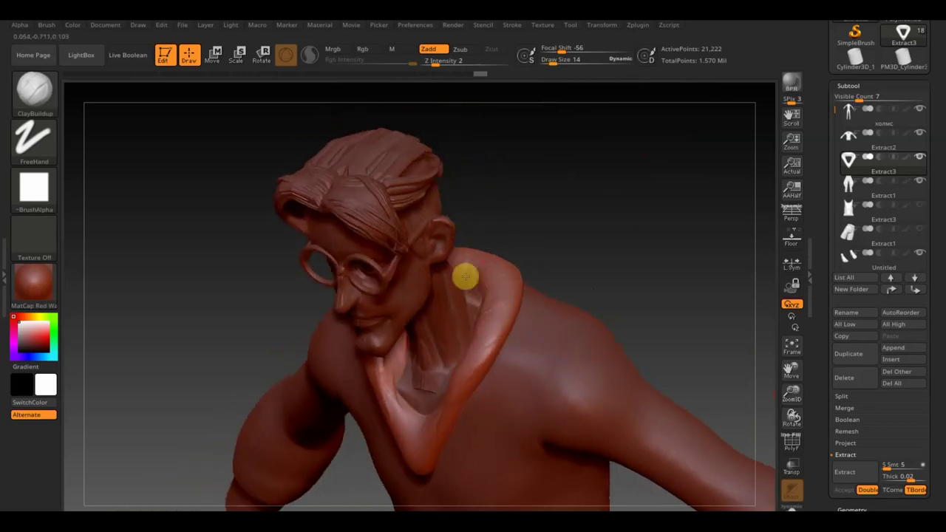
mouse_move(539, 239)
right_down()
mouse_move(479, 239)
mouse_move(492, 287)
mouse_move(519, 224)
mouse_move(505, 207)
right_up()
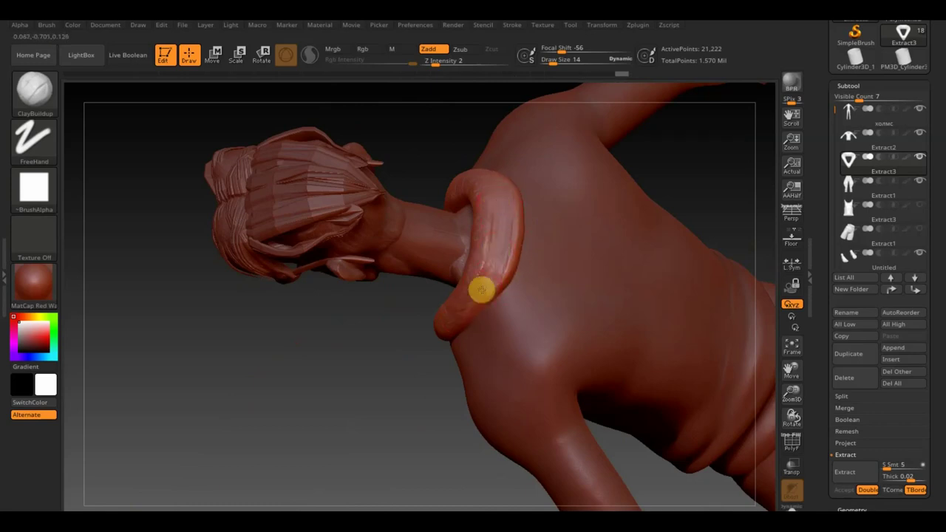
Smooth the collar along its edge, at the neck and over the shoulder
key(shift)
mouse_move(472, 274)
shift+mouse_down()
mouse_move(508, 225)
mouse_move(500, 384)
shift+mouse_up()
right_drag(440, 354, 486, 291)
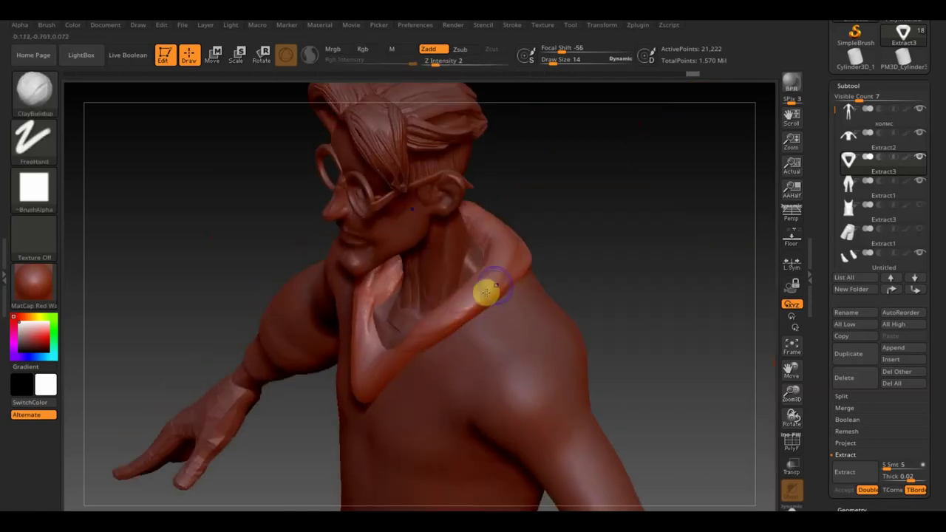
key(shift)
shift+drag(421, 248, 363, 315)
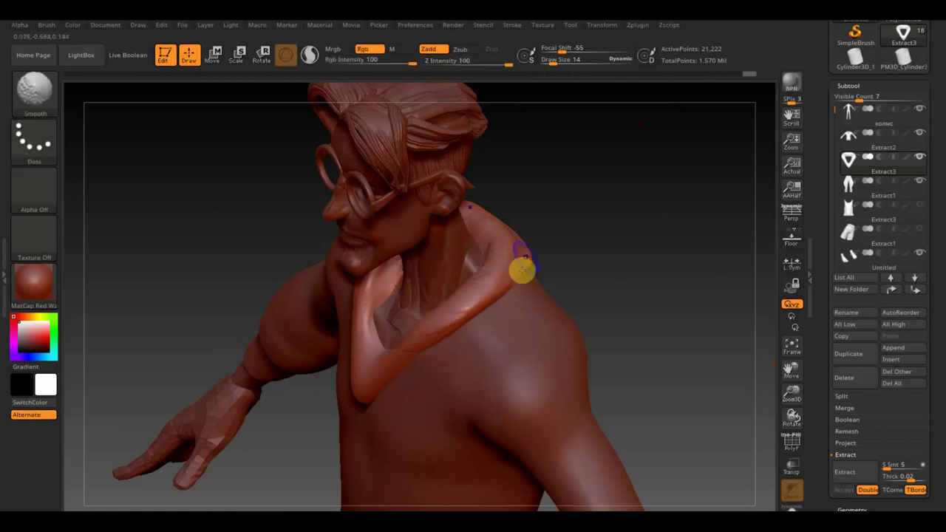
shift+drag(522, 271, 419, 349)
Return to a front view of the whole figure and select the Extract2 shirt shell
shift+drag(653, 271, 584, 291)
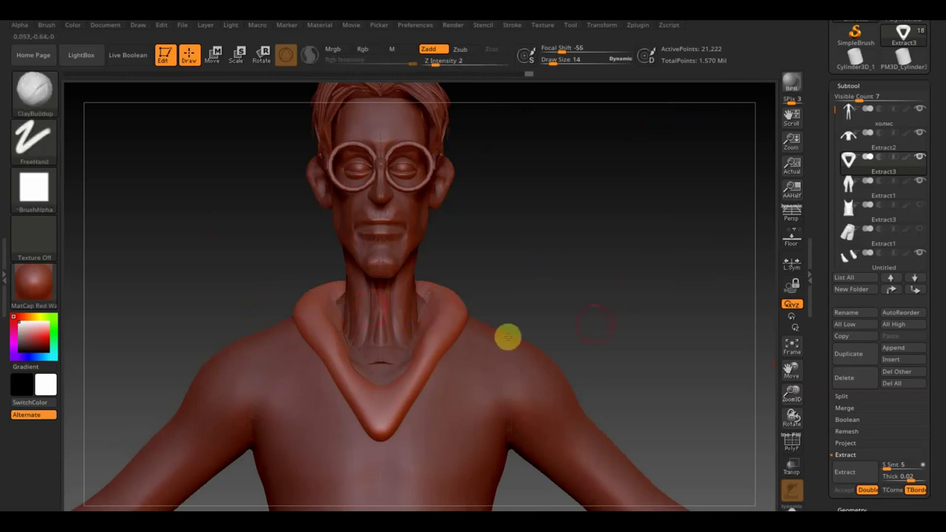
mouse_move(610, 337)
alt+mouse_down()
mouse_move(525, 192)
mouse_move(524, 296)
mouse_move(549, 285)
mouse_move(594, 293)
mouse_move(528, 294)
mouse_move(559, 401)
alt+mouse_up()
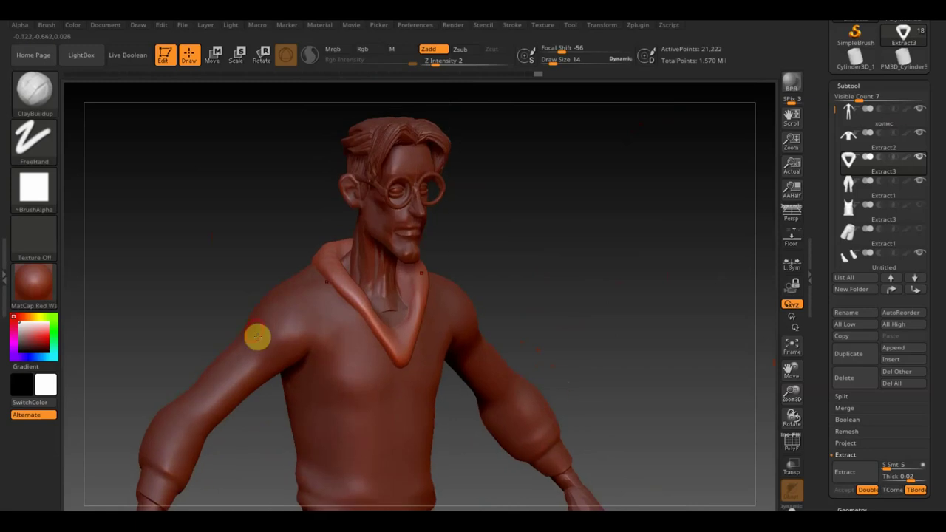
shift+drag(576, 234, 558, 259)
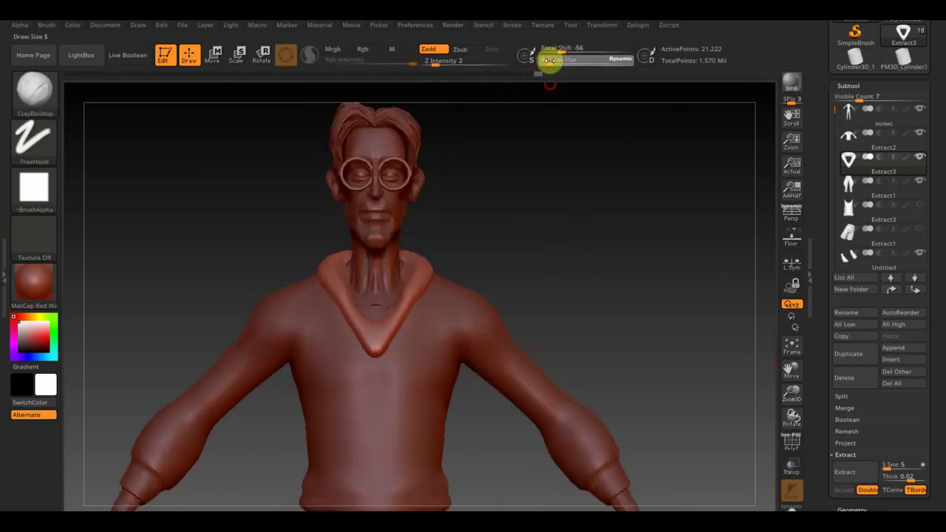
alt+click(341, 391)
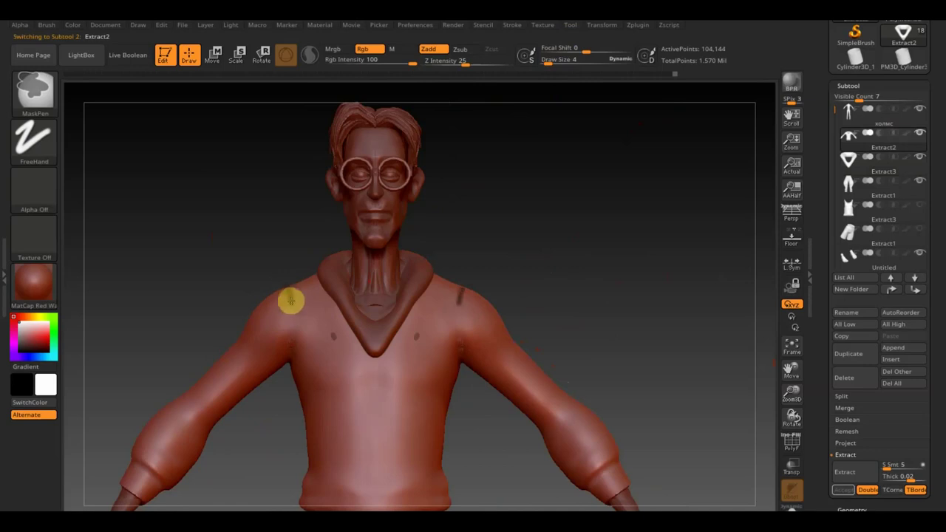
Check the armhole mask lines from above, behind and the side, then invert the mask
mouse_move(229, 300)
mouse_down()
mouse_move(241, 380)
mouse_move(281, 317)
mouse_up()
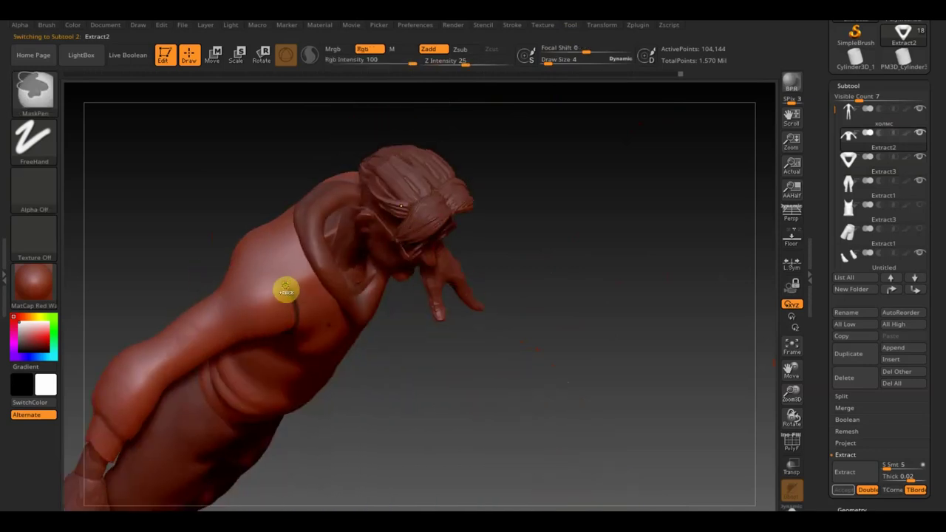
mouse_move(203, 264)
mouse_down()
mouse_move(196, 274)
mouse_move(207, 289)
mouse_move(309, 303)
mouse_move(393, 340)
mouse_move(362, 362)
mouse_up()
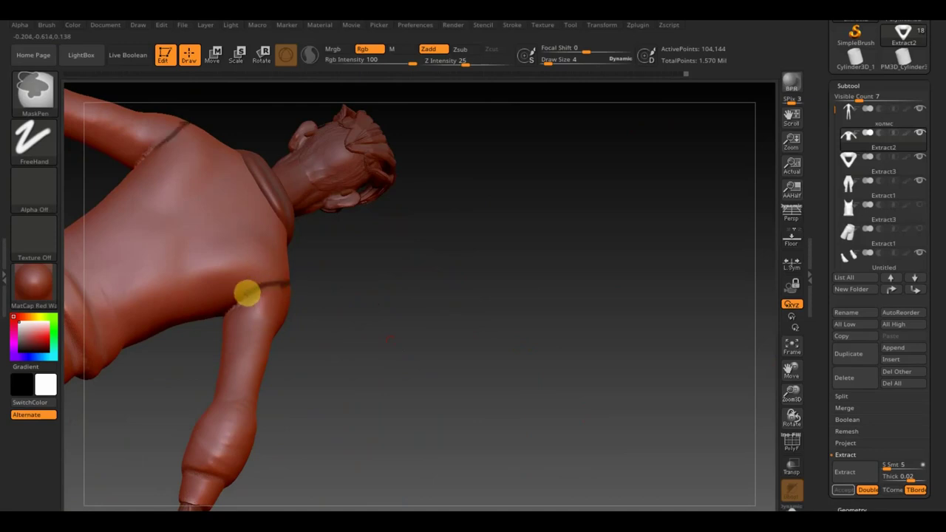
mouse_move(236, 313)
mouse_down()
mouse_move(361, 308)
mouse_move(319, 326)
mouse_move(346, 318)
mouse_up()
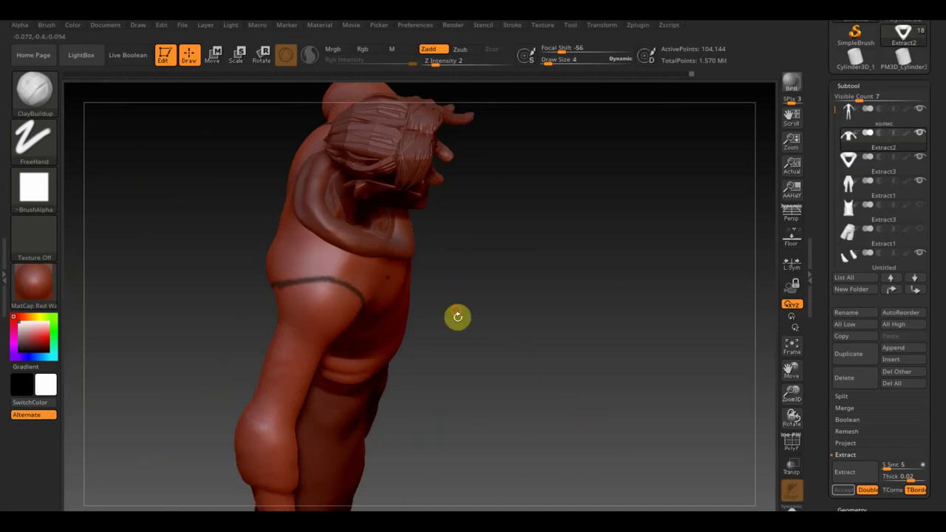
drag(458, 317, 429, 252)
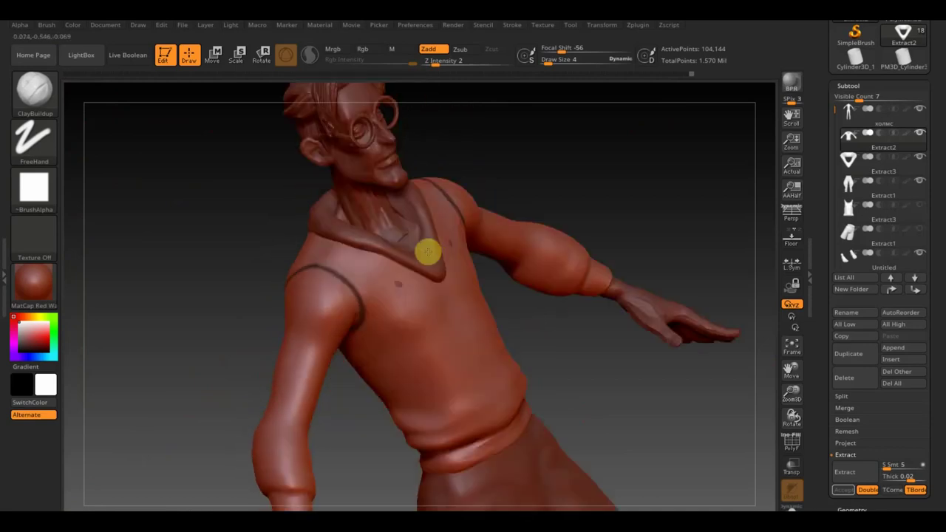
ctrl+click(543, 162)
shift+drag(543, 159, 589, 342)
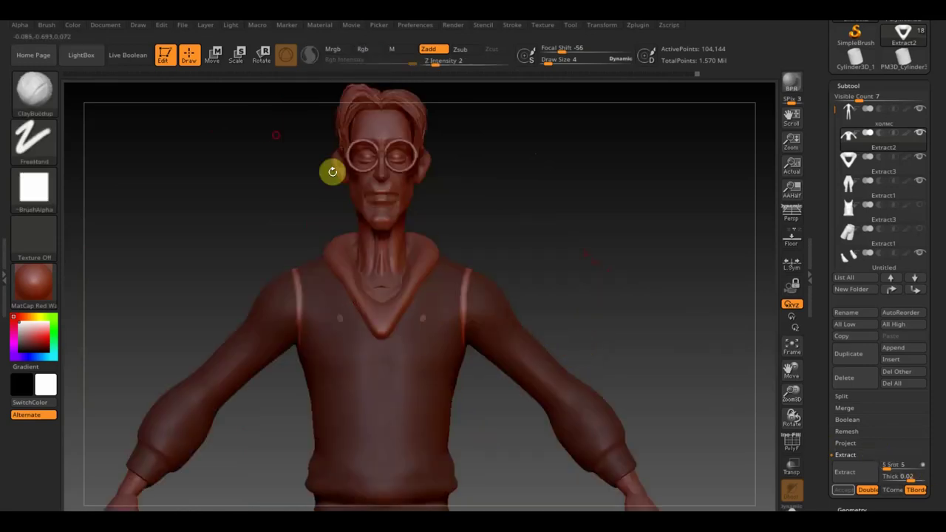
click(216, 63)
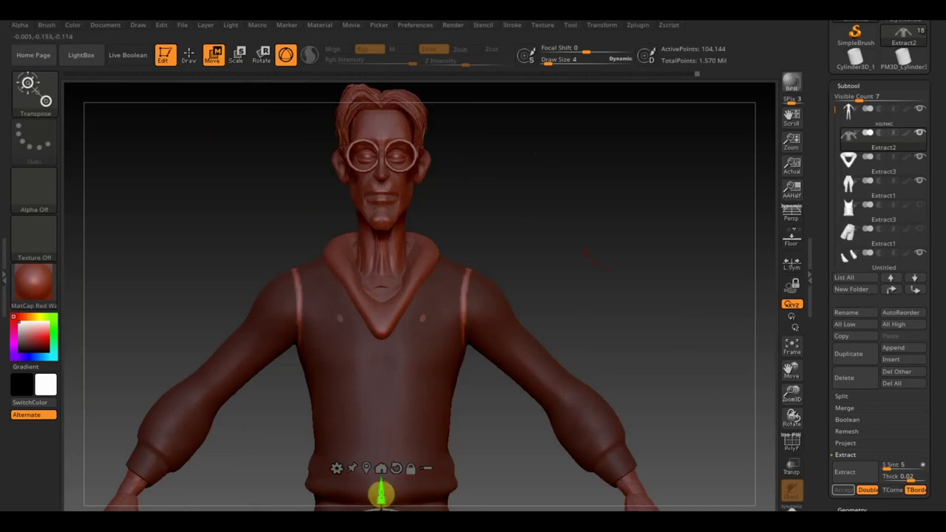
Deform the unmasked armhole lines with the Move gizmo at the shoulder, then clear the mask
drag(381, 467, 381, 194)
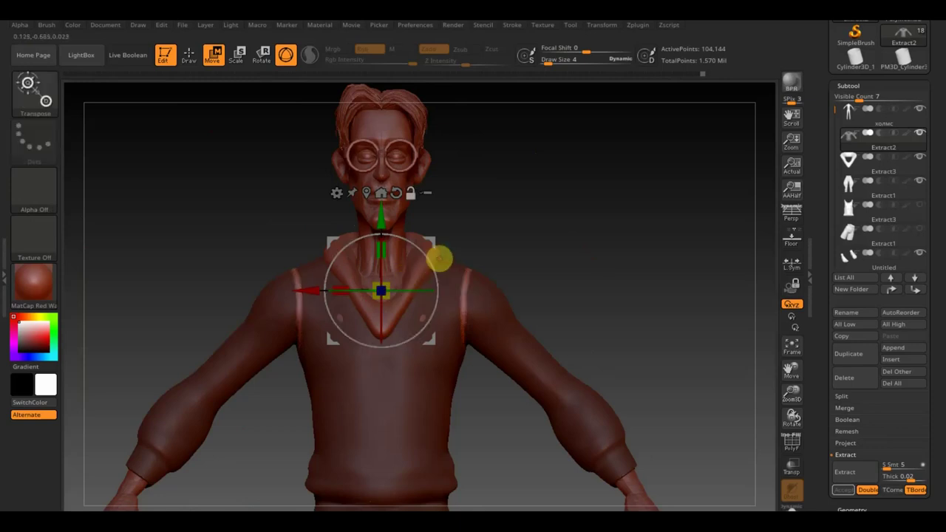
mouse_move(319, 287)
alt+mouse_down()
mouse_move(223, 300)
mouse_move(230, 303)
alt+mouse_up()
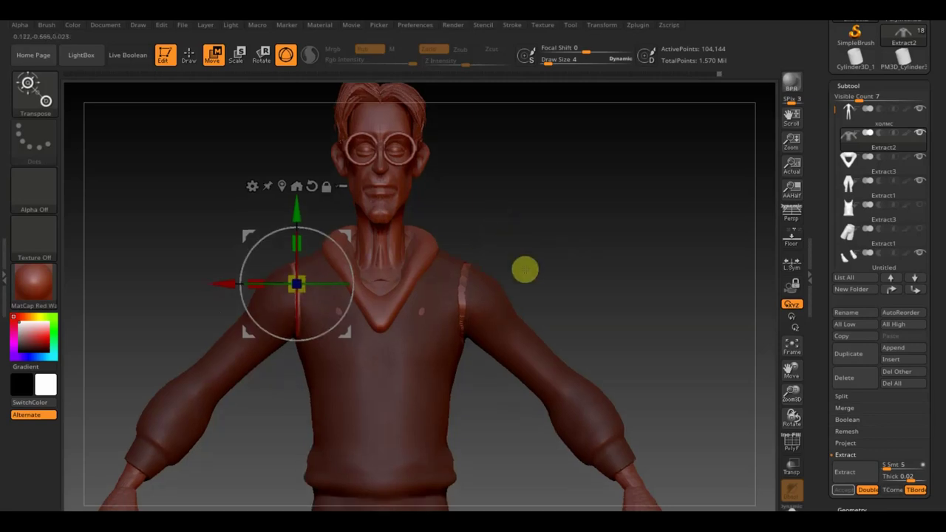
ctrl+right_drag(524, 268, 562, 335)
mouse_move(116, 252)
mouse_down()
mouse_move(157, 251)
mouse_move(148, 291)
mouse_move(133, 298)
mouse_move(120, 294)
mouse_move(141, 244)
mouse_up()
mouse_move(185, 152)
ctrl+mouse_down()
mouse_move(177, 137)
mouse_move(199, 152)
ctrl+mouse_up()
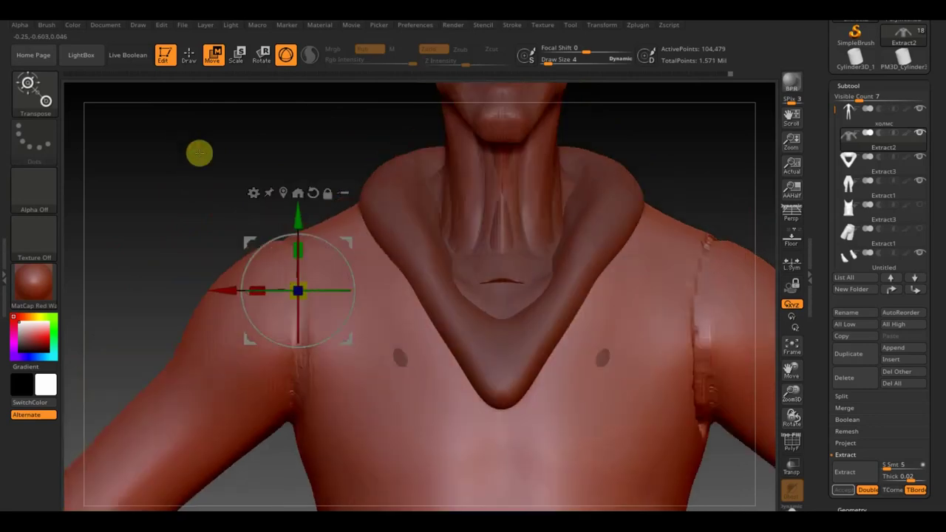
click(189, 55)
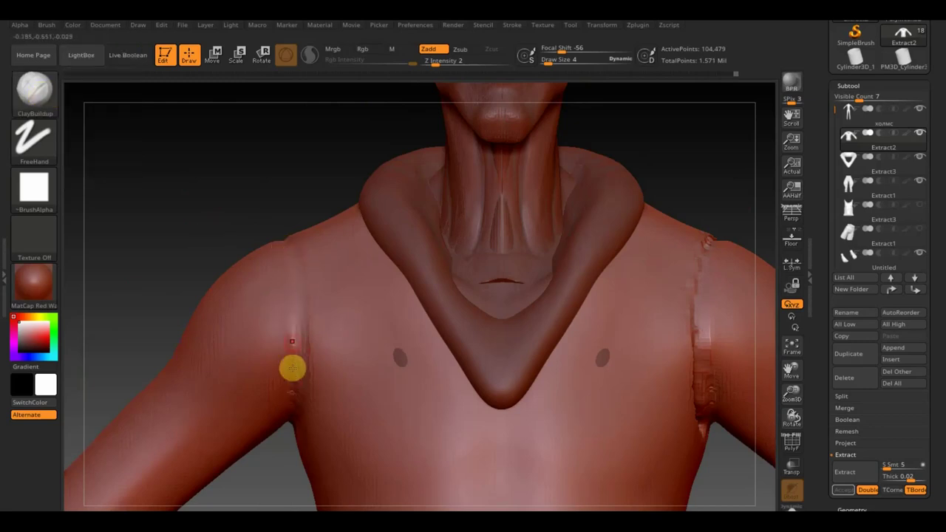
Build up and define a ridge along the armpit and shoulder seam with the clay brush
drag(281, 416, 306, 296)
drag(302, 391, 308, 309)
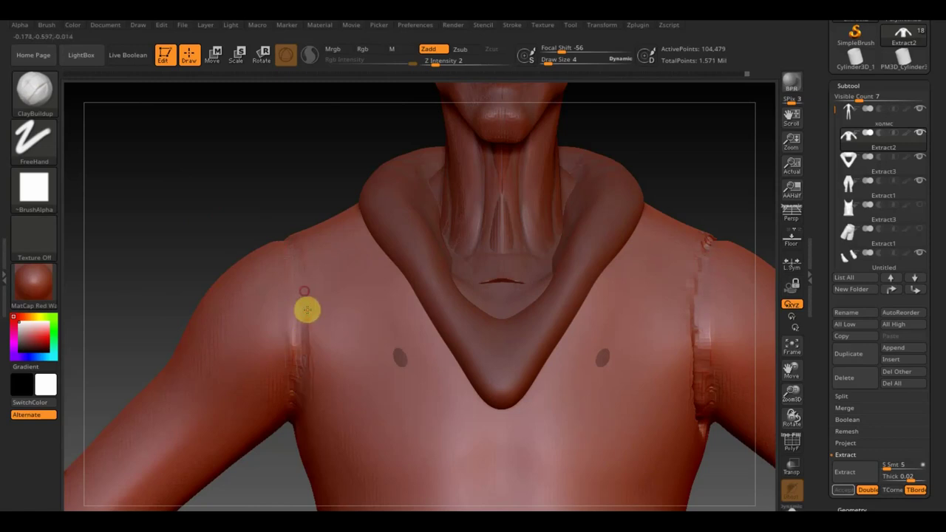
drag(290, 256, 306, 318)
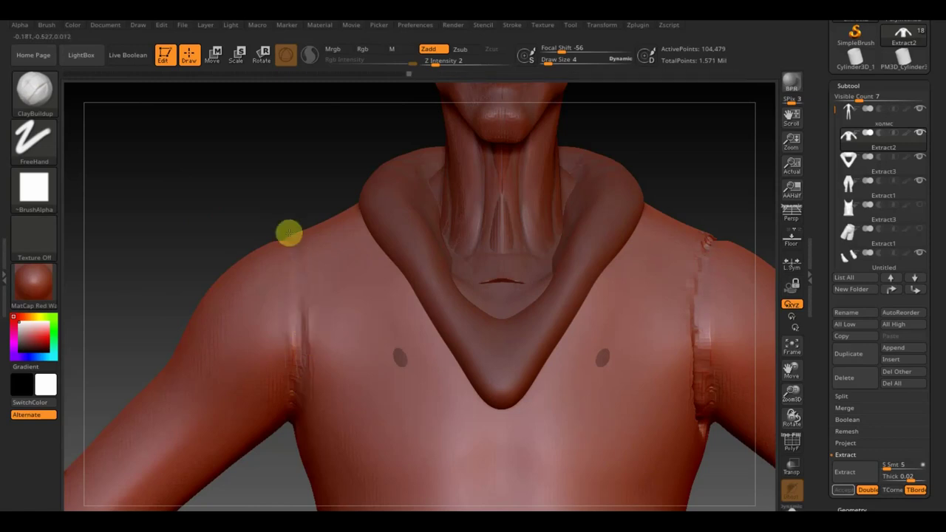
mouse_move(261, 211)
mouse_down()
mouse_move(296, 314)
mouse_move(302, 293)
mouse_up()
drag(263, 203, 309, 260)
drag(202, 170, 144, 148)
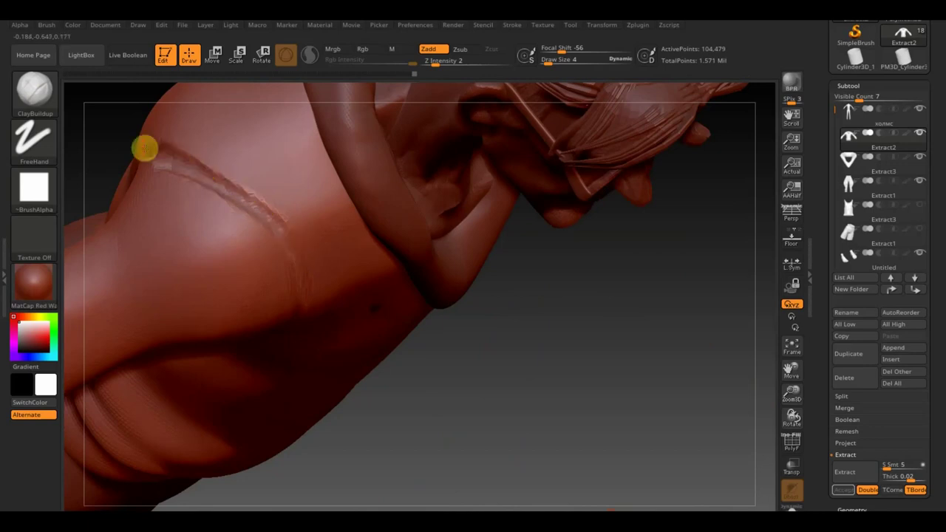
mouse_move(479, 338)
mouse_down()
mouse_move(629, 431)
mouse_move(453, 356)
mouse_move(439, 380)
mouse_up()
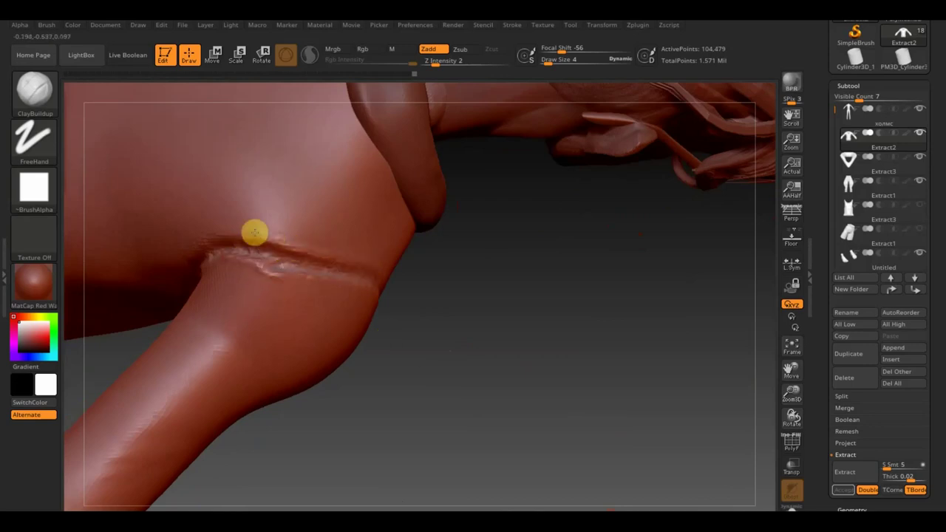
mouse_move(437, 345)
mouse_down()
mouse_move(422, 298)
mouse_move(365, 267)
mouse_up()
mouse_move(406, 290)
mouse_down()
mouse_move(427, 302)
mouse_move(361, 286)
mouse_up()
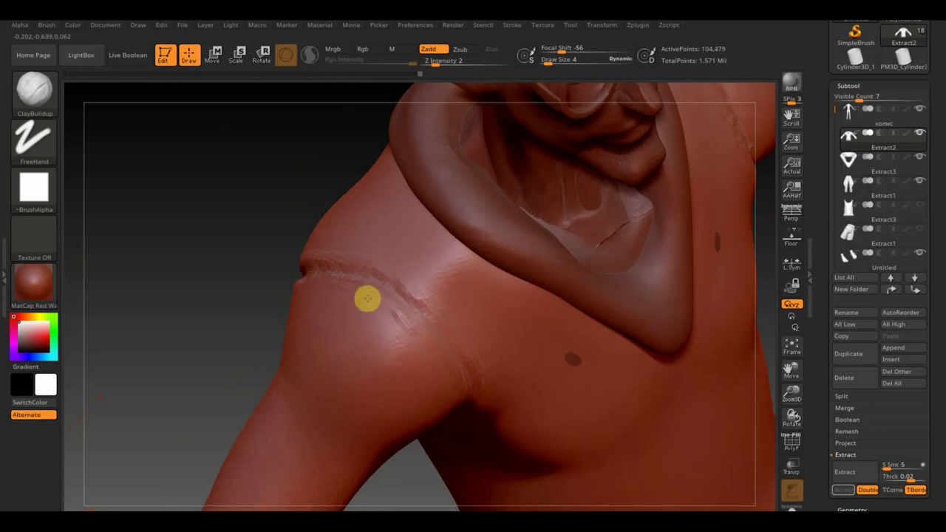
Enlarge the brush to 26, smooth the armpit and shoulder creases, and frame the model
drag(545, 63, 555, 65)
mouse_move(425, 299)
shift+mouse_down()
mouse_move(348, 275)
mouse_move(300, 306)
shift+mouse_up()
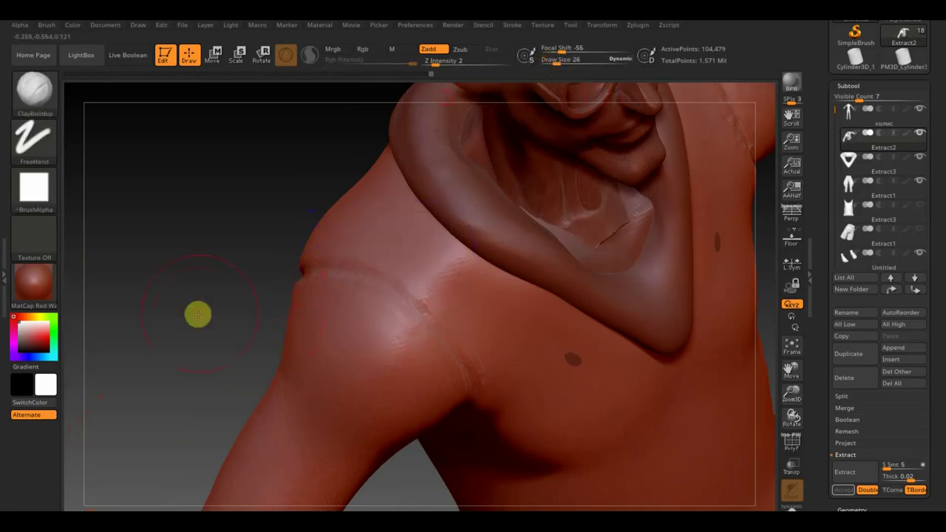
drag(199, 315, 264, 298)
shift+drag(385, 287, 414, 361)
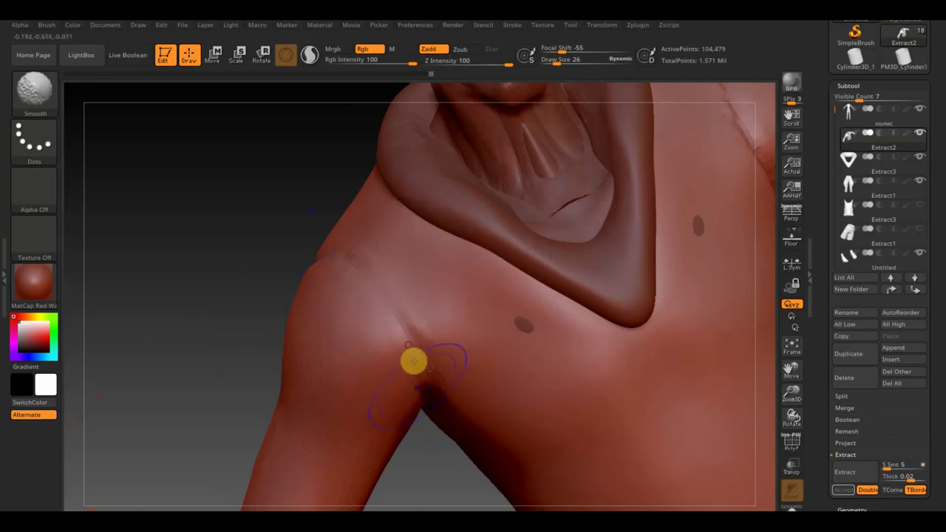
mouse_move(436, 490)
mouse_down()
mouse_move(420, 456)
mouse_move(244, 401)
mouse_up()
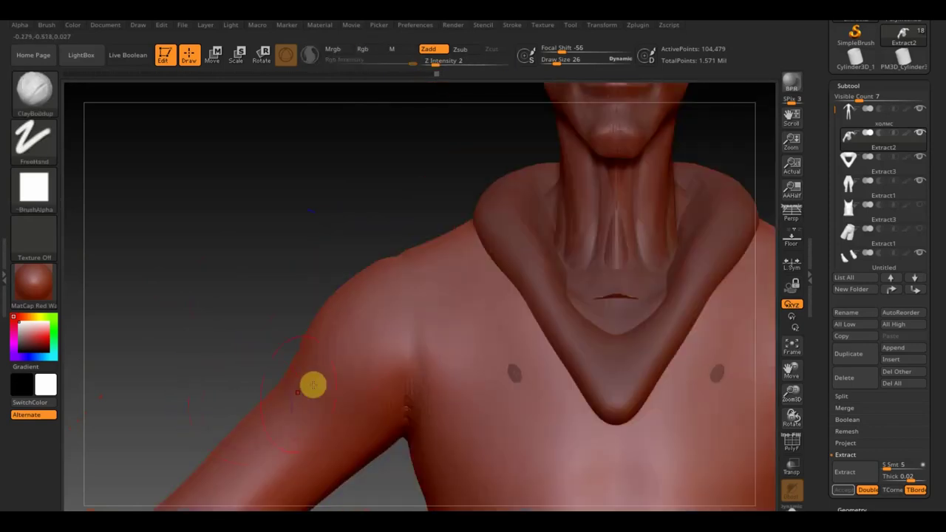
shift+drag(394, 437, 412, 419)
mouse_move(227, 336)
mouse_down()
mouse_move(335, 342)
mouse_move(380, 332)
mouse_move(371, 363)
mouse_move(380, 431)
mouse_move(370, 353)
mouse_move(365, 424)
mouse_up()
mouse_move(553, 310)
mouse_down()
mouse_move(526, 353)
mouse_move(492, 327)
mouse_move(414, 317)
mouse_up()
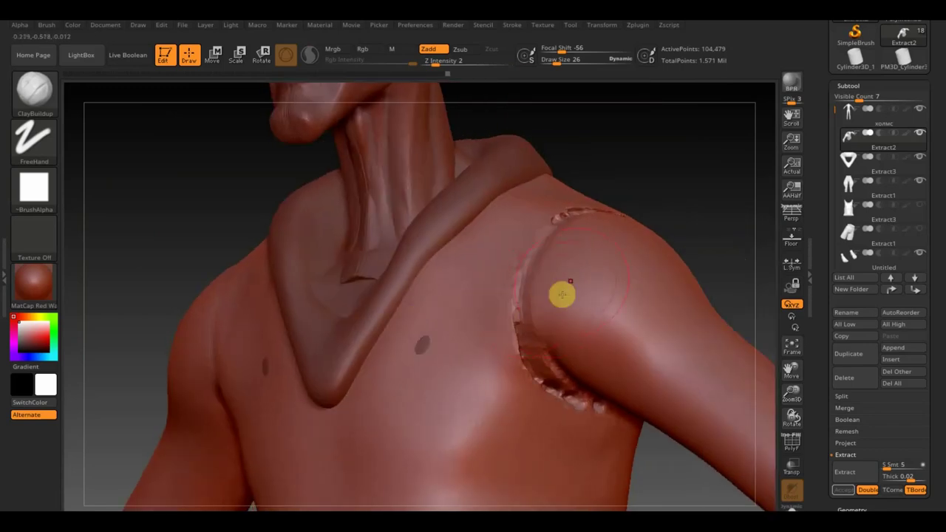
shift+drag(665, 247, 691, 232)
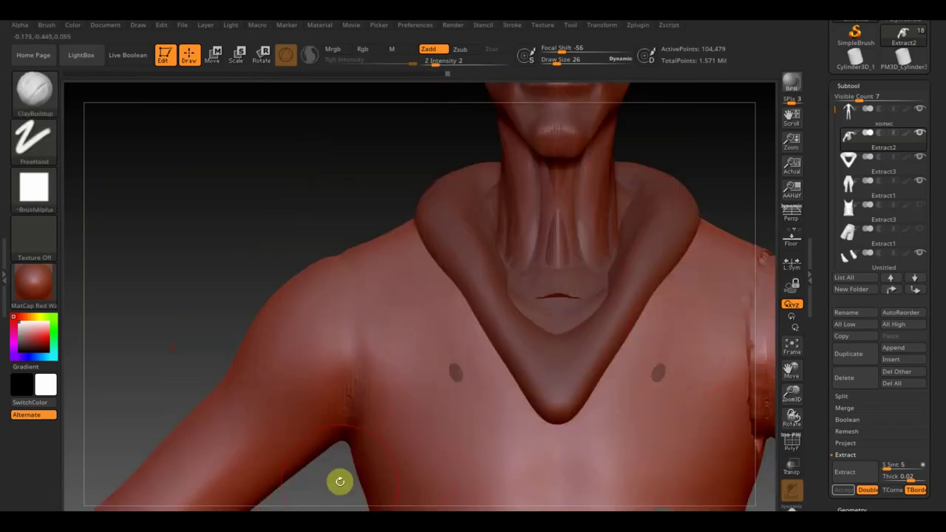
drag(340, 481, 315, 406)
key(f)
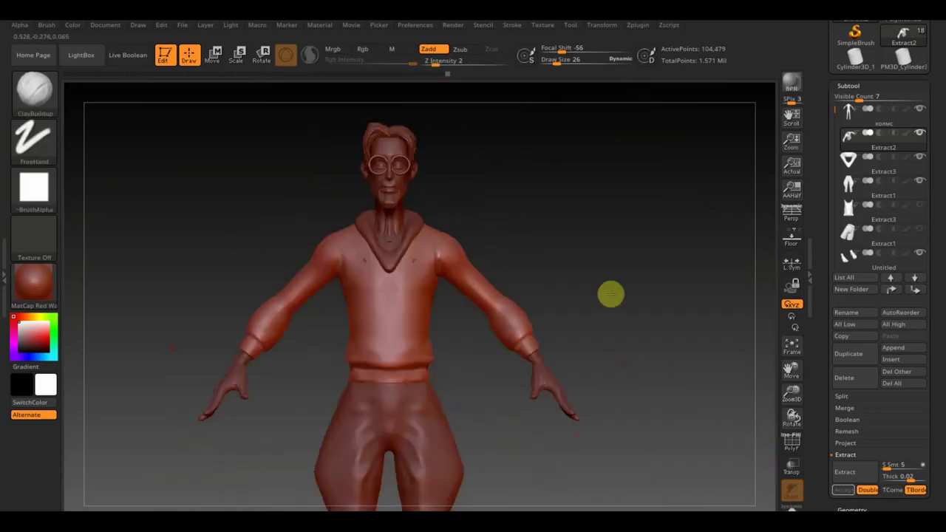
drag(791, 419, 776, 439)
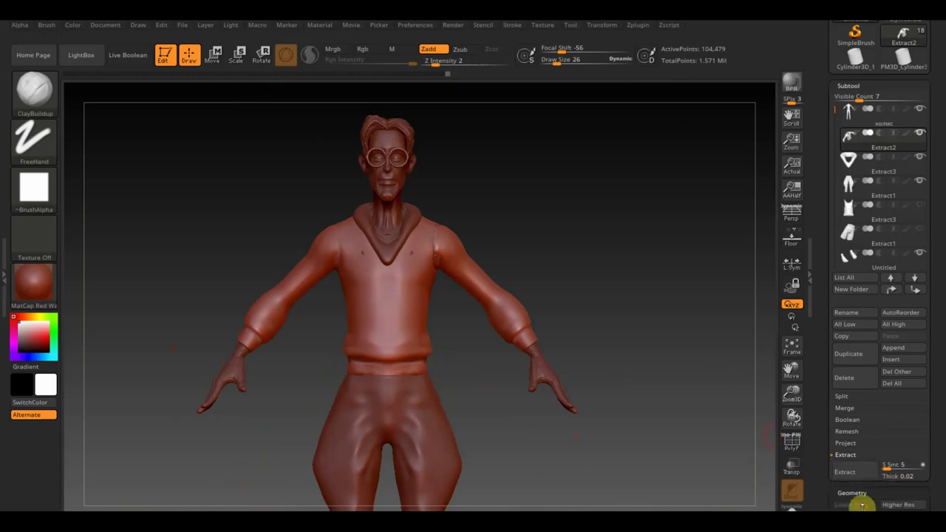
click(853, 510)
click(867, 371)
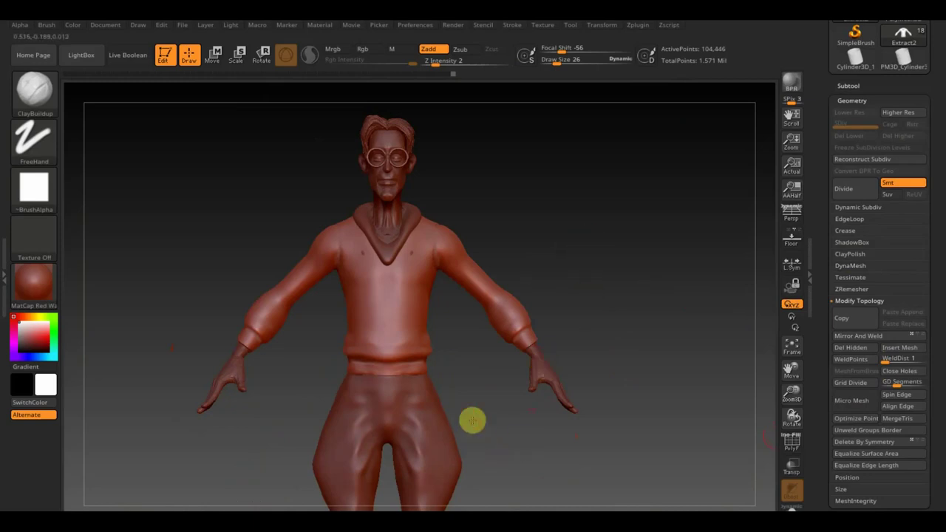
ctrl+right_drag(473, 420, 526, 500)
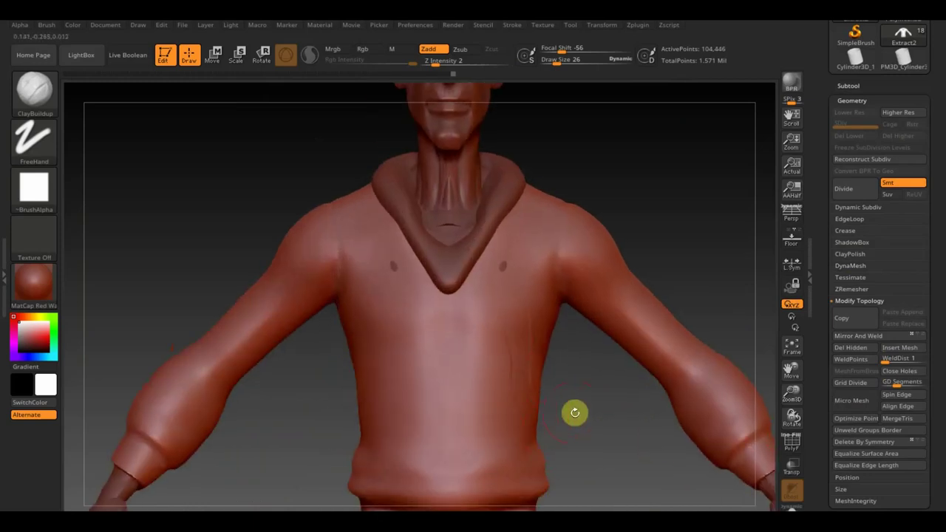
mouse_move(575, 412)
alt+right_down()
mouse_move(591, 395)
mouse_move(574, 285)
alt+right_up()
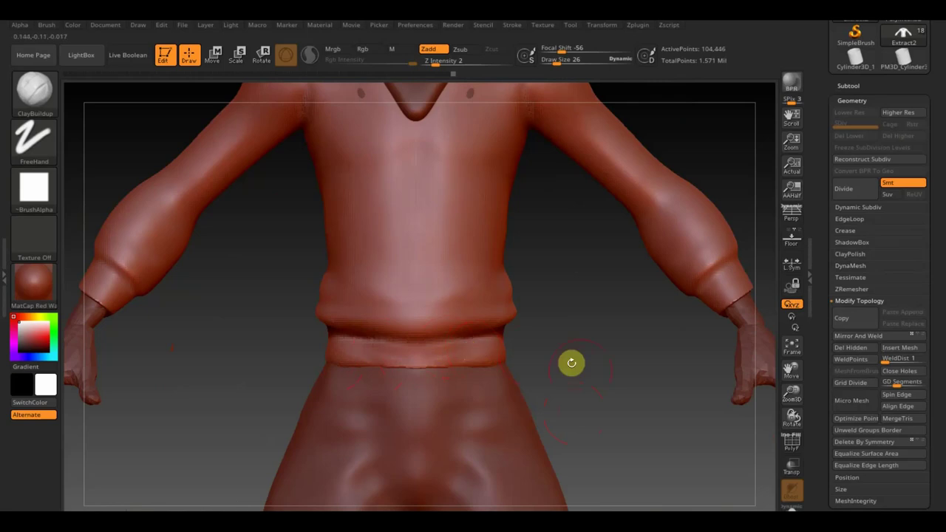
alt+right_drag(570, 363, 519, 256)
mouse_move(635, 452)
right_down()
mouse_move(600, 331)
mouse_move(602, 393)
mouse_move(583, 317)
mouse_move(604, 400)
mouse_move(607, 235)
mouse_move(609, 268)
mouse_move(555, 330)
mouse_move(594, 334)
mouse_move(603, 346)
right_up()
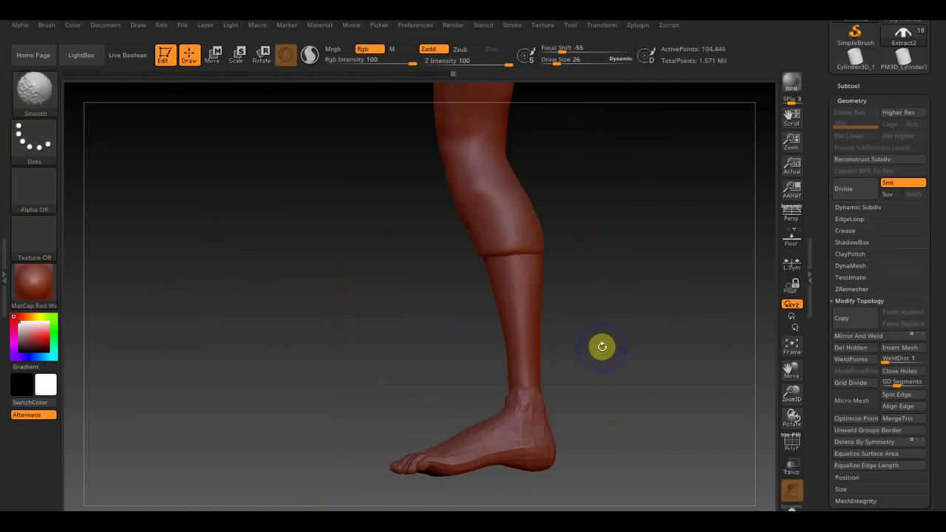
click(852, 86)
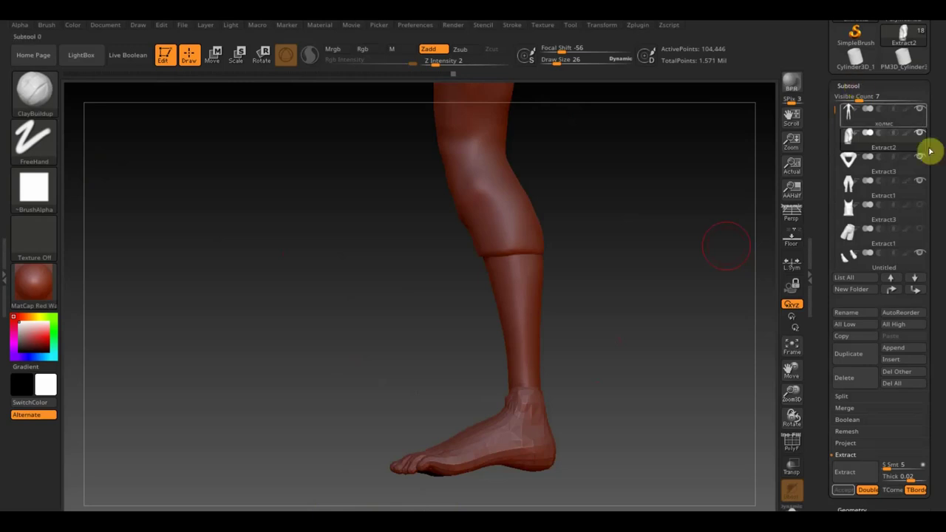
Append a Cylinder3D as a new subtool, select it and frame it
click(896, 349)
click(561, 346)
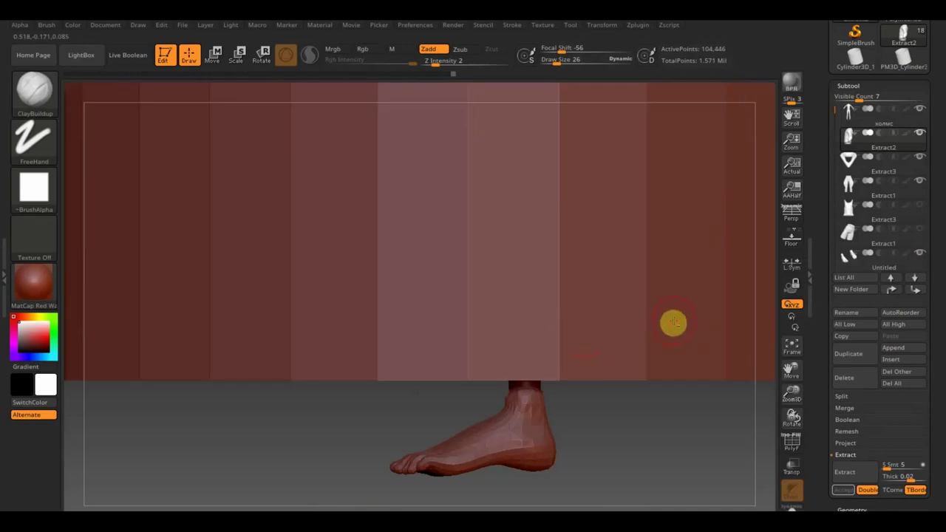
alt+click(674, 322)
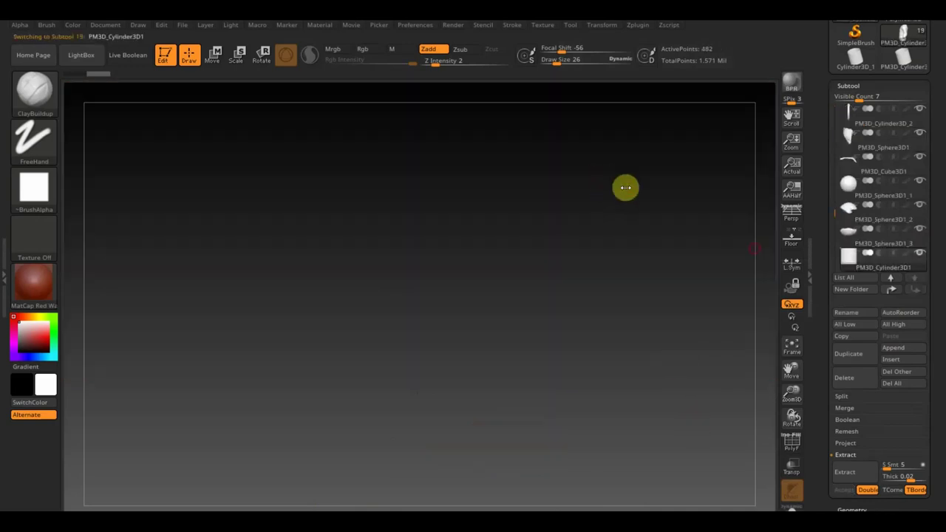
click(793, 347)
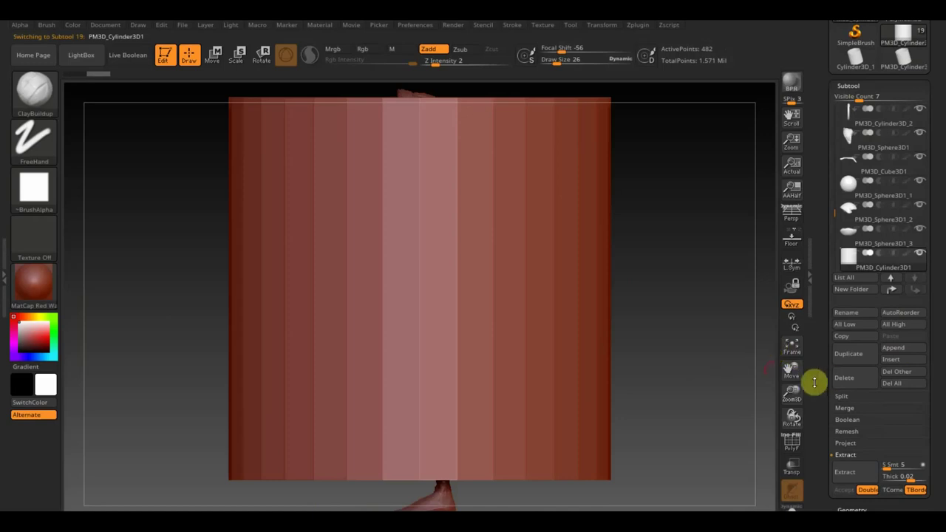
Flatten the cylinder into a thin disc and scale it down into a small ring
click(216, 53)
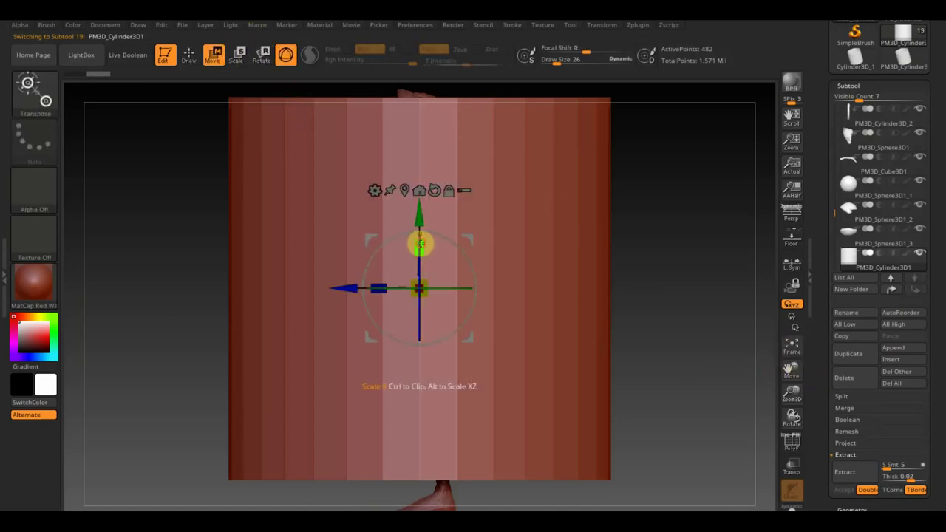
drag(420, 244, 438, 454)
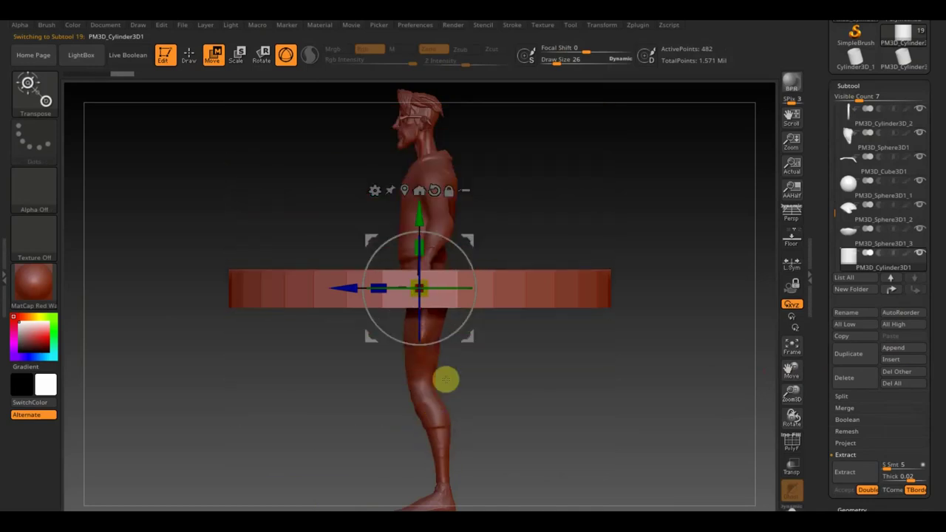
drag(420, 244, 428, 338)
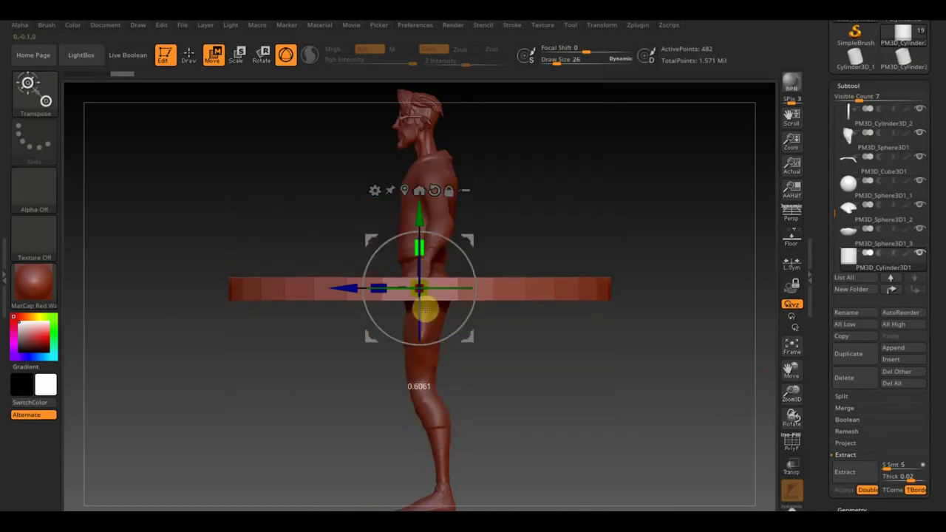
mouse_move(547, 329)
mouse_down()
mouse_move(566, 401)
mouse_move(466, 323)
mouse_up()
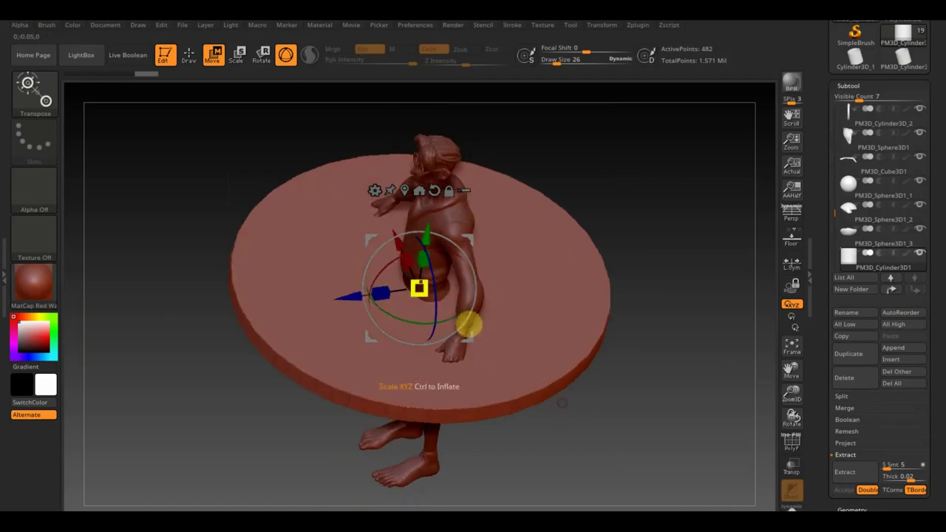
mouse_move(417, 287)
mouse_down()
mouse_move(425, 291)
mouse_move(402, 245)
mouse_up()
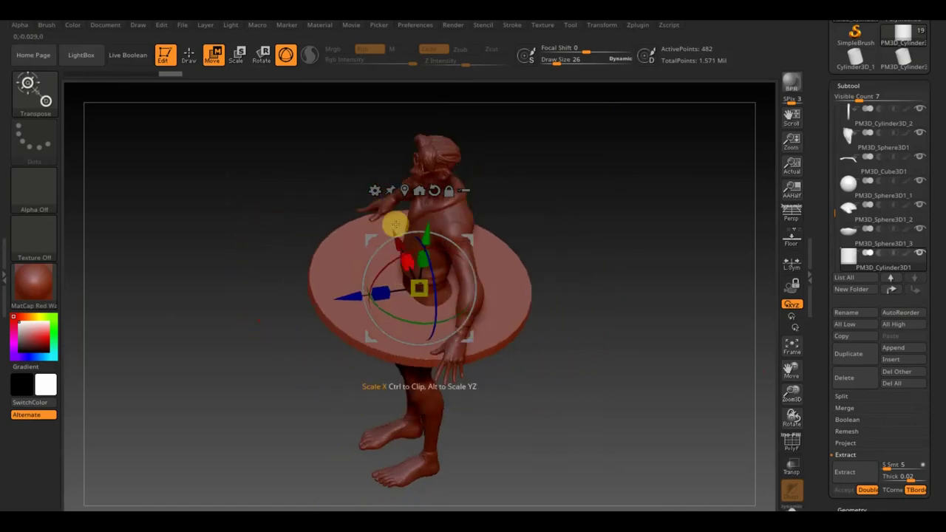
drag(346, 294, 312, 294)
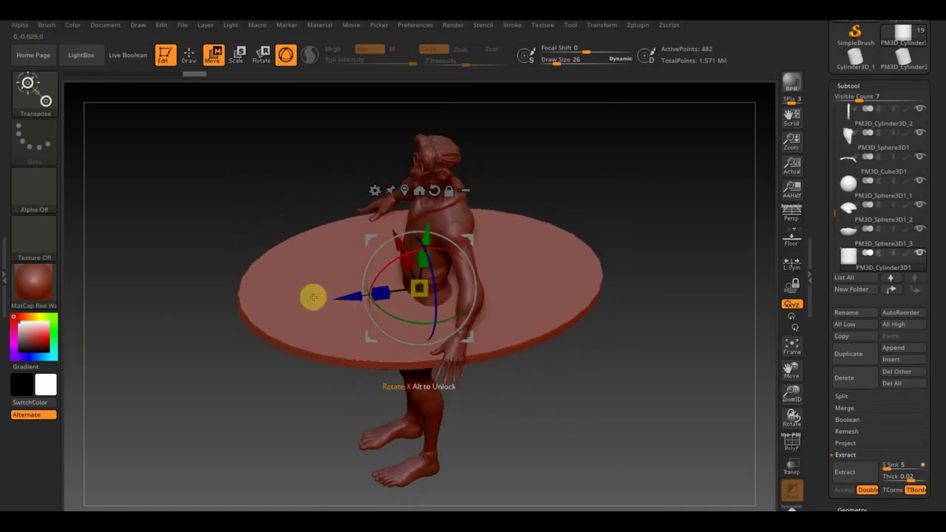
drag(420, 293, 366, 213)
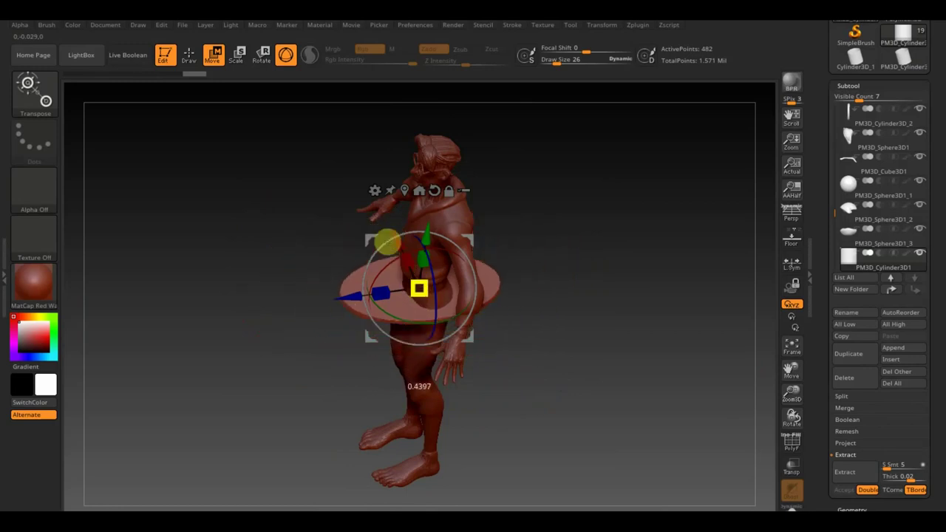
mouse_move(444, 254)
mouse_down()
mouse_move(591, 255)
mouse_move(604, 389)
mouse_up()
drag(420, 231, 419, 153)
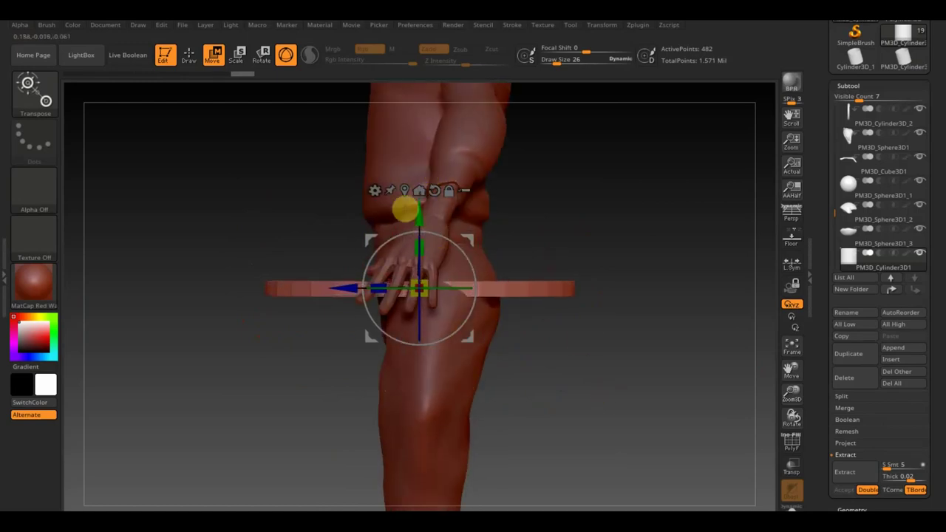
Move the sole plate down under one foot, shrink it, and stretch it past the toes
mouse_move(418, 211)
alt+mouse_down()
mouse_move(550, 392)
mouse_move(551, 104)
alt+mouse_up()
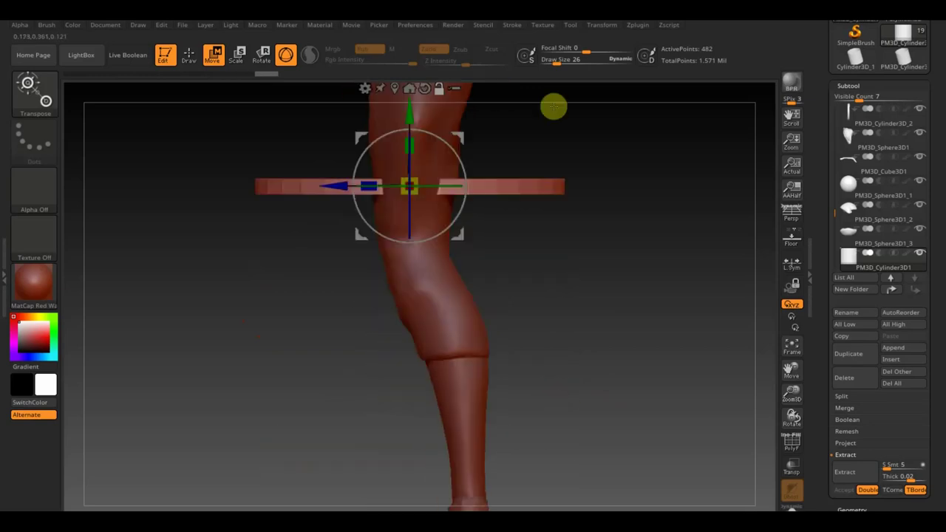
mouse_move(411, 131)
alt+mouse_down()
mouse_move(407, 110)
mouse_move(470, 400)
mouse_move(595, 391)
mouse_move(557, 262)
alt+mouse_up()
alt+drag(393, 271, 420, 363)
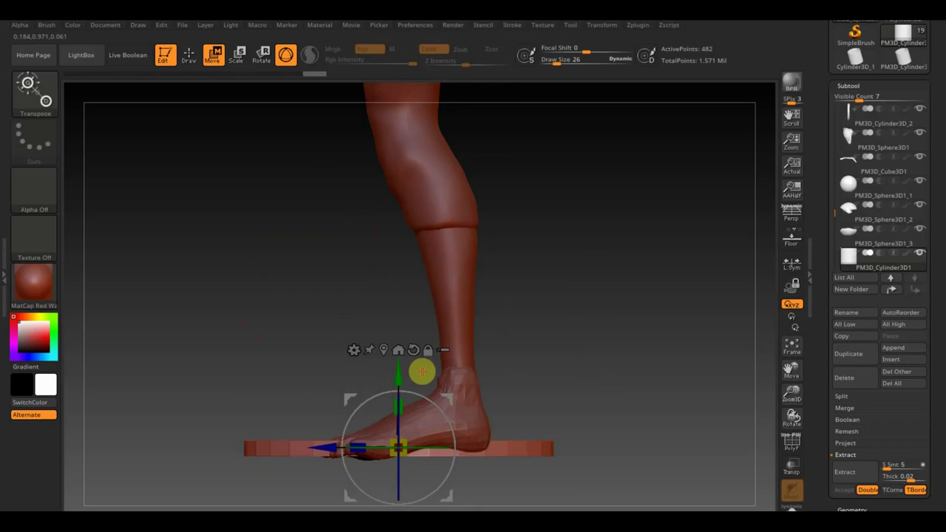
shift+drag(547, 338, 625, 340)
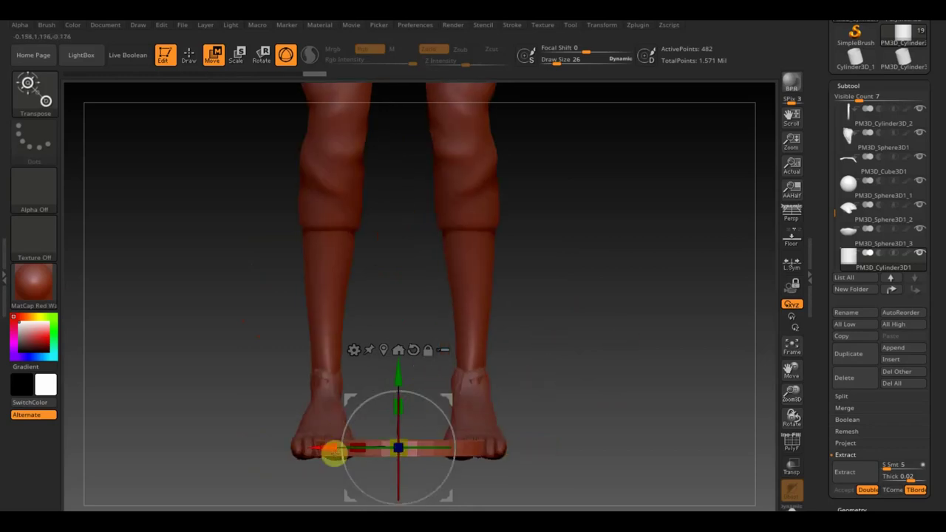
drag(327, 445, 247, 441)
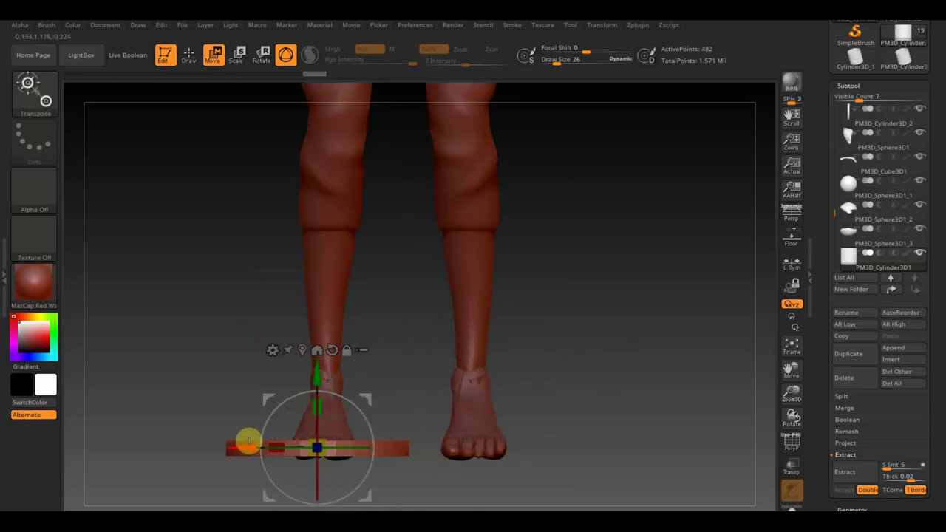
drag(548, 303, 549, 385)
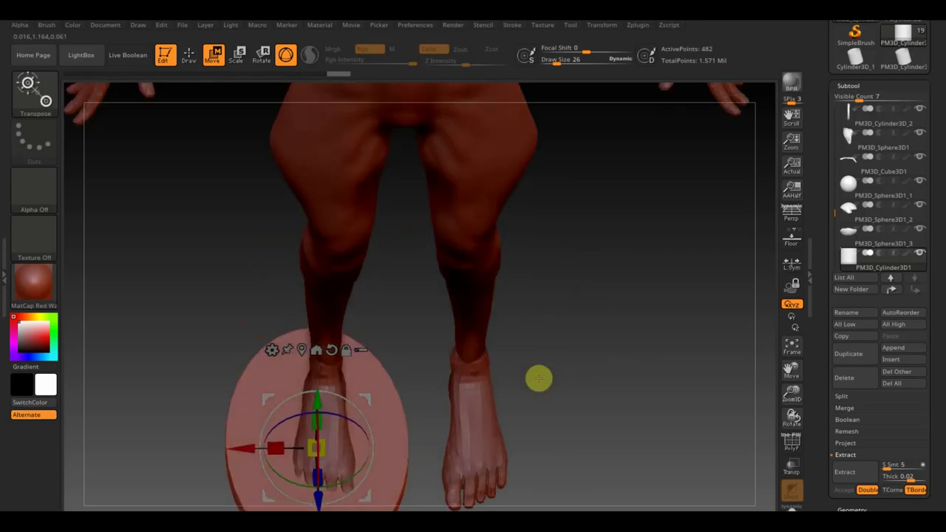
drag(330, 454, 298, 400)
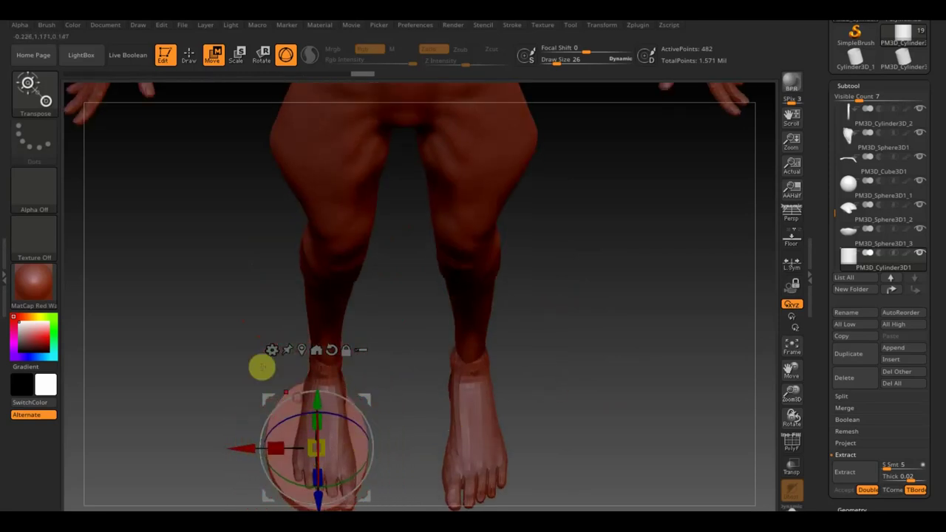
mouse_move(659, 374)
mouse_down()
mouse_move(712, 349)
mouse_move(708, 379)
mouse_up()
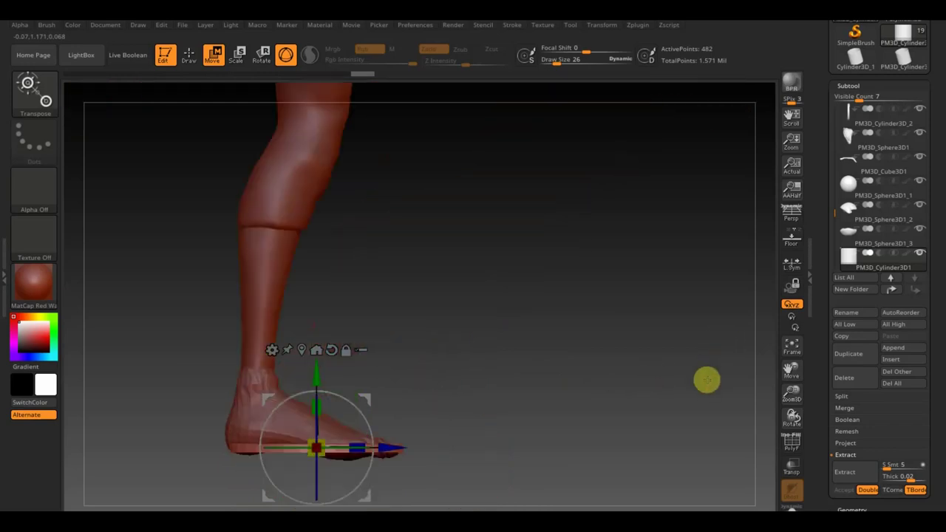
drag(362, 443, 385, 446)
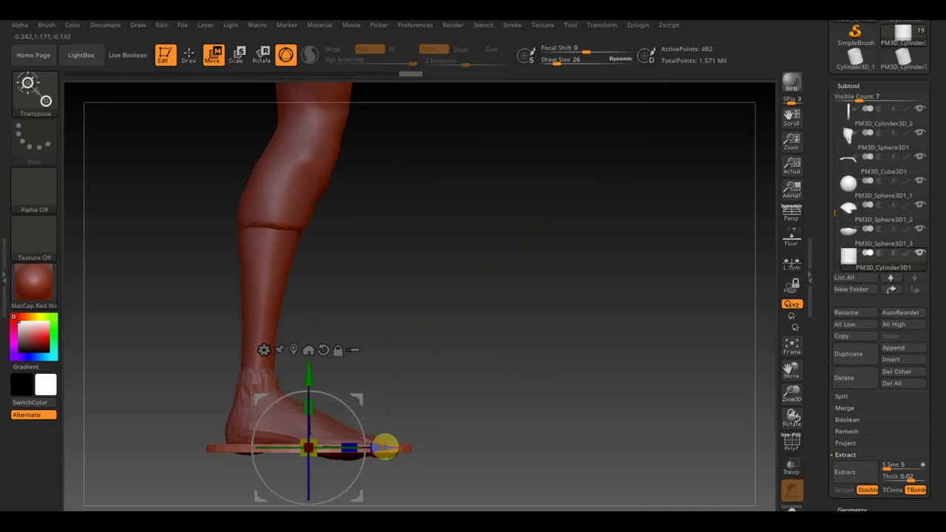
mouse_move(469, 375)
mouse_down()
mouse_move(490, 359)
mouse_move(465, 448)
mouse_move(469, 485)
mouse_move(507, 344)
mouse_up()
drag(311, 373, 313, 387)
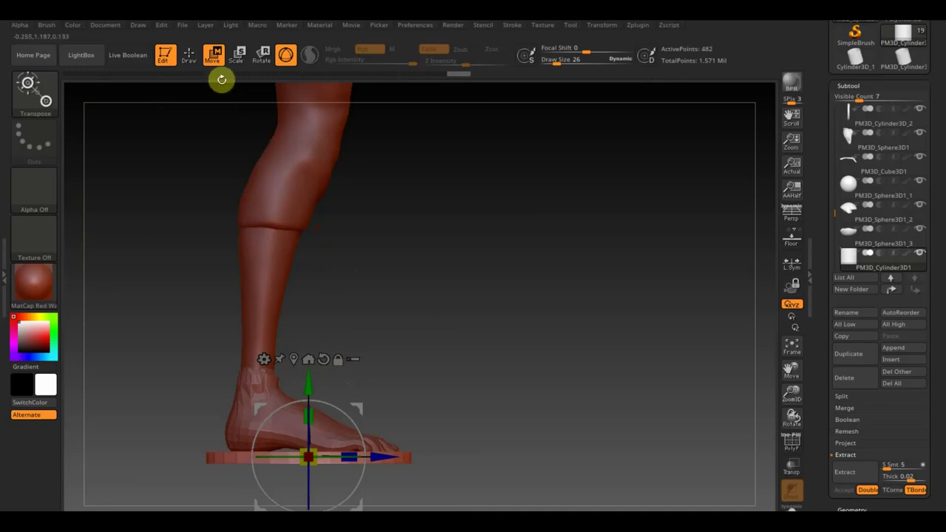
Mask the heel end, clear the mask, and raise the sole plate up under the foot
click(195, 64)
ctrl+drag(161, 378, 283, 505)
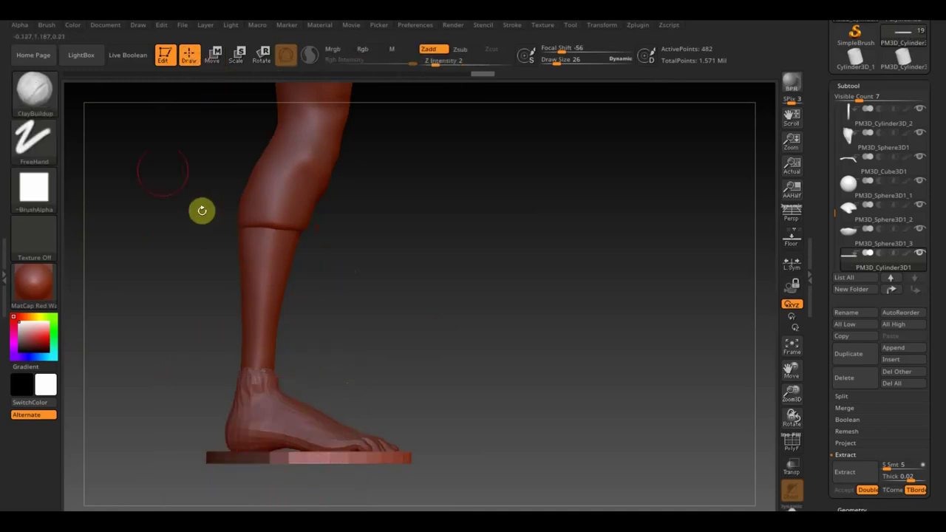
click(213, 53)
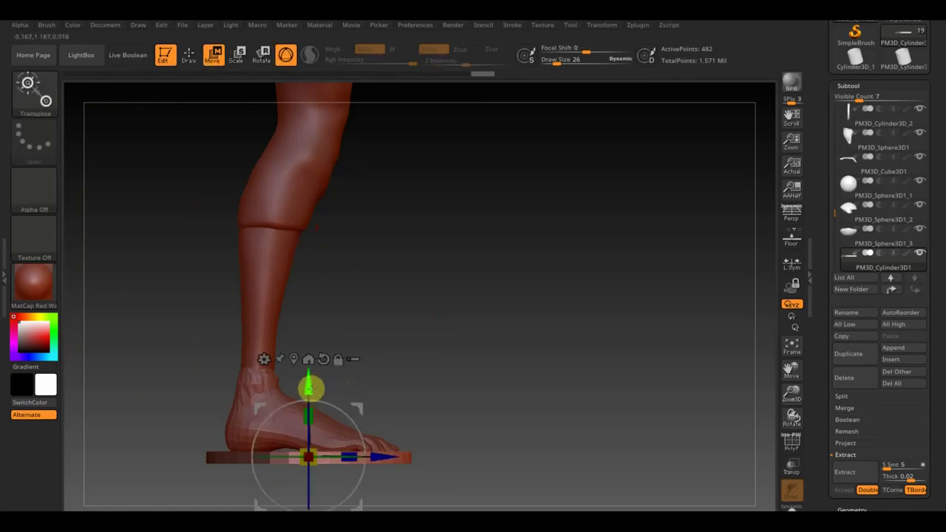
ctrl+click(213, 438)
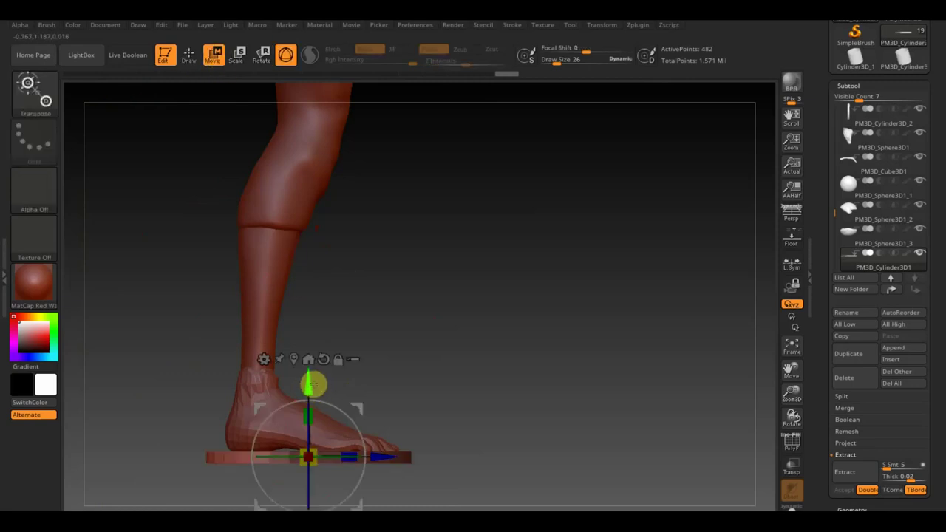
drag(313, 384, 310, 374)
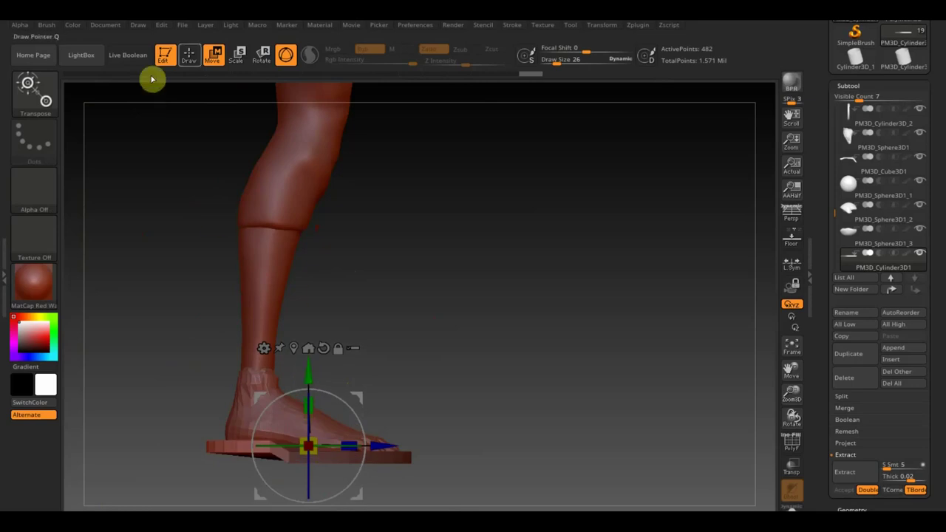
click(189, 62)
Turn on PolyF and pick the Move Topological brush at draw size 65
drag(407, 336, 419, 418)
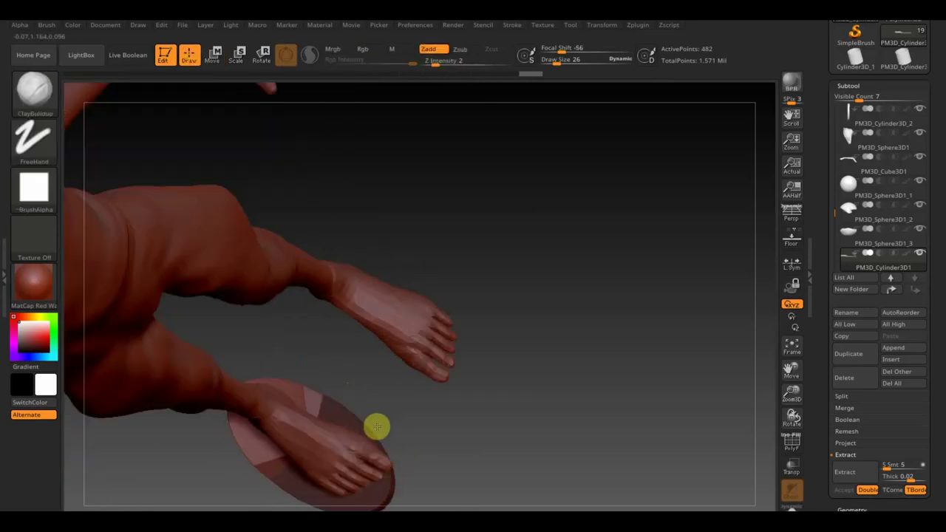
drag(532, 437, 538, 416)
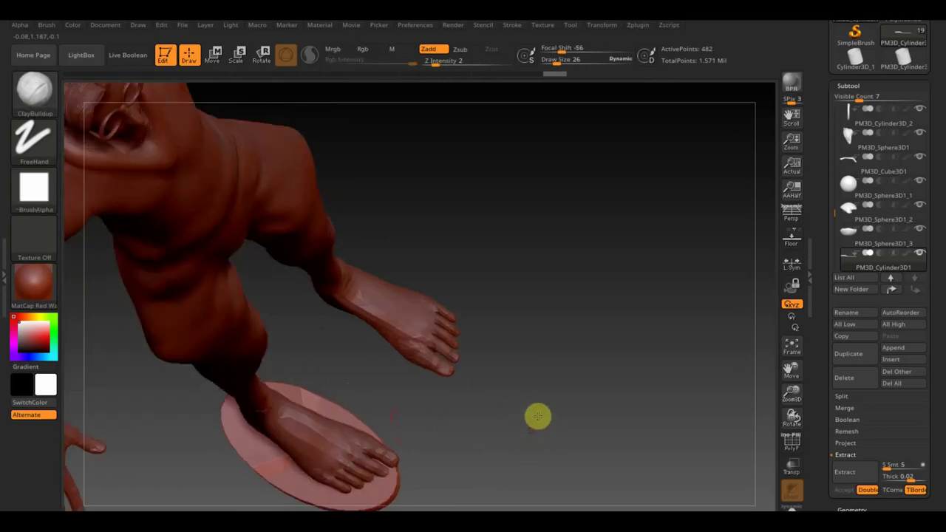
click(833, 458)
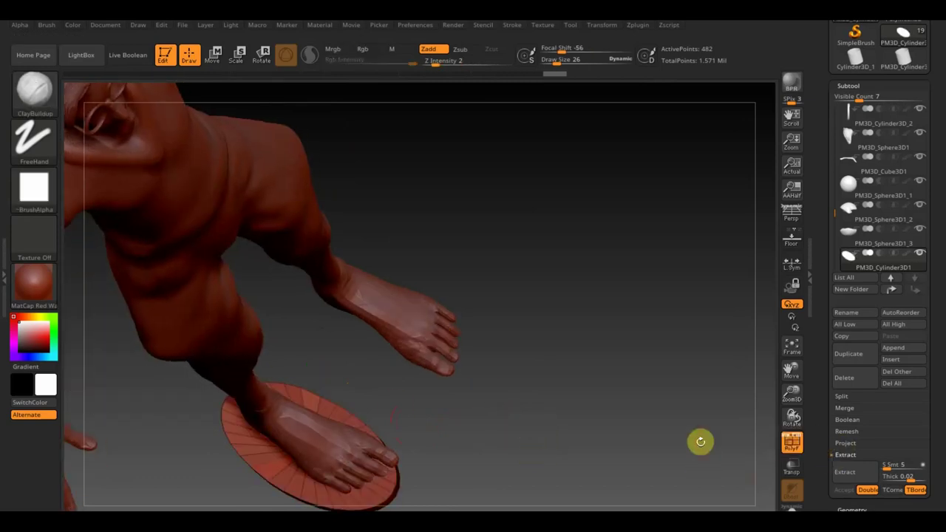
drag(610, 439, 675, 275)
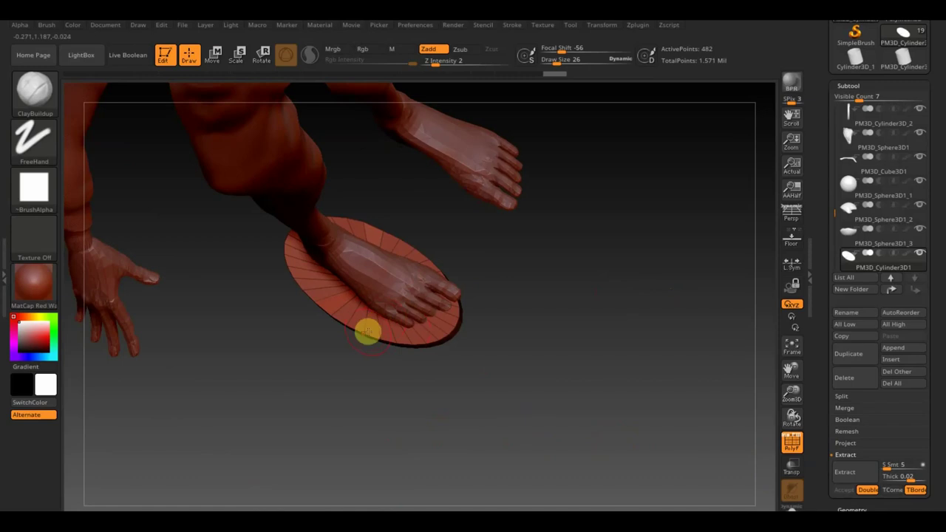
click(34, 107)
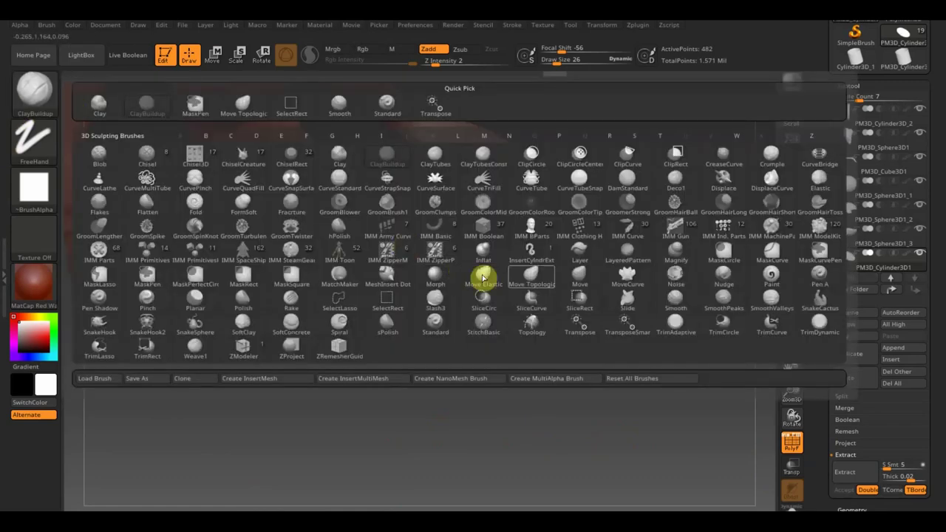
click(530, 279)
drag(553, 63, 565, 64)
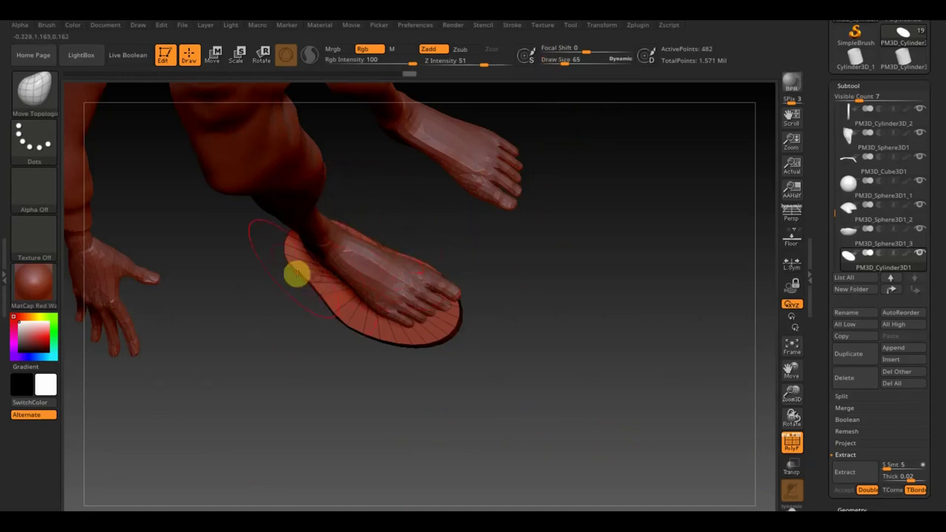
Drag the sole's edge in to follow the foot outline from heel to toes
drag(315, 251, 350, 286)
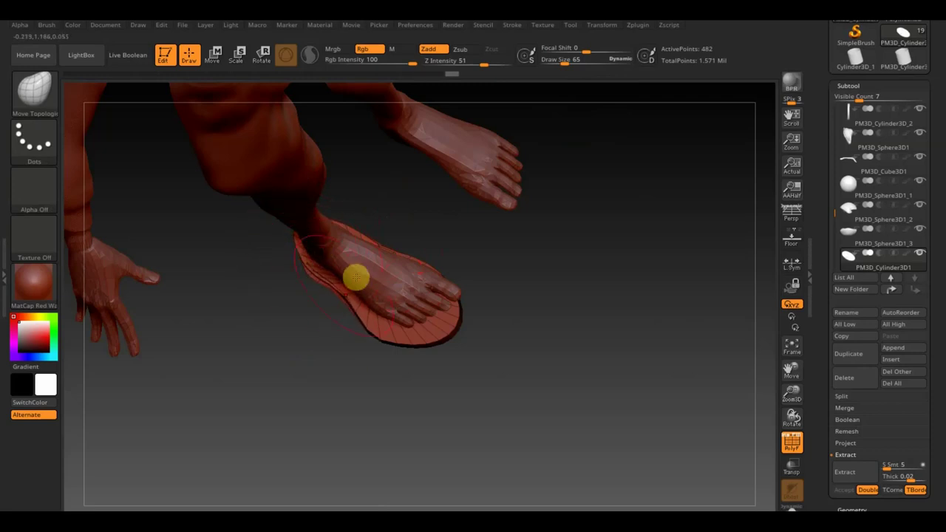
mouse_move(314, 271)
mouse_down()
mouse_move(365, 327)
mouse_move(382, 306)
mouse_move(452, 348)
mouse_up()
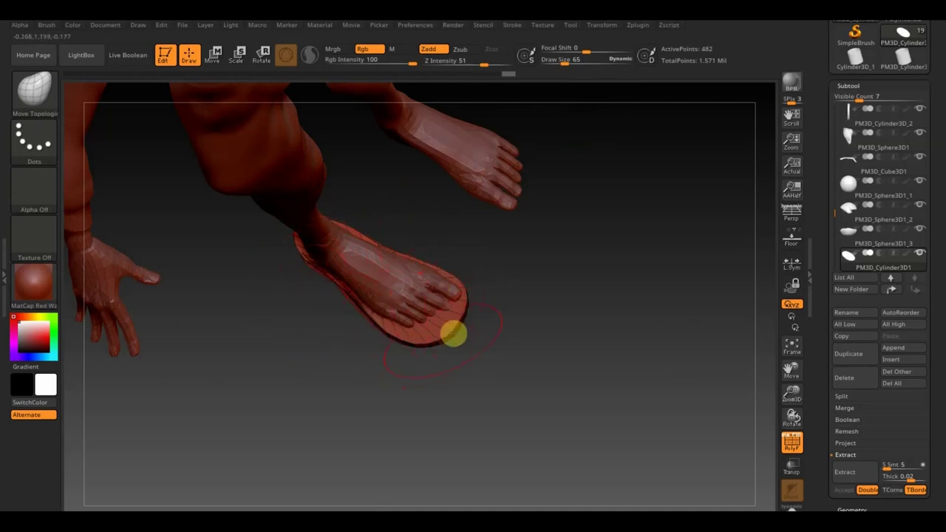
mouse_move(439, 336)
mouse_down()
mouse_move(431, 317)
mouse_move(429, 333)
mouse_move(405, 346)
mouse_move(495, 306)
mouse_move(500, 246)
mouse_move(528, 302)
mouse_move(438, 331)
mouse_up()
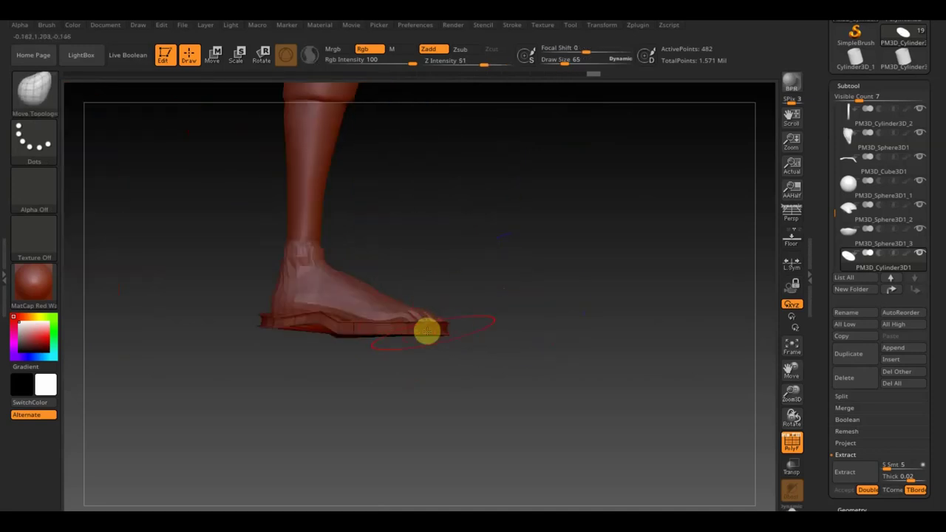
mouse_move(403, 331)
mouse_down()
mouse_move(272, 326)
mouse_move(308, 356)
mouse_move(281, 266)
mouse_move(329, 341)
mouse_move(228, 283)
mouse_move(300, 365)
mouse_move(467, 347)
mouse_up()
mouse_move(542, 233)
mouse_down()
mouse_move(575, 288)
mouse_move(553, 367)
mouse_up()
mouse_move(517, 300)
mouse_down()
mouse_move(547, 249)
mouse_move(568, 254)
mouse_move(614, 298)
mouse_move(608, 306)
mouse_up()
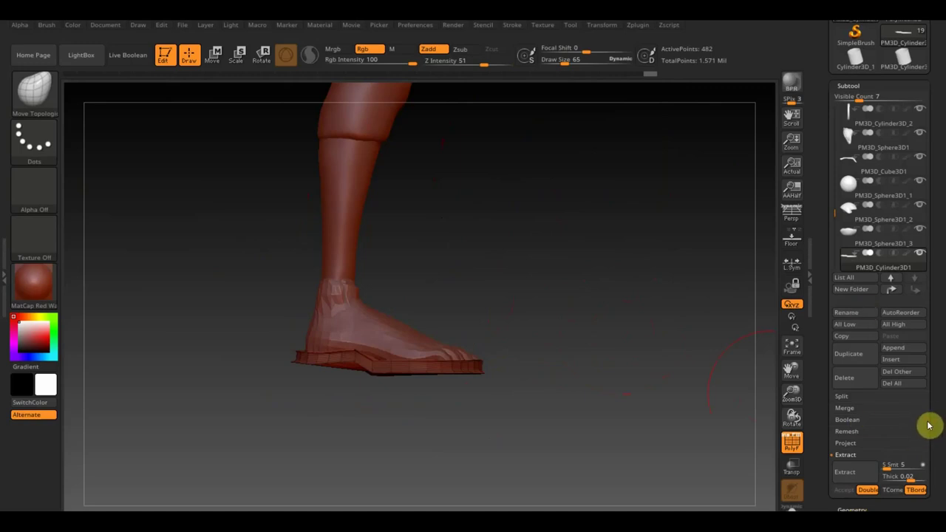
mouse_move(929, 401)
mouse_down()
mouse_move(855, 343)
mouse_move(840, 207)
mouse_up()
click(854, 123)
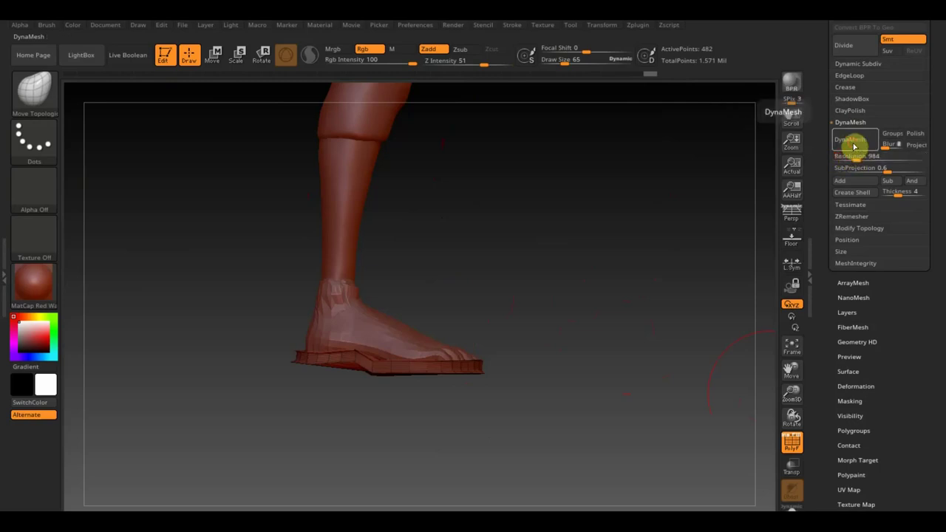
click(854, 142)
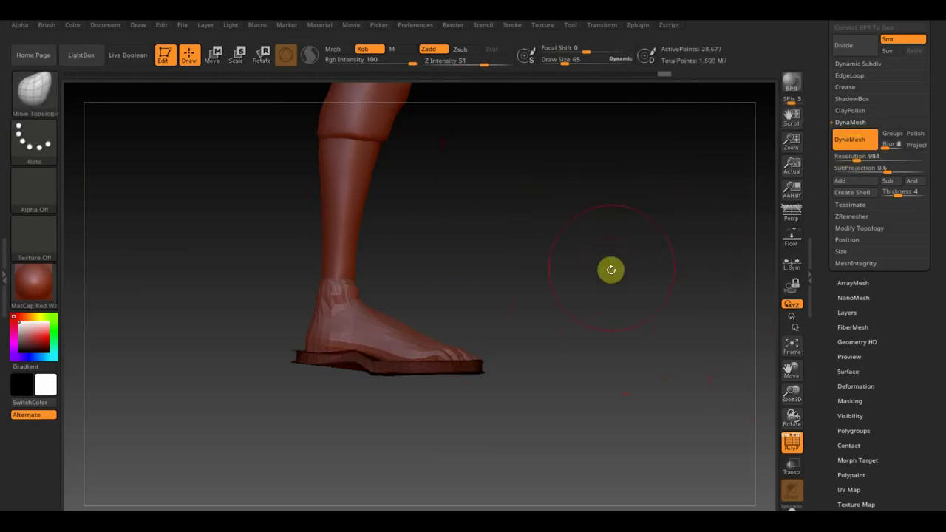
click(791, 441)
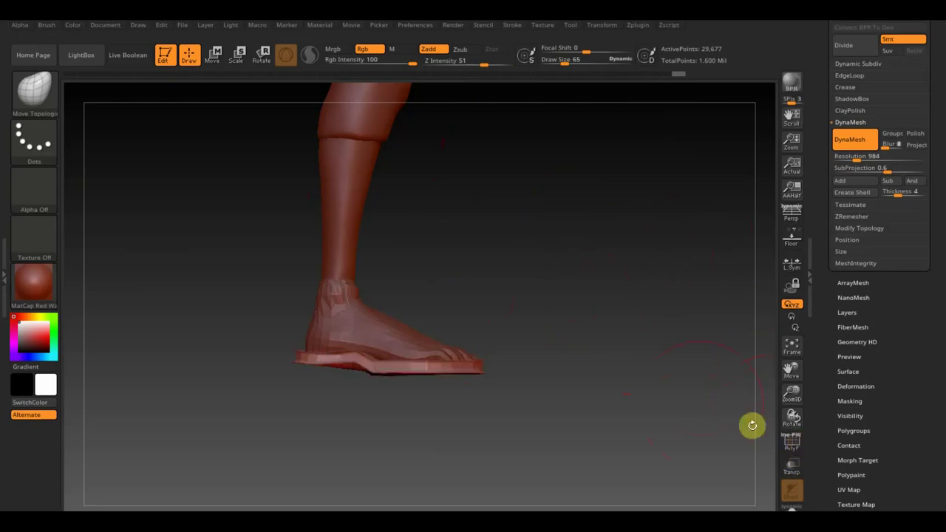
ctrl+shift+click(577, 379)
key(shift)
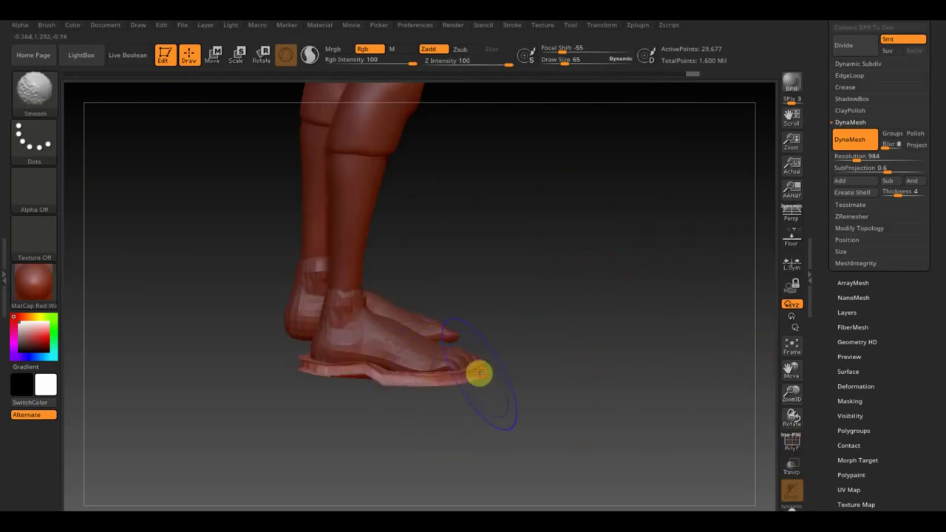
drag(302, 389, 395, 422)
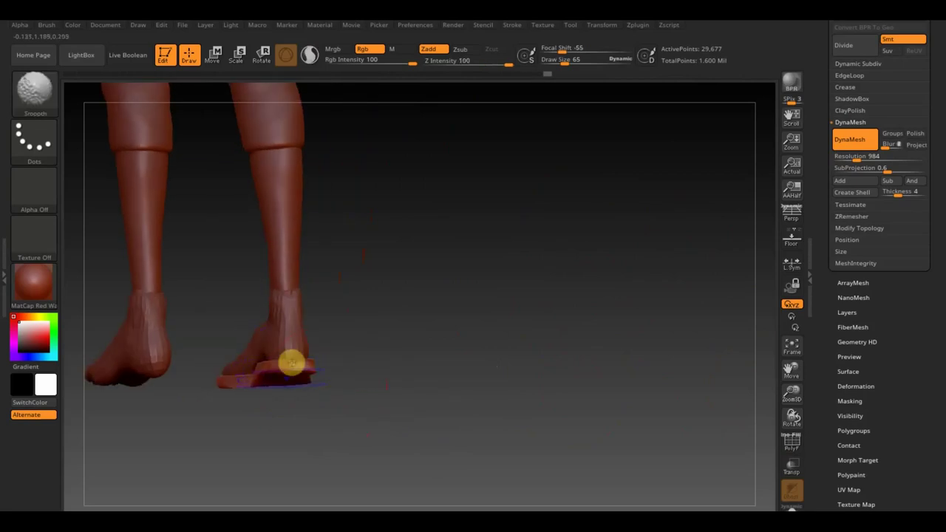
drag(251, 372, 267, 401)
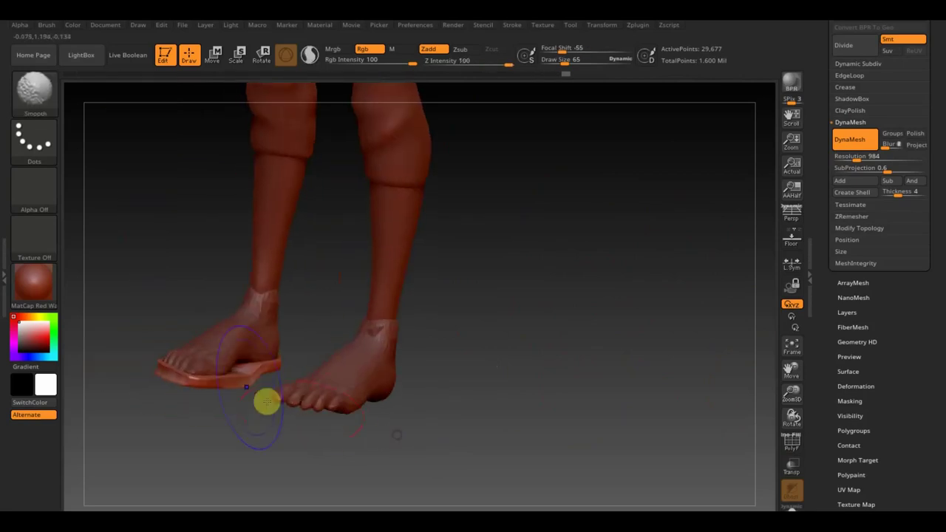
drag(232, 386, 236, 460)
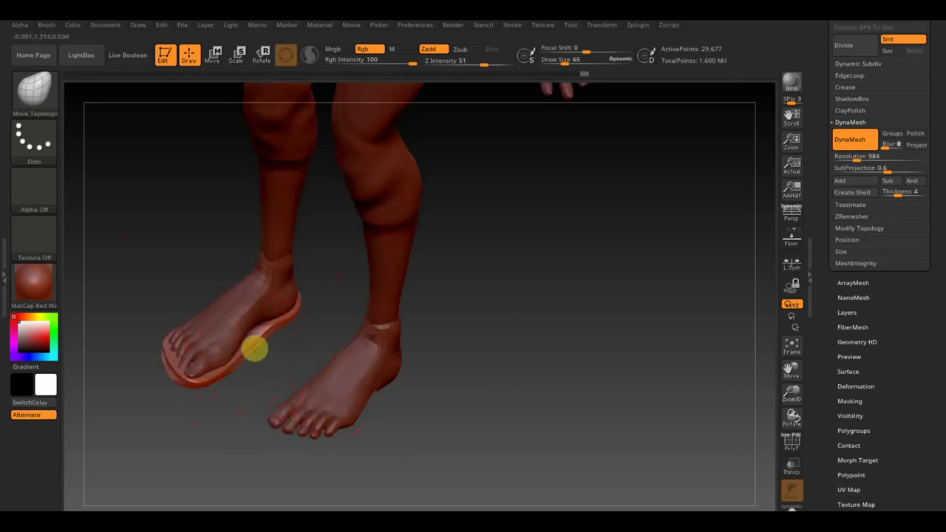
shift+drag(253, 349, 210, 379)
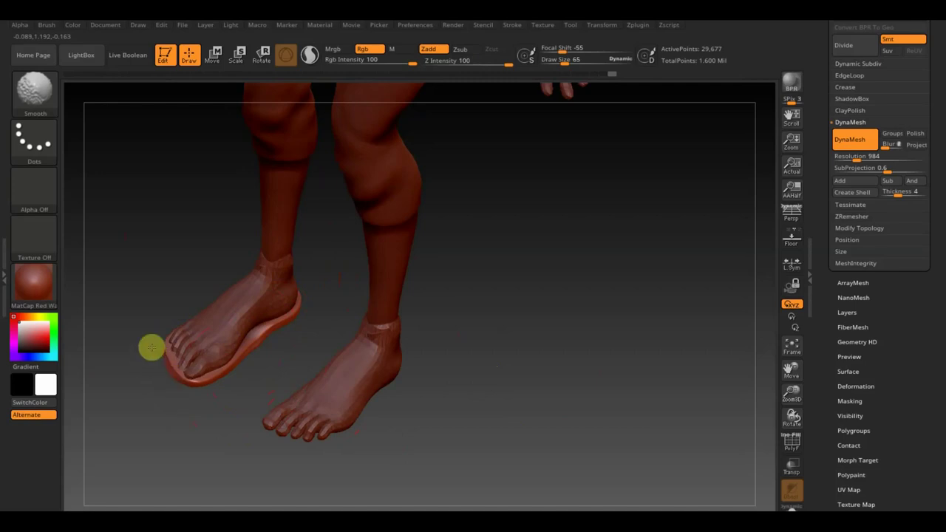
mouse_move(184, 431)
mouse_down()
mouse_move(241, 401)
mouse_move(224, 416)
mouse_move(302, 417)
mouse_move(306, 431)
mouse_up()
drag(306, 391, 568, 400)
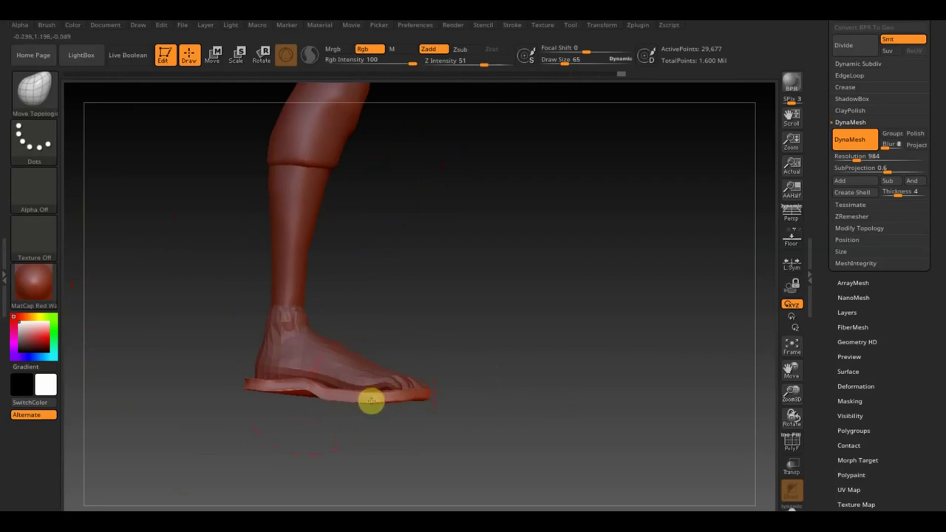
mouse_move(372, 399)
mouse_down()
mouse_move(424, 390)
mouse_move(433, 402)
mouse_move(423, 402)
mouse_move(452, 389)
mouse_move(468, 397)
mouse_move(488, 347)
mouse_move(536, 363)
mouse_move(537, 401)
mouse_move(547, 370)
mouse_up()
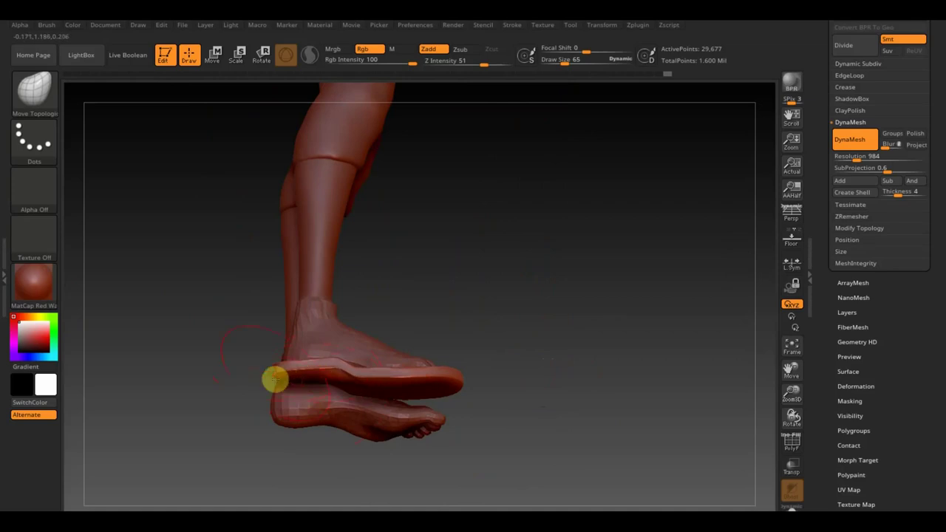
key(shift)
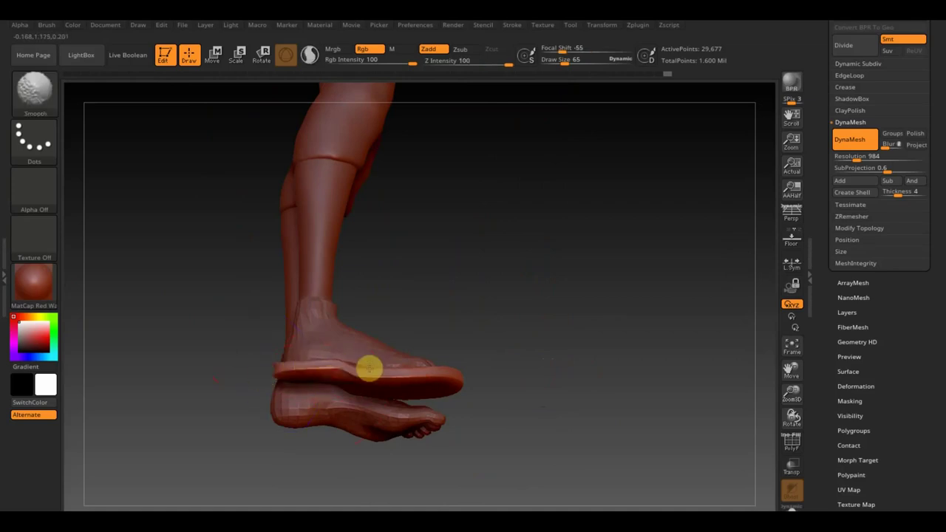
mouse_move(479, 367)
mouse_down()
mouse_move(503, 399)
mouse_move(555, 412)
mouse_up()
key(shift)
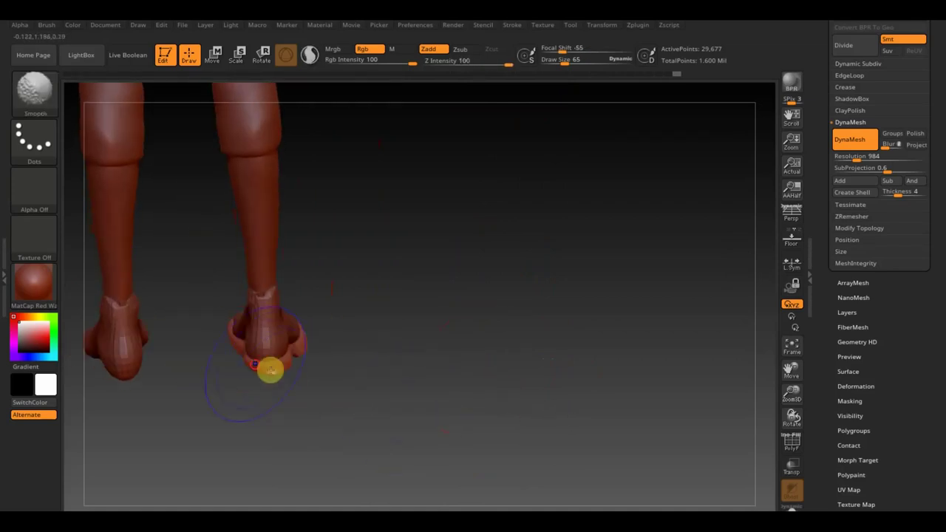
mouse_move(327, 377)
mouse_down()
mouse_move(349, 401)
mouse_move(360, 450)
mouse_up()
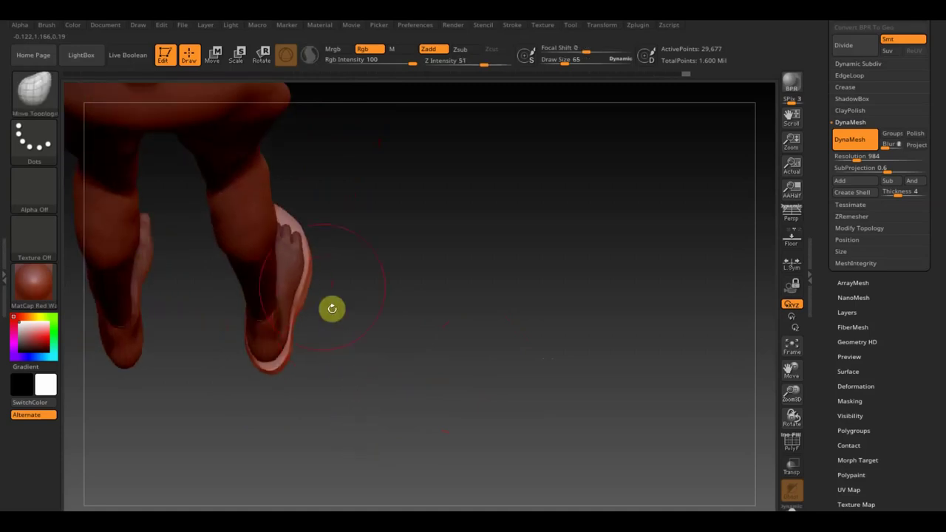
drag(314, 266, 363, 243)
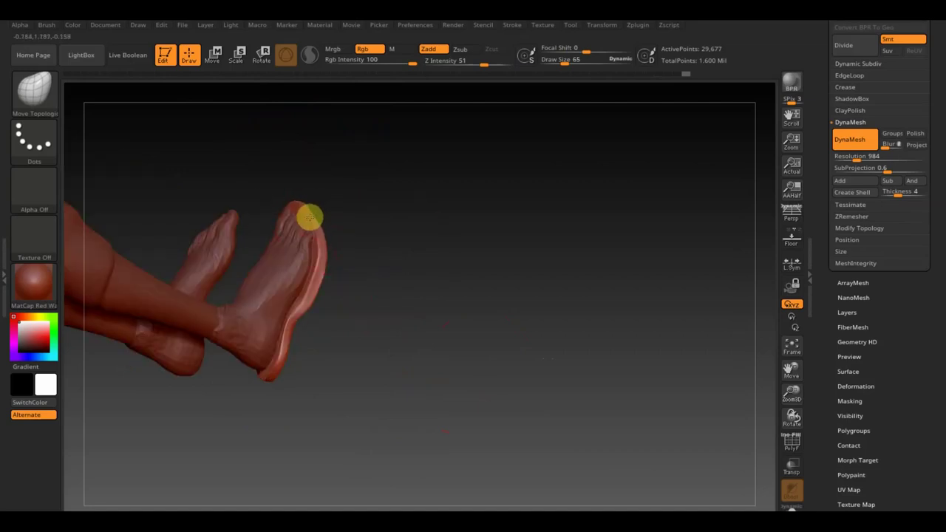
mouse_move(323, 247)
mouse_down()
mouse_move(335, 221)
mouse_move(475, 285)
mouse_move(420, 388)
mouse_move(477, 357)
mouse_move(504, 373)
mouse_move(507, 357)
mouse_move(492, 360)
mouse_up()
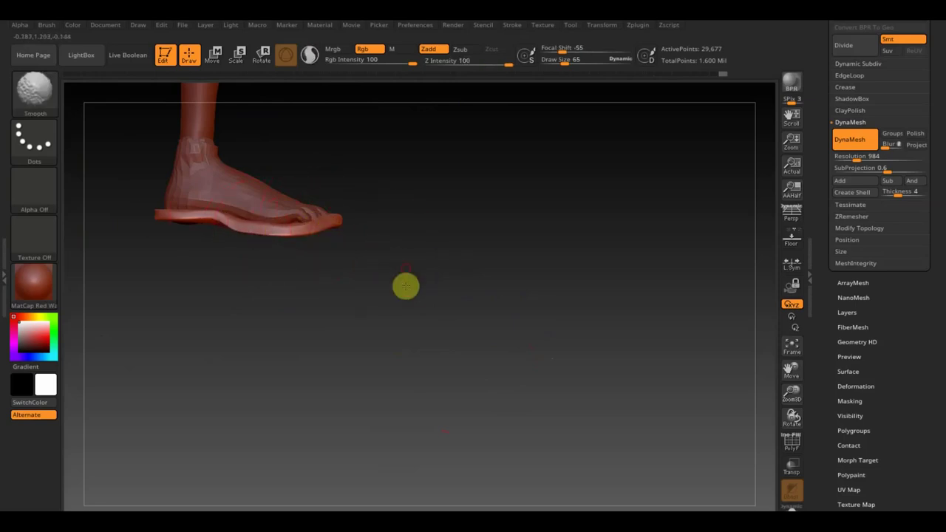
mouse_move(413, 291)
mouse_down()
mouse_move(352, 297)
mouse_move(374, 302)
mouse_up()
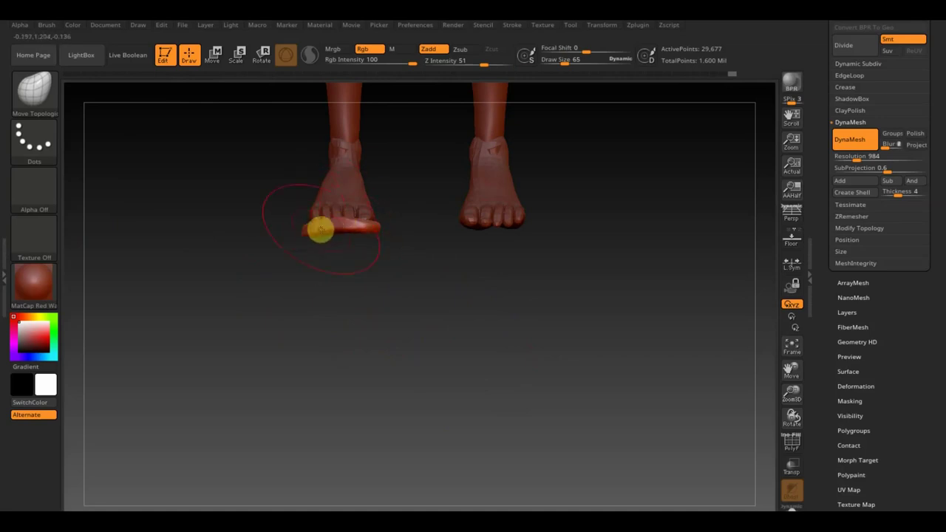
mouse_move(311, 232)
mouse_down()
mouse_move(332, 285)
mouse_move(325, 348)
mouse_up()
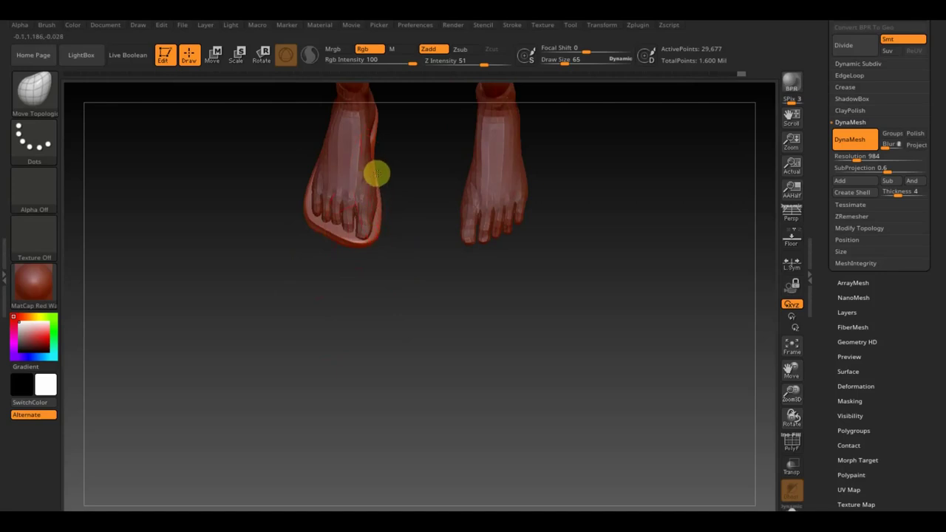
mouse_move(403, 276)
mouse_down()
mouse_move(412, 199)
mouse_move(422, 306)
mouse_move(396, 308)
mouse_up()
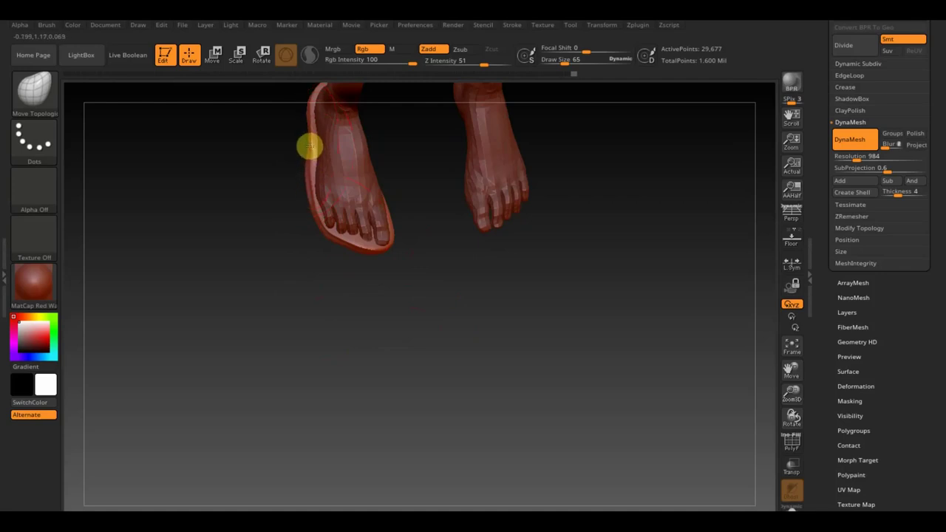
mouse_move(316, 267)
mouse_down()
mouse_move(317, 312)
mouse_move(304, 227)
mouse_move(344, 270)
mouse_move(507, 285)
mouse_move(382, 298)
mouse_move(409, 302)
mouse_move(432, 286)
mouse_move(474, 377)
mouse_up()
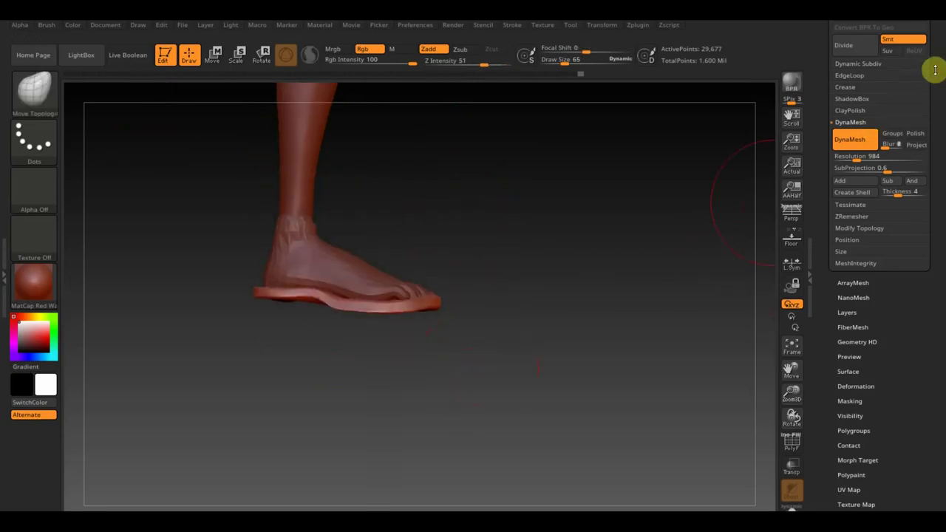
scroll(937, 111, up, 5)
click(850, 100)
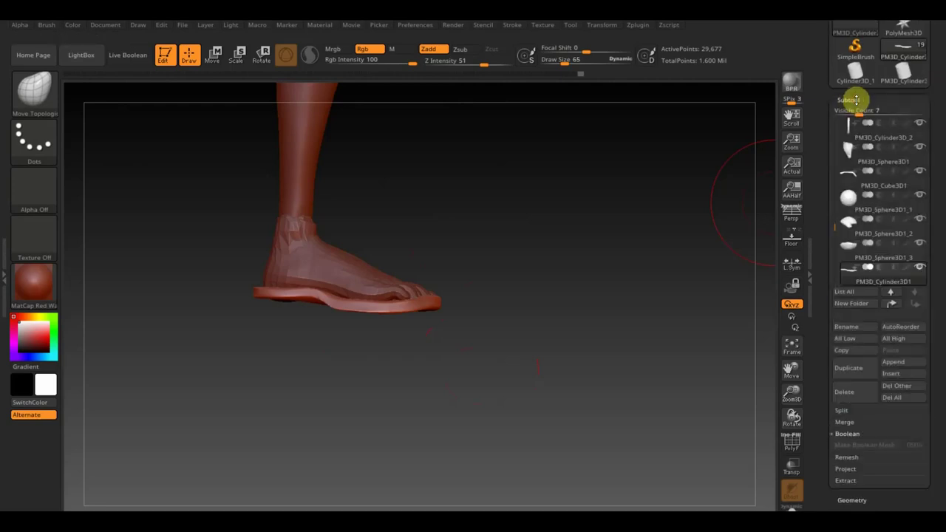
Append a Sphere3D as a new subtool, select it and frame it
click(907, 366)
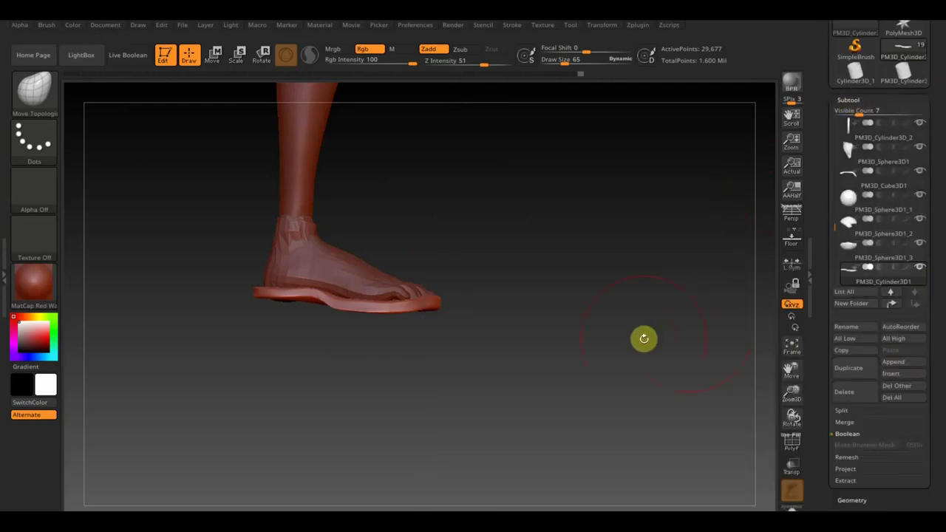
click(901, 363)
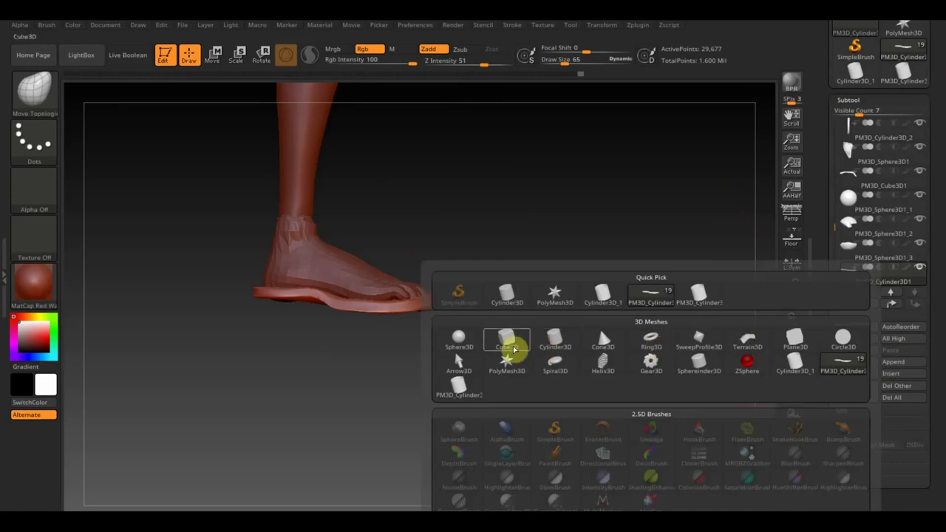
click(458, 341)
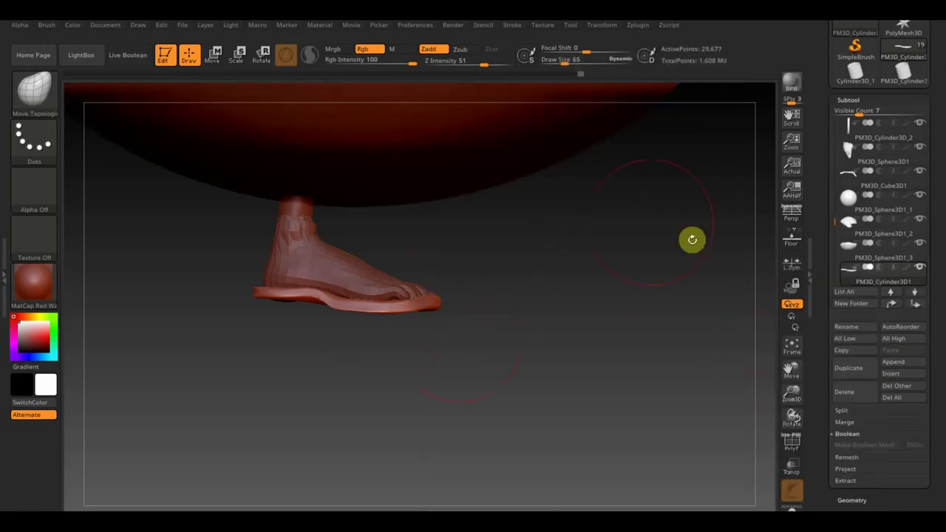
alt+click(507, 155)
alt+drag(545, 219, 557, 288)
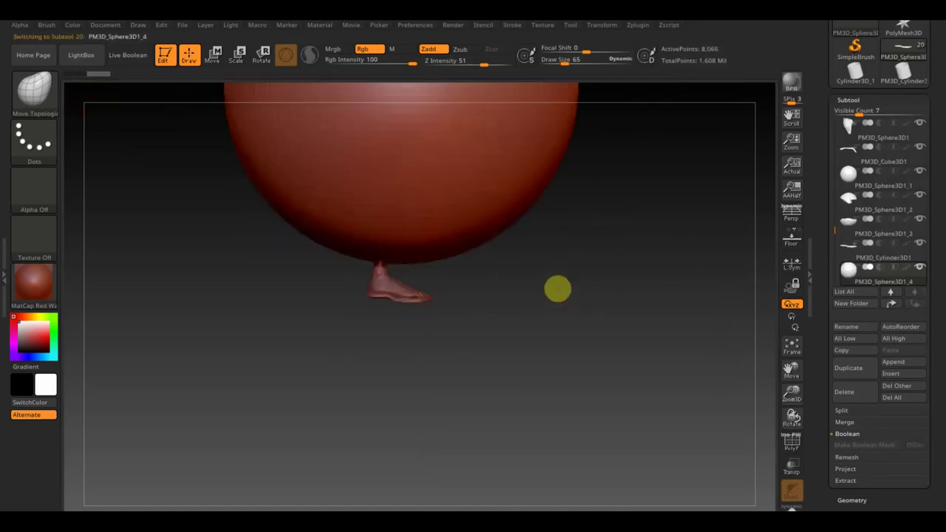
key(f)
Shrink the sphere, slide it onto the foot, and stretch it lengthwise into a toe cap
click(213, 54)
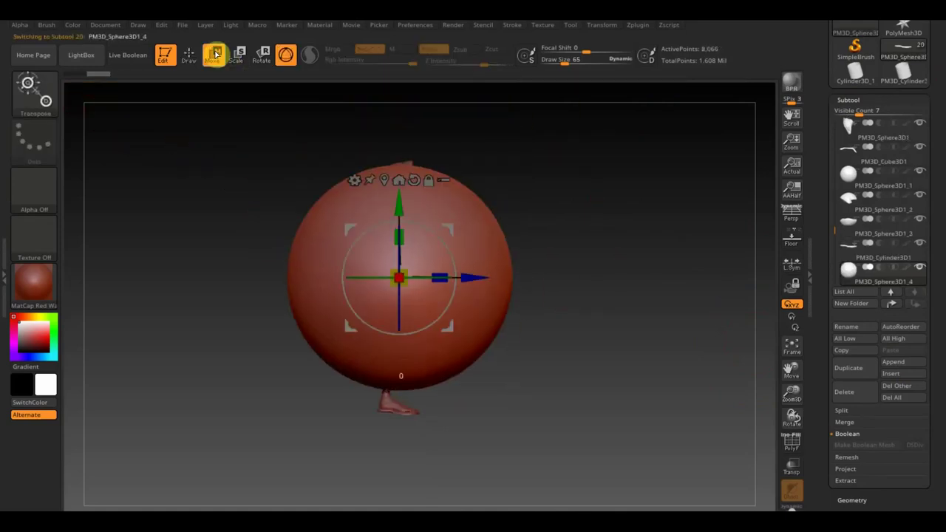
mouse_move(399, 278)
mouse_down()
mouse_move(361, 208)
mouse_move(435, 332)
mouse_up()
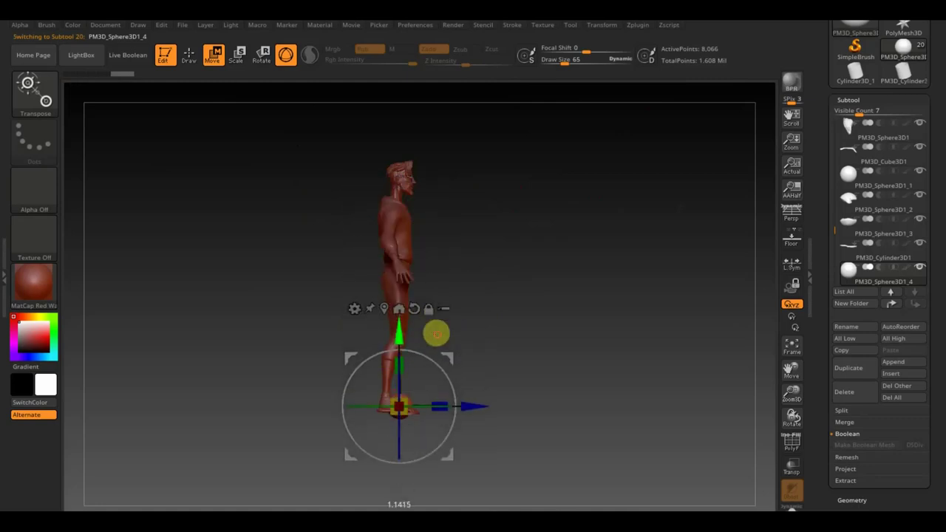
mouse_move(526, 354)
alt+mouse_down()
mouse_move(629, 477)
mouse_move(513, 385)
mouse_move(582, 371)
alt+mouse_up()
drag(334, 404, 273, 405)
drag(344, 406, 346, 411)
mouse_move(557, 407)
mouse_down()
mouse_move(625, 399)
mouse_move(572, 406)
mouse_up()
drag(387, 399, 397, 399)
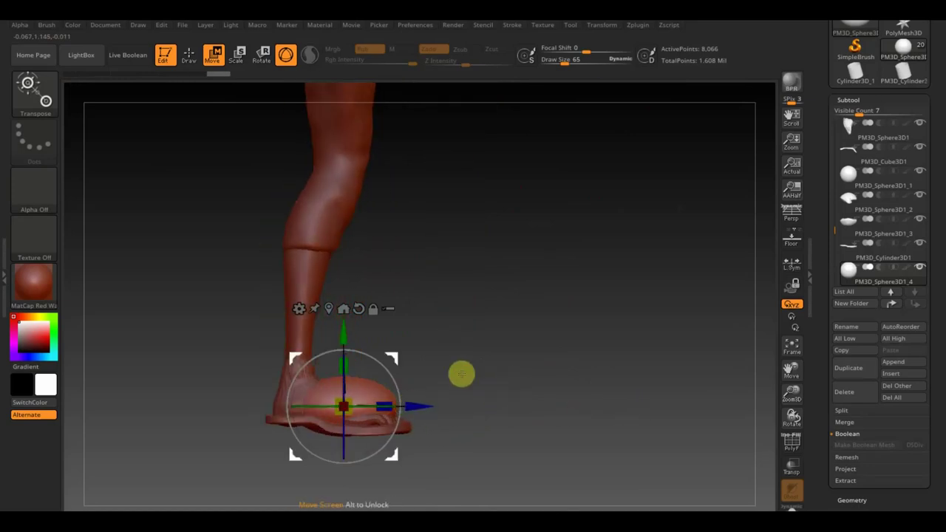
drag(344, 333, 348, 338)
drag(429, 401, 432, 415)
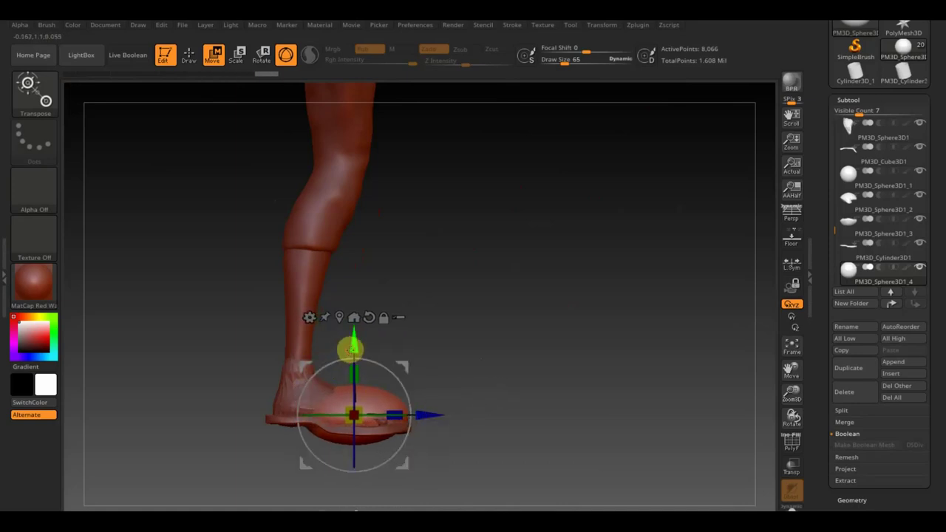
click(189, 56)
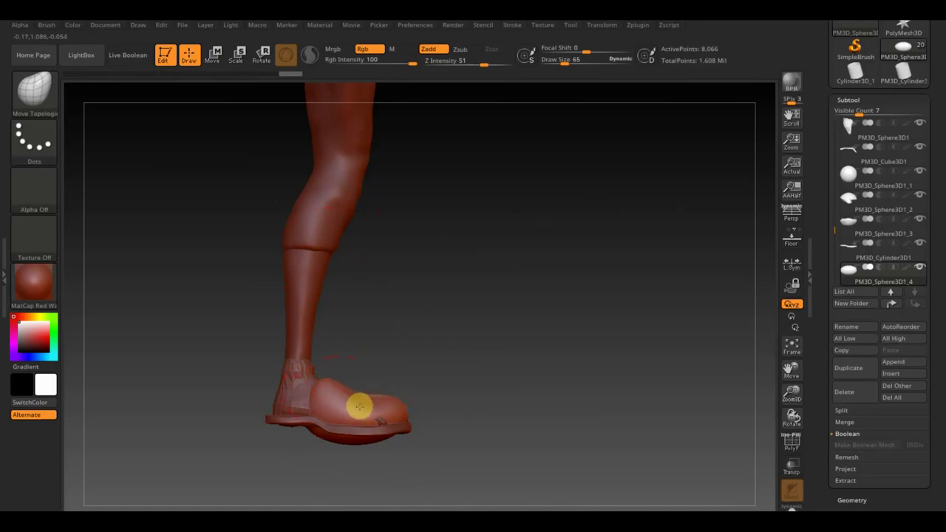
shift+drag(359, 406, 386, 380)
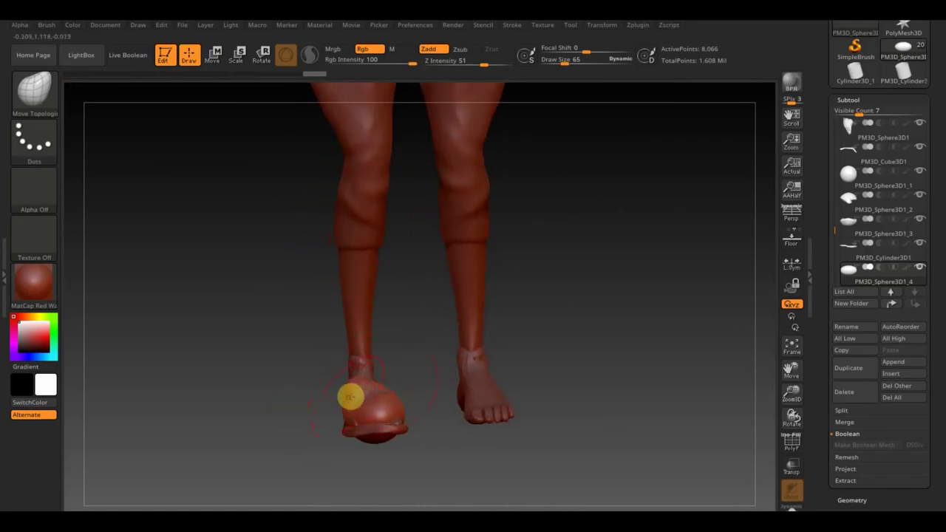
right_drag(387, 387, 395, 397)
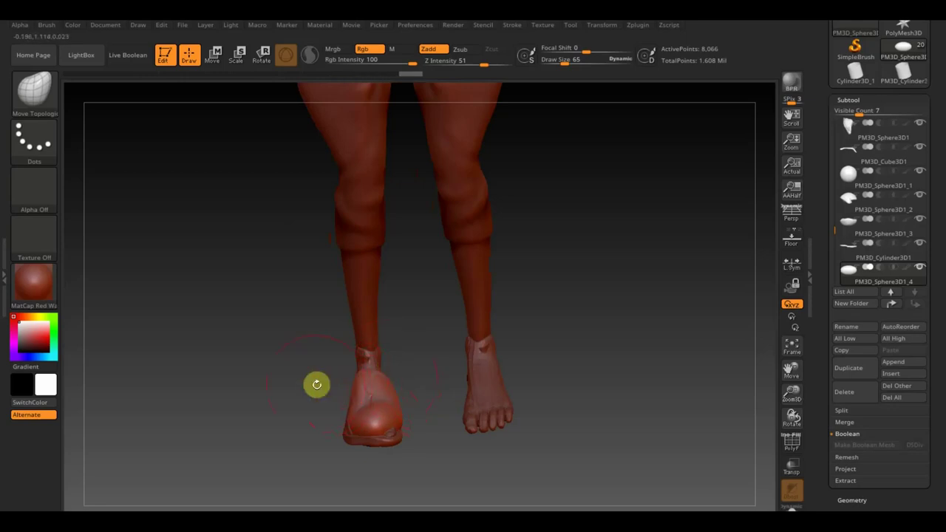
mouse_move(347, 401)
right_down()
mouse_move(368, 505)
mouse_move(411, 498)
right_up()
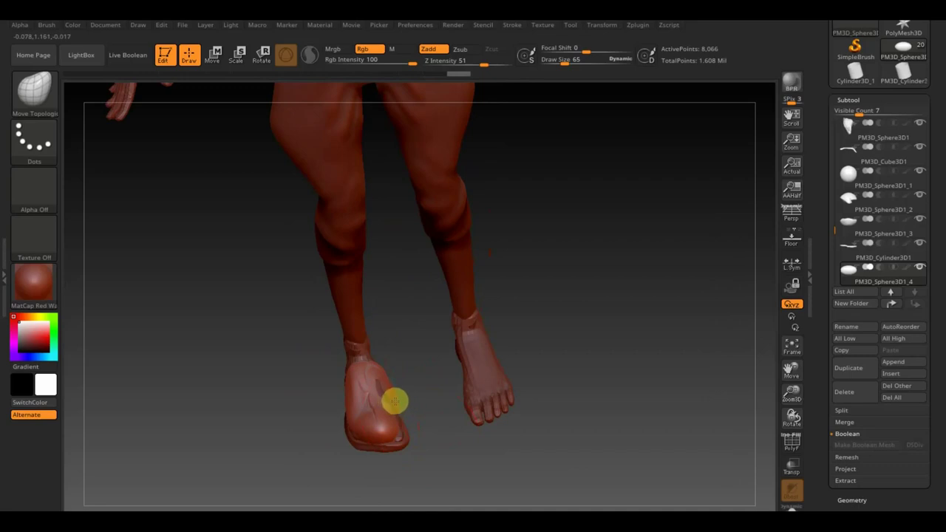
right_drag(422, 412, 388, 416)
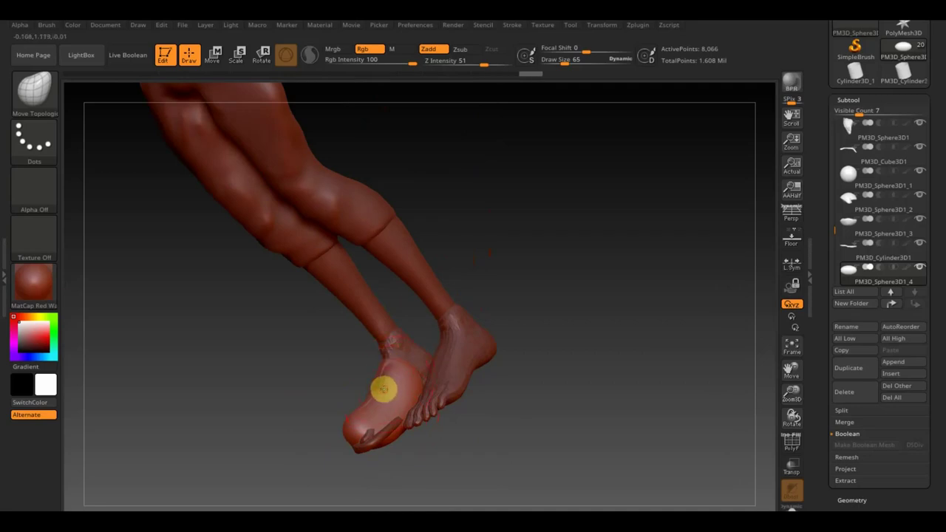
right_drag(314, 397, 352, 453)
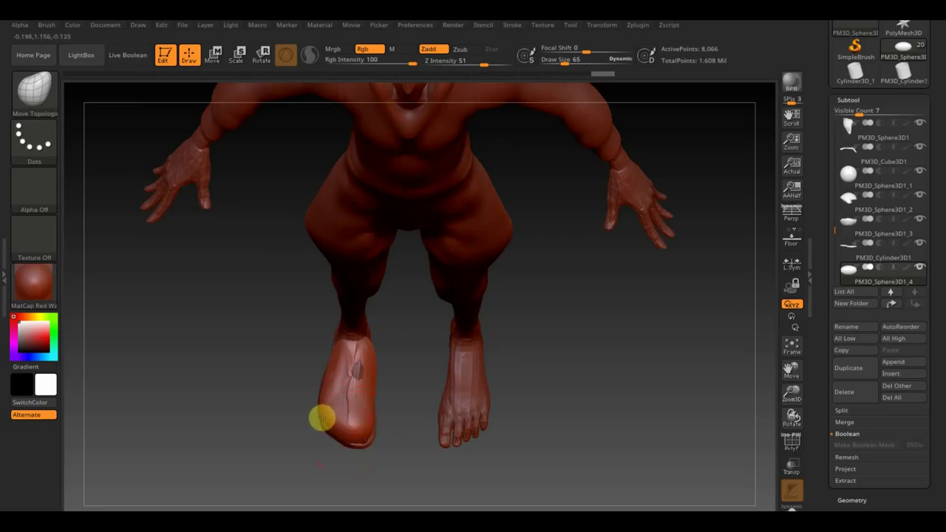
mouse_move(374, 448)
right_down()
mouse_move(386, 444)
mouse_move(376, 310)
mouse_move(389, 358)
mouse_move(462, 436)
right_up()
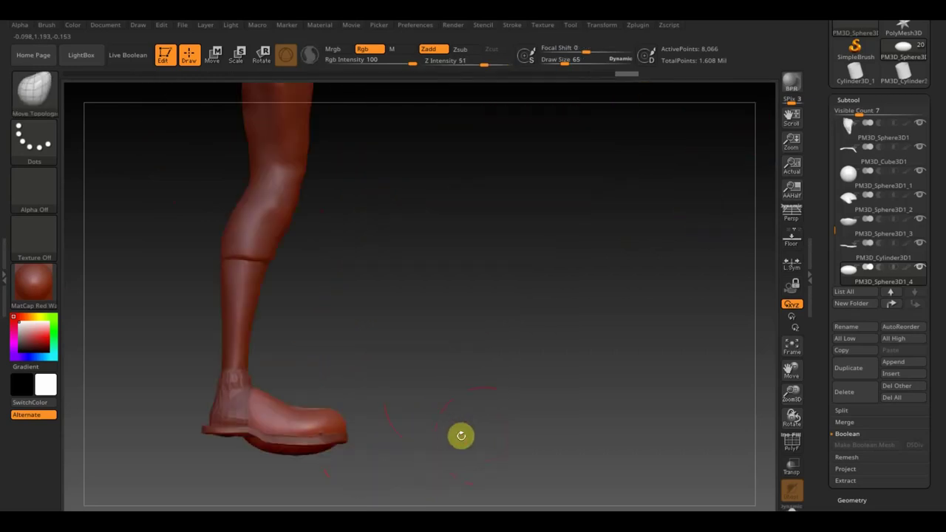
ctrl+shift+drag(440, 481, 207, 447)
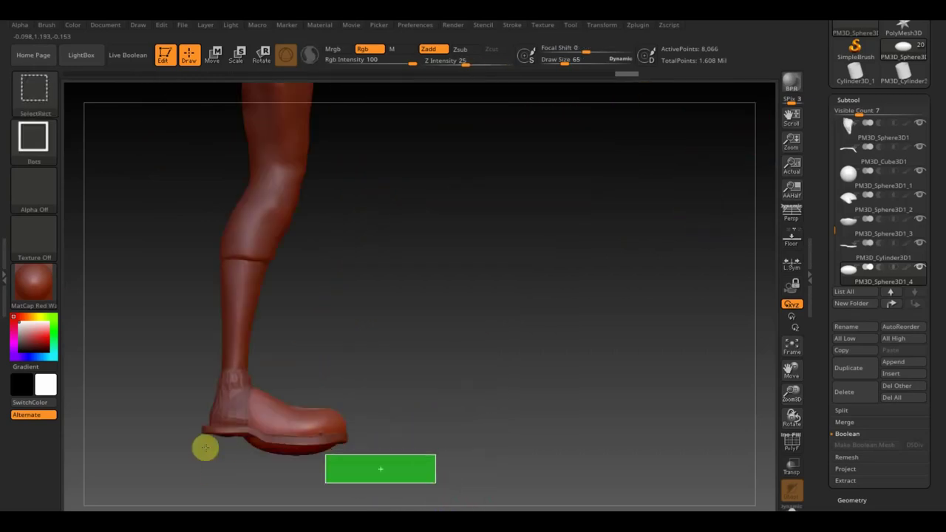
Trim off the lower part of the sole with TrimRect and smooth the top of the shoe
ctrl+shift+click(34, 89)
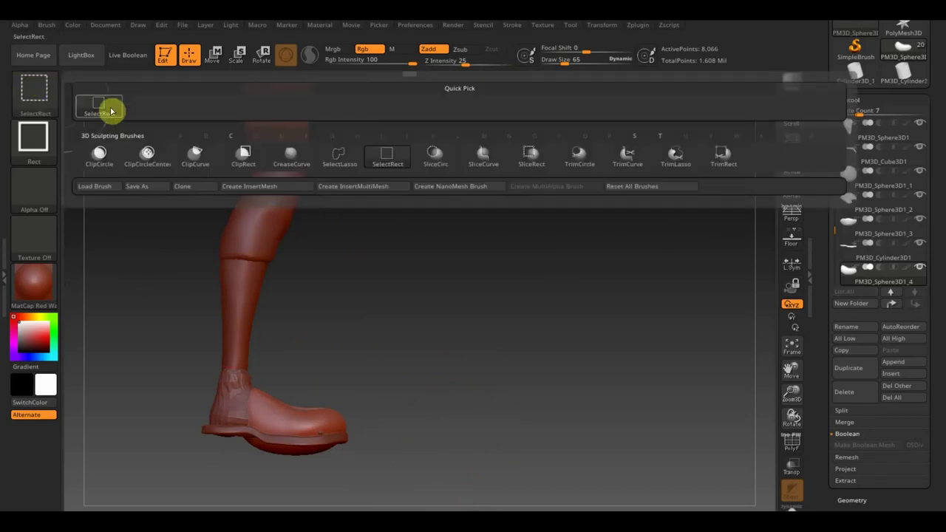
click(721, 155)
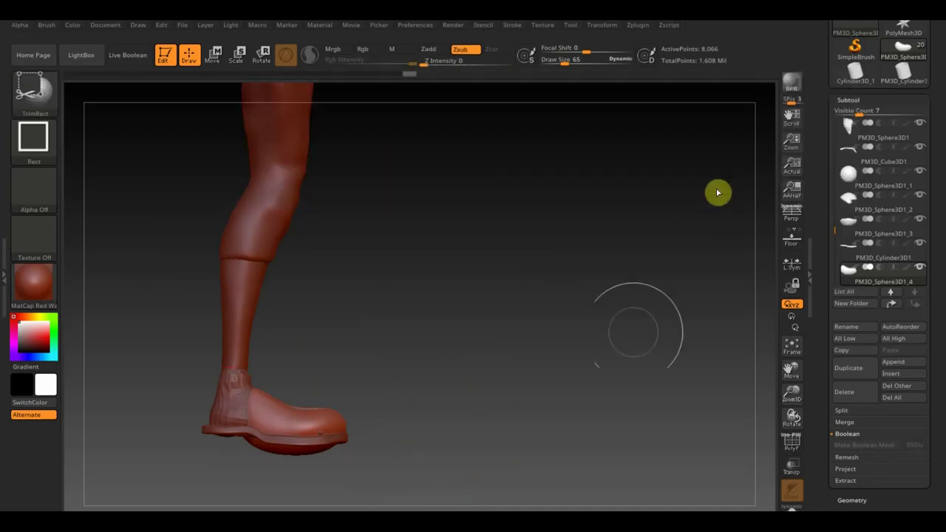
ctrl+shift+drag(366, 496, 209, 442)
mouse_move(338, 439)
mouse_down()
mouse_move(401, 376)
mouse_move(399, 295)
mouse_move(382, 429)
mouse_move(317, 477)
mouse_up()
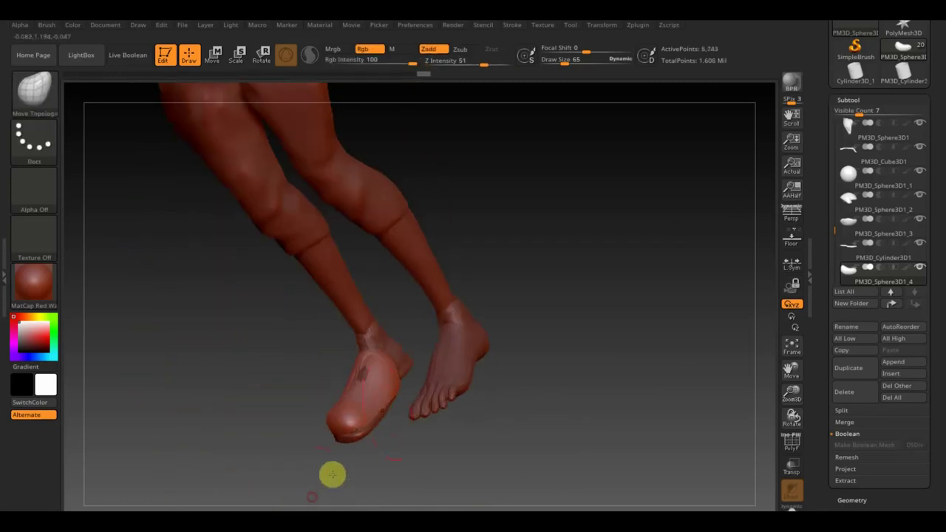
shift+drag(355, 399, 395, 385)
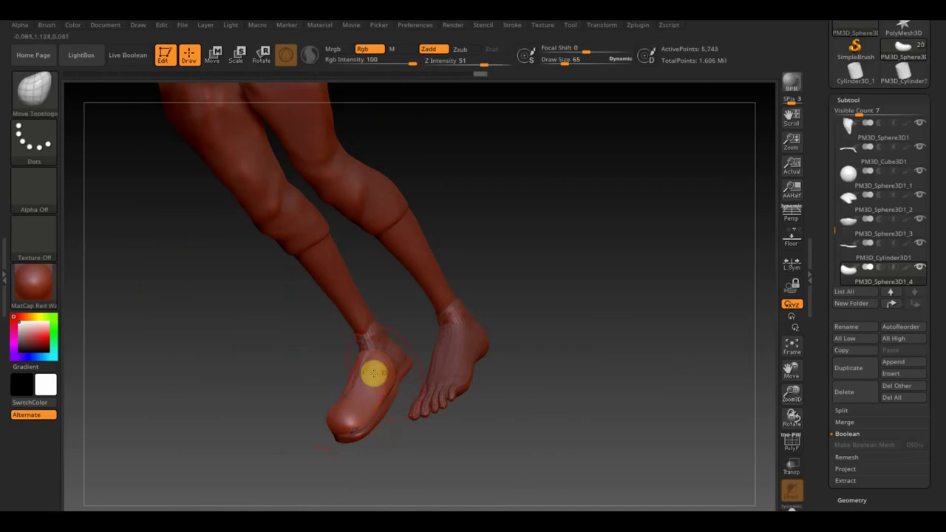
mouse_move(355, 384)
shift+mouse_down()
mouse_move(353, 397)
mouse_move(357, 374)
shift+mouse_up()
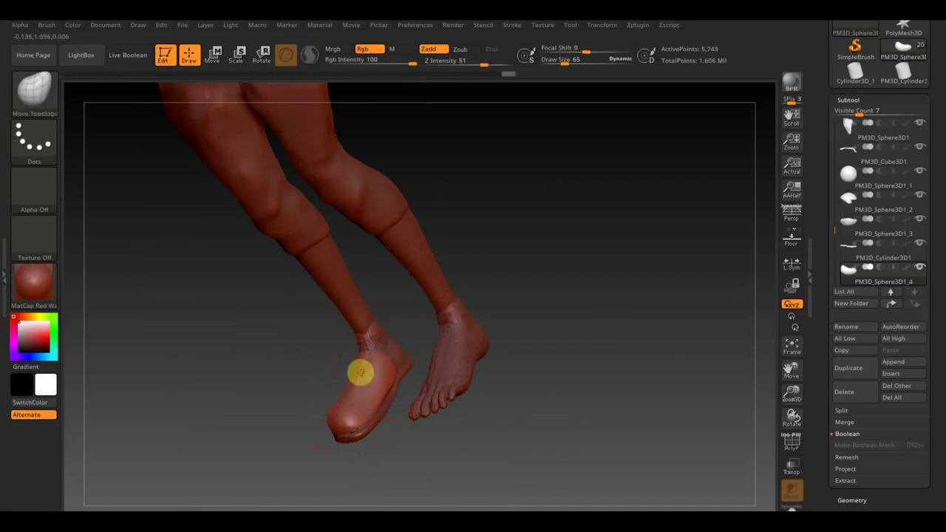
mouse_move(553, 342)
mouse_down()
mouse_move(625, 304)
mouse_move(652, 323)
mouse_up()
mouse_move(512, 411)
mouse_down()
mouse_move(468, 451)
mouse_move(481, 446)
mouse_move(459, 450)
mouse_up()
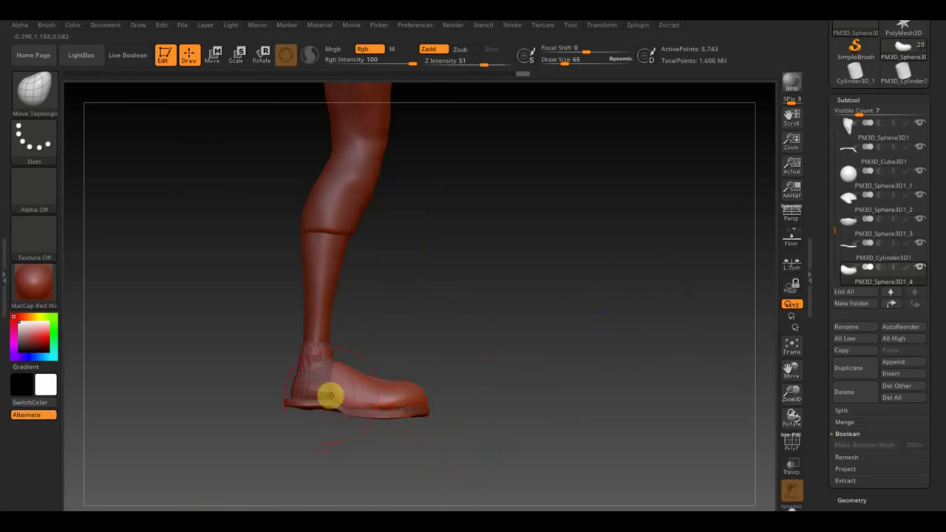
mouse_move(376, 428)
mouse_down()
mouse_move(444, 428)
mouse_move(405, 504)
mouse_move(468, 479)
mouse_up()
DynaMesh the foot at resolution 424 and smooth it
click(858, 500)
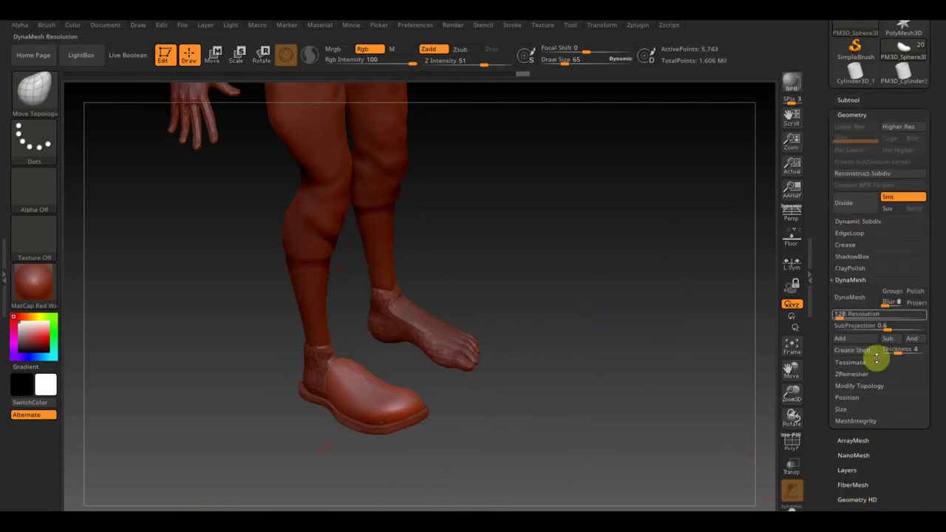
drag(852, 311, 845, 314)
click(856, 302)
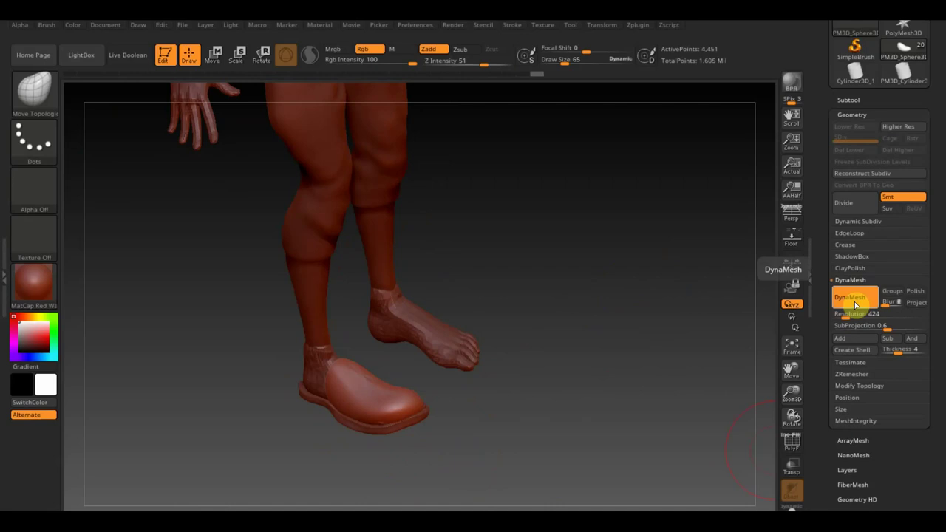
mouse_move(702, 329)
mouse_down()
mouse_move(697, 361)
mouse_move(661, 403)
mouse_move(576, 442)
mouse_up()
mouse_move(379, 390)
shift+mouse_down()
mouse_move(416, 419)
mouse_move(490, 344)
mouse_move(524, 362)
shift+mouse_up()
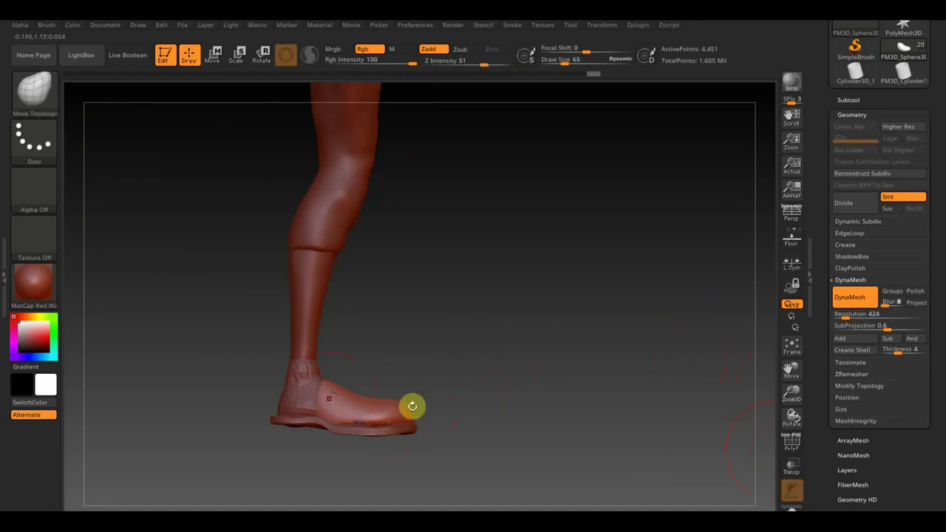
alt+click(281, 399)
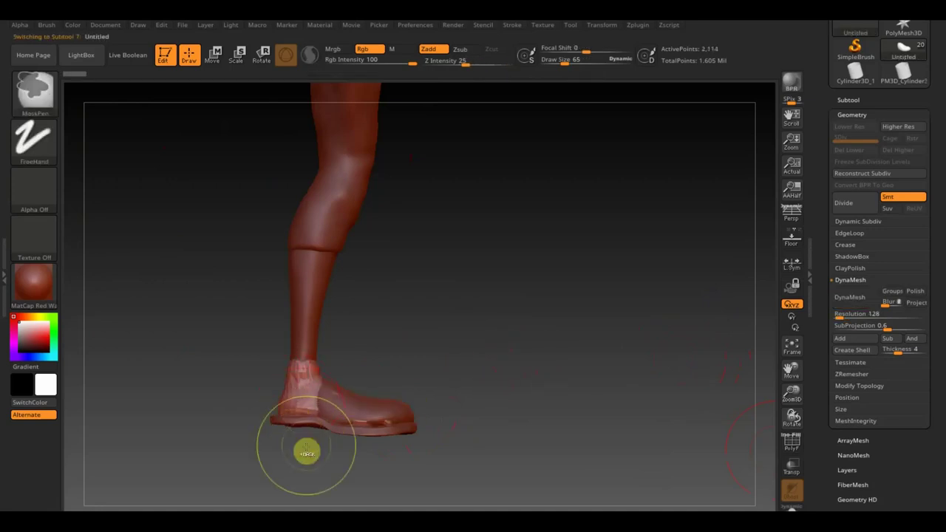
Mask the shoe's ankle with MaskRect, extract a thinner shell as Extract5, then clear the mask
mouse_move(320, 474)
ctrl+mouse_down()
mouse_move(259, 381)
mouse_move(263, 348)
mouse_move(276, 369)
ctrl+mouse_up()
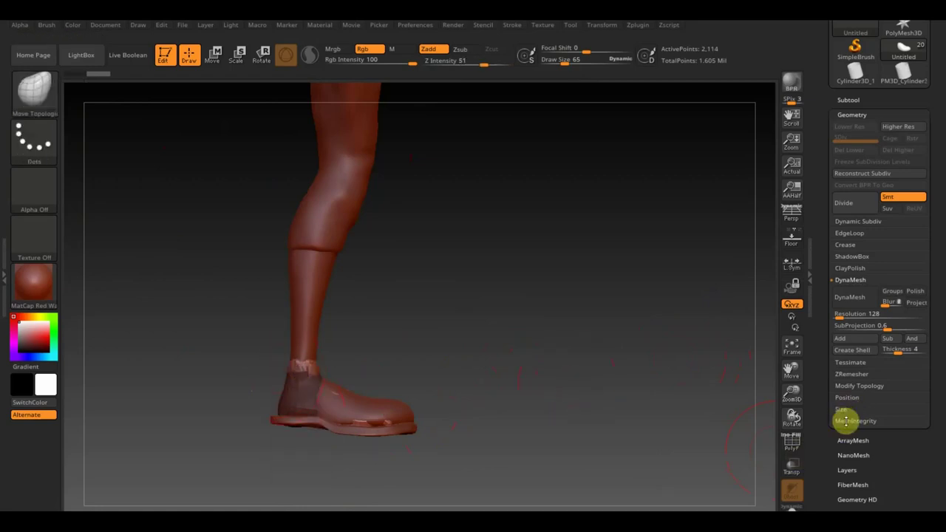
click(852, 98)
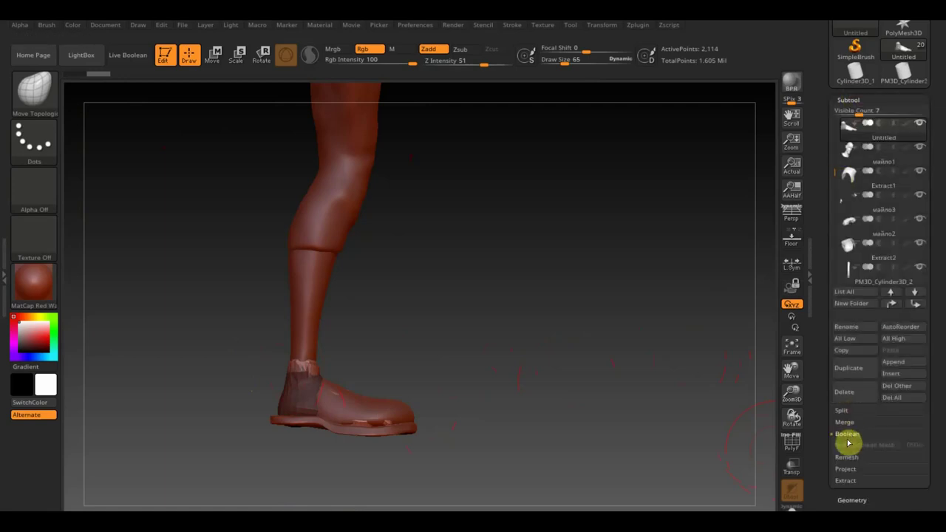
click(850, 480)
click(850, 487)
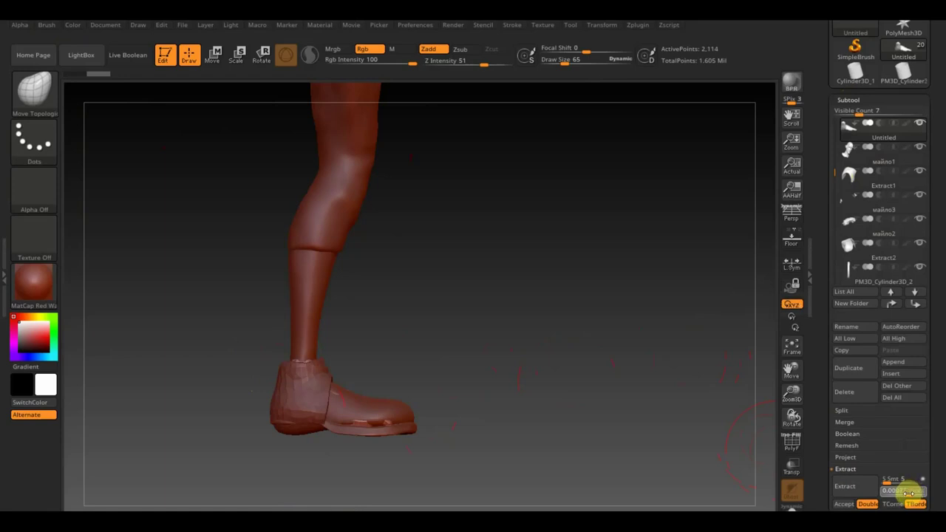
drag(908, 493, 906, 491)
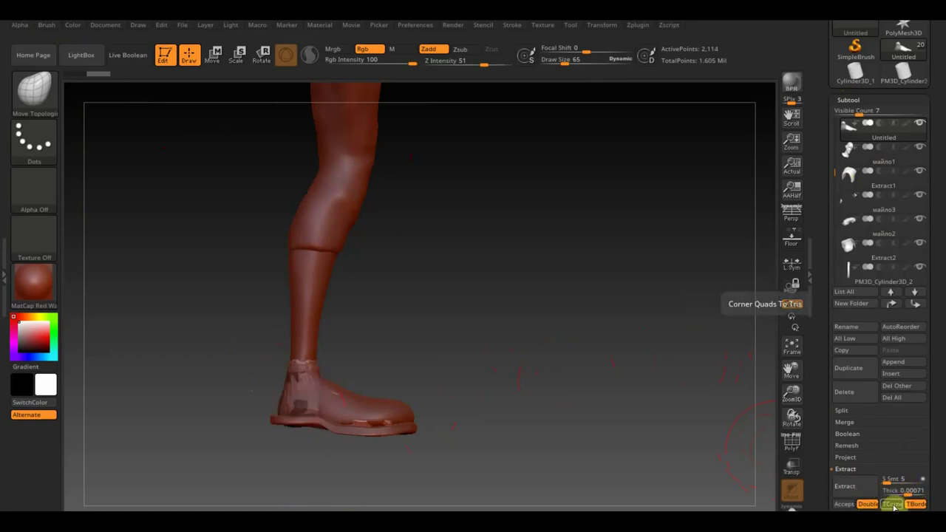
click(844, 503)
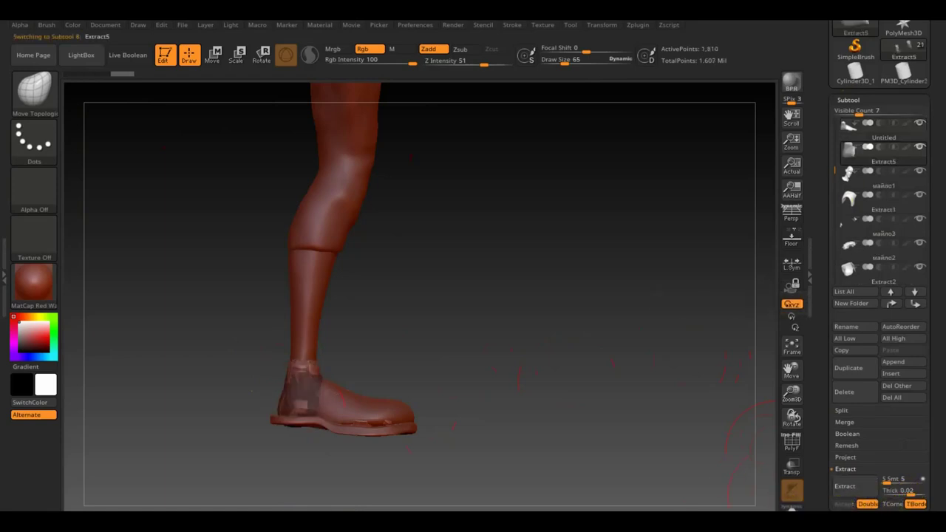
ctrl+click(493, 380)
scroll(930, 485, down, 3)
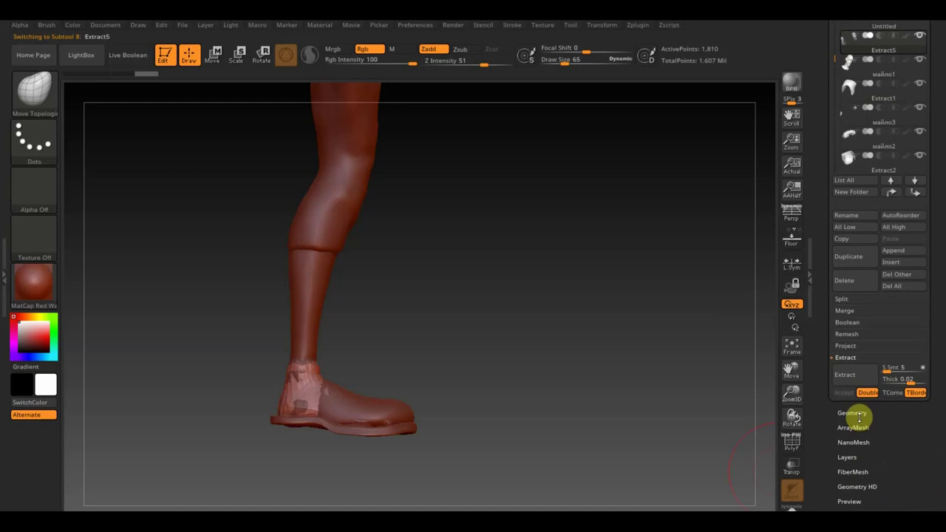
Inflate the extracted ankle shell slightly to 2 under Deformation
drag(902, 449, 901, 413)
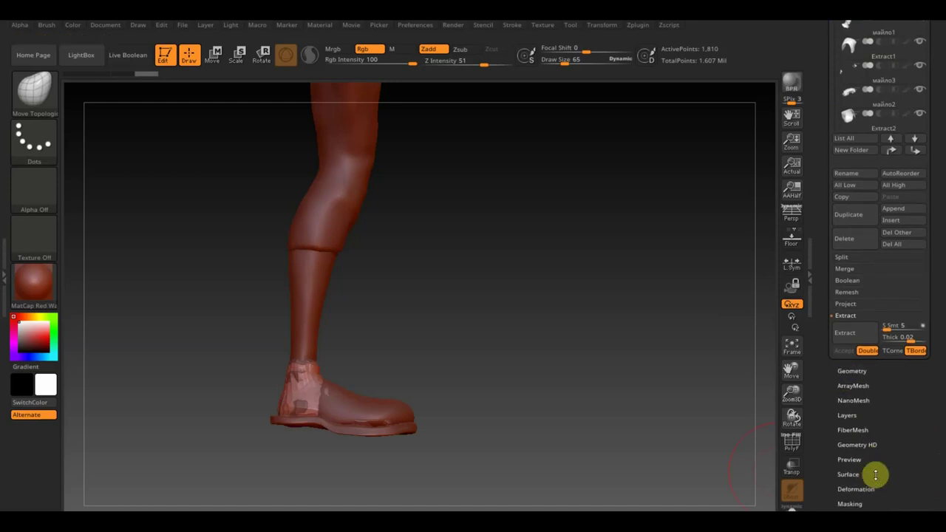
click(858, 371)
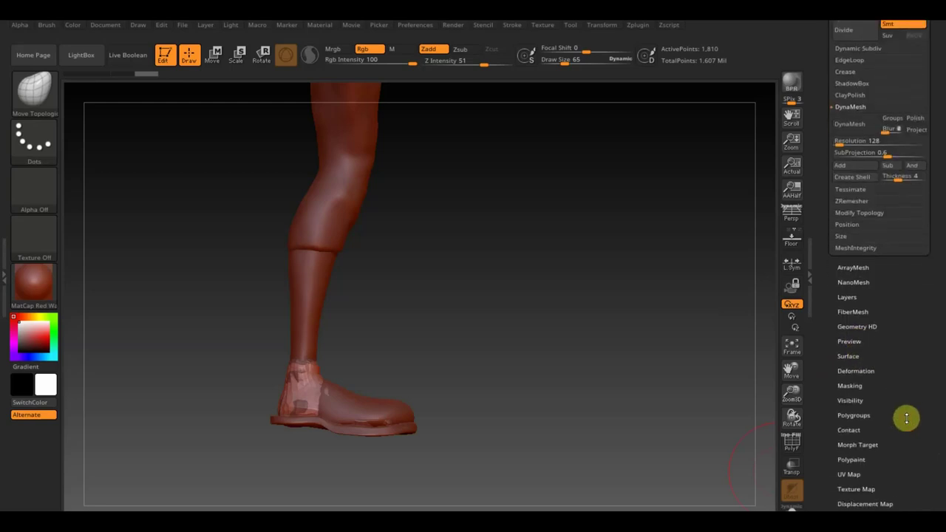
drag(906, 416, 902, 372)
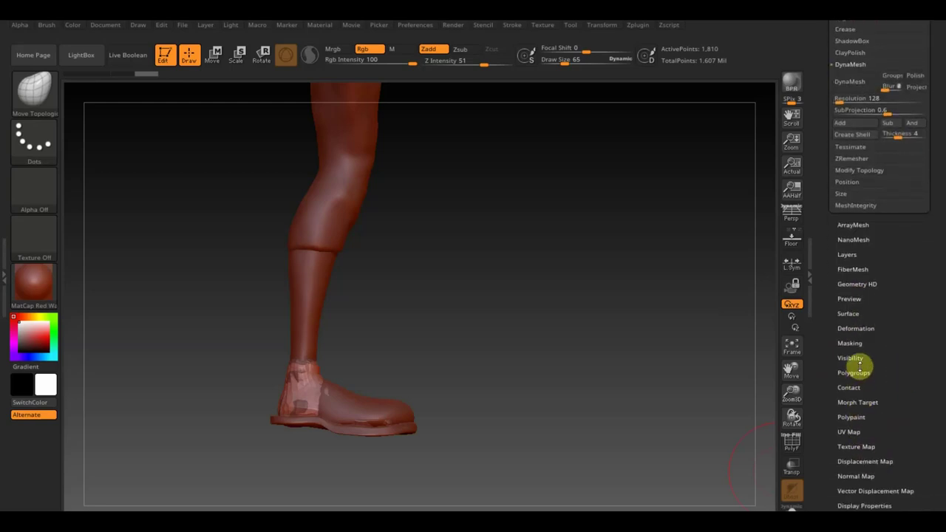
click(861, 330)
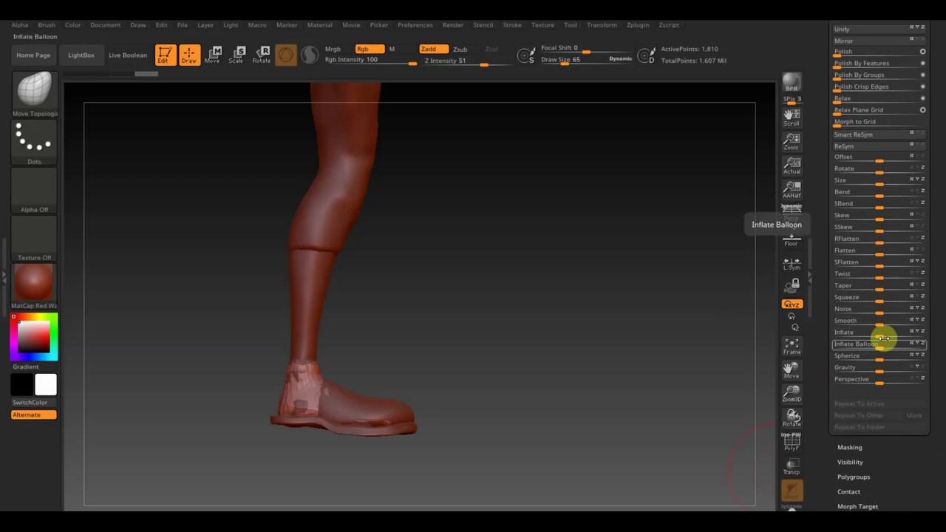
drag(881, 334, 883, 334)
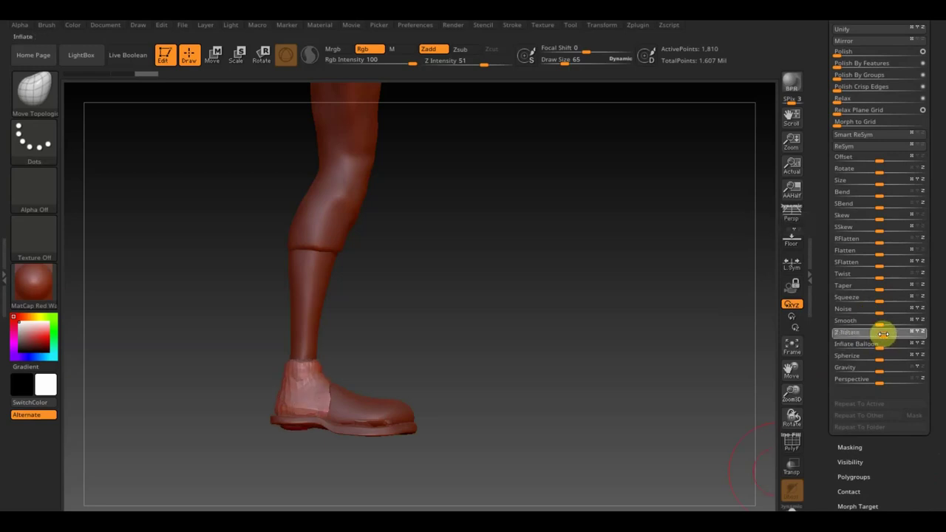
scroll(939, 137, up, 3)
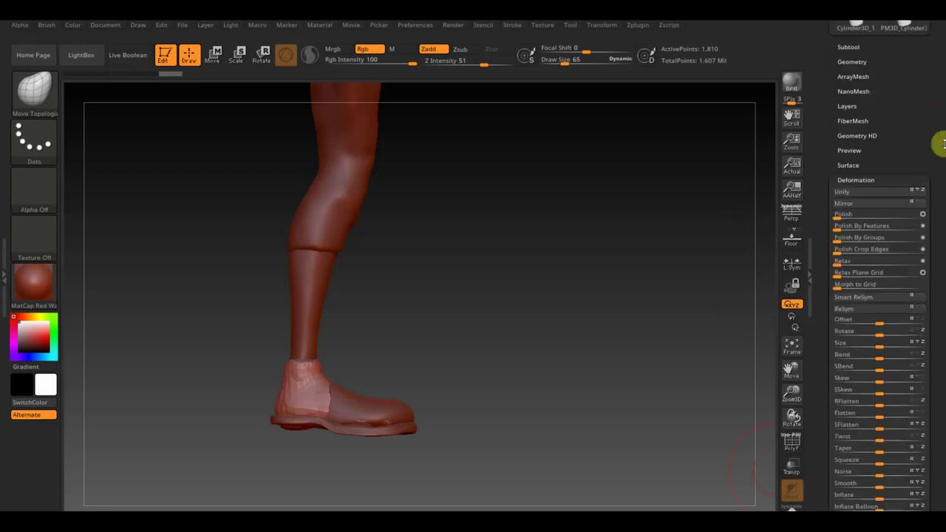
scroll(943, 144, up, 1)
DynaMesh the ankle shell at resolution 1048 and trim its excess beneath the foot
click(853, 96)
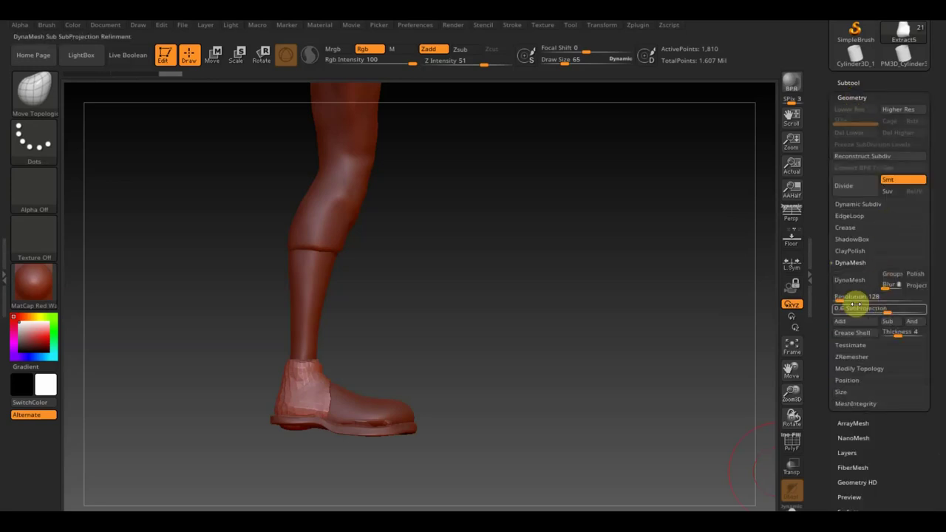
click(850, 280)
key(shift)
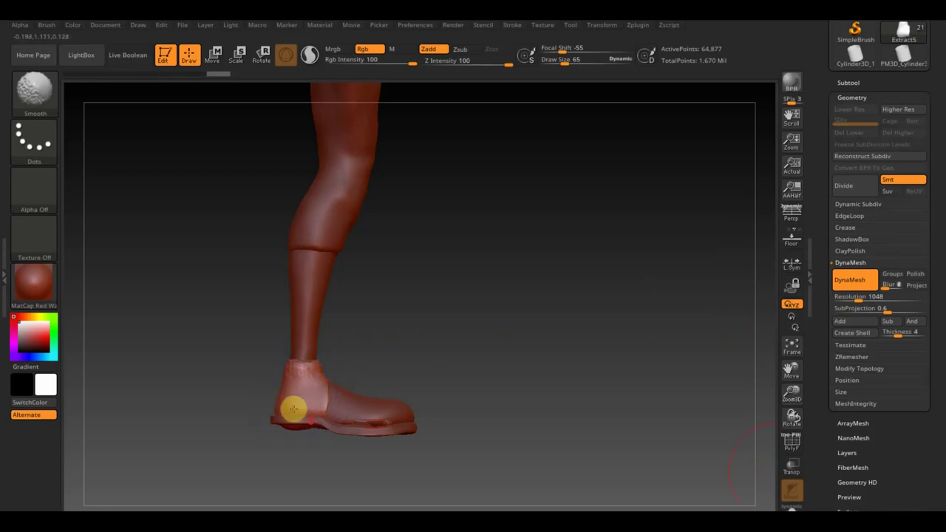
ctrl+shift+drag(454, 492, 239, 422)
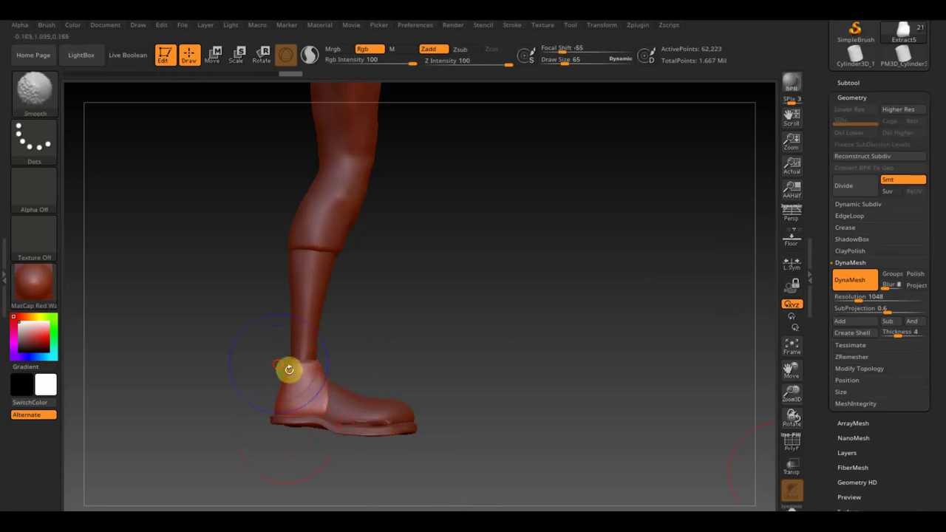
mouse_move(352, 389)
right_down()
mouse_move(348, 439)
mouse_move(313, 407)
mouse_move(380, 377)
right_up()
mouse_move(443, 359)
right_down()
mouse_move(465, 363)
mouse_move(387, 382)
mouse_move(450, 334)
mouse_move(468, 359)
mouse_move(403, 389)
mouse_move(355, 378)
mouse_move(350, 345)
mouse_move(323, 350)
mouse_move(470, 353)
mouse_move(488, 372)
mouse_move(545, 359)
right_up()
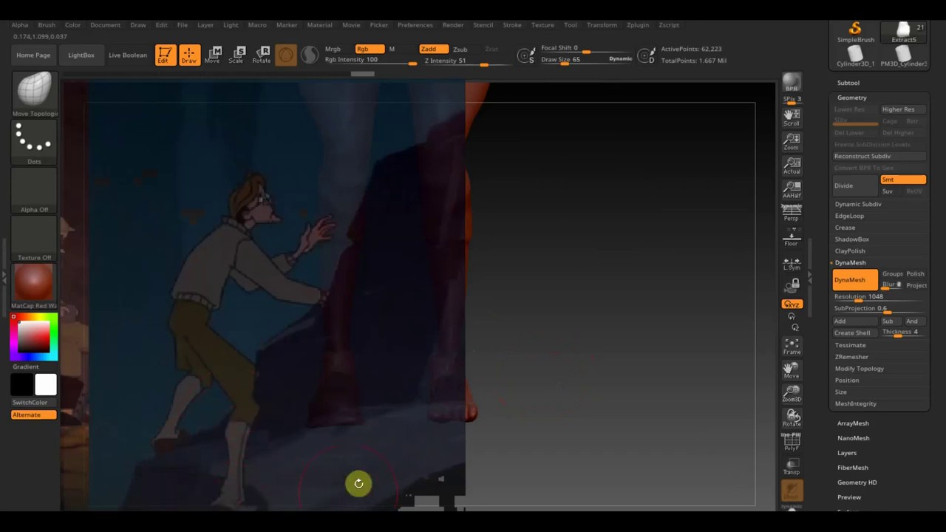
shift+right_drag(475, 452, 572, 463)
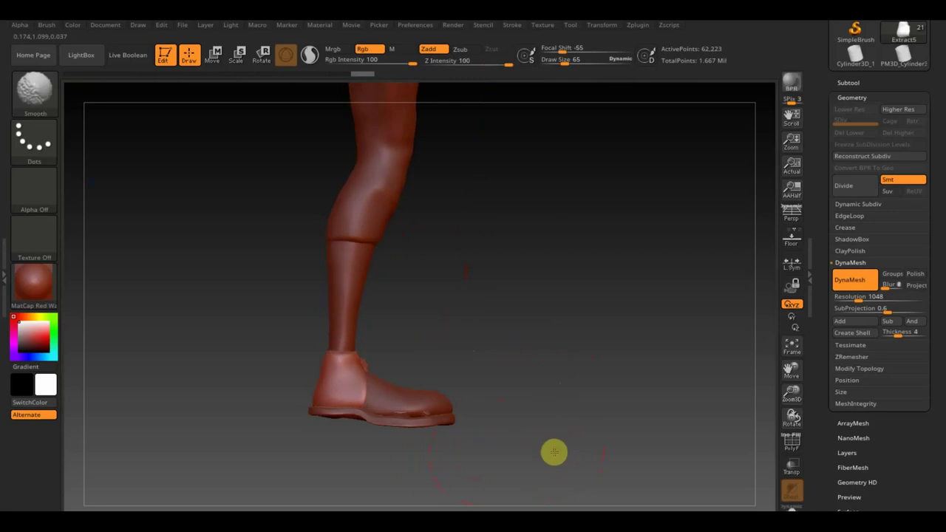
key(ctrl)
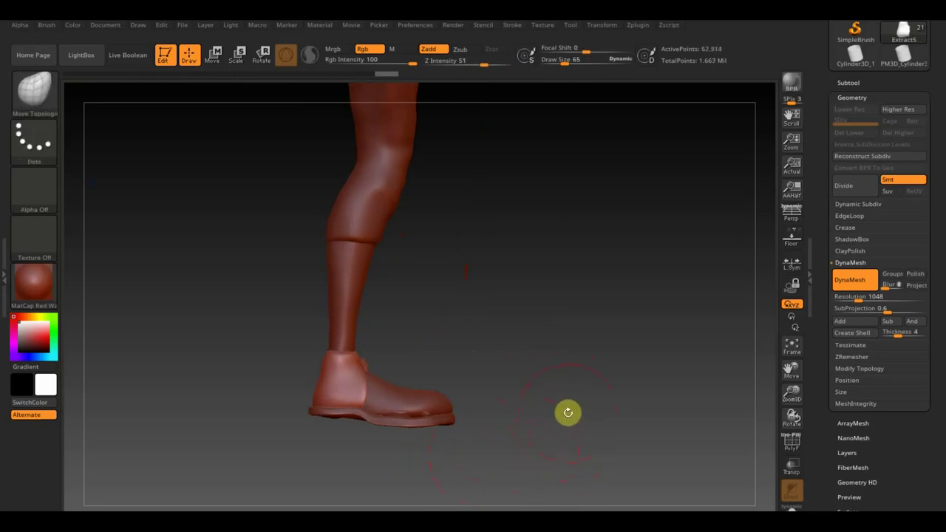
click(847, 83)
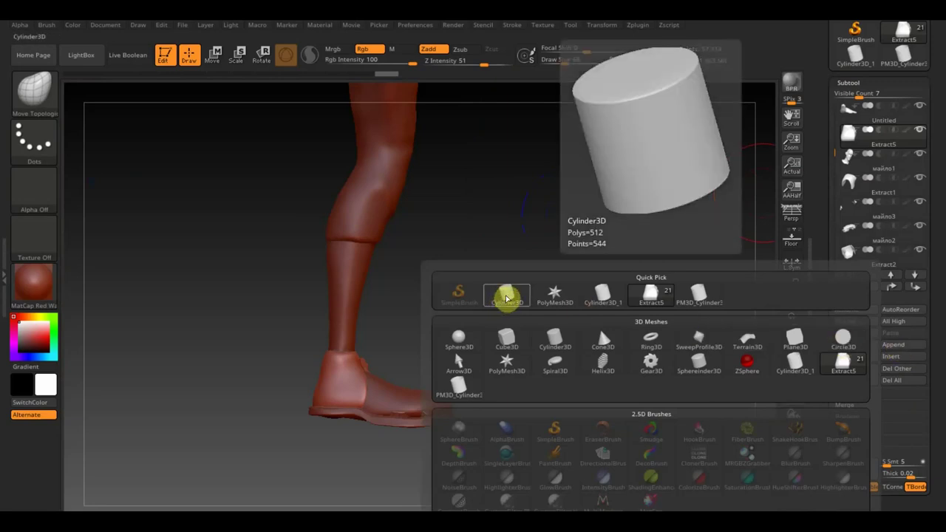
Add a cube subtool, then shrink, flatten and lower it into a small block by the heel
click(459, 366)
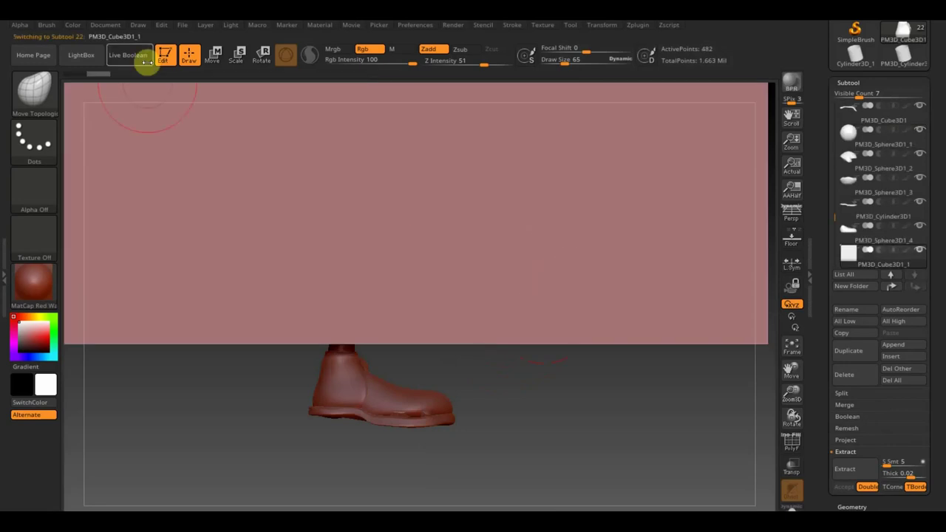
click(215, 56)
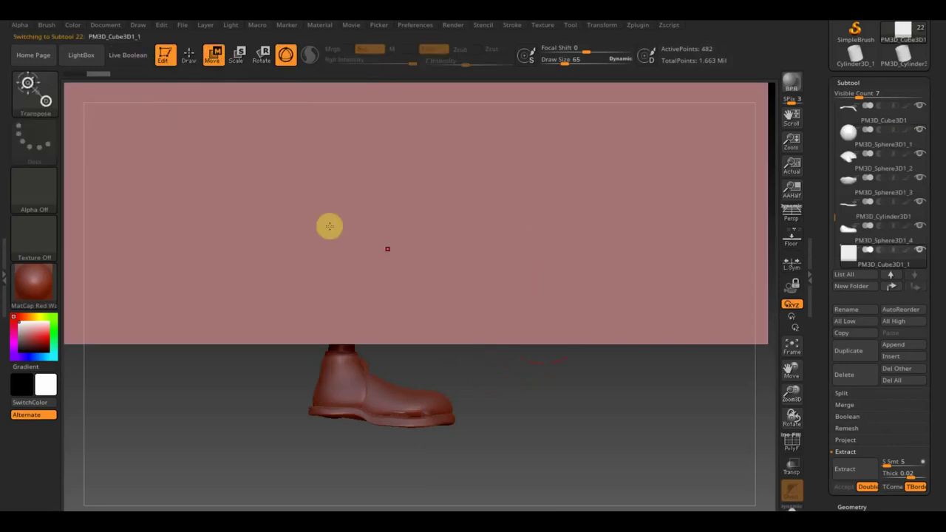
click(792, 347)
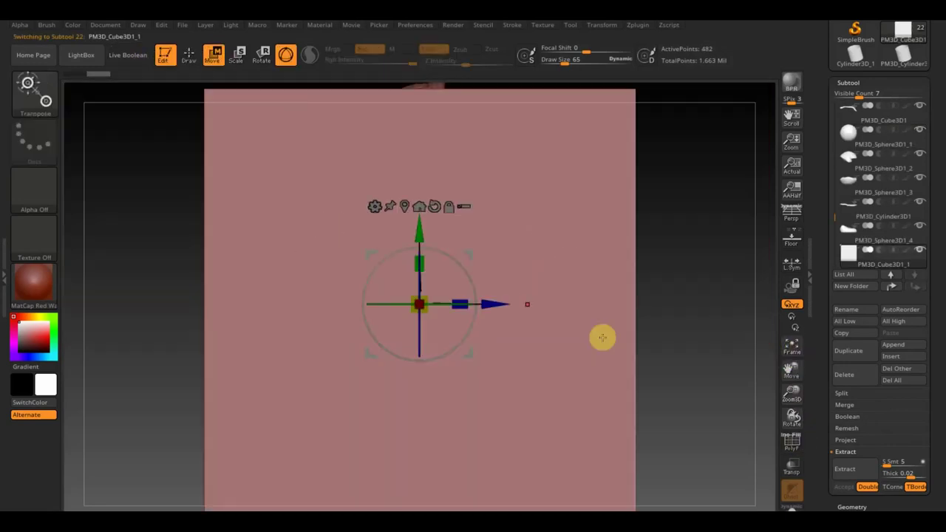
drag(428, 318, 245, 143)
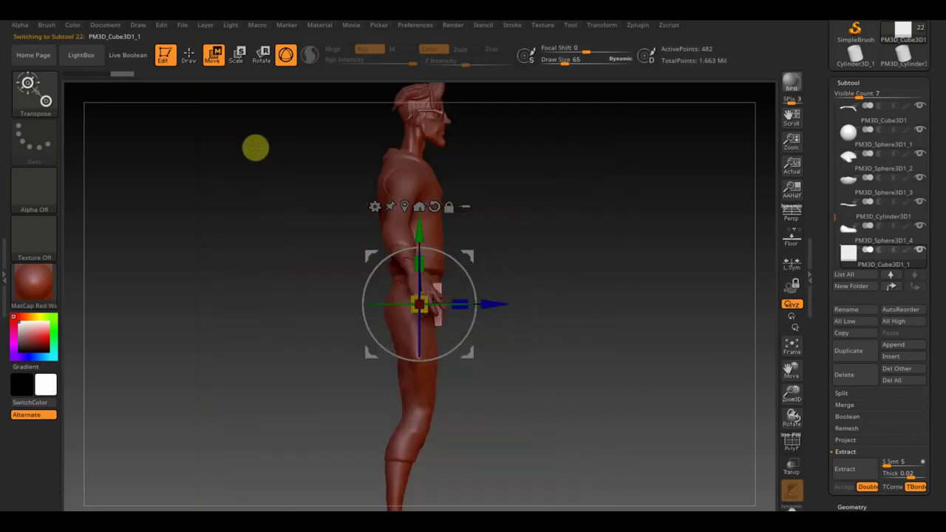
drag(422, 228, 422, 348)
alt+drag(492, 437, 522, 268)
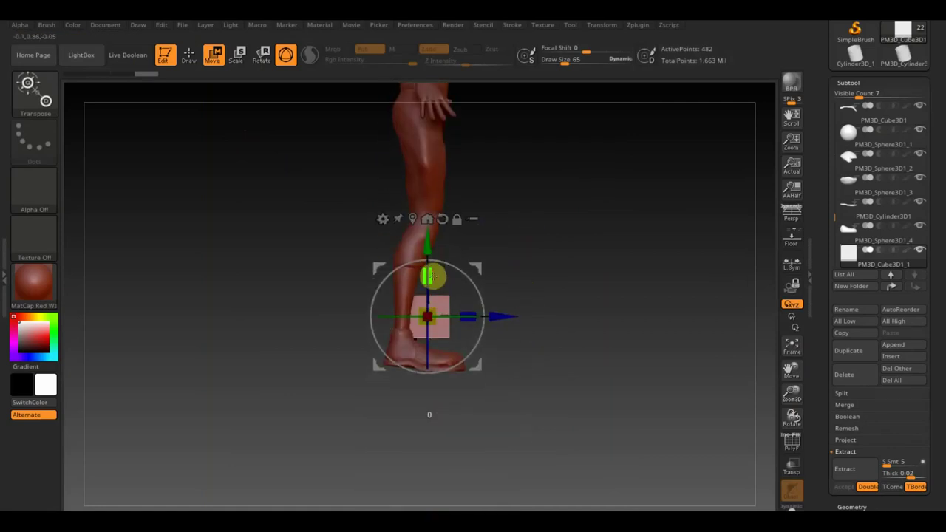
drag(432, 277, 433, 290)
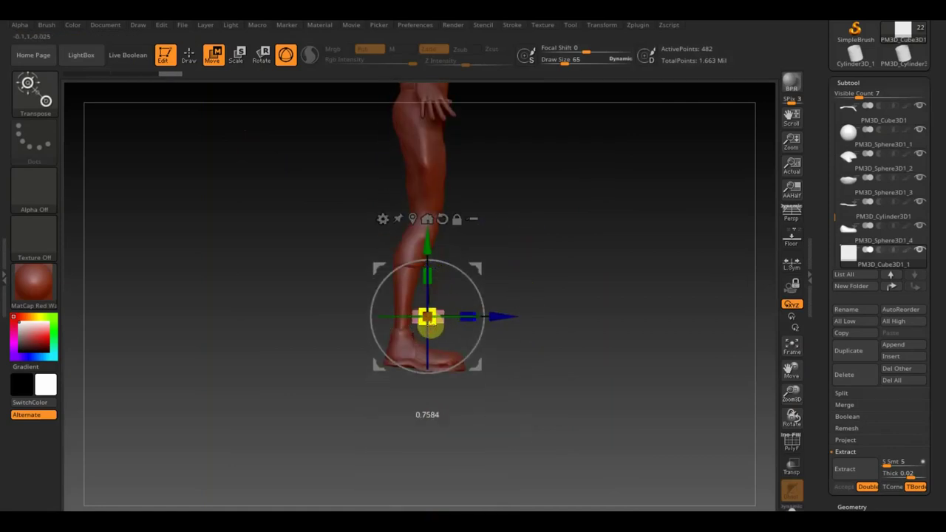
drag(480, 266, 452, 322)
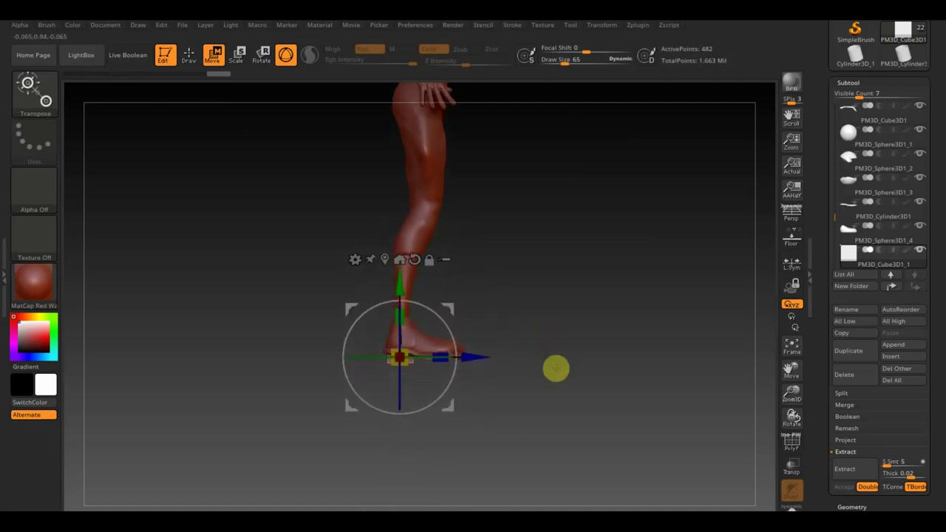
Slide the heel block along X under the right shoe and check it from the front
alt+drag(555, 368, 583, 429)
shift+drag(616, 494, 680, 490)
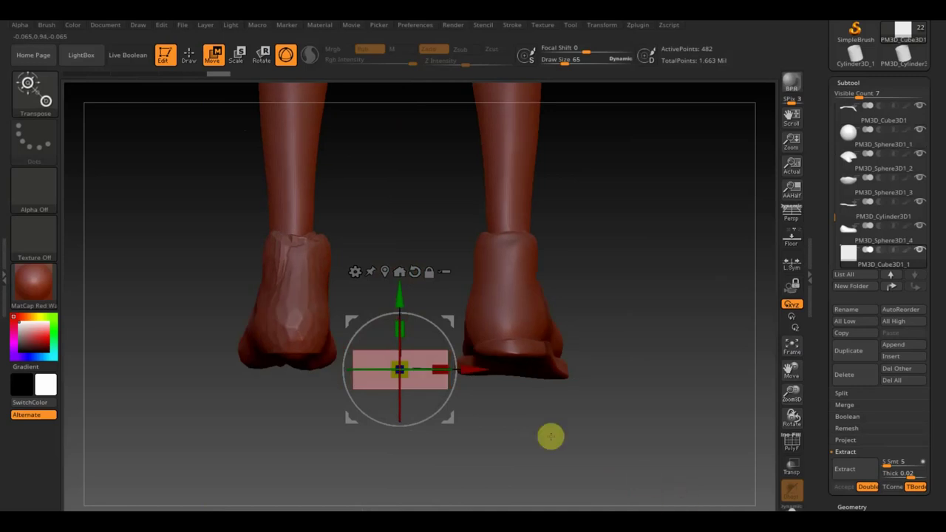
mouse_move(494, 374)
mouse_down()
mouse_move(585, 371)
mouse_move(553, 360)
mouse_move(575, 368)
mouse_move(621, 192)
mouse_up()
drag(631, 228, 458, 212)
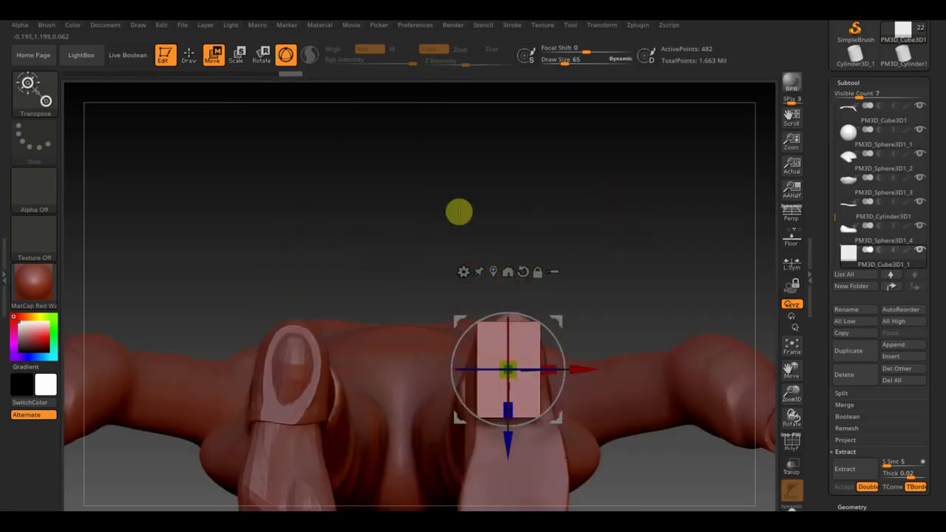
Return to Draw mode, inspect the heel block from behind, and select the PM3D_Cylinder3D1 sole for a side view
click(189, 54)
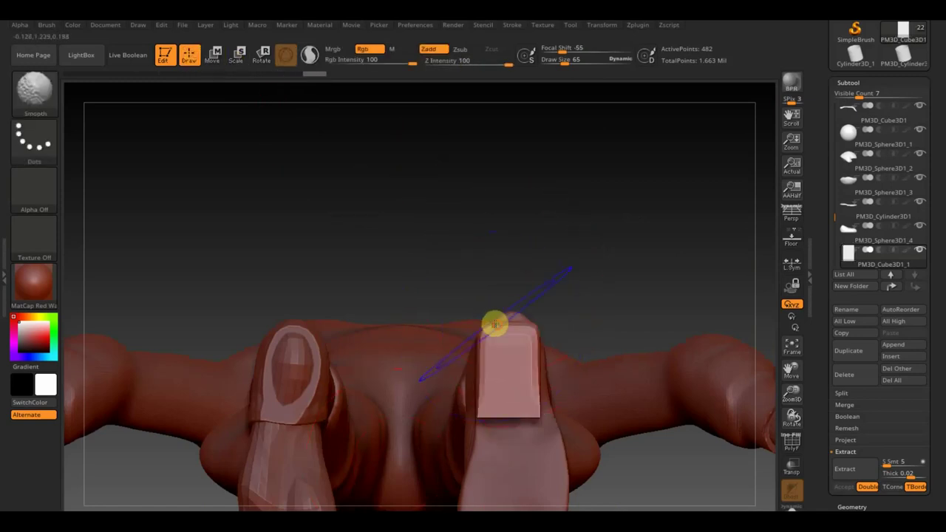
mouse_move(589, 262)
mouse_down()
mouse_move(601, 392)
mouse_move(594, 420)
mouse_move(591, 318)
mouse_move(545, 357)
mouse_move(596, 258)
mouse_up()
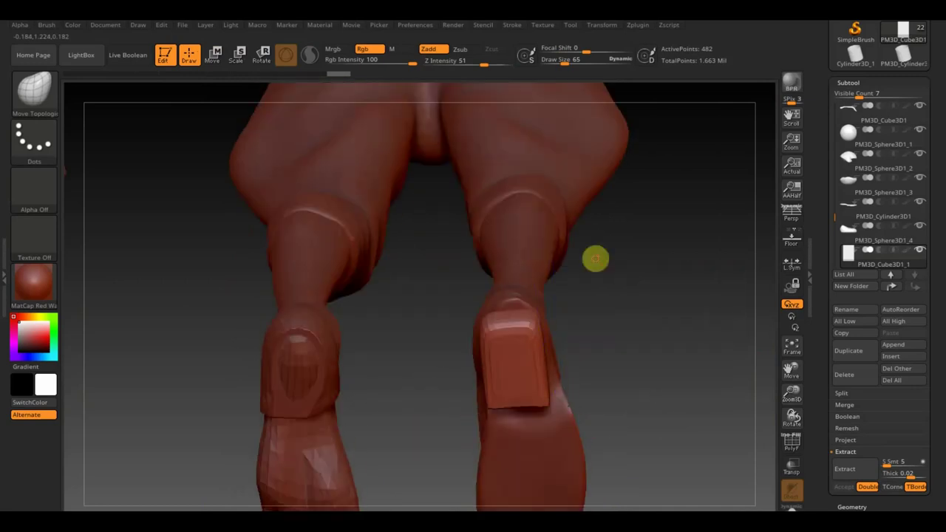
key(shift)
mouse_move(595, 319)
mouse_down()
mouse_move(608, 317)
mouse_move(625, 404)
mouse_move(613, 414)
mouse_up()
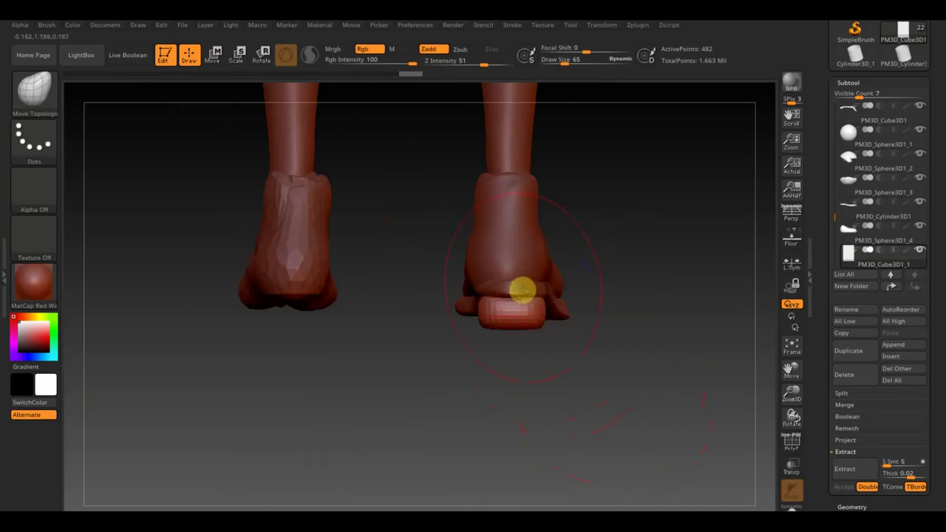
alt+click(522, 289)
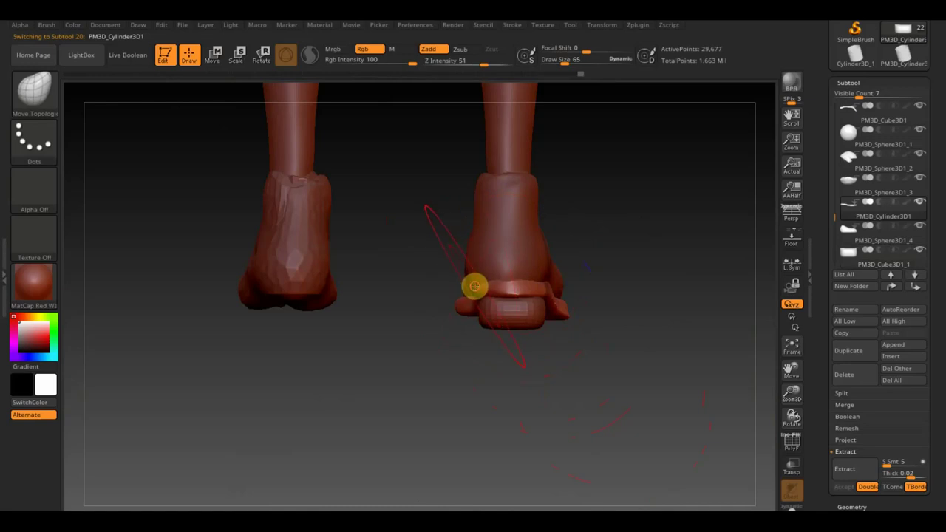
mouse_move(555, 325)
mouse_down()
mouse_move(574, 353)
mouse_move(522, 353)
mouse_move(529, 357)
mouse_up()
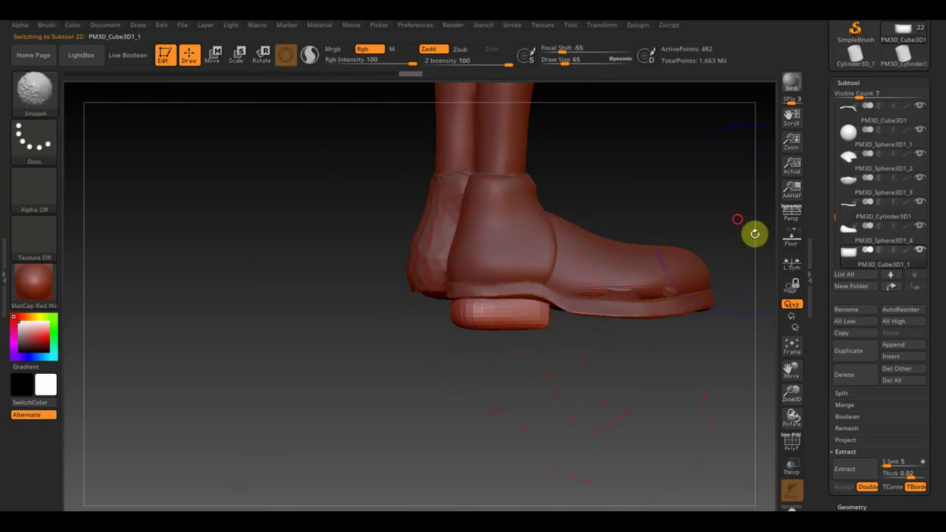
Narrow the heel block along X and raise it slightly against the sole
shift+drag(754, 232, 732, 229)
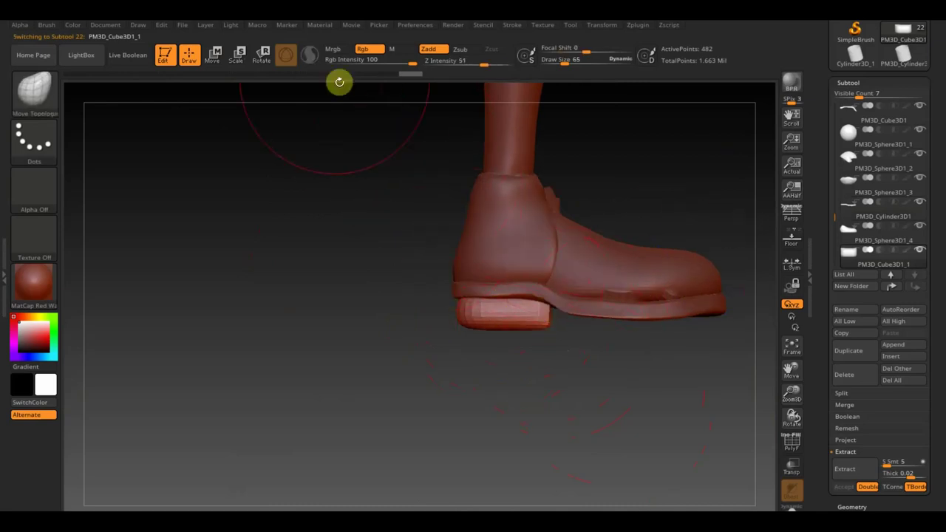
click(214, 54)
drag(525, 307, 559, 309)
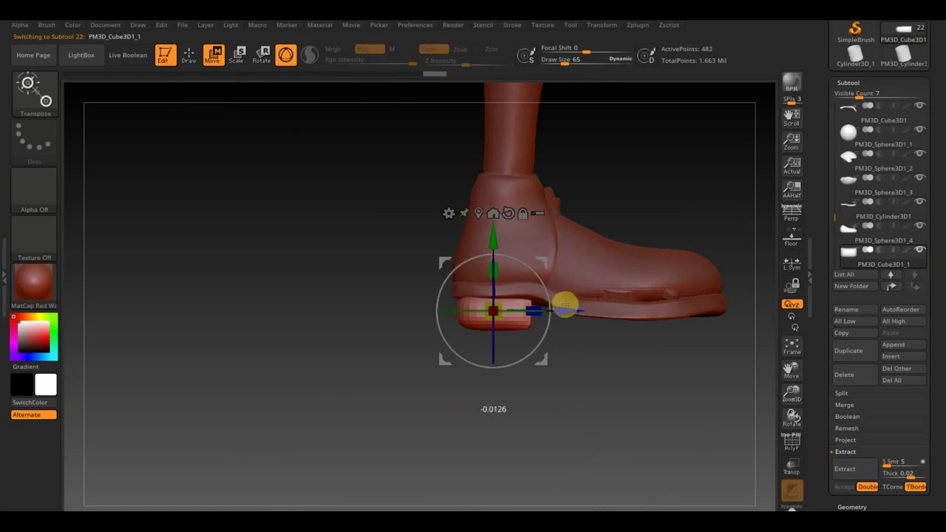
drag(490, 239, 487, 227)
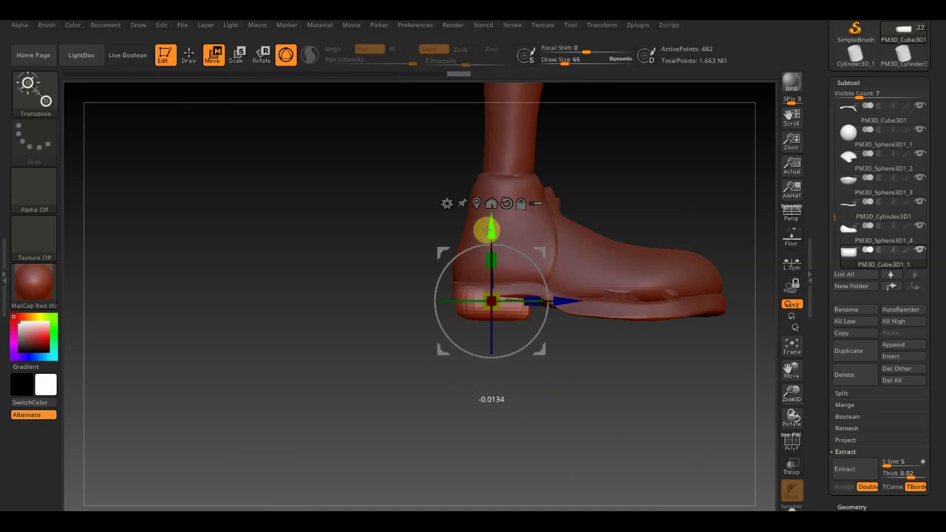
drag(563, 382, 618, 397)
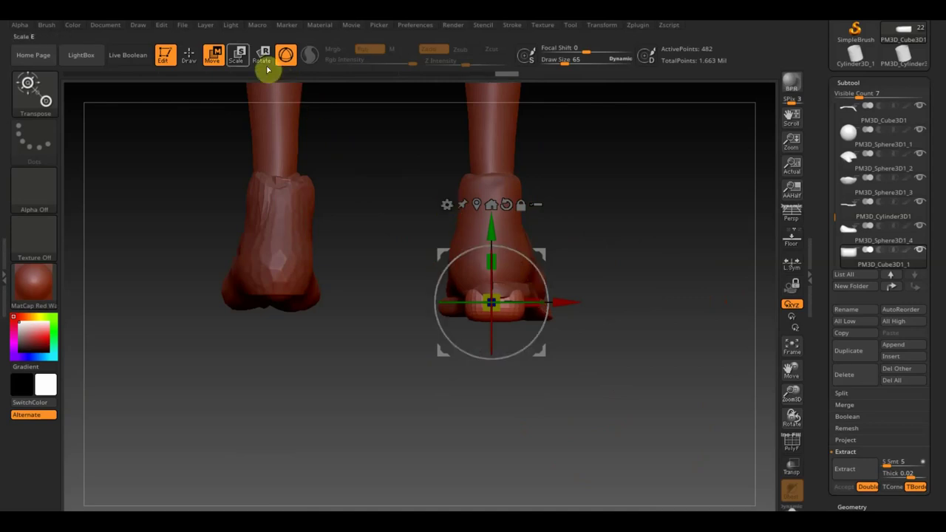
Back in Draw mode, set Draw Size to 22, select the sole, and inspect the right heel
click(189, 56)
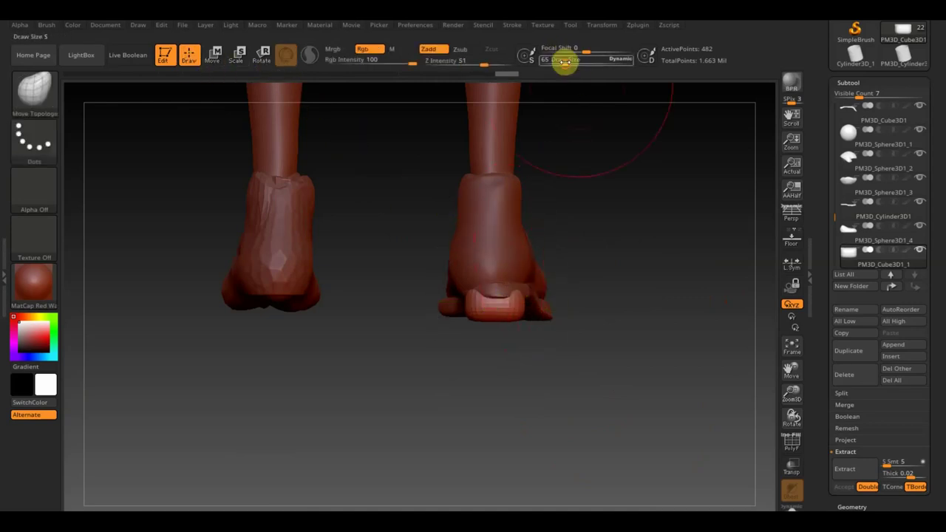
drag(566, 60, 557, 63)
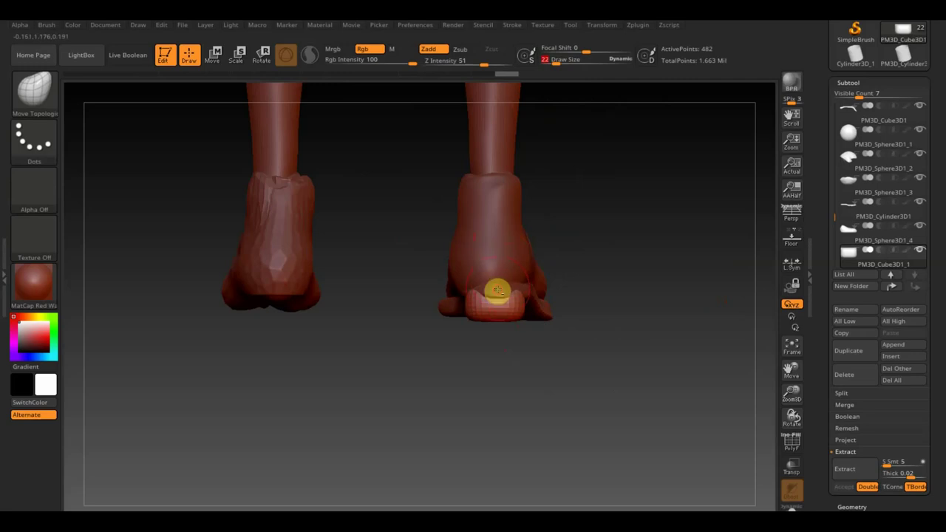
alt+click(499, 291)
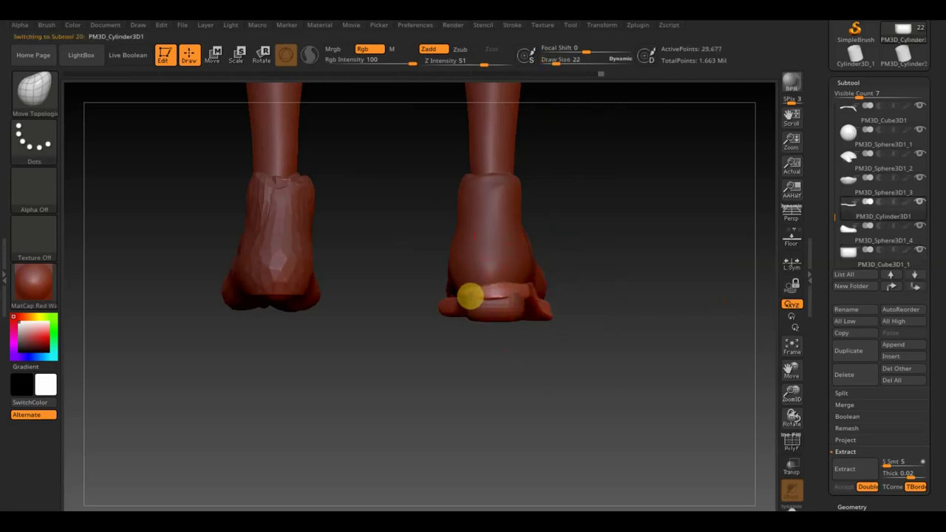
drag(510, 333, 541, 388)
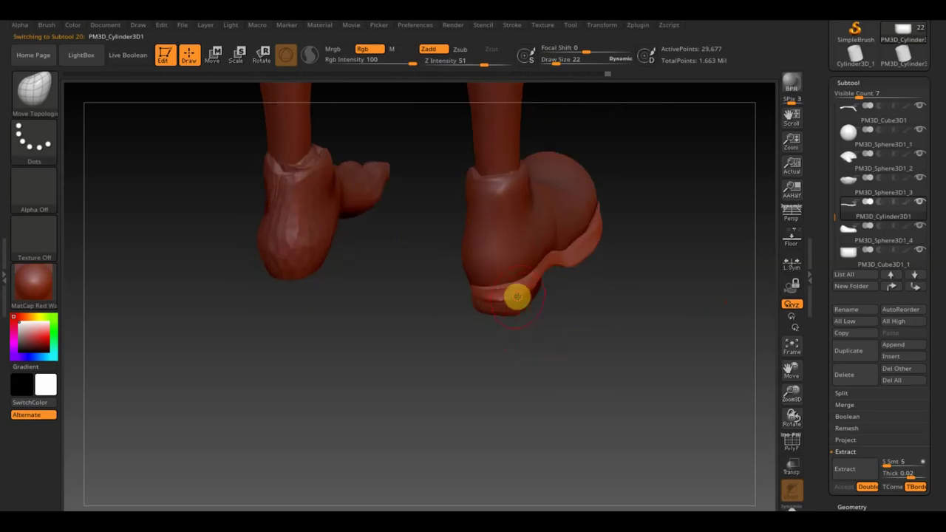
drag(557, 302, 576, 332)
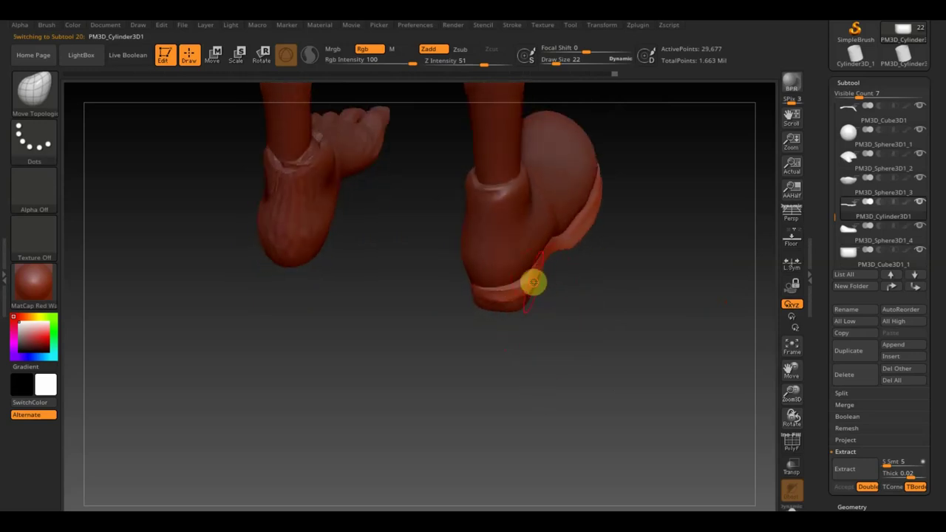
drag(557, 276, 563, 288)
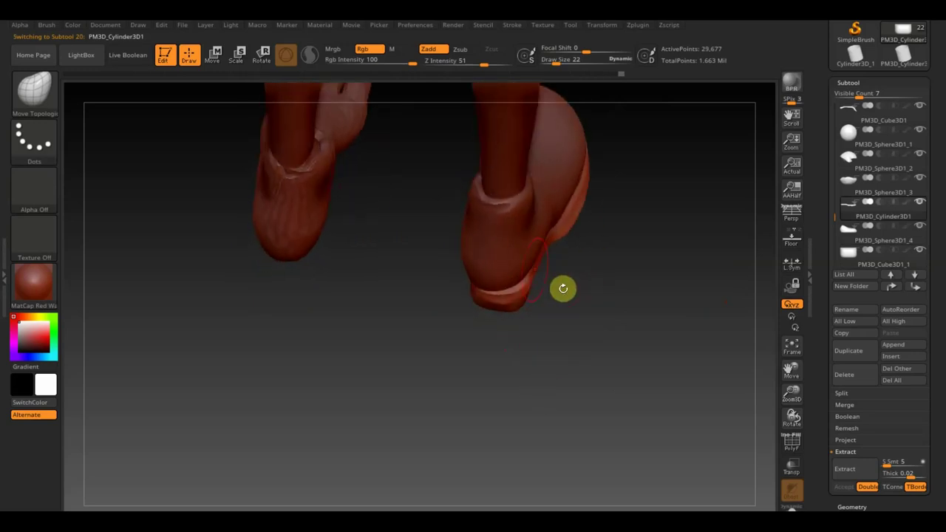
Select the Extract5 shoe and smooth the back of its heel
alt+click(518, 280)
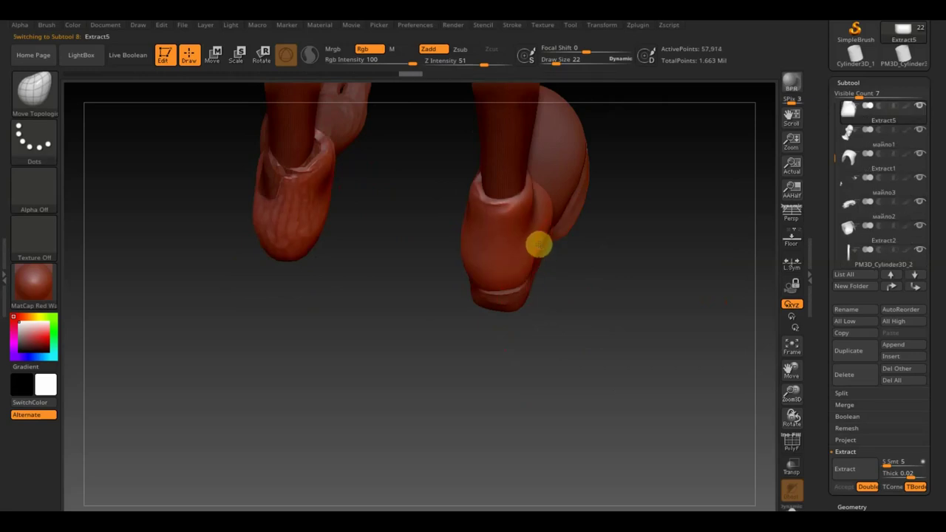
mouse_move(546, 226)
mouse_down()
mouse_move(581, 281)
mouse_move(610, 289)
mouse_move(574, 308)
mouse_move(579, 297)
mouse_up()
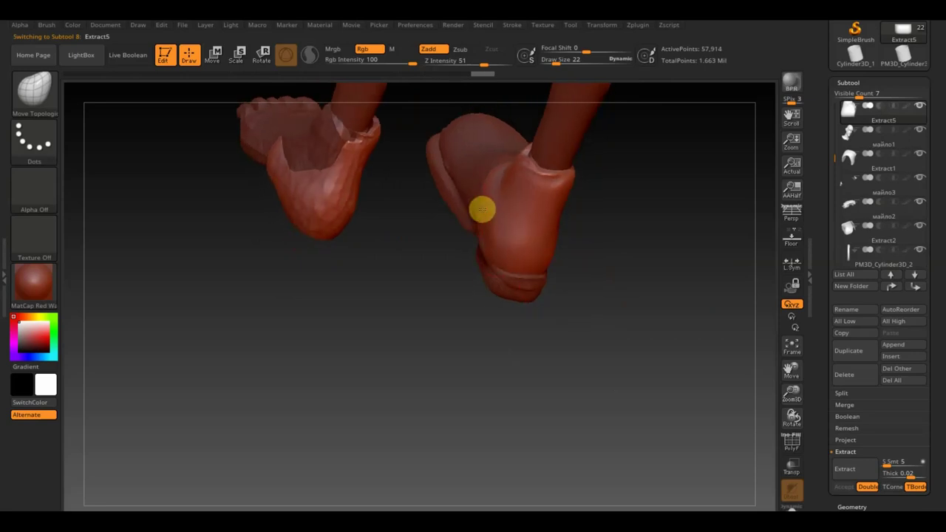
mouse_move(501, 213)
shift+mouse_down()
mouse_move(496, 233)
mouse_move(487, 227)
mouse_move(520, 261)
mouse_move(655, 274)
mouse_move(625, 272)
mouse_move(651, 333)
shift+mouse_up()
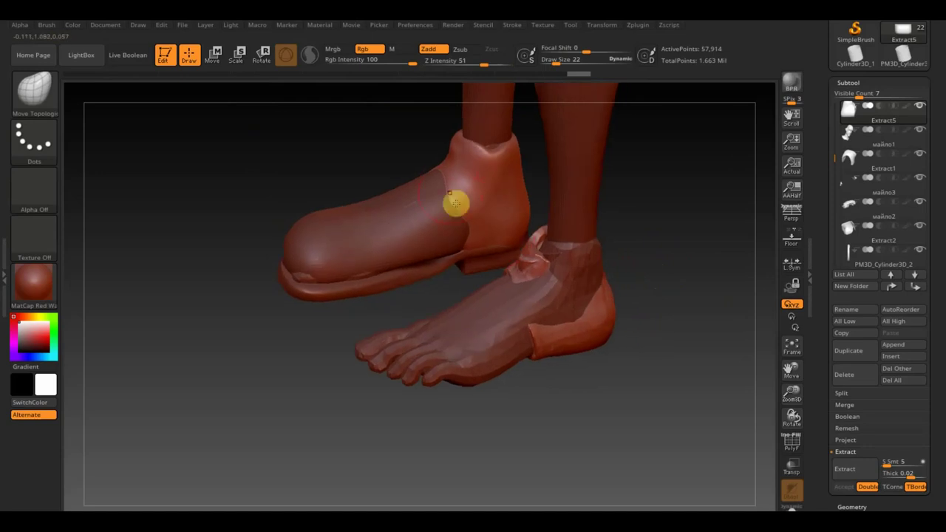
mouse_move(688, 230)
mouse_down()
mouse_move(705, 217)
mouse_move(695, 215)
mouse_move(697, 188)
mouse_up()
mouse_move(674, 227)
mouse_down()
mouse_move(773, 241)
mouse_move(731, 374)
mouse_move(616, 485)
mouse_move(608, 308)
mouse_up()
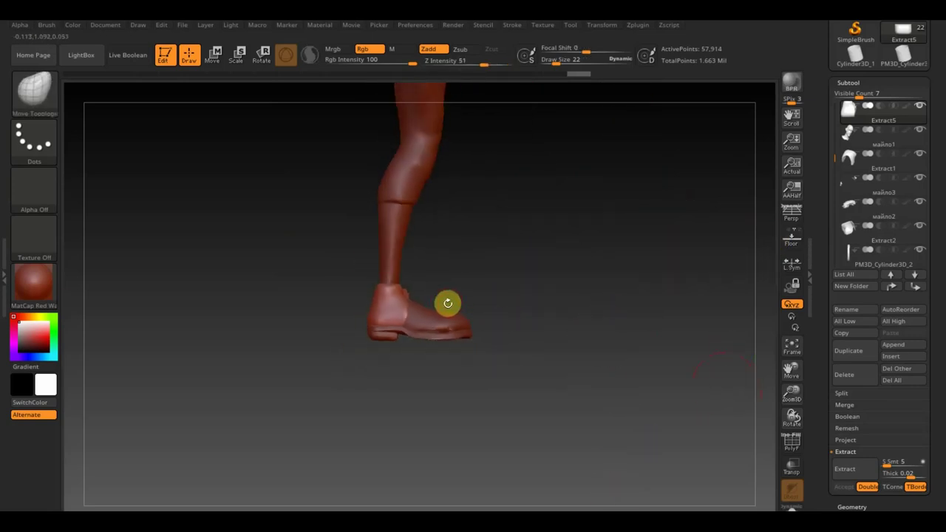
Select the колмс leg and mask the shin from the shoe up toward the knee
key(ctrl)
ctrl+drag(447, 300, 344, 266)
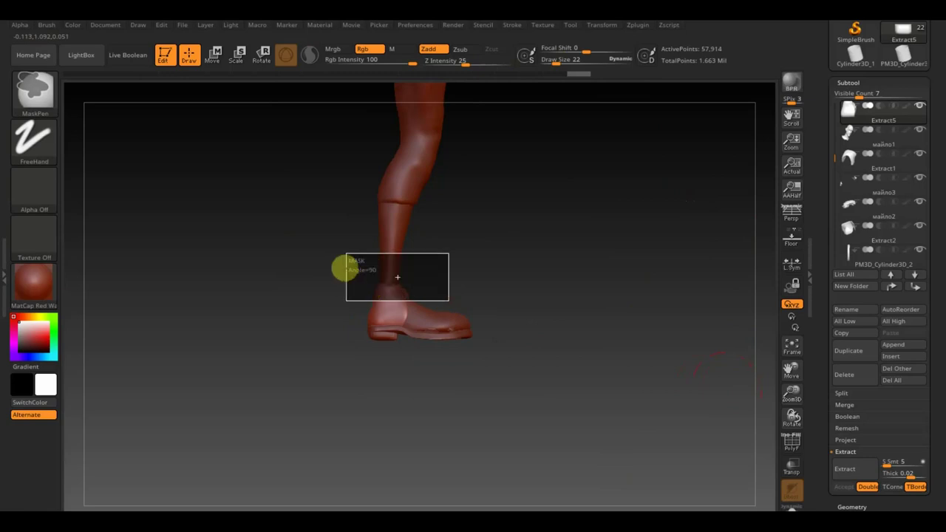
alt+click(394, 244)
mouse_move(465, 303)
ctrl+mouse_down()
mouse_move(370, 279)
mouse_move(358, 203)
ctrl+mouse_up()
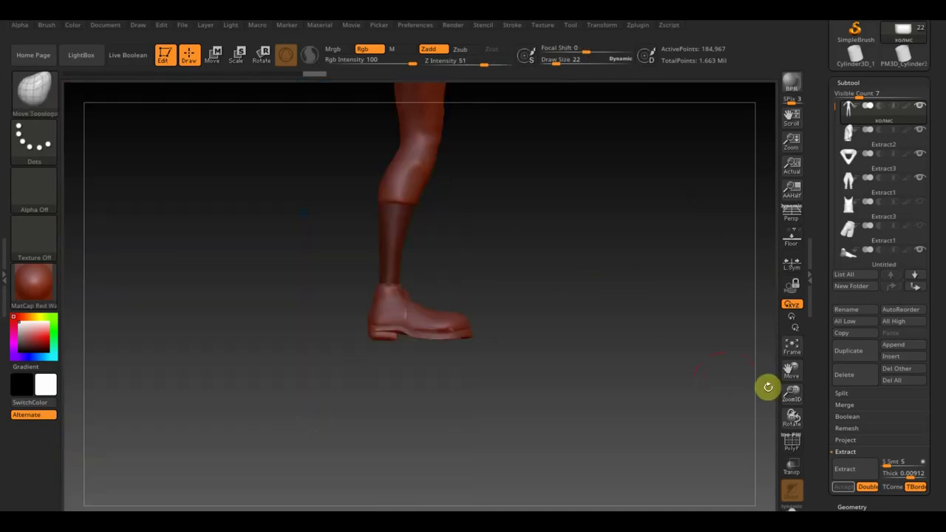
Extract the masked shin into an accepted Extract6 shell, then clear the mask
click(855, 471)
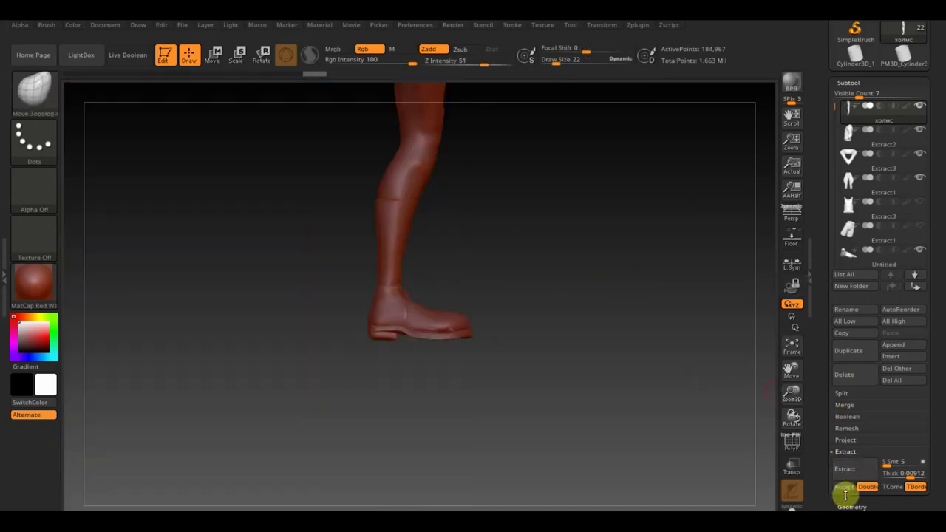
click(845, 489)
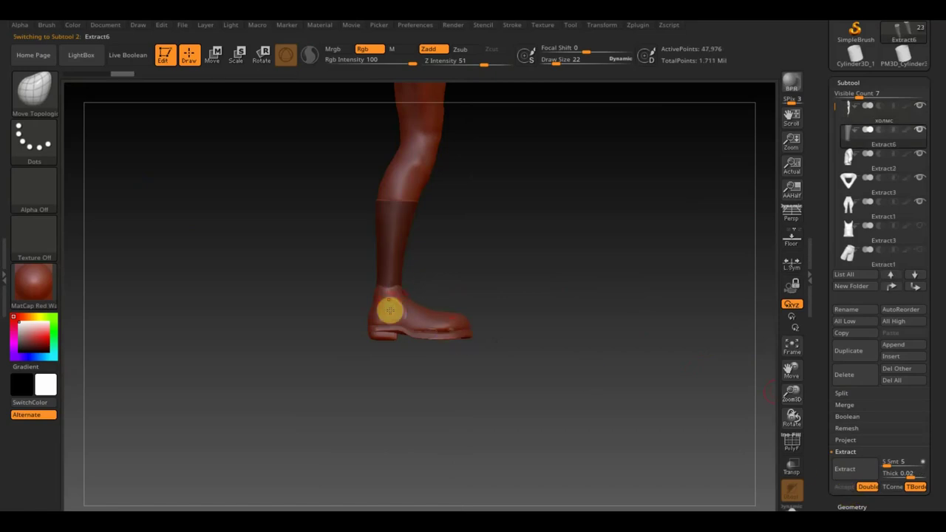
key(shift)
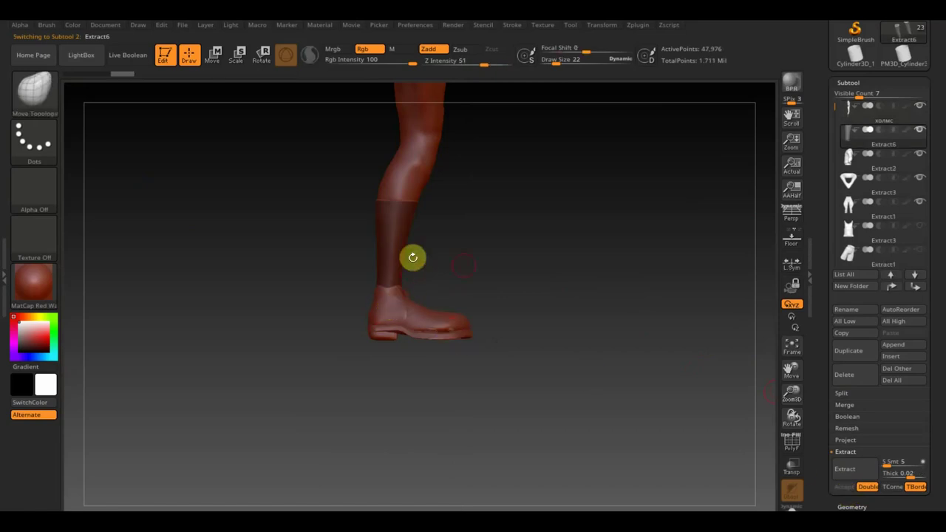
ctrl+click(500, 285)
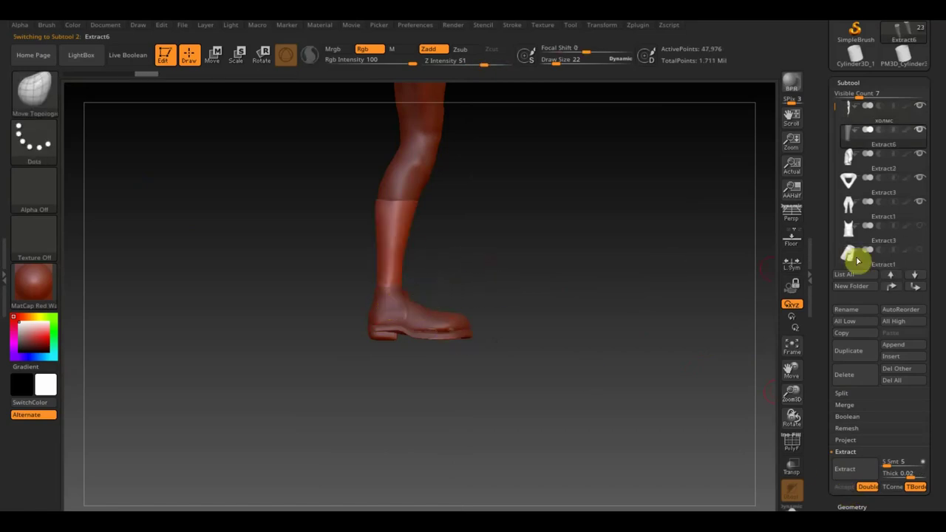
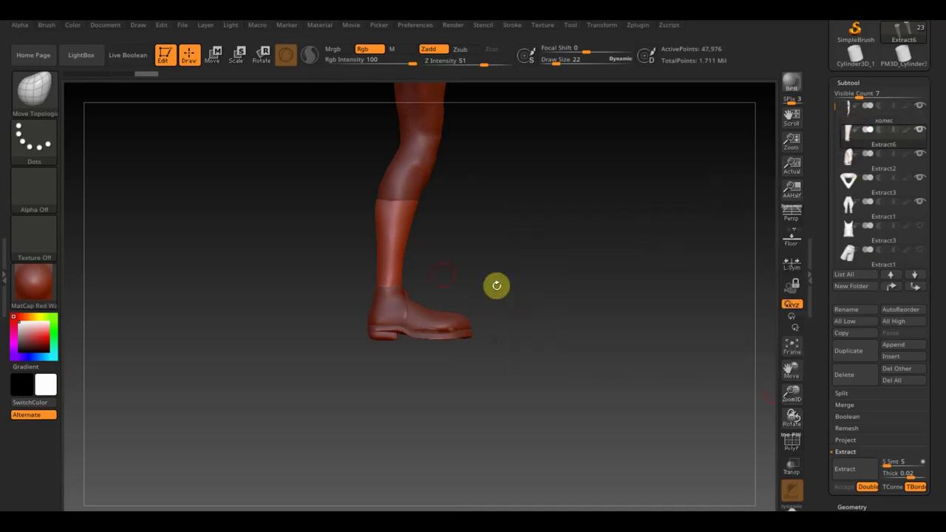
Move the Extract6 subtool down to the bottom of the subtool list
click(915, 287)
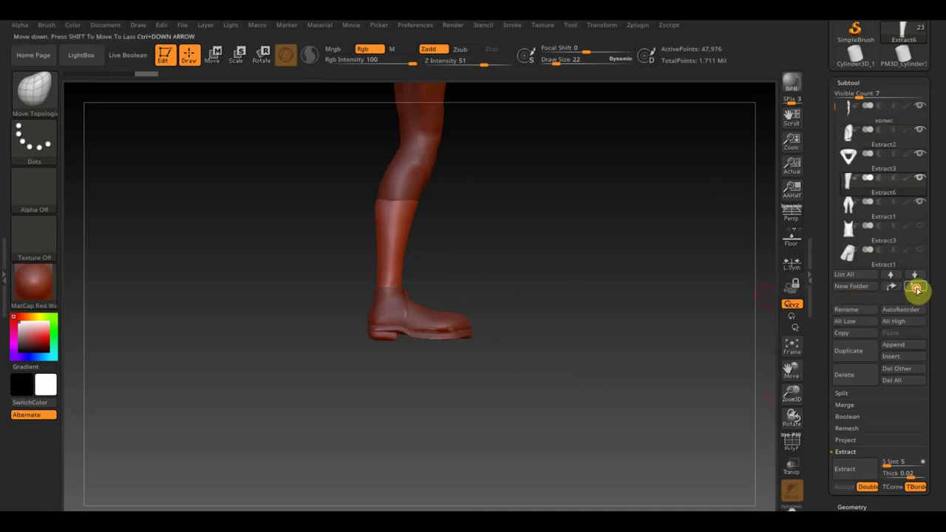
click(916, 288)
click(917, 289)
click(916, 289)
click(916, 288)
click(916, 288)
click(917, 289)
click(916, 288)
click(917, 288)
click(916, 288)
click(916, 288)
click(916, 288)
click(916, 289)
click(916, 288)
click(916, 288)
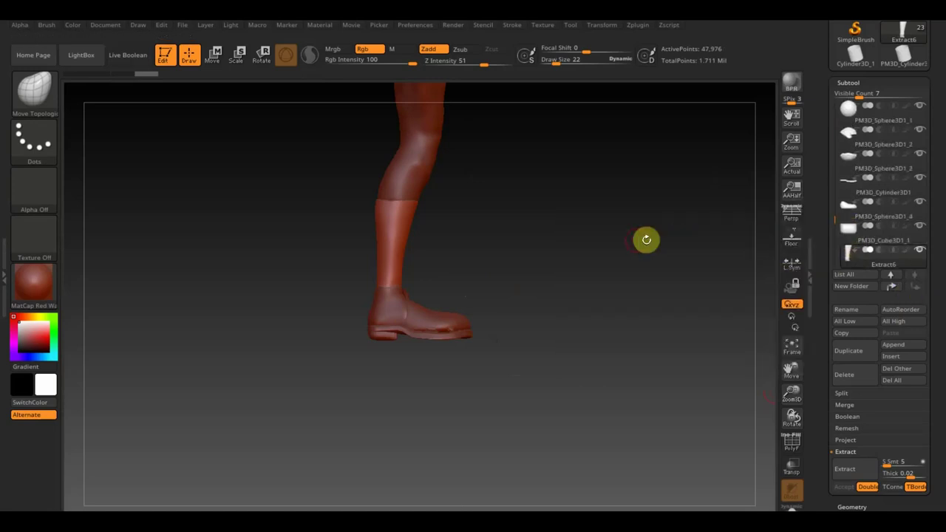
Move Extract5 to the bottom, then merge Extract6 down into it and confirm OK
key(n)
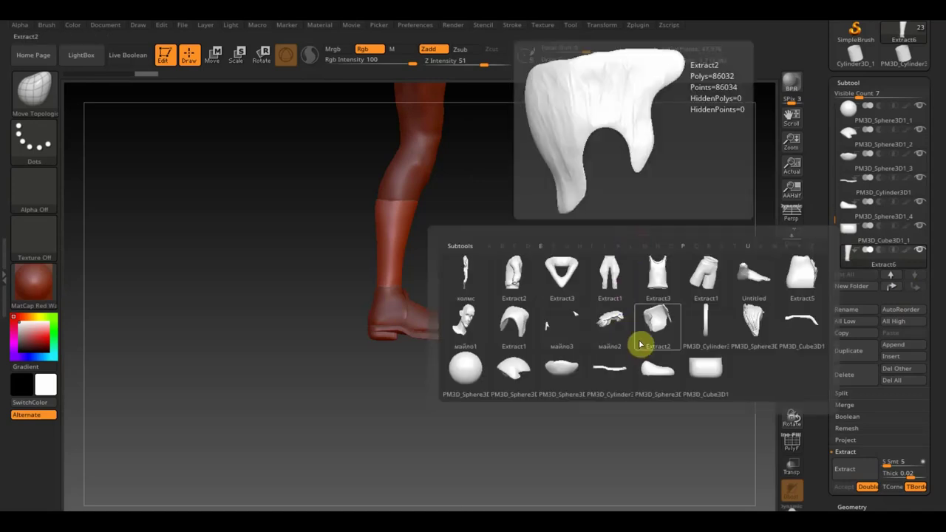
alt+click(387, 315)
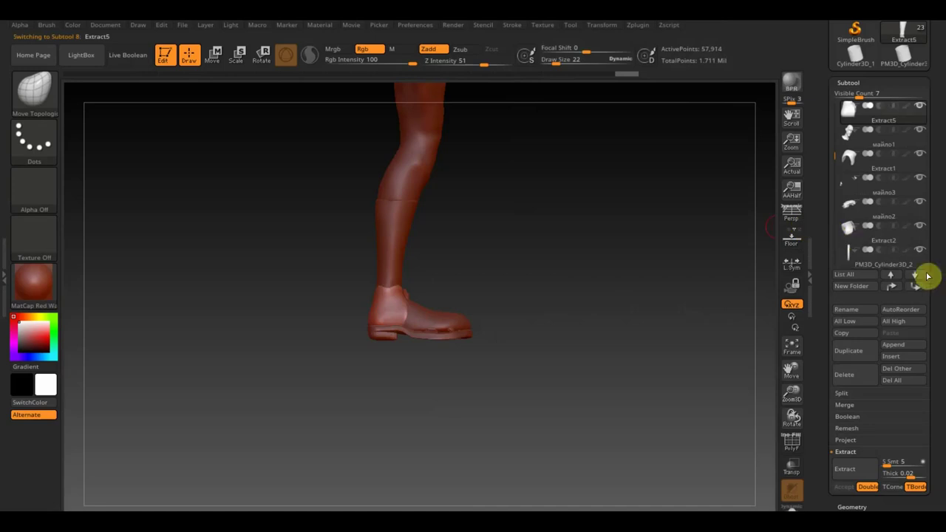
click(915, 288)
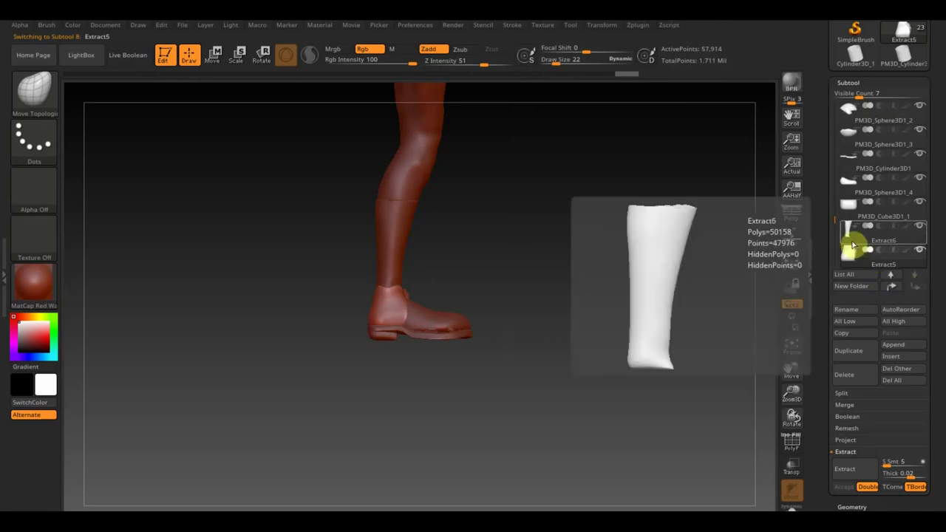
click(847, 240)
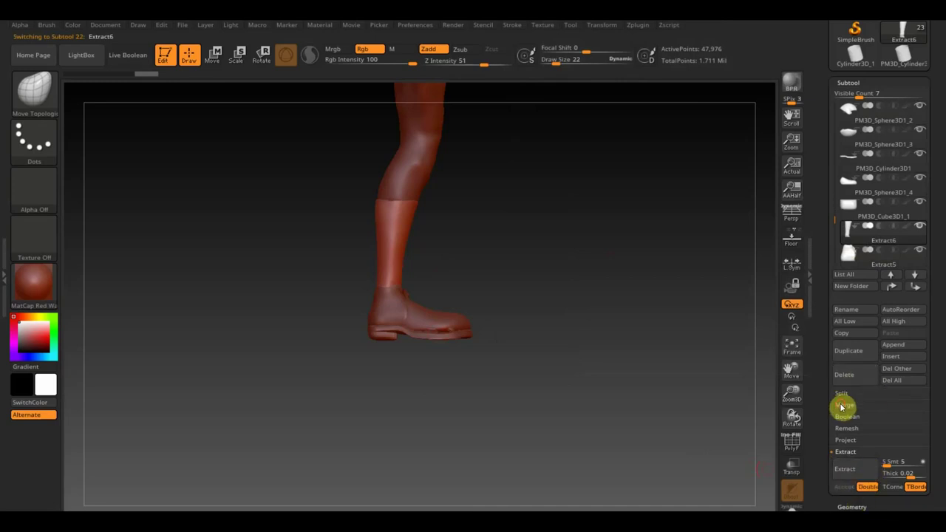
click(842, 406)
click(862, 425)
click(739, 444)
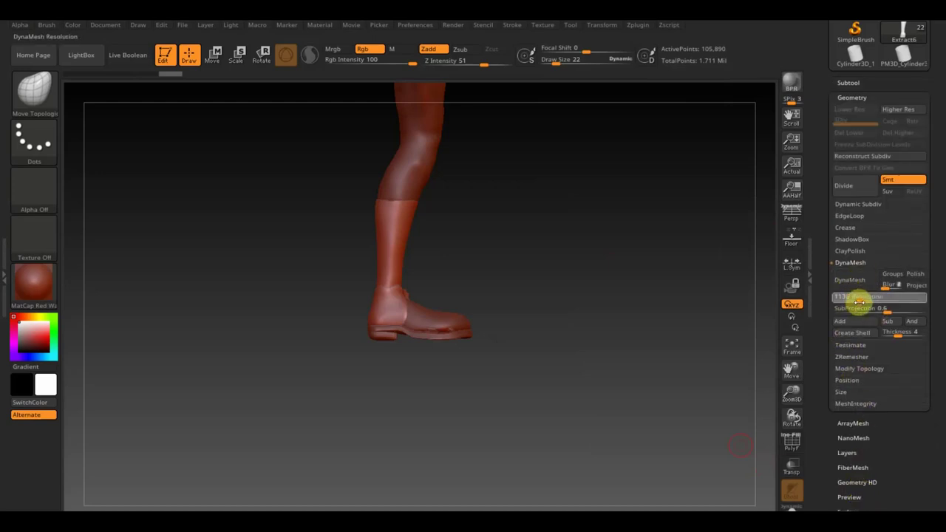
DynaMesh the merged boot at resolution 1048, then turn DynaMesh off
click(849, 279)
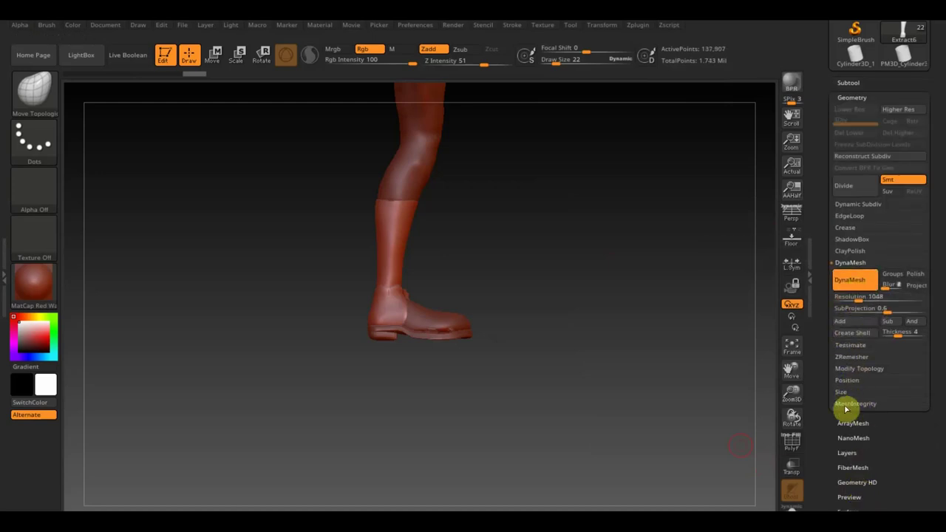
ctrl+shift+click(393, 306)
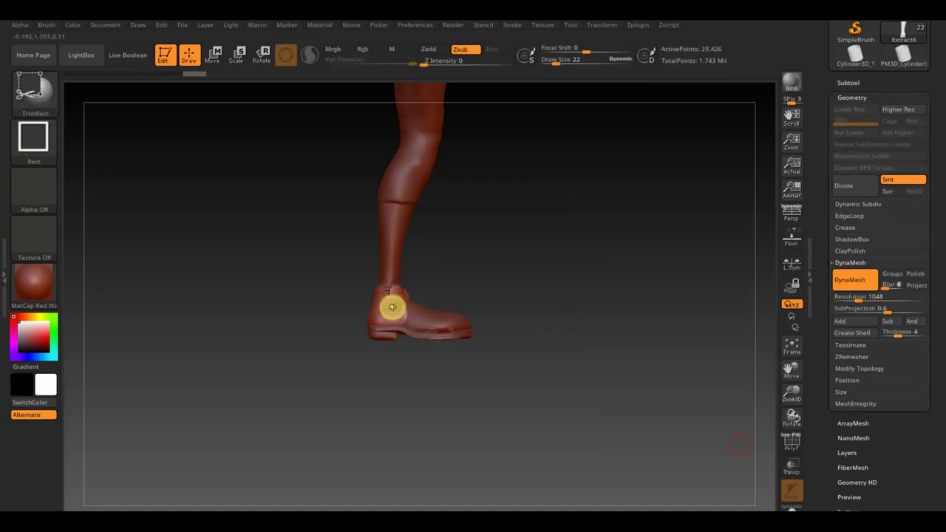
ctrl+shift+click(514, 280)
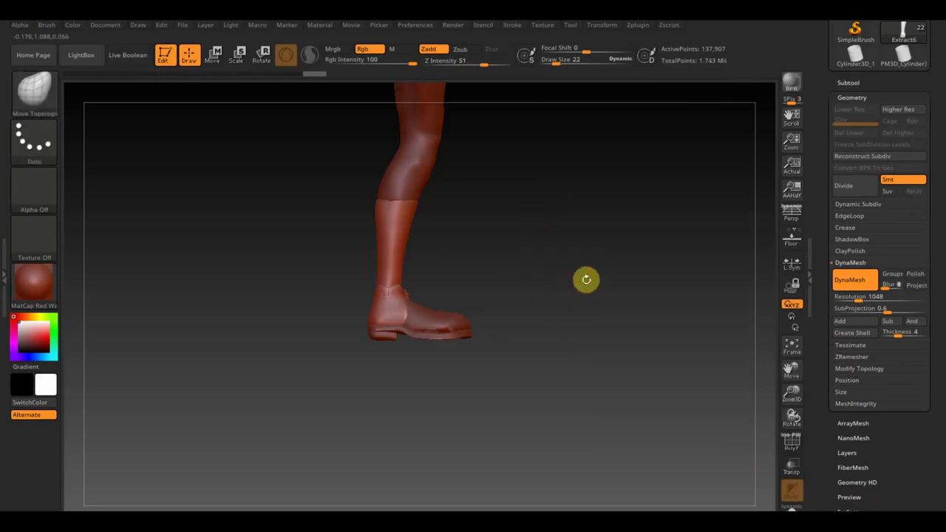
click(850, 285)
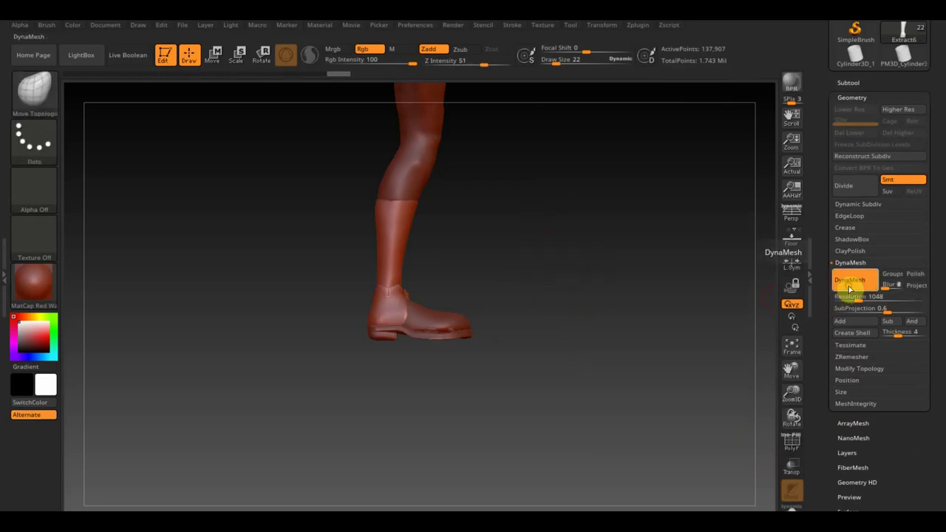
Zoom and orbit around the remeshed boot to inspect its side, back, front and underside
alt+drag(597, 322, 690, 451)
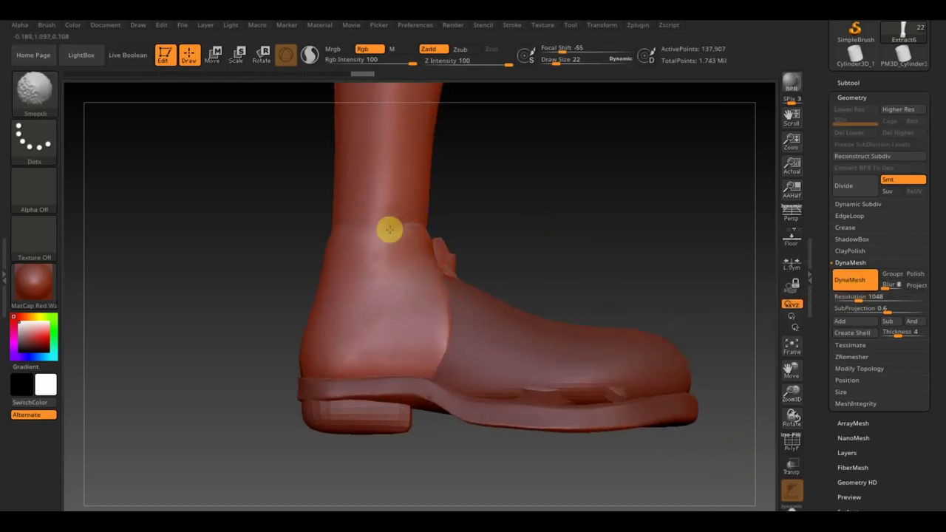
shift+drag(490, 204, 600, 214)
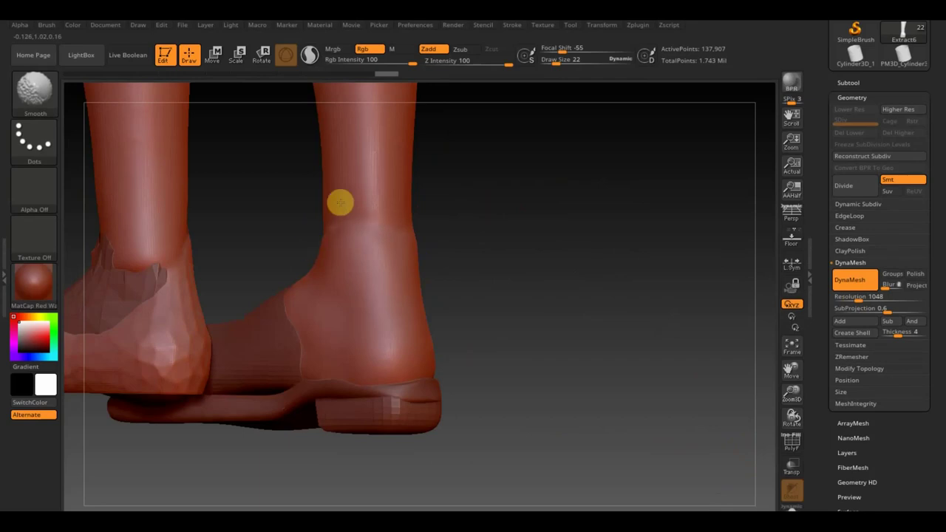
mouse_move(474, 232)
mouse_down()
mouse_move(561, 246)
mouse_move(565, 256)
mouse_move(675, 246)
mouse_move(659, 259)
mouse_move(657, 306)
mouse_move(657, 290)
mouse_up()
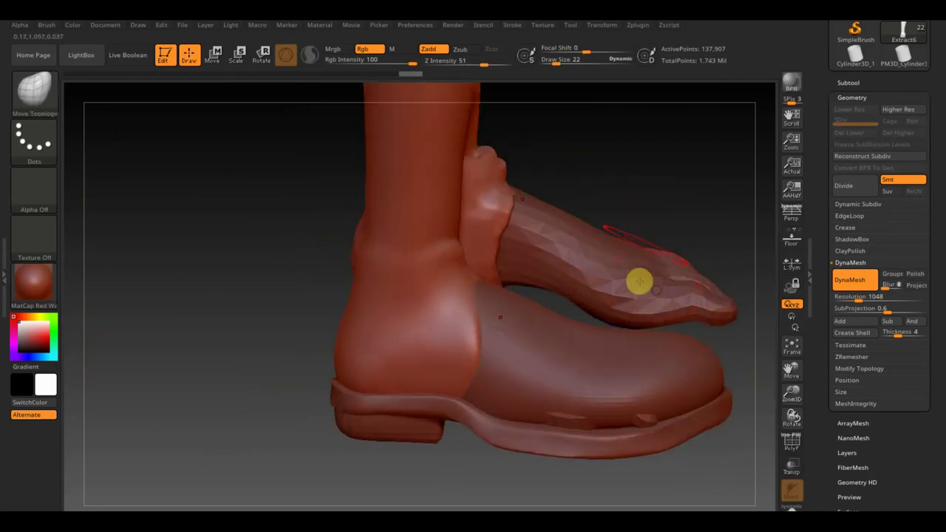
mouse_move(644, 212)
shift+mouse_down()
mouse_move(660, 197)
mouse_move(593, 211)
mouse_move(616, 218)
mouse_move(669, 199)
shift+mouse_up()
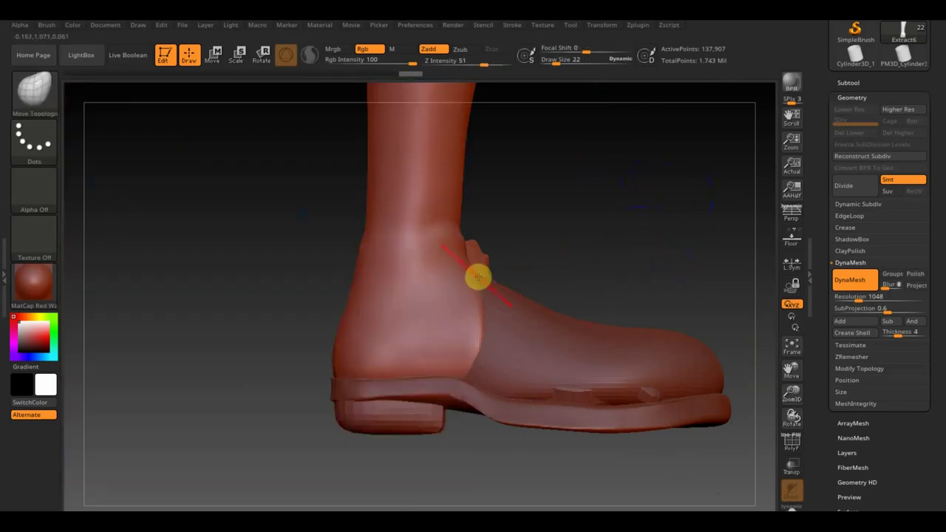
mouse_move(524, 240)
mouse_down()
mouse_move(520, 323)
mouse_move(553, 320)
mouse_move(513, 327)
mouse_move(478, 261)
mouse_move(540, 276)
mouse_move(551, 309)
mouse_up()
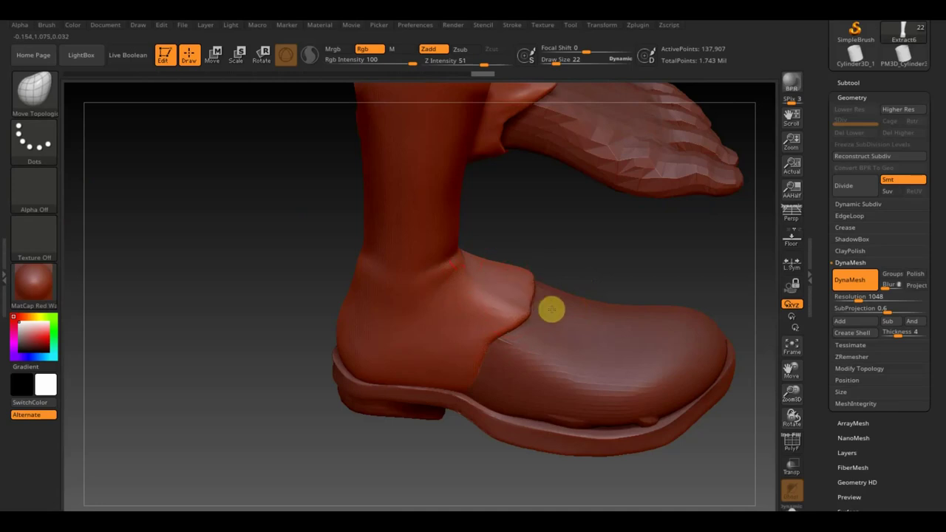
drag(563, 250, 545, 203)
Save the project, then rotate to check the boot's side and both heels
key(v)
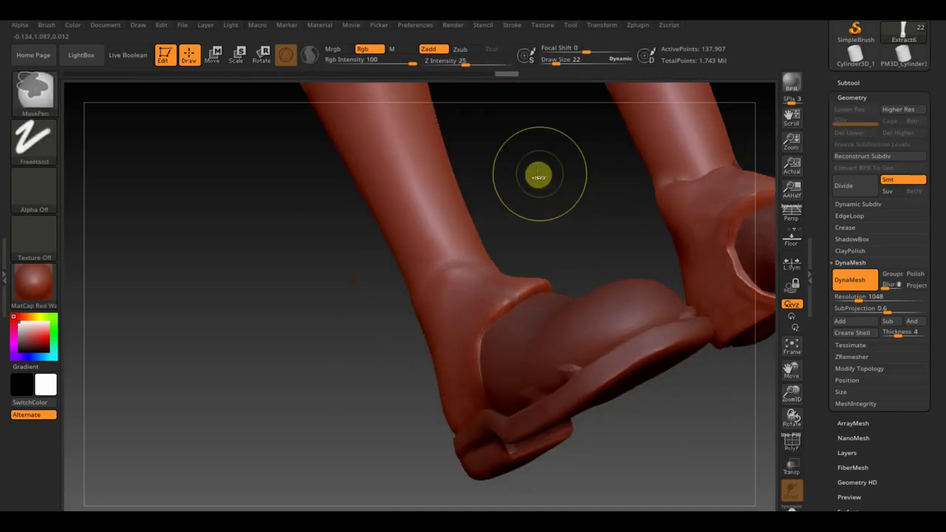
key(ctrl+s)
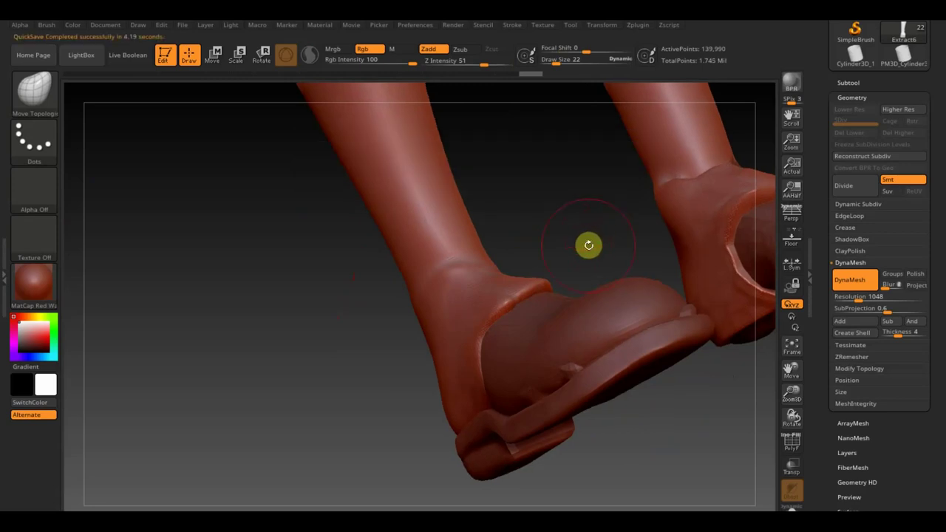
mouse_move(590, 244)
mouse_down()
mouse_move(625, 257)
mouse_move(596, 276)
mouse_move(598, 253)
mouse_move(532, 283)
mouse_up()
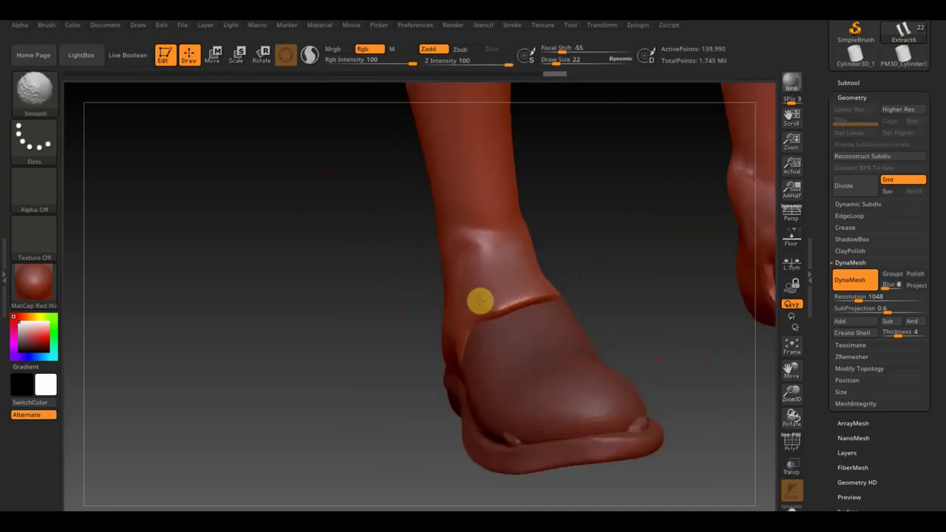
mouse_move(359, 254)
mouse_down()
mouse_move(552, 205)
mouse_move(570, 220)
mouse_up()
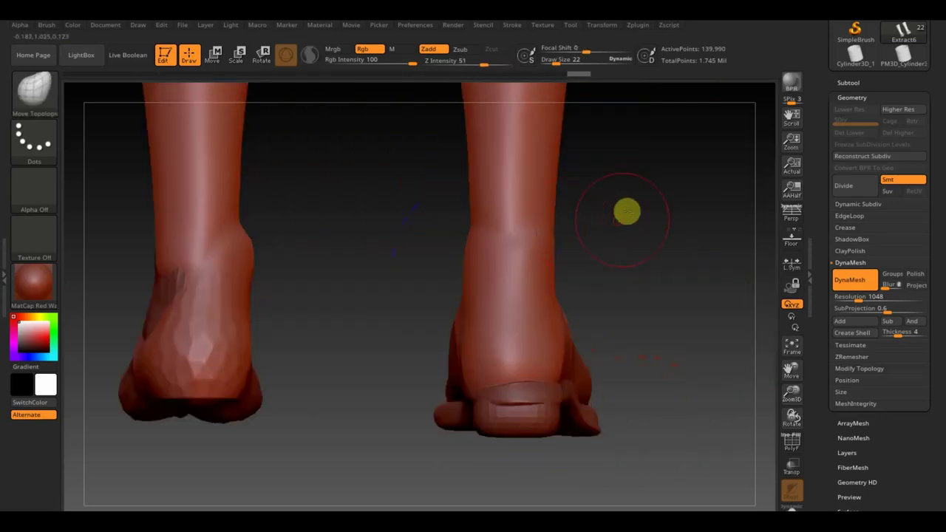
drag(627, 211, 577, 224)
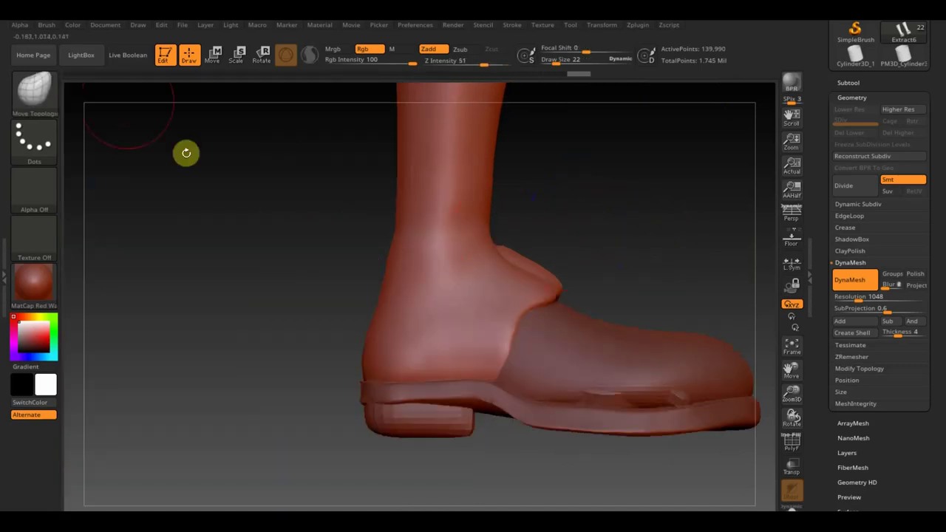
Pick the ClayBuildup brush at size 16 and build a clay band across the boot heel
click(34, 89)
click(145, 104)
drag(548, 68, 558, 63)
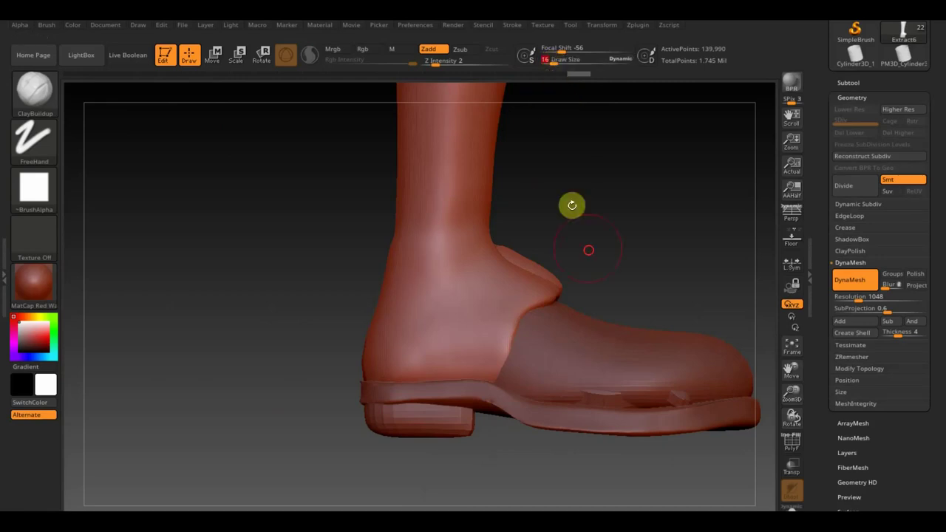
drag(570, 204, 600, 275)
mouse_move(506, 322)
mouse_down()
mouse_move(380, 325)
mouse_move(481, 323)
mouse_move(535, 301)
mouse_up()
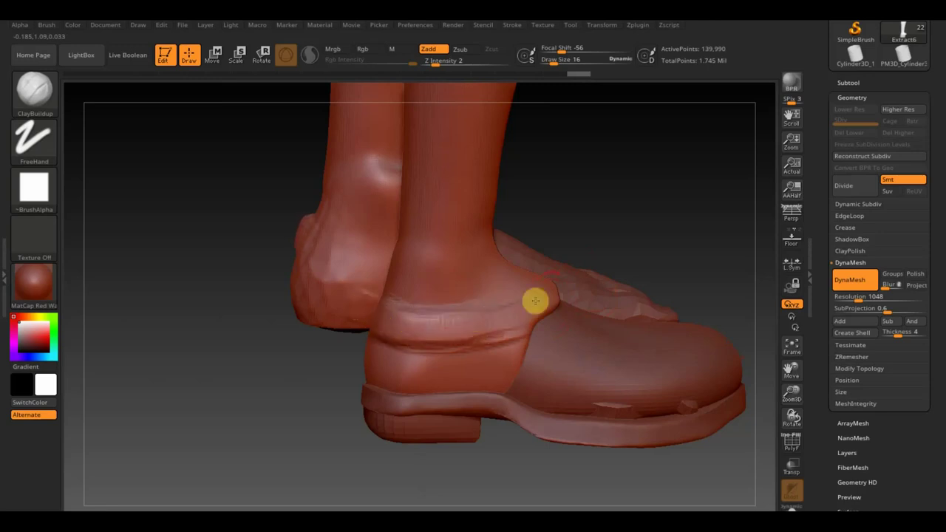
Smooth the boot's ankle band and its upper ridge
mouse_move(627, 214)
mouse_down()
mouse_move(612, 241)
mouse_move(626, 245)
mouse_up()
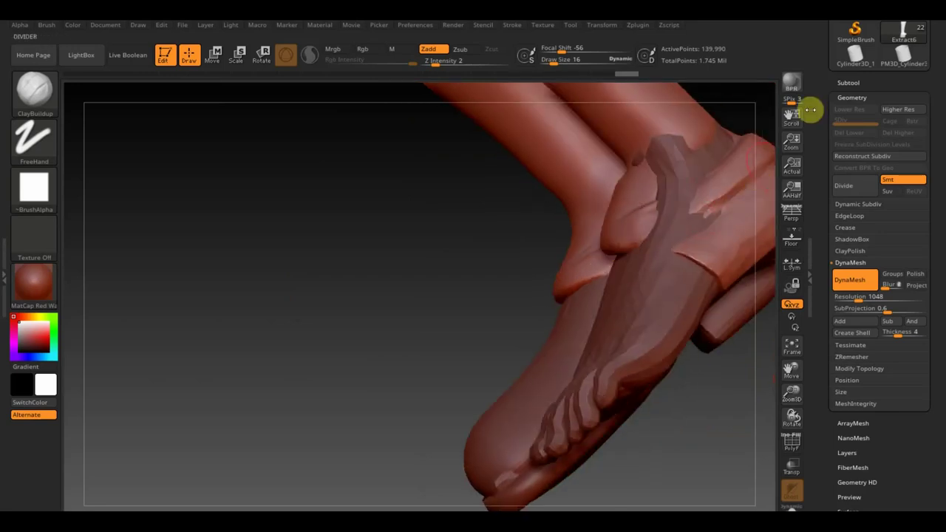
mouse_move(491, 258)
mouse_down()
mouse_move(444, 313)
mouse_move(546, 296)
mouse_move(677, 215)
mouse_move(648, 251)
mouse_move(670, 238)
mouse_up()
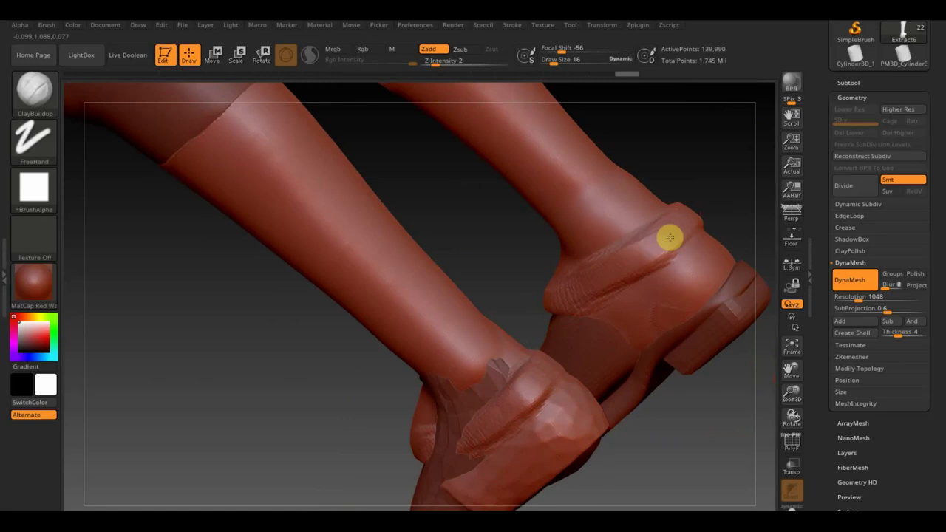
key(shift)
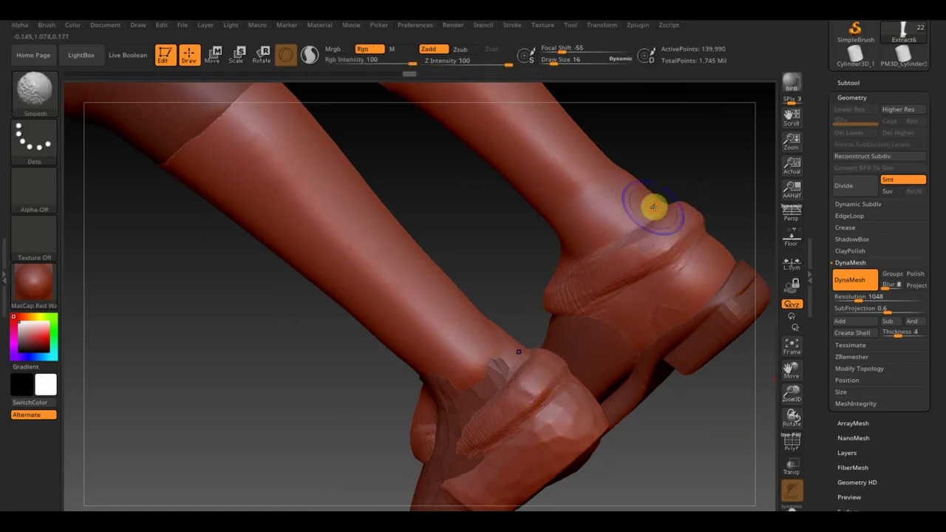
shift+drag(674, 214, 548, 276)
shift+drag(623, 250, 656, 255)
shift+drag(611, 332, 656, 274)
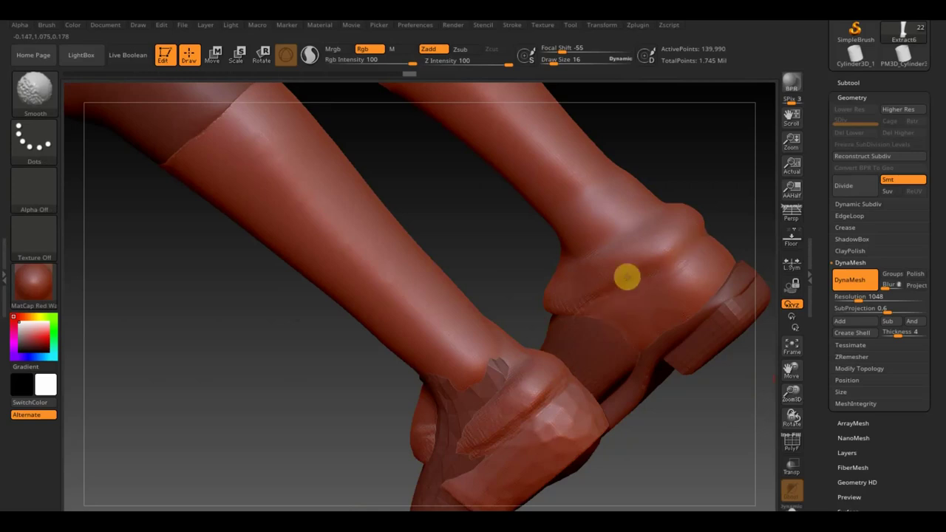
mouse_move(478, 297)
mouse_down()
mouse_move(568, 230)
mouse_move(534, 230)
mouse_move(535, 252)
mouse_move(388, 348)
mouse_move(492, 353)
mouse_move(623, 323)
mouse_up()
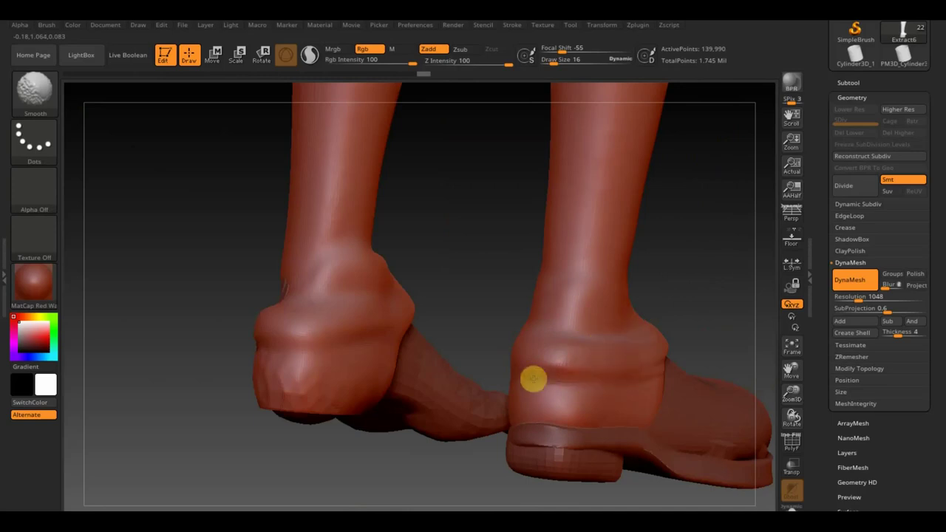
With a smaller brush, carve and deepen a horizontal crease across both heels
mouse_move(444, 443)
shift+mouse_down()
mouse_move(362, 473)
mouse_move(374, 466)
shift+mouse_up()
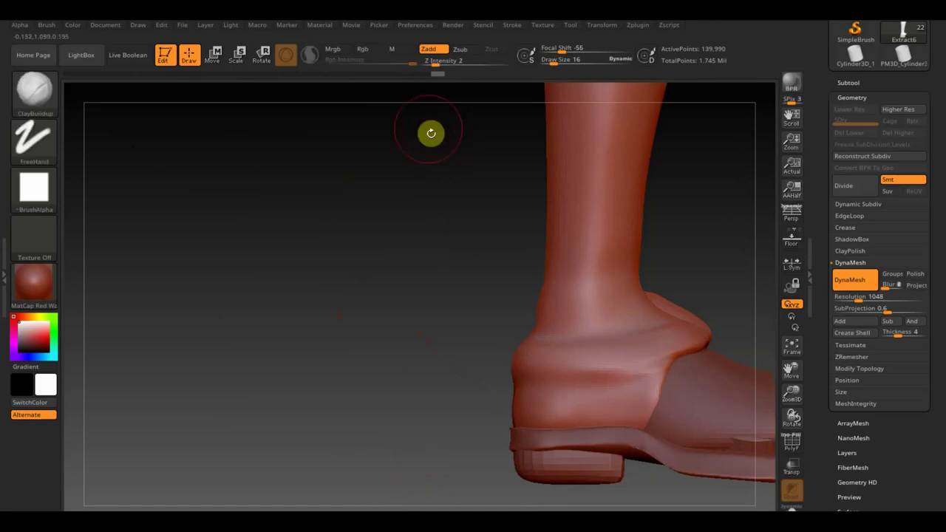
drag(555, 64, 547, 62)
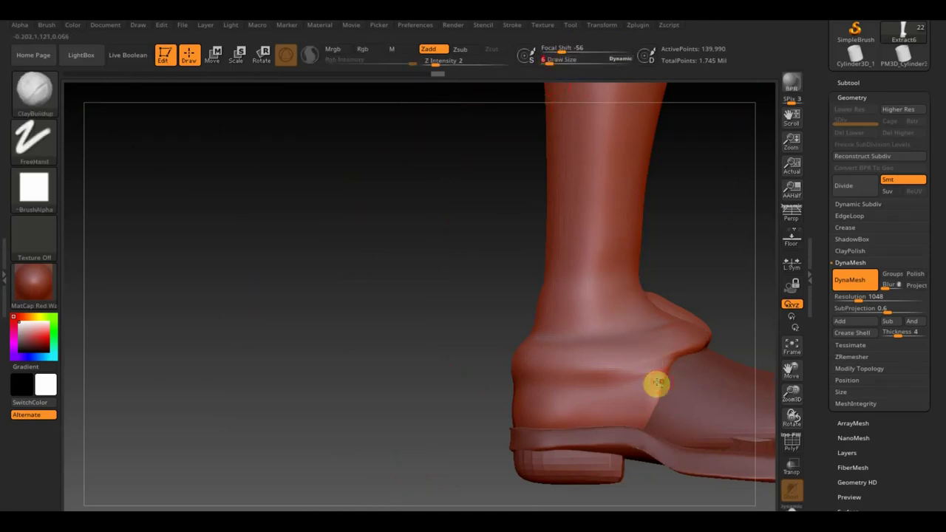
drag(608, 389, 574, 378)
drag(657, 332, 540, 336)
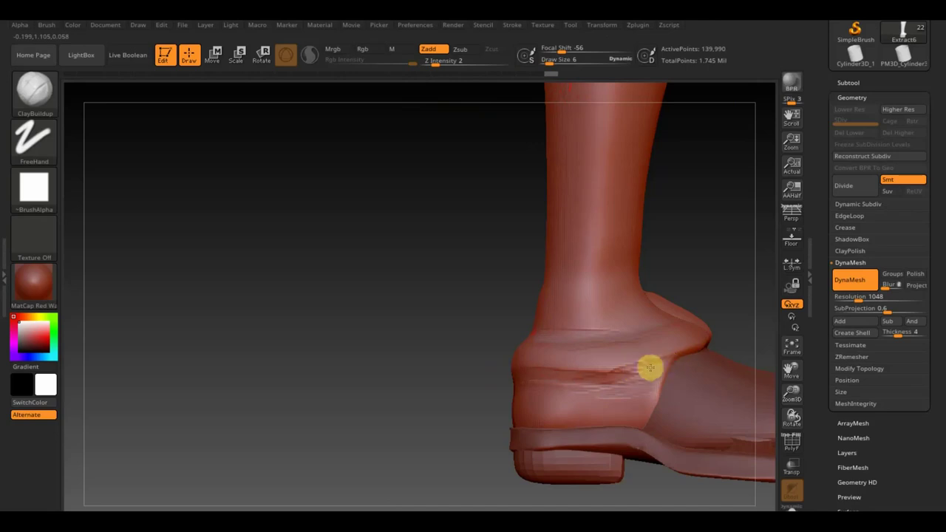
mouse_move(650, 368)
mouse_down()
mouse_move(583, 372)
mouse_move(636, 370)
mouse_up()
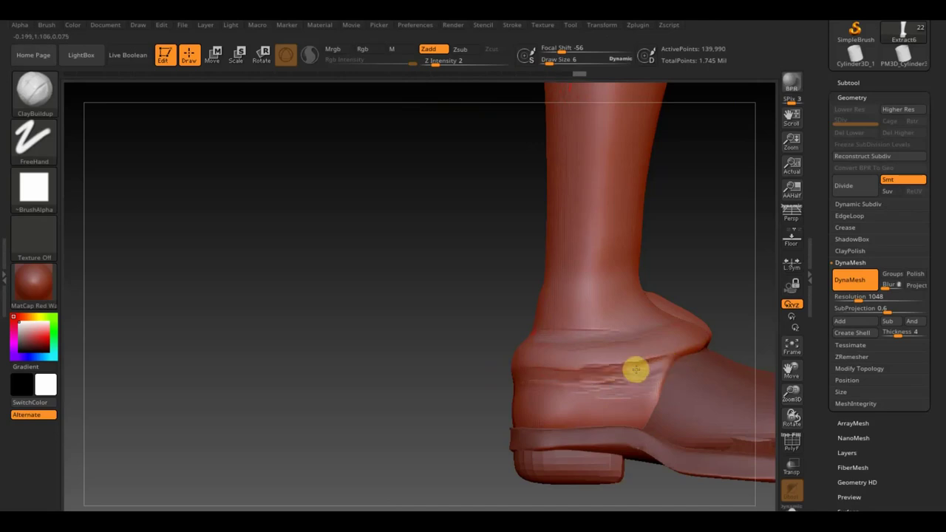
mouse_move(509, 377)
mouse_down()
mouse_move(479, 363)
mouse_move(582, 381)
mouse_move(597, 371)
mouse_move(710, 382)
mouse_up()
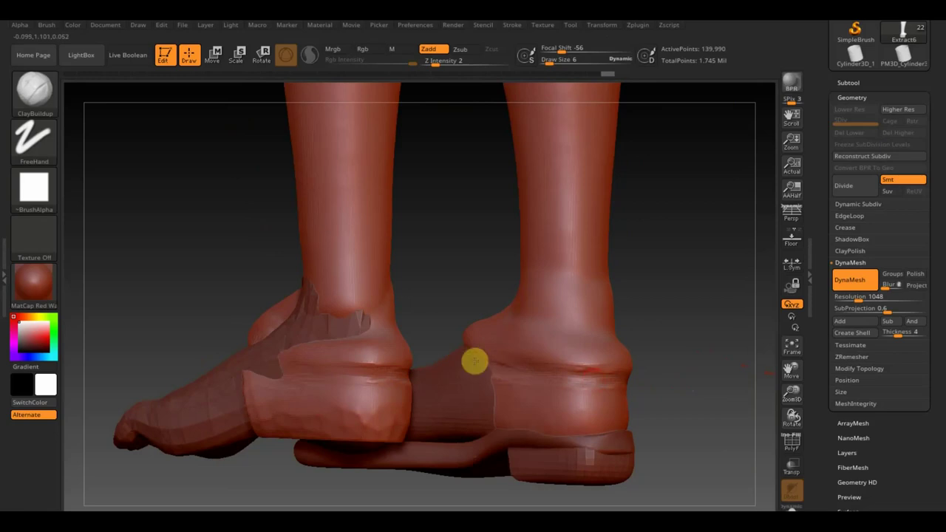
drag(617, 382, 604, 374)
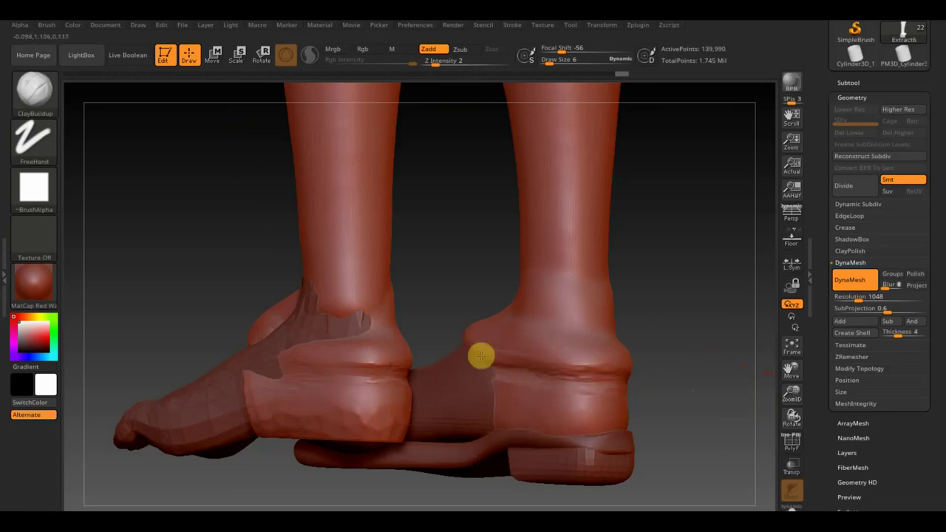
drag(480, 357, 602, 375)
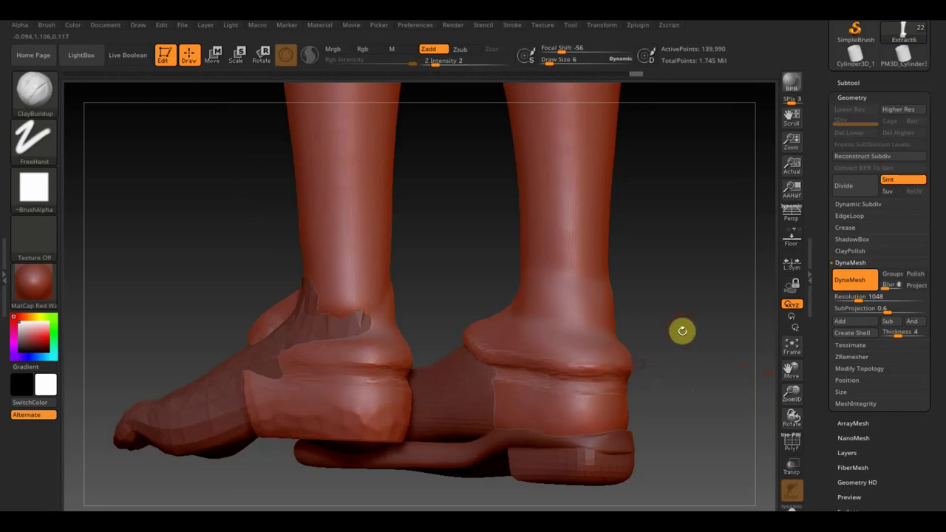
key(shift)
key(shift)
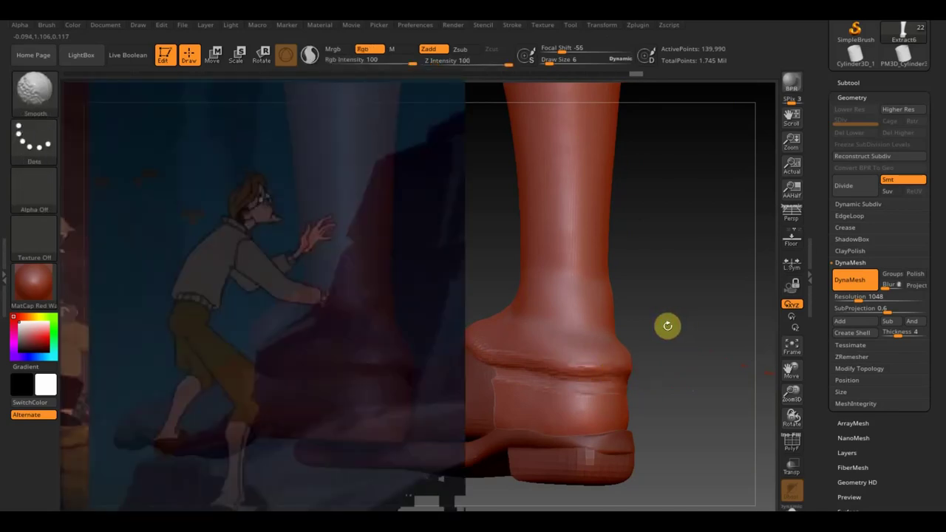
Set Draw Size to 13 and build up the ridge of the heel collar
drag(668, 326, 699, 372)
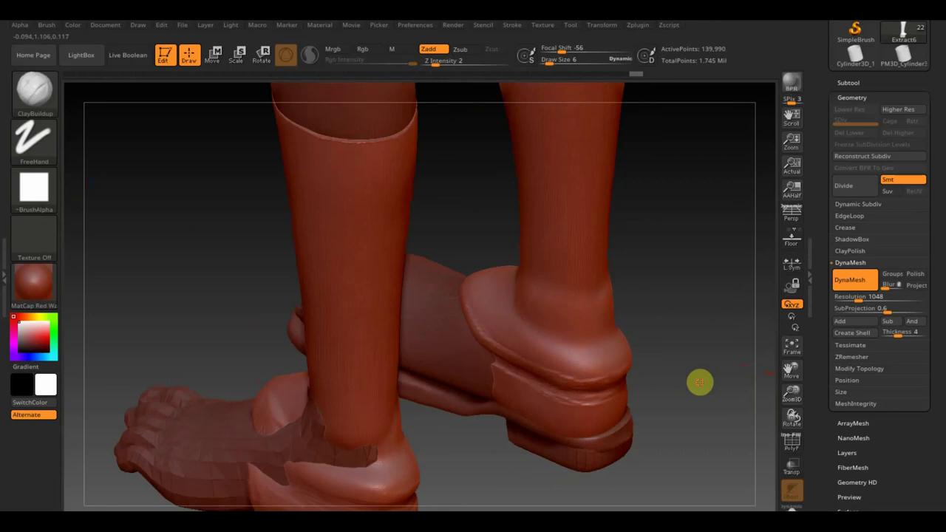
click(558, 57)
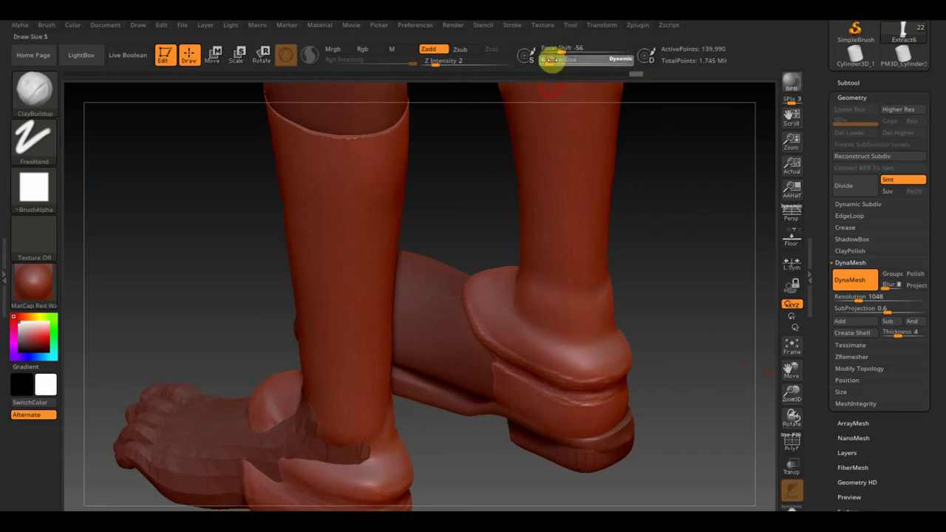
text(22)
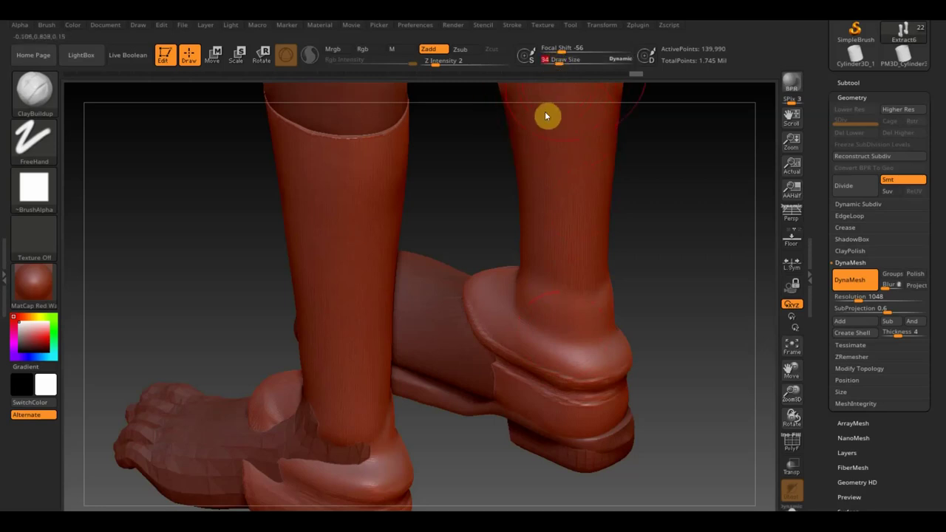
key(Return)
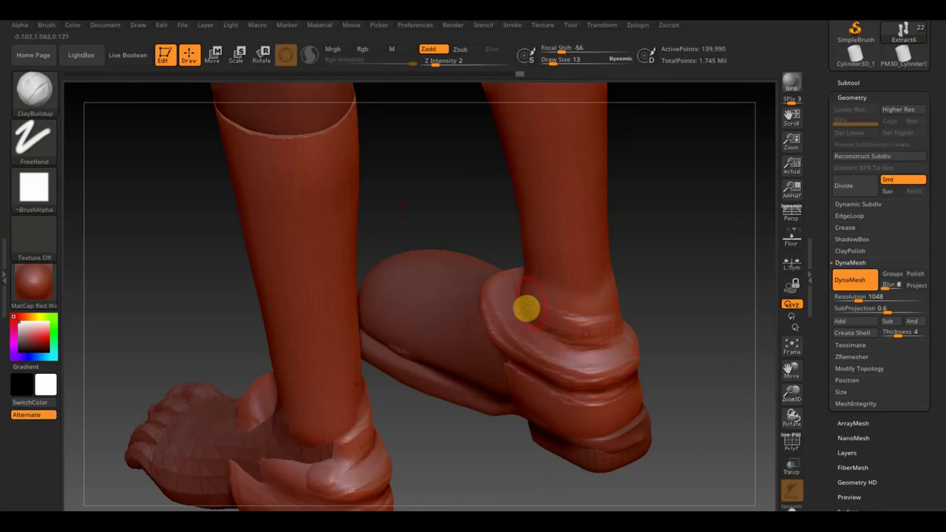
drag(526, 309, 502, 298)
mouse_move(575, 337)
mouse_down()
mouse_move(505, 323)
mouse_move(606, 344)
mouse_move(611, 357)
mouse_move(578, 362)
mouse_move(599, 347)
mouse_up()
Build up the ankle crease above the heel, add clay folds, and smooth them in
mouse_move(511, 304)
shift+mouse_down()
mouse_move(445, 339)
mouse_move(268, 321)
mouse_move(298, 342)
shift+mouse_up()
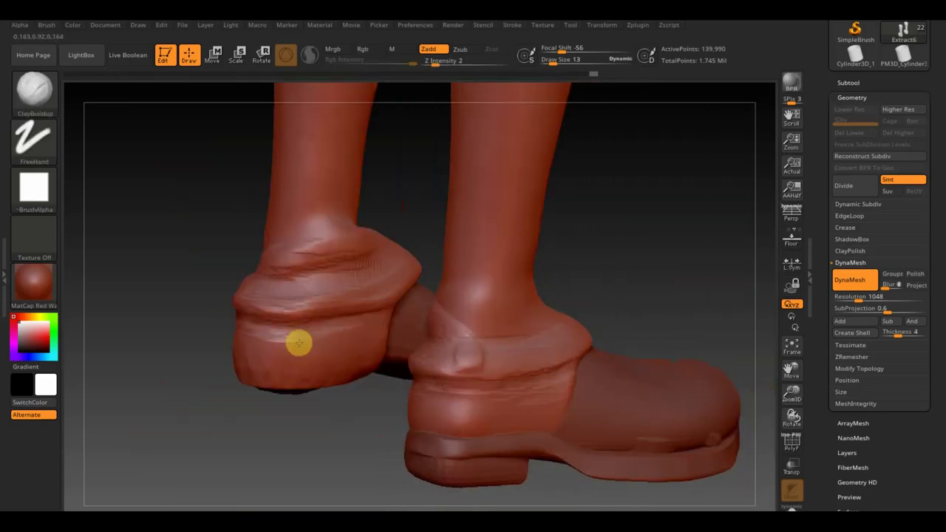
mouse_move(552, 281)
mouse_down()
mouse_move(435, 303)
mouse_move(528, 300)
mouse_move(420, 321)
mouse_move(494, 339)
mouse_up()
key(shift)
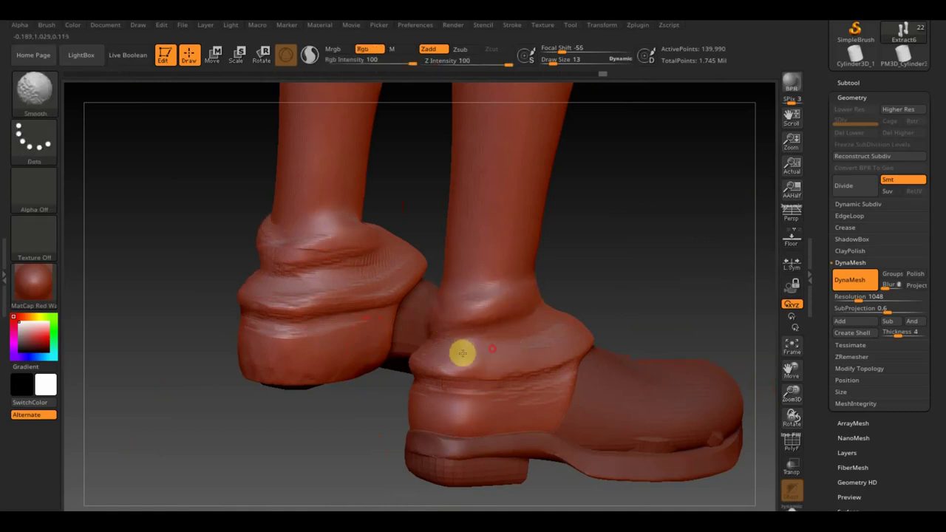
drag(623, 257, 597, 303)
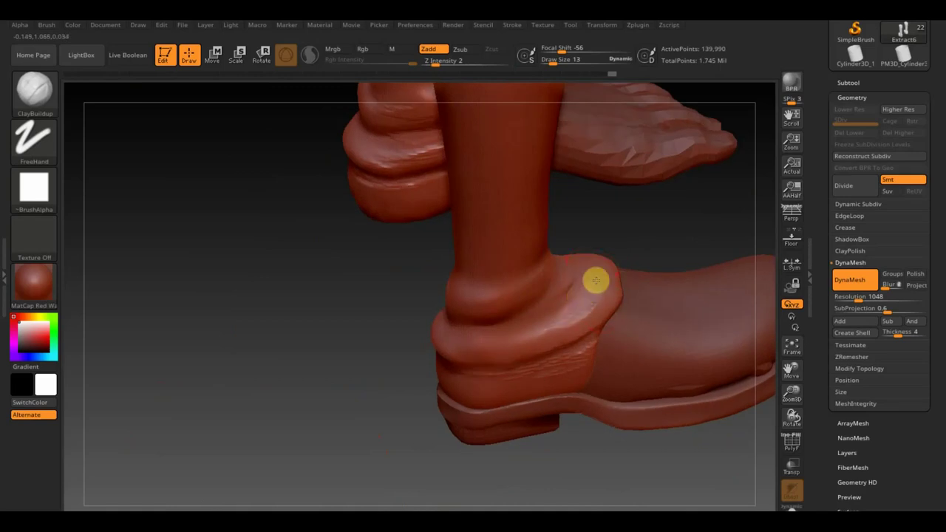
mouse_move(573, 285)
mouse_down()
mouse_move(580, 298)
mouse_move(469, 342)
mouse_up()
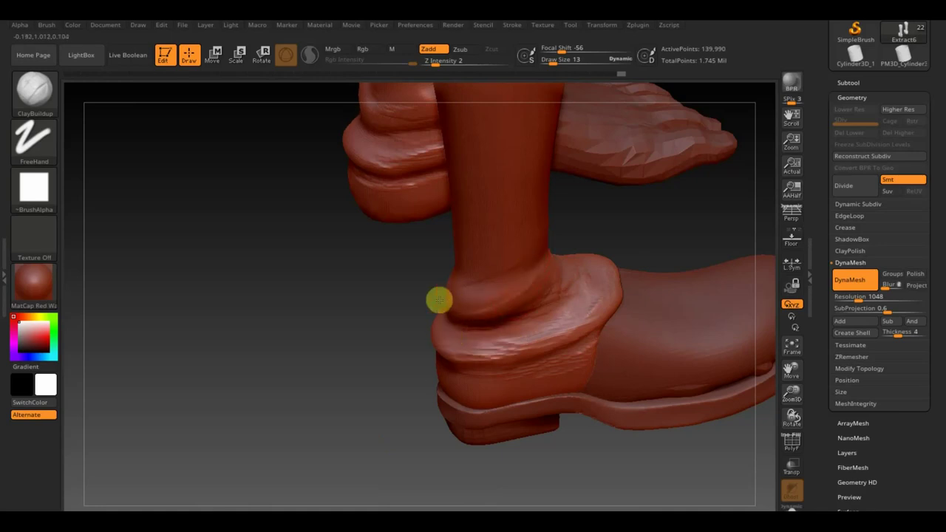
key(shift)
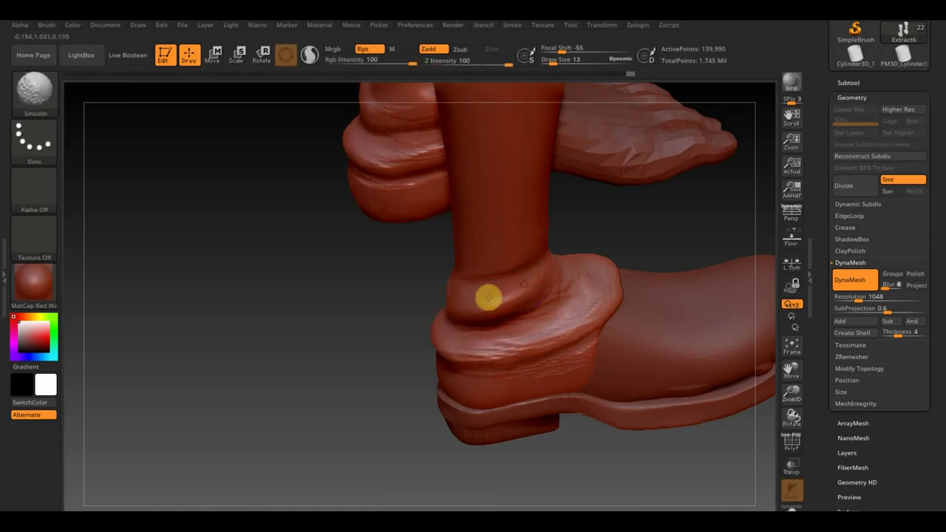
drag(424, 296, 374, 256)
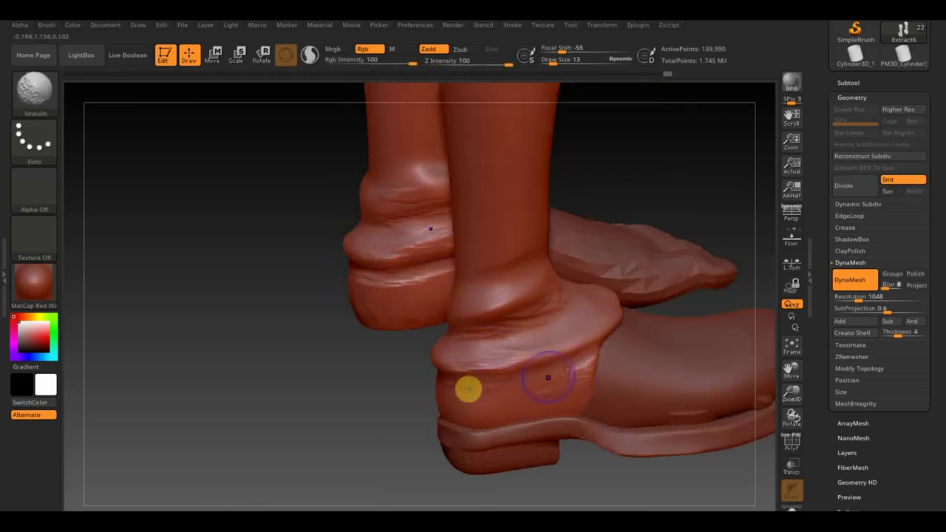
shift+drag(415, 377, 224, 359)
click(37, 92)
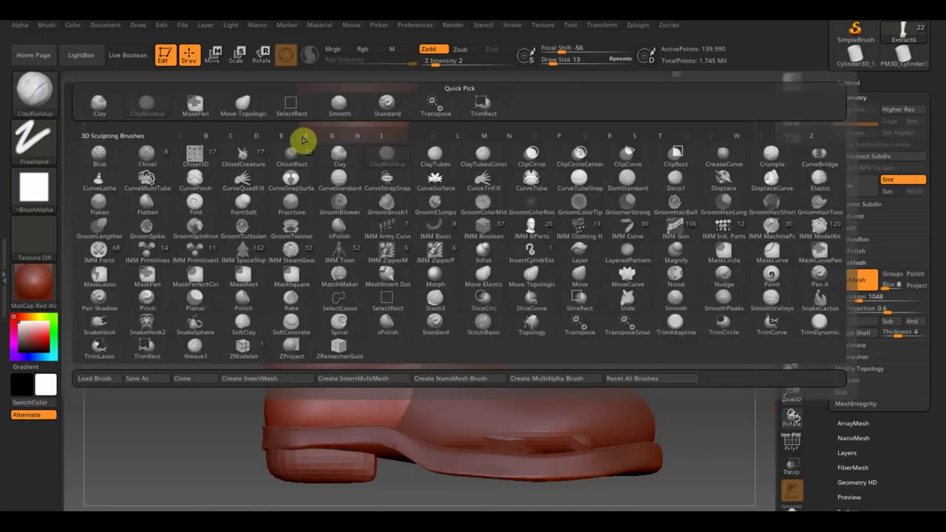
With a large Move Topological brush, pull the ankle flap into a point and reshape the heel
click(243, 106)
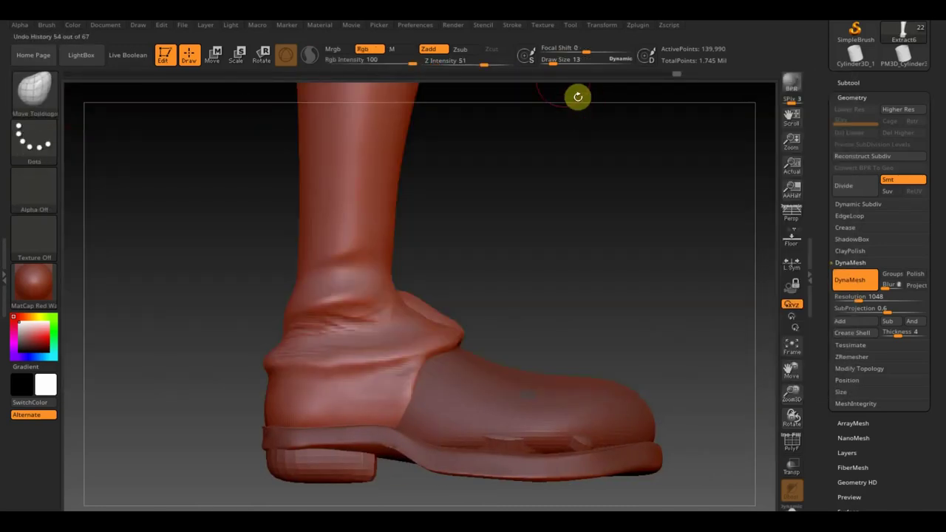
drag(539, 60, 559, 62)
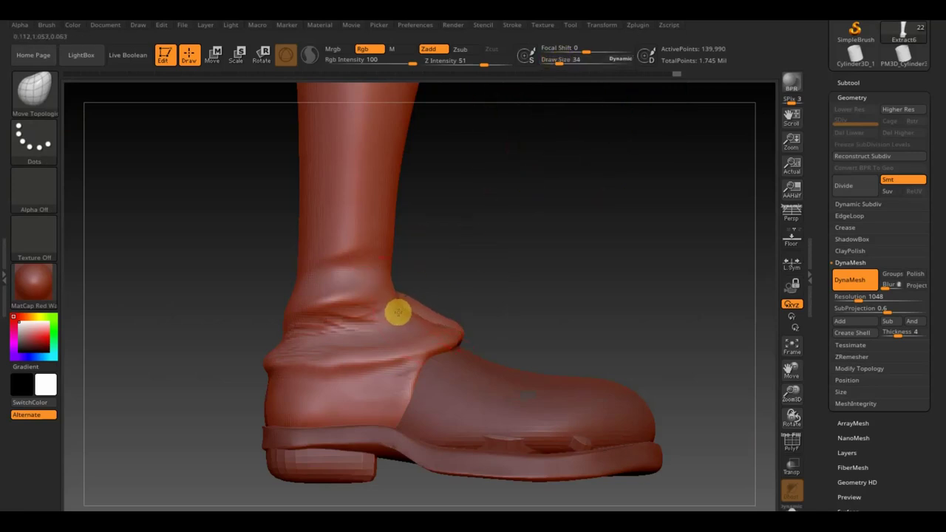
drag(395, 315, 483, 354)
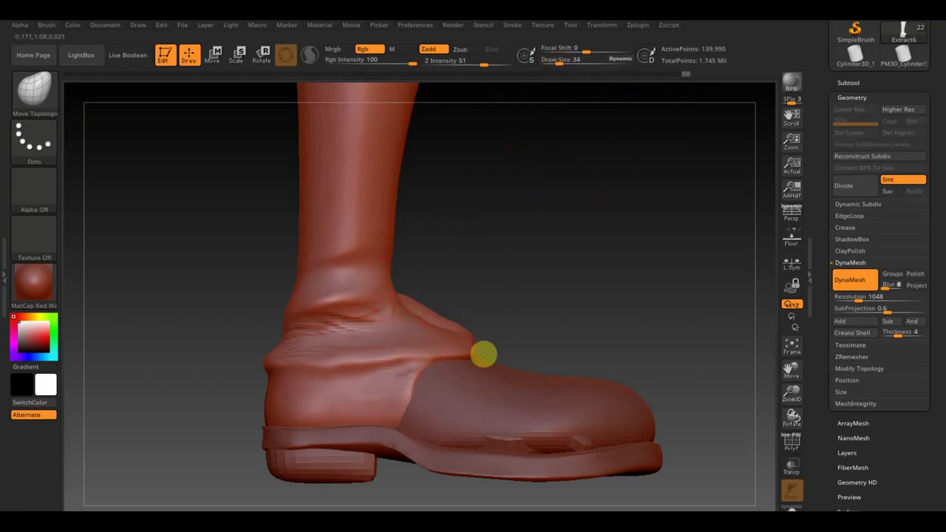
mouse_move(511, 361)
right_down()
mouse_move(529, 360)
mouse_move(515, 410)
right_up()
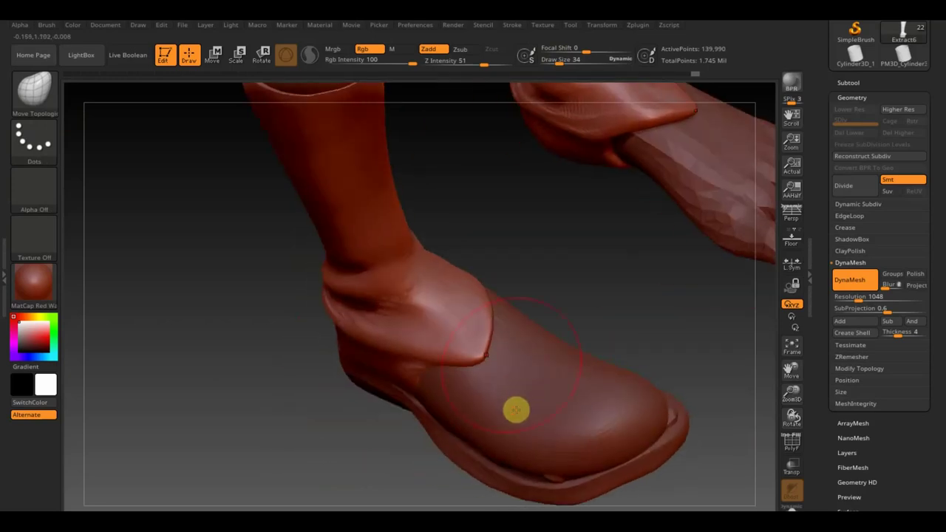
mouse_move(515, 326)
mouse_down()
mouse_move(444, 344)
mouse_move(429, 372)
mouse_move(397, 348)
mouse_move(383, 354)
mouse_up()
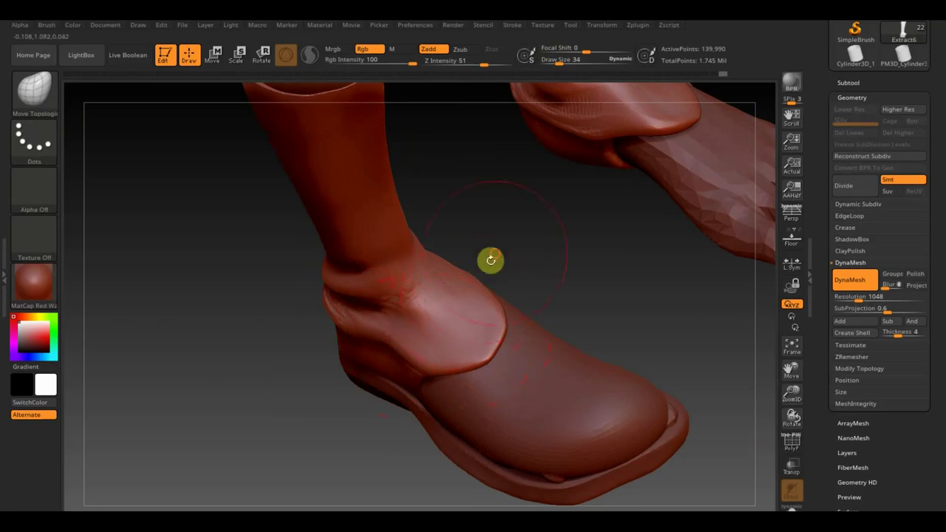
right_drag(475, 291, 450, 271)
mouse_move(403, 303)
mouse_down()
mouse_move(407, 327)
mouse_move(389, 318)
mouse_move(435, 282)
mouse_up()
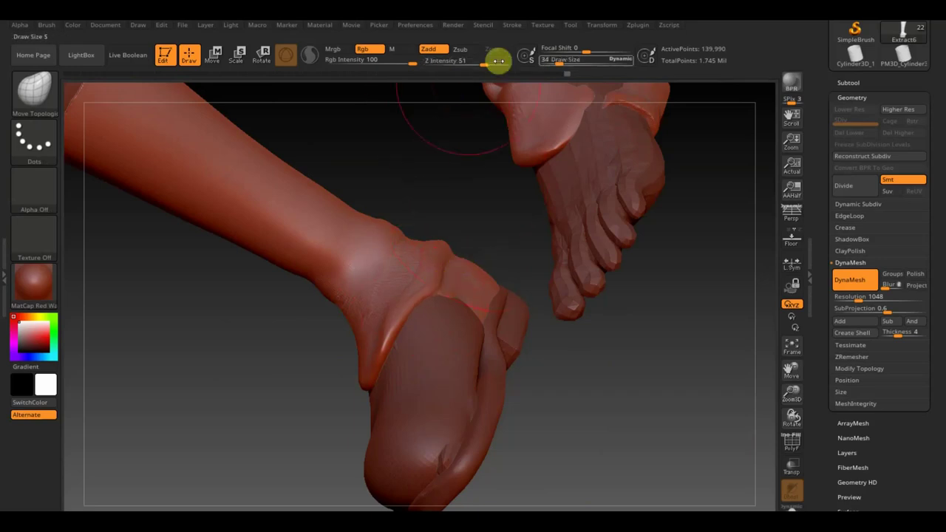
Set Draw Size to 24 and smooth the ankle crease above the heel
click(563, 59)
text(24)
key(Return)
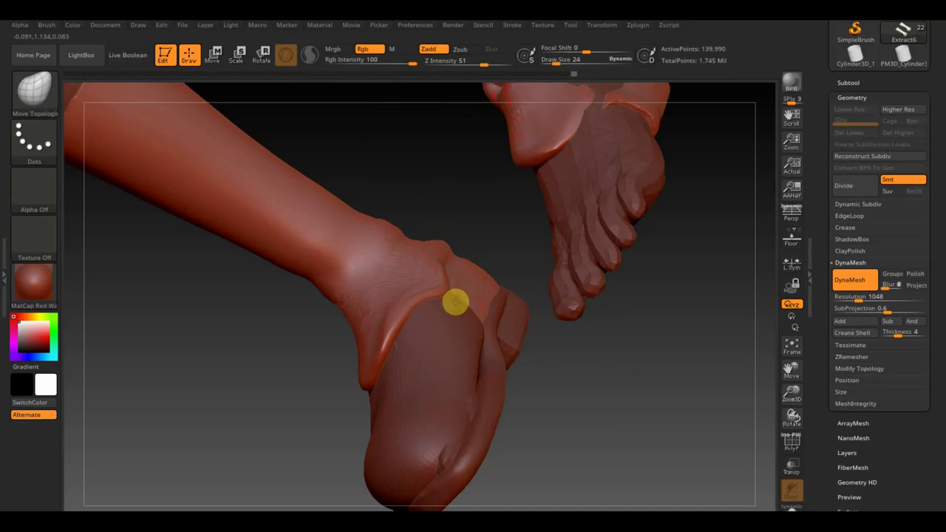
mouse_move(453, 308)
mouse_down()
mouse_move(538, 395)
mouse_move(555, 441)
mouse_move(599, 297)
mouse_move(579, 287)
mouse_up()
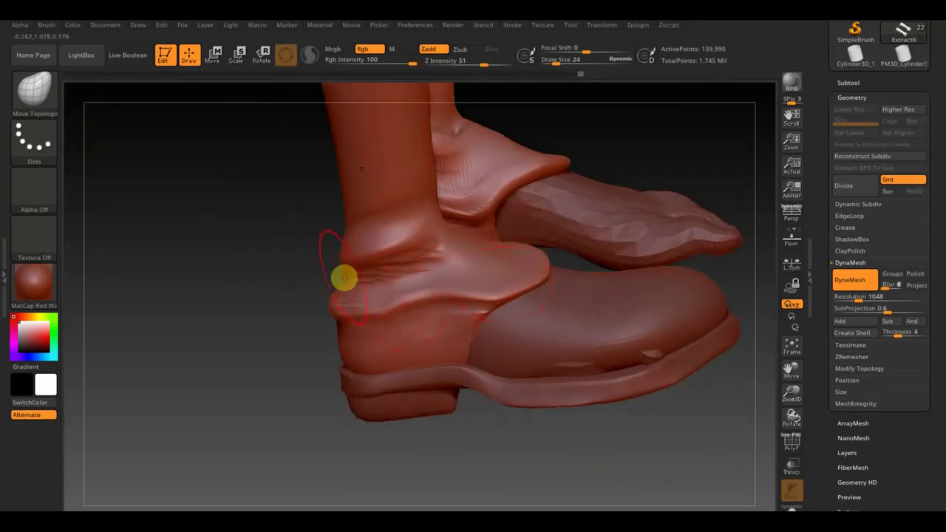
shift+drag(353, 259, 348, 255)
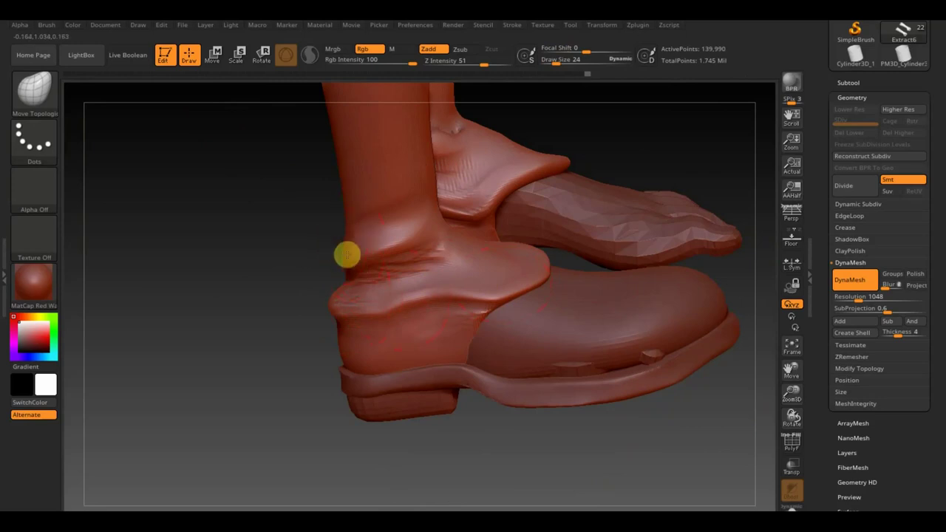
mouse_move(416, 235)
shift+mouse_down()
mouse_move(450, 211)
mouse_move(427, 186)
mouse_move(447, 178)
mouse_move(417, 178)
shift+mouse_up()
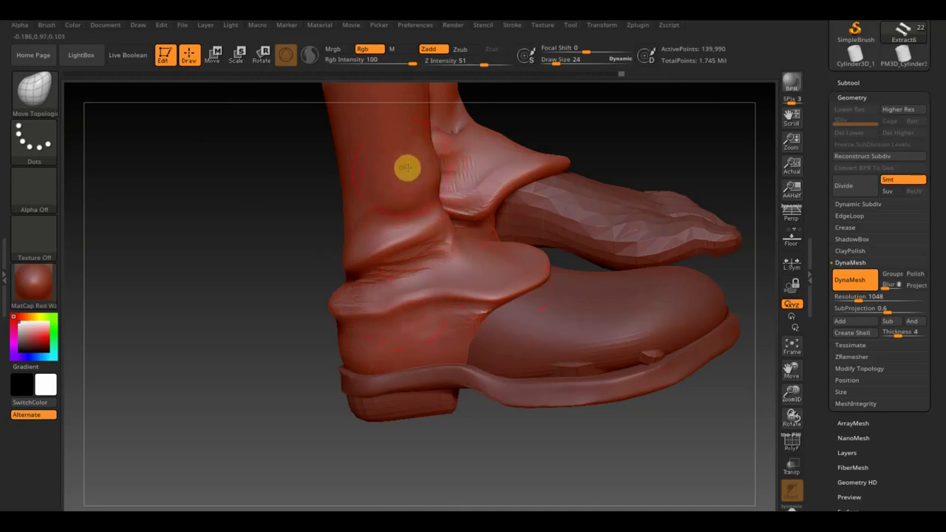
right_drag(411, 188, 327, 211)
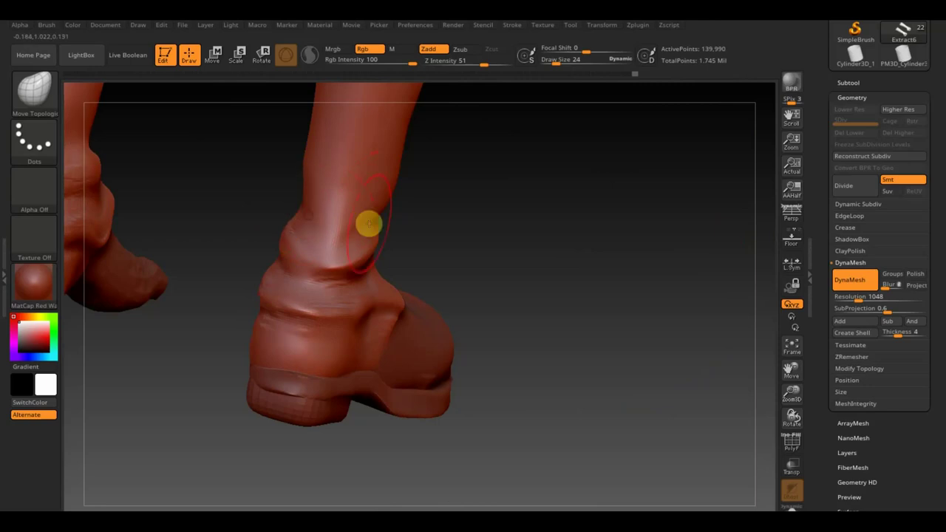
mouse_move(321, 283)
mouse_down()
mouse_move(273, 273)
mouse_move(355, 295)
mouse_up()
mouse_move(473, 249)
mouse_down()
mouse_move(433, 224)
mouse_move(339, 331)
mouse_move(363, 380)
mouse_move(544, 397)
mouse_move(605, 378)
mouse_up()
alt+click(599, 371)
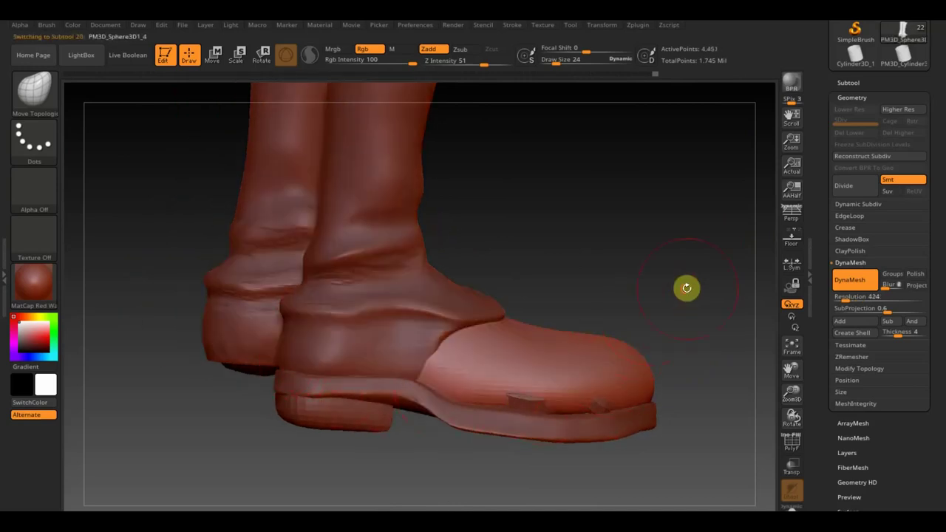
Switch to the ClayBuildup brush at Draw Size 18
mouse_move(687, 288)
mouse_down()
mouse_move(655, 344)
mouse_move(661, 394)
mouse_up()
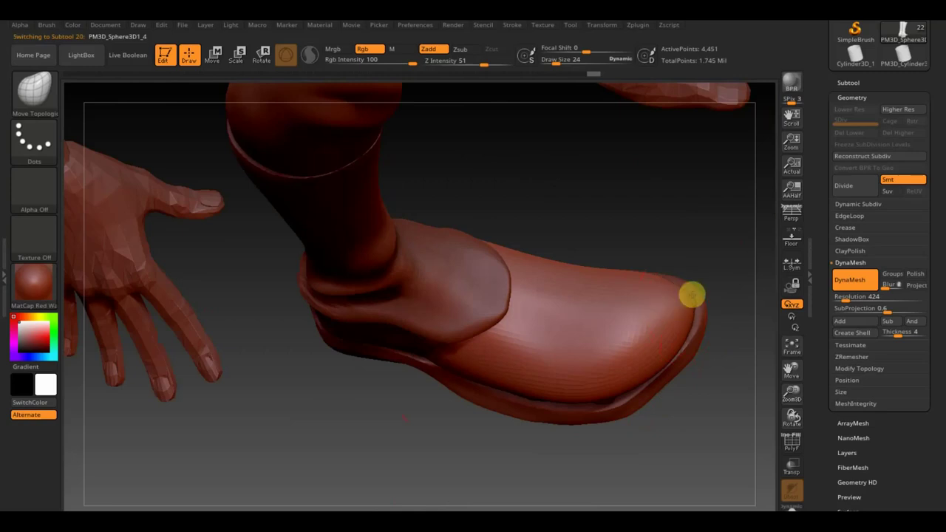
mouse_move(688, 284)
mouse_down()
mouse_move(701, 386)
mouse_move(681, 297)
mouse_move(722, 285)
mouse_move(718, 355)
mouse_move(701, 314)
mouse_up()
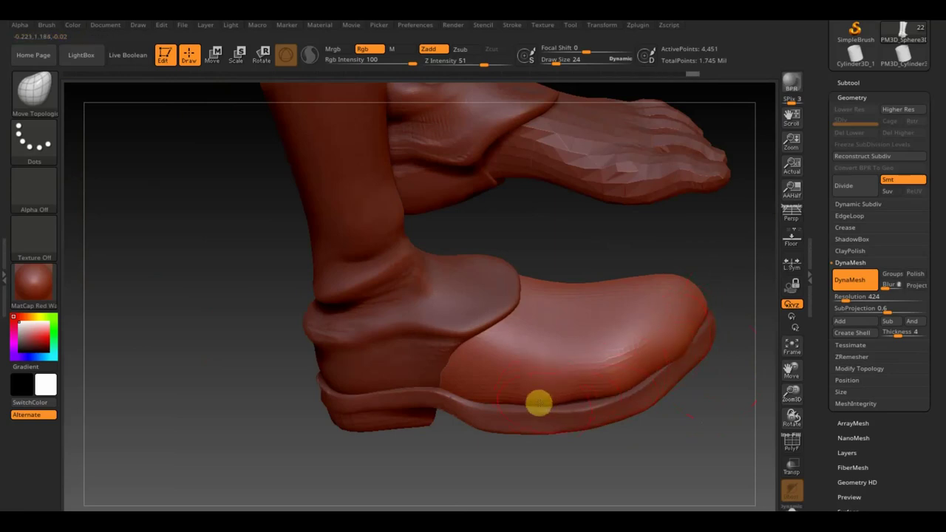
drag(675, 422, 671, 379)
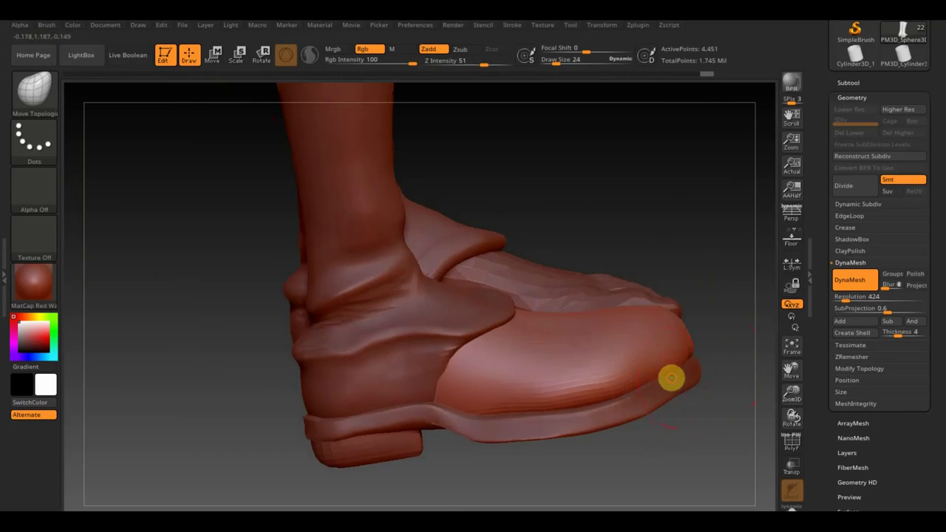
click(34, 91)
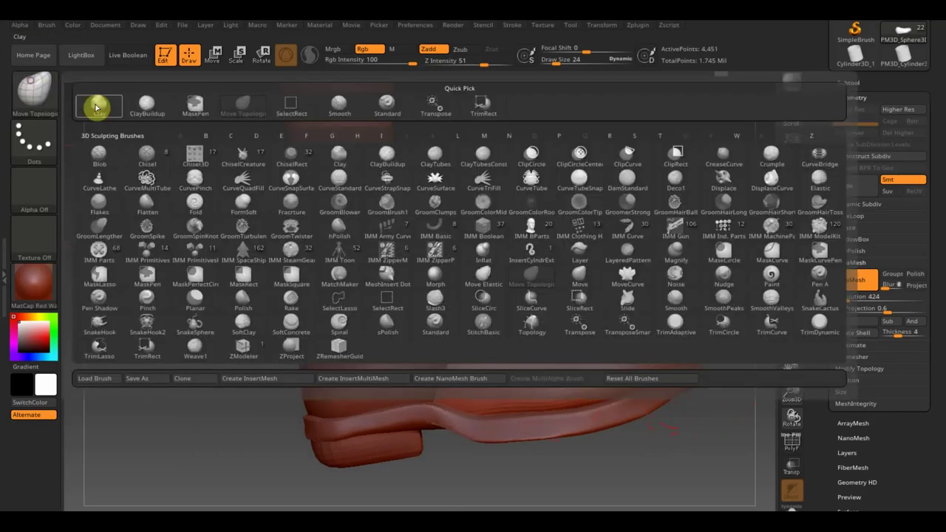
click(107, 102)
click(35, 87)
click(141, 111)
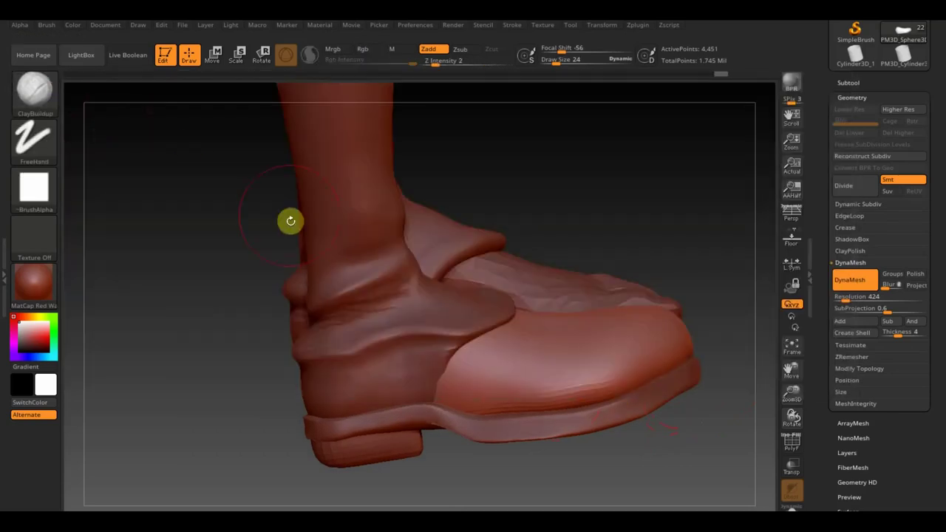
drag(598, 201, 617, 266)
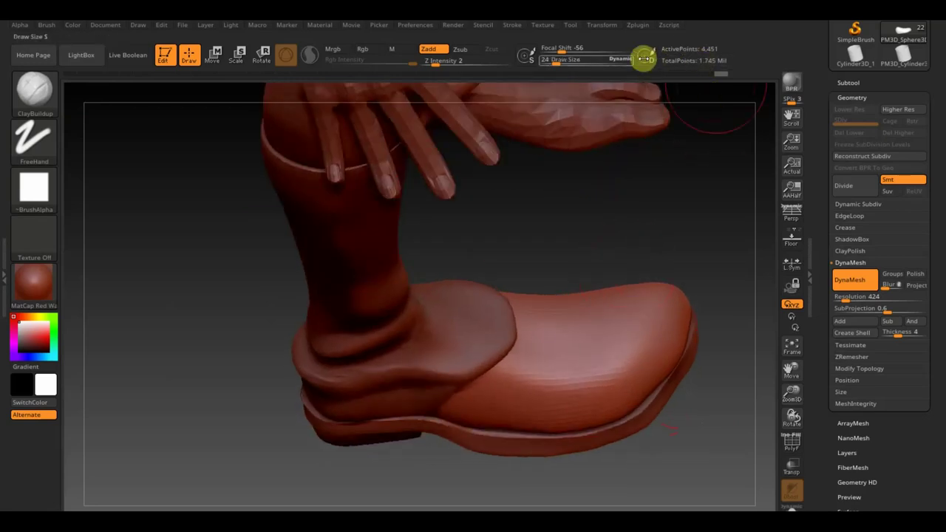
click(560, 65)
text(18)
key(Return)
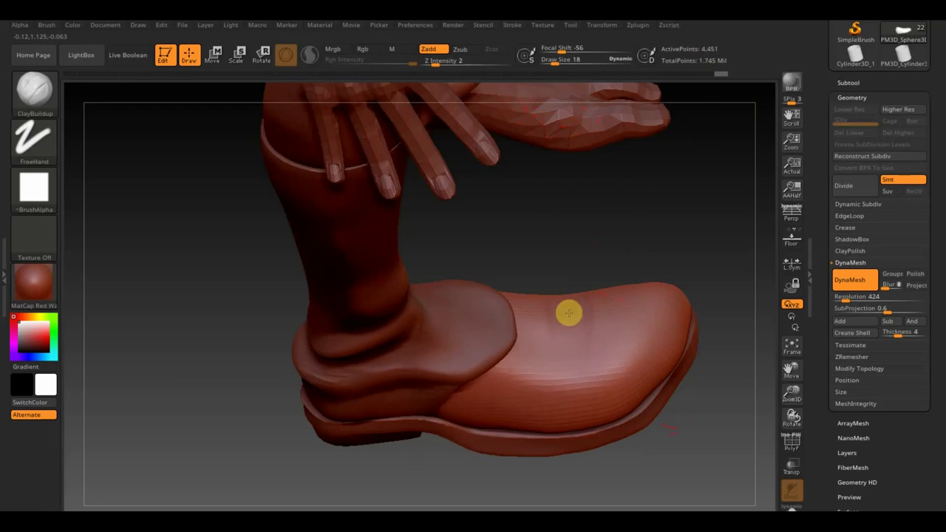
Sculpt wrinkles and vertical creases across the boot toe, top and side
mouse_move(561, 352)
mouse_down()
mouse_move(552, 386)
mouse_move(588, 379)
mouse_up()
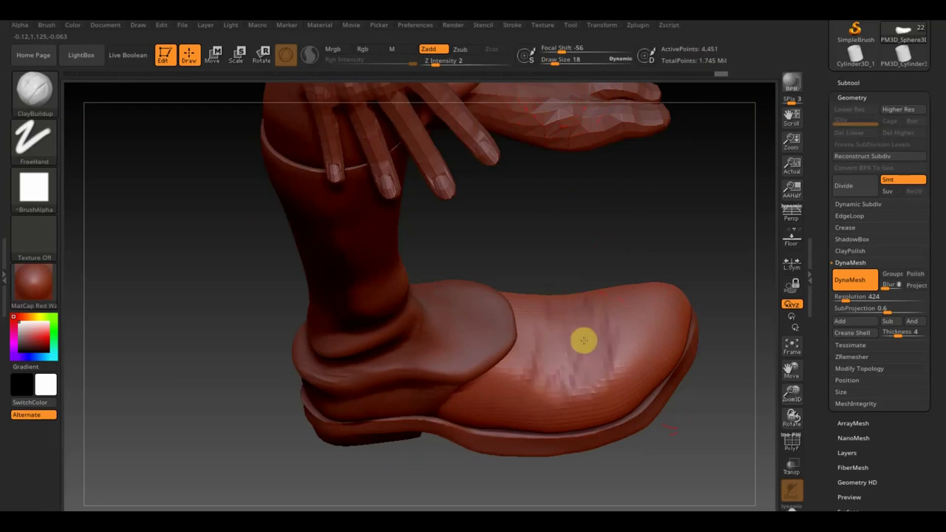
drag(568, 312, 570, 342)
drag(557, 296, 551, 370)
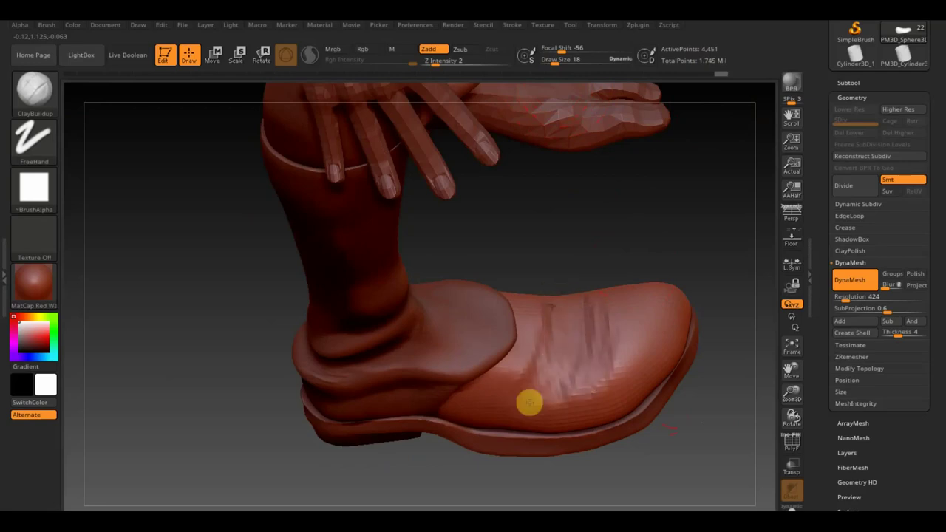
drag(529, 403, 509, 395)
drag(611, 258, 555, 333)
mouse_move(522, 377)
shift+mouse_down()
mouse_move(542, 341)
mouse_move(593, 370)
shift+mouse_up()
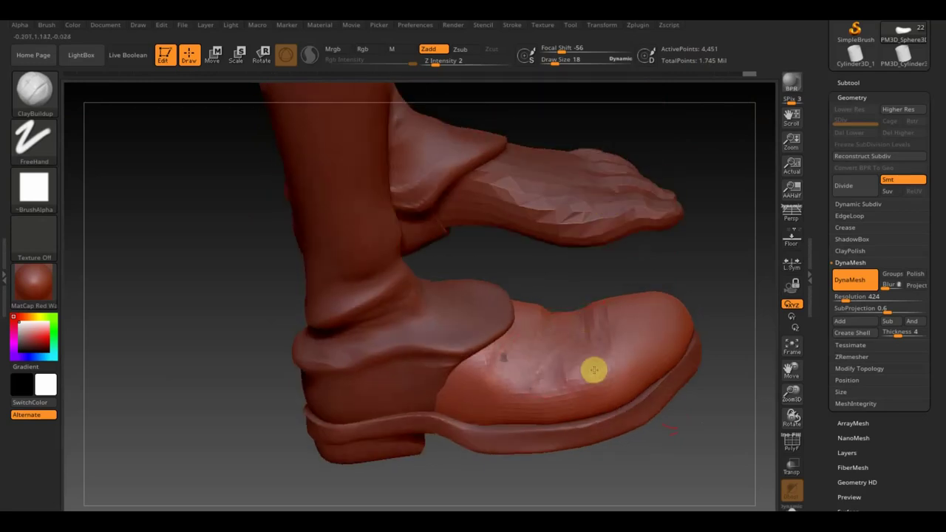
Deepen the crease near the toe, smooth away dents and bumps, and activate the boot mesh
key(shift)
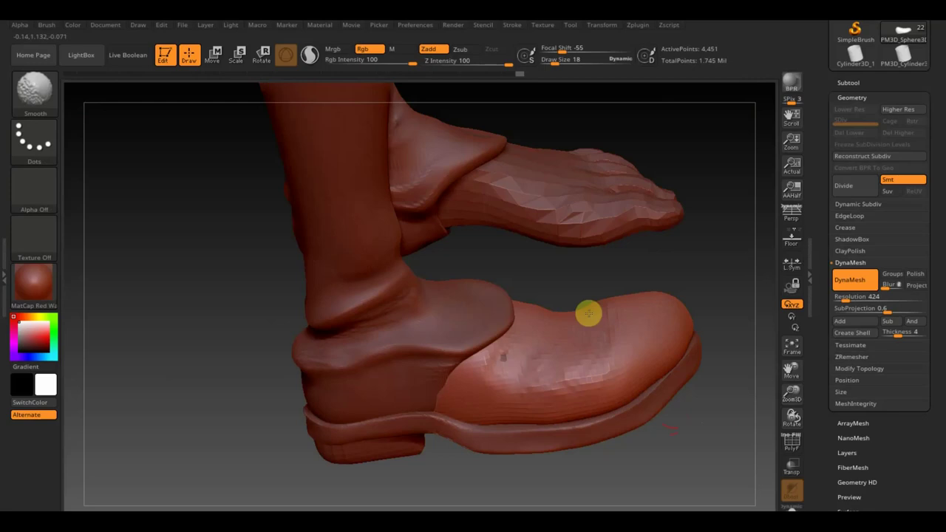
mouse_move(685, 247)
mouse_down()
mouse_move(693, 275)
mouse_move(683, 310)
mouse_up()
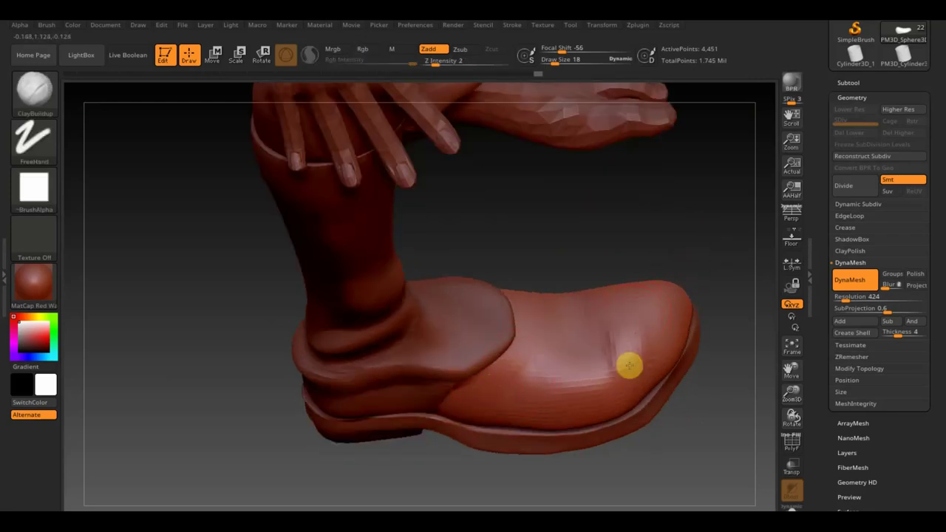
drag(610, 304, 626, 363)
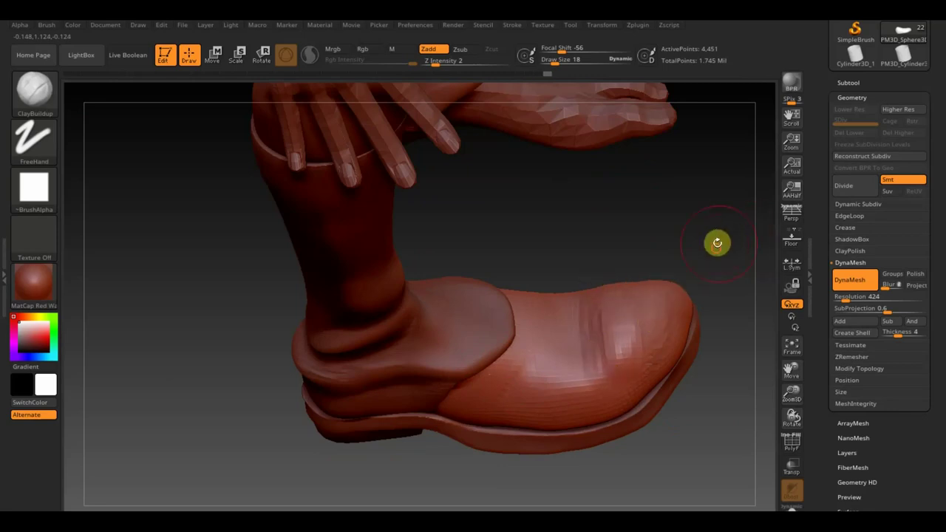
drag(733, 239, 668, 279)
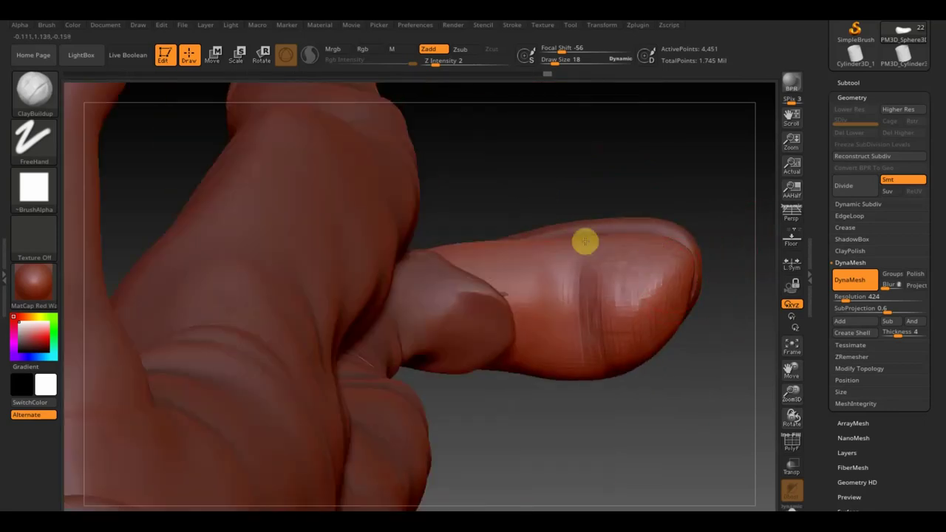
drag(697, 377, 699, 258)
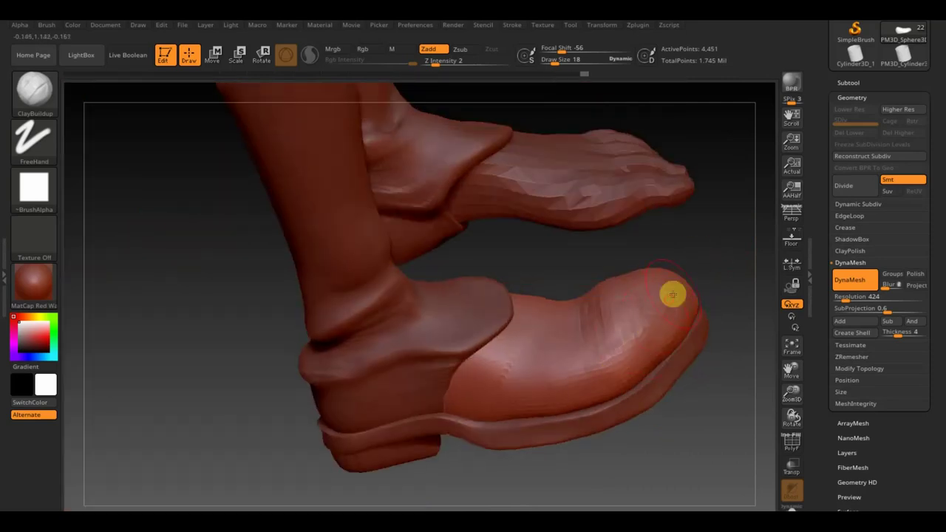
shift+drag(665, 274, 610, 285)
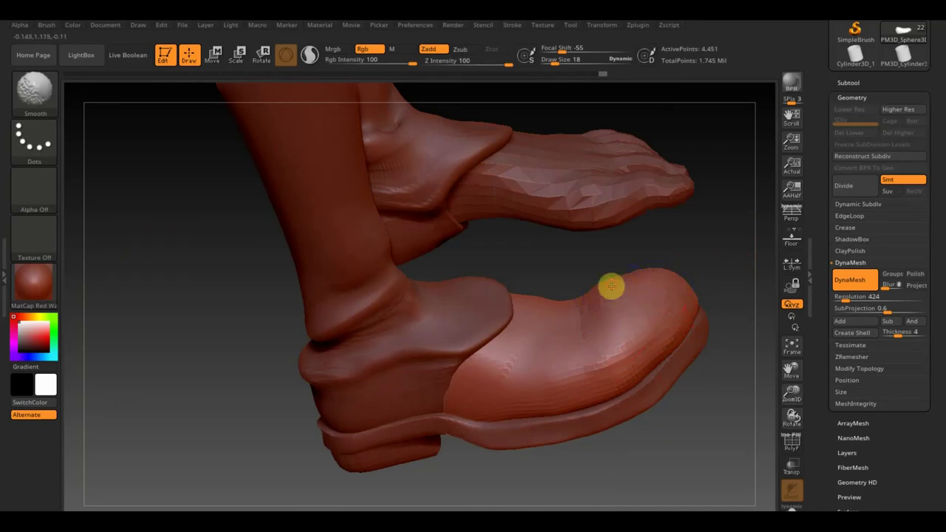
mouse_move(683, 252)
mouse_down()
mouse_move(676, 295)
mouse_move(683, 234)
mouse_up()
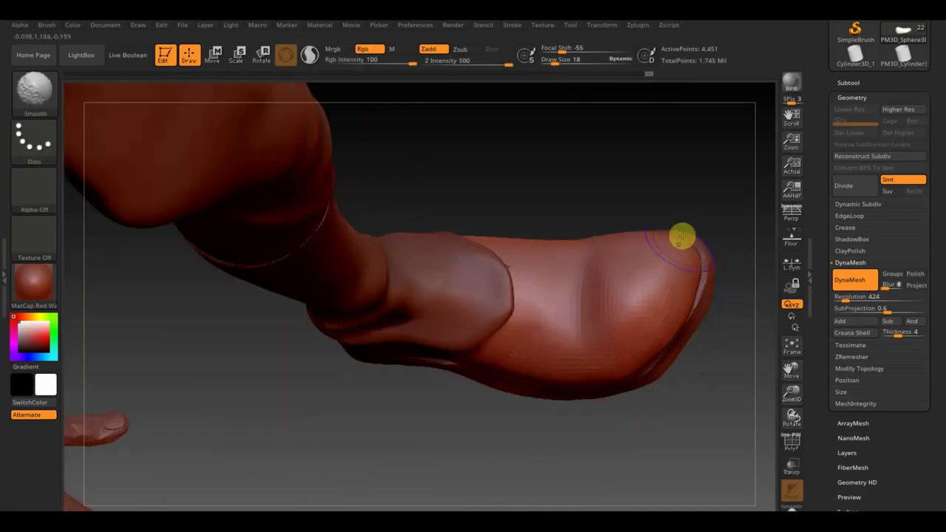
drag(725, 371, 726, 336)
mouse_move(699, 380)
mouse_down()
mouse_move(687, 320)
mouse_move(714, 374)
mouse_move(684, 320)
mouse_up()
alt+click(681, 302)
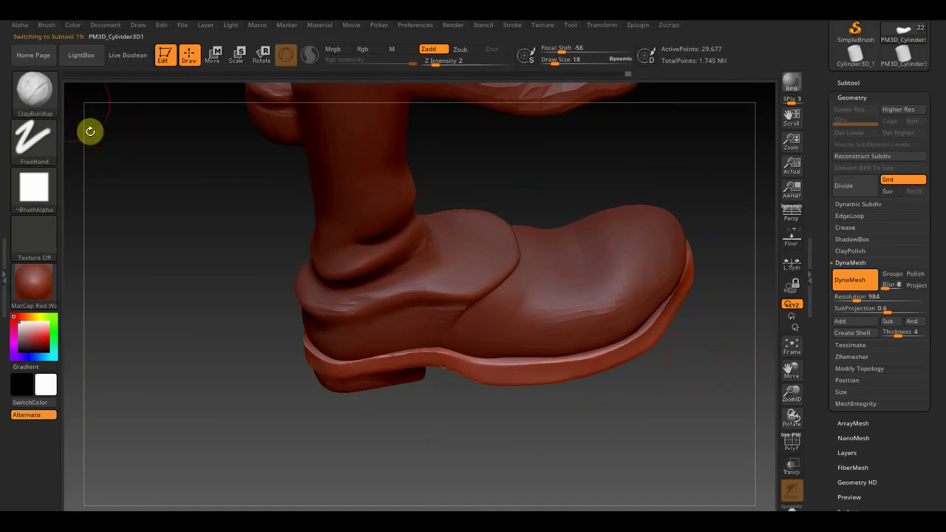
With Move Topological, Shift-smooth the sole rim forward from the heel
click(46, 90)
click(250, 111)
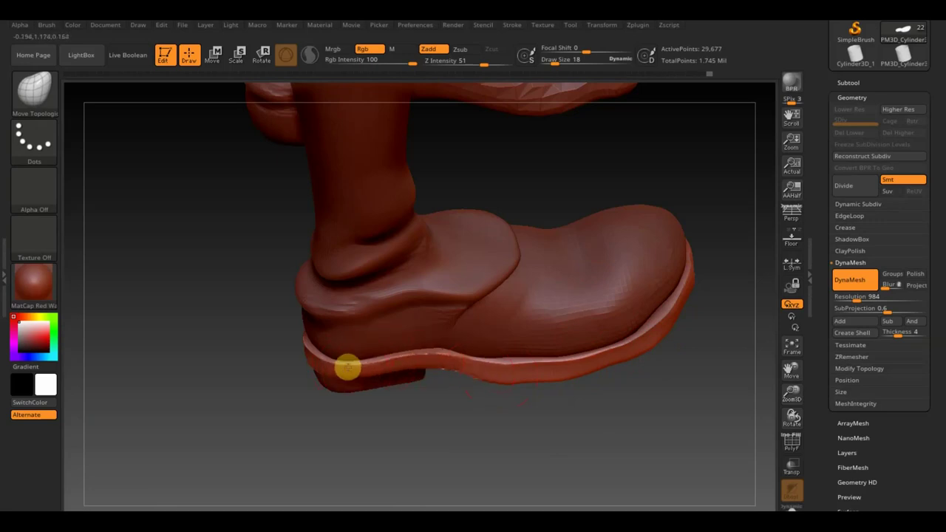
key(shift)
mouse_move(338, 370)
shift+mouse_down()
mouse_move(439, 355)
mouse_move(558, 363)
shift+mouse_up()
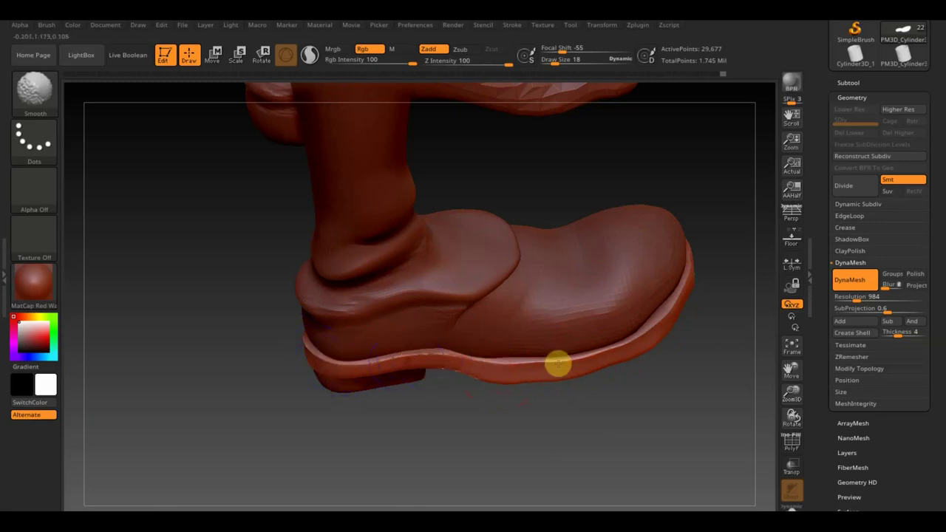
mouse_move(686, 359)
mouse_down()
mouse_move(686, 332)
mouse_move(695, 333)
mouse_move(688, 414)
mouse_move(668, 367)
mouse_move(628, 334)
mouse_move(641, 240)
mouse_move(667, 238)
mouse_move(717, 434)
mouse_up()
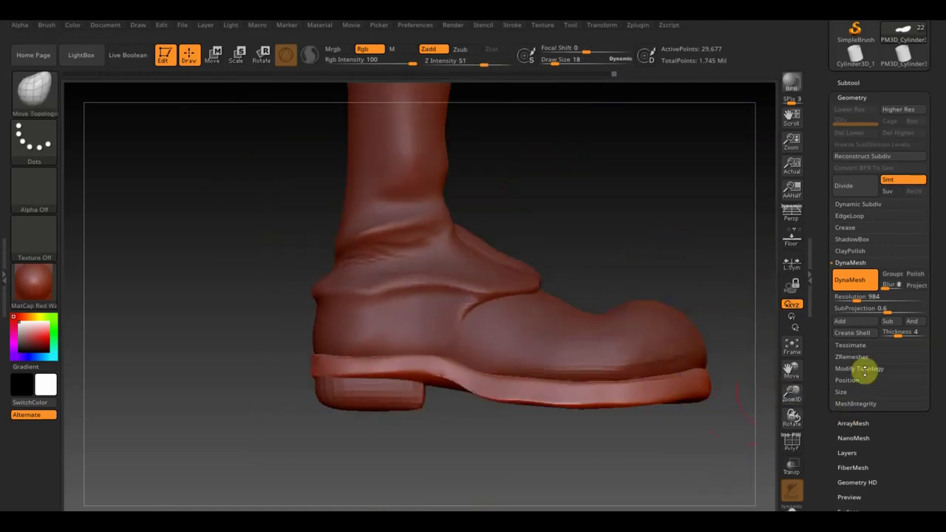
click(870, 369)
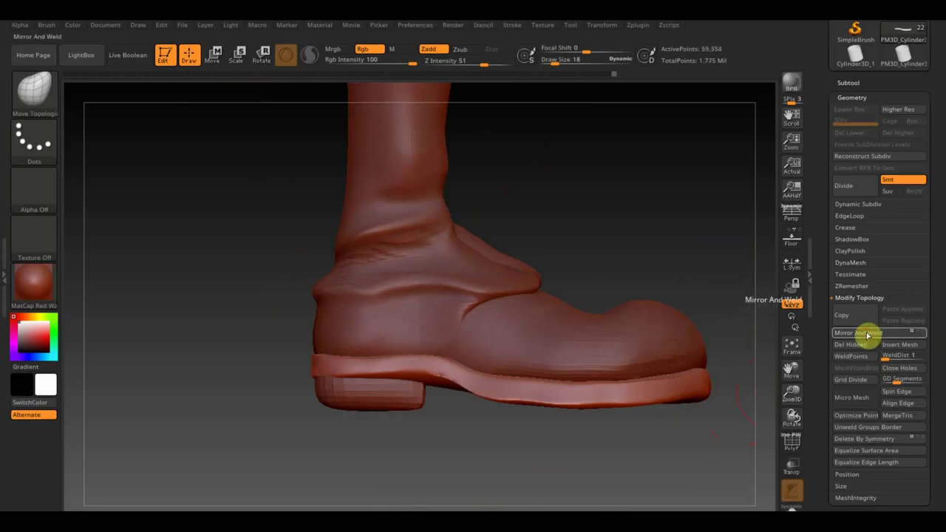
Select the heel subtool and Mirror And Weld it onto the other boot
alt+click(633, 327)
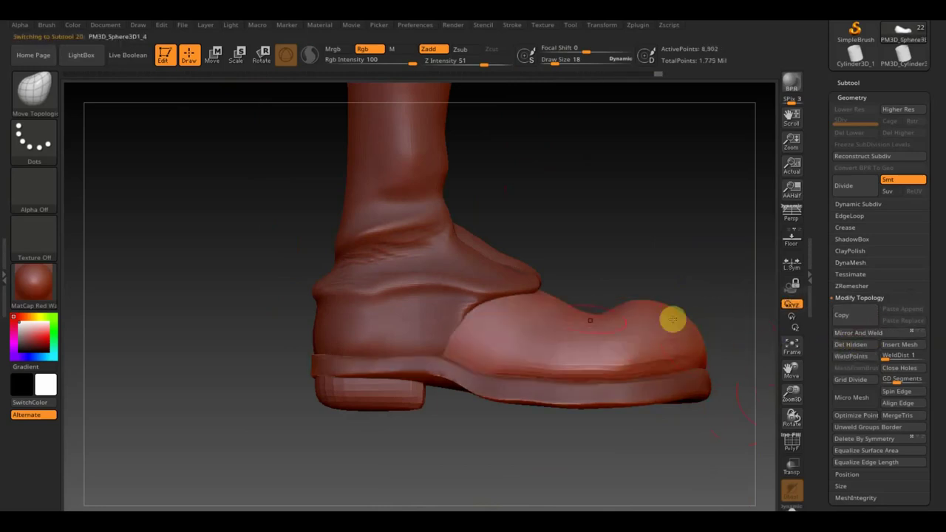
alt+click(437, 295)
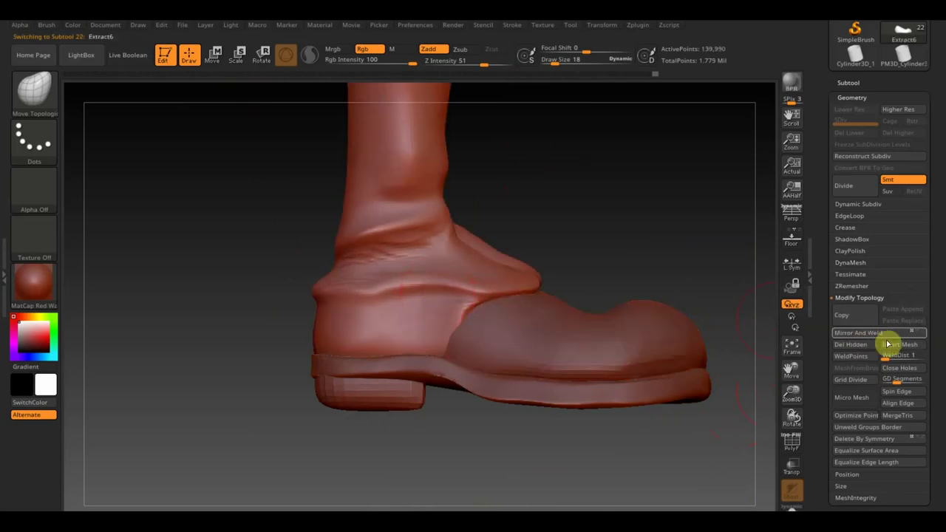
alt+click(403, 401)
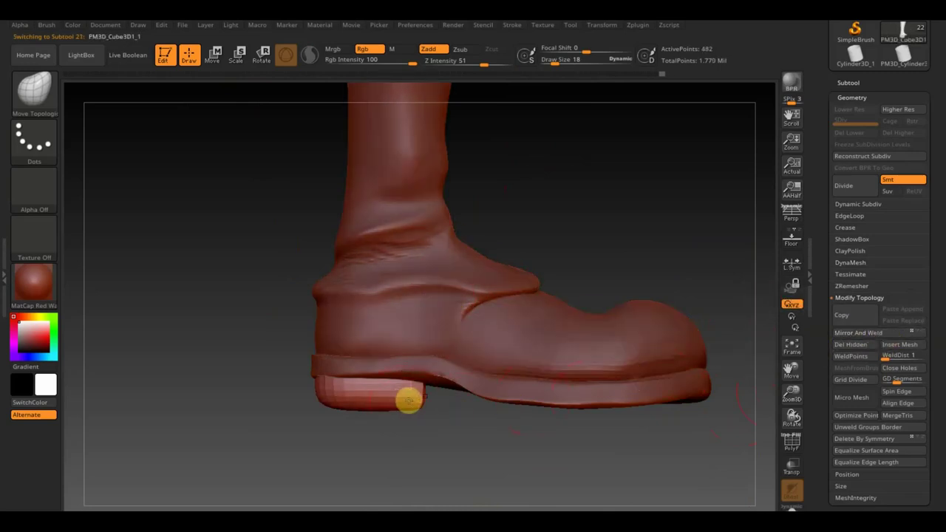
mouse_move(663, 458)
alt+mouse_down()
mouse_move(530, 249)
mouse_move(582, 278)
alt+mouse_up()
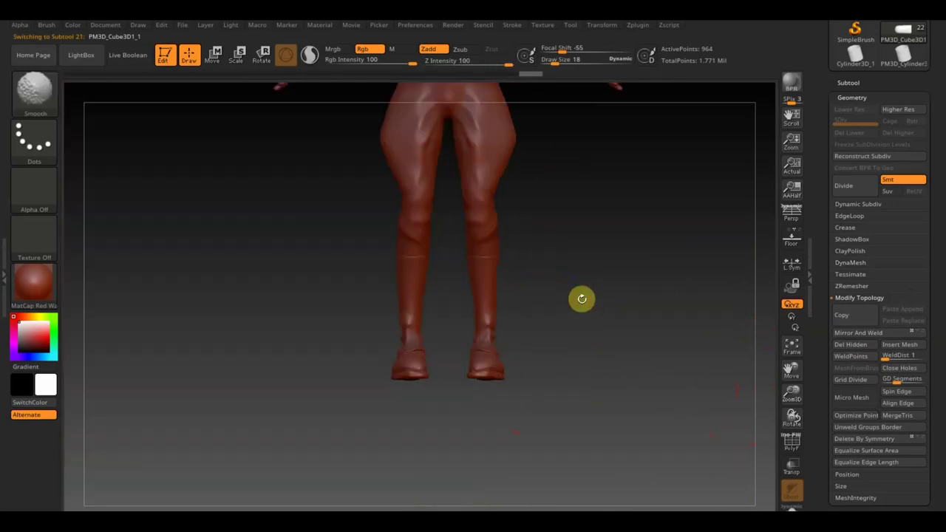
Frame the shins and make the Extract6 lower-leg boot shaft the active subtool
alt+drag(611, 324, 648, 382)
mouse_move(553, 246)
alt+mouse_down()
mouse_move(494, 441)
mouse_move(473, 364)
alt+mouse_up()
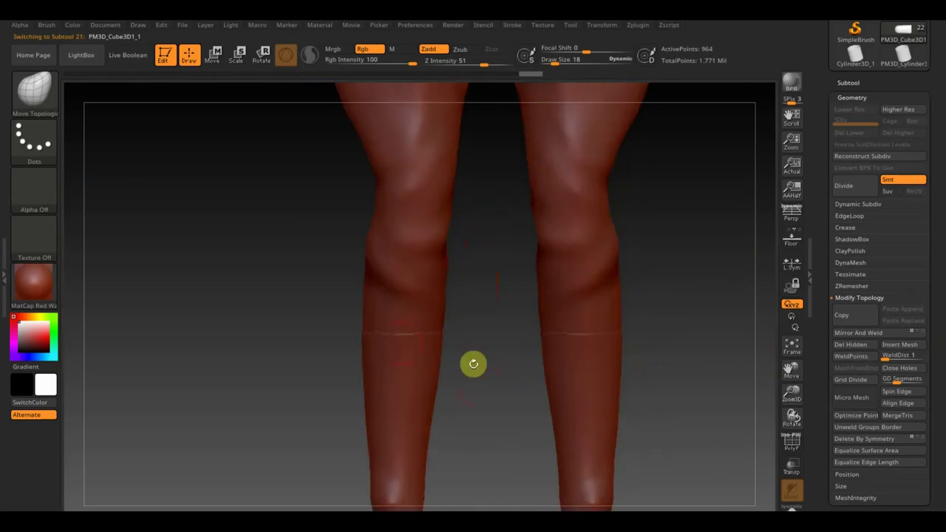
alt+click(422, 358)
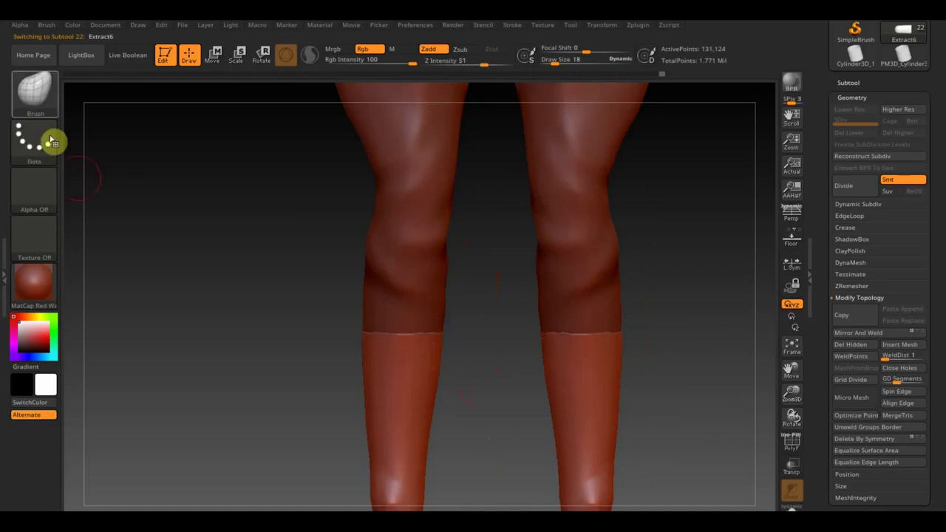
click(33, 90)
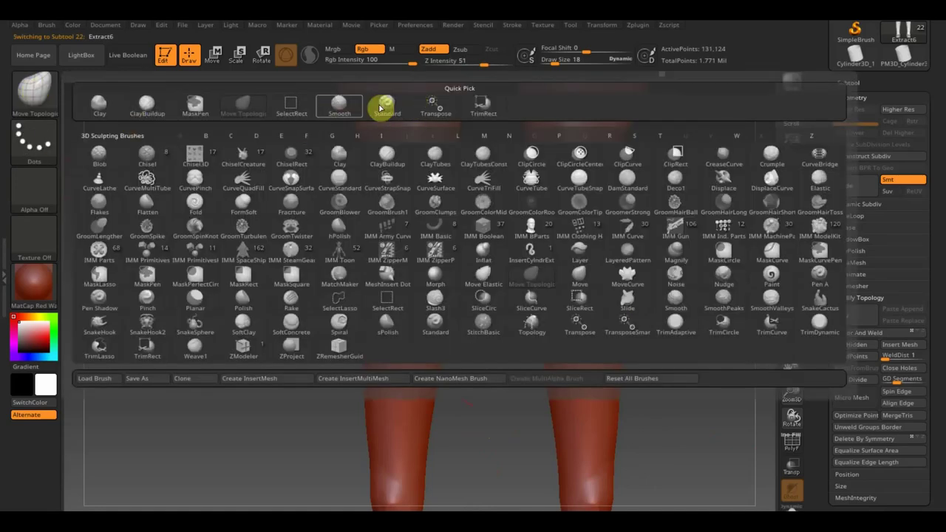
Use the Standard brush with backface masking to raise bumps along both boot tops
click(395, 110)
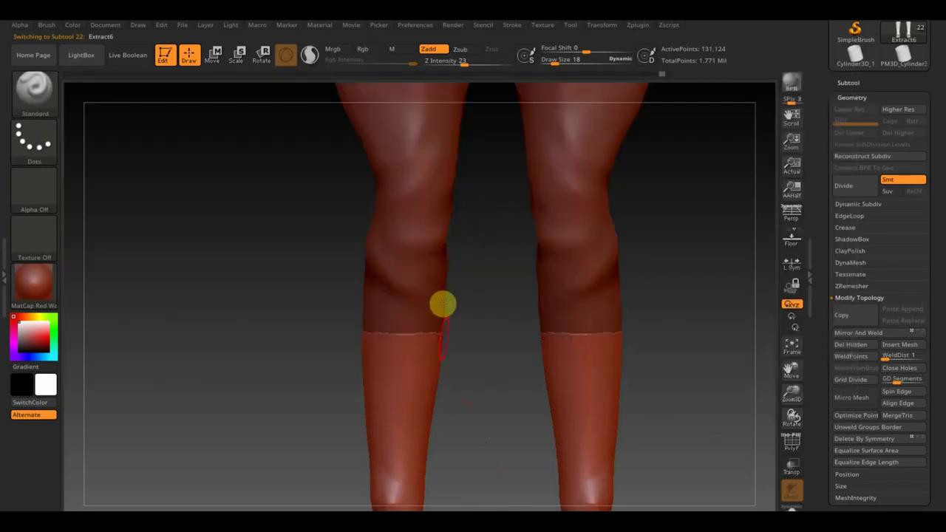
click(46, 26)
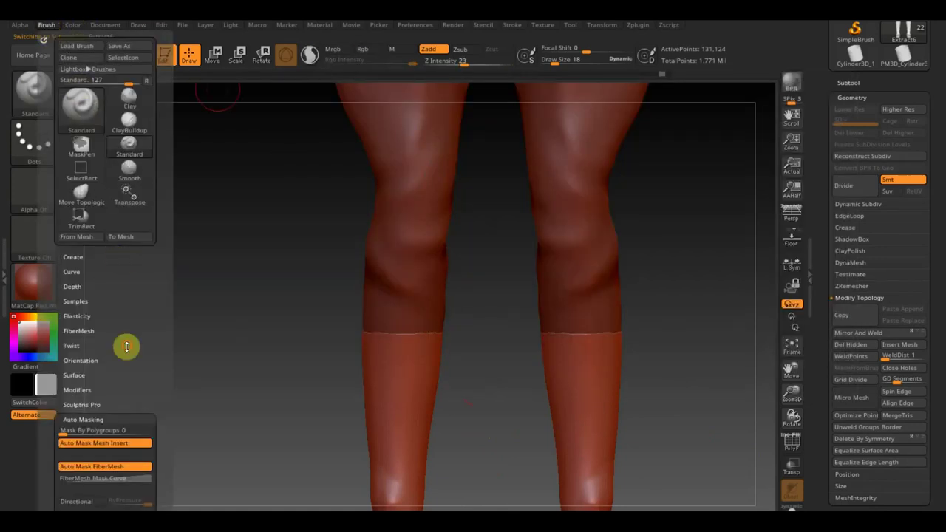
click(83, 419)
click(87, 352)
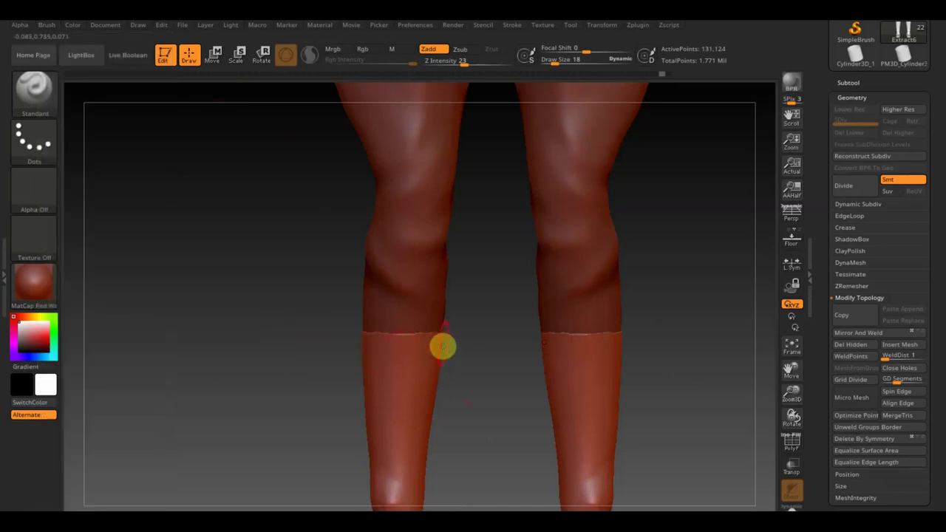
mouse_move(436, 337)
mouse_down()
mouse_move(370, 337)
mouse_move(387, 345)
mouse_up()
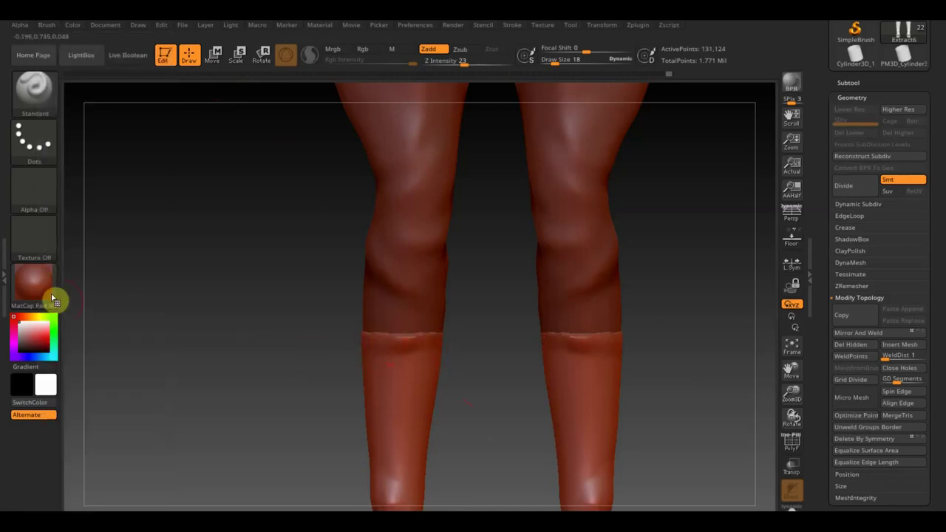
Shift-smooth the rolled cuffs of both boots while rotating the legs
mouse_move(332, 336)
mouse_down()
mouse_move(402, 350)
mouse_move(300, 332)
mouse_up()
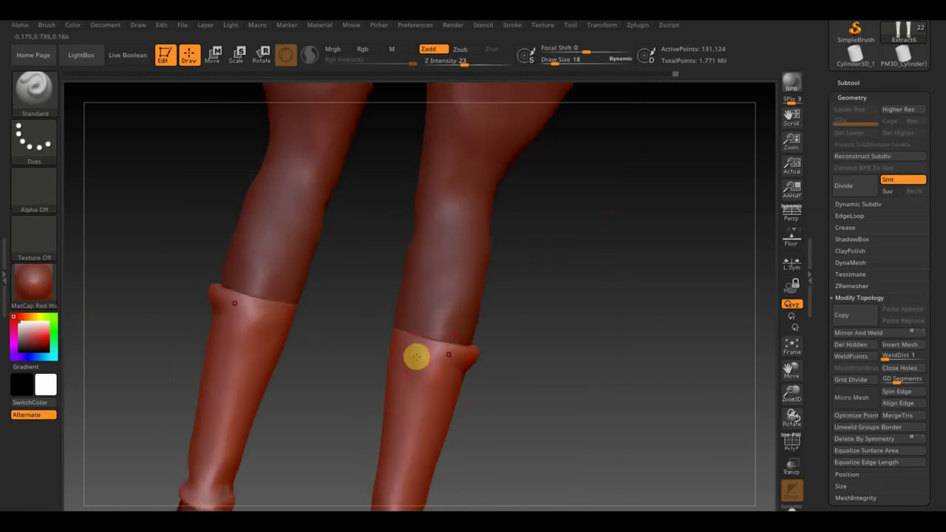
drag(363, 333, 386, 359)
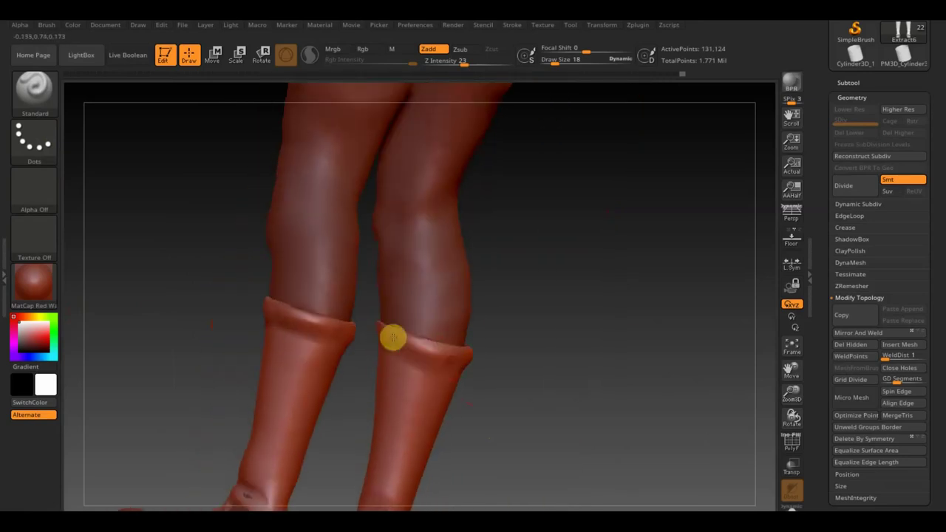
drag(520, 365, 481, 355)
key(shift)
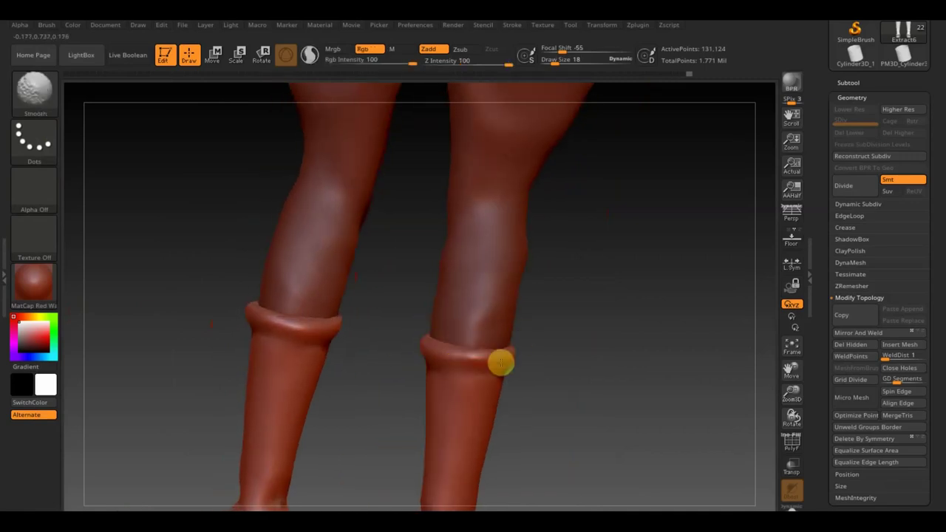
drag(603, 362, 532, 345)
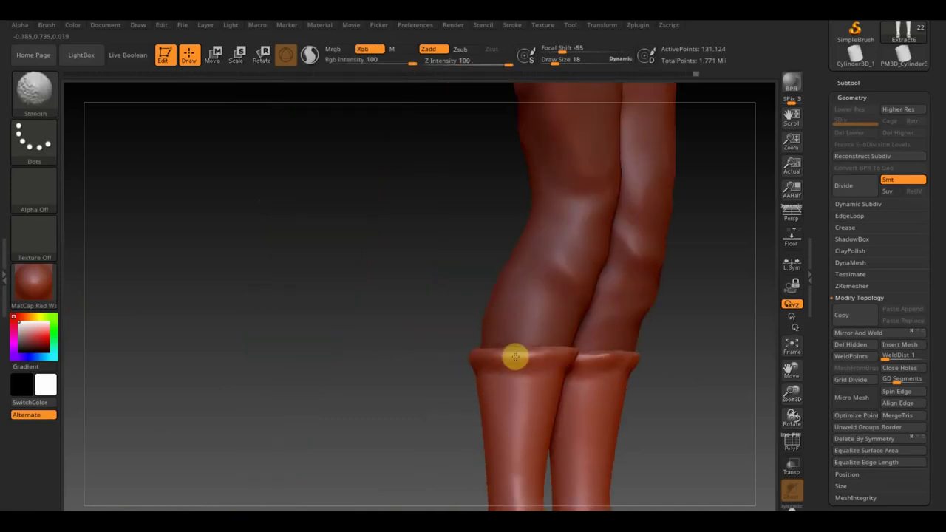
key(shift)
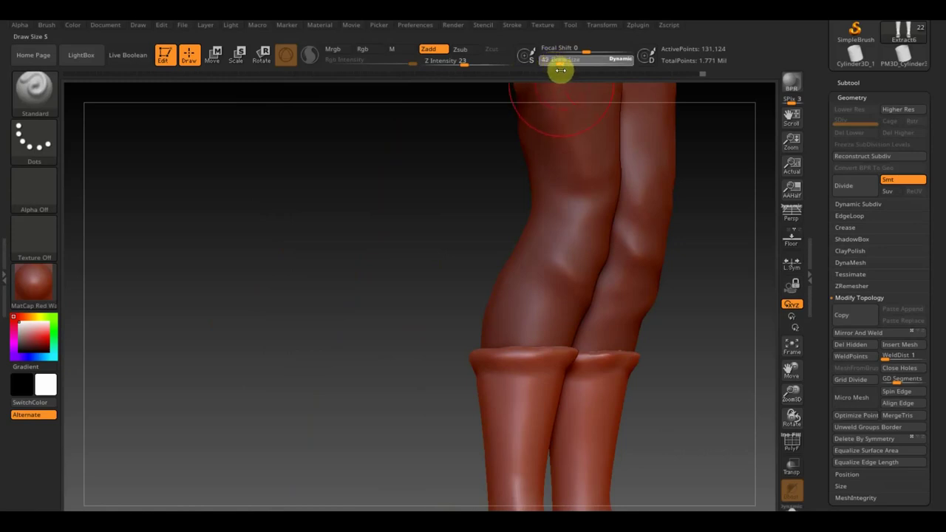
key(shift)
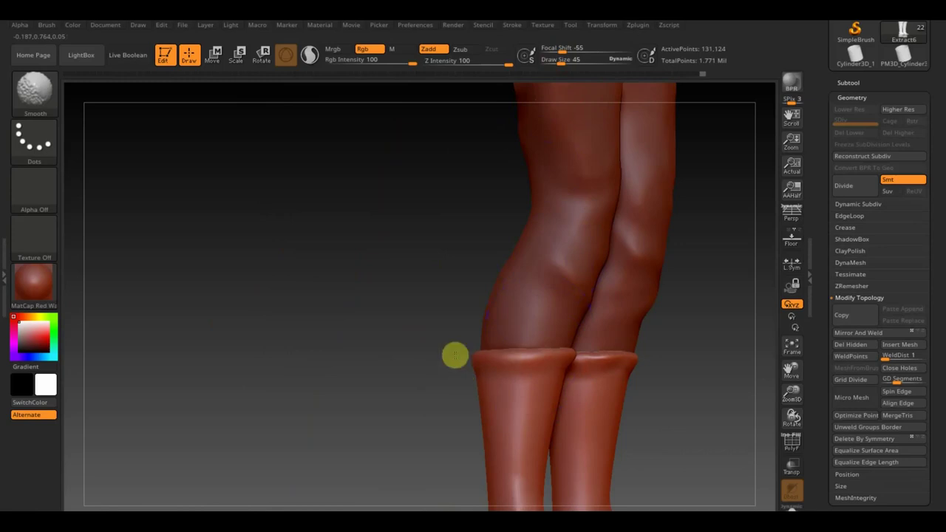
shift+drag(425, 387, 372, 375)
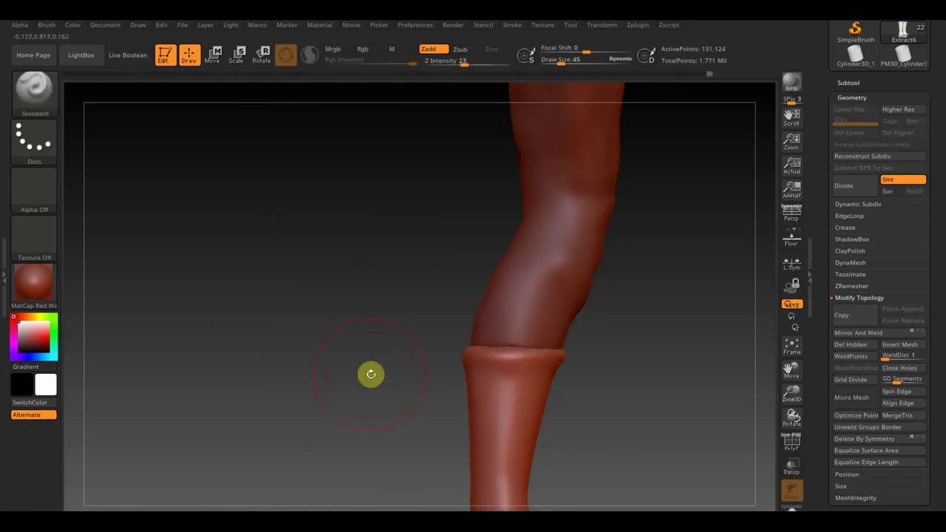
alt+drag(575, 378, 503, 190)
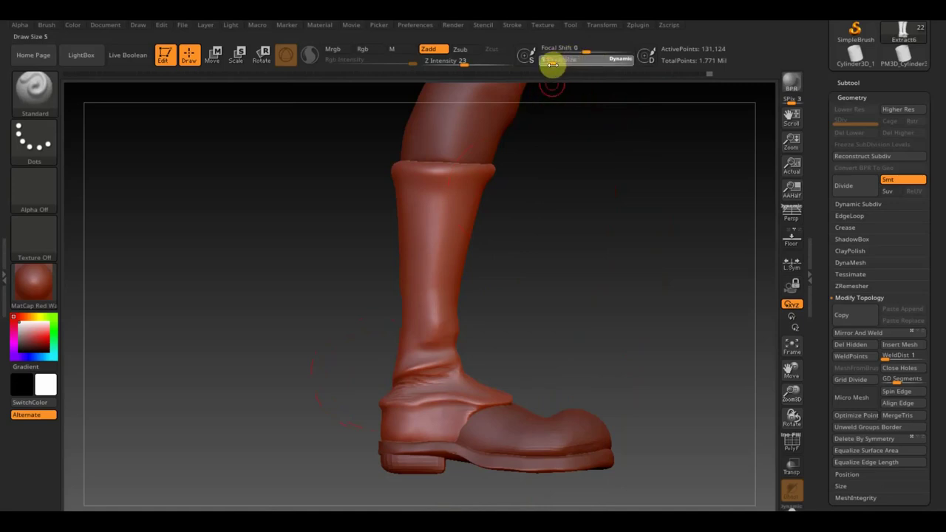
Shrink the brush for fine detail and turn the boot to a straight side profile
drag(547, 67, 544, 66)
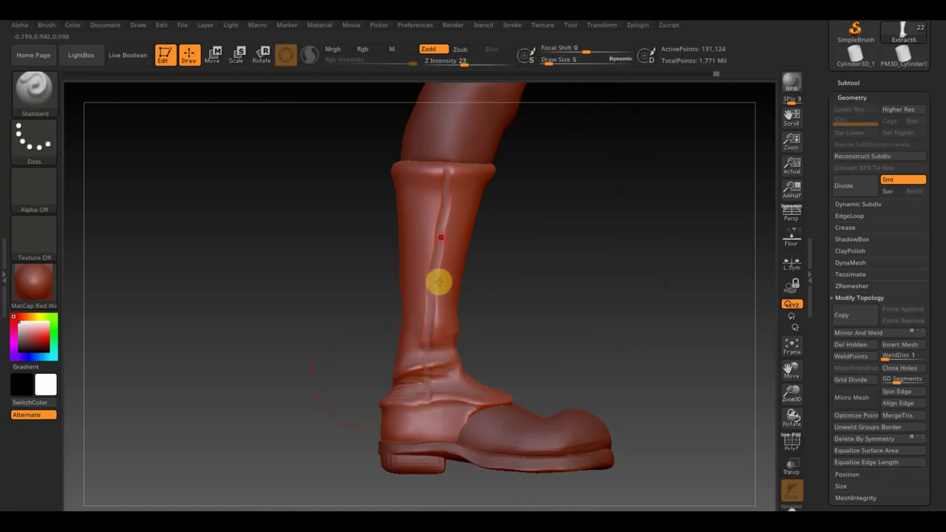
mouse_move(535, 178)
mouse_down()
mouse_move(540, 248)
mouse_move(451, 187)
mouse_move(598, 200)
mouse_move(606, 152)
mouse_move(617, 222)
mouse_move(501, 329)
mouse_up()
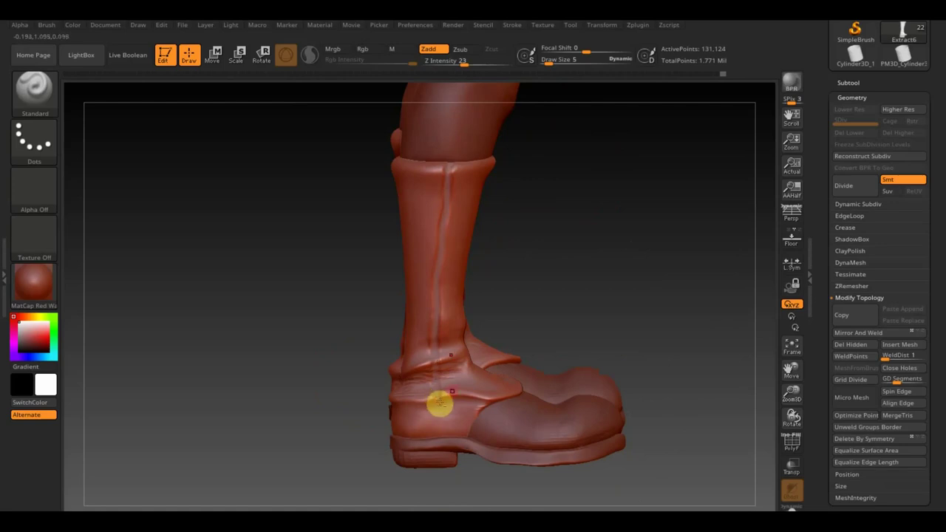
shift+drag(549, 317, 553, 321)
Smooth the boot shaft down to the ankle at draw size 31, then view both boots from the front
drag(549, 64, 555, 63)
key(shift)
mouse_move(426, 167)
shift+mouse_down()
mouse_move(439, 219)
mouse_move(418, 385)
shift+mouse_up()
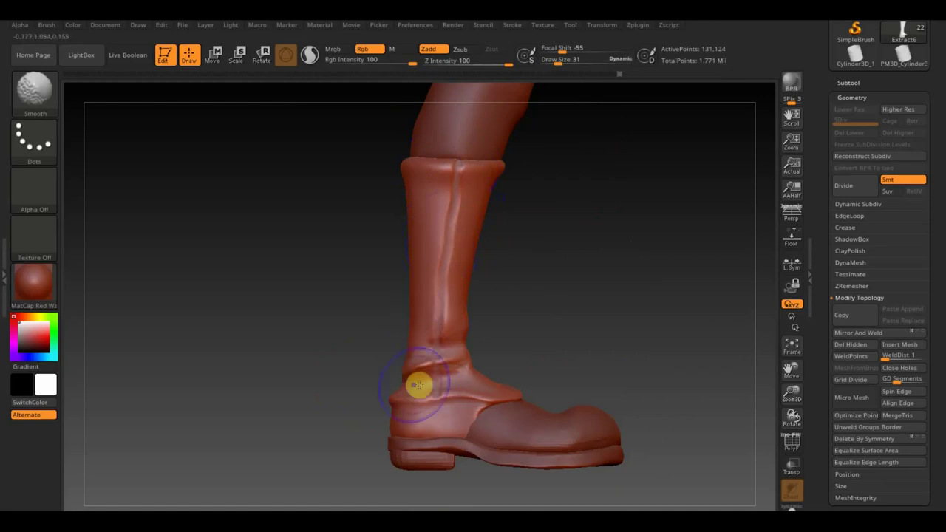
mouse_move(477, 332)
right_down()
mouse_move(372, 355)
mouse_move(463, 336)
mouse_move(471, 344)
right_up()
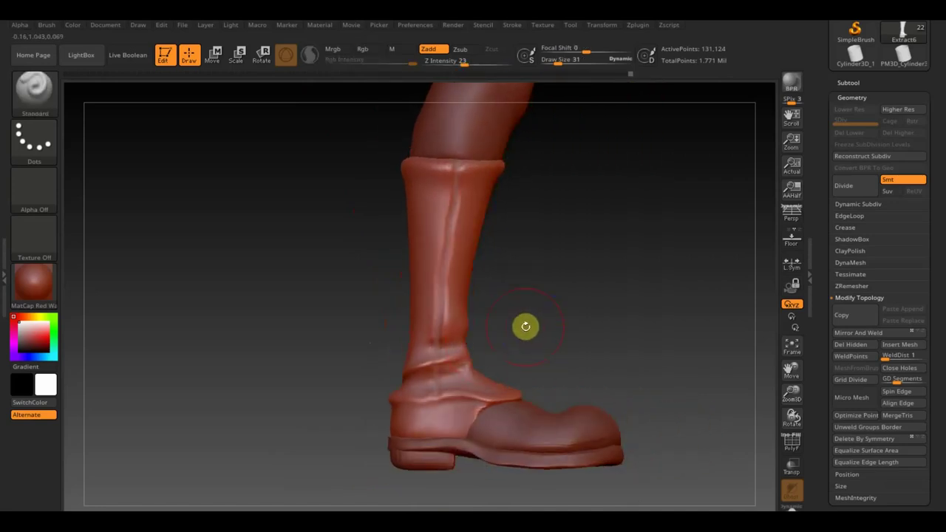
mouse_move(564, 338)
alt+right_down()
mouse_move(525, 217)
mouse_move(530, 396)
mouse_move(509, 304)
mouse_move(519, 347)
mouse_move(535, 300)
mouse_move(501, 302)
mouse_move(534, 270)
mouse_move(562, 281)
alt+right_up()
mouse_move(552, 383)
alt+right_down()
mouse_move(574, 405)
mouse_move(561, 380)
mouse_move(554, 395)
mouse_move(530, 389)
mouse_move(561, 427)
mouse_move(565, 380)
alt+right_up()
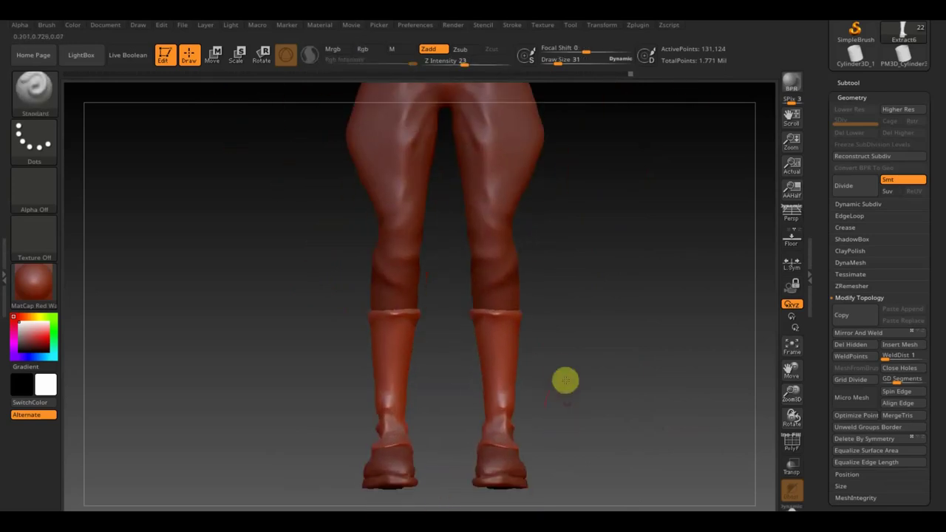
Set draw size 81 and switch to the Move Topological brush
drag(560, 64, 568, 63)
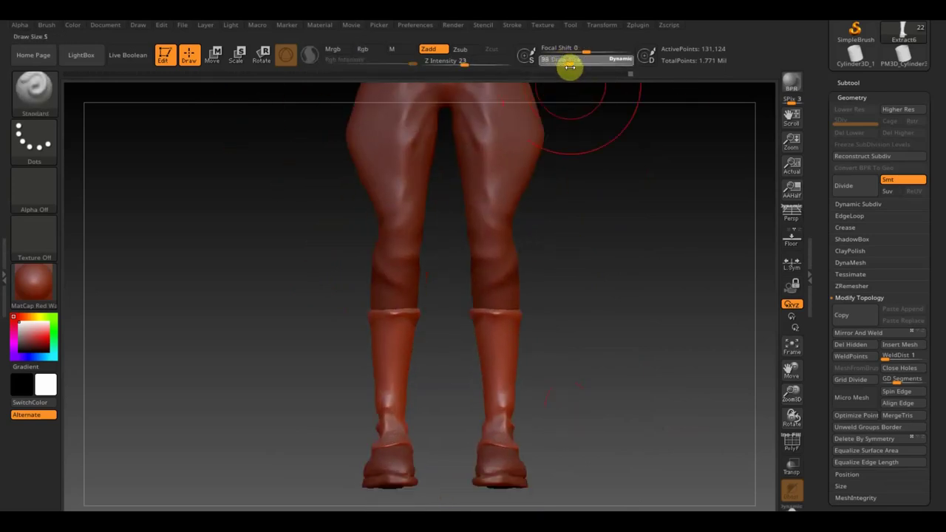
key(shift)
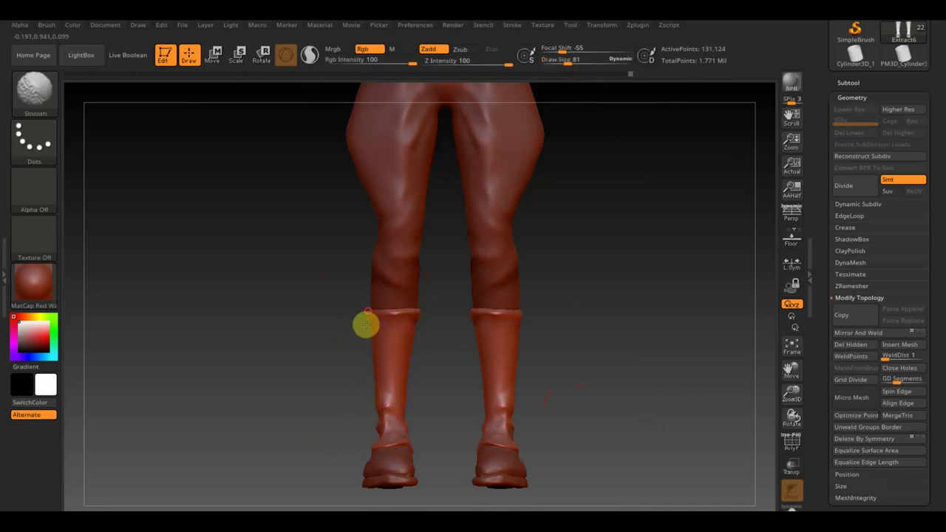
click(37, 87)
click(247, 96)
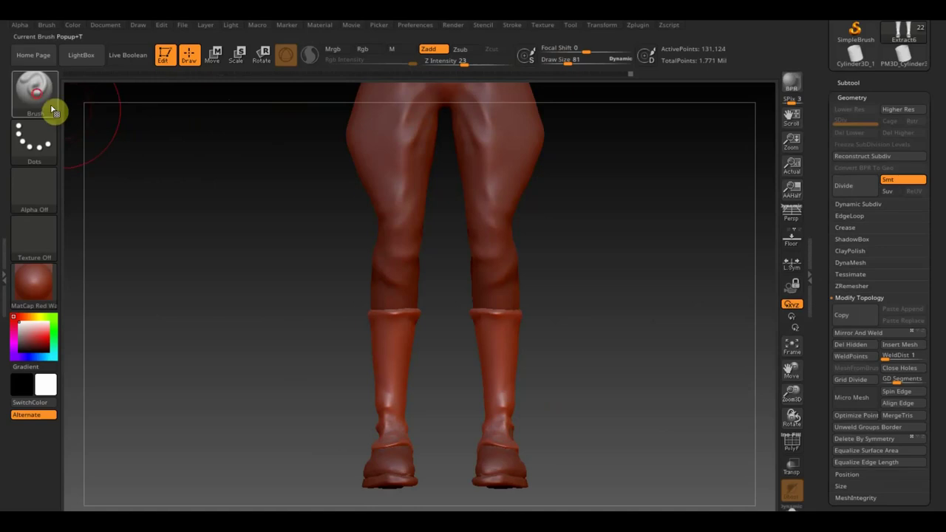
click(44, 100)
click(239, 101)
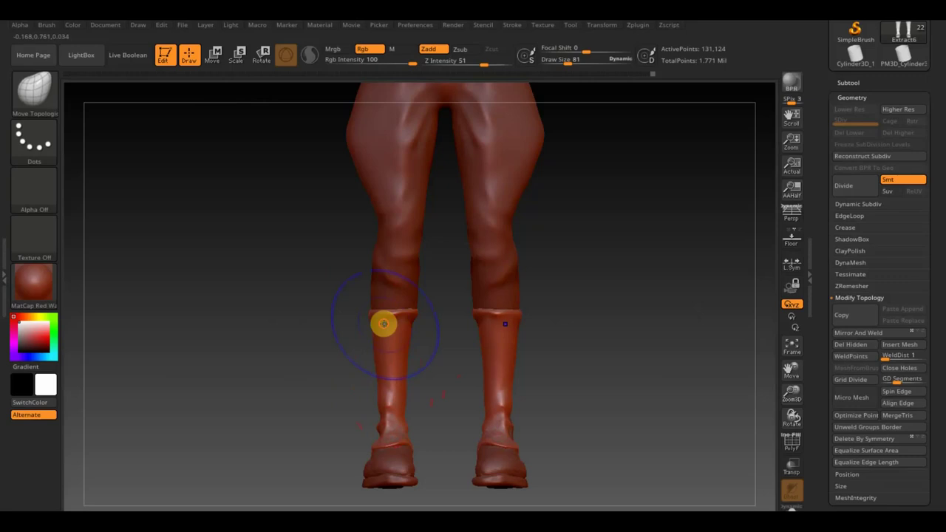
Undo the last leg change, pull the boot's front top edge into shape, and select Extract1
key(shift)
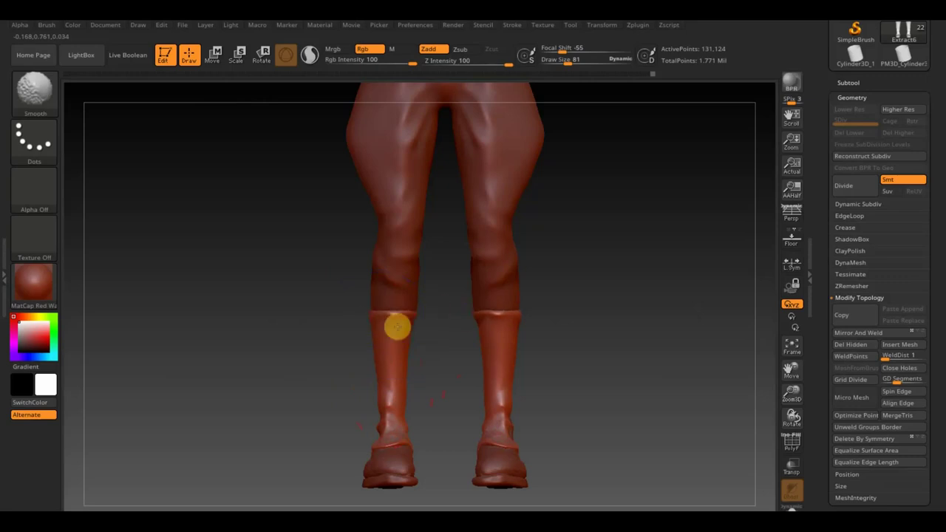
key(ctrl+z)
shift+drag(293, 330, 363, 332)
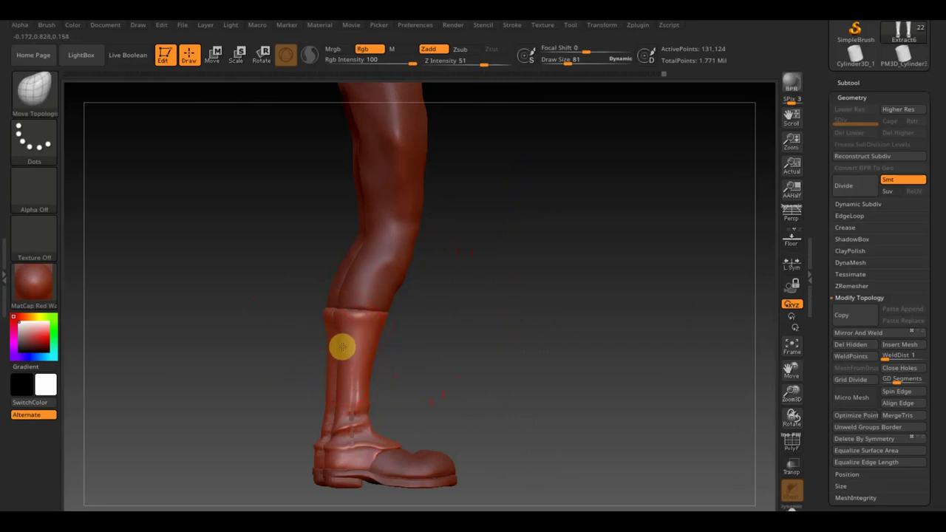
mouse_move(344, 347)
mouse_down()
mouse_move(334, 392)
mouse_move(437, 338)
mouse_up()
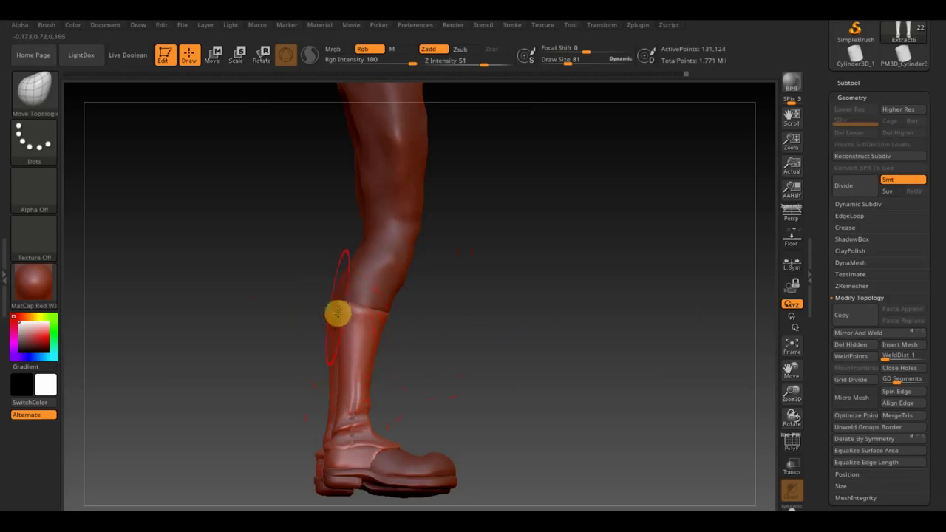
mouse_move(376, 317)
mouse_down()
mouse_move(431, 338)
mouse_move(377, 338)
mouse_up()
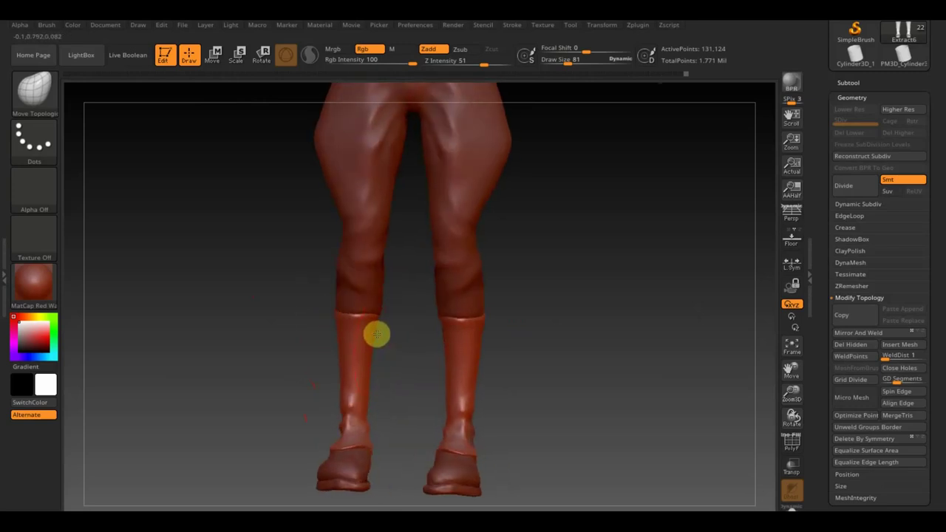
alt+click(372, 301)
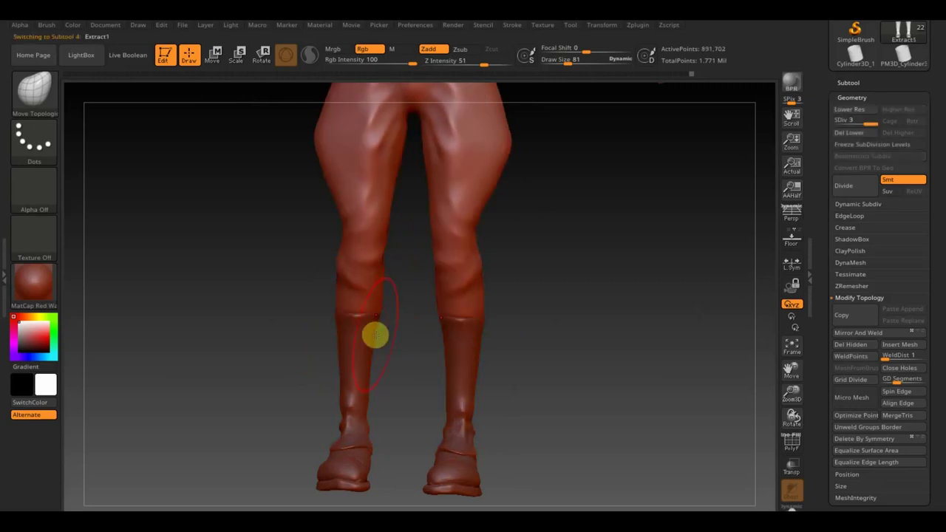
Smooth the left calf and zoom in on the lower legs and boots
mouse_move(372, 334)
shift+mouse_down()
mouse_move(340, 344)
mouse_move(362, 342)
mouse_move(342, 334)
mouse_move(372, 336)
shift+mouse_up()
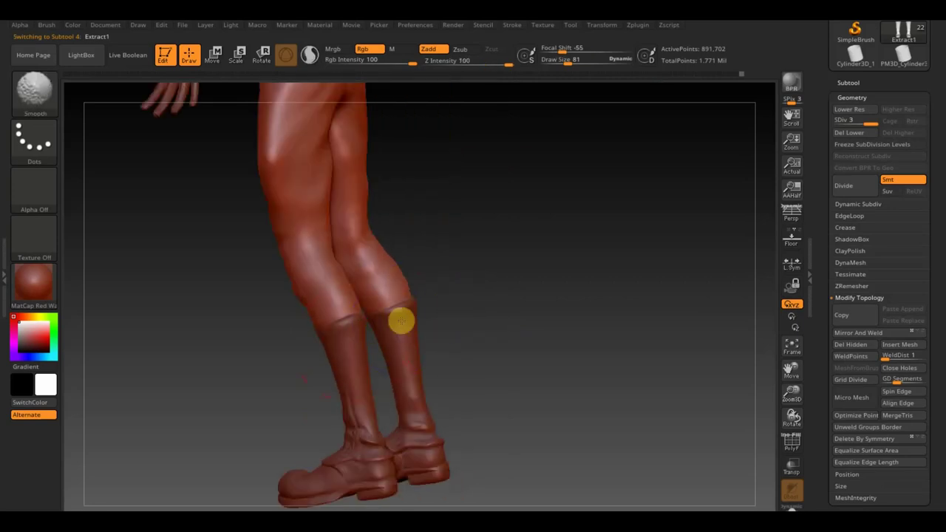
mouse_move(458, 302)
mouse_down()
mouse_move(594, 270)
mouse_move(587, 296)
mouse_up()
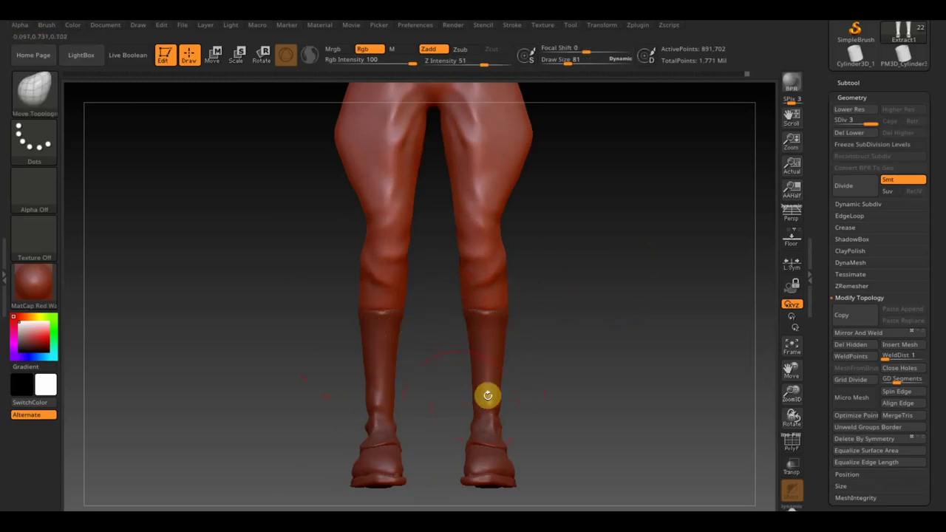
mouse_move(593, 413)
alt+mouse_down()
mouse_move(592, 298)
mouse_move(591, 399)
mouse_move(458, 187)
mouse_move(445, 230)
alt+mouse_up()
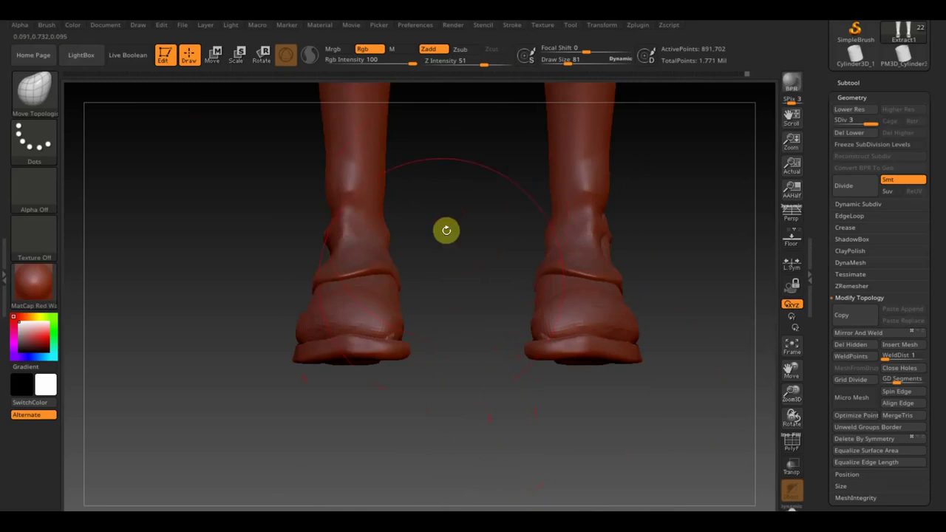
Set draw size 24, delete Extract1's lower subdivisions, and select the PM3D_Cylinder3D1 soles
drag(566, 61, 556, 64)
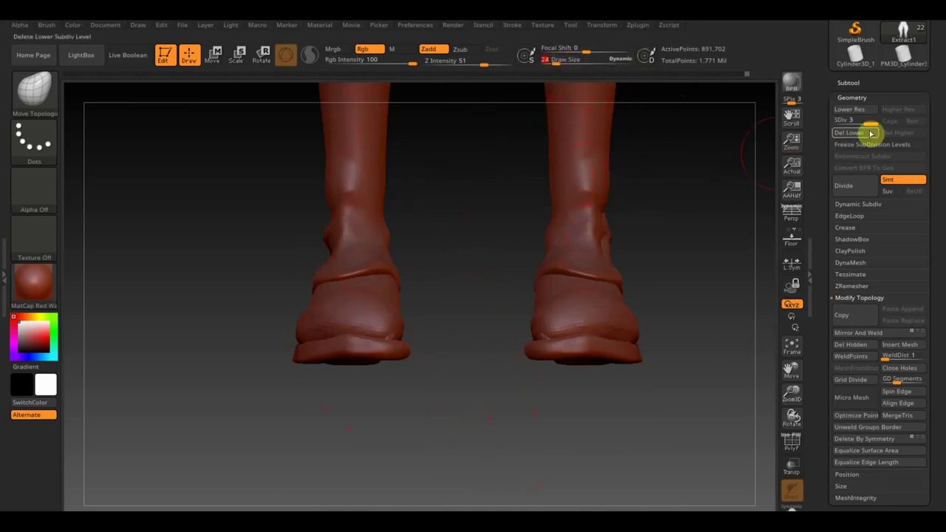
key(shift+d)
key(shift+d)
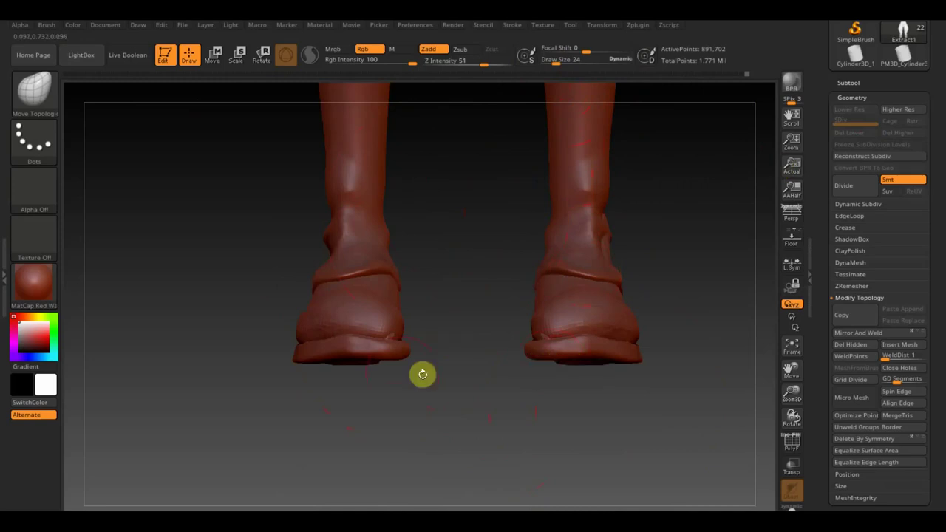
alt+click(364, 353)
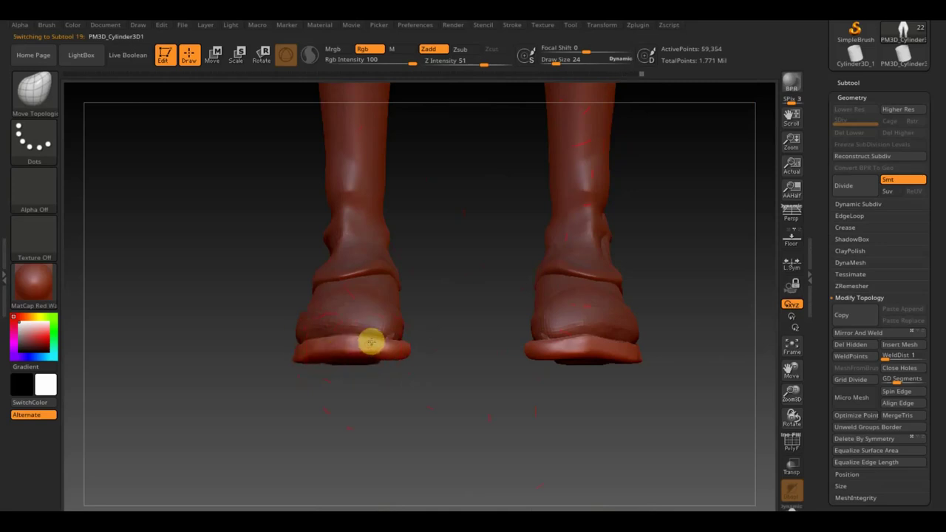
Smooth the left boot's sole and angle the view toward the boot tops
key(shift)
shift+drag(330, 343, 316, 348)
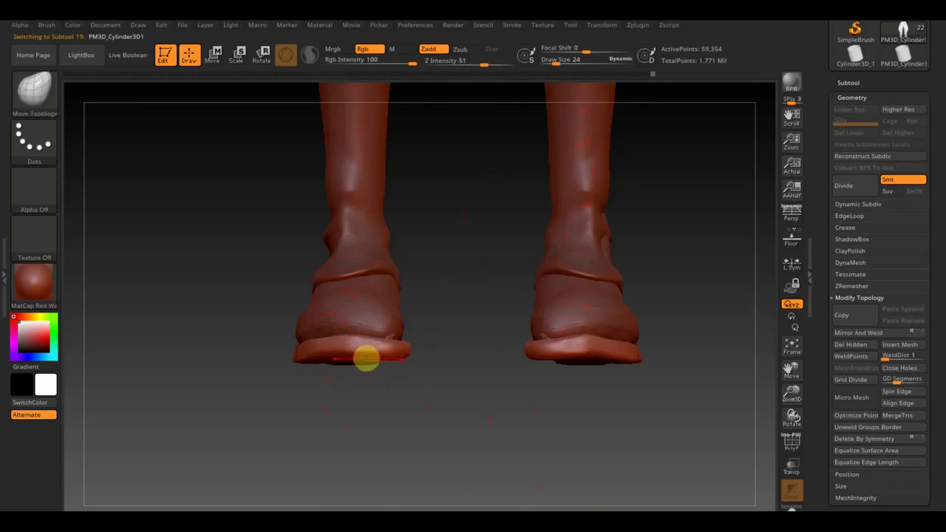
drag(526, 288, 607, 304)
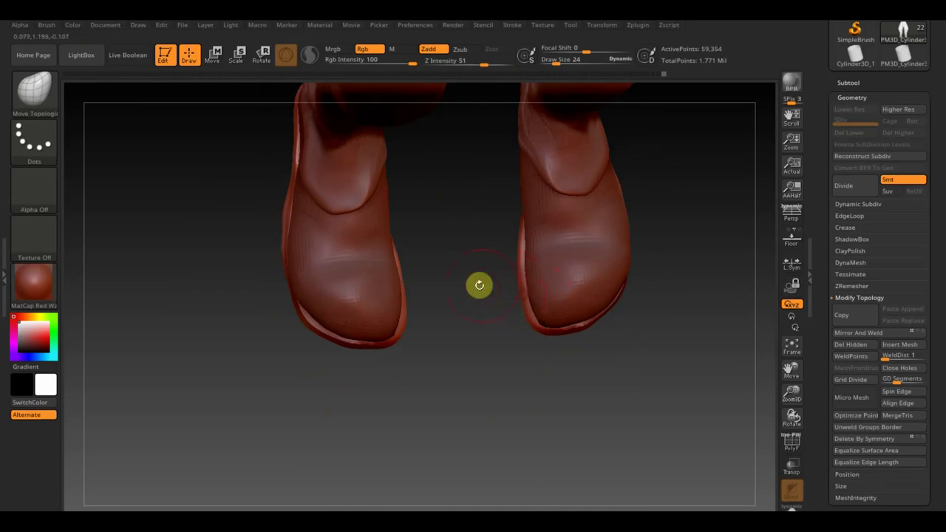
drag(479, 283, 403, 306)
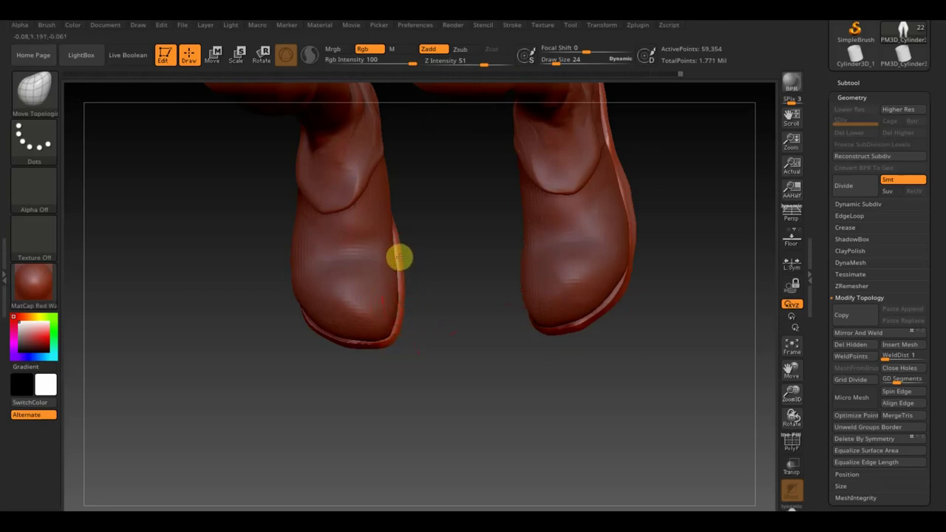
mouse_move(422, 264)
mouse_down()
mouse_move(399, 207)
mouse_move(405, 134)
mouse_up()
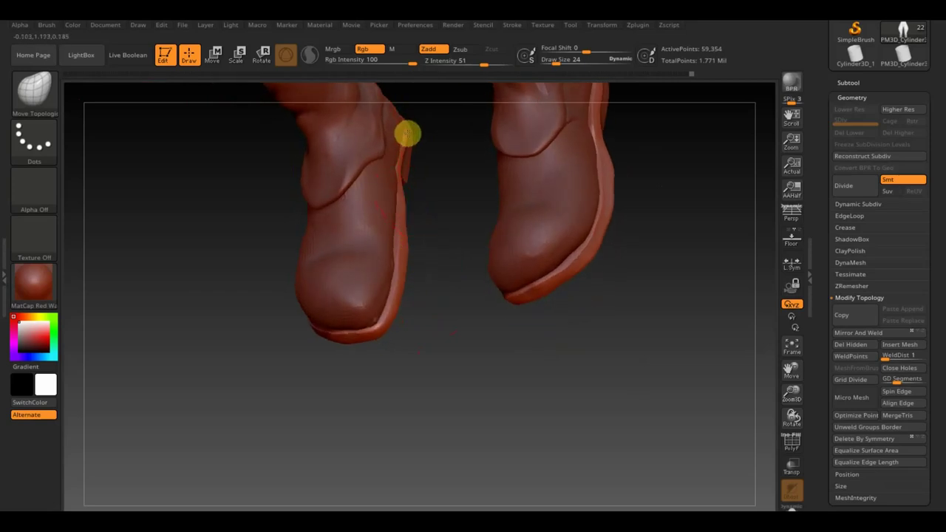
Lift the left boot's flap edge, smooth it, and select the PM3D_Sphere3D1_4 piece
drag(406, 171, 407, 138)
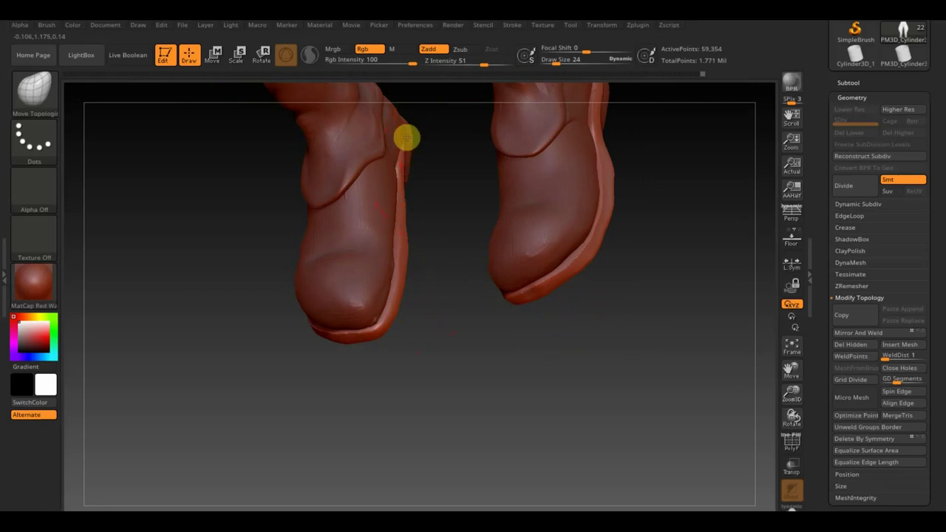
shift+drag(399, 185, 404, 264)
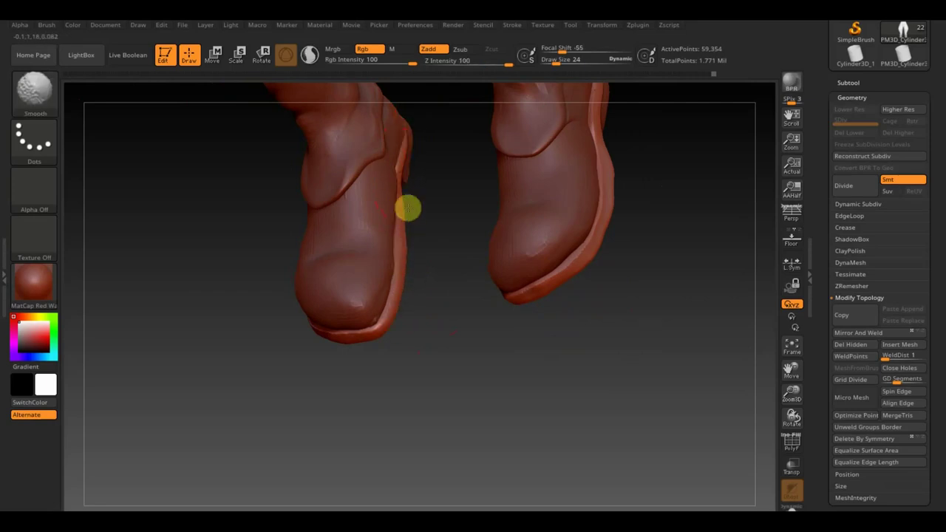
alt+click(382, 237)
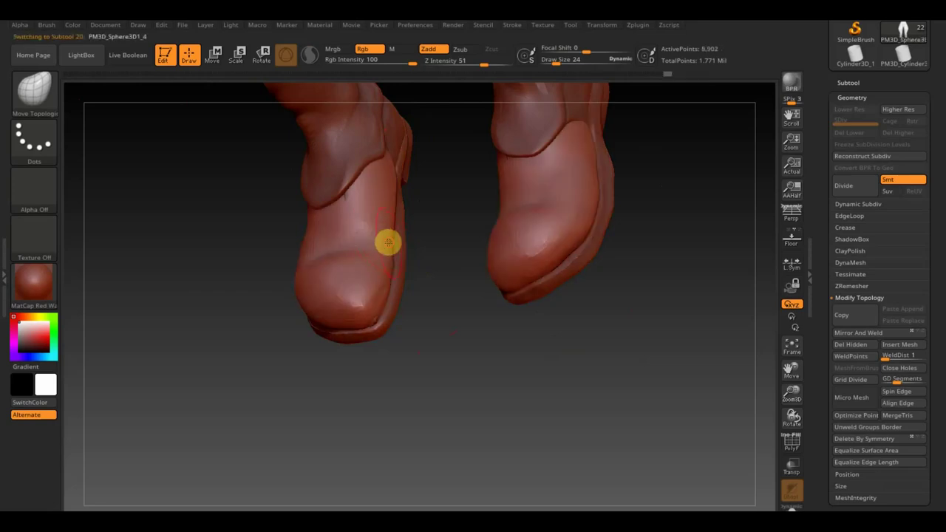
Orbit under the boots and make the PM3D_Cylinder3D1 piece active
mouse_move(415, 234)
right_down()
mouse_move(399, 226)
mouse_move(401, 205)
right_up()
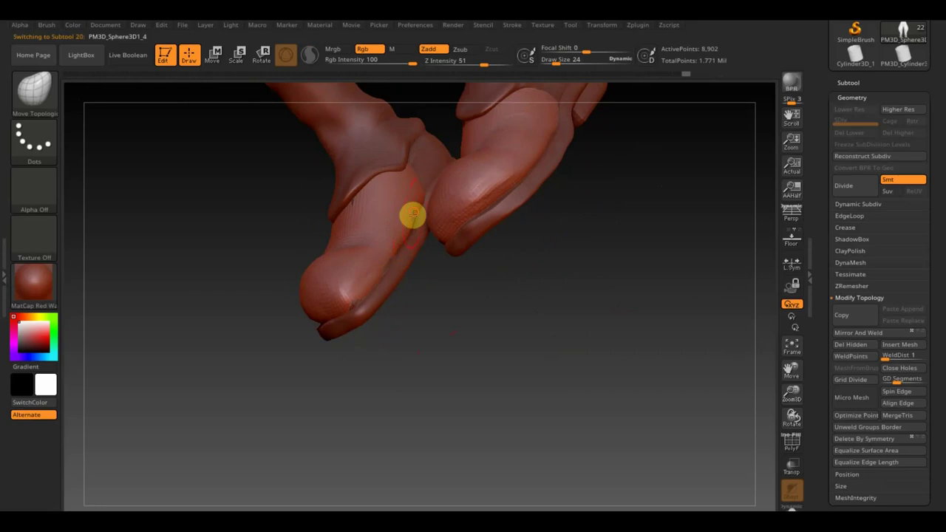
mouse_move(410, 251)
right_down()
mouse_move(422, 296)
mouse_move(425, 261)
right_up()
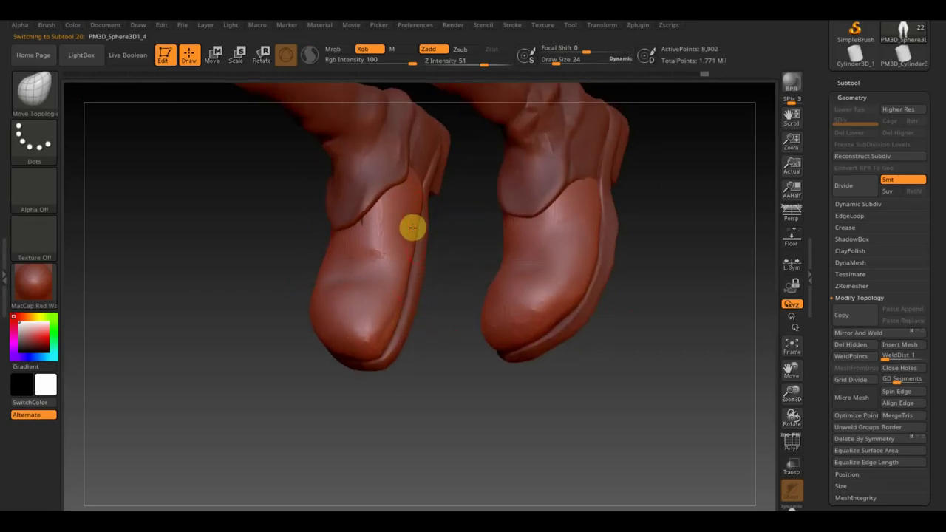
mouse_move(446, 238)
right_down()
mouse_move(454, 196)
mouse_move(429, 108)
mouse_move(527, 205)
mouse_move(498, 247)
mouse_move(432, 222)
right_up()
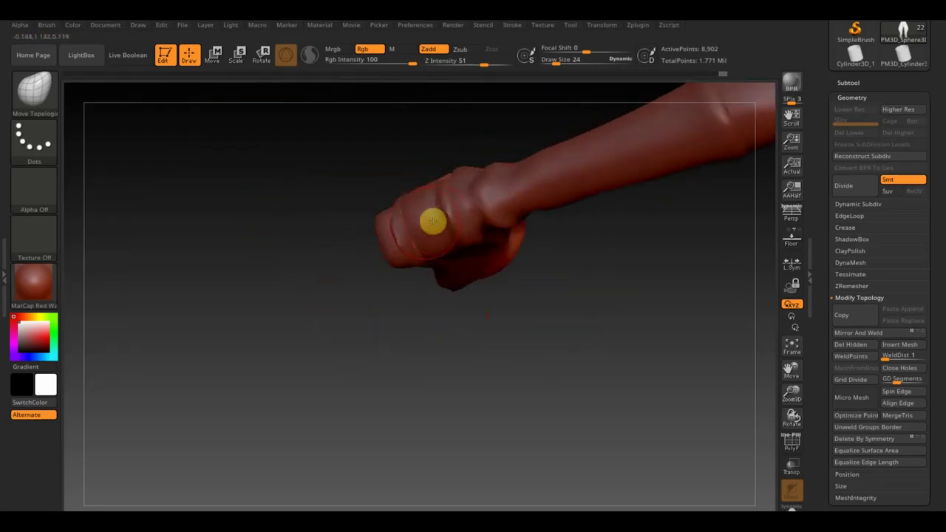
alt+click(399, 226)
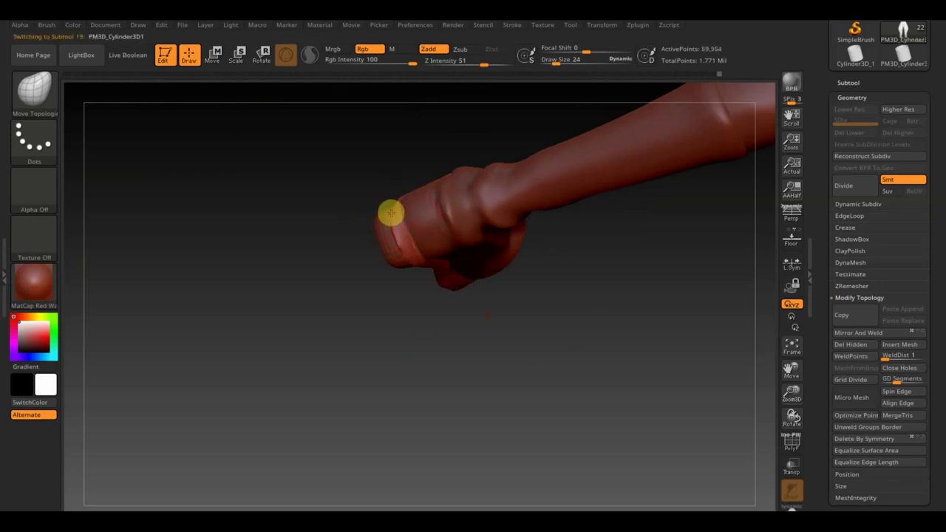
Reshape the edge along the boot toe, then select the Extract6 piece
mouse_move(363, 190)
right_down()
mouse_move(394, 200)
mouse_move(509, 298)
mouse_move(520, 342)
mouse_move(405, 244)
right_up()
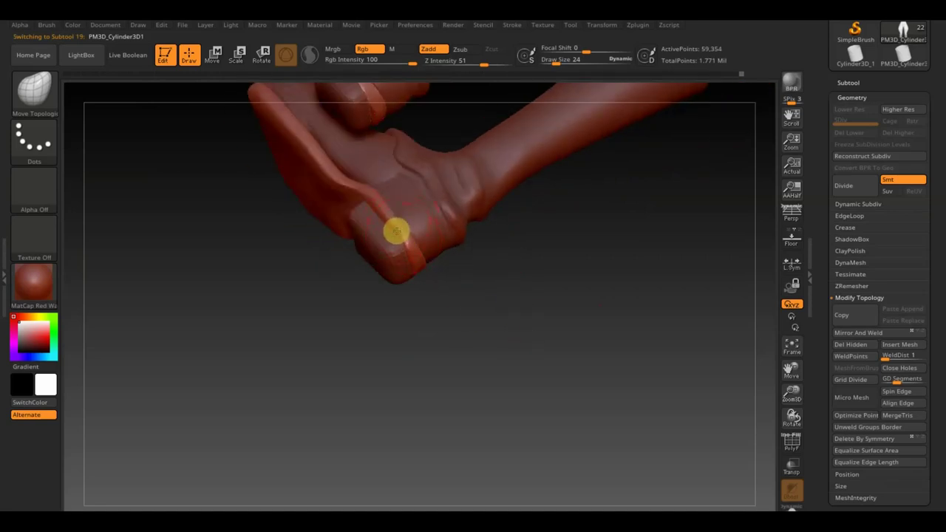
mouse_move(396, 232)
right_down()
mouse_move(487, 315)
mouse_move(463, 330)
mouse_move(399, 235)
right_up()
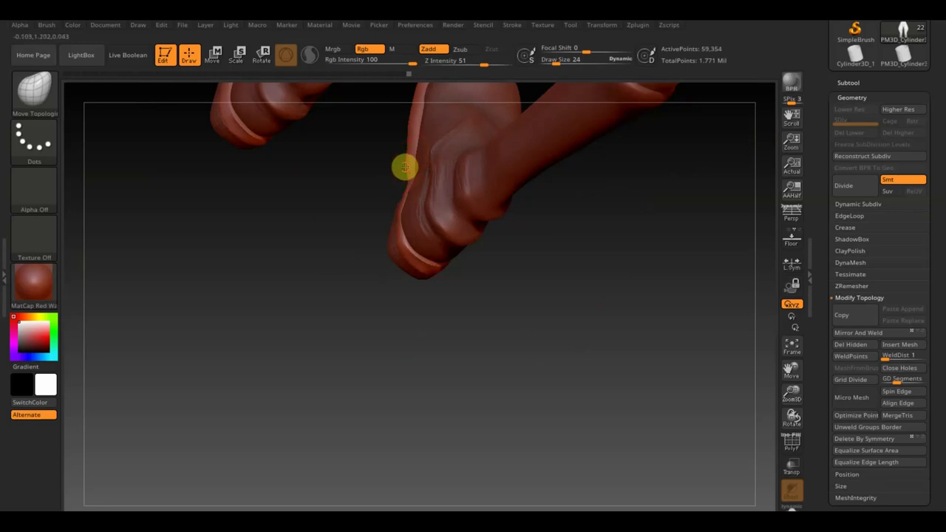
mouse_move(408, 166)
mouse_down()
mouse_move(410, 132)
mouse_move(412, 201)
mouse_up()
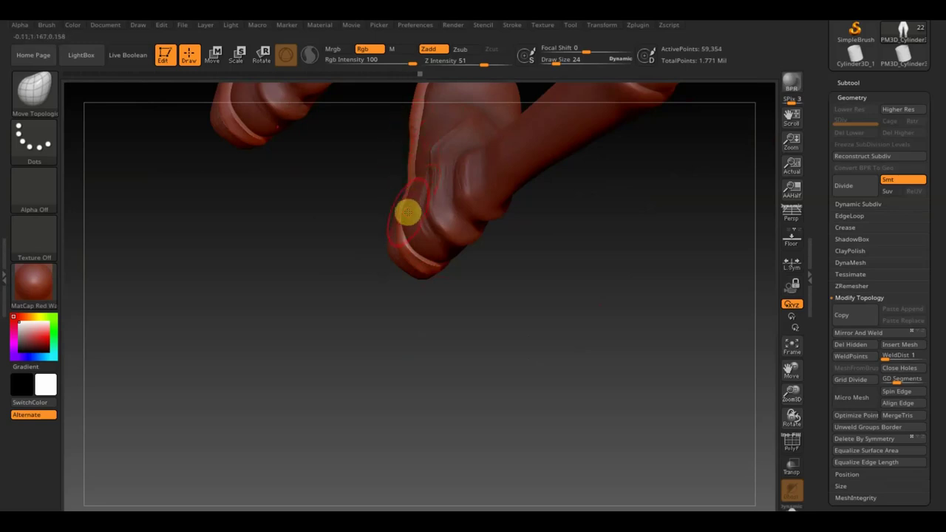
alt+click(407, 213)
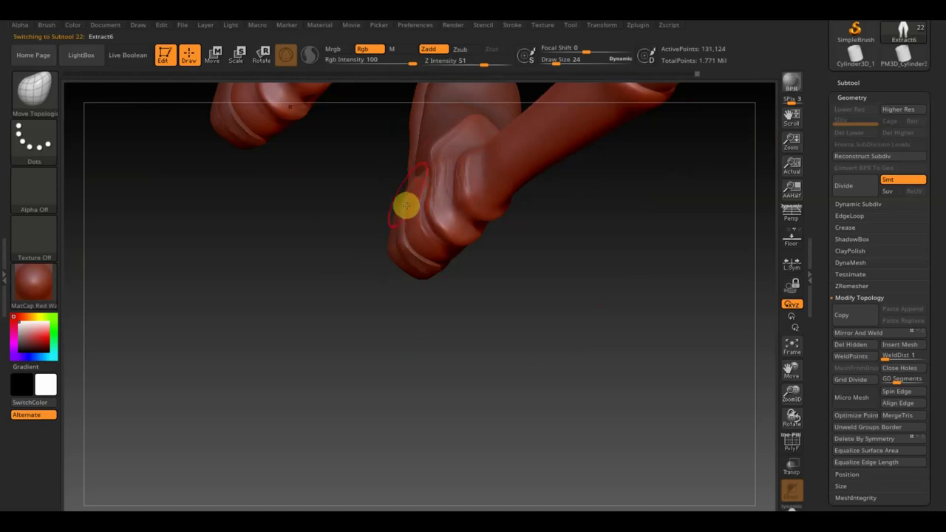
Stroke along the Extract6 boot edge, then zoom out to centre the whole figure
mouse_move(406, 205)
mouse_down()
mouse_move(409, 246)
mouse_move(517, 268)
mouse_move(513, 188)
mouse_move(567, 159)
mouse_move(632, 198)
mouse_up()
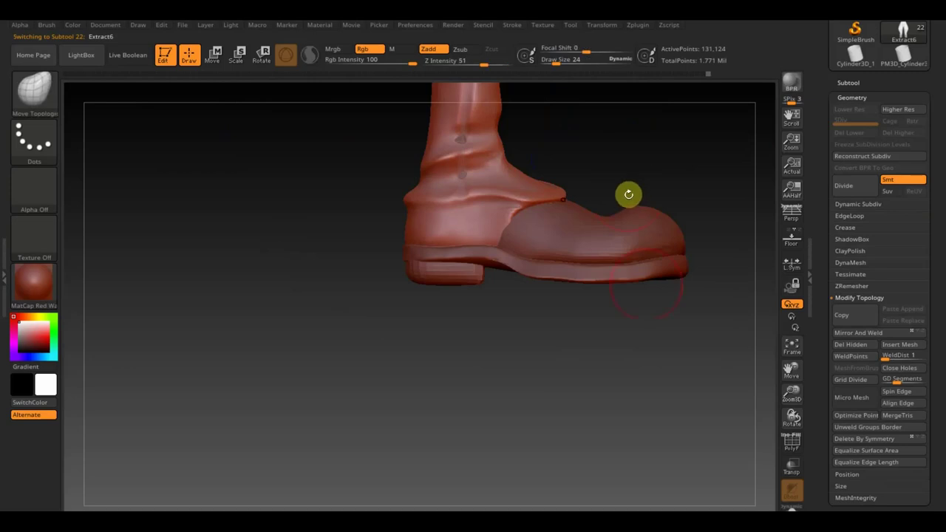
mouse_move(642, 340)
alt+mouse_down()
mouse_move(594, 244)
mouse_move(598, 333)
mouse_move(546, 226)
mouse_move(579, 291)
mouse_move(606, 321)
mouse_move(632, 276)
mouse_move(618, 297)
mouse_move(626, 332)
mouse_move(667, 403)
mouse_move(633, 419)
mouse_move(641, 471)
alt+mouse_up()
mouse_move(621, 435)
alt+mouse_down()
mouse_move(605, 398)
mouse_move(610, 327)
mouse_move(566, 343)
mouse_move(511, 342)
mouse_move(562, 376)
mouse_move(536, 362)
mouse_move(540, 372)
mouse_move(535, 343)
alt+mouse_up()
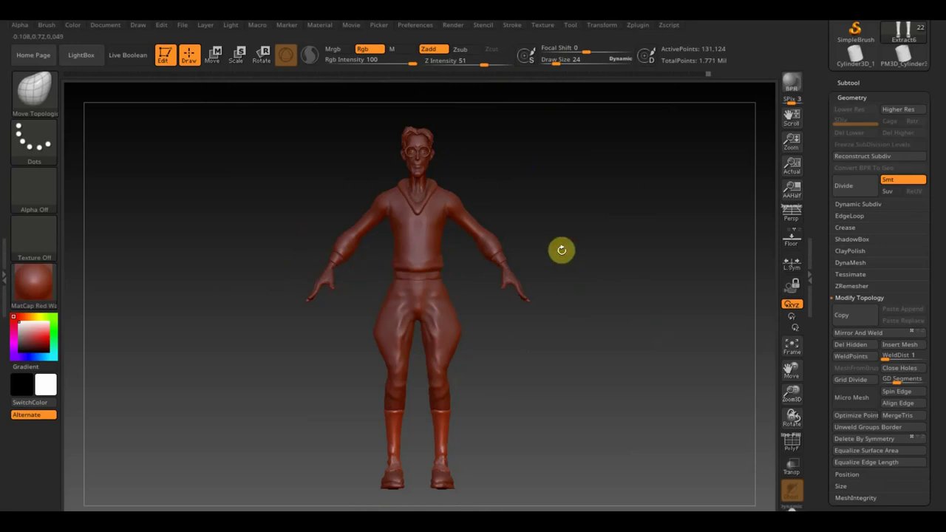
alt+drag(564, 226, 595, 320)
Select the Extract2 sweater piece and raise the draw size to 39
alt+drag(583, 230, 576, 408)
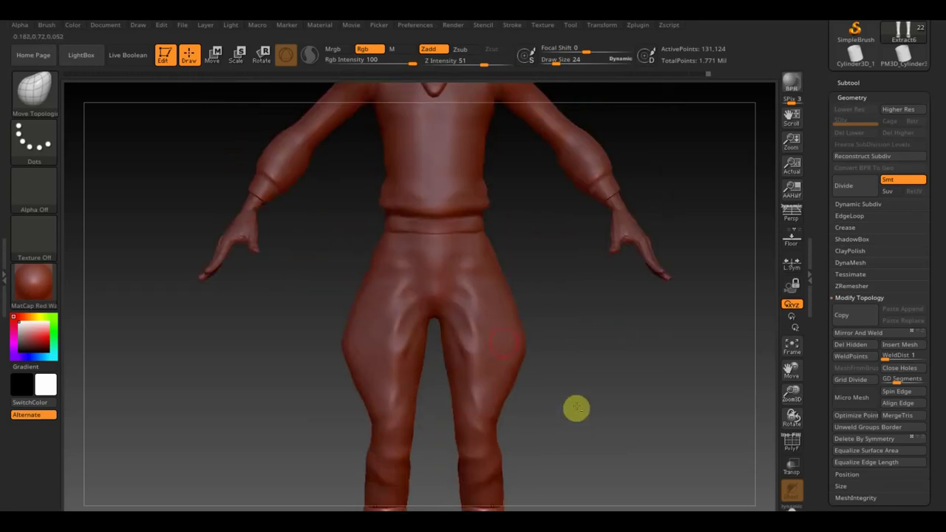
alt+click(275, 185)
mouse_move(274, 186)
alt+mouse_down()
mouse_move(298, 249)
mouse_move(270, 275)
alt+mouse_up()
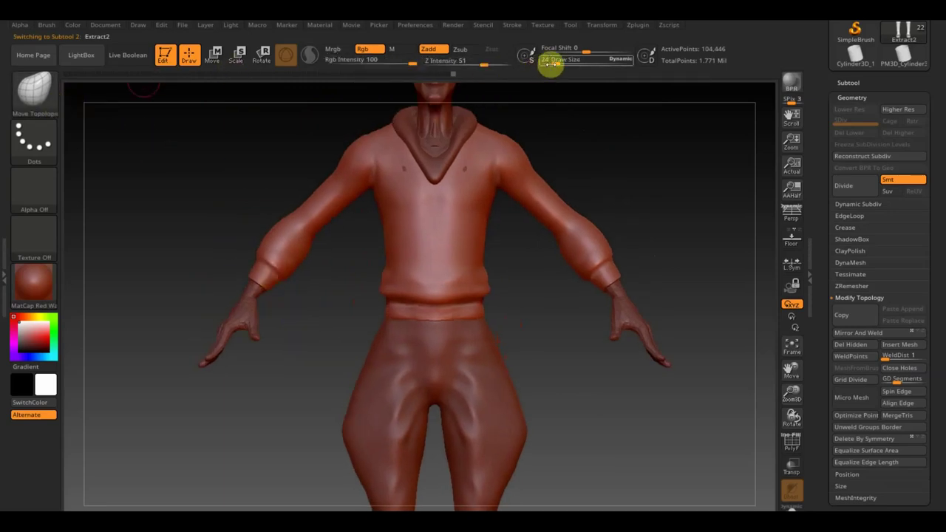
drag(551, 65, 560, 65)
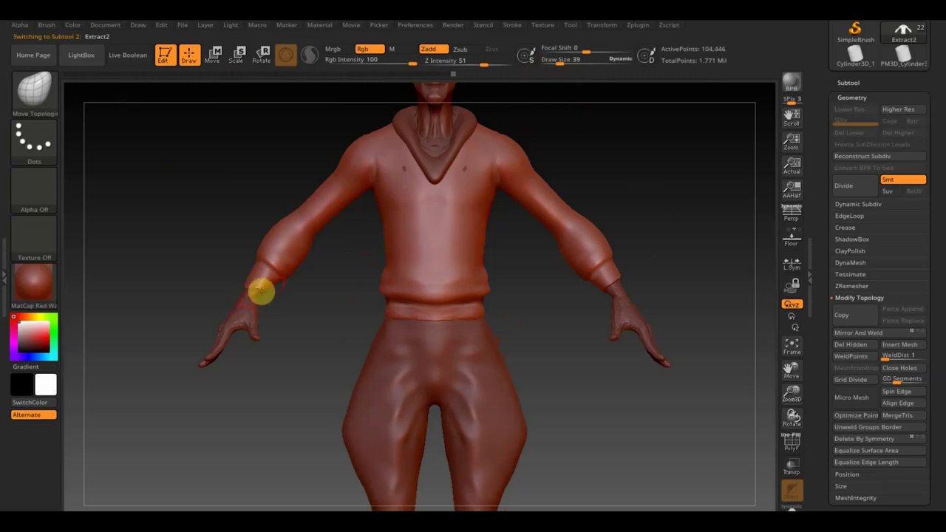
Orbit around the back, arms, hands and hips, then return to a centred front view
mouse_move(251, 293)
mouse_down()
mouse_move(217, 285)
mouse_move(249, 292)
mouse_up()
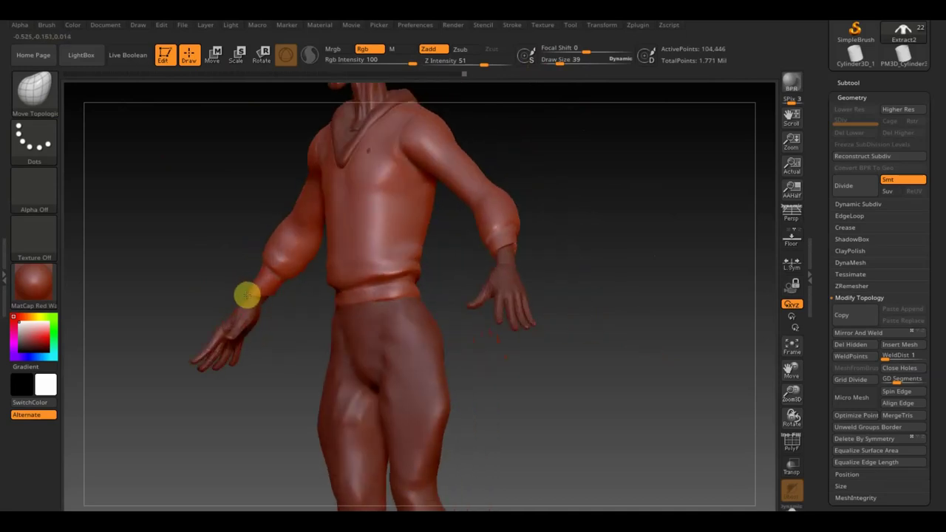
mouse_move(207, 261)
mouse_down()
mouse_move(341, 321)
mouse_move(374, 311)
mouse_up()
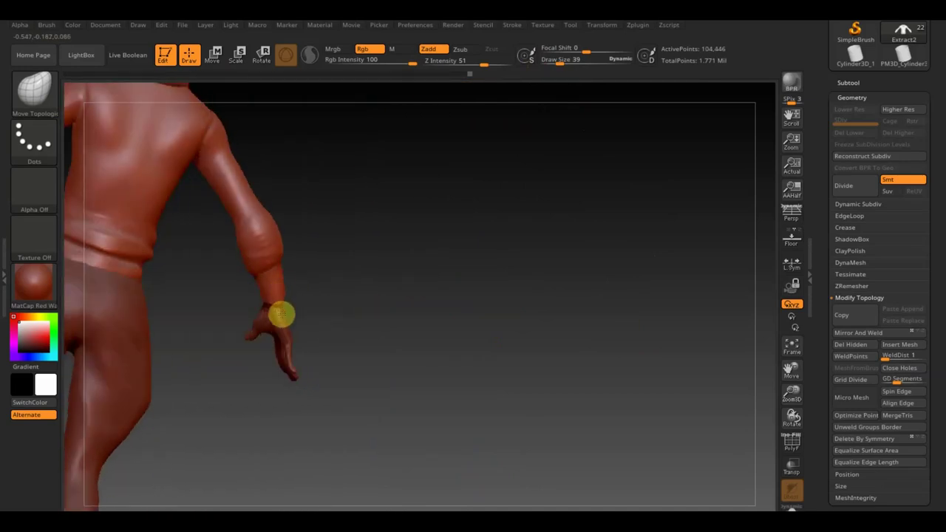
mouse_move(303, 289)
mouse_down()
mouse_move(249, 298)
mouse_move(367, 276)
mouse_move(344, 270)
mouse_up()
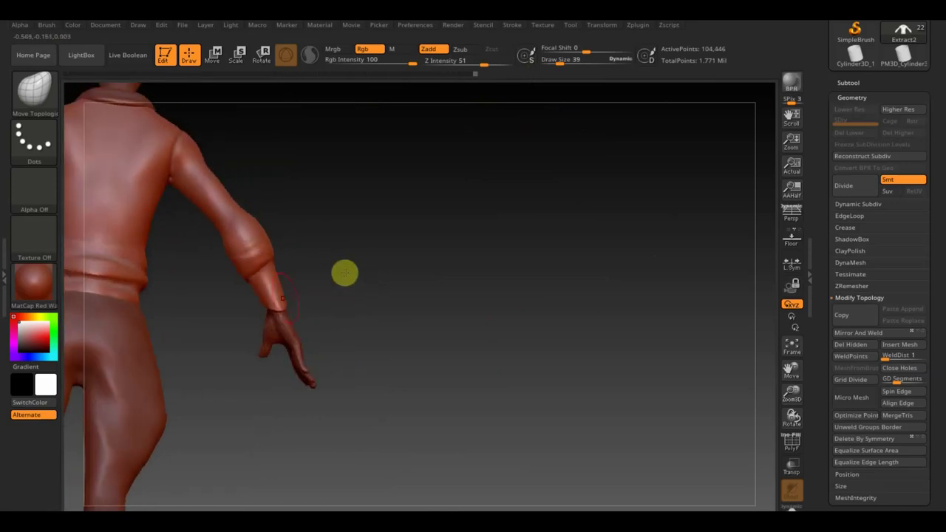
drag(302, 293, 289, 299)
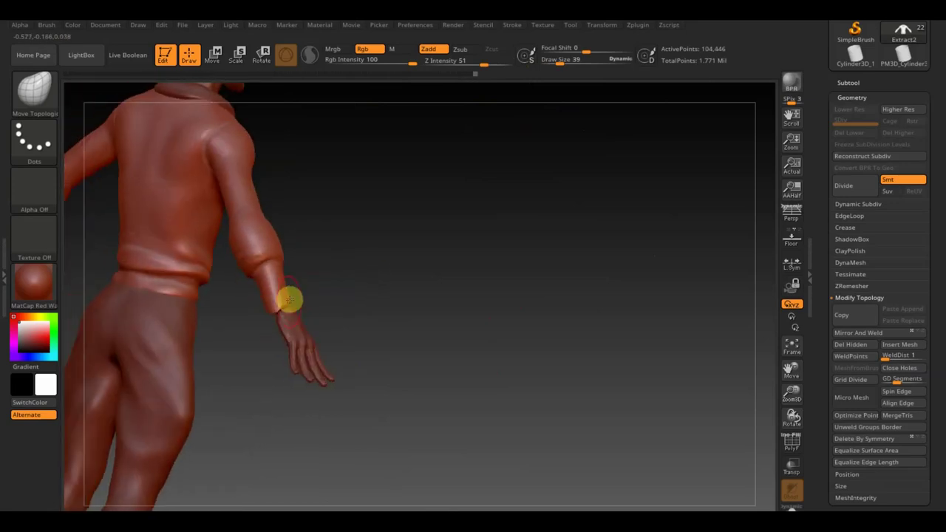
mouse_move(340, 254)
mouse_down()
mouse_move(293, 306)
mouse_move(278, 267)
mouse_up()
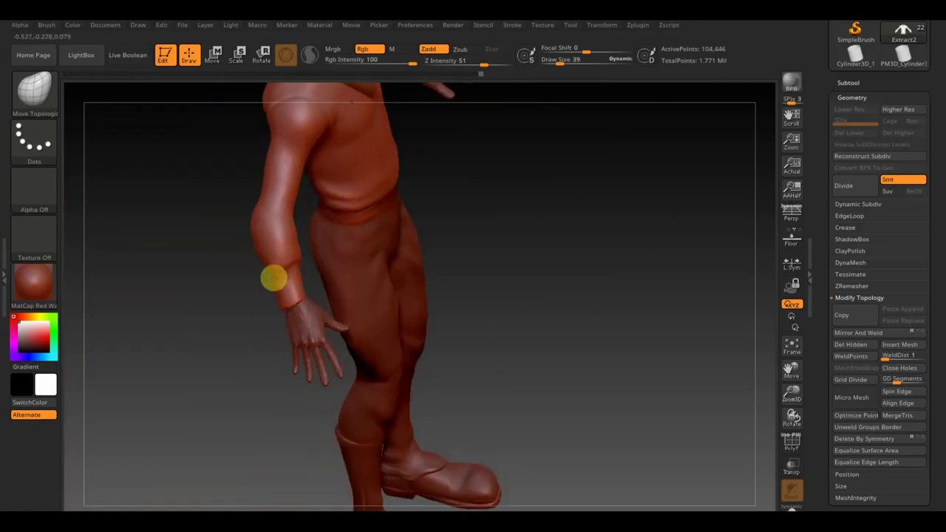
mouse_move(294, 267)
mouse_down()
mouse_move(237, 273)
mouse_move(306, 259)
mouse_up()
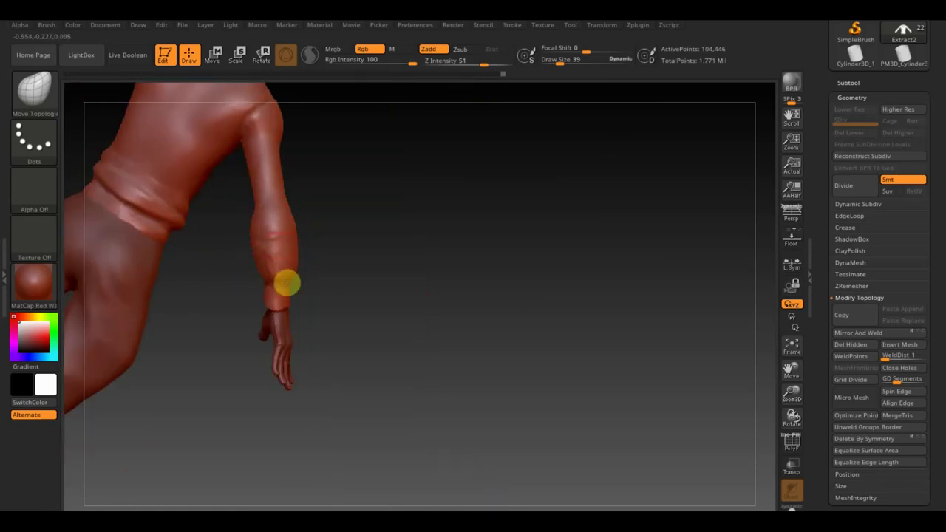
drag(323, 270, 298, 260)
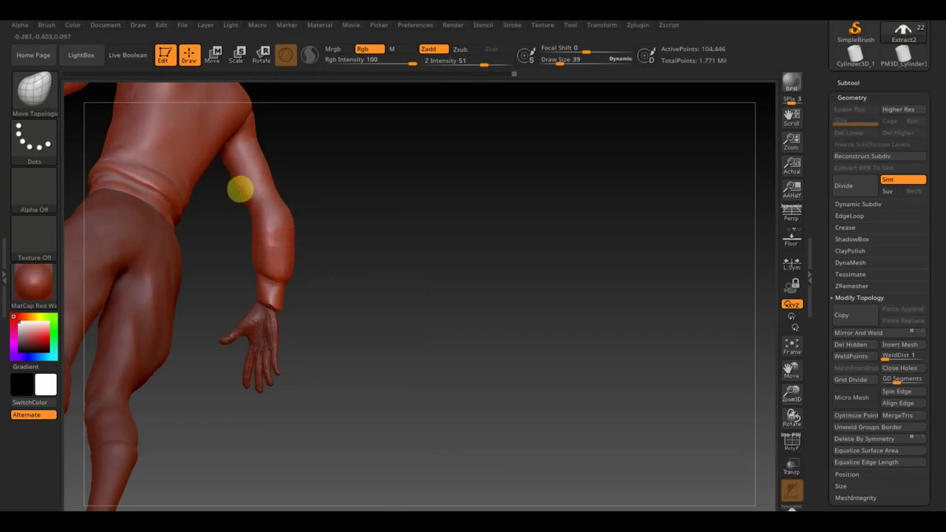
mouse_move(235, 170)
mouse_down()
mouse_move(248, 181)
mouse_move(243, 154)
mouse_up()
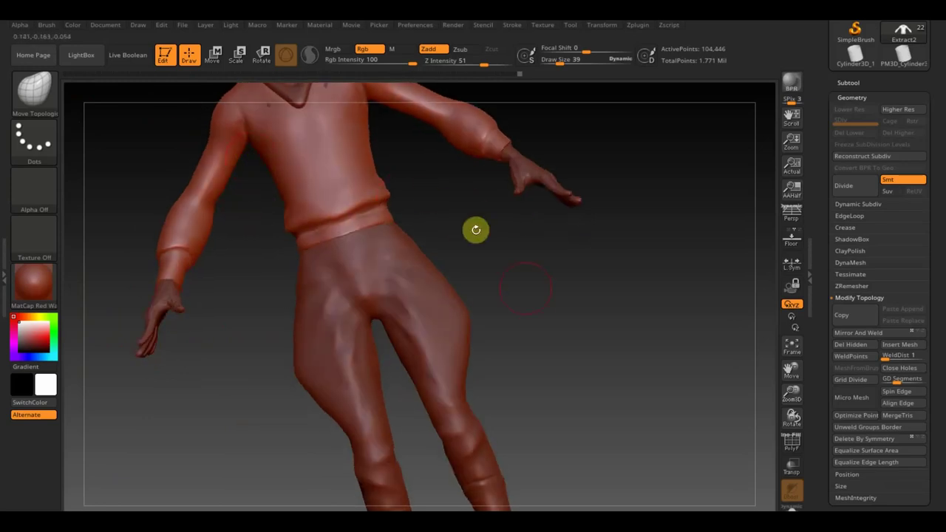
shift+drag(525, 278, 548, 316)
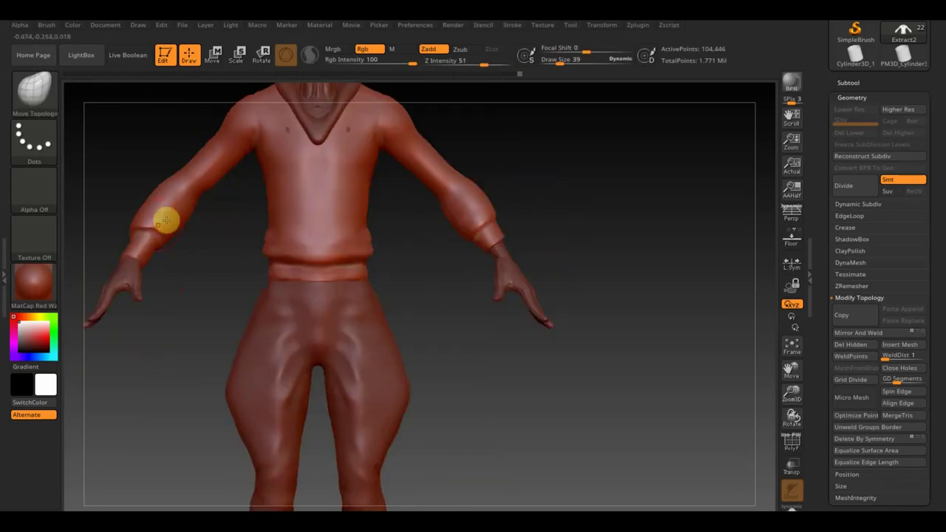
mouse_move(171, 245)
mouse_down()
mouse_move(180, 320)
mouse_move(158, 230)
mouse_up()
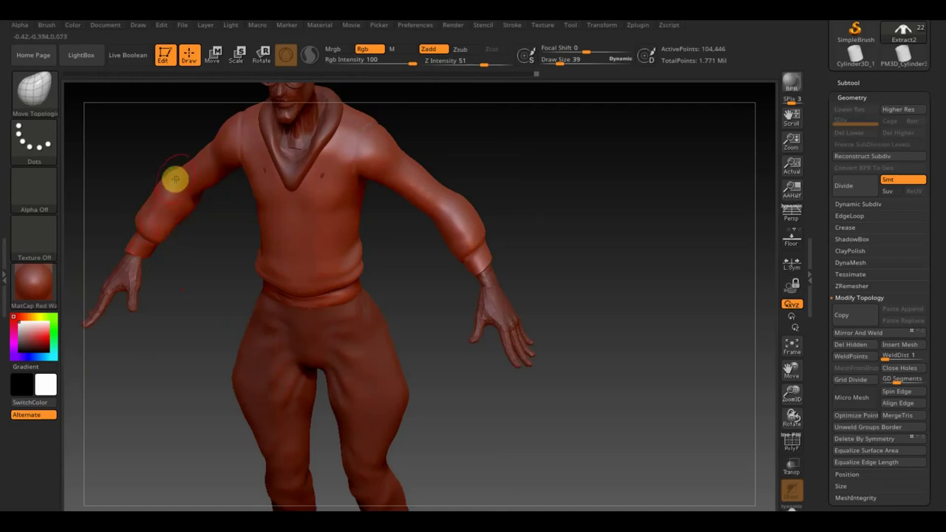
right_drag(490, 220, 563, 238)
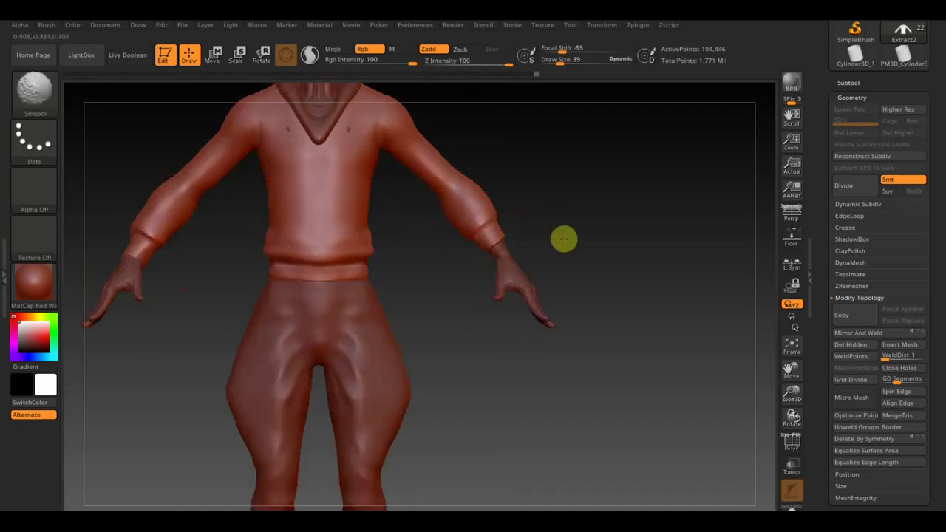
click(878, 334)
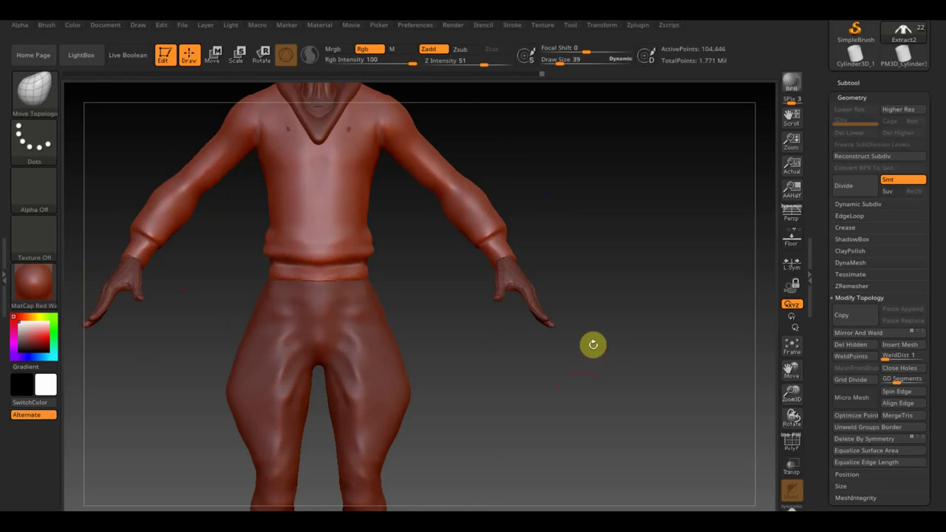
mouse_move(592, 414)
alt+right_down()
mouse_move(574, 347)
mouse_move(566, 388)
alt+right_up()
mouse_move(527, 363)
alt+right_down()
mouse_move(621, 454)
mouse_move(232, 377)
mouse_move(156, 310)
mouse_move(146, 259)
mouse_move(153, 300)
alt+right_up()
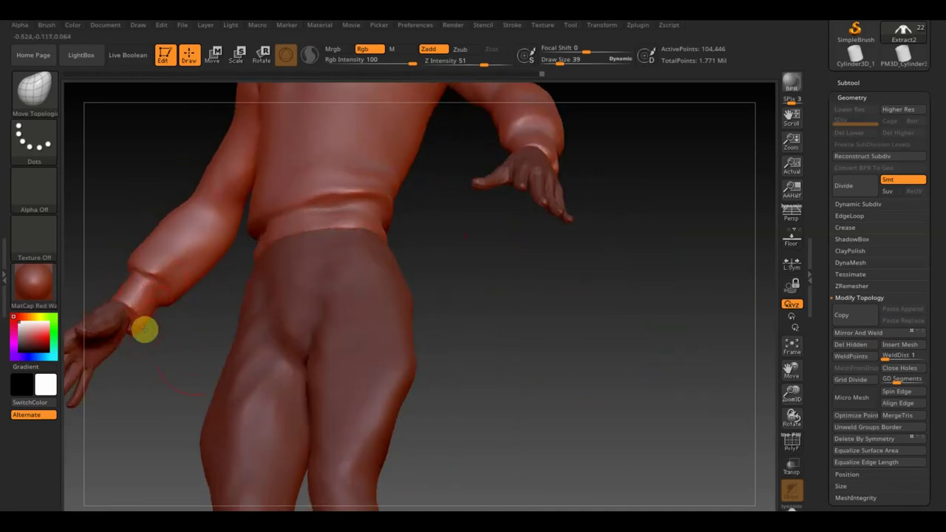
key(shift)
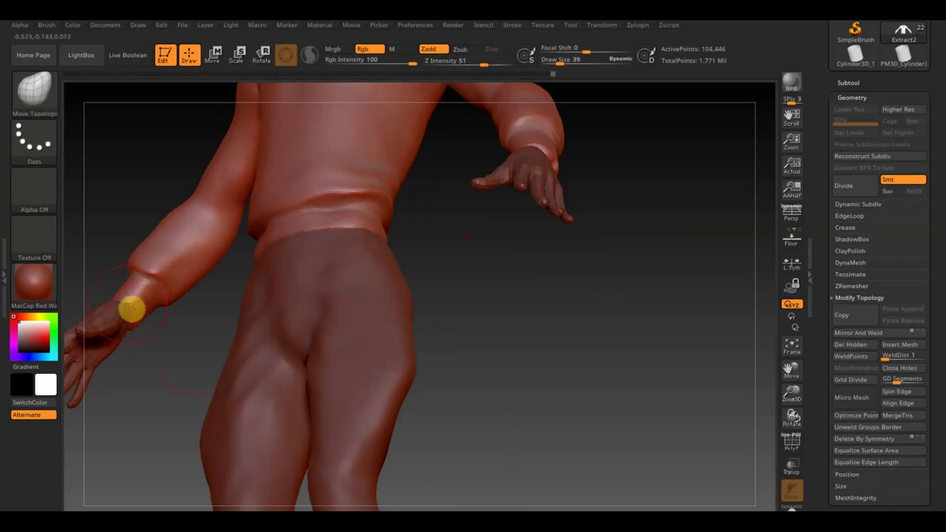
mouse_move(498, 294)
shift+right_down()
mouse_move(547, 383)
mouse_move(473, 244)
shift+right_up()
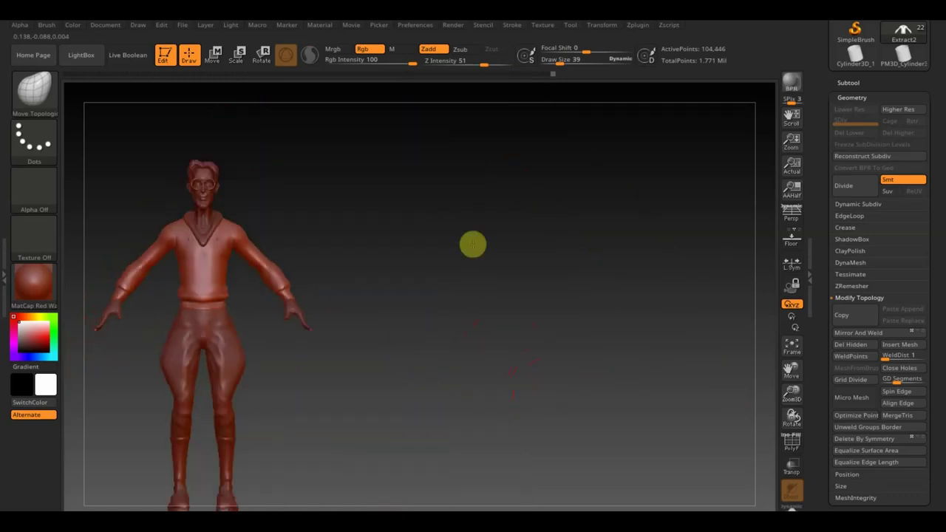
alt+right_drag(500, 315, 608, 276)
alt+right_drag(554, 306, 563, 321)
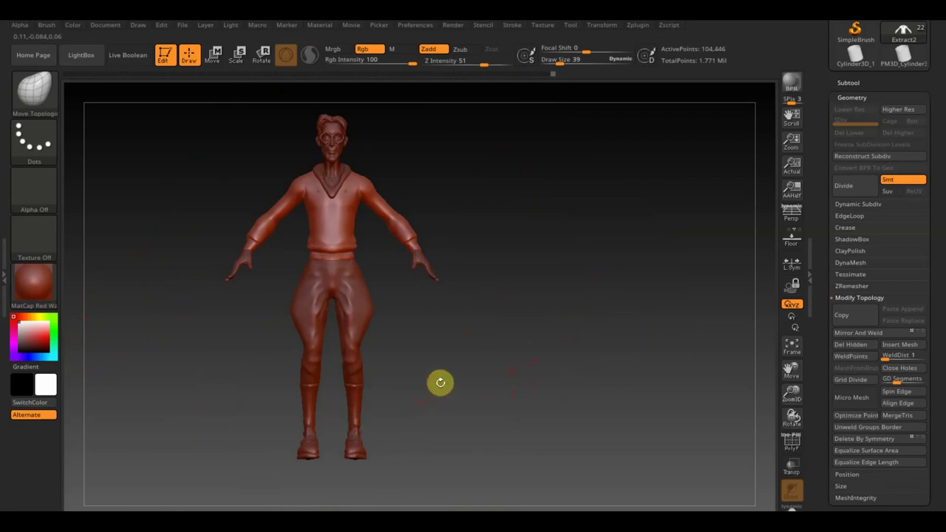
mouse_move(443, 382)
mouse_down()
mouse_move(460, 397)
mouse_move(535, 389)
mouse_move(481, 391)
mouse_up()
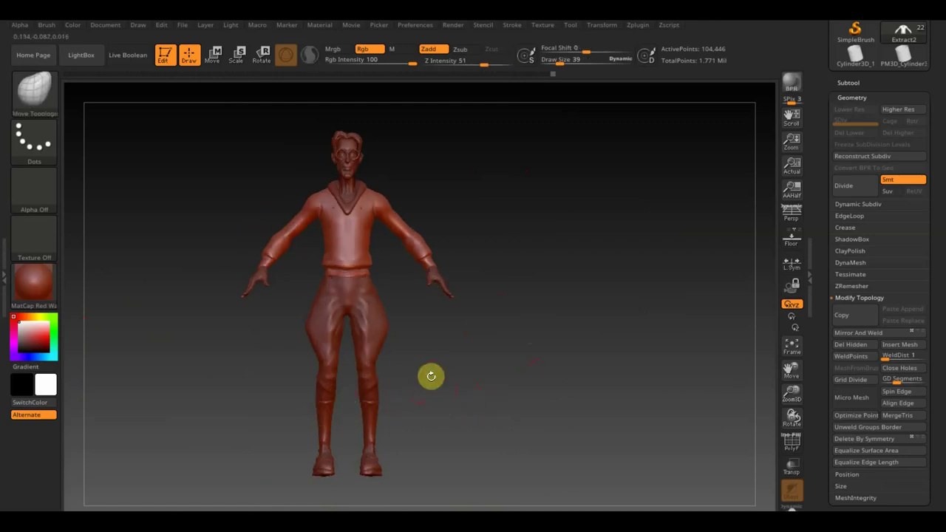
mouse_move(475, 397)
alt+mouse_down()
mouse_move(490, 431)
mouse_move(482, 414)
alt+mouse_up()
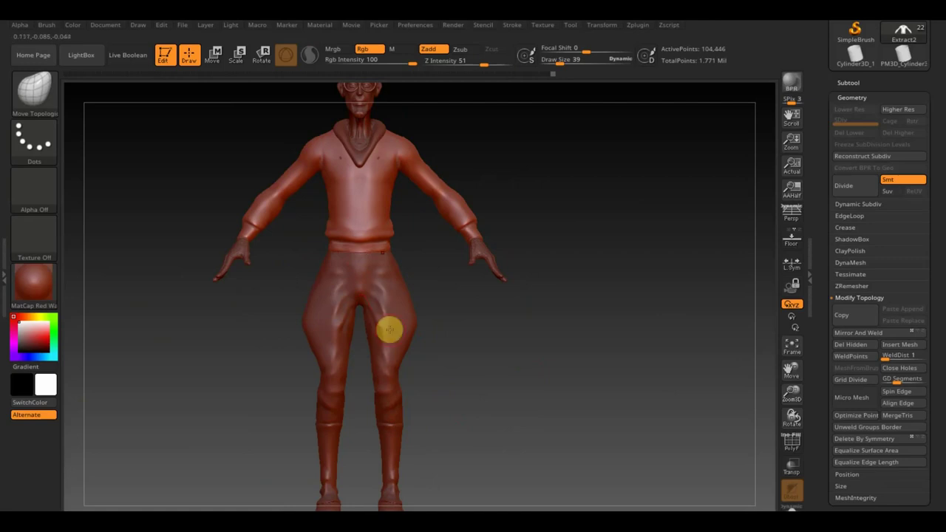
alt+click(392, 327)
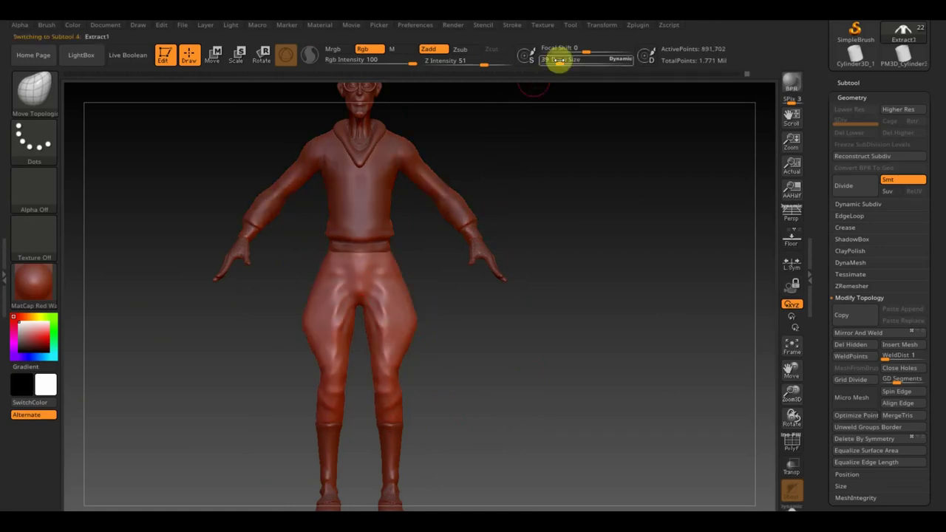
Enlarge the brush and view the breeches from three-quarter, top, side and front angles
drag(559, 61, 570, 79)
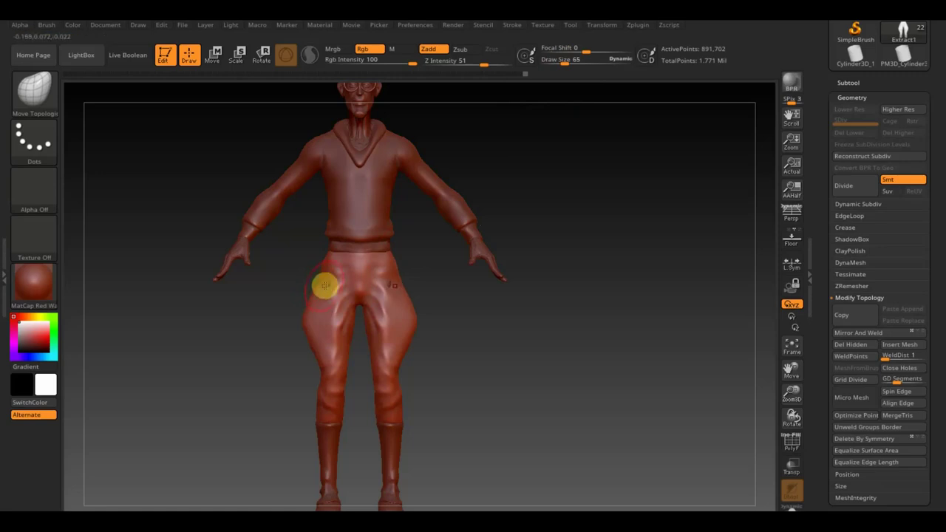
drag(427, 281, 330, 290)
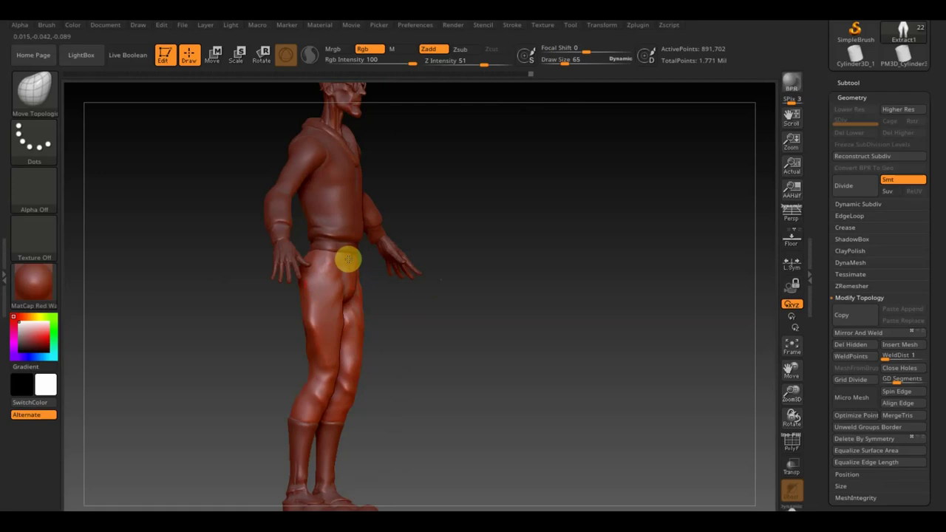
mouse_move(407, 288)
mouse_down()
mouse_move(374, 295)
mouse_move(361, 281)
mouse_up()
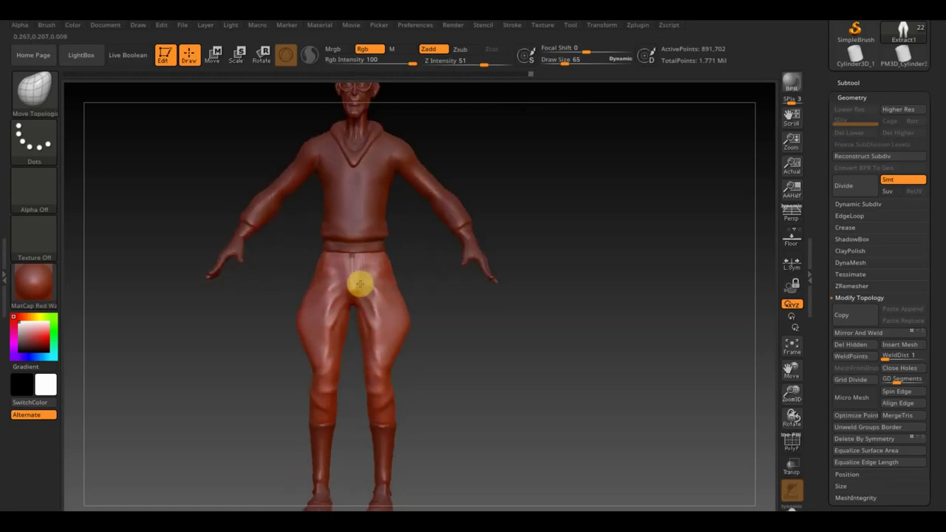
mouse_move(418, 302)
mouse_down()
mouse_move(386, 338)
mouse_move(383, 330)
mouse_up()
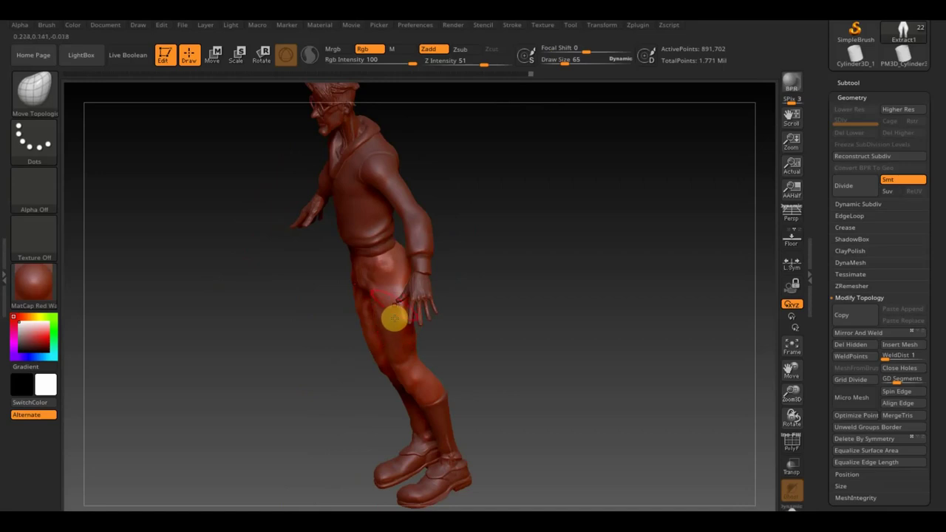
mouse_move(472, 292)
mouse_down()
mouse_move(490, 313)
mouse_move(480, 333)
mouse_up()
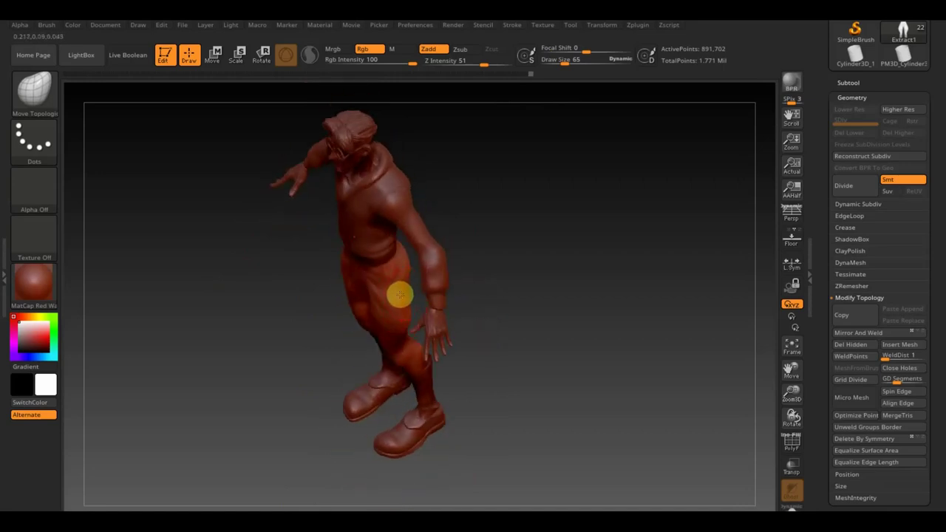
mouse_move(407, 298)
mouse_down()
mouse_move(468, 306)
mouse_move(522, 268)
mouse_move(510, 268)
mouse_move(591, 232)
mouse_move(603, 211)
mouse_up()
mouse_move(562, 302)
mouse_down()
mouse_move(464, 377)
mouse_move(410, 373)
mouse_move(379, 344)
mouse_move(376, 321)
mouse_up()
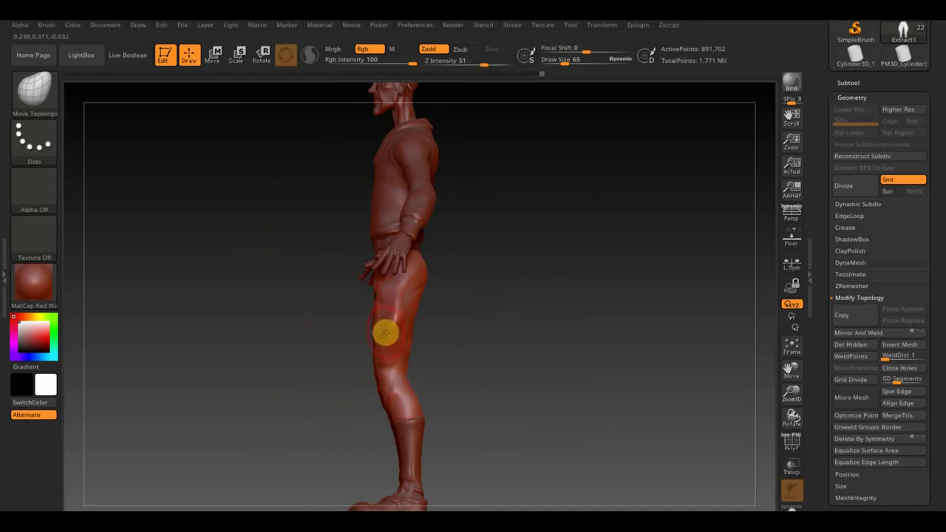
drag(429, 343, 524, 355)
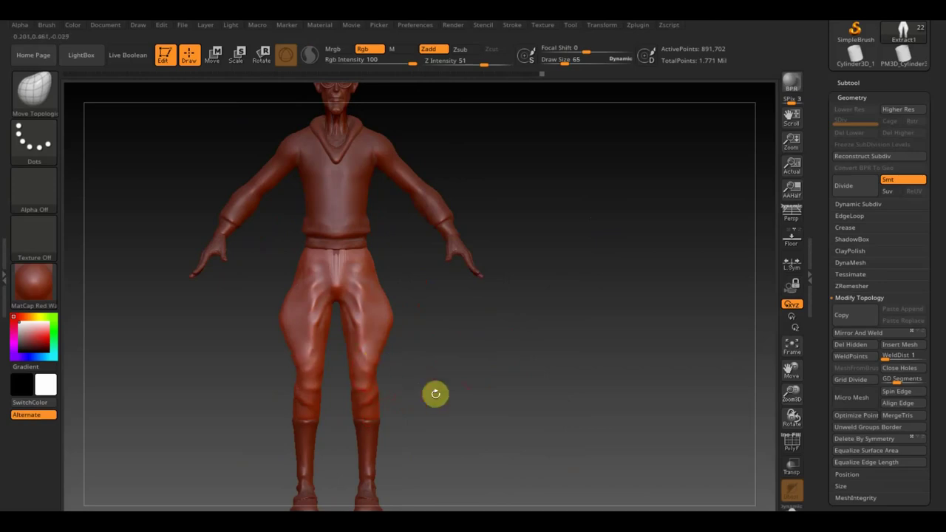
mouse_move(446, 403)
alt+mouse_down()
mouse_move(428, 371)
mouse_move(477, 369)
mouse_move(481, 387)
mouse_move(524, 387)
mouse_move(428, 393)
mouse_move(531, 389)
mouse_move(494, 388)
mouse_move(521, 387)
alt+mouse_up()
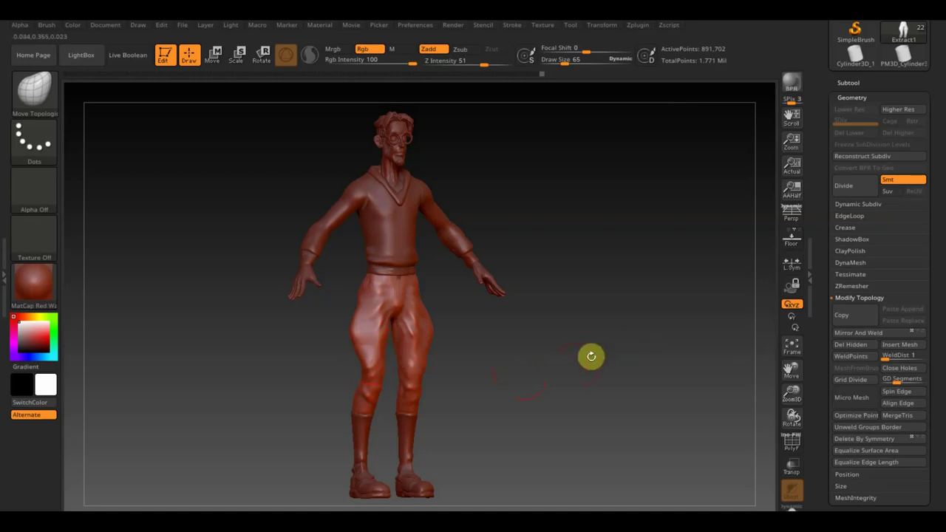
Review the body and glasses from several views, then select the Extract2 sweater and open the brush list
shift+drag(591, 357, 559, 369)
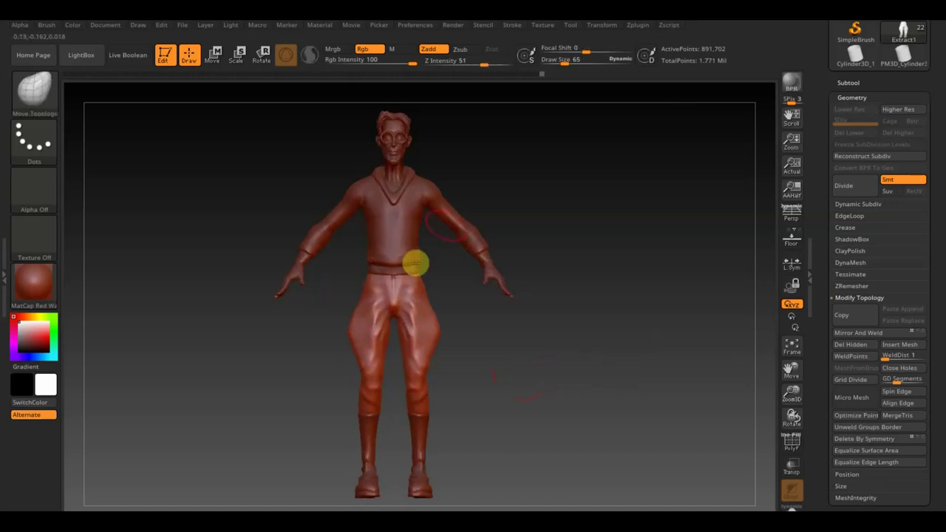
mouse_move(643, 319)
alt+mouse_down()
mouse_move(661, 356)
mouse_move(603, 300)
mouse_move(635, 419)
alt+mouse_up()
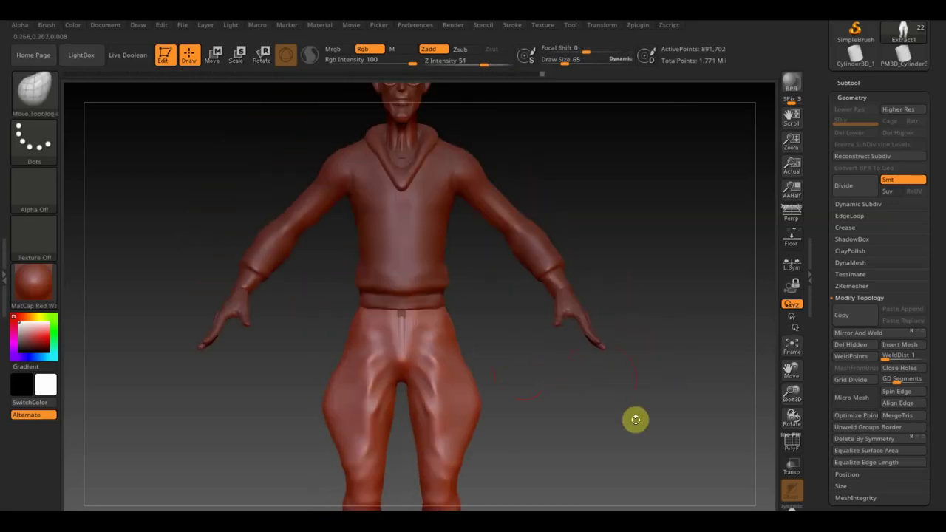
mouse_move(465, 203)
alt+mouse_down()
mouse_move(598, 209)
mouse_move(452, 274)
alt+mouse_up()
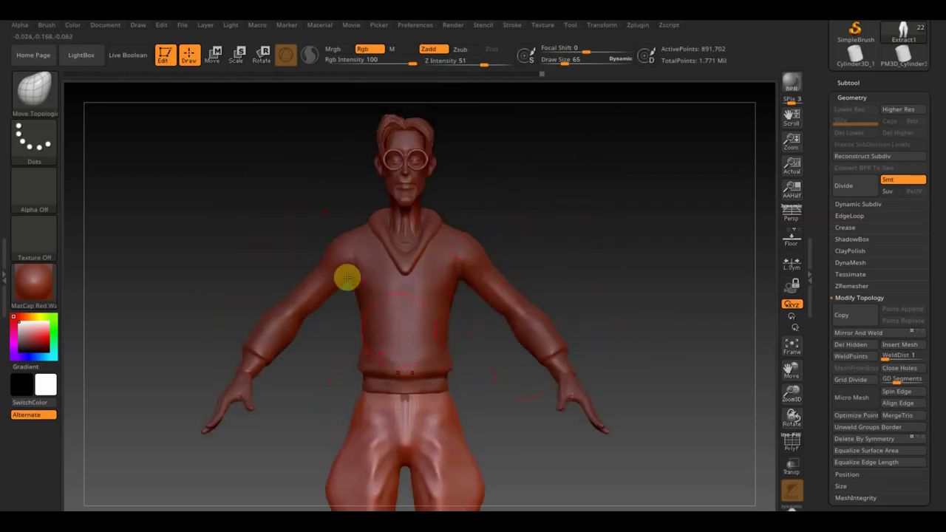
mouse_move(545, 268)
mouse_down()
mouse_move(621, 261)
mouse_move(560, 264)
mouse_move(582, 267)
mouse_up()
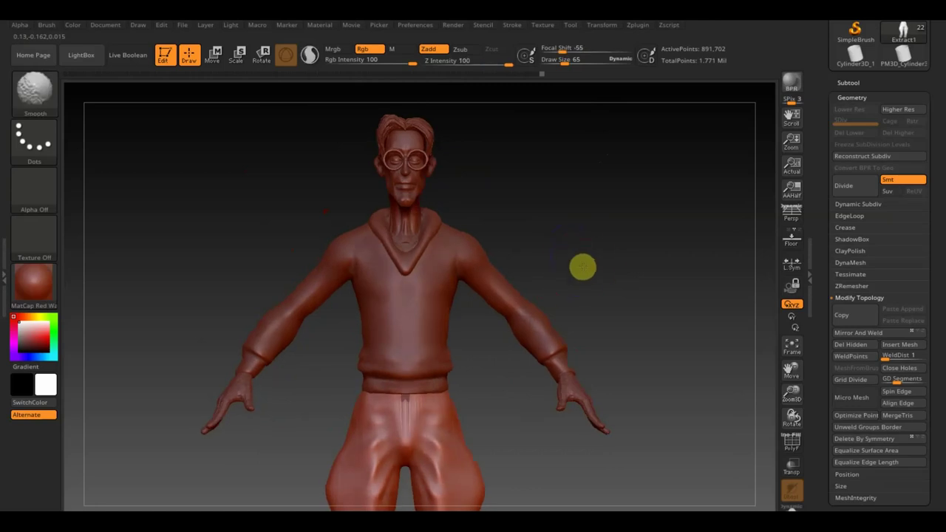
mouse_move(606, 304)
alt+mouse_down()
mouse_move(576, 249)
mouse_move(570, 201)
alt+mouse_up()
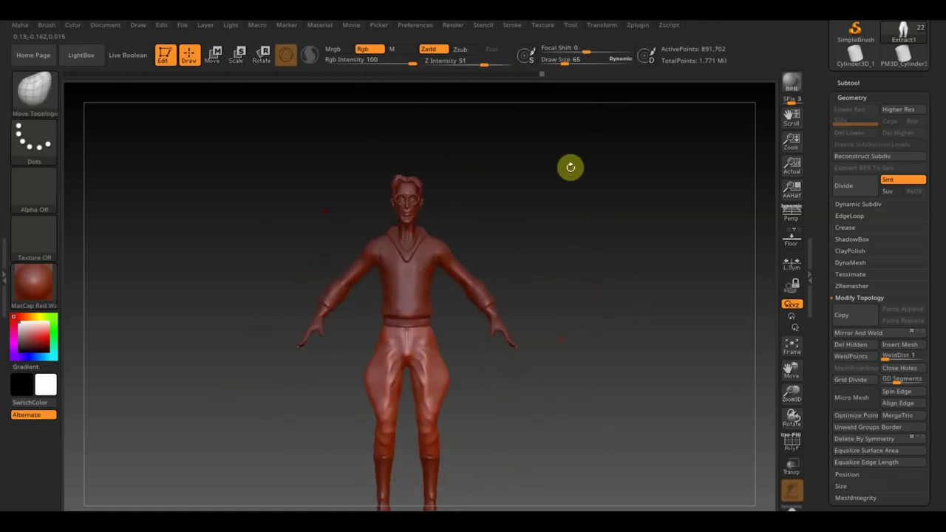
mouse_move(463, 283)
alt+mouse_down()
mouse_move(572, 336)
mouse_move(480, 217)
alt+mouse_up()
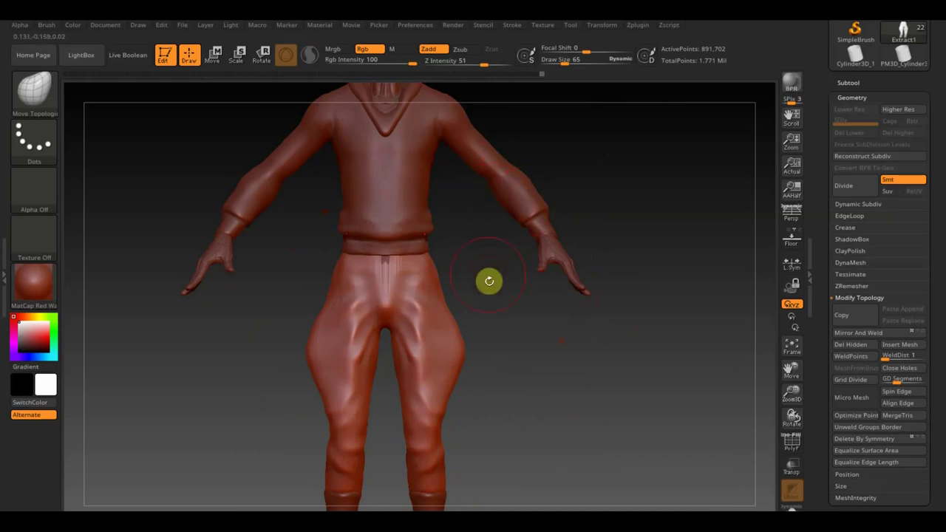
alt+drag(489, 281, 492, 378)
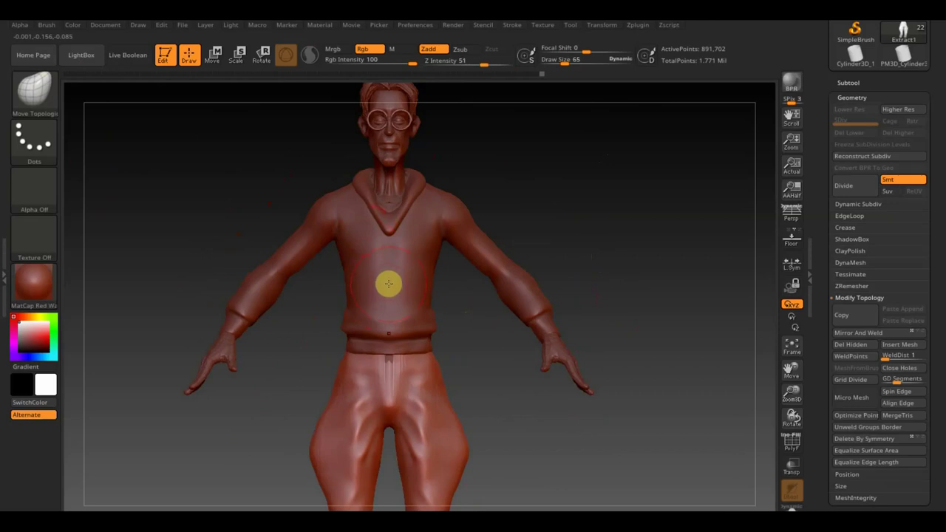
alt+click(384, 287)
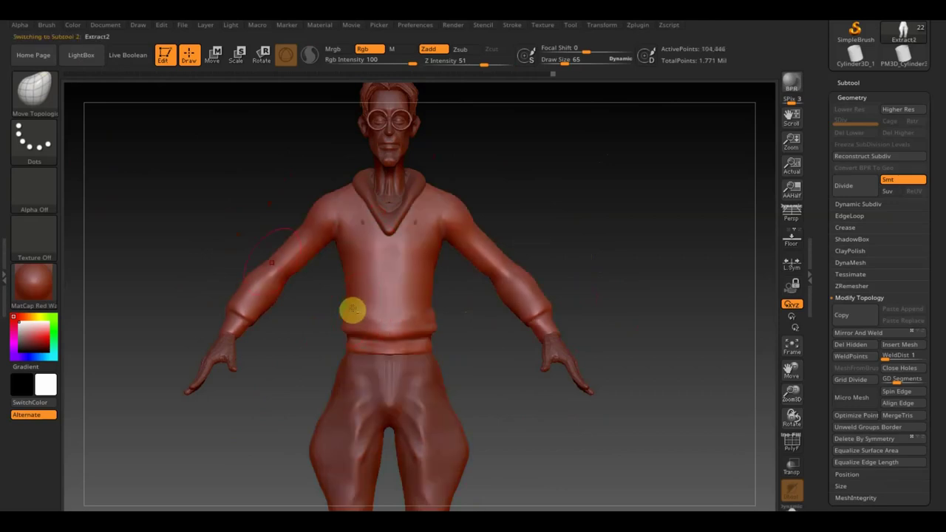
click(34, 90)
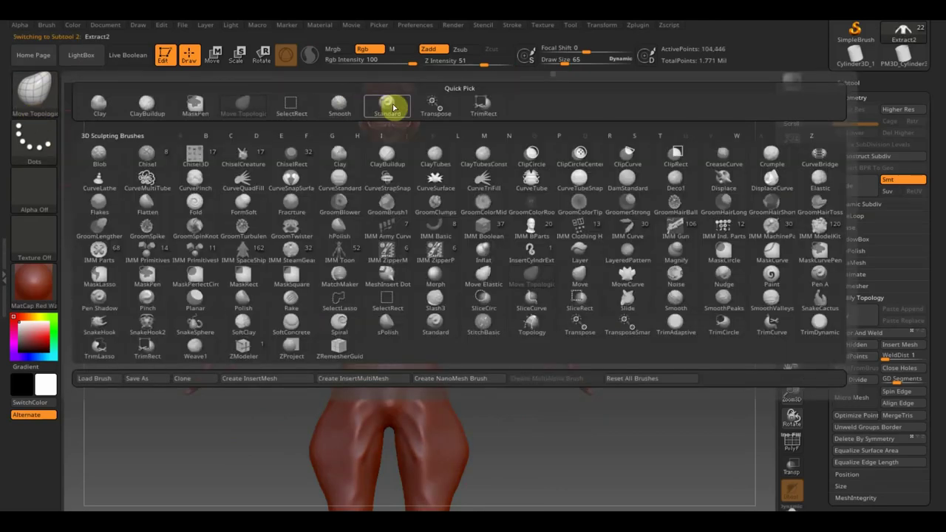
With a smaller Standard brush, carve waistband, diagonal and side-fold creases on the sweater
click(393, 108)
drag(566, 64, 553, 63)
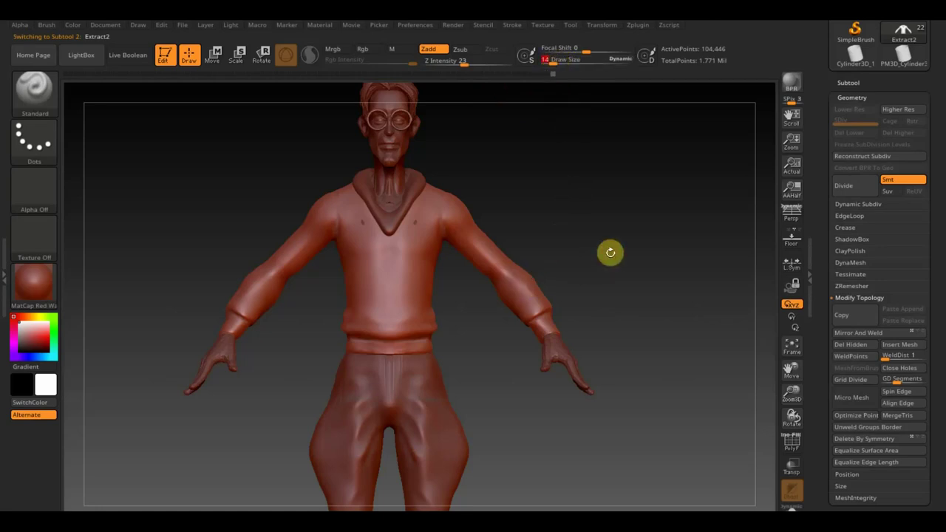
alt+drag(610, 252, 644, 306)
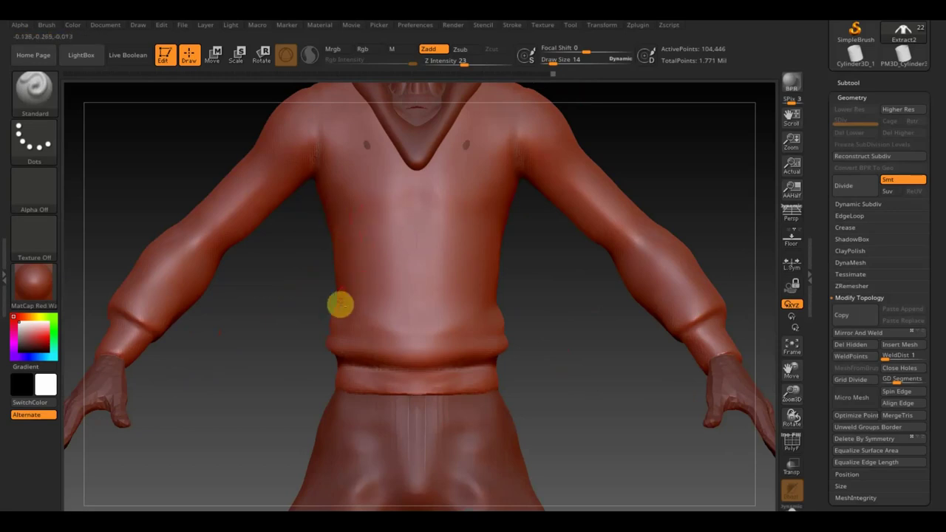
drag(357, 320, 416, 344)
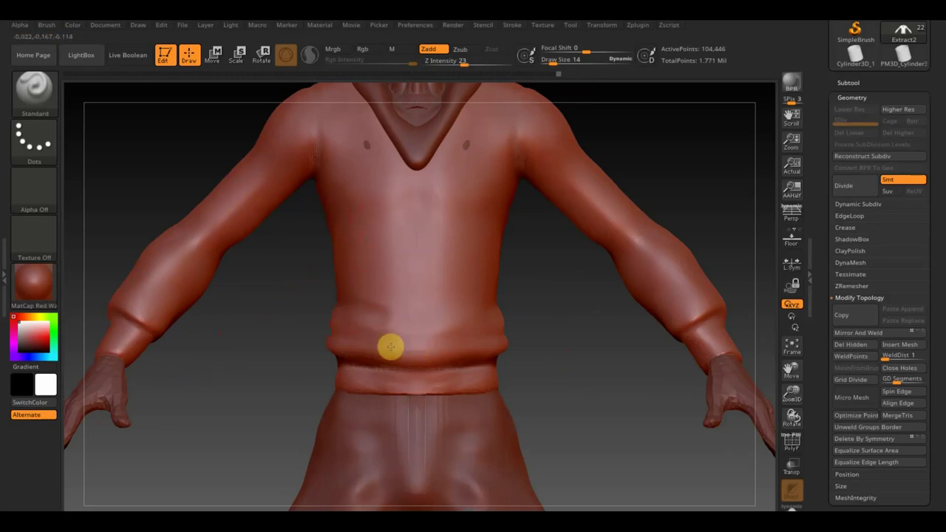
drag(327, 337, 404, 306)
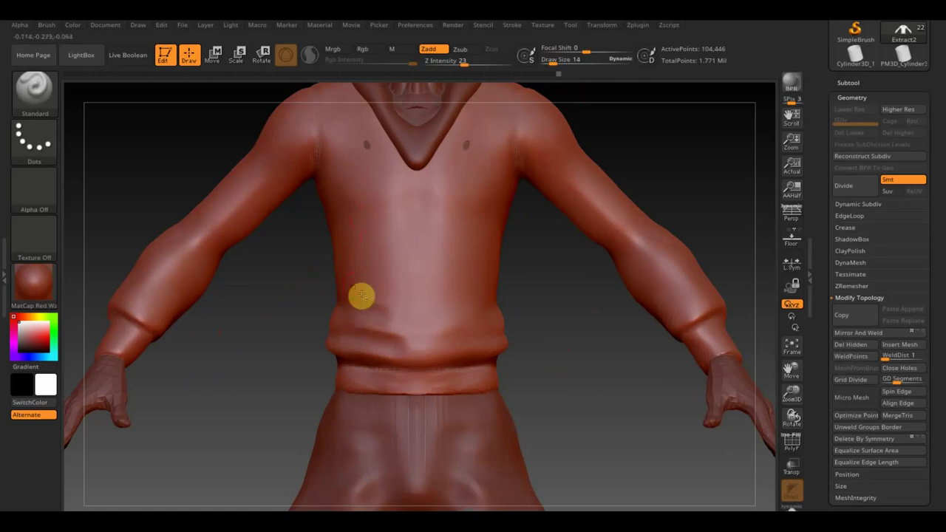
drag(355, 269, 401, 295)
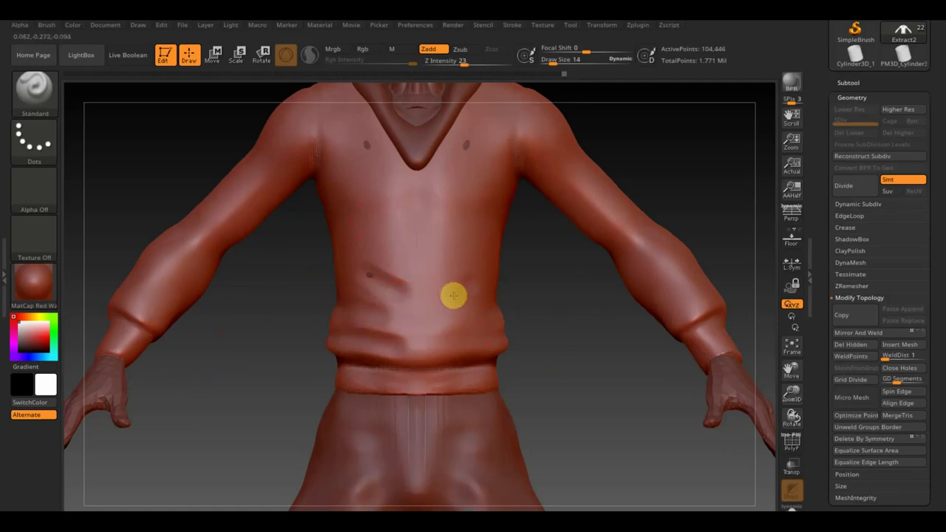
drag(477, 284, 490, 249)
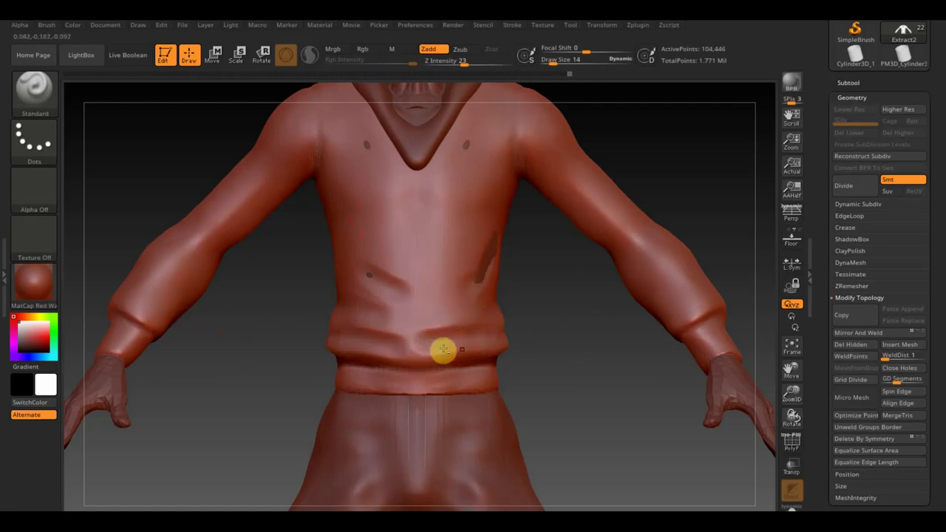
Smooth the sweater creases, shrink the brush further, and turn the model to inspect the chest
key(shift)
drag(410, 340, 384, 333)
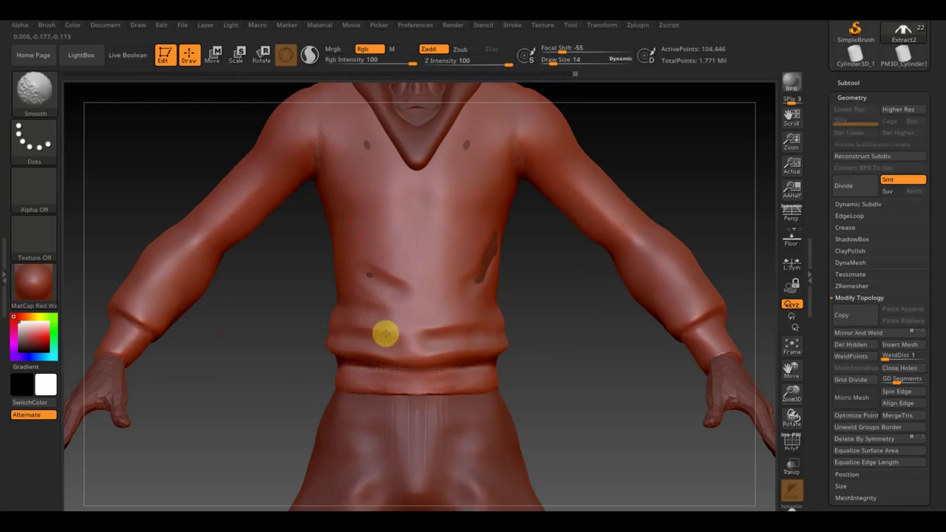
shift+drag(421, 303, 396, 281)
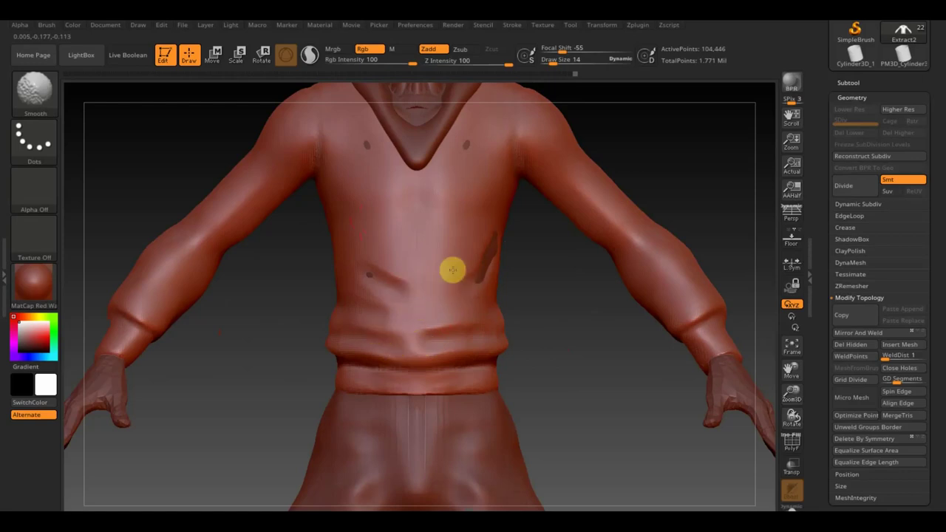
key(shift)
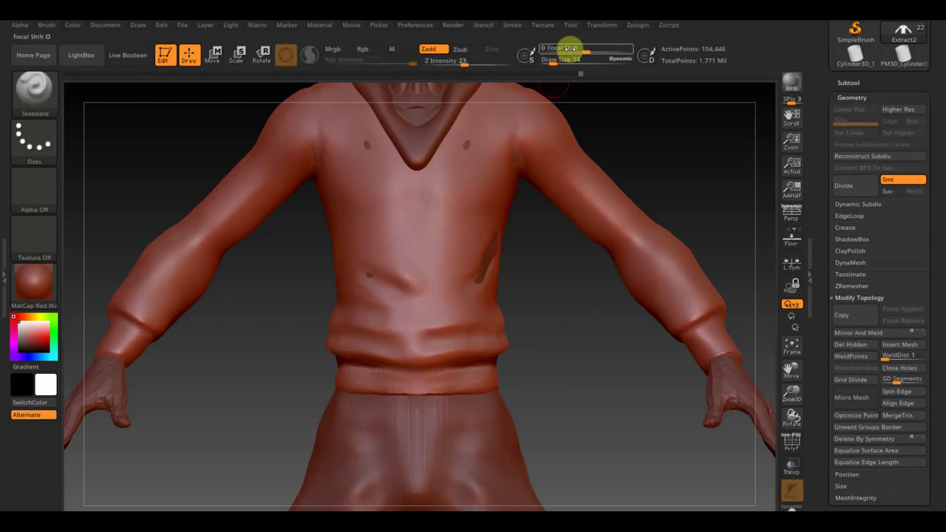
drag(552, 62, 551, 64)
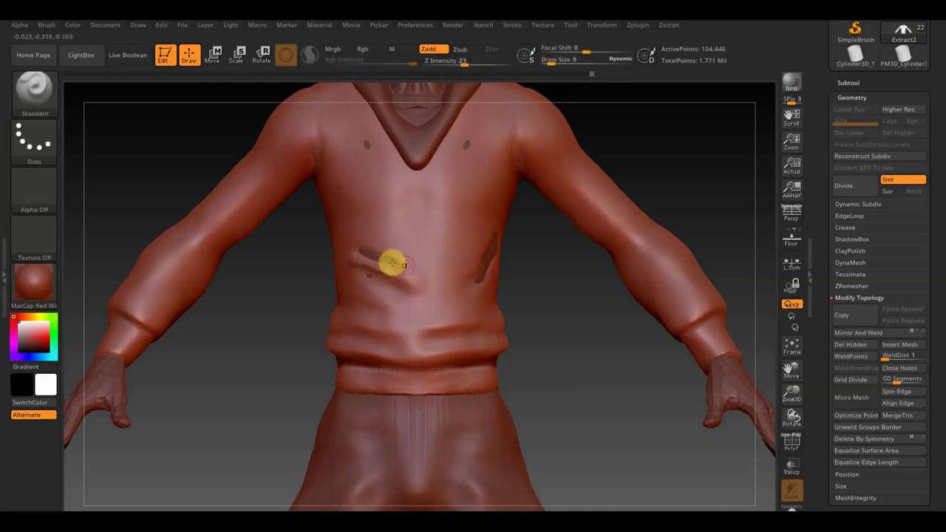
key(shift)
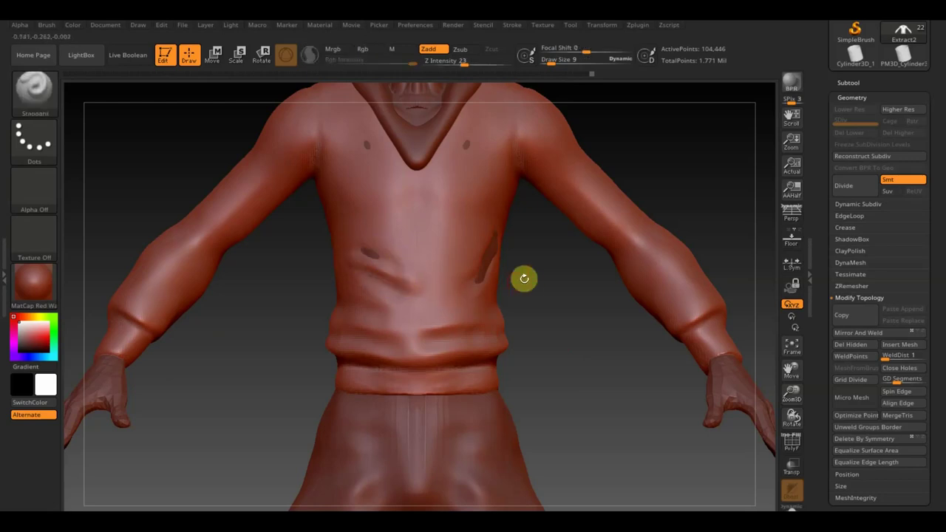
drag(524, 276, 520, 281)
mouse_move(351, 247)
mouse_down()
mouse_move(294, 285)
mouse_move(350, 247)
mouse_up()
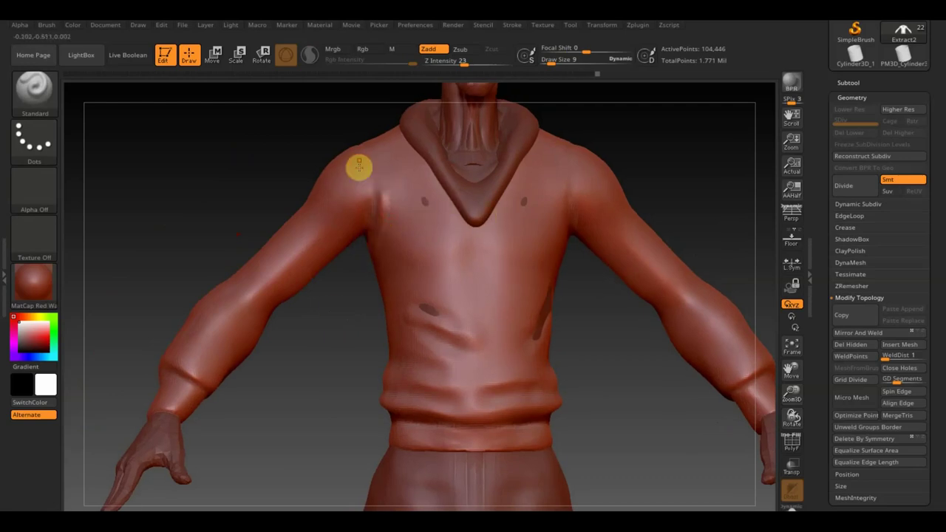
Carve and soften a collar-to-armpit chest crease, then stroke wrinkle folds up the left forearm
drag(414, 164, 383, 249)
mouse_move(407, 175)
shift+mouse_down()
mouse_move(395, 258)
mouse_move(393, 175)
mouse_move(418, 205)
mouse_move(385, 250)
shift+mouse_up()
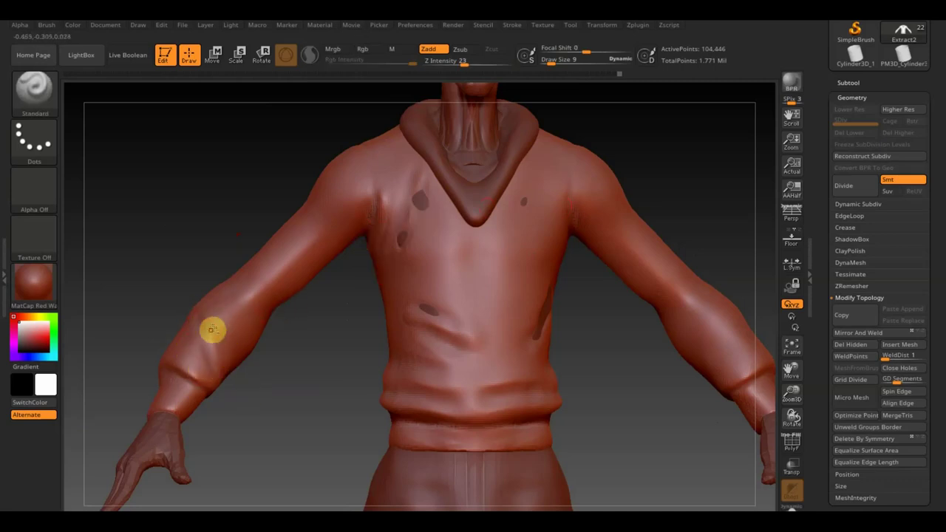
drag(206, 316, 281, 284)
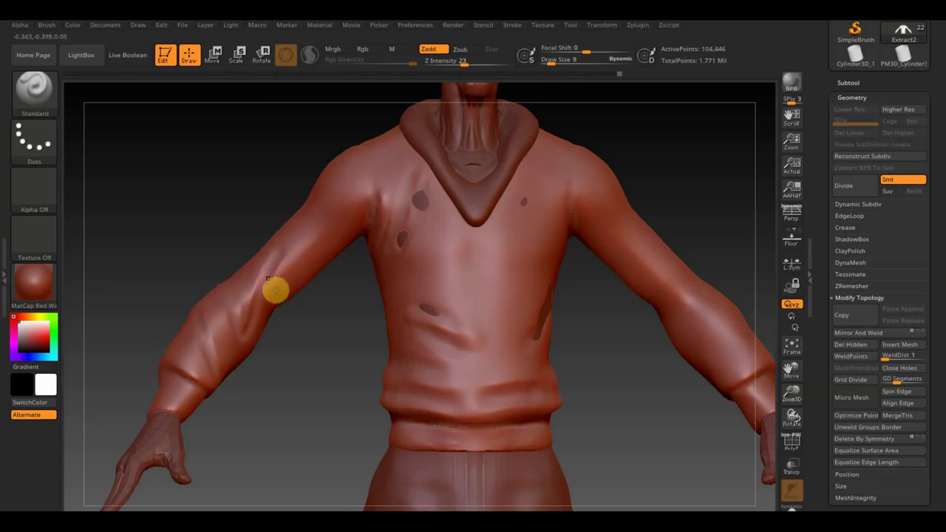
drag(247, 315, 274, 270)
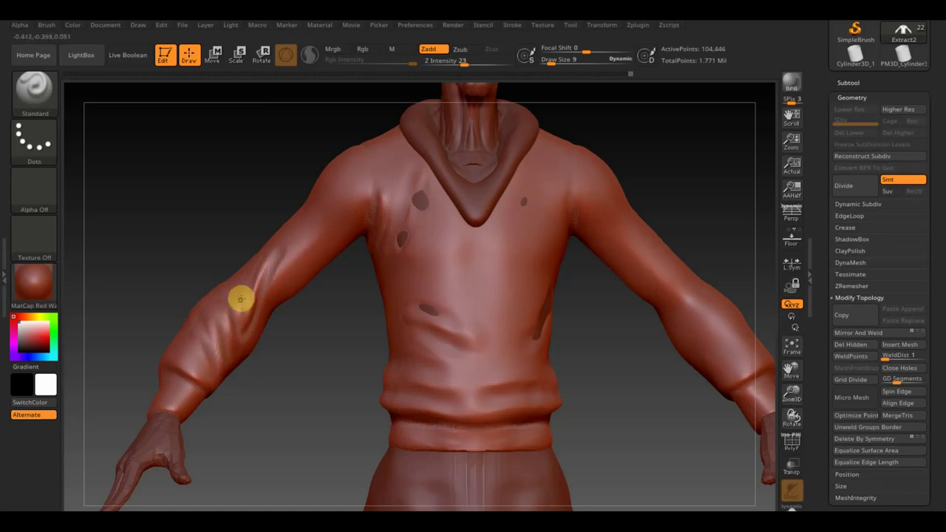
mouse_move(283, 362)
mouse_down()
mouse_move(296, 361)
mouse_move(308, 387)
mouse_move(363, 357)
mouse_up()
Sculpt a V-shaped fold and a raised ridge down the left forearm to the wrist, then return to a front view
mouse_move(313, 300)
shift+mouse_down()
mouse_move(330, 203)
mouse_move(380, 188)
mouse_move(332, 333)
shift+mouse_up()
mouse_move(375, 357)
mouse_down()
mouse_move(424, 365)
mouse_move(448, 347)
mouse_up()
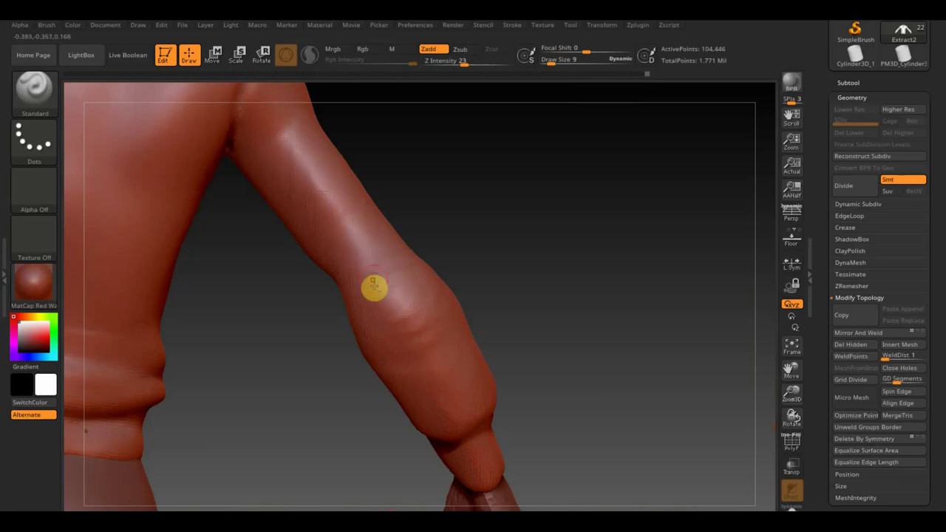
mouse_move(350, 290)
mouse_down()
mouse_move(382, 318)
mouse_move(414, 263)
mouse_move(360, 258)
mouse_move(408, 213)
mouse_up()
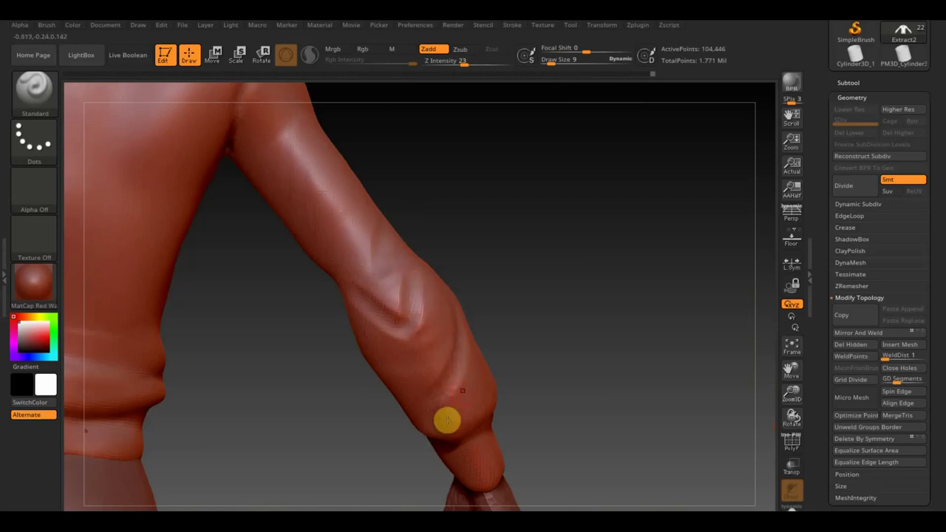
mouse_move(524, 335)
mouse_down()
mouse_move(494, 340)
mouse_move(479, 373)
mouse_move(494, 372)
mouse_up()
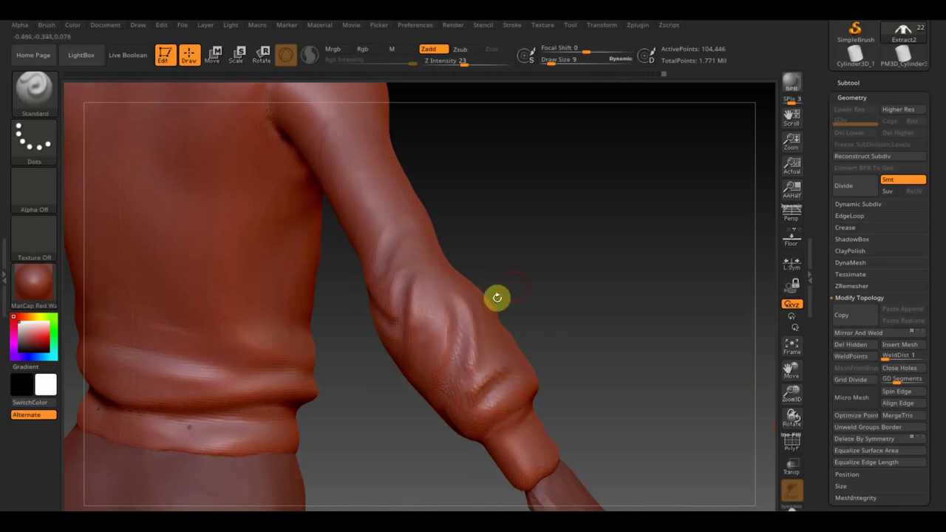
drag(496, 297, 537, 276)
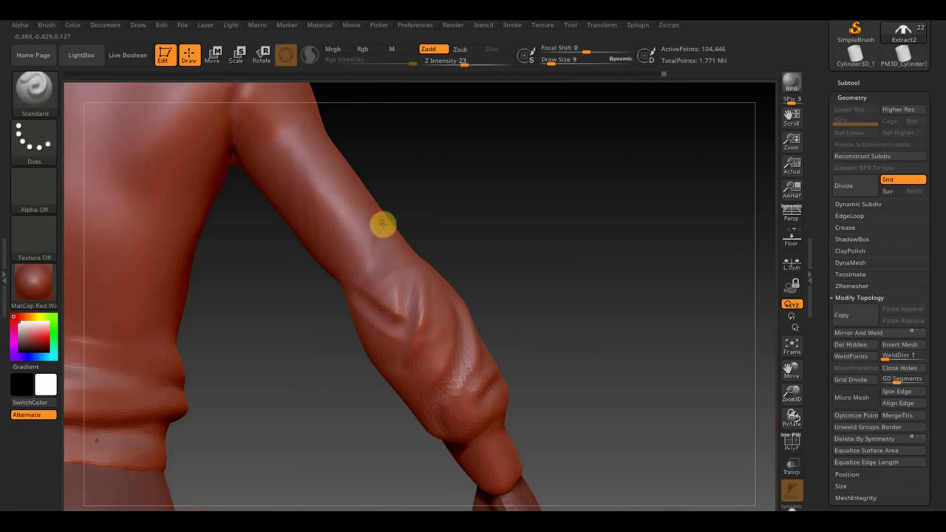
drag(373, 230, 378, 307)
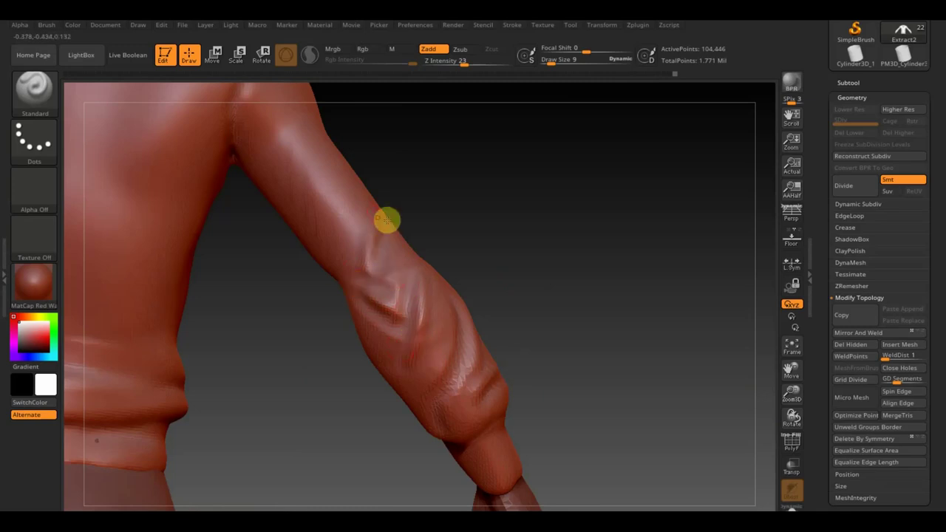
mouse_move(492, 298)
mouse_down()
mouse_move(475, 312)
mouse_move(536, 235)
mouse_move(528, 277)
mouse_move(485, 286)
mouse_up()
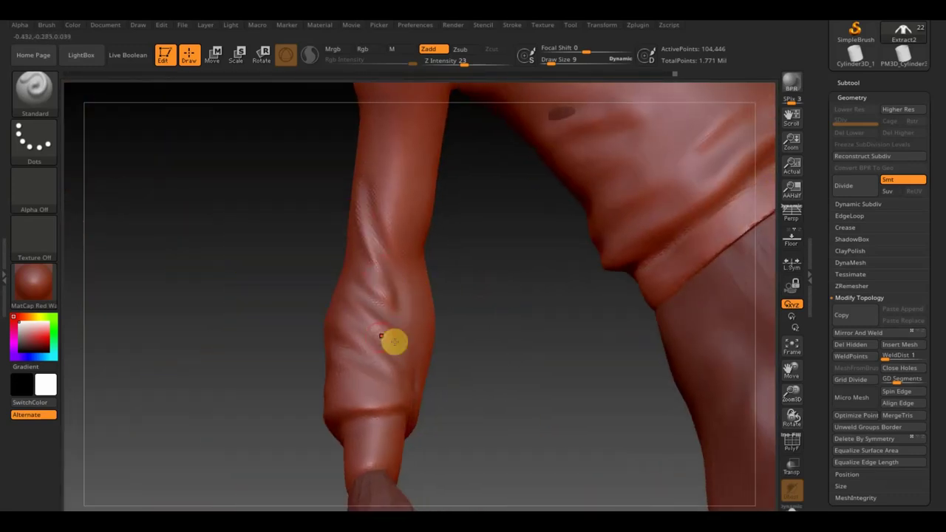
drag(488, 344, 494, 385)
mouse_move(498, 425)
mouse_down()
mouse_move(451, 344)
mouse_move(431, 372)
mouse_move(409, 348)
mouse_up()
mouse_move(664, 251)
alt+mouse_down()
mouse_move(520, 264)
mouse_move(566, 344)
mouse_move(587, 355)
mouse_move(391, 375)
mouse_move(391, 287)
alt+mouse_up()
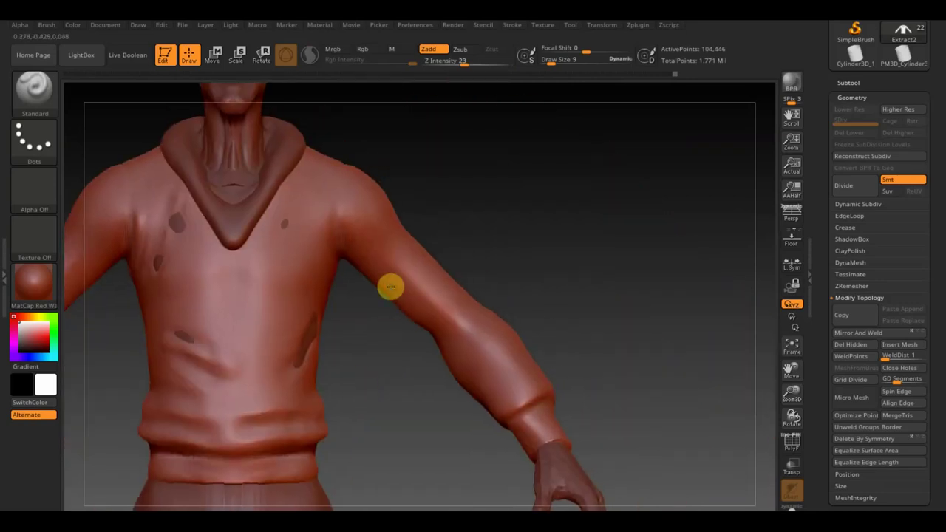
Sculpt and deepen fold creases along the right upper-arm and forearm sleeve
drag(389, 254, 418, 302)
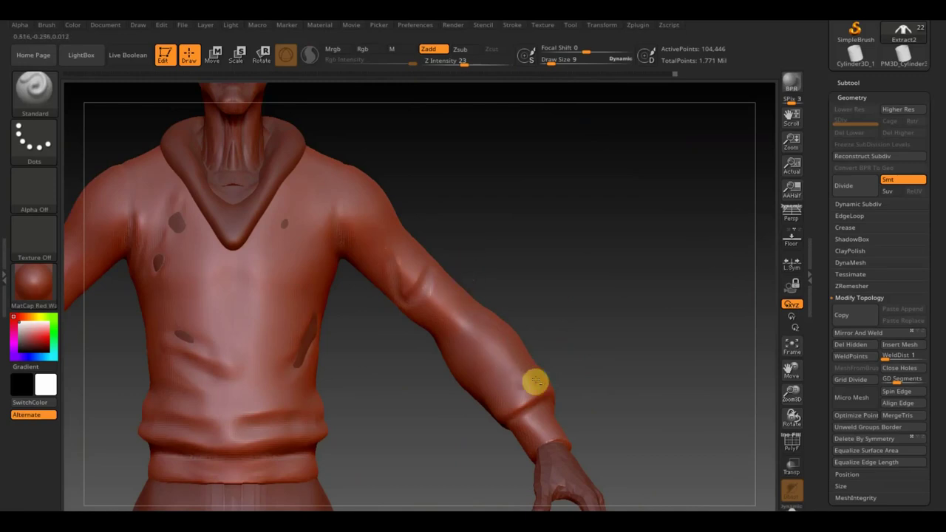
mouse_move(549, 300)
mouse_down()
mouse_move(535, 317)
mouse_move(469, 342)
mouse_up()
drag(532, 338, 475, 321)
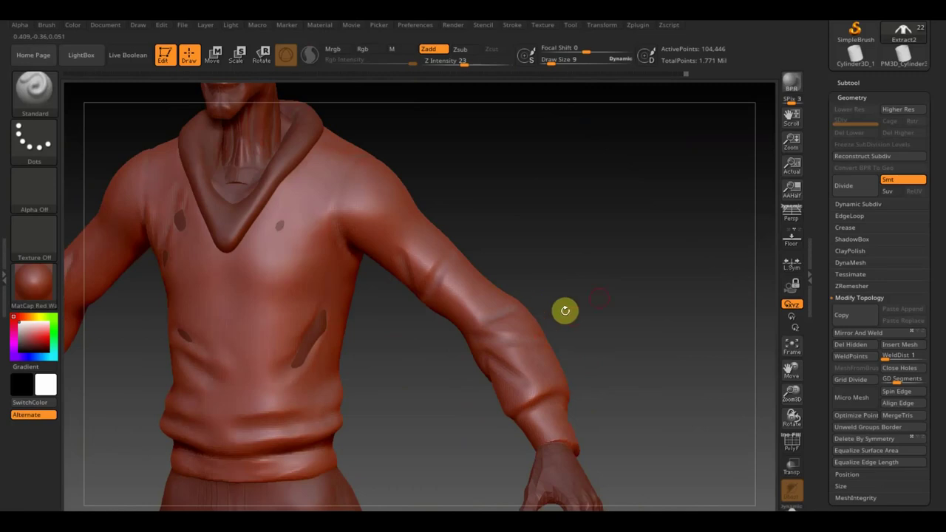
drag(625, 296, 471, 302)
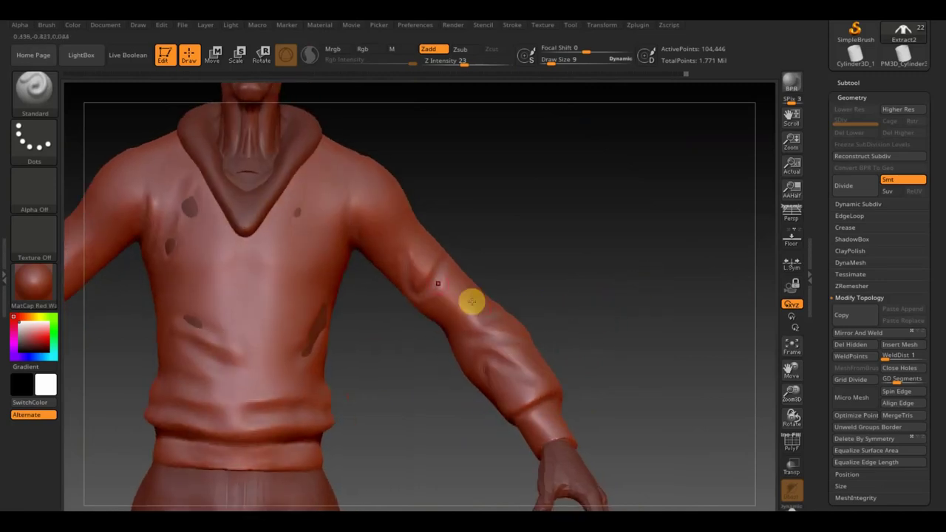
drag(411, 281, 446, 256)
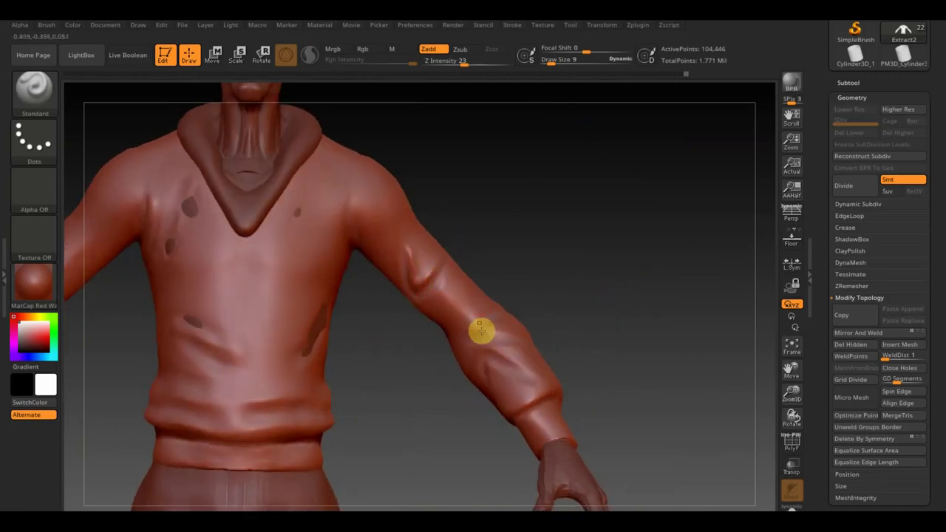
mouse_move(448, 302)
mouse_down()
mouse_move(483, 325)
mouse_move(482, 360)
mouse_up()
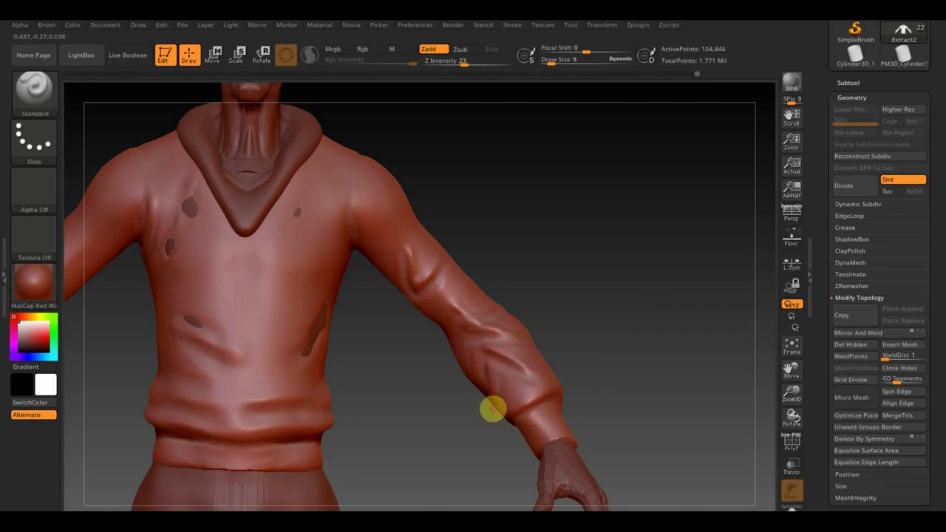
Smooth away the stray diagonal streak on the upper chest
key(shift)
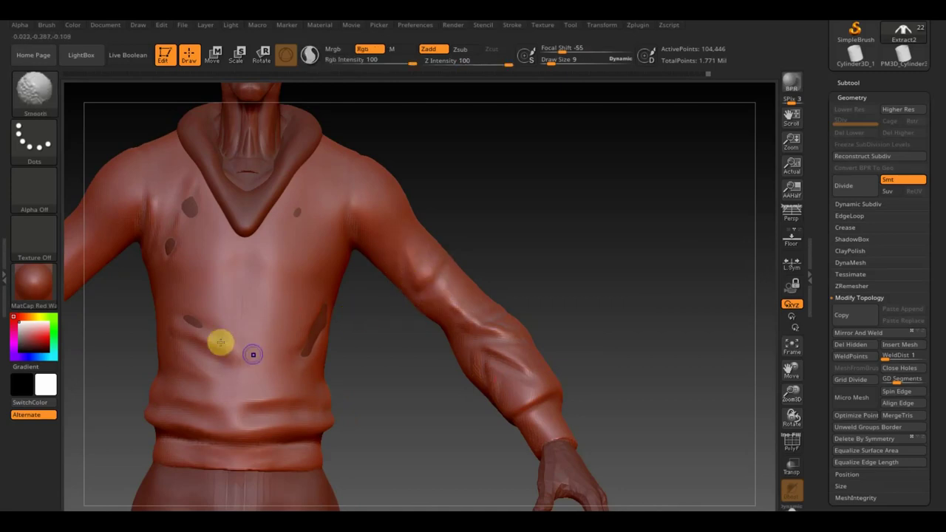
key(shift)
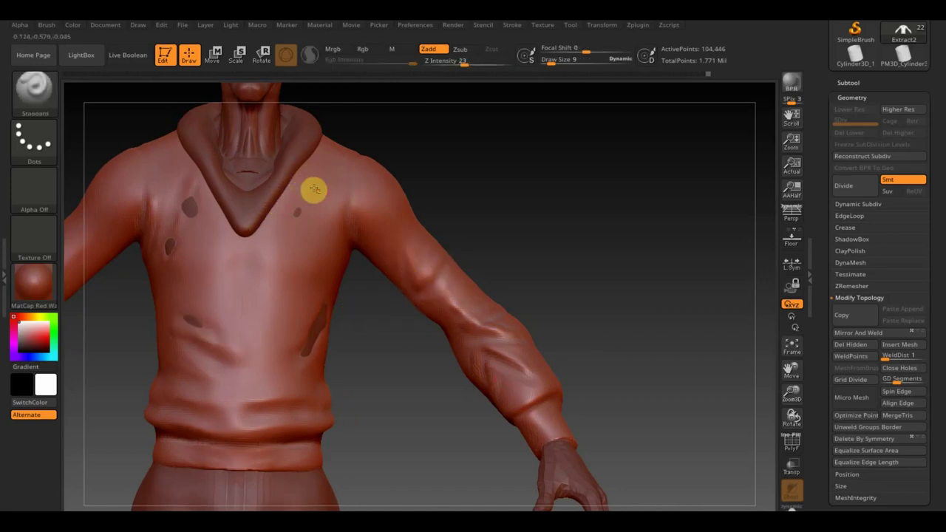
drag(293, 218, 323, 184)
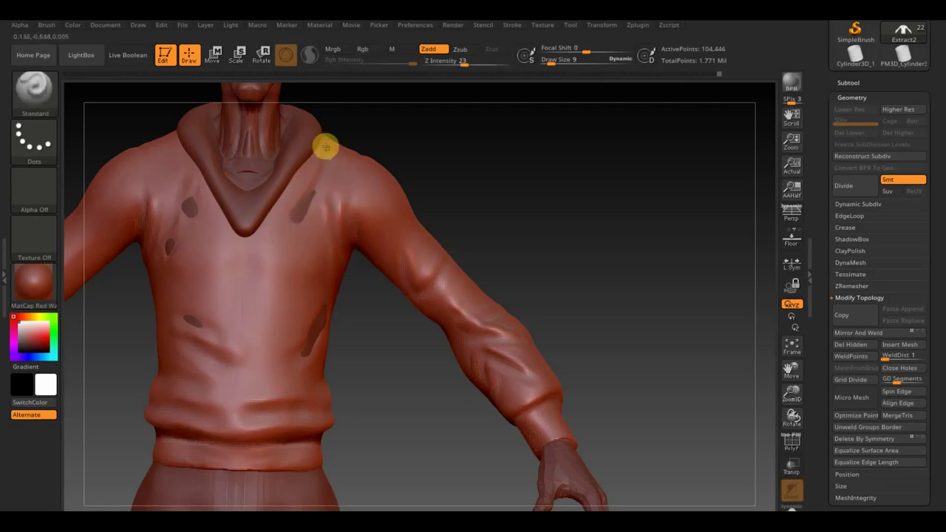
key(shift)
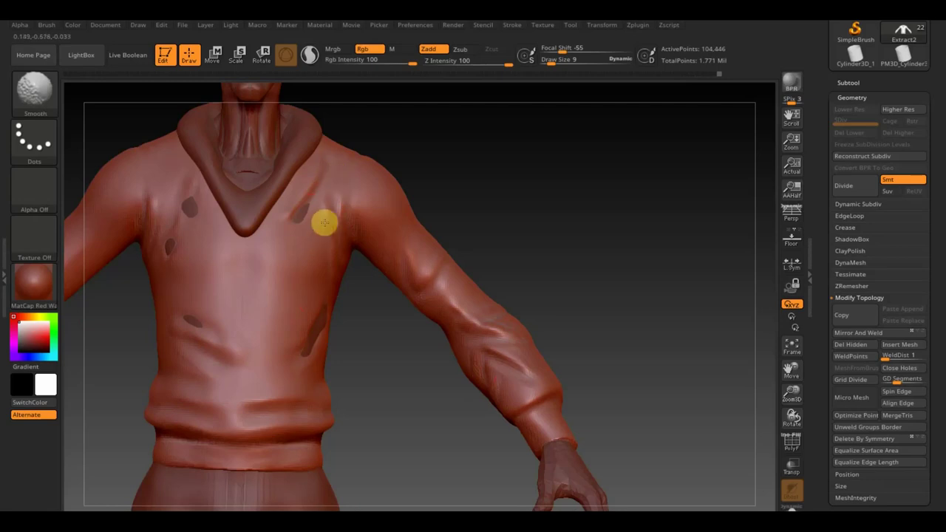
shift+drag(312, 190, 286, 212)
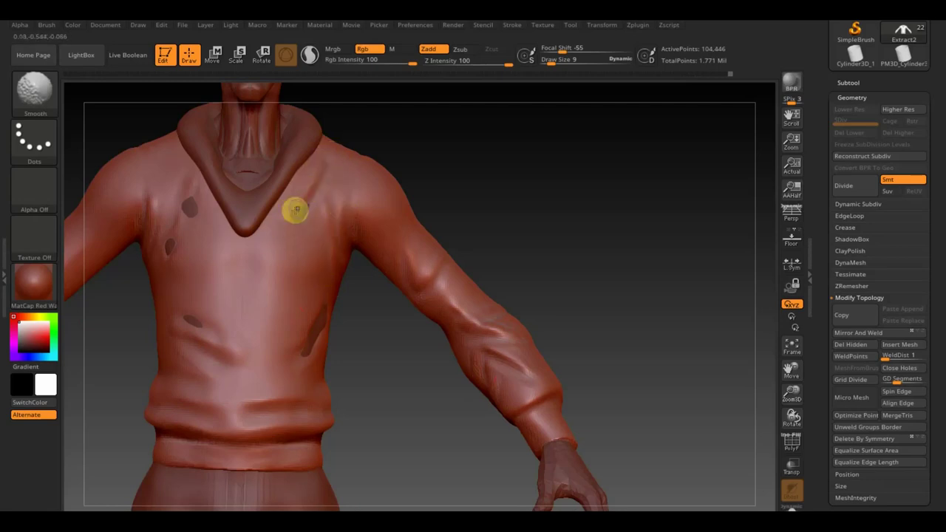
Frame the whole figure in the canvas and snap it to an exact side view
mouse_move(367, 399)
alt+mouse_down()
mouse_move(333, 275)
mouse_move(402, 327)
mouse_move(539, 302)
alt+mouse_up()
mouse_move(634, 196)
alt+mouse_down()
mouse_move(633, 255)
mouse_move(601, 268)
mouse_move(604, 287)
mouse_move(634, 300)
mouse_move(576, 293)
mouse_move(593, 302)
mouse_move(611, 285)
alt+mouse_up()
shift+drag(534, 363, 395, 319)
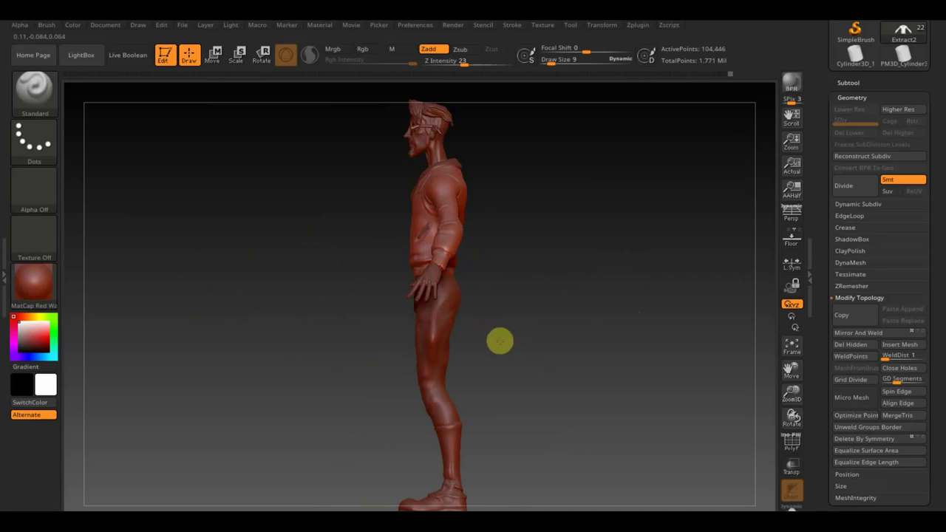
drag(499, 340, 525, 350)
mouse_move(461, 331)
mouse_down()
mouse_move(589, 359)
mouse_move(576, 355)
mouse_move(594, 411)
mouse_move(619, 271)
mouse_up()
mouse_move(451, 359)
mouse_down()
mouse_move(610, 384)
mouse_move(572, 388)
mouse_move(547, 333)
mouse_up()
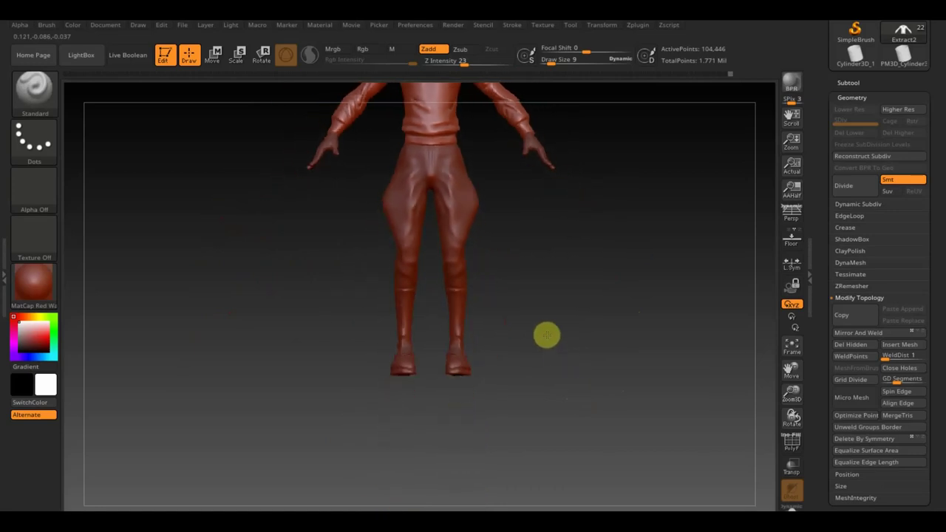
mouse_move(534, 293)
alt+mouse_down()
mouse_move(539, 390)
mouse_move(526, 440)
mouse_move(538, 449)
mouse_move(534, 436)
alt+mouse_up()
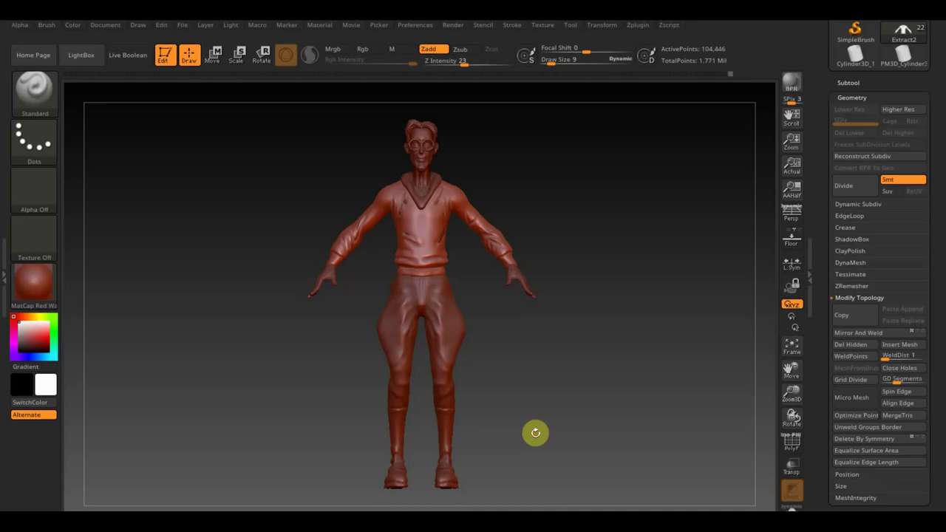
drag(584, 422, 564, 408)
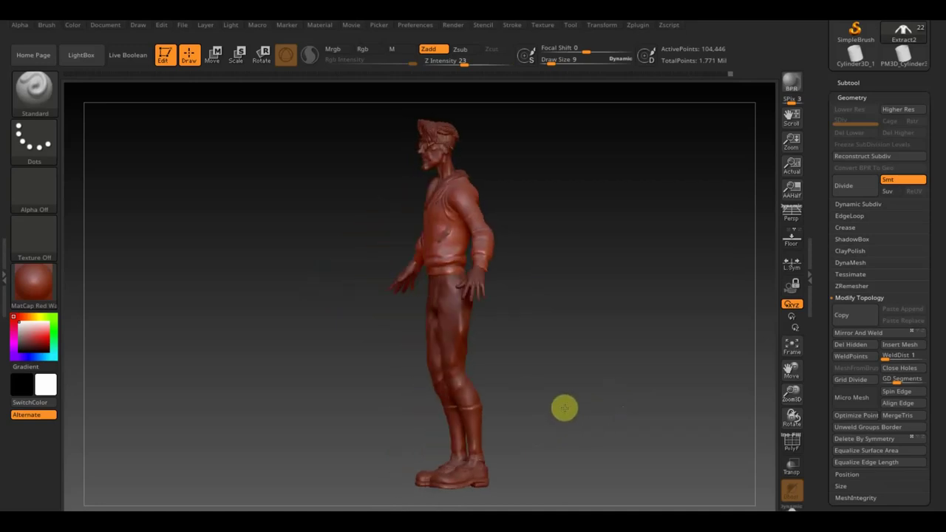
mouse_move(618, 387)
alt+mouse_down()
mouse_move(638, 492)
mouse_move(652, 500)
mouse_move(635, 510)
mouse_move(647, 425)
mouse_move(642, 463)
mouse_move(680, 465)
mouse_move(688, 433)
mouse_move(712, 435)
mouse_move(743, 460)
mouse_move(711, 427)
mouse_move(725, 443)
mouse_move(705, 383)
mouse_move(688, 410)
alt+mouse_up()
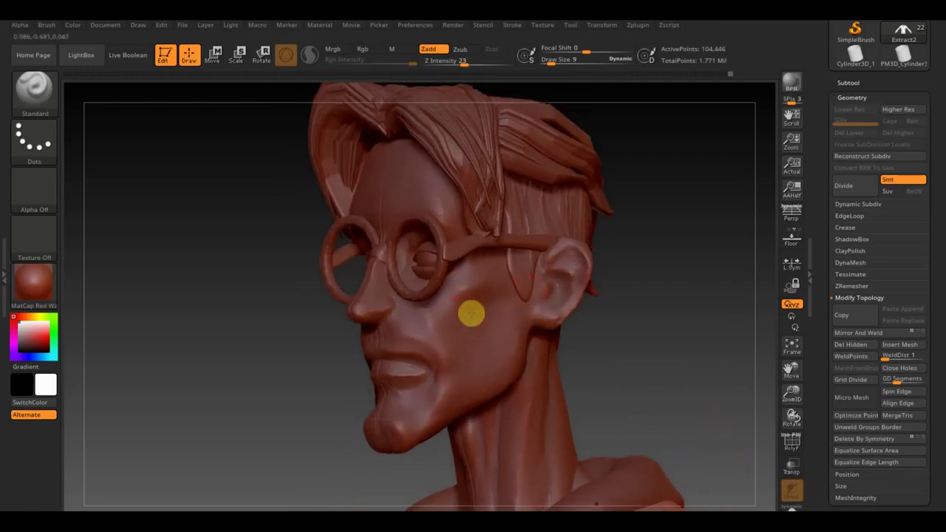
shift+drag(637, 383, 663, 382)
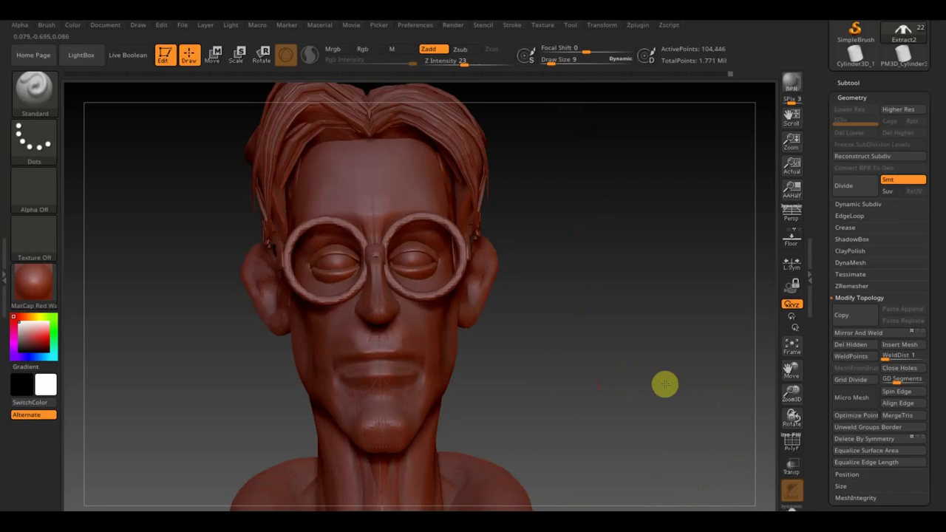
mouse_move(651, 393)
mouse_down()
mouse_move(656, 412)
mouse_move(680, 411)
mouse_move(658, 418)
mouse_up()
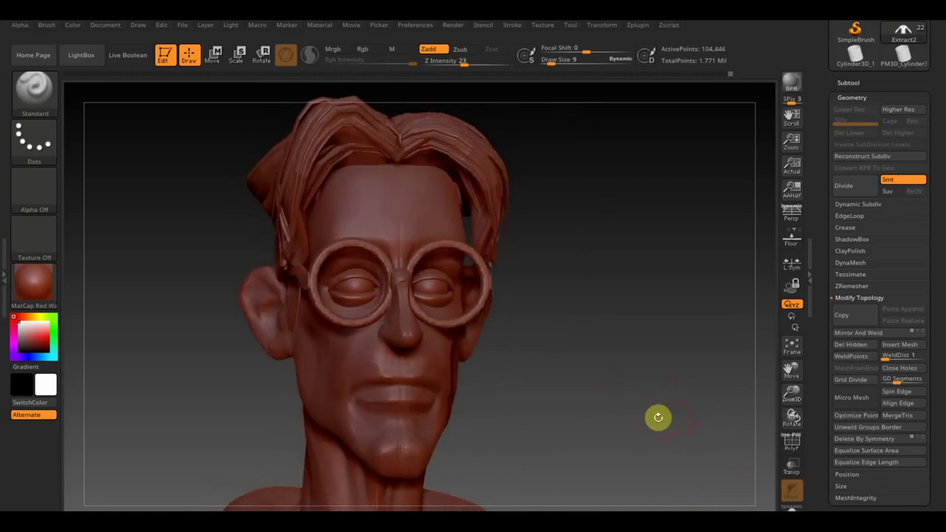